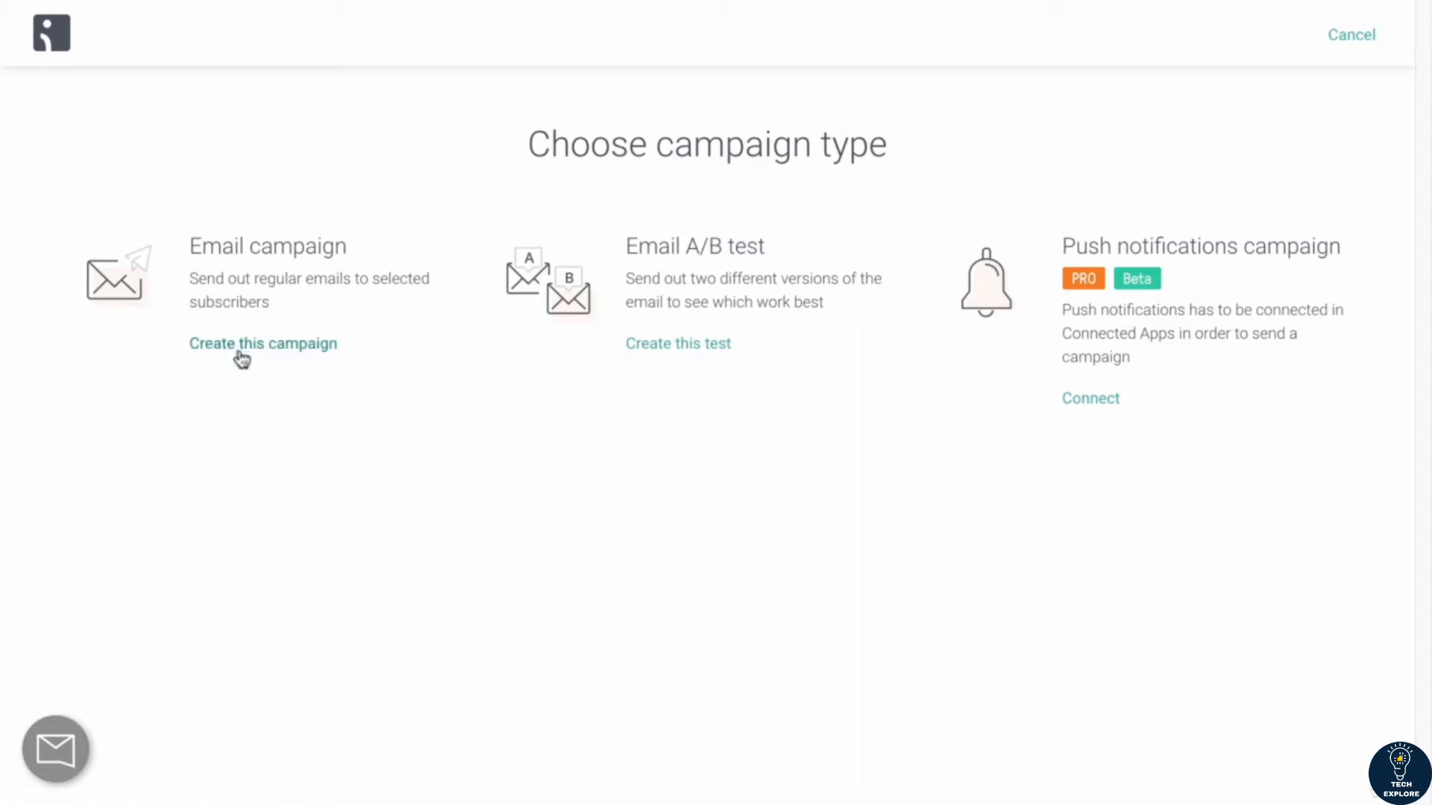
Step: Create a regular email campaign and begin its subject line with three lightning bolt emojis
{"action": "left_click", "coordinate": [239, 344]}
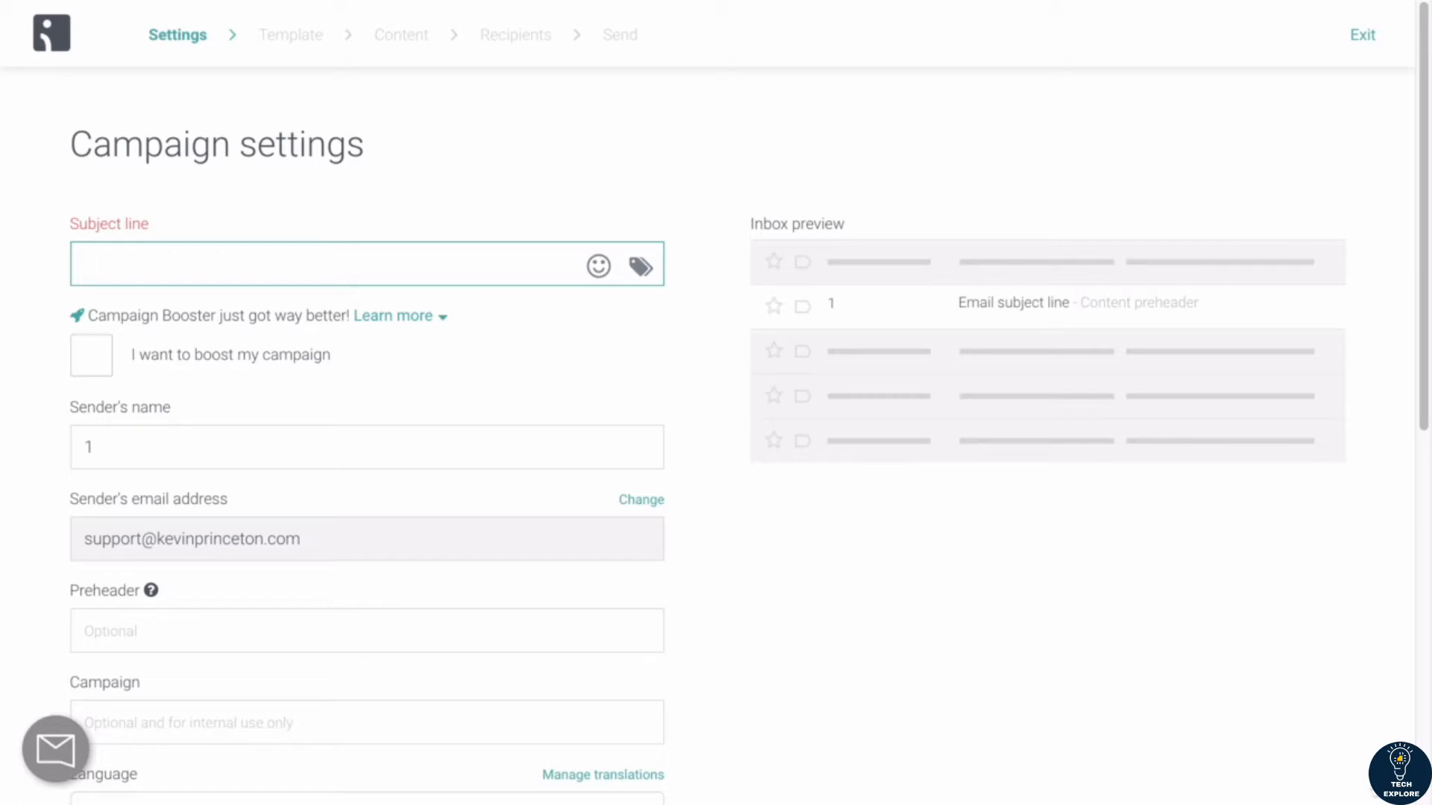
{"action": "key", "text": "ctrl+super+space"}
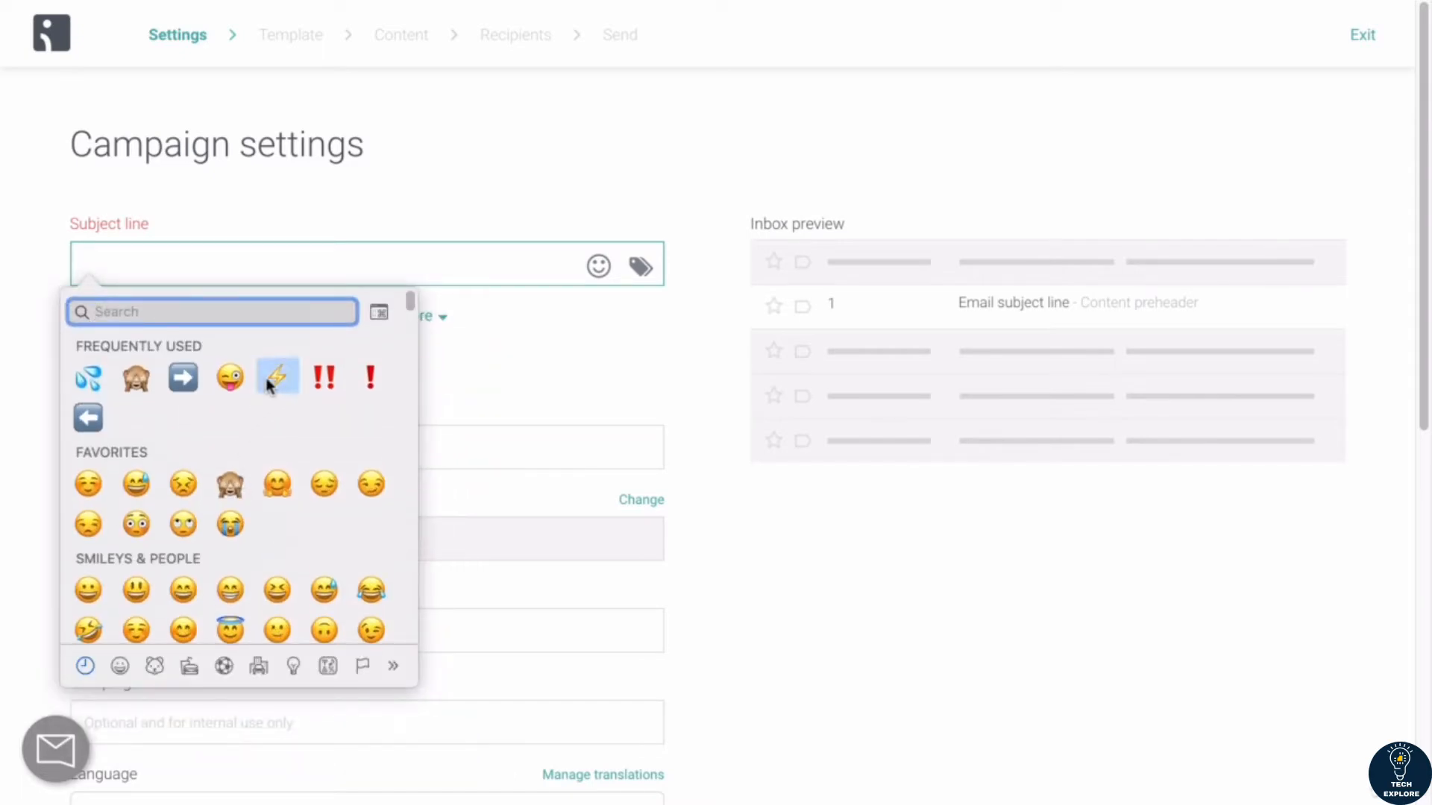
{"action": "key", "text": "Escape"}
{"action": "left_click_drag", "start_coordinate": [132, 271], "coordinate": [53, 269]}
{"action": "left_click", "coordinate": [115, 263]}
{"action": "key", "text": "super+v"}
{"action": "key", "text": "super+v"}
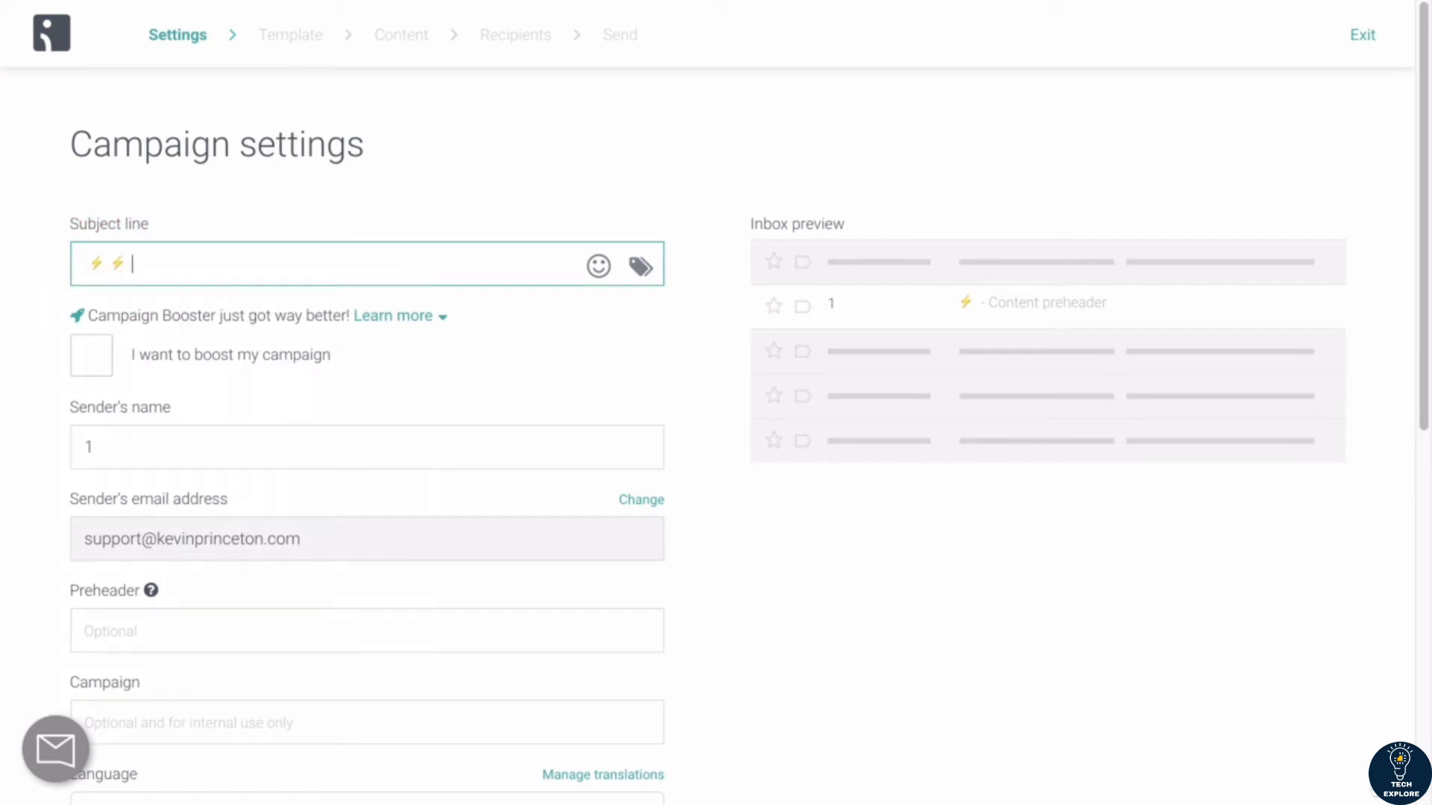
{"action": "type", "text": "klsdfjklsdfj"}
{"action": "key", "text": "BackSpace"}
{"action": "key", "text": "BackSpace"}
{"action": "key", "text": "BackSpace"}
{"action": "key", "text": "BackSpace"}
{"action": "key", "text": "BackSpace"}
{"action": "key", "text": "BackSpace"}
{"action": "key", "text": "BackSpace"}
{"action": "key", "text": "BackSpace"}
{"action": "key", "text": "BackSpace"}
{"action": "key", "text": "BackSpace"}
{"action": "key", "text": "BackSpace"}
{"action": "key", "text": "BackSpace"}
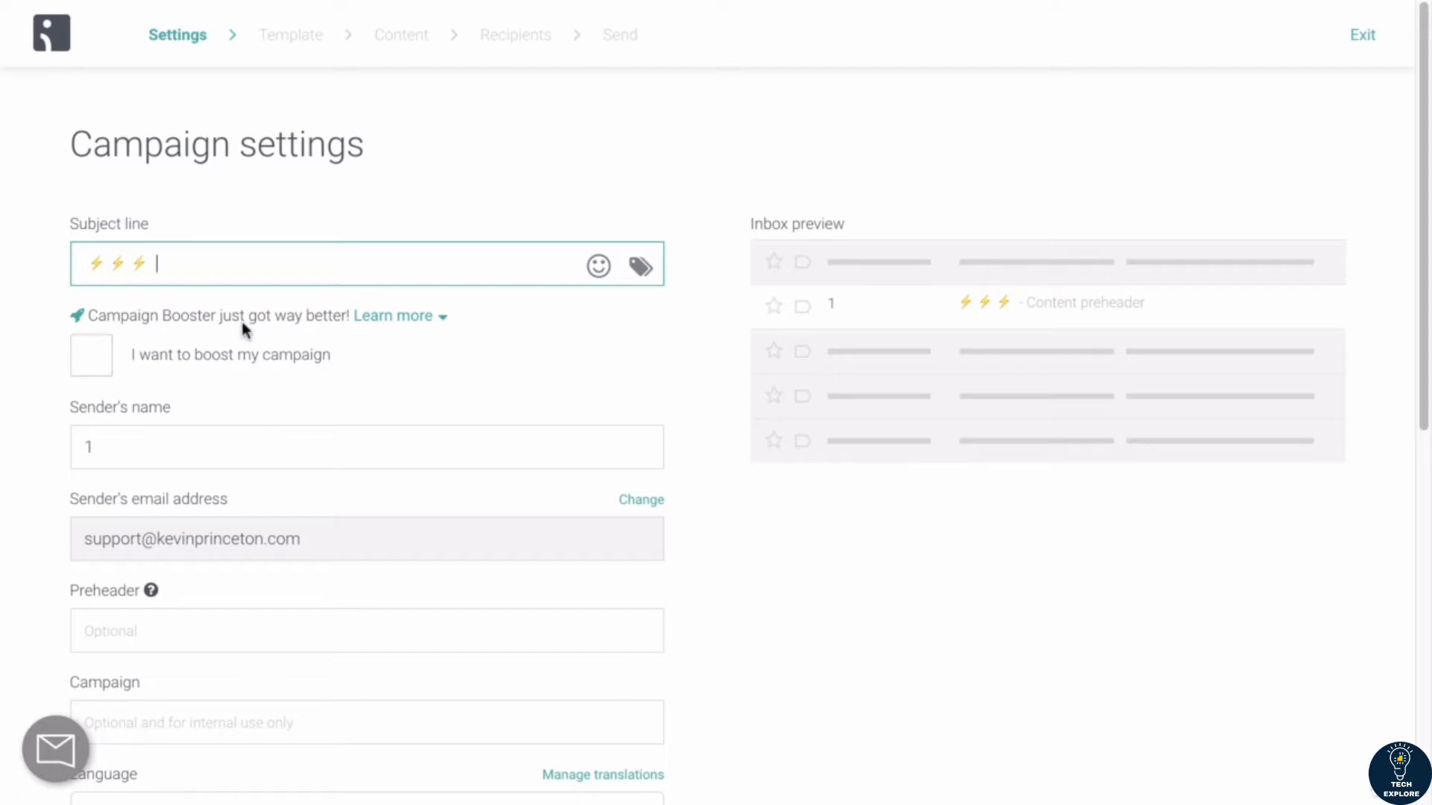
{"action": "key", "text": "ctrl+super+space"}
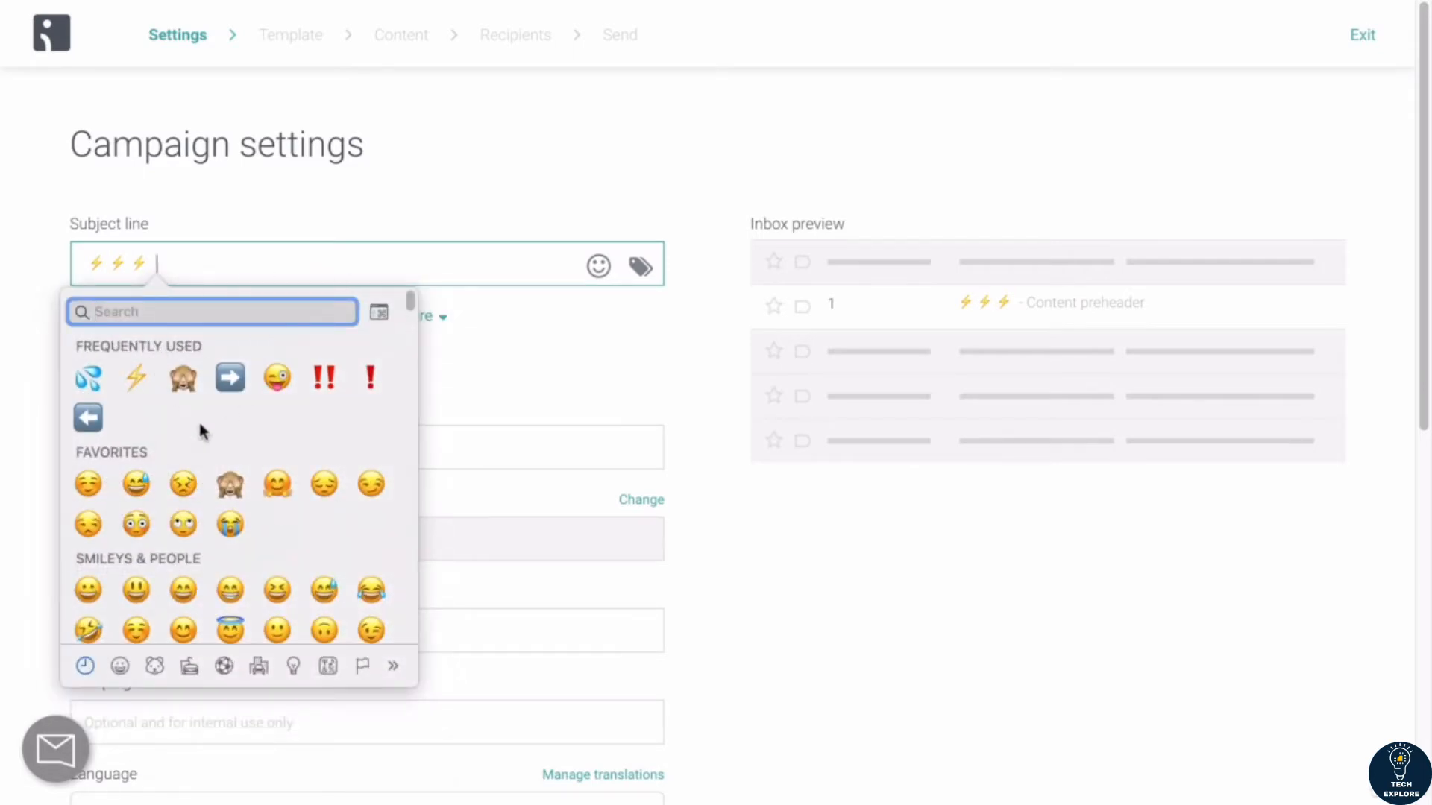
{"action": "left_click", "coordinate": [192, 260]}
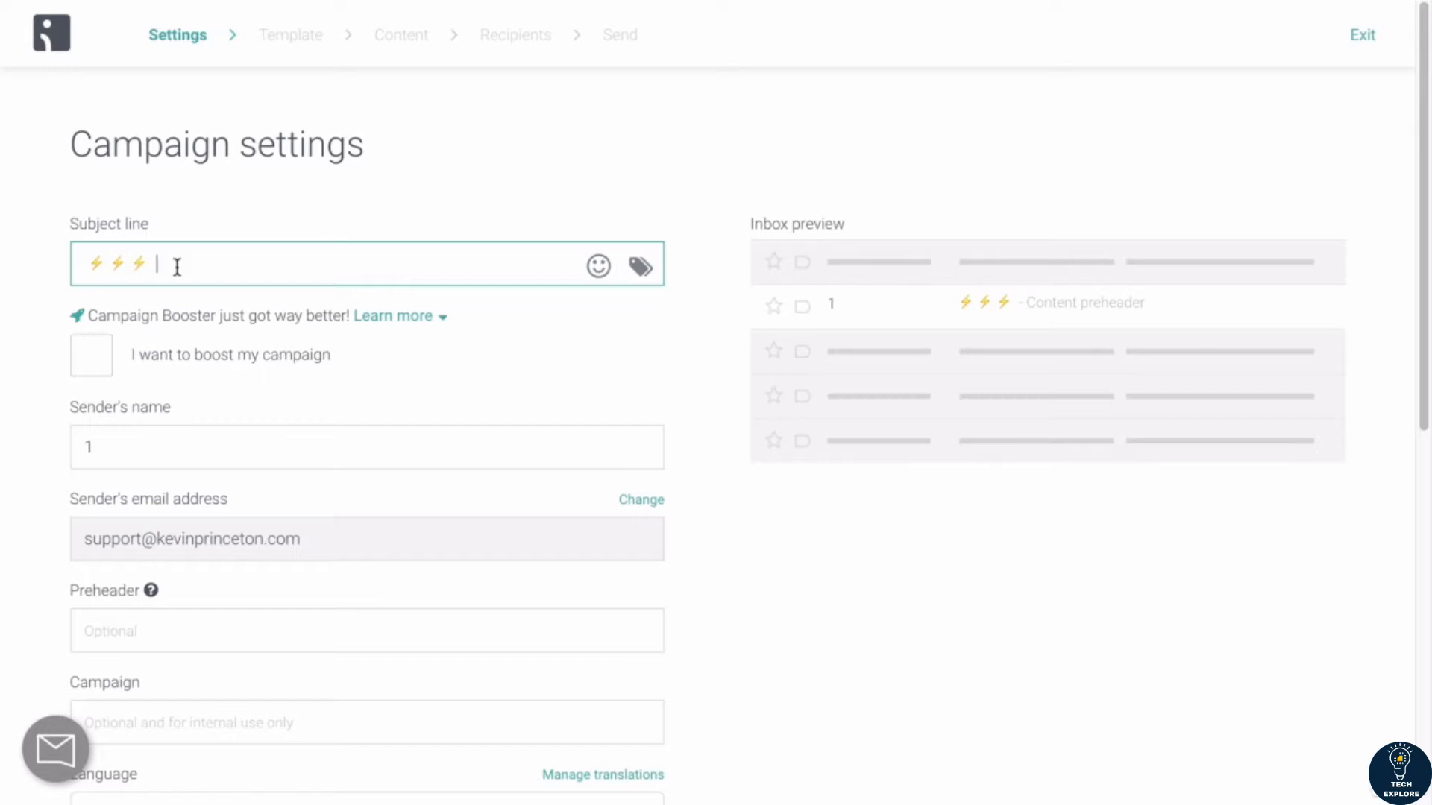
Step: Search Google in a new browser tab for "how to use emojis on windows"
{"action": "key", "text": "ctrl+t"}
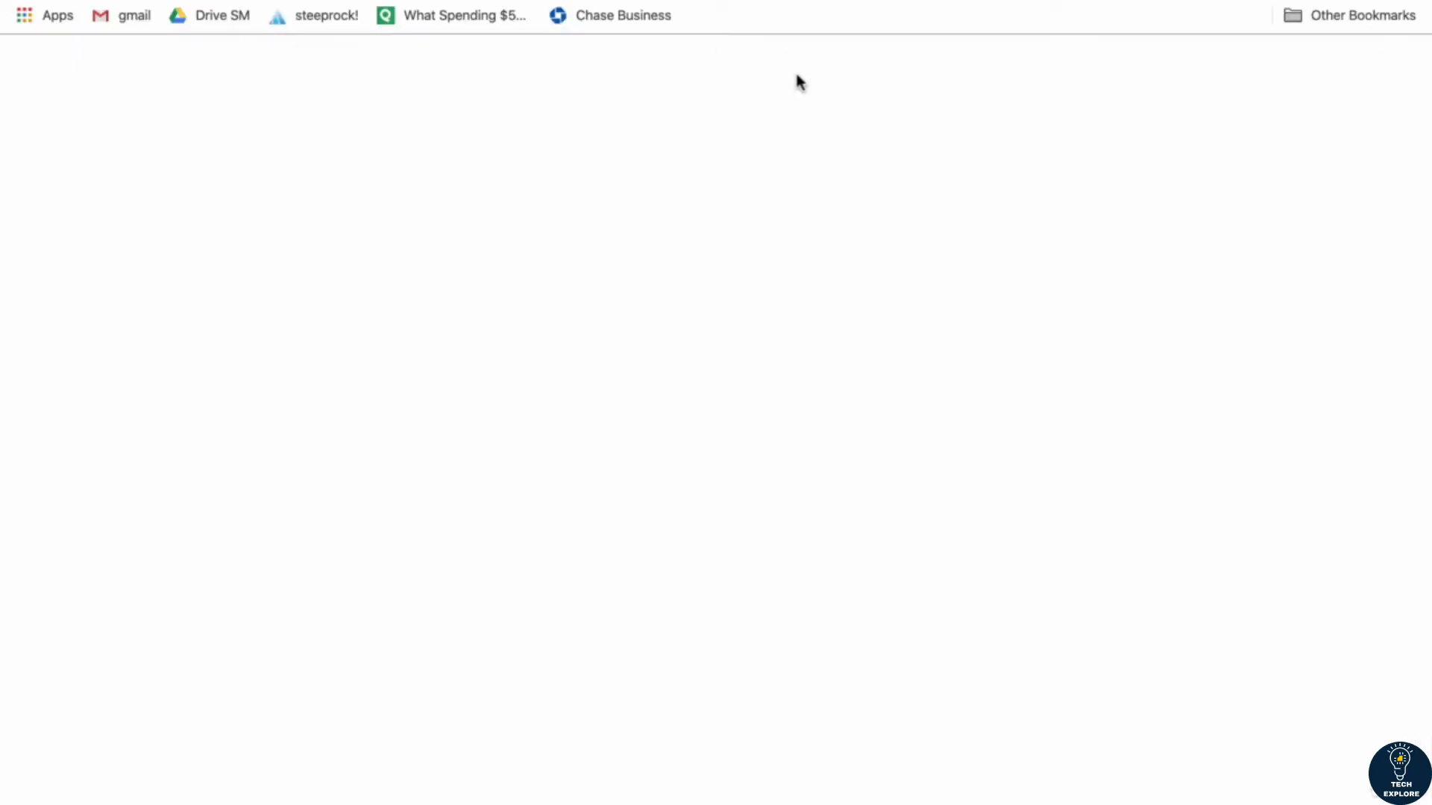
{"action": "type", "text": "google."}
{"action": "key", "text": "Return"}
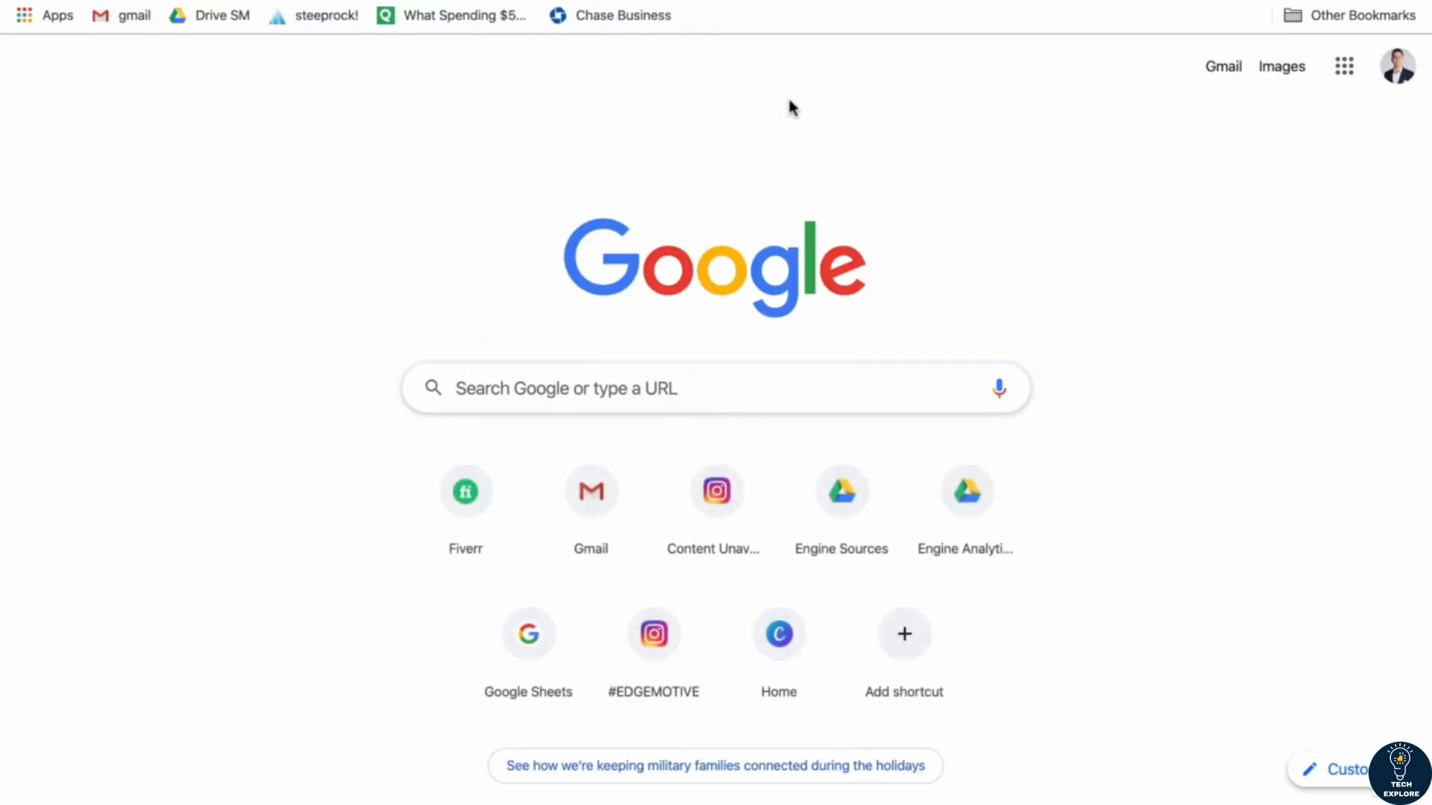
{"action": "type", "text": "how to "}
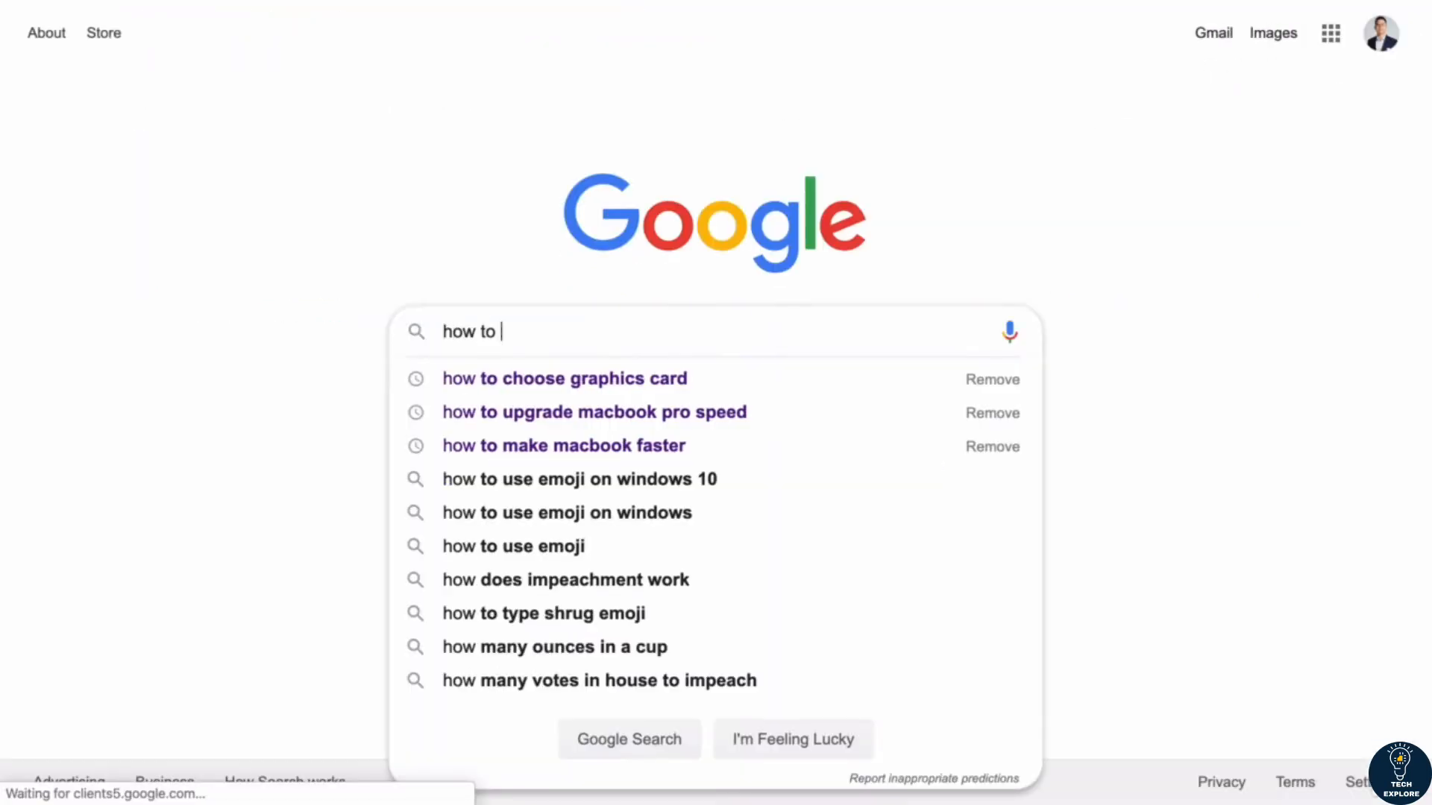
{"action": "type", "text": "use emojis "}
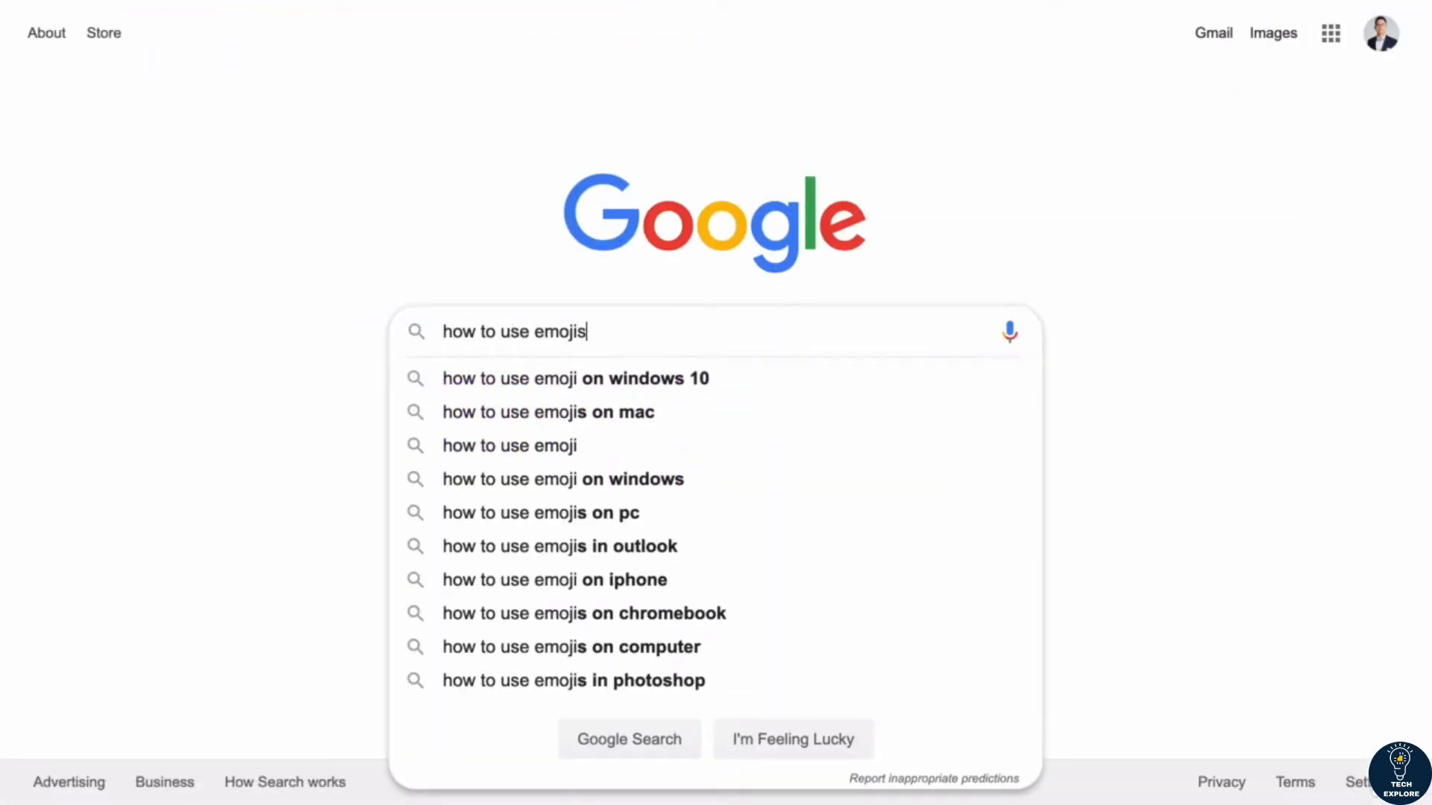
{"action": "type", "text": "on windows"}
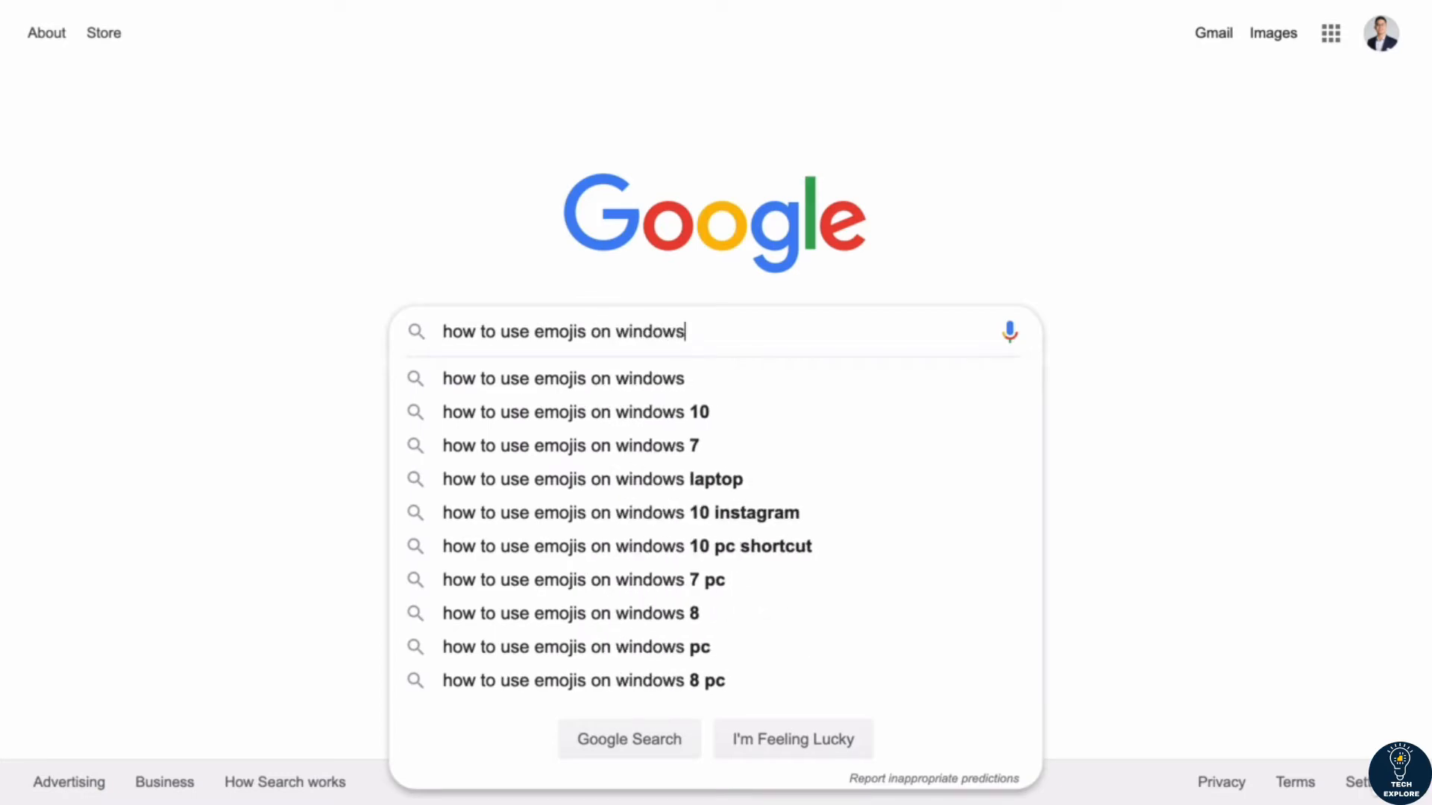
{"action": "key", "text": "Return"}
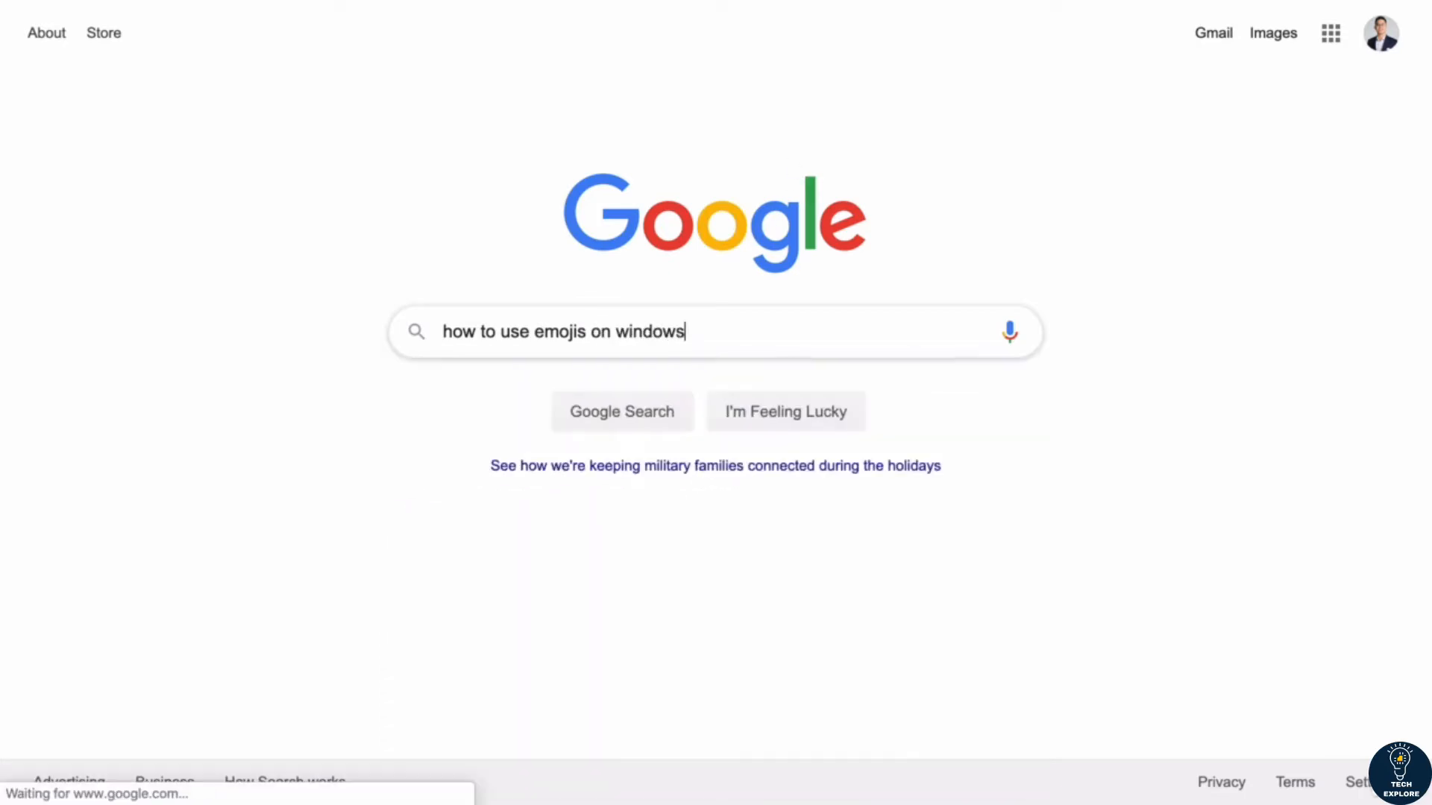
Step: Look through the web results and the video results on using emojis in Windows
{"action": "scroll", "coordinate": [361, 566], "scroll_direction": "down", "scroll_amount": 15}
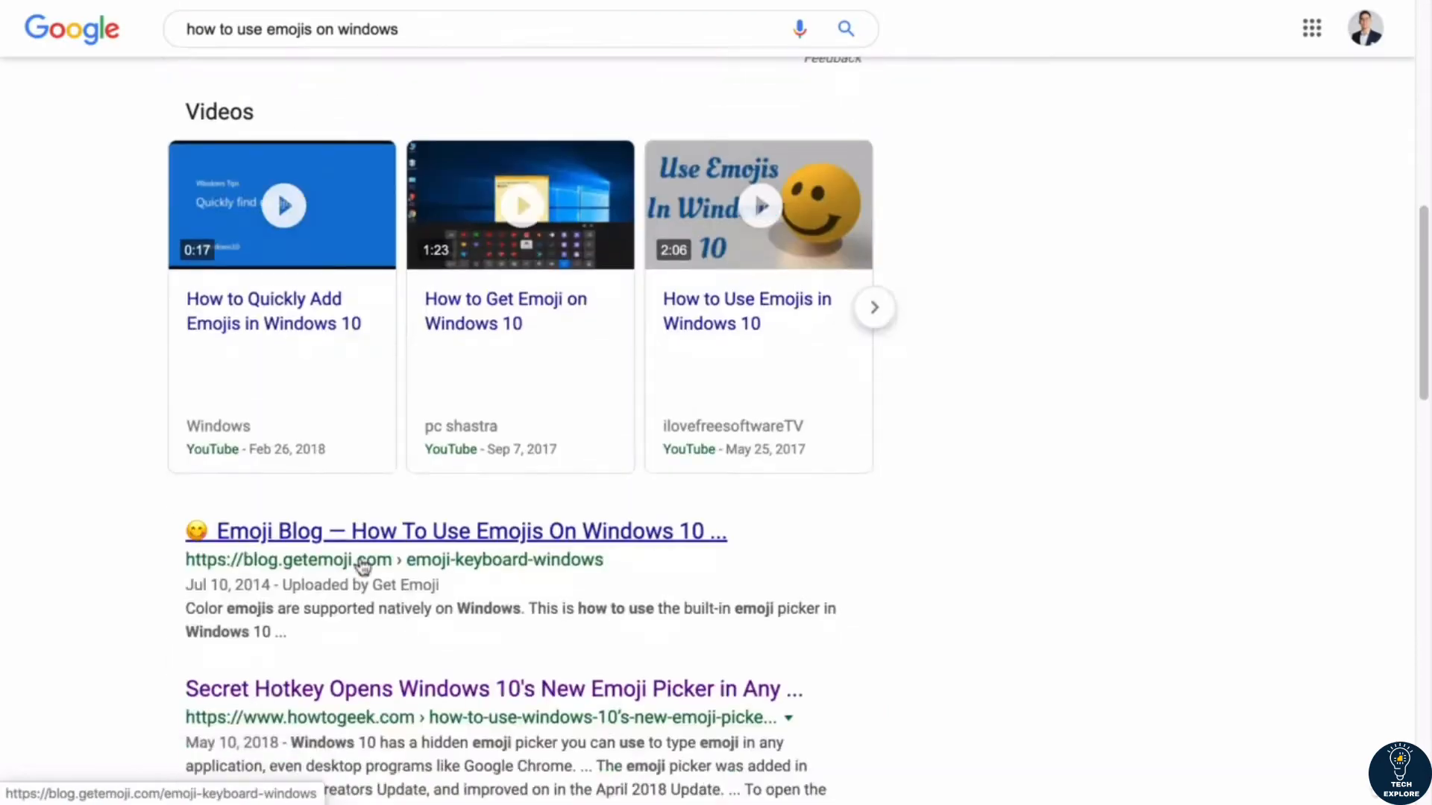
{"action": "scroll", "coordinate": [363, 567], "scroll_direction": "up", "scroll_amount": 6}
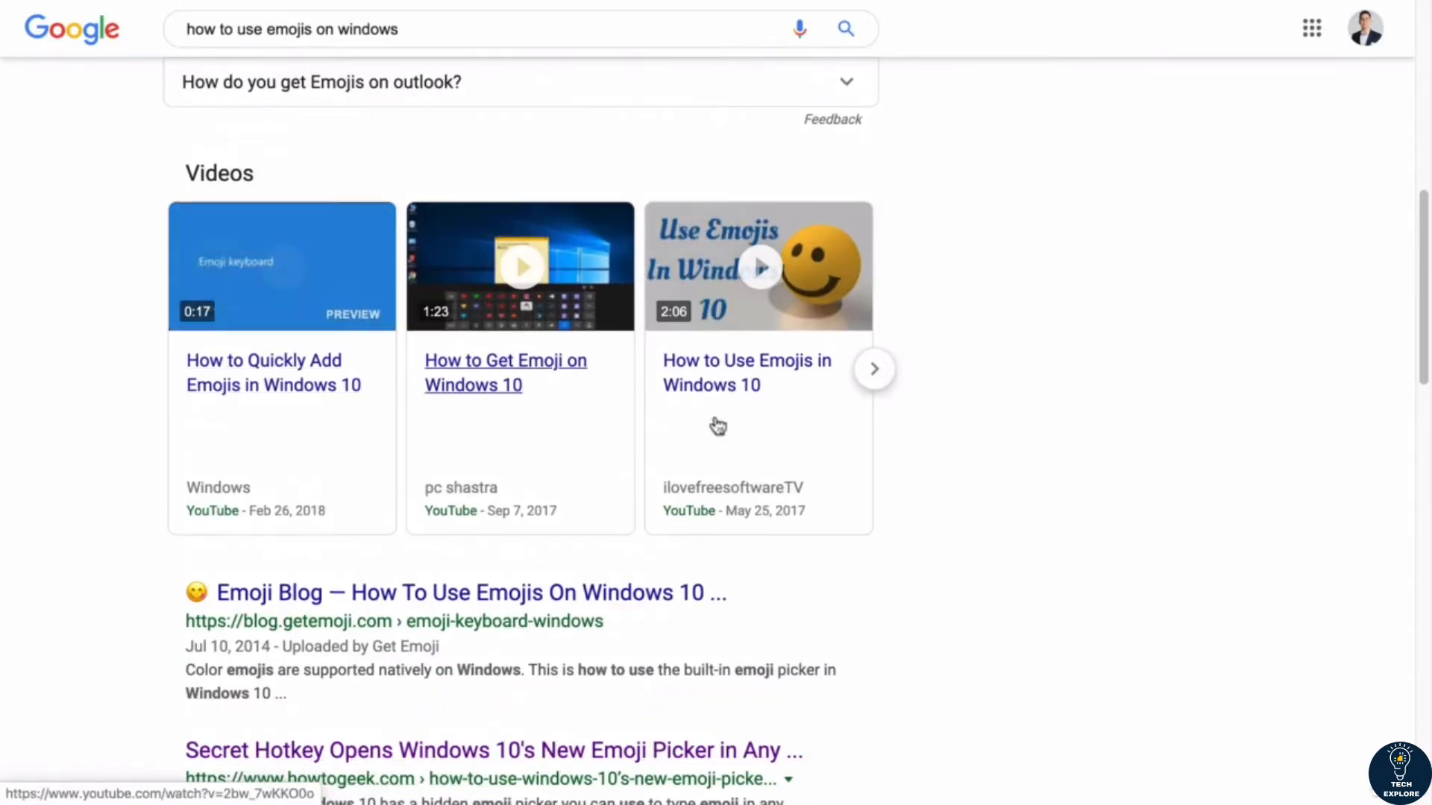
{"action": "scroll", "coordinate": [518, 256], "scroll_direction": "up", "scroll_amount": 10}
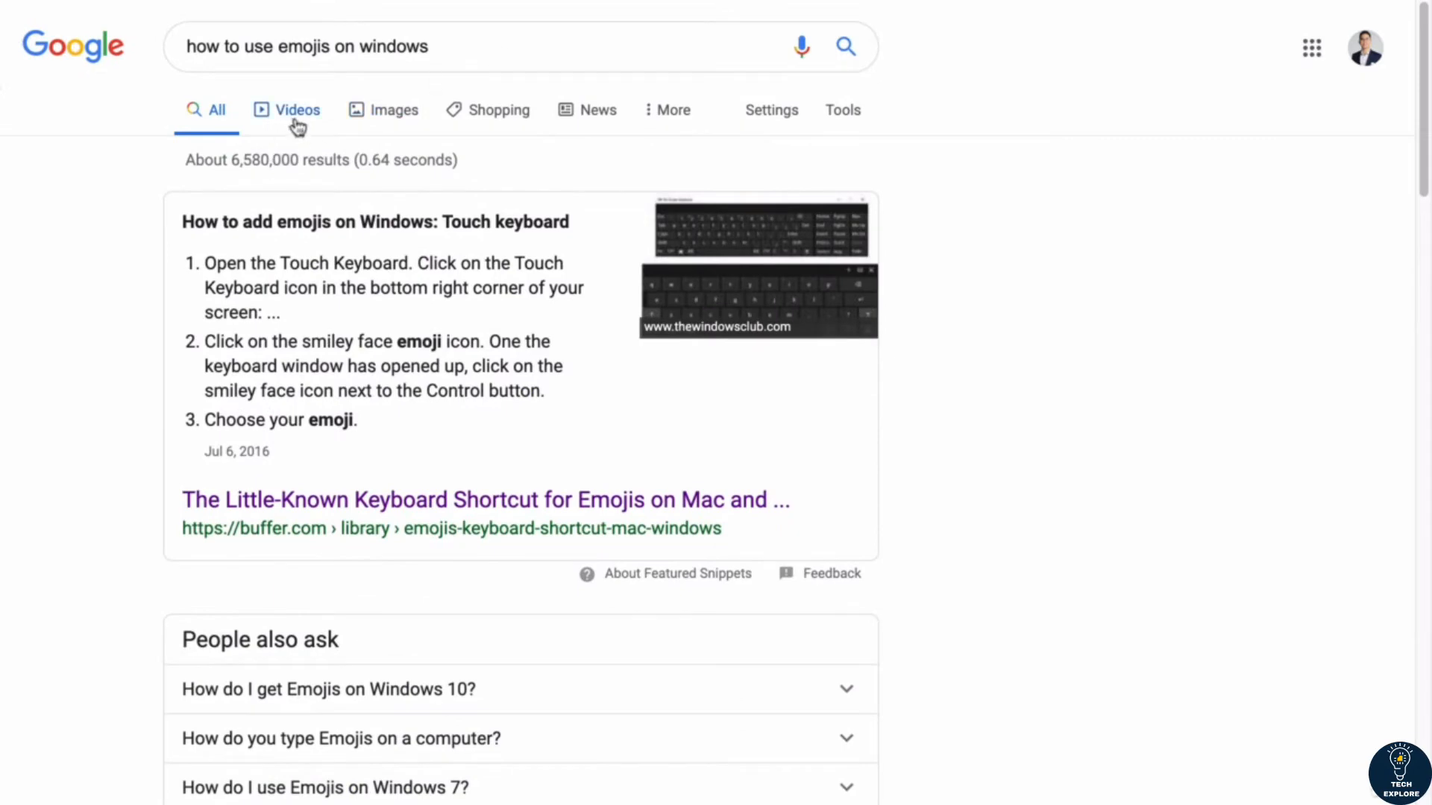
{"action": "left_click", "coordinate": [298, 126]}
{"action": "scroll", "coordinate": [425, 373], "scroll_direction": "down", "scroll_amount": 3}
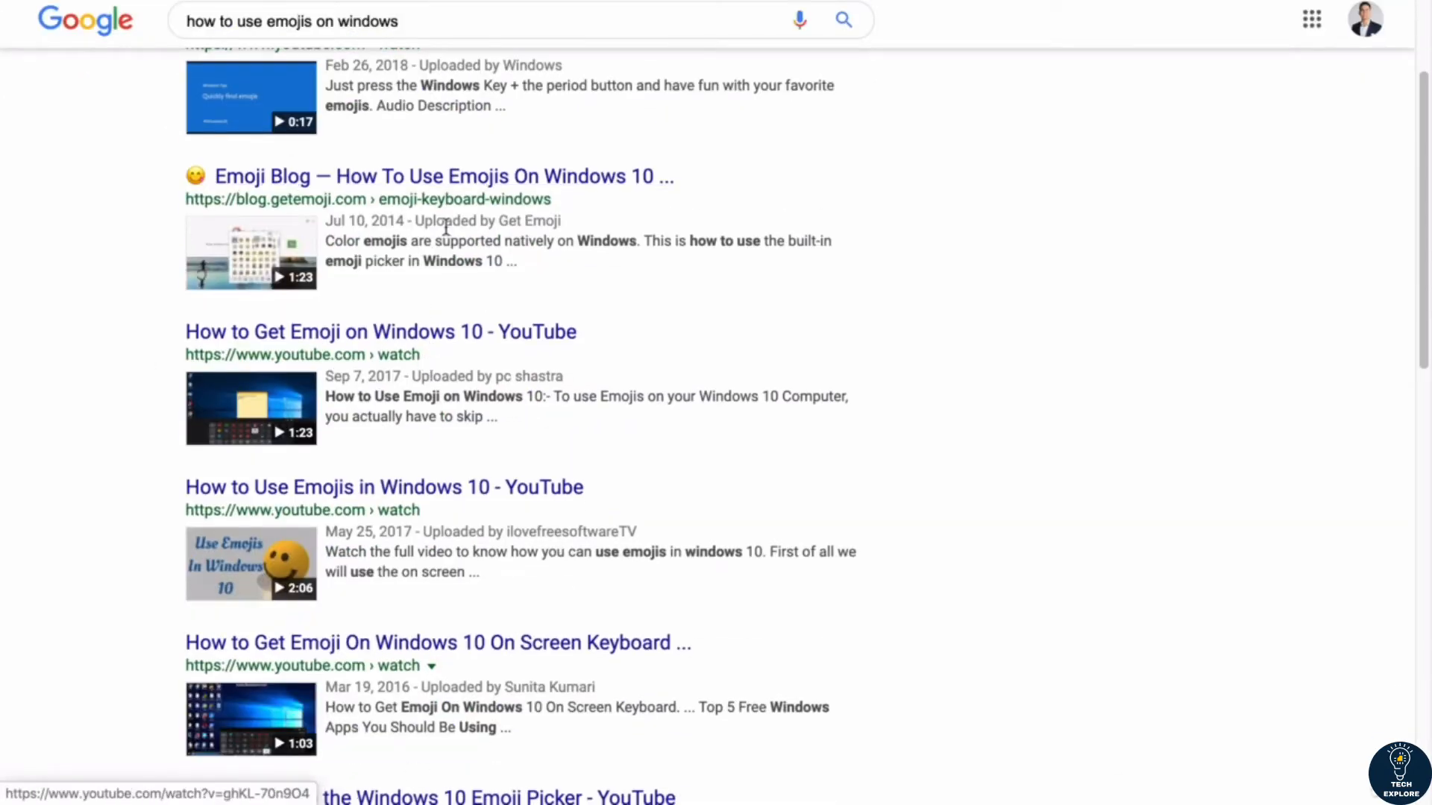
{"action": "scroll", "coordinate": [515, 276], "scroll_direction": "up", "scroll_amount": 3}
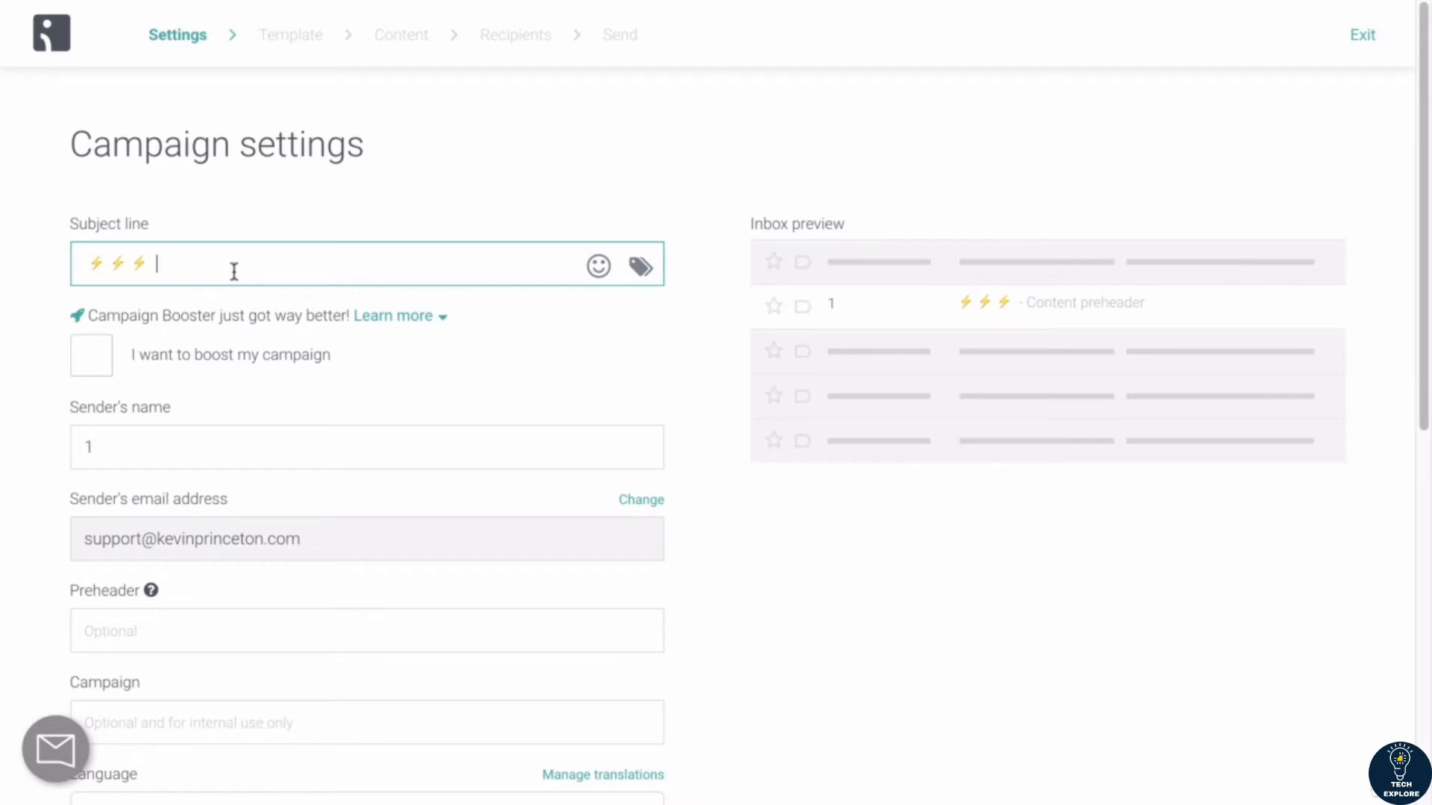
Step: Add "30% OFF - CHRISTMAS PROMOTION - XYZ STORE" to the campaign subject line after the lightning bolt emojis
{"action": "type", "text": "30% OFF"}
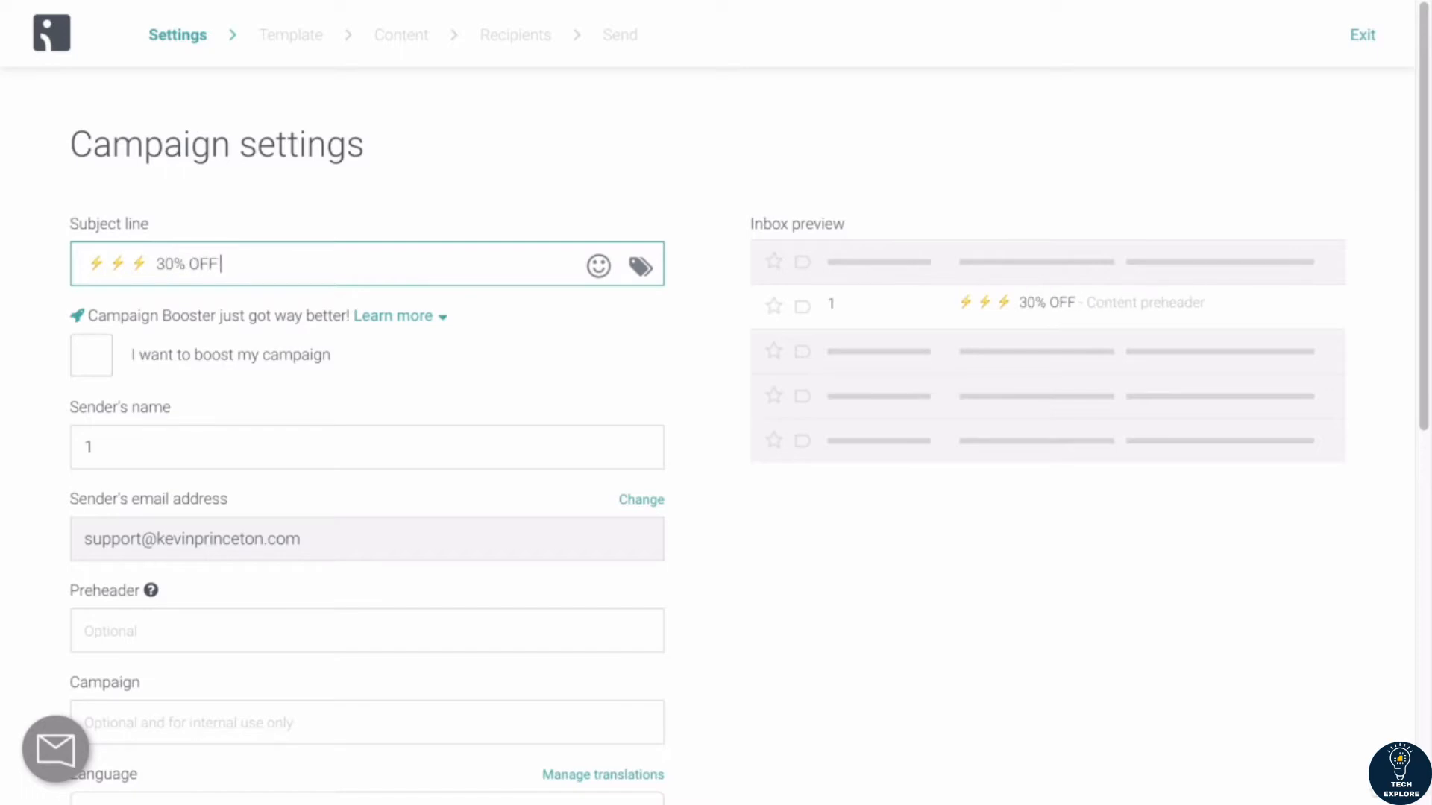
{"action": "type", "text": "- CHRISTMAS PROMOT"}
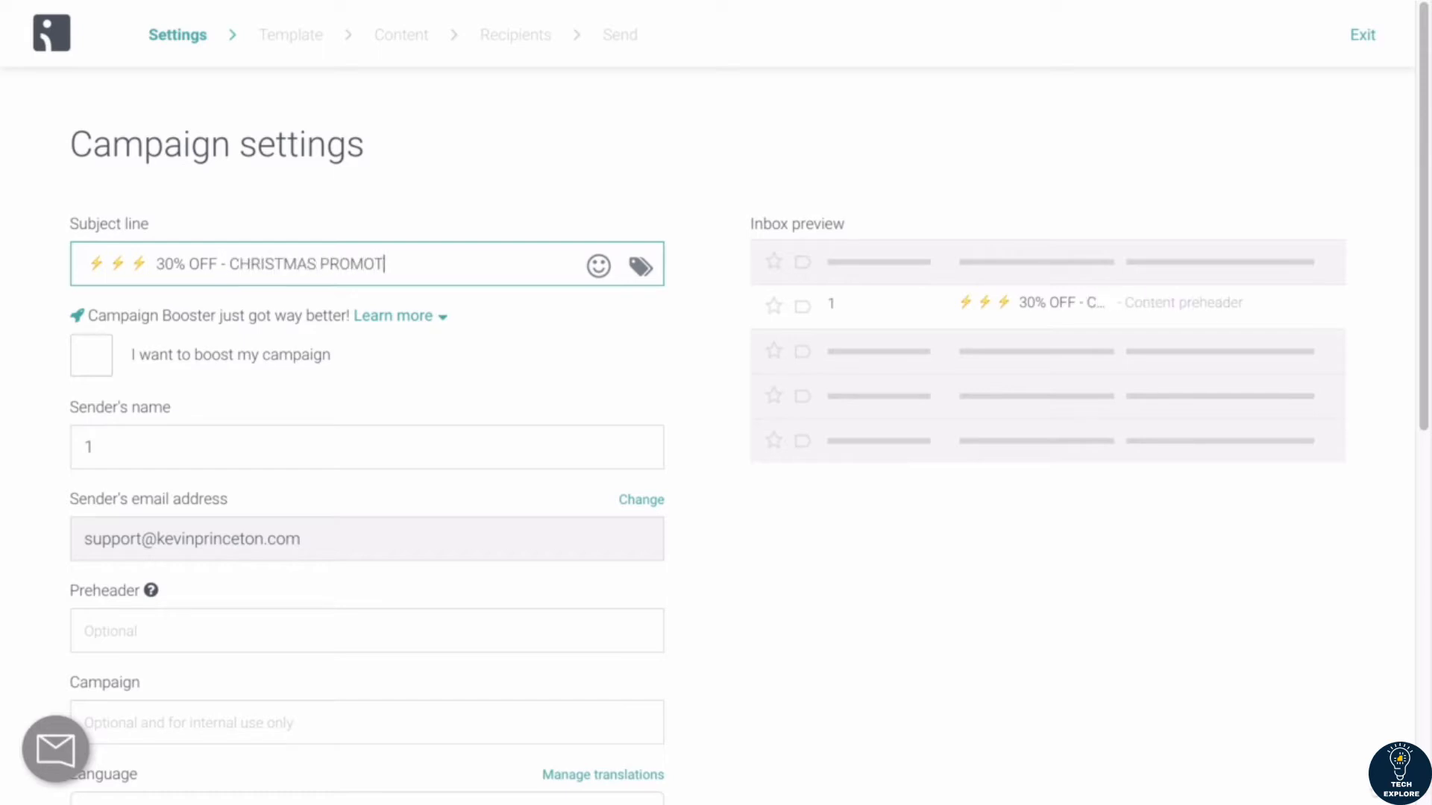
{"action": "type", "text": "ION,"}
{"action": "key", "text": "BackSpace"}
{"action": "key", "text": "BackSpace"}
{"action": "type", "text": "- xyz store"}
{"action": "left_click_drag", "start_coordinate": [422, 264], "coordinate": [493, 266]}
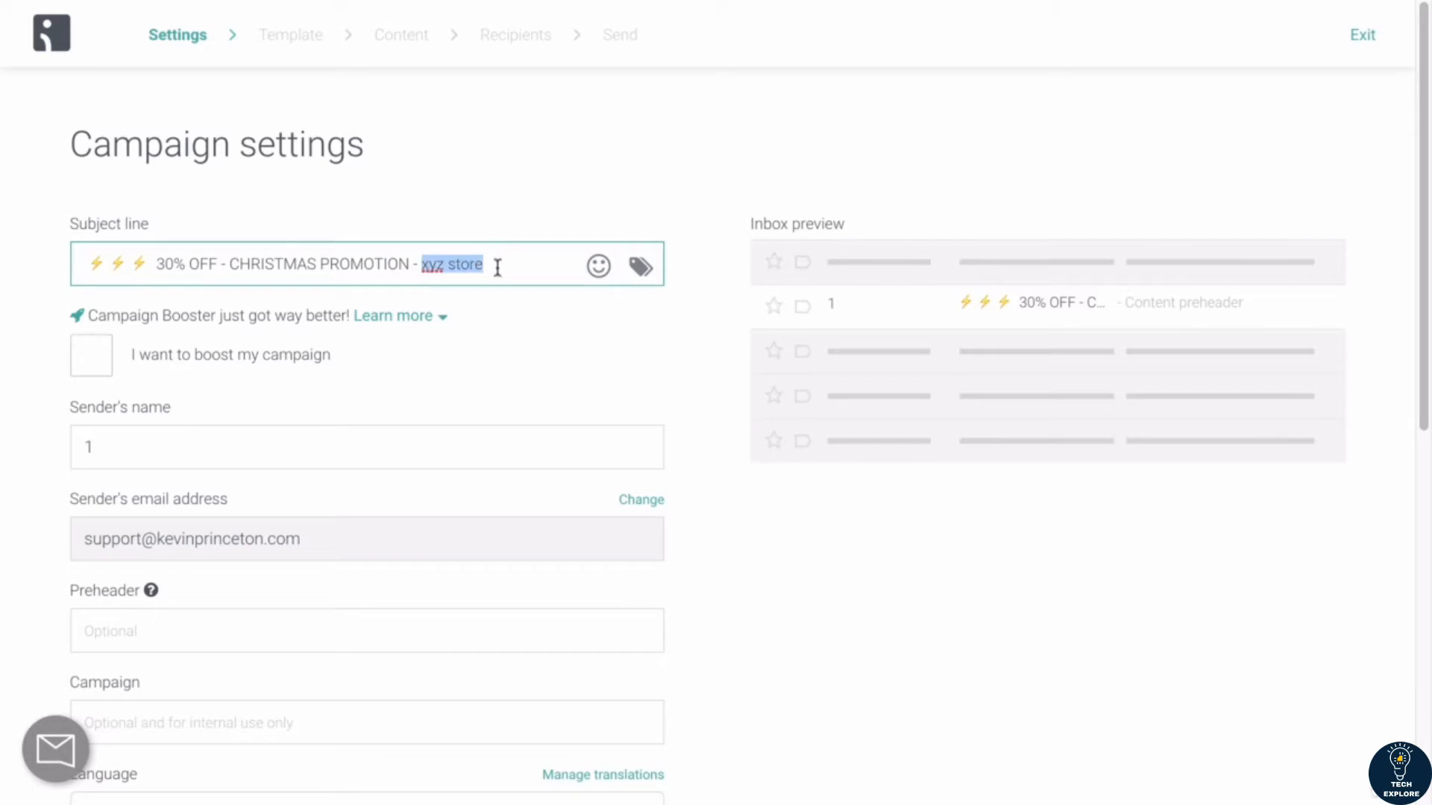
{"action": "type", "text": "XYZ STORE"}
Step: Append three lightning bolt emojis to the end of the subject line
{"action": "key", "text": "ctrl+super+space"}
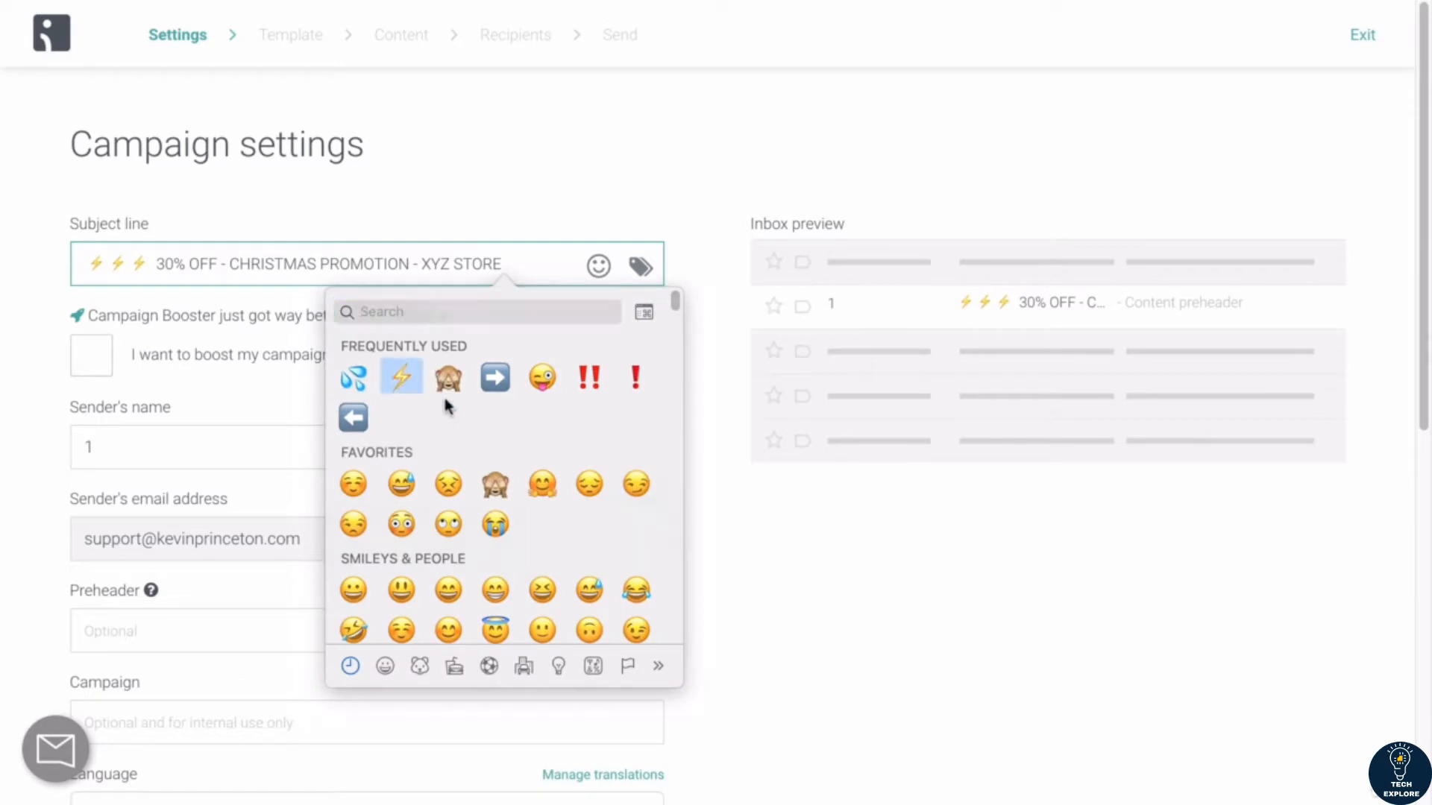
{"action": "left_click", "coordinate": [403, 378]}
{"action": "key", "text": "super+v"}
{"action": "key", "text": "super+v"}
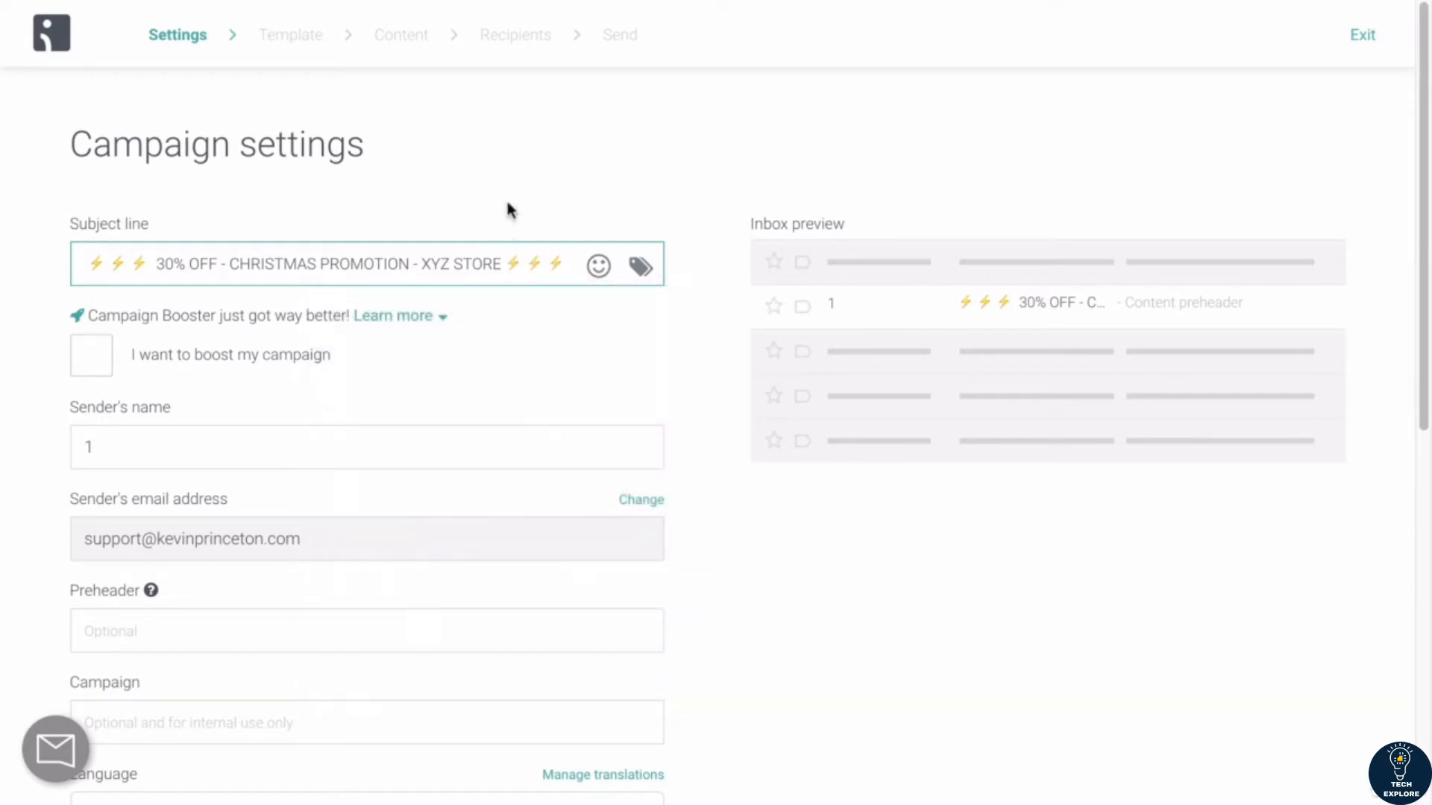
{"action": "double_click", "coordinate": [498, 263]}
{"action": "left_click_drag", "start_coordinate": [398, 260], "coordinate": [357, 247]}
{"action": "left_click", "coordinate": [216, 274]}
{"action": "left_click_drag", "start_coordinate": [222, 263], "coordinate": [156, 262]}
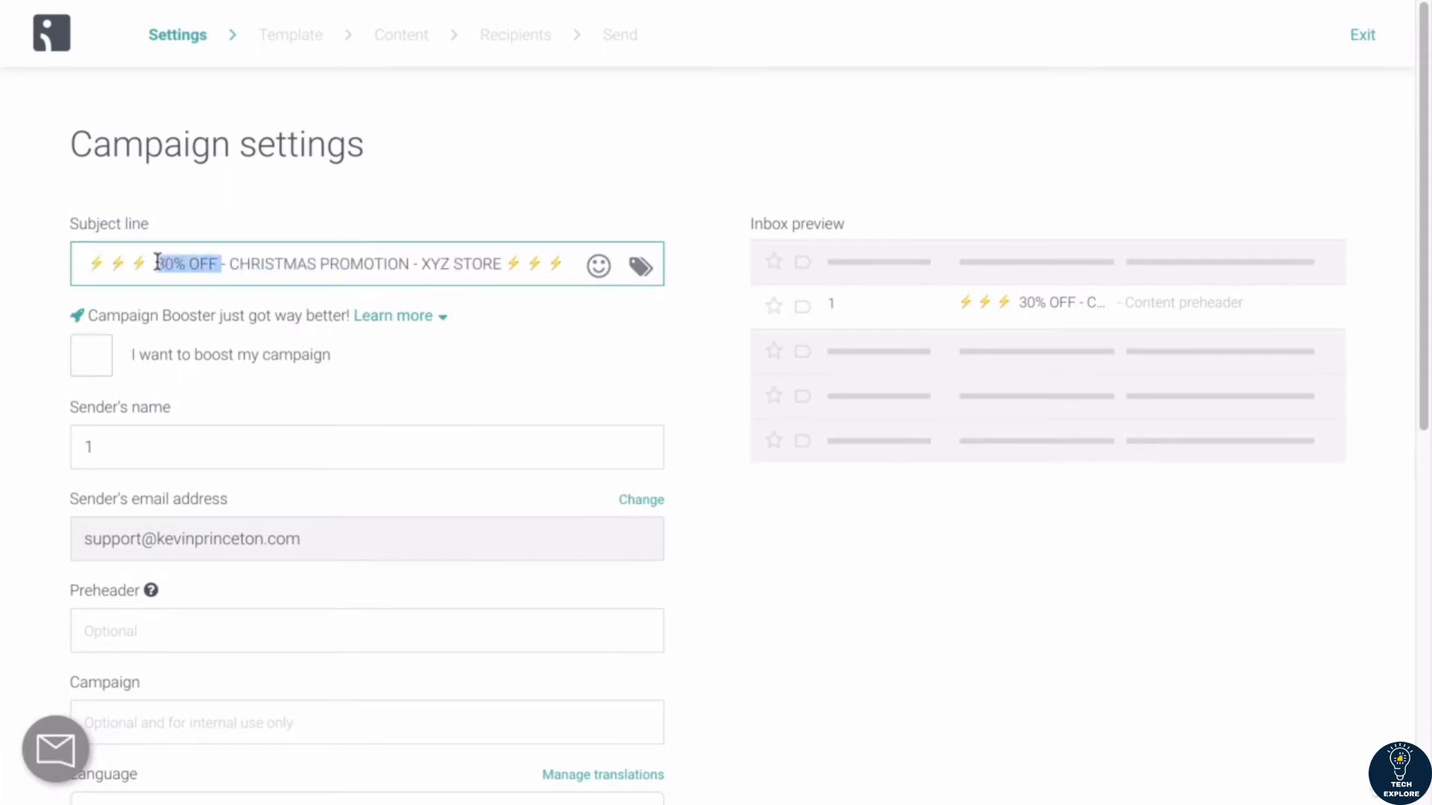
{"action": "left_click", "coordinate": [156, 265]}
{"action": "left_click_drag", "start_coordinate": [156, 268], "coordinate": [221, 268]}
Step: Surround "30% OFF" in the subject line with three asterisks on each side
{"action": "left_click", "coordinate": [156, 264]}
{"action": "type", "text": "***"}
{"action": "key", "text": "Right"}
{"action": "key", "text": "Right"}
{"action": "key", "text": "Right"}
{"action": "key", "text": "Right"}
{"action": "key", "text": "Right"}
{"action": "key", "text": "Right"}
{"action": "key", "text": "Right"}
{"action": "type", "text": "("}
{"action": "key", "text": "BackSpace"}
{"action": "type", "text": "***"}
Step: Delete the last two lightning bolt emojis from the end of the subject line
{"action": "key", "text": "BackSpace"}
{"action": "key", "text": "BackSpace"}
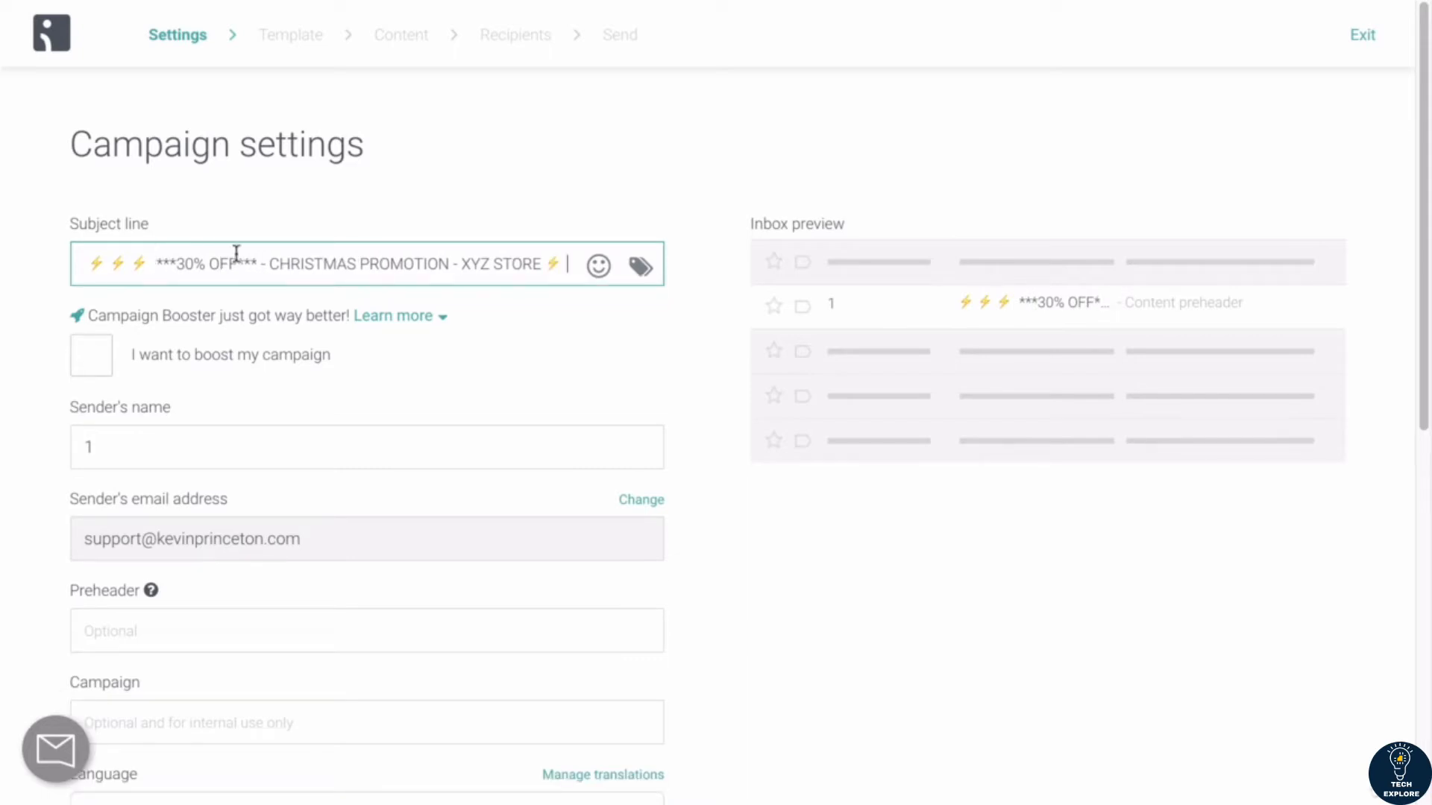
{"action": "left_click_drag", "start_coordinate": [571, 266], "coordinate": [320, 231]}
{"action": "left_click", "coordinate": [262, 264]}
Step: Check the Campaign Booster explanation, then enable boosting with "30%OFF HOLIDAY PROMOTION" as the second subject line
{"action": "left_click", "coordinate": [442, 321]}
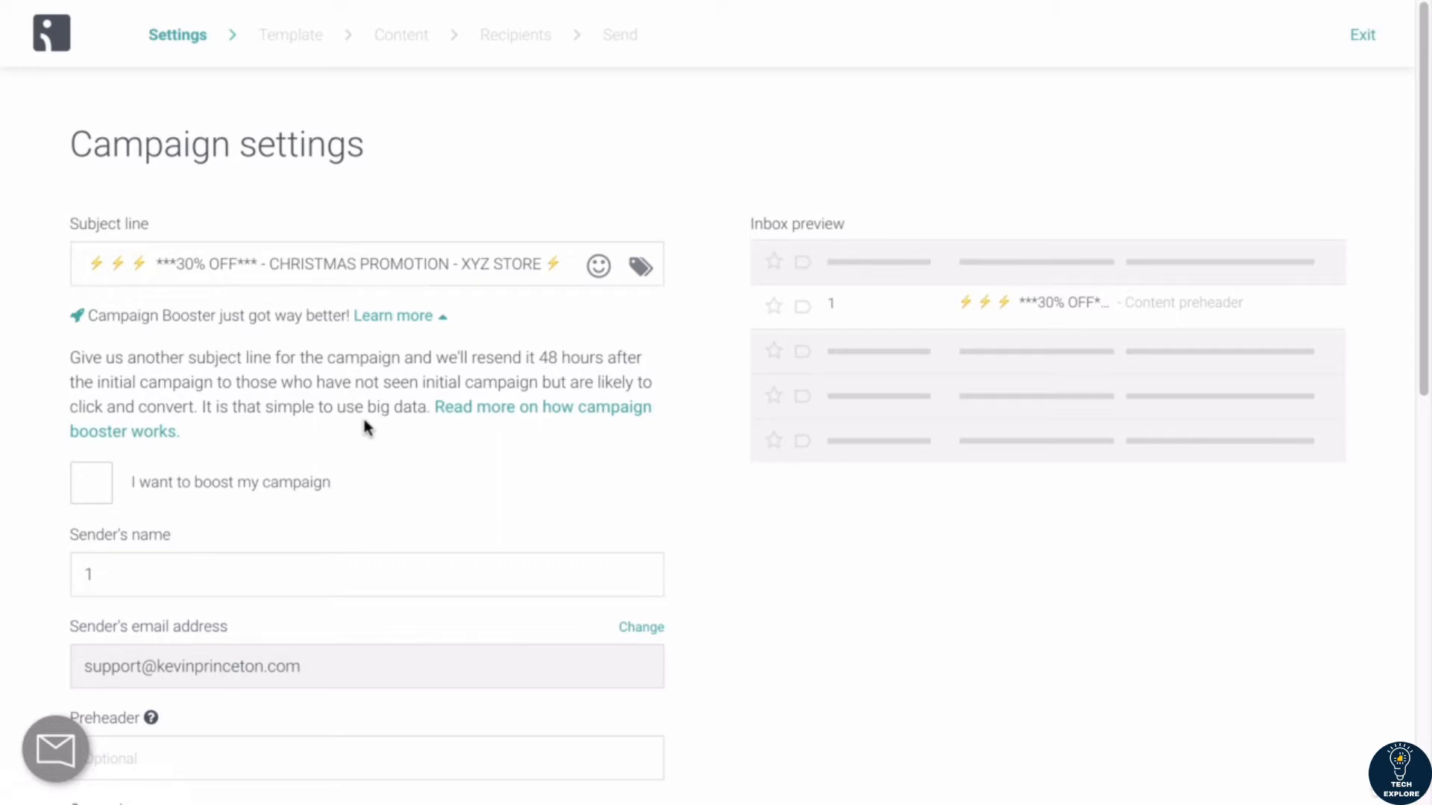
{"action": "left_click", "coordinate": [446, 317]}
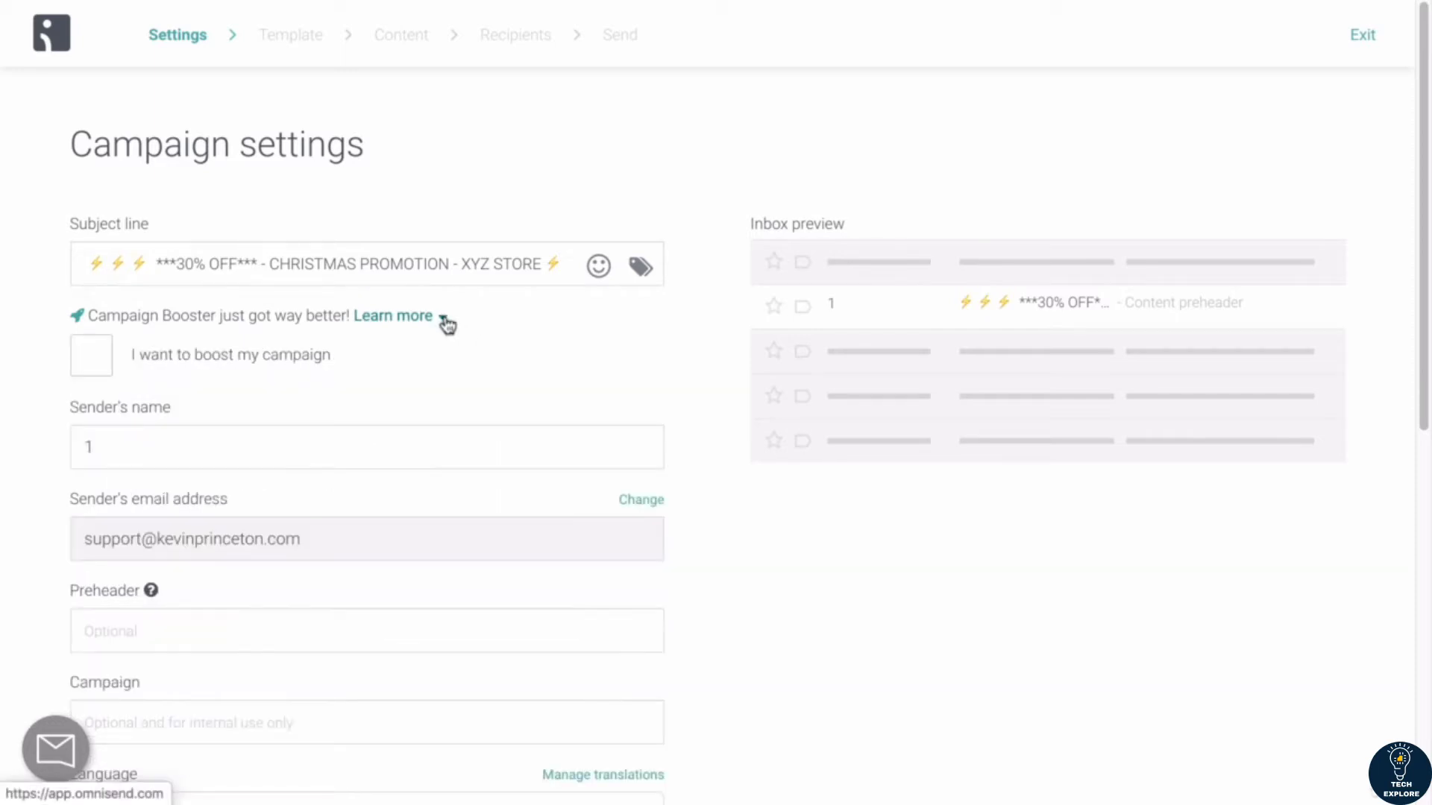
{"action": "left_click", "coordinate": [108, 354]}
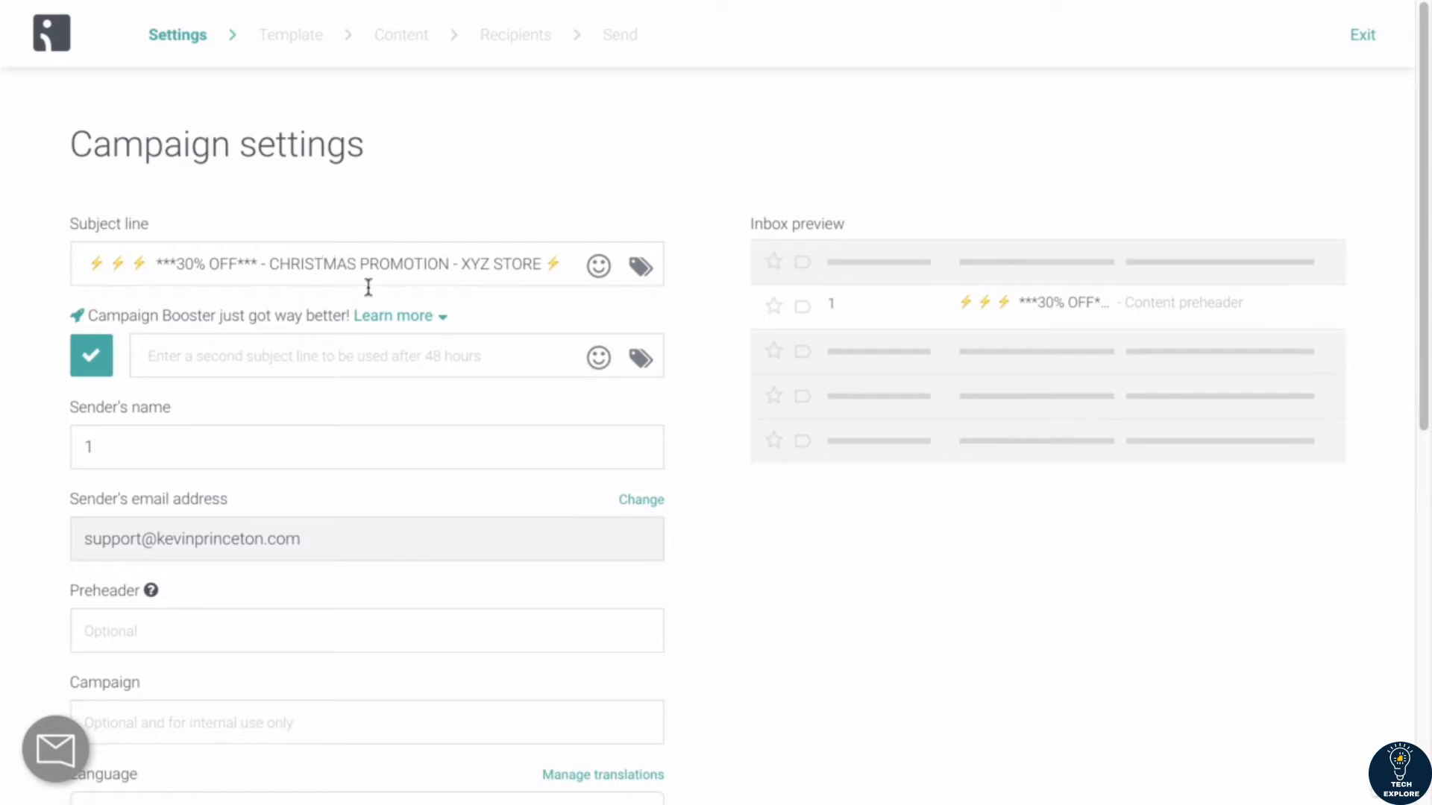
{"action": "left_click", "coordinate": [214, 351]}
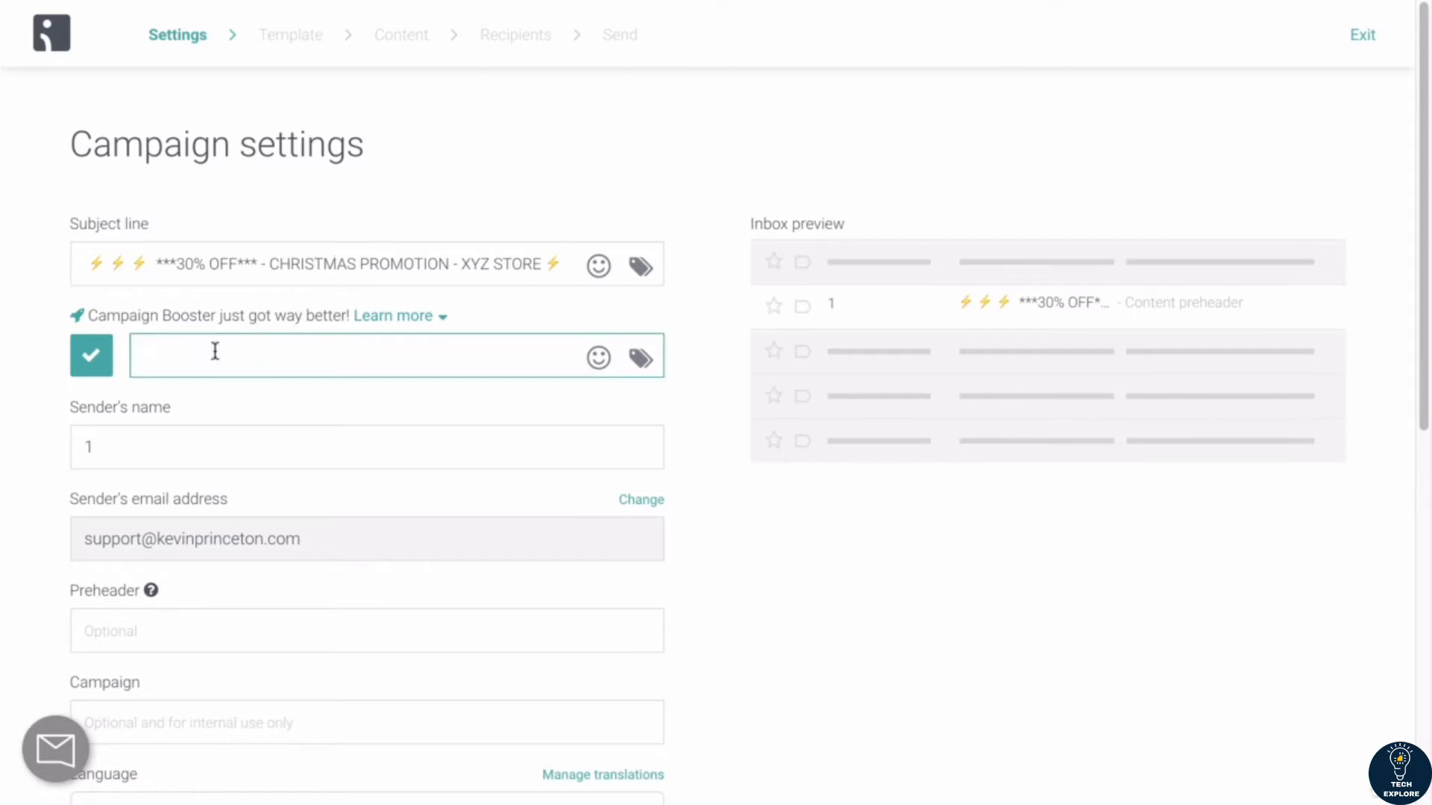
{"action": "type", "text": "SUBJECT LINE"}
{"action": "key", "text": "ctrl+a"}
{"action": "type", "text": "30%OFF HOLIDAY PROMOTION"}
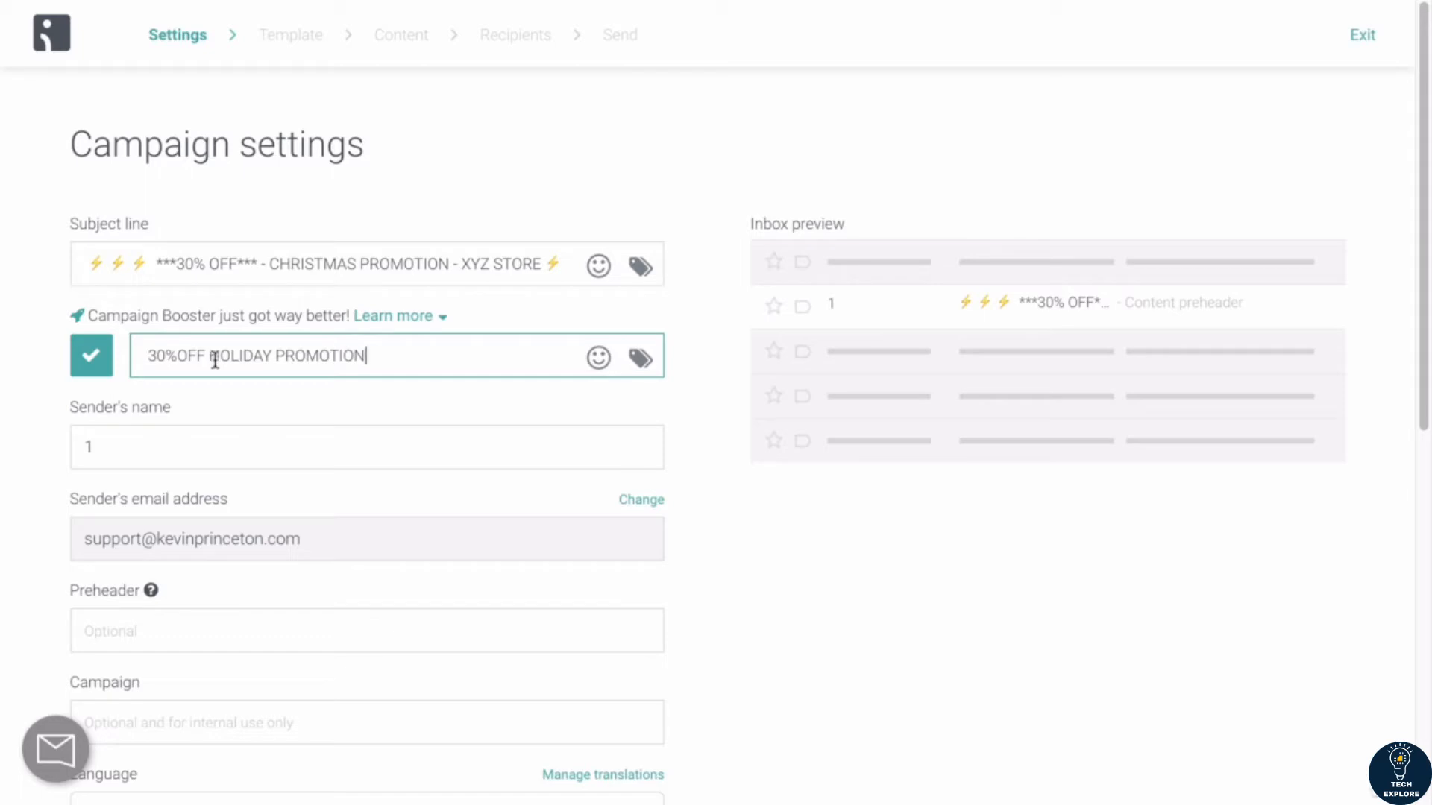
Step: Reorder the second subject line to read "HOLIDAY PROMOTION - 30%OFF"
{"action": "left_click_drag", "start_coordinate": [213, 356], "coordinate": [105, 374]}
{"action": "key", "text": "BackSpace"}
{"action": "left_click", "coordinate": [328, 365]}
{"action": "type", "text": "- 30%OFF"}
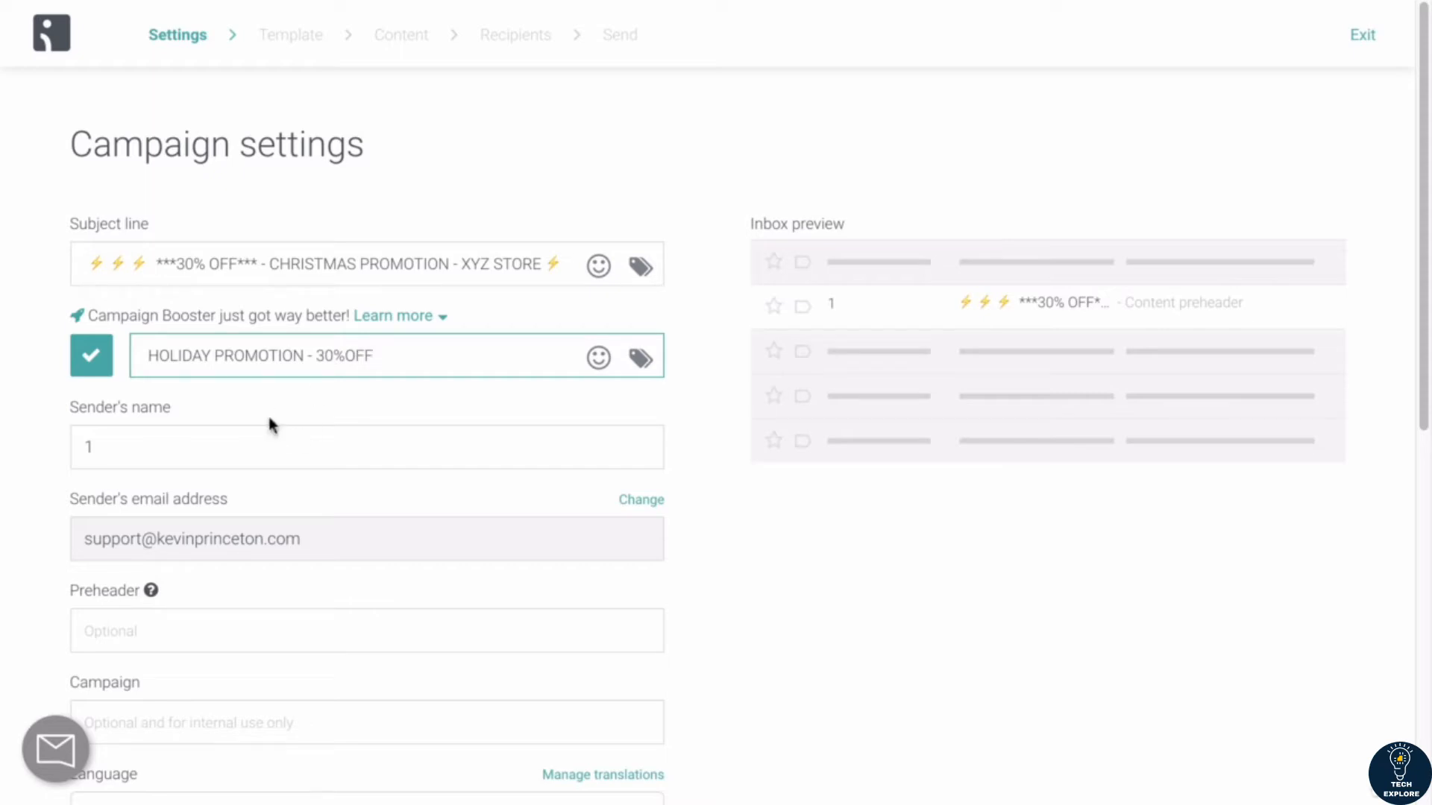
Step: Try a double exclamation mark emoji at the start of the second subject line and remove it again
{"action": "left_click", "coordinate": [149, 358]}
{"action": "left_click_drag", "start_coordinate": [399, 355], "coordinate": [143, 355]}
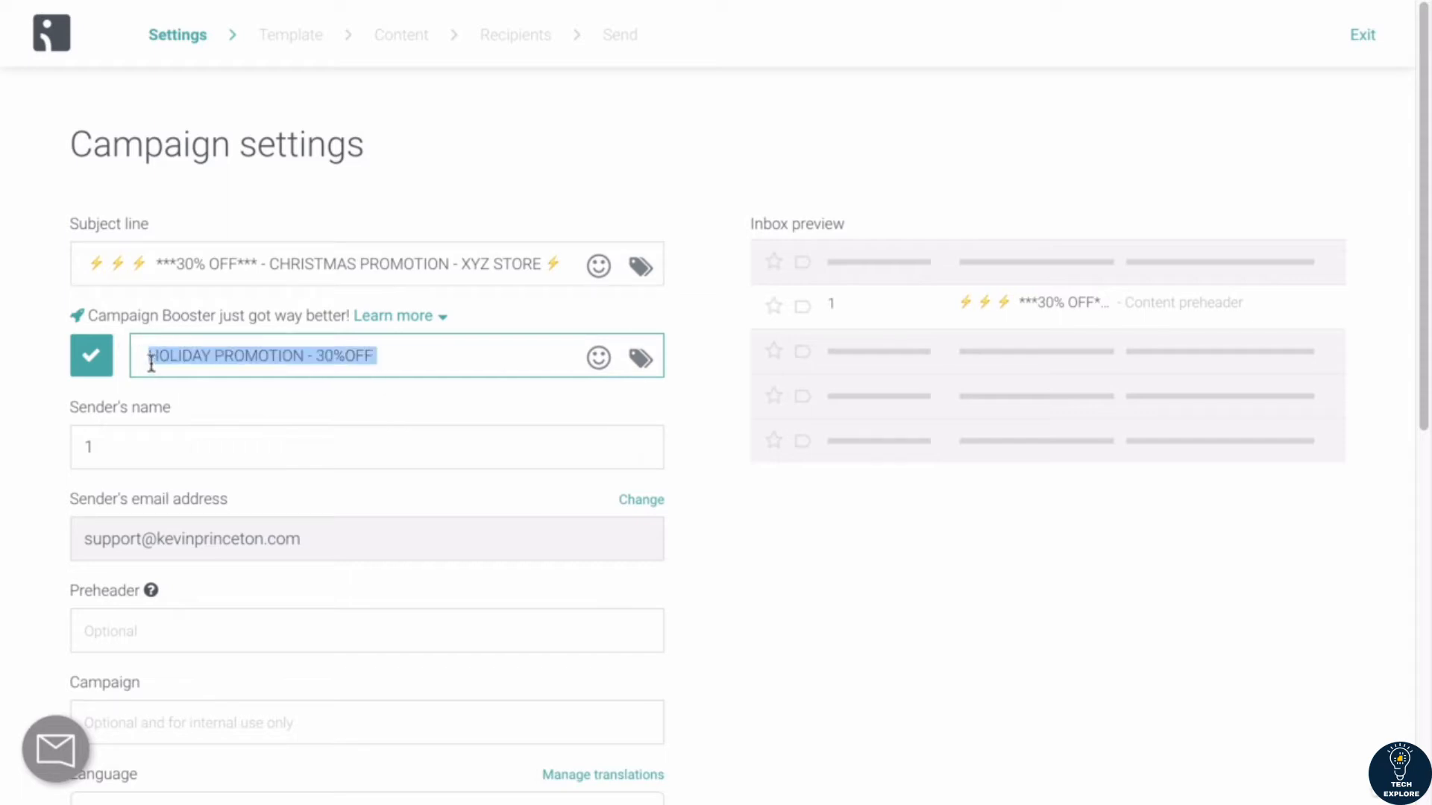
{"action": "left_click", "coordinate": [150, 362]}
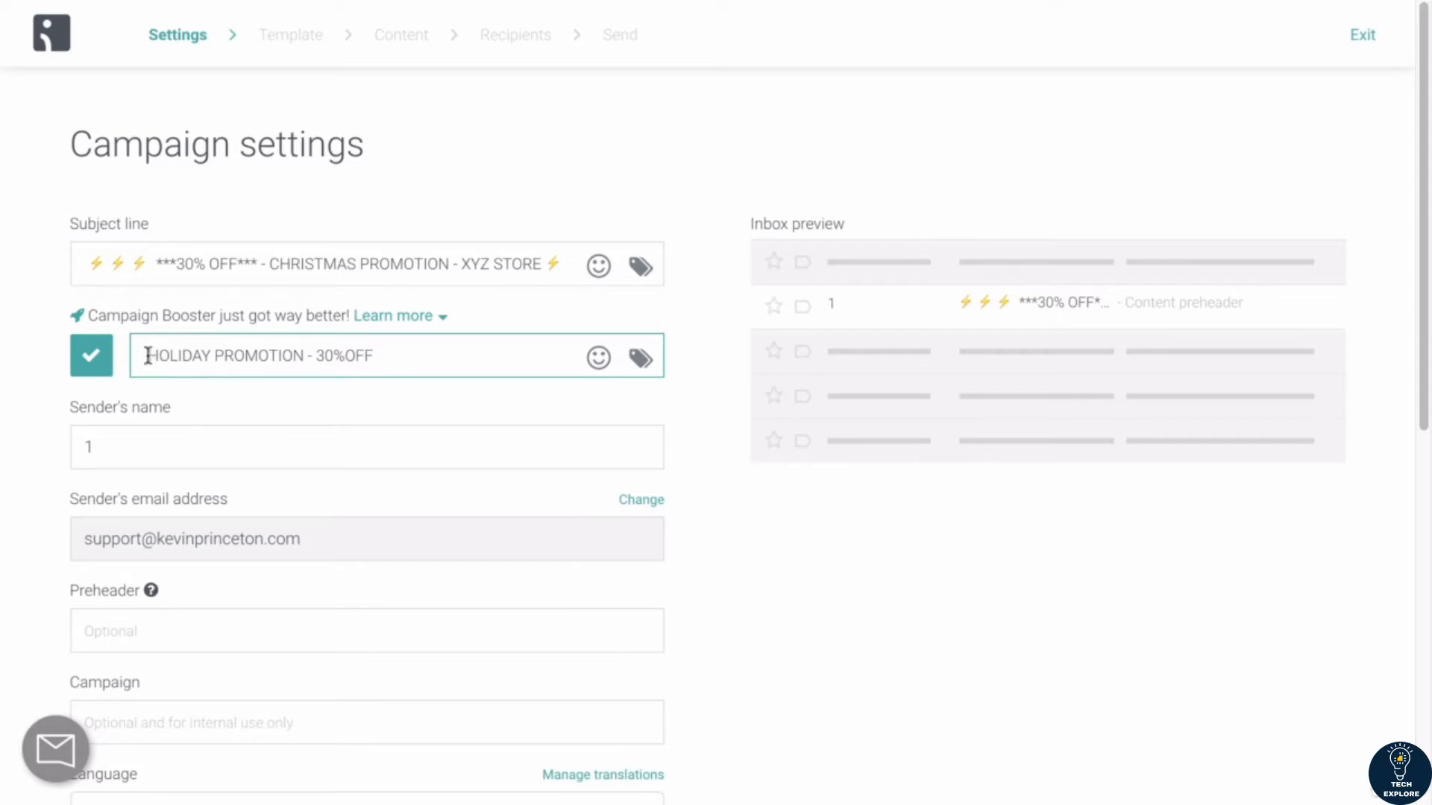
{"action": "key", "text": "ctrl+super+space"}
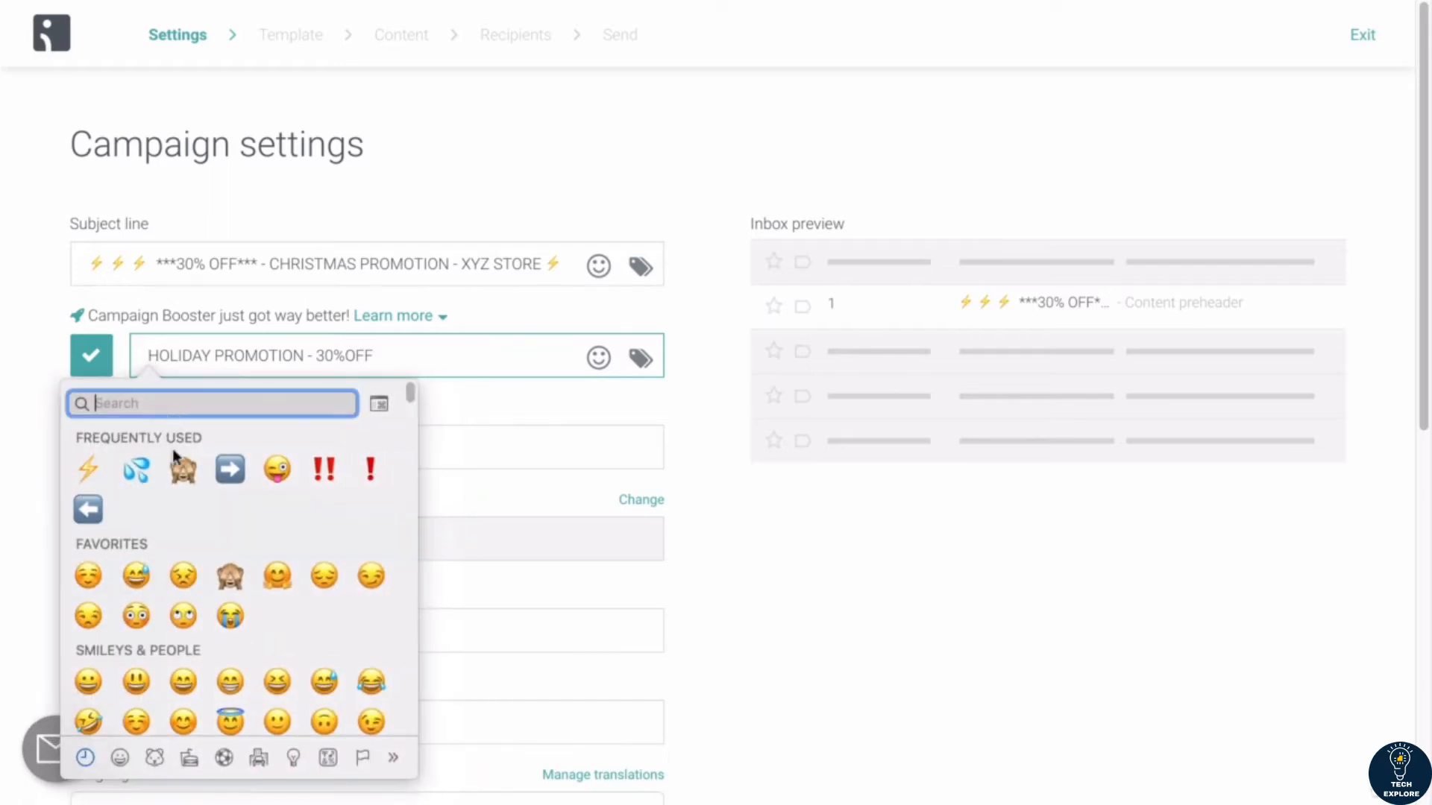
{"action": "left_click", "coordinate": [324, 469]}
{"action": "key", "text": "BackSpace"}
Step: Insert a Santa Claus emoji with medium-light skin tone at the start of the second subject line
{"action": "key", "text": "ctrl+super+space"}
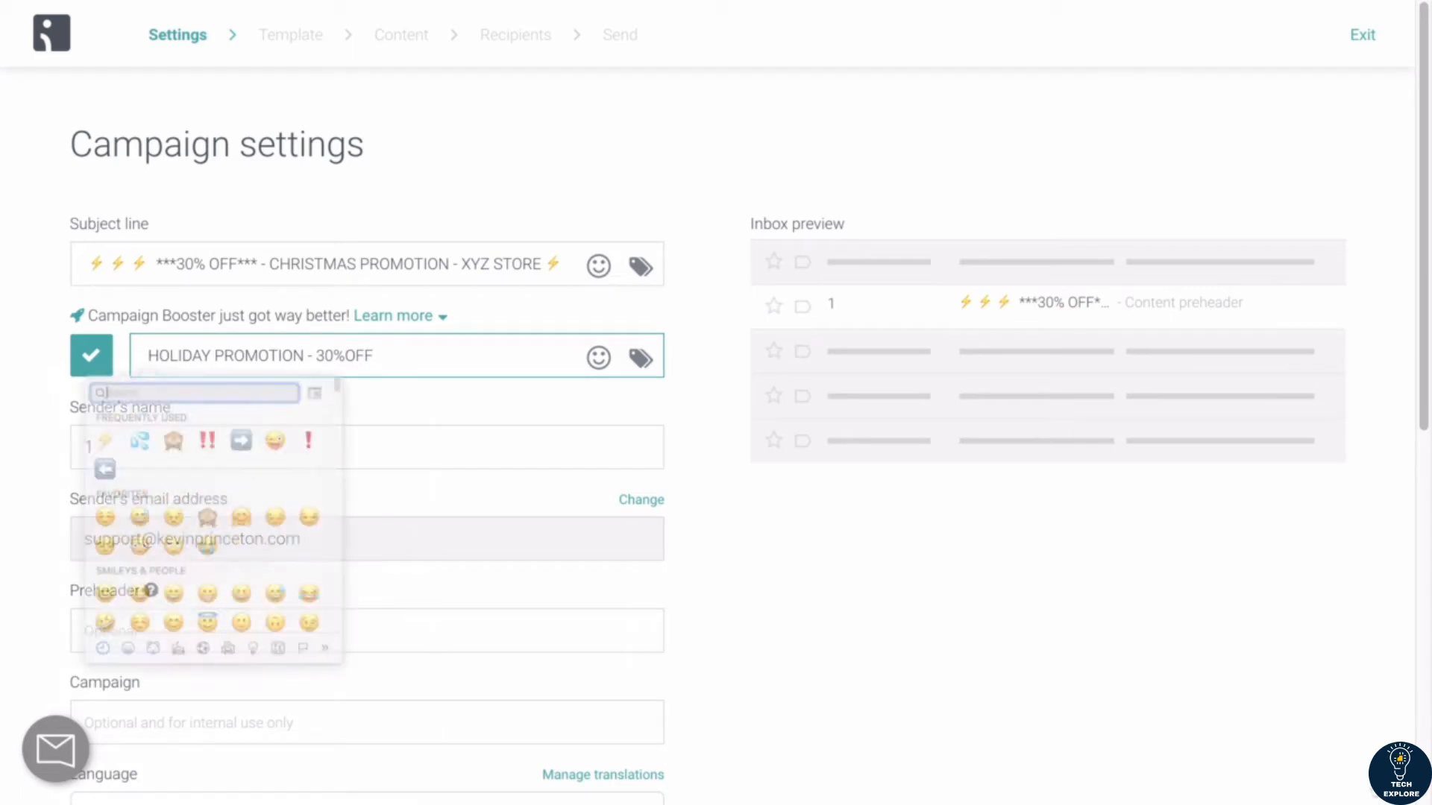
{"action": "scroll", "coordinate": [186, 499], "scroll_direction": "down", "scroll_amount": 3}
{"action": "scroll", "coordinate": [186, 487], "scroll_direction": "down", "scroll_amount": 15}
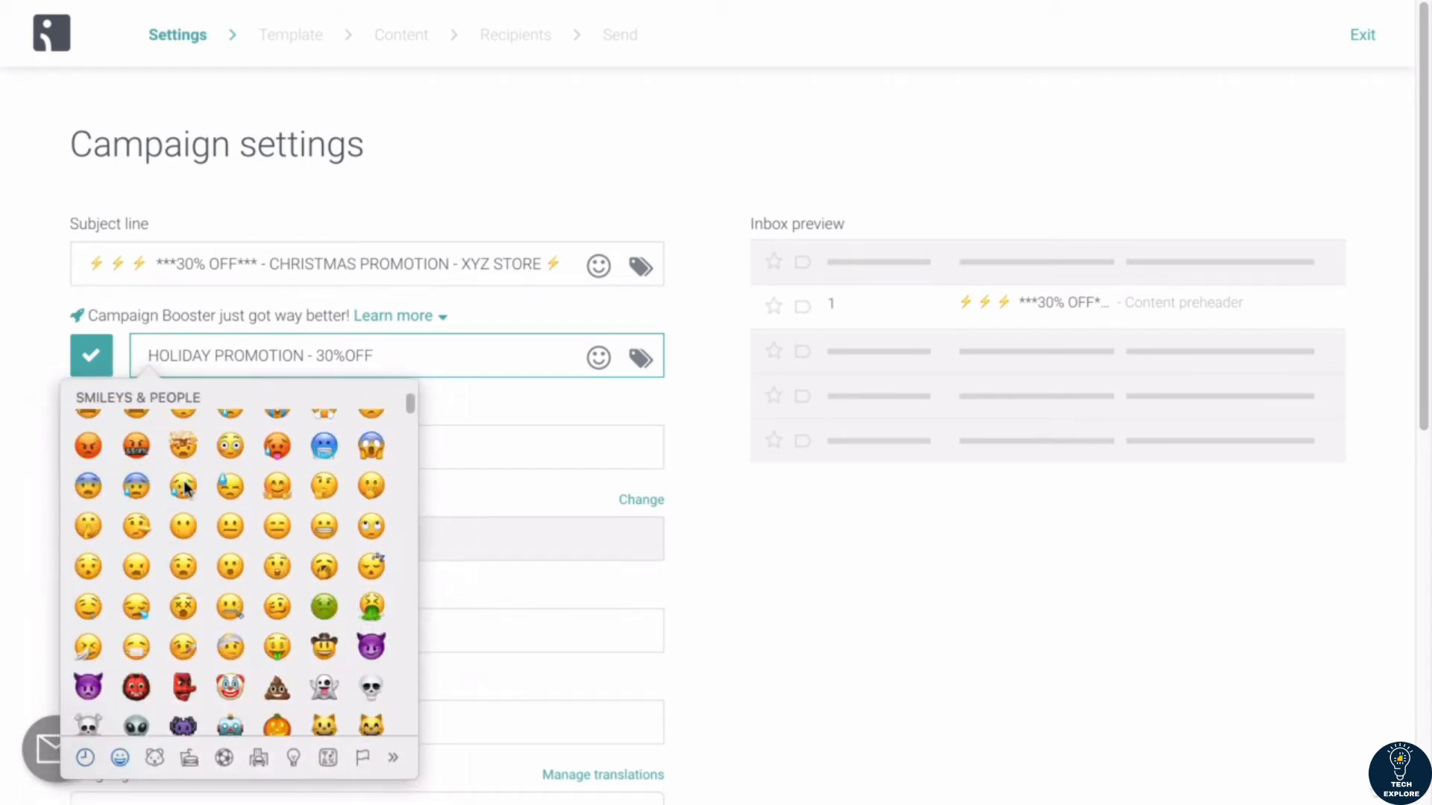
{"action": "scroll", "coordinate": [185, 487], "scroll_direction": "down", "scroll_amount": 10}
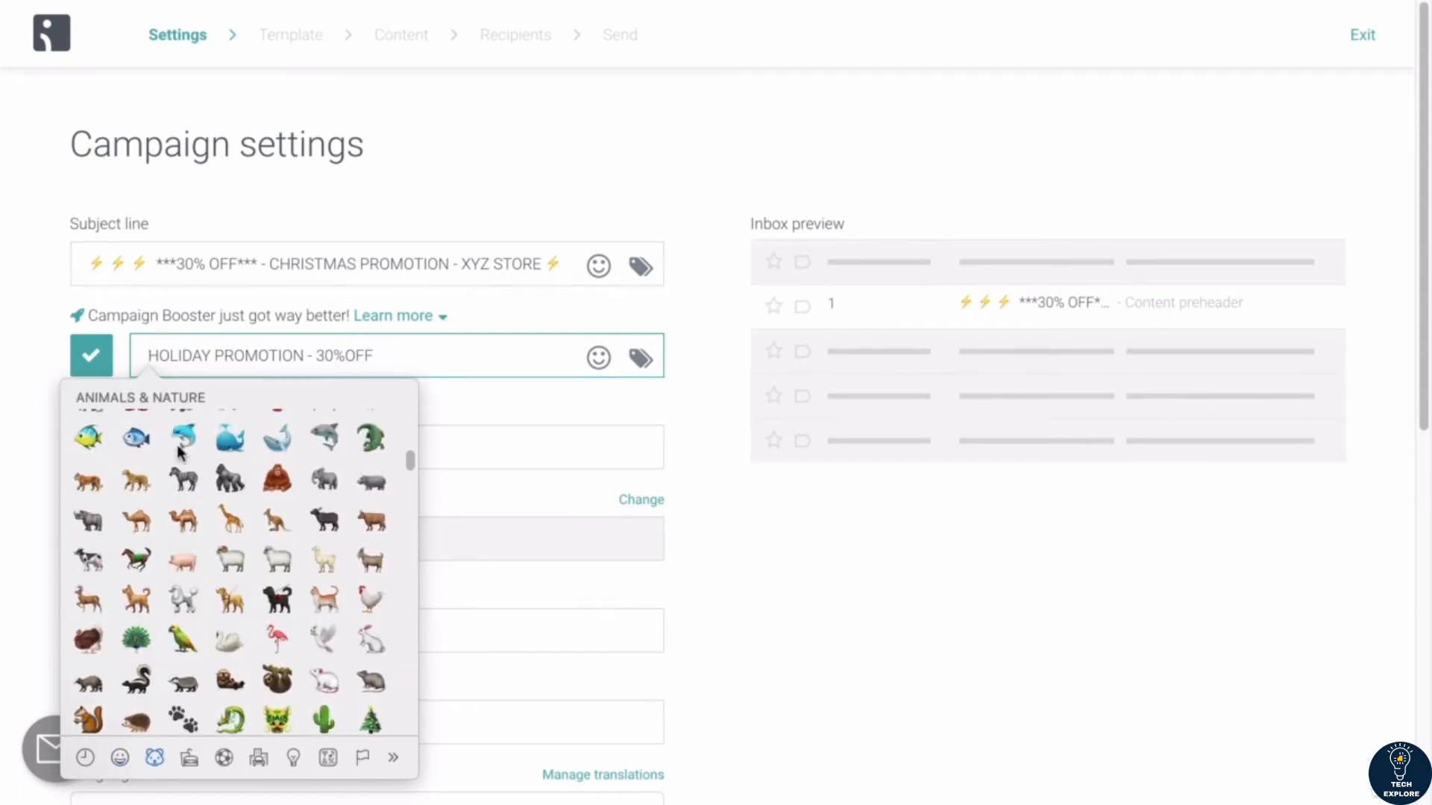
{"action": "scroll", "coordinate": [183, 448], "scroll_direction": "down", "scroll_amount": 15}
{"action": "scroll", "coordinate": [183, 447], "scroll_direction": "up", "scroll_amount": 3}
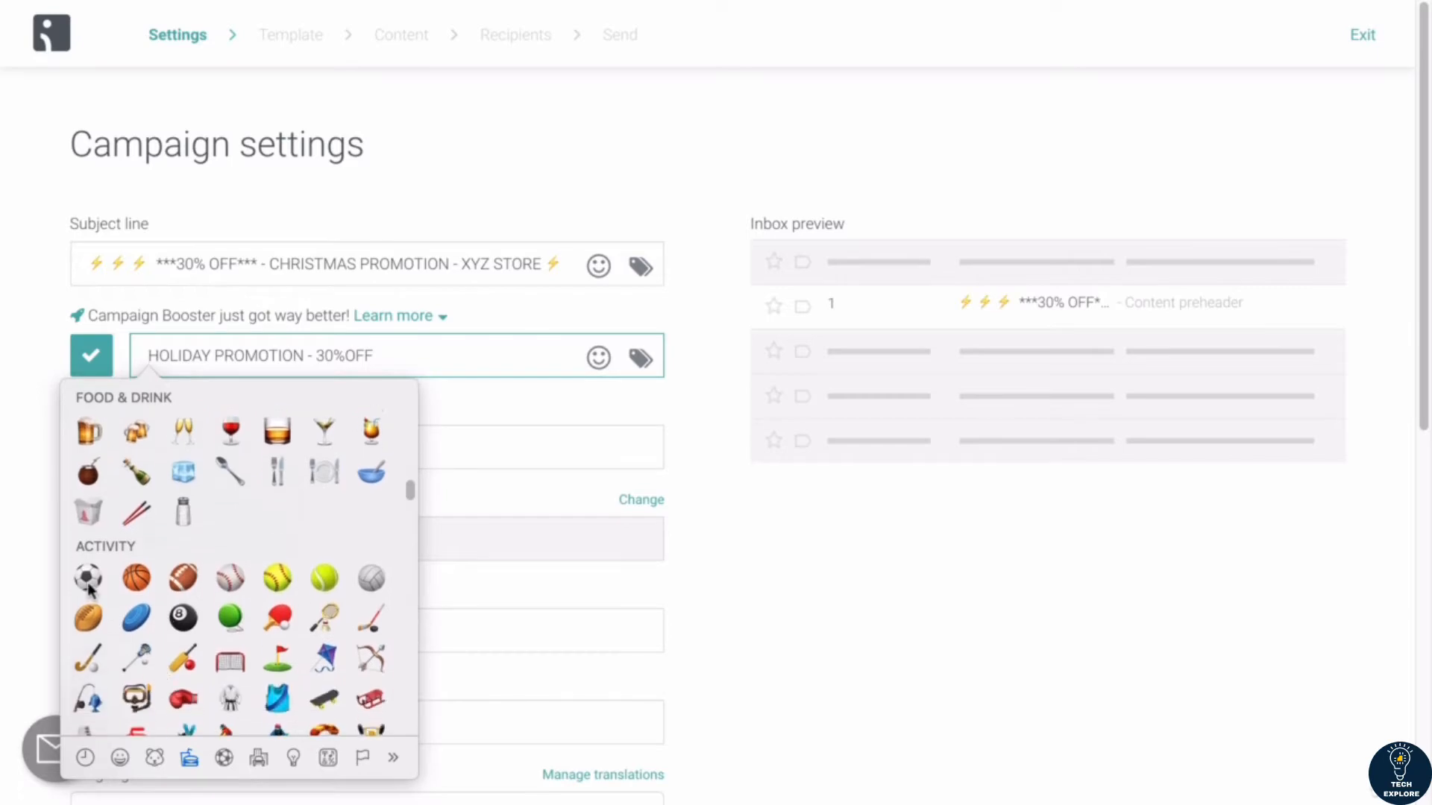
{"action": "scroll", "coordinate": [160, 596], "scroll_direction": "down", "scroll_amount": 3}
{"action": "scroll", "coordinate": [163, 594], "scroll_direction": "down", "scroll_amount": 20}
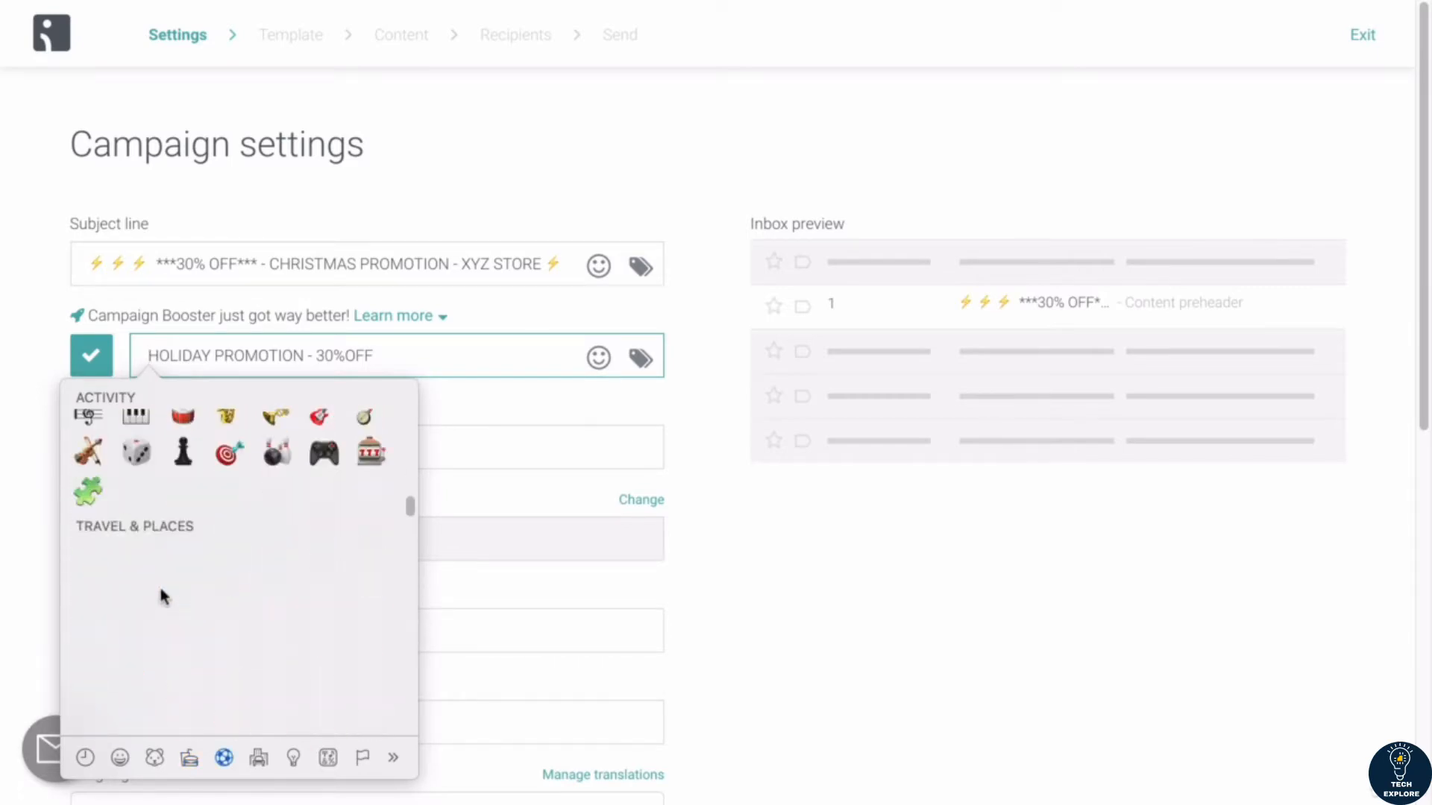
{"action": "scroll", "coordinate": [161, 594], "scroll_direction": "down", "scroll_amount": 2}
{"action": "scroll", "coordinate": [161, 593], "scroll_direction": "up", "scroll_amount": 10}
{"action": "scroll", "coordinate": [161, 593], "scroll_direction": "up", "scroll_amount": 15}
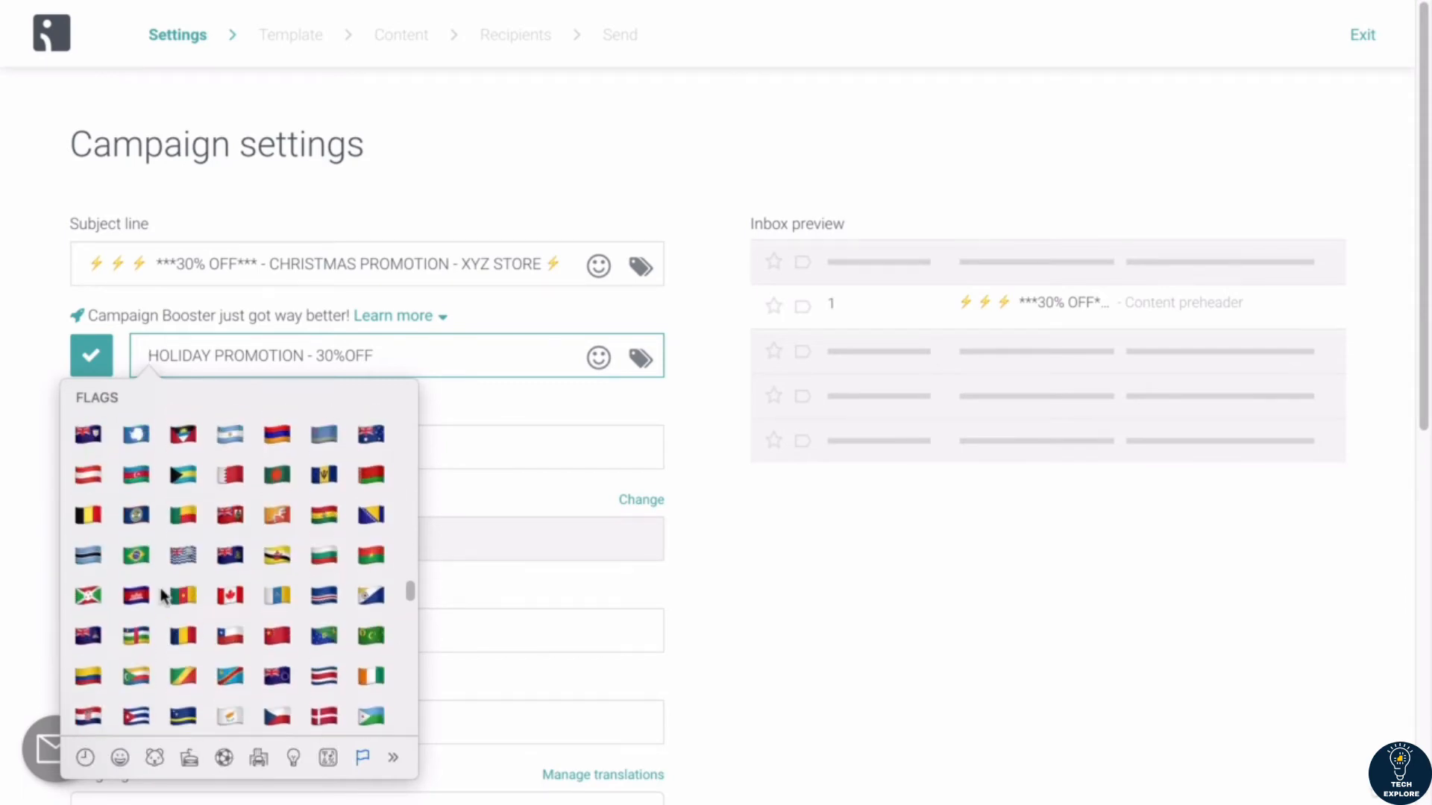
{"action": "scroll", "coordinate": [163, 593], "scroll_direction": "up", "scroll_amount": 15}
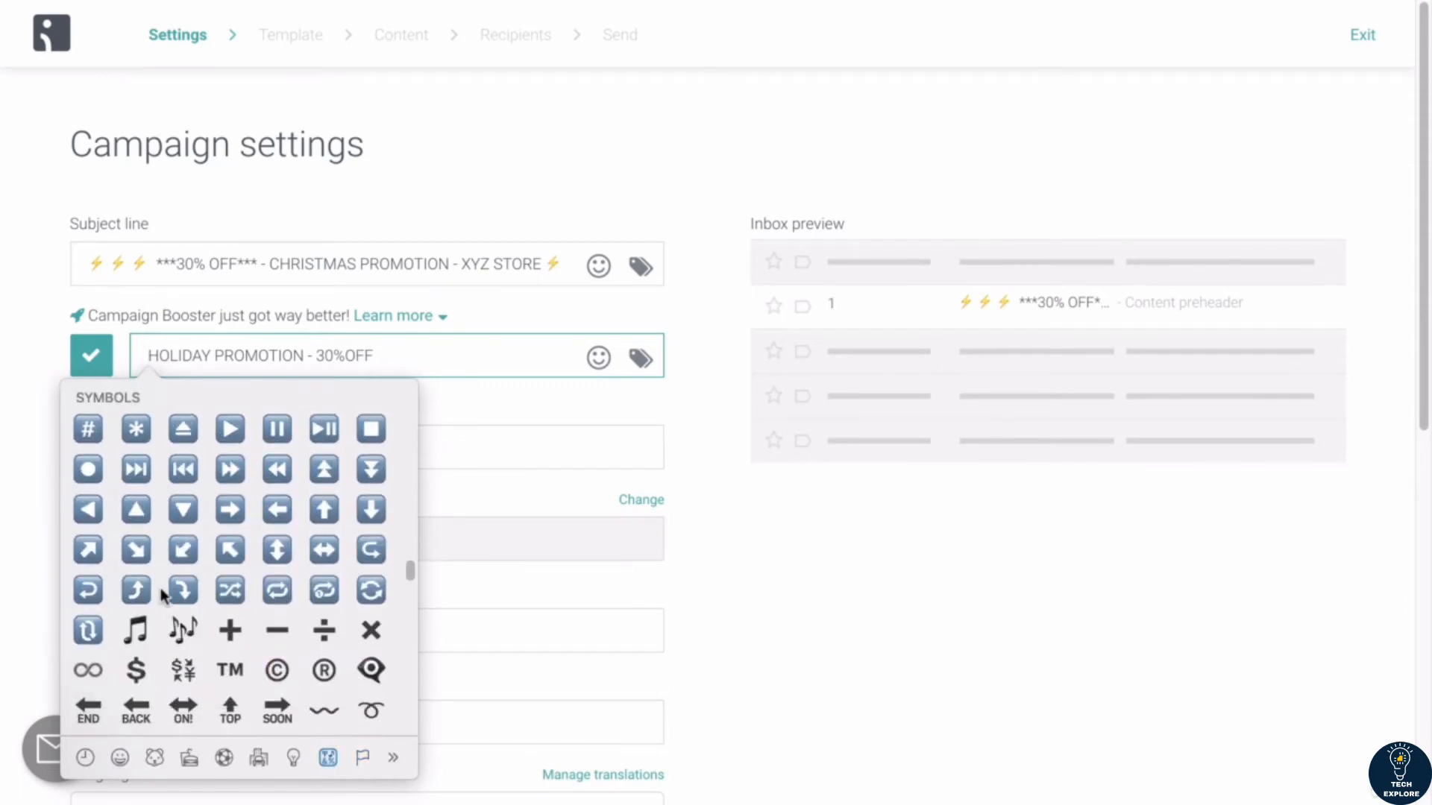
{"action": "scroll", "coordinate": [162, 594], "scroll_direction": "up", "scroll_amount": 15}
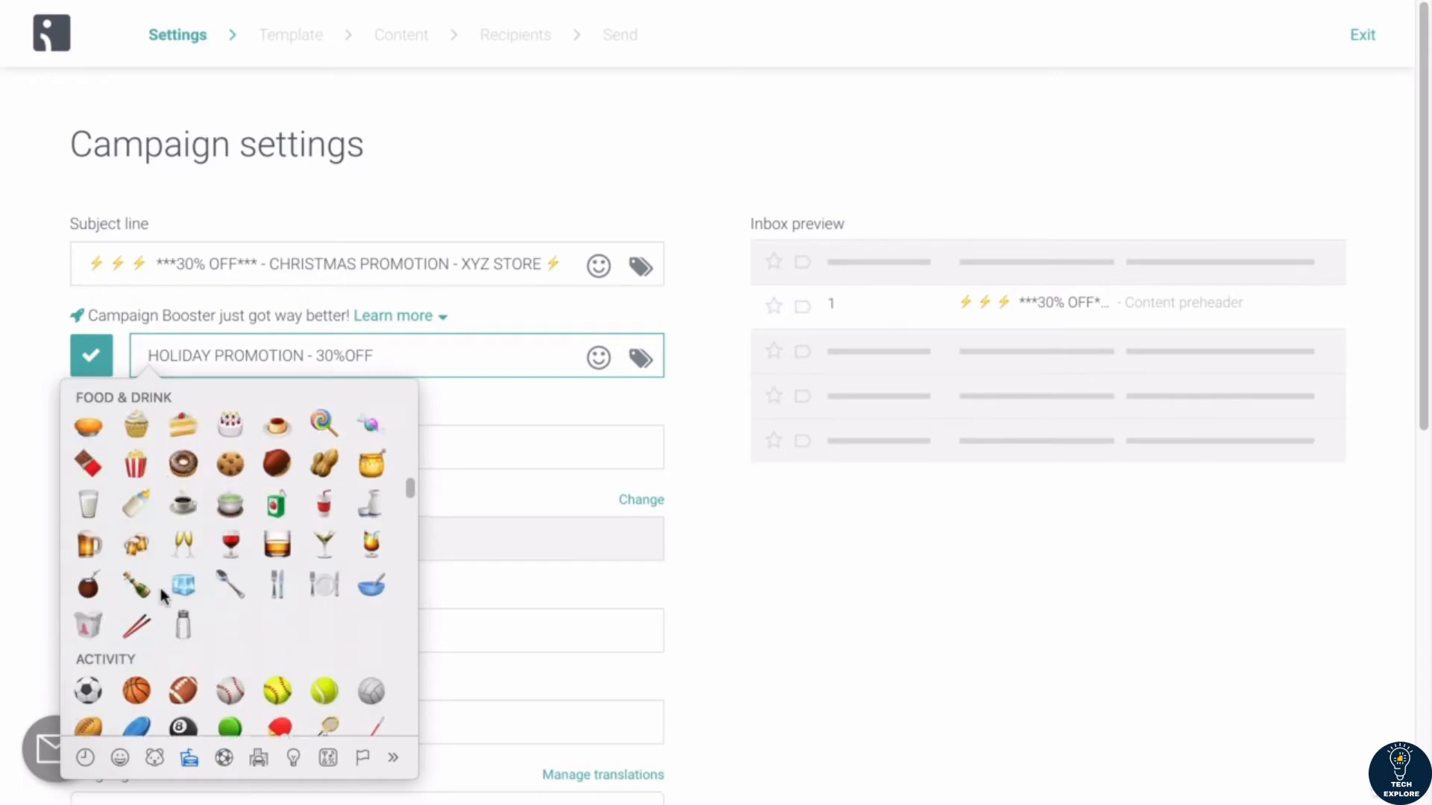
{"action": "scroll", "coordinate": [162, 594], "scroll_direction": "up", "scroll_amount": 15}
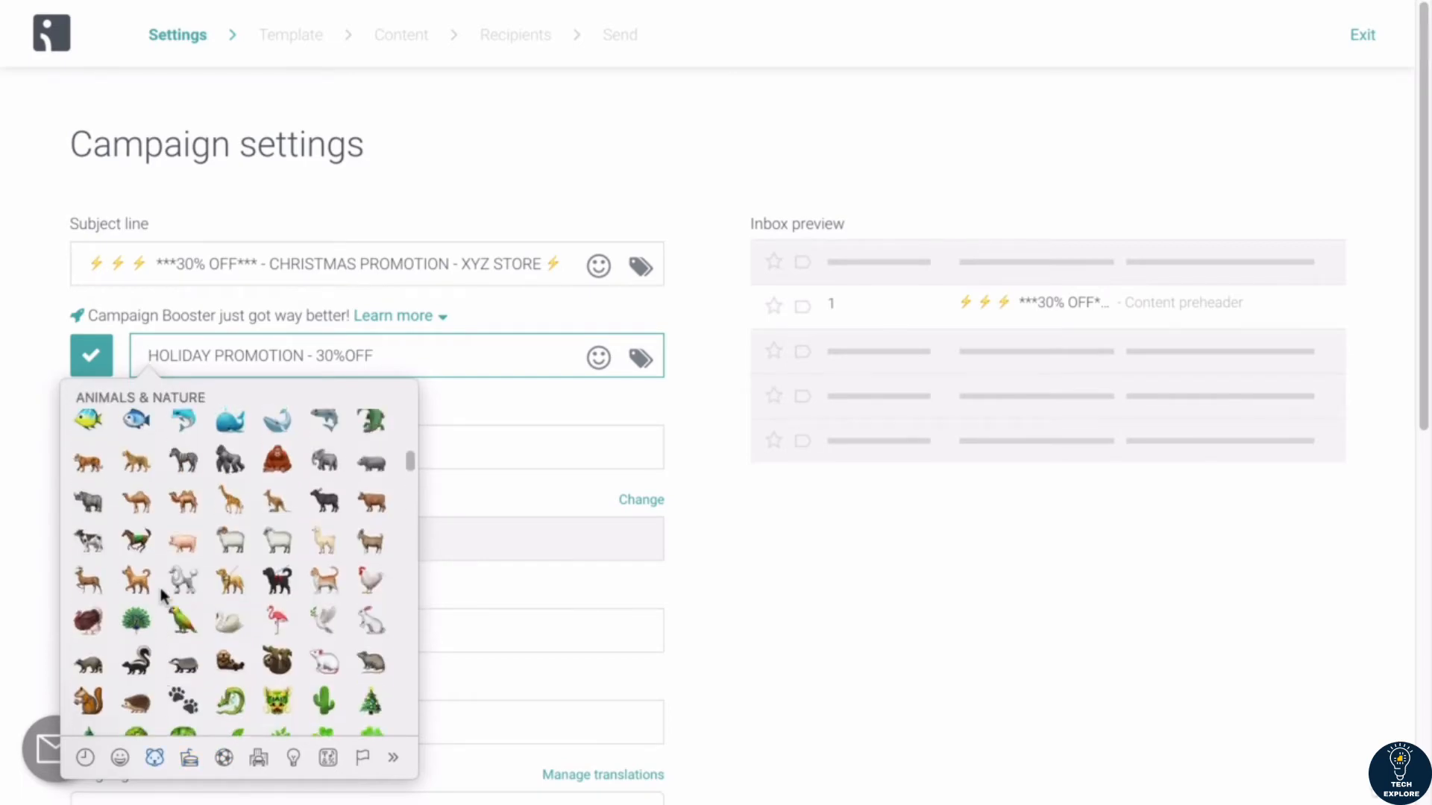
{"action": "scroll", "coordinate": [162, 594], "scroll_direction": "down", "scroll_amount": 1}
{"action": "scroll", "coordinate": [163, 594], "scroll_direction": "up", "scroll_amount": 12}
{"action": "scroll", "coordinate": [163, 595], "scroll_direction": "up", "scroll_amount": 12}
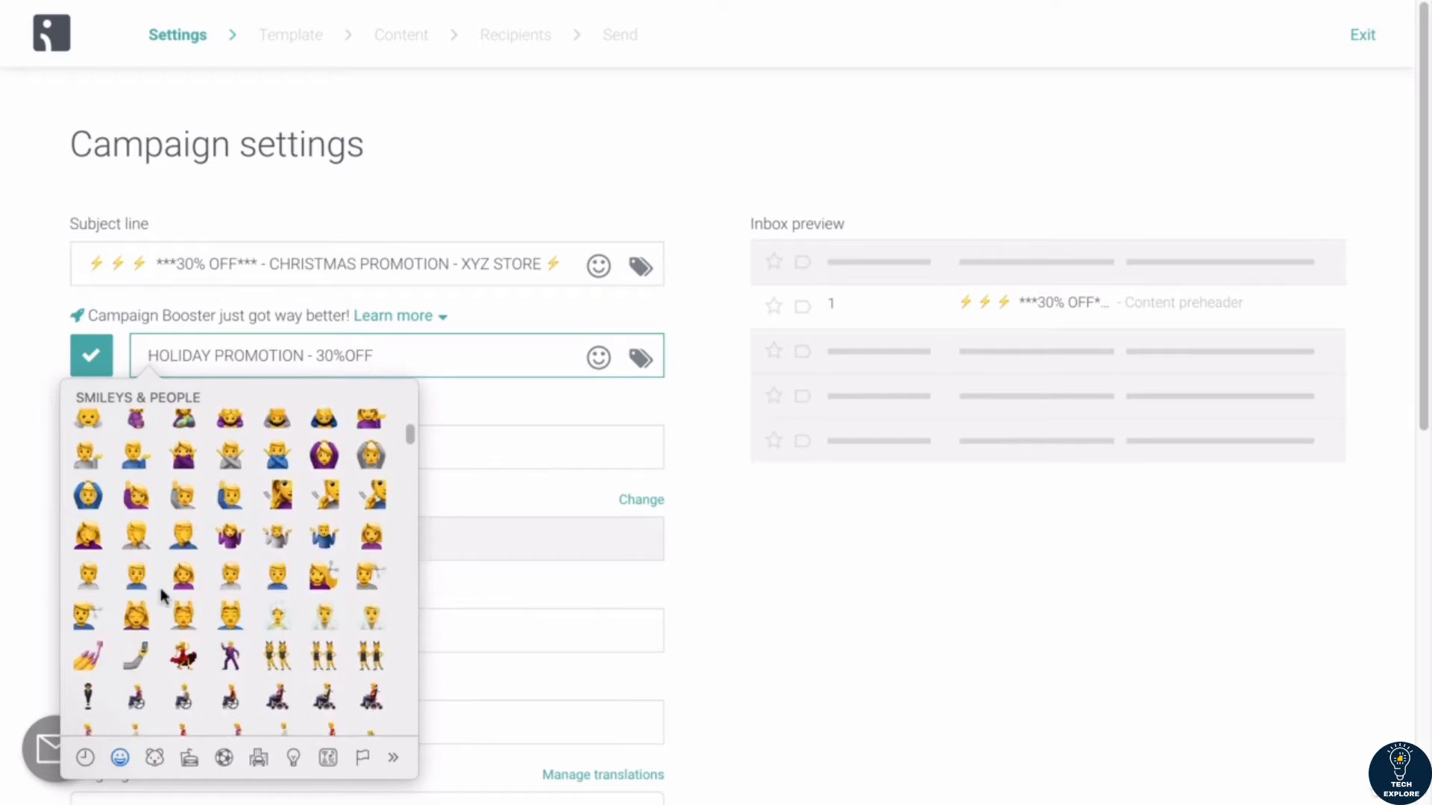
{"action": "scroll", "coordinate": [163, 596], "scroll_direction": "up", "scroll_amount": 1}
{"action": "scroll", "coordinate": [163, 595], "scroll_direction": "down", "scroll_amount": 1}
{"action": "left_click", "coordinate": [374, 625]}
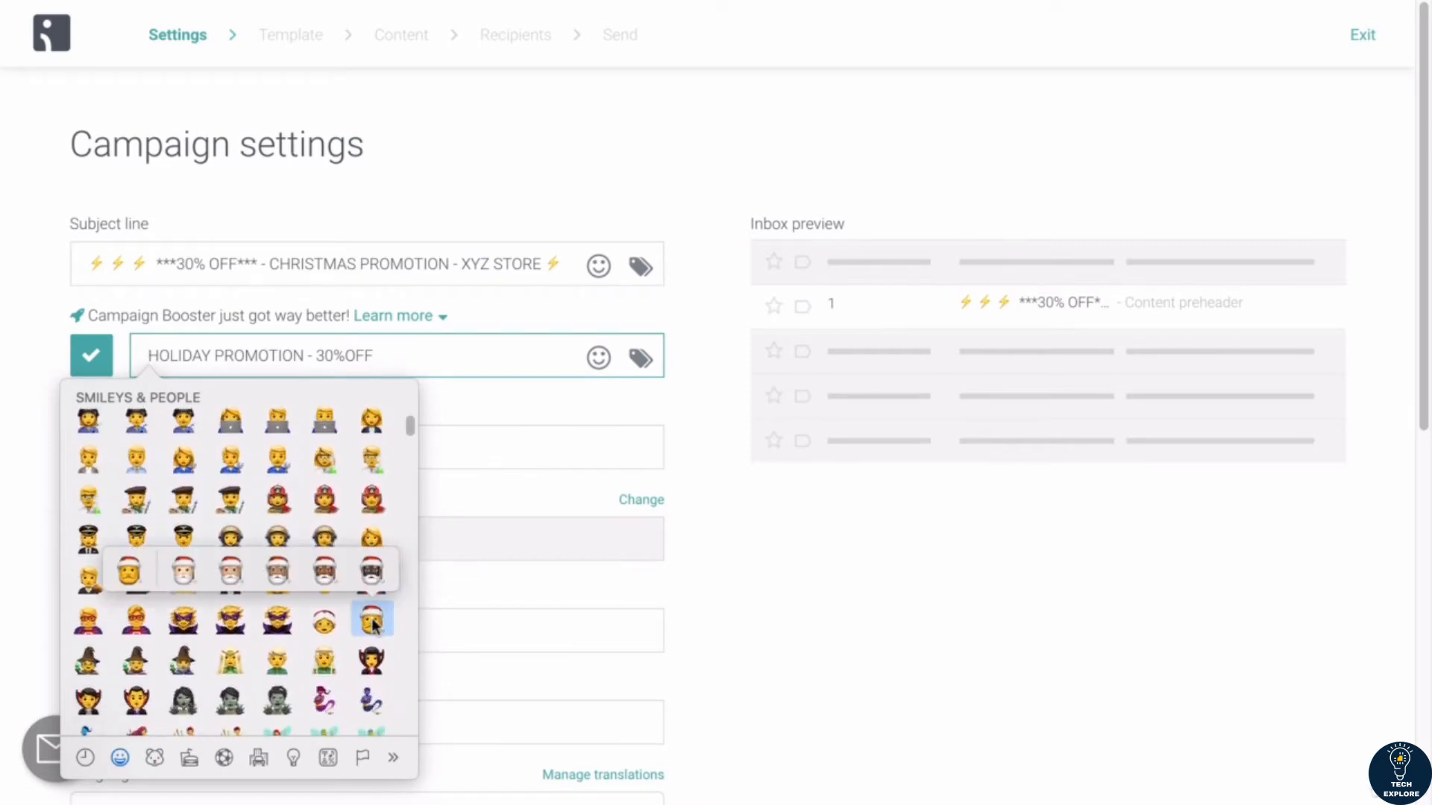
{"action": "left_click", "coordinate": [231, 576]}
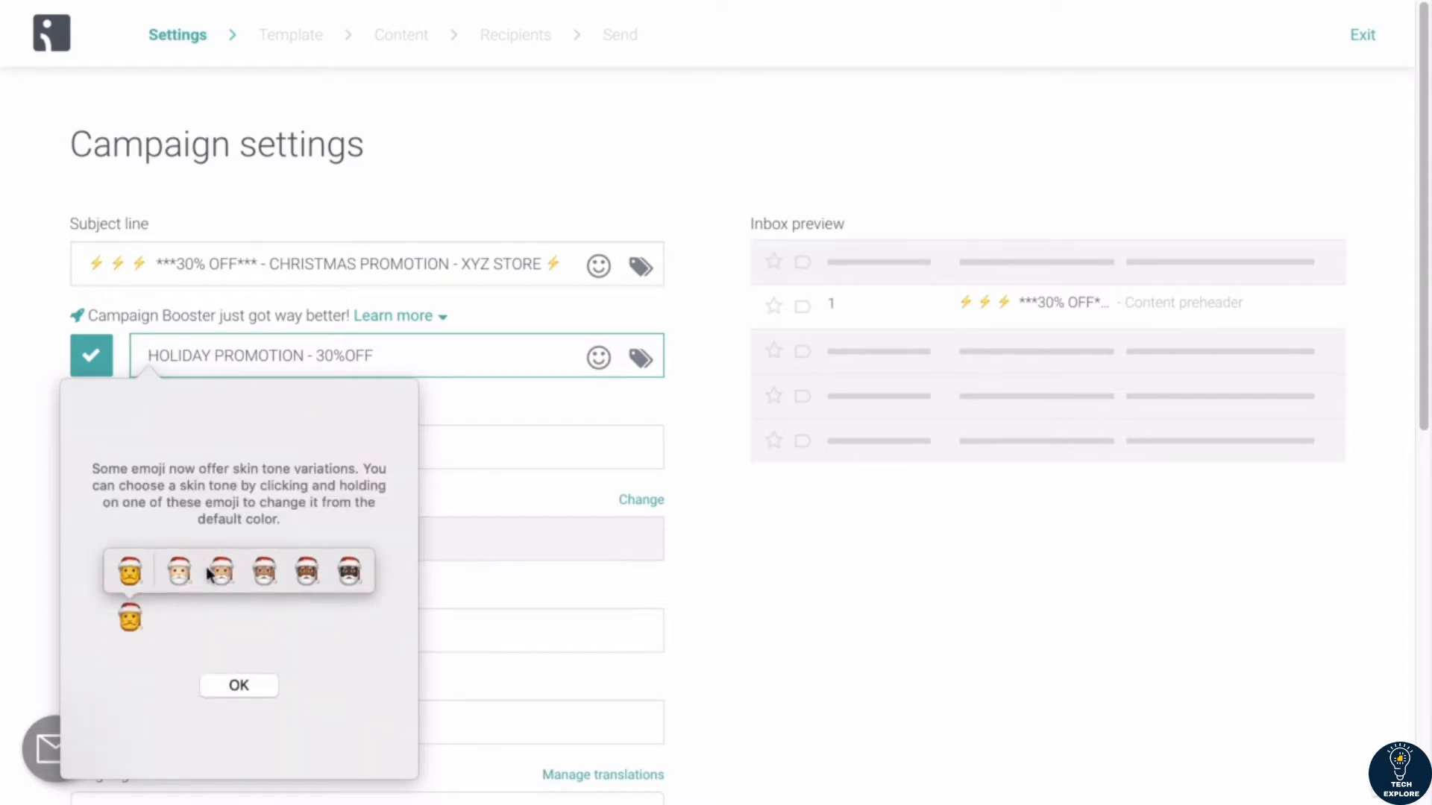
{"action": "left_click", "coordinate": [238, 686]}
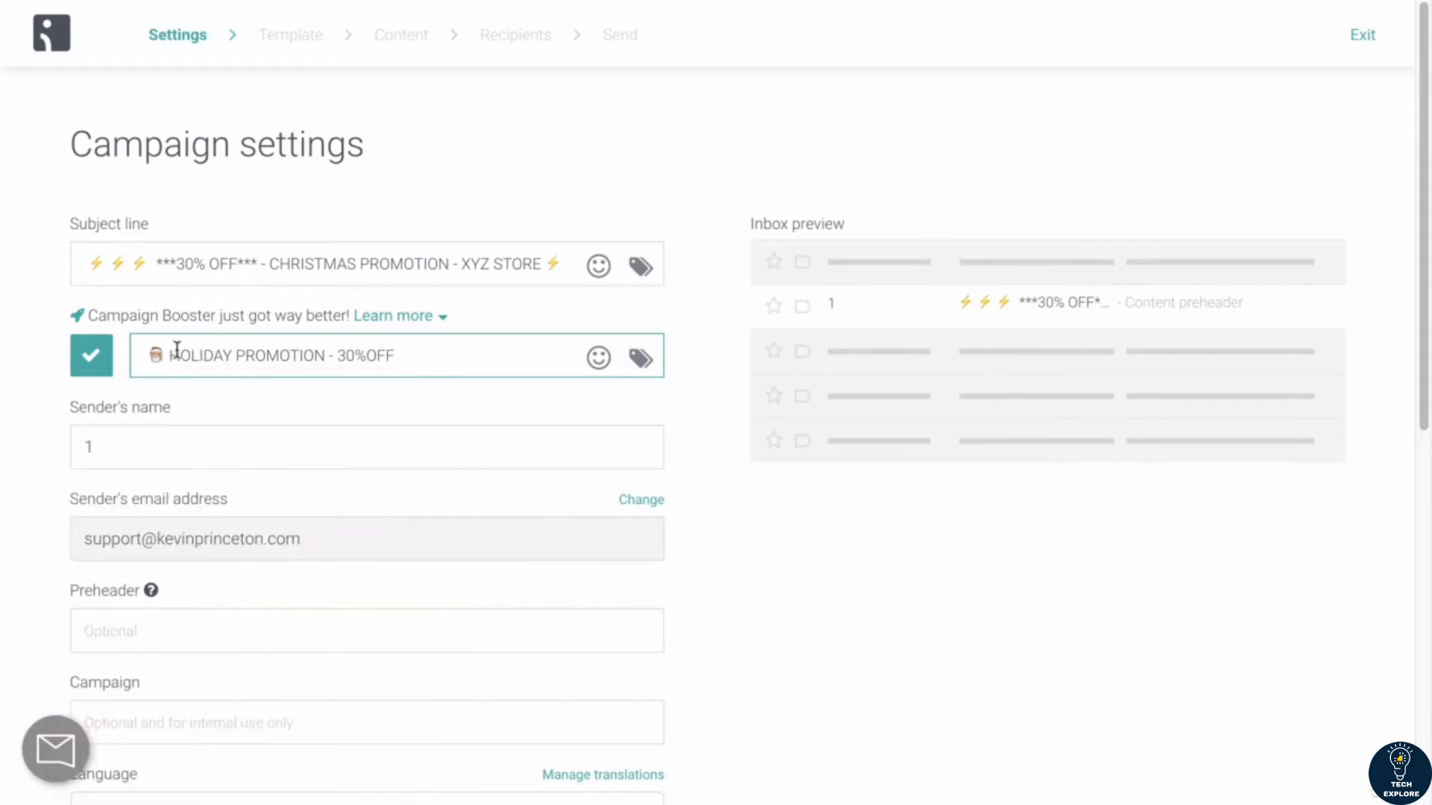
Step: Copy the Santa emoji to the end of the second subject line and add "XYZ STORE" before it
{"action": "left_click_drag", "start_coordinate": [165, 351], "coordinate": [130, 352]}
{"action": "left_click", "coordinate": [443, 361]}
{"action": "type", "text": "🎅"}
{"action": "type", "text": "XYZ STORE"}
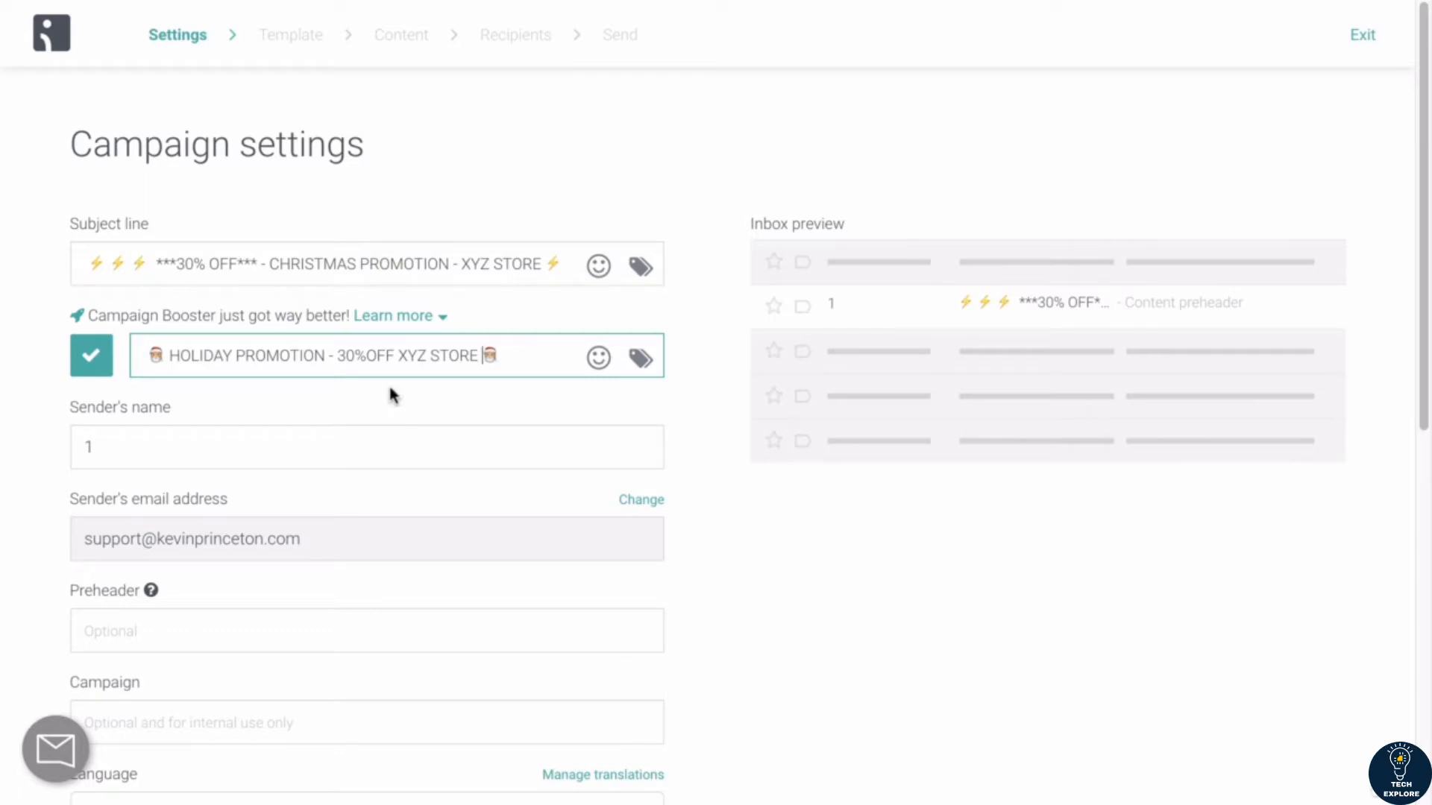
Step: Replace the sender's name with "XYZ STORE"
{"action": "scroll", "coordinate": [224, 440], "scroll_direction": "down", "scroll_amount": 1}
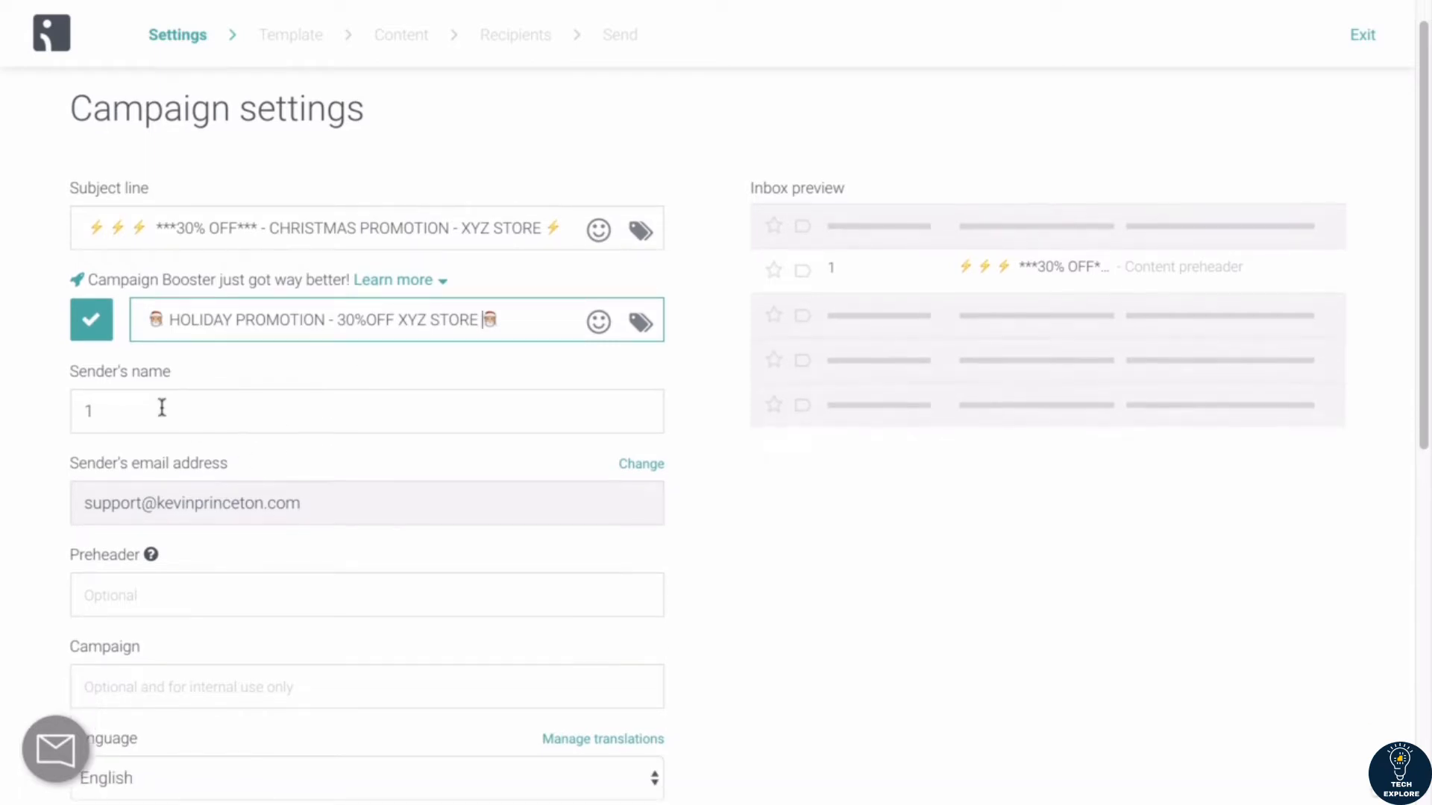
{"action": "left_click", "coordinate": [129, 409]}
{"action": "key", "text": "BackSpace"}
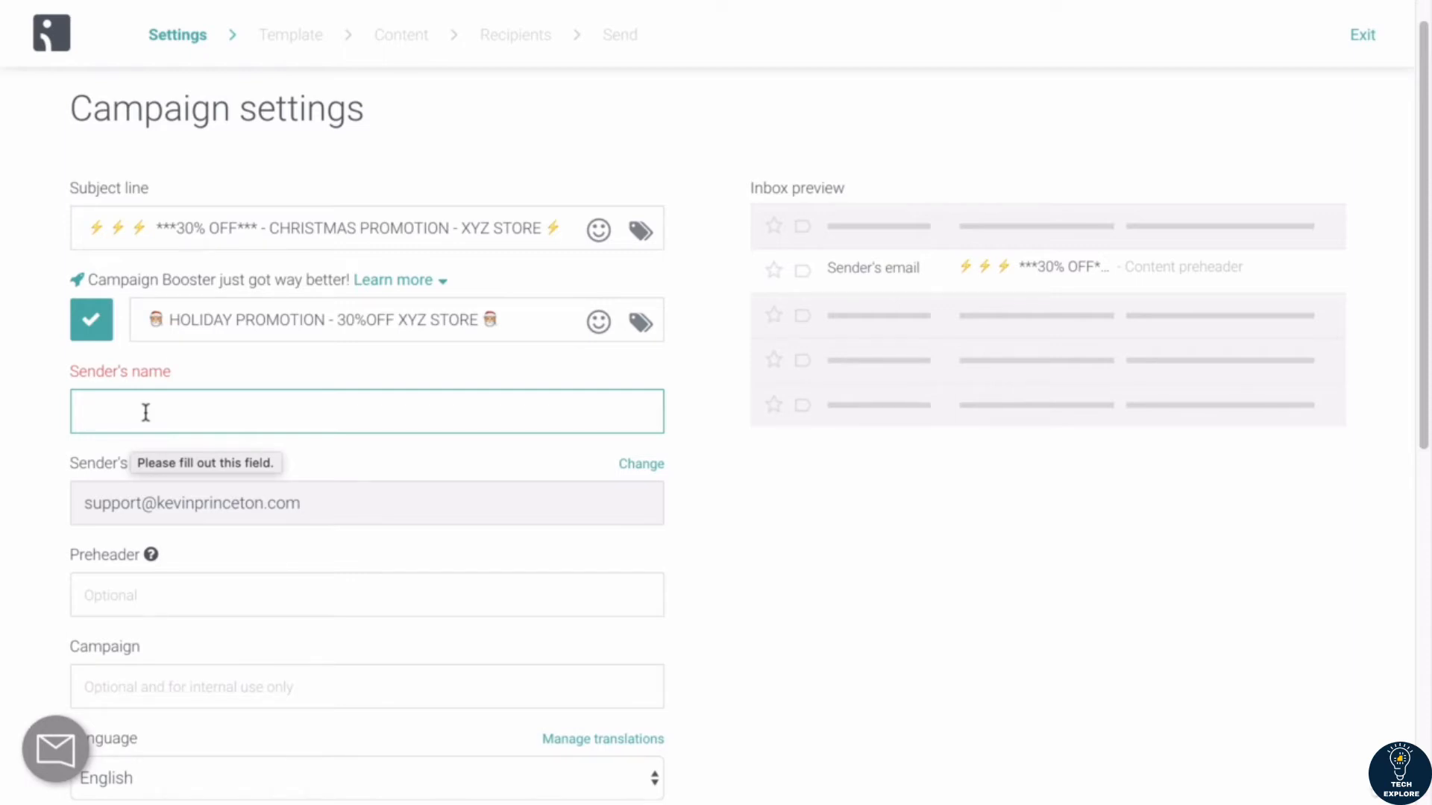
{"action": "type", "text": "ZY "}
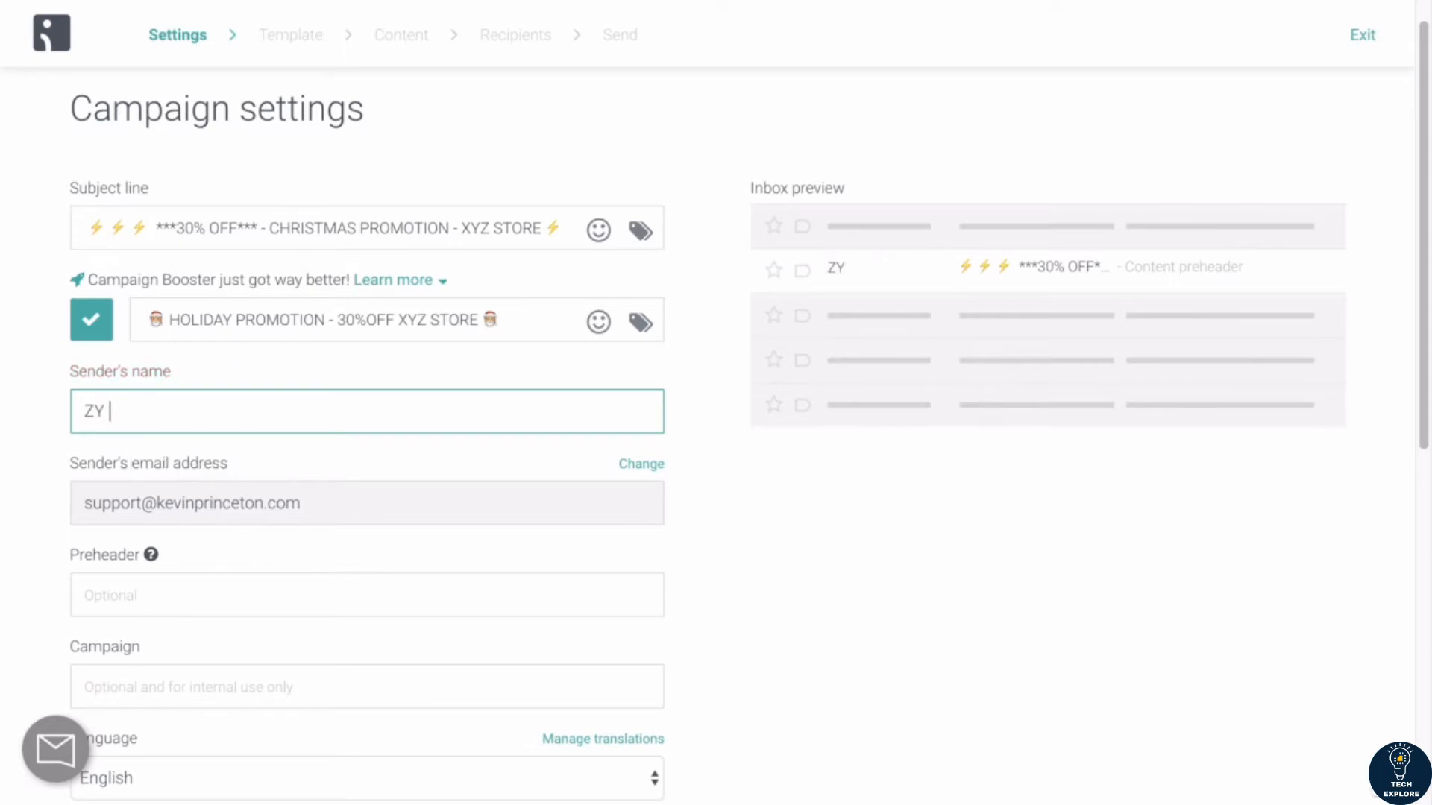
{"action": "type", "text": "X"}
{"action": "key", "text": "BackSpace"}
{"action": "key", "text": "BackSpace"}
{"action": "key", "text": "BackSpace"}
{"action": "type", "text": "STORE"}
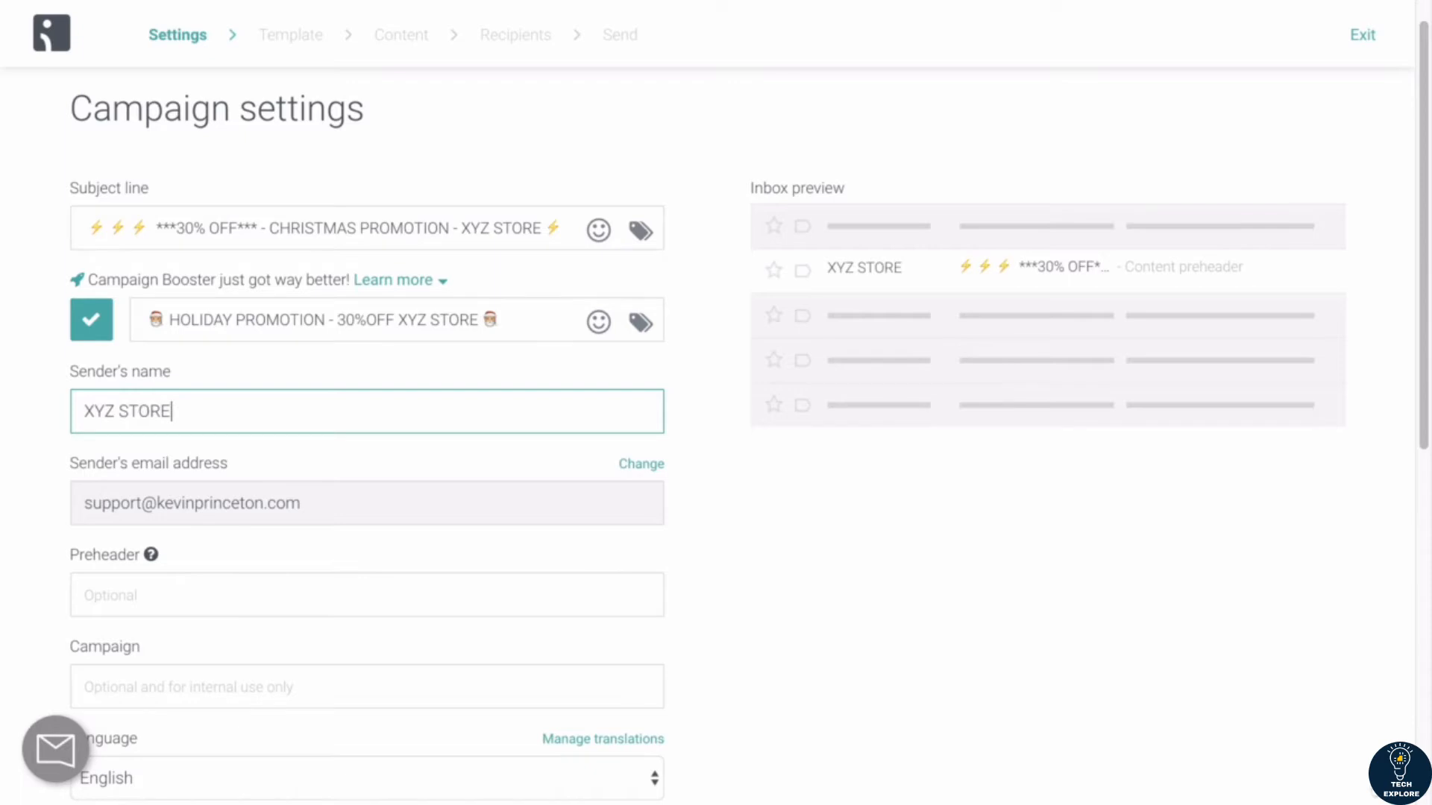
Step: Try a person's first name as the sender's name, then restore it to "XYZ STORE"
{"action": "key", "text": "ctrl+a"}
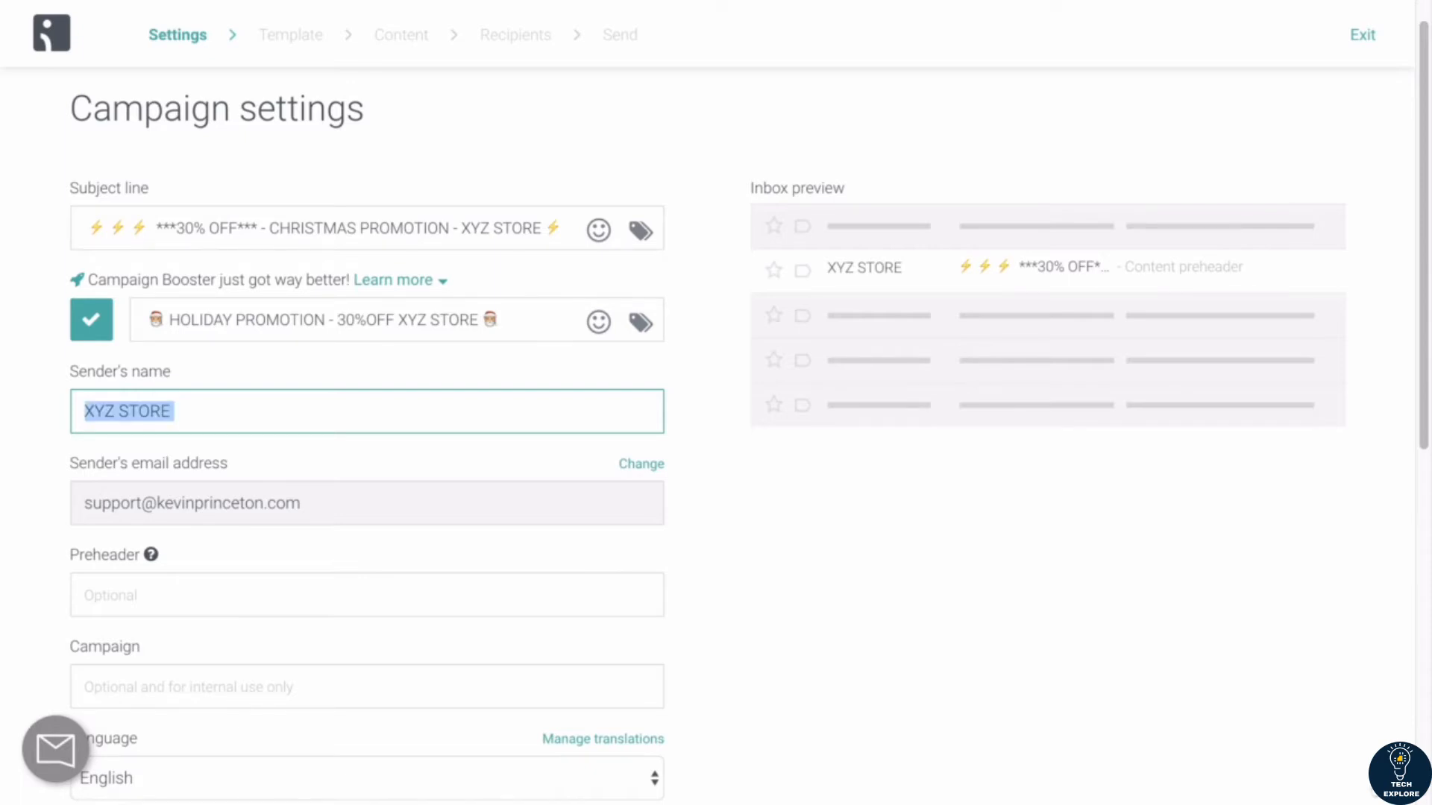
{"action": "type", "text": "JOHN"}
{"action": "key", "text": "ctrl+a"}
{"action": "key", "text": "BackSpace"}
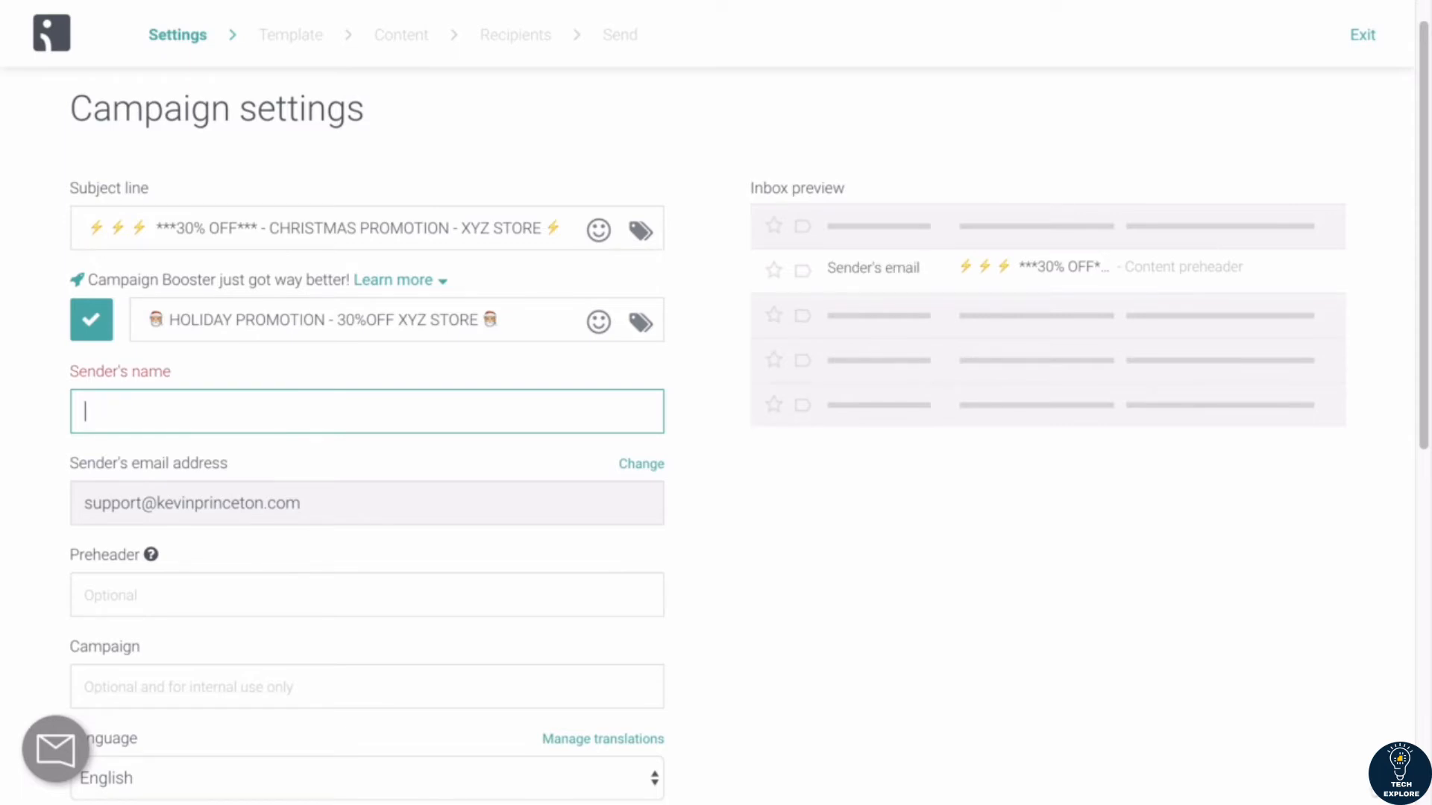
{"action": "type", "text": "XYZ STORE"}
Step: Review the sender's email address and inbox preview, and read the explanation of the Preheader field
{"action": "scroll", "coordinate": [715, 410], "scroll_direction": "down", "scroll_amount": 3}
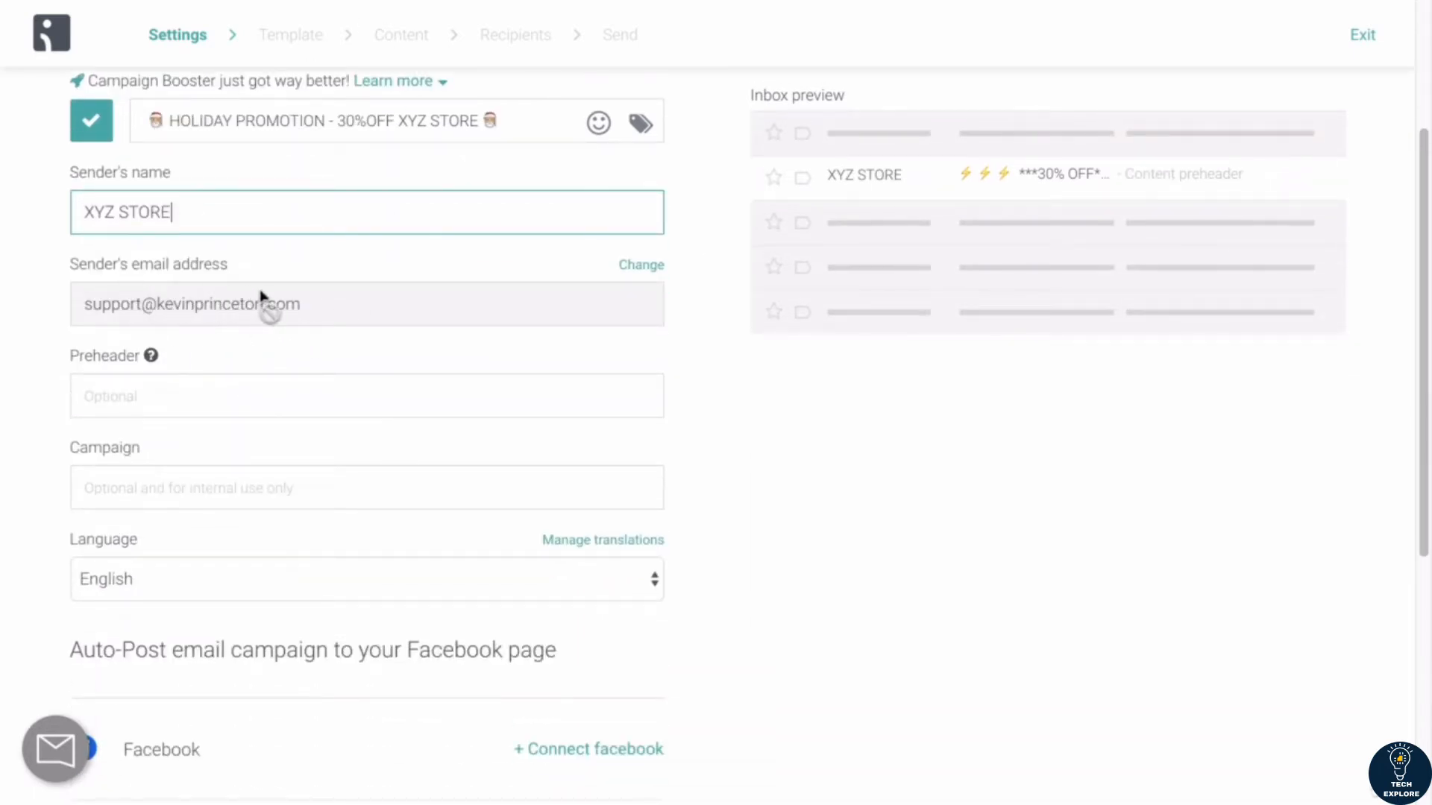
{"action": "scroll", "coordinate": [288, 321], "scroll_direction": "up", "scroll_amount": 1}
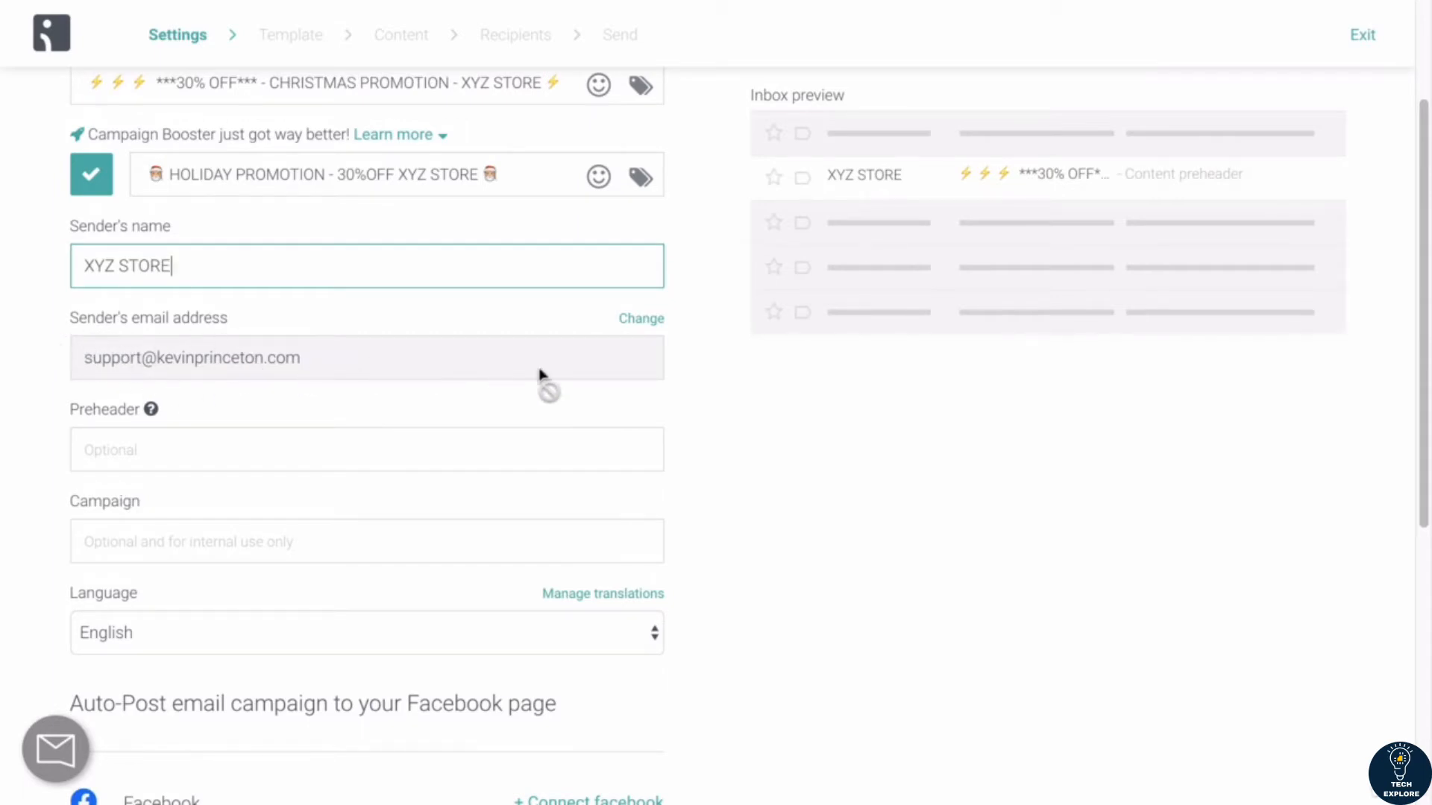
{"action": "scroll", "coordinate": [540, 372], "scroll_direction": "up", "scroll_amount": 3}
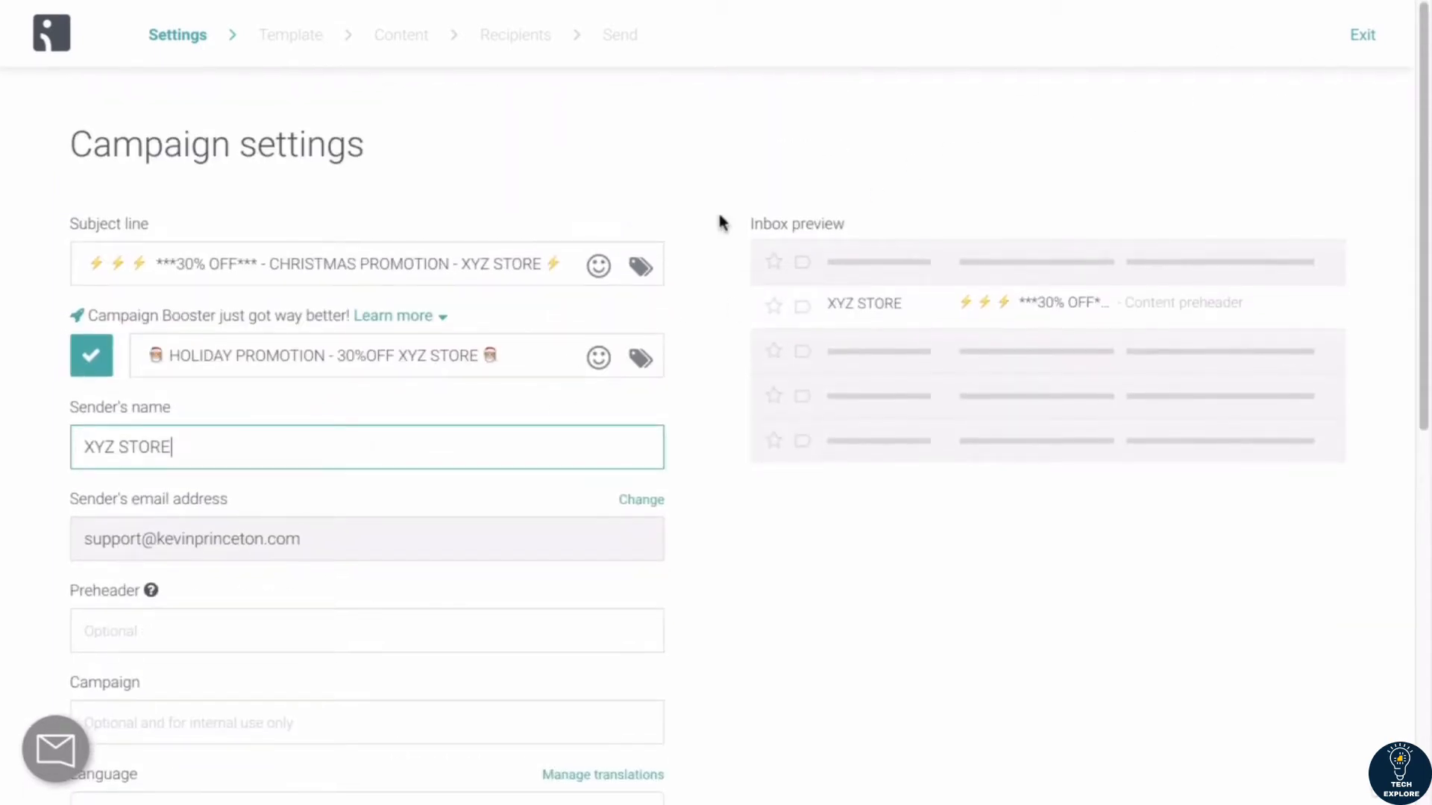
{"action": "scroll", "coordinate": [671, 254], "scroll_direction": "down", "scroll_amount": 3}
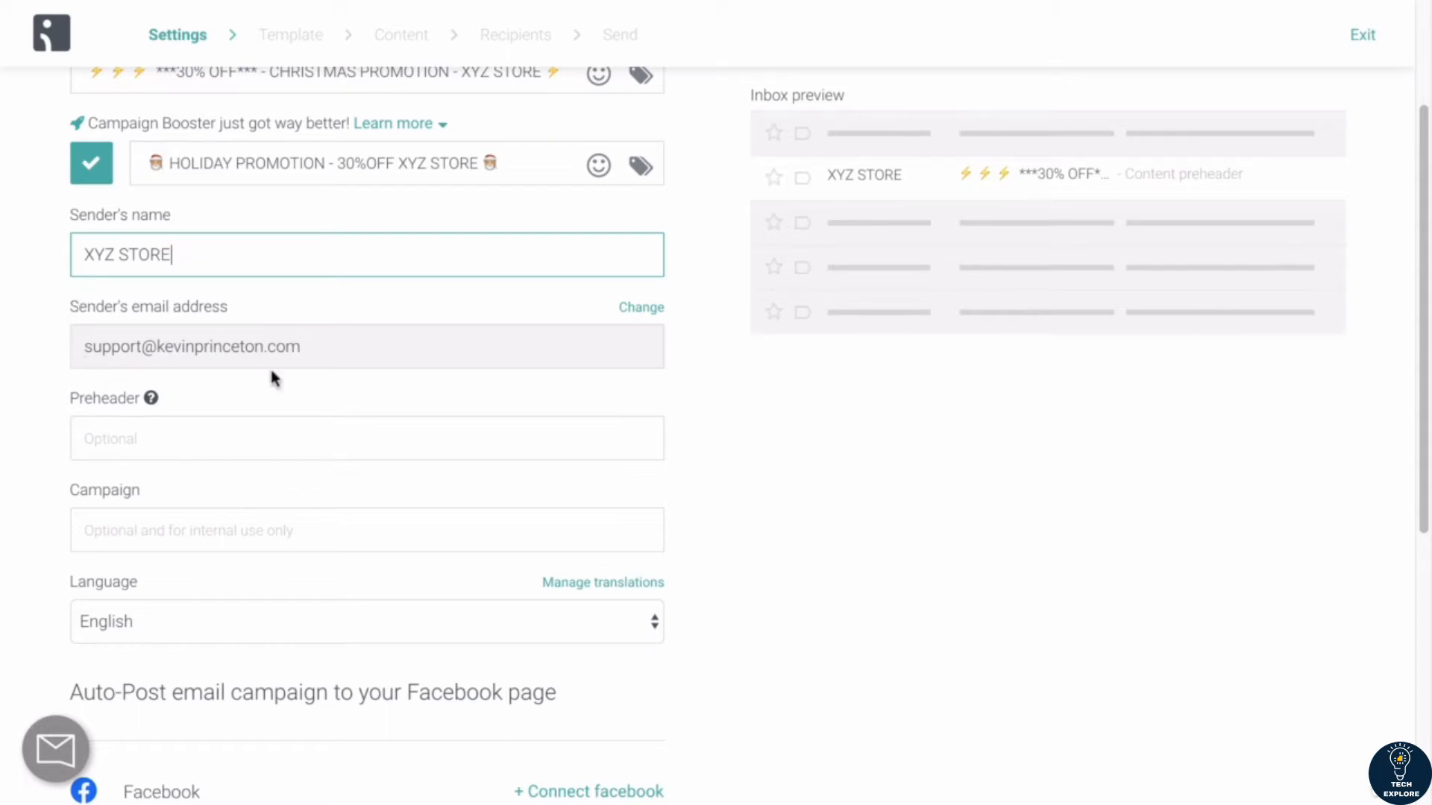
{"action": "scroll", "coordinate": [270, 373], "scroll_direction": "up", "scroll_amount": 1}
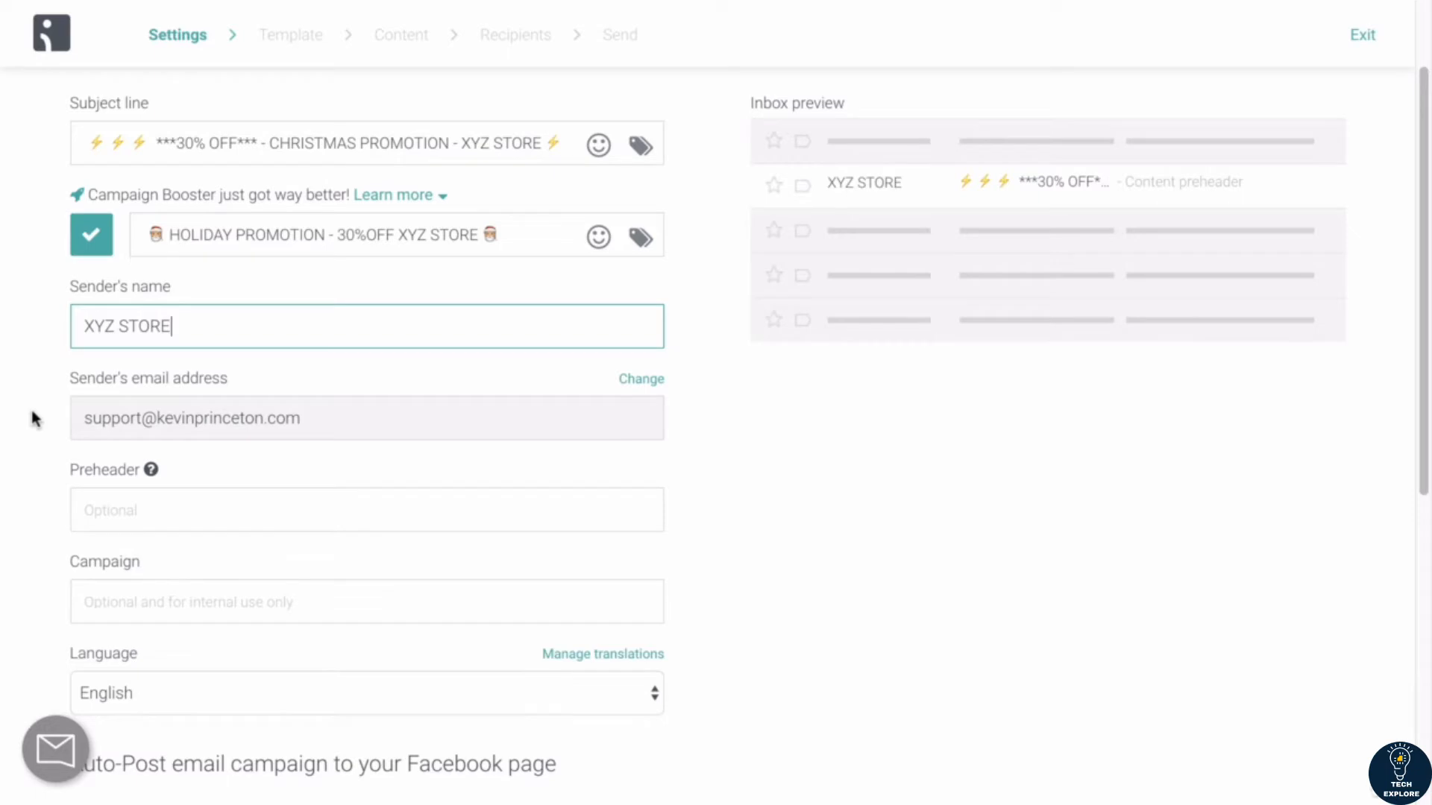
{"action": "scroll", "coordinate": [31, 411], "scroll_direction": "down", "scroll_amount": 3}
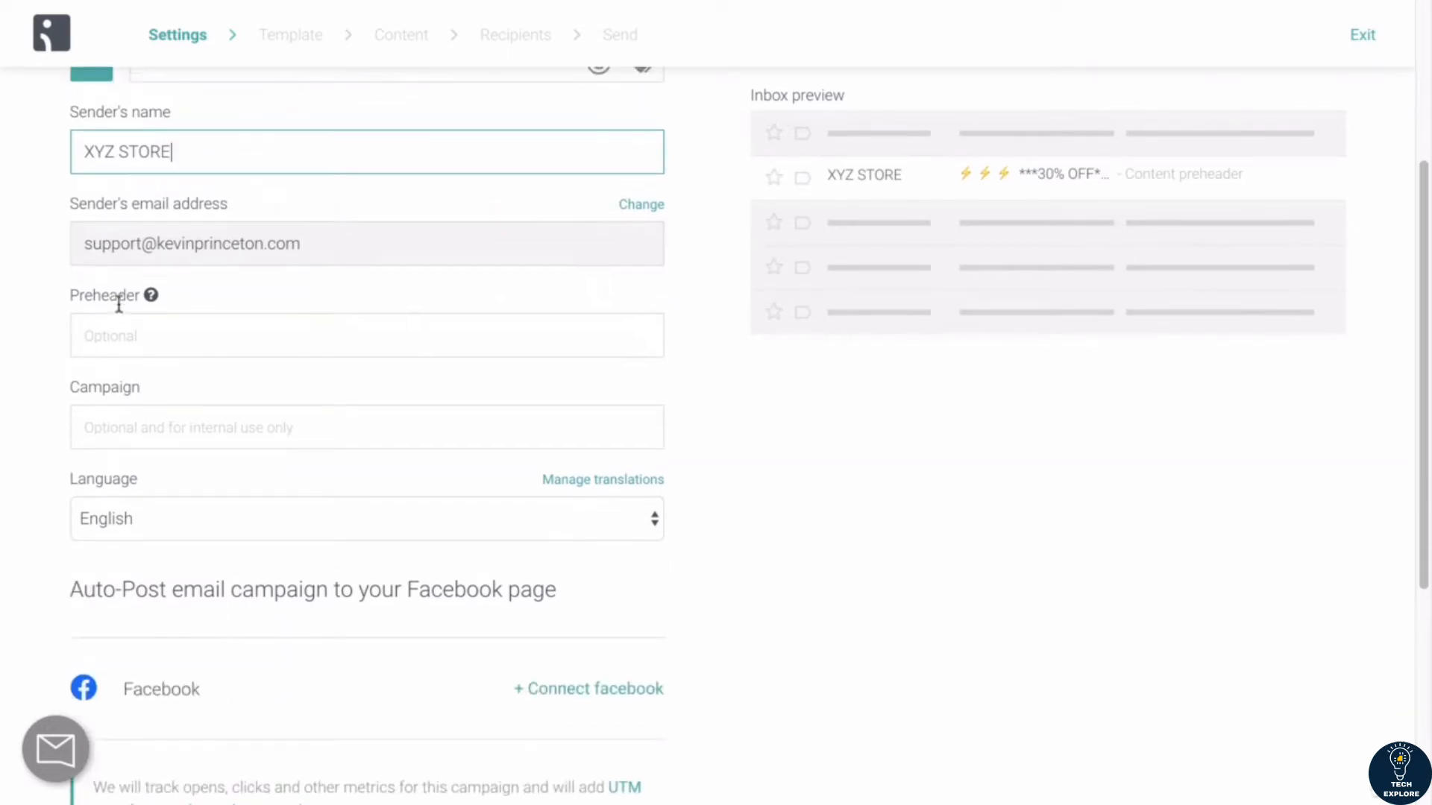
{"action": "scroll", "coordinate": [119, 303], "scroll_direction": "up", "scroll_amount": 3}
{"action": "scroll", "coordinate": [118, 303], "scroll_direction": "down", "scroll_amount": 1}
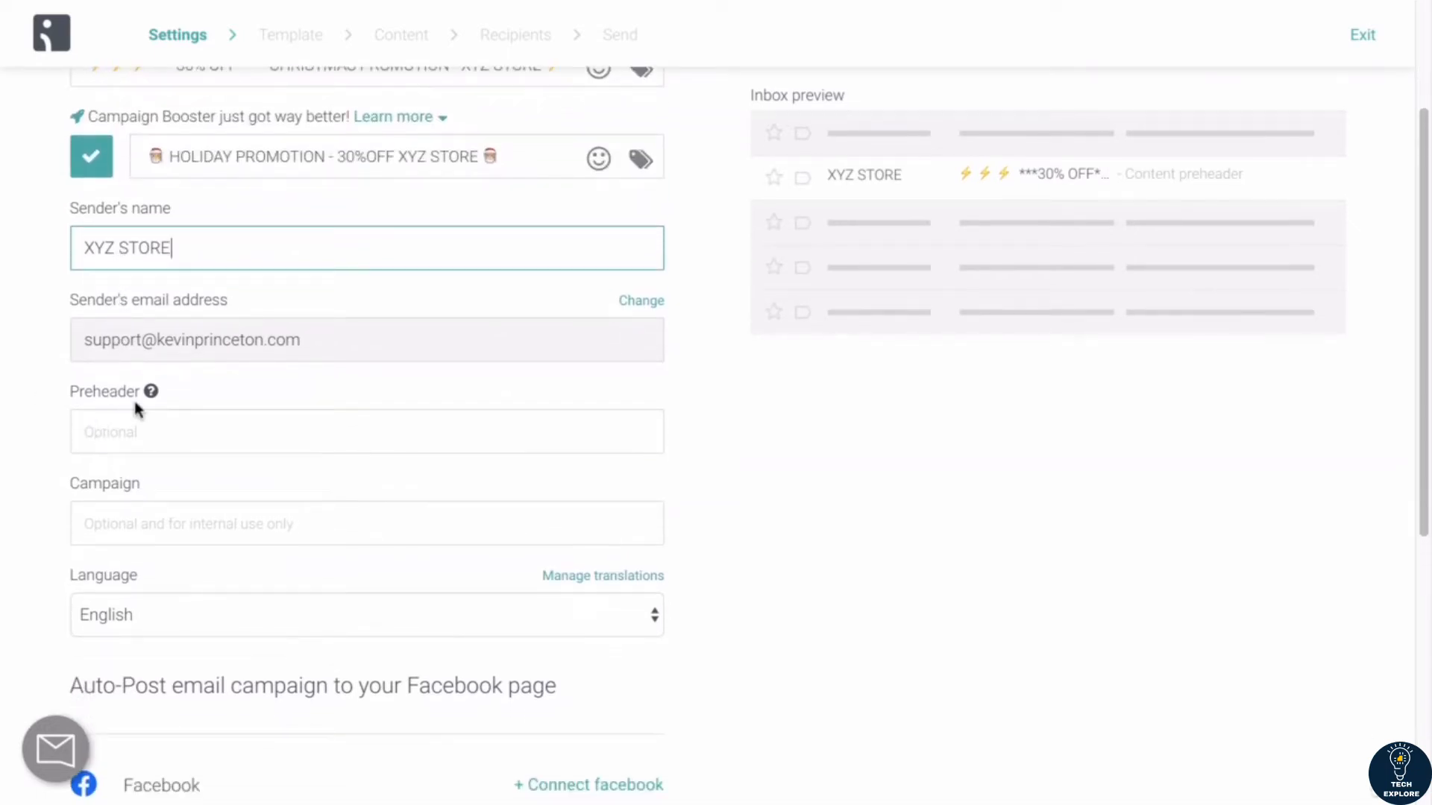
{"action": "mouse_move", "coordinate": [152, 395]}
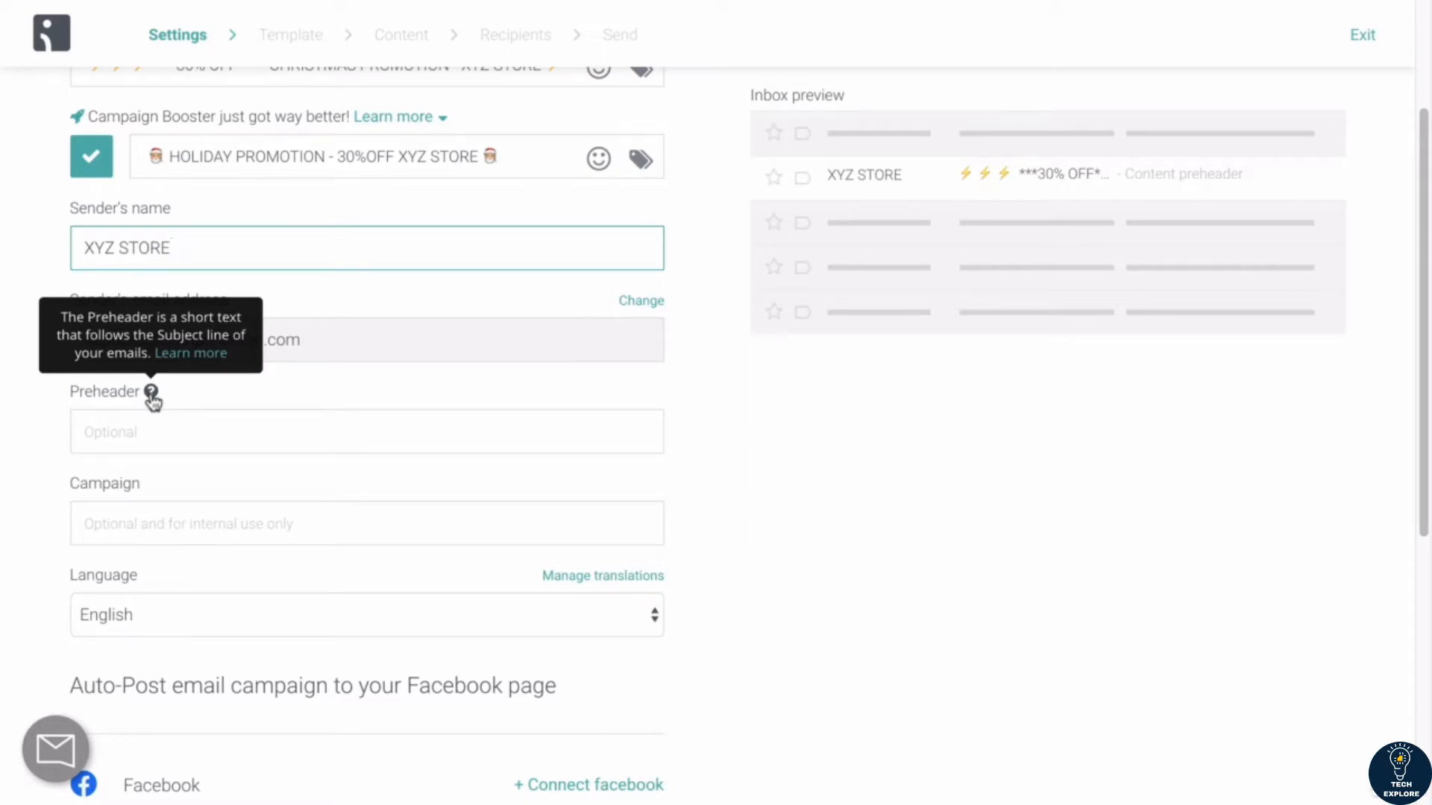
{"action": "left_click", "coordinate": [36, 273]}
Step: Enter "christmas promotion use 30% OFF DISCOUNT etc. etc." as the preheader
{"action": "scroll", "coordinate": [28, 368], "scroll_direction": "up", "scroll_amount": 2}
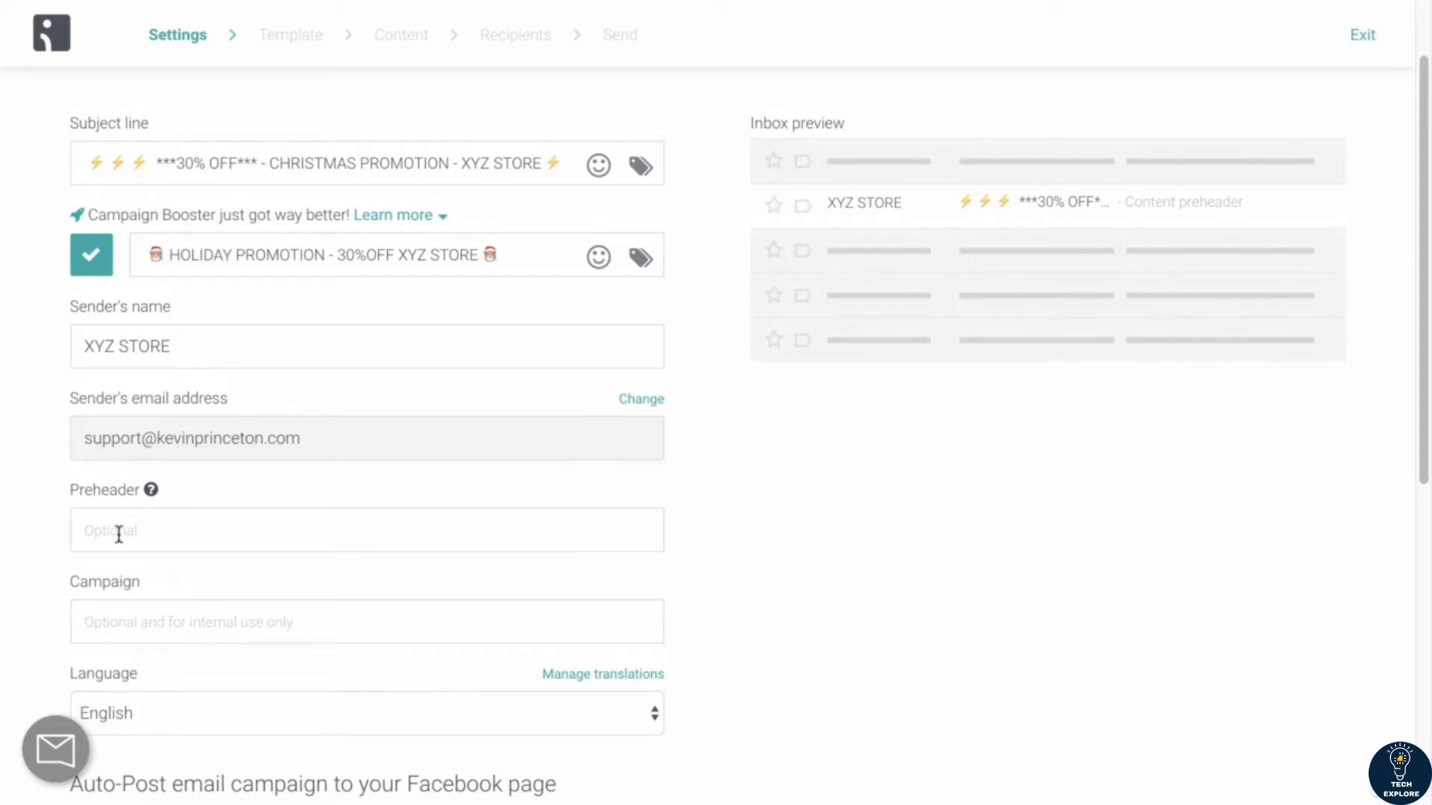
{"action": "left_click", "coordinate": [119, 534]}
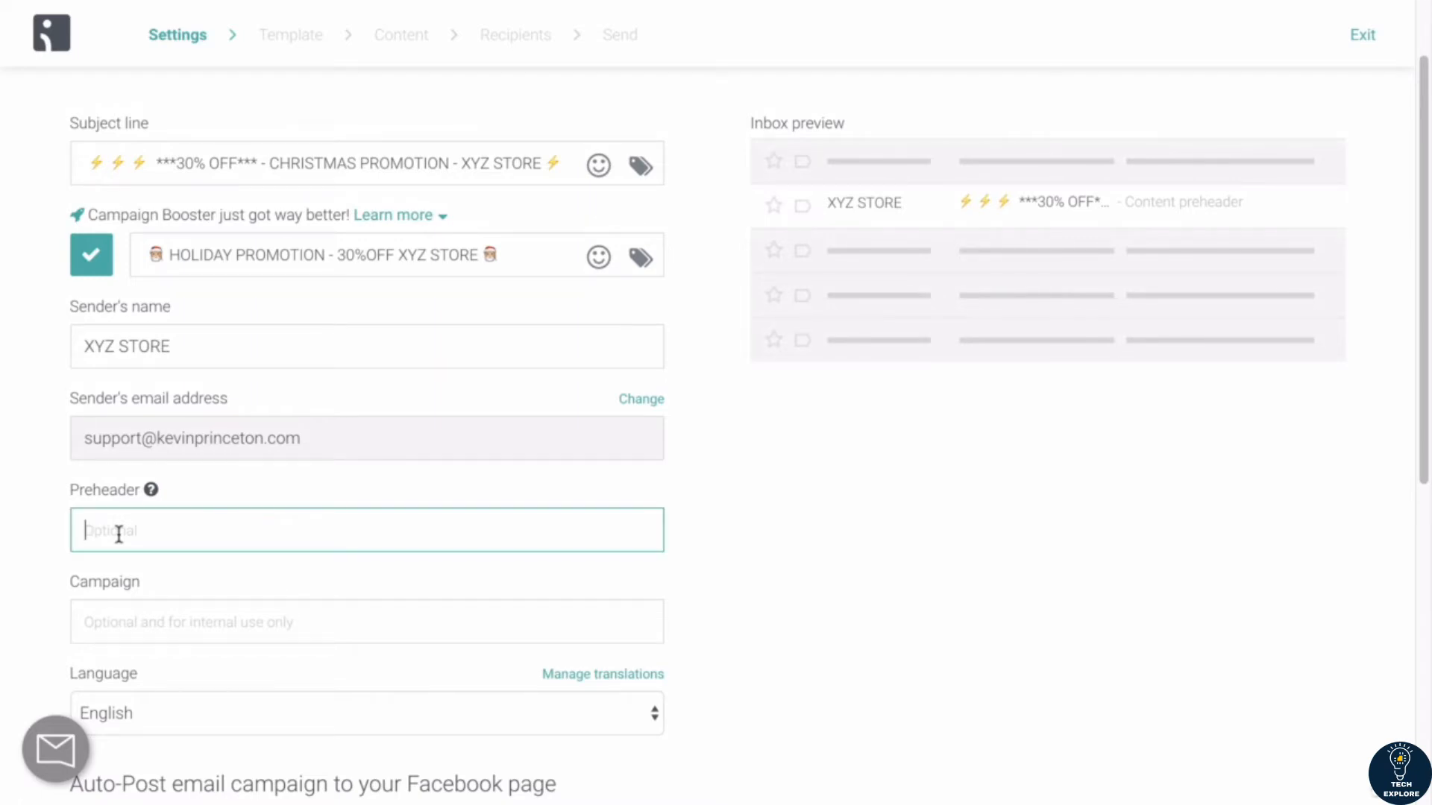
{"action": "type", "text": "christmas promotio"}
{"action": "key", "text": "BackSpace"}
{"action": "type", "text": "n use 30"}
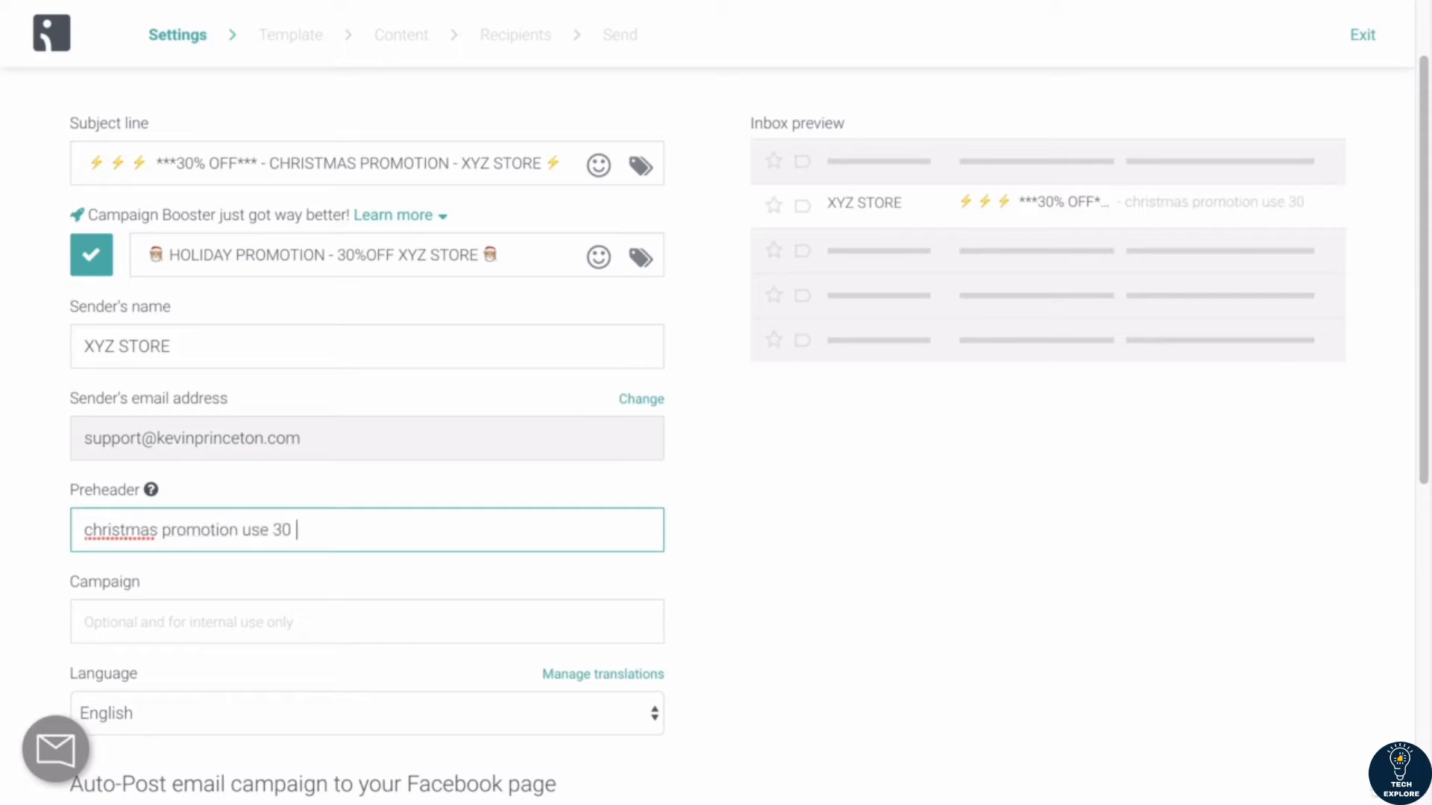
{"action": "type", "text": "% OFF DISCOU"}
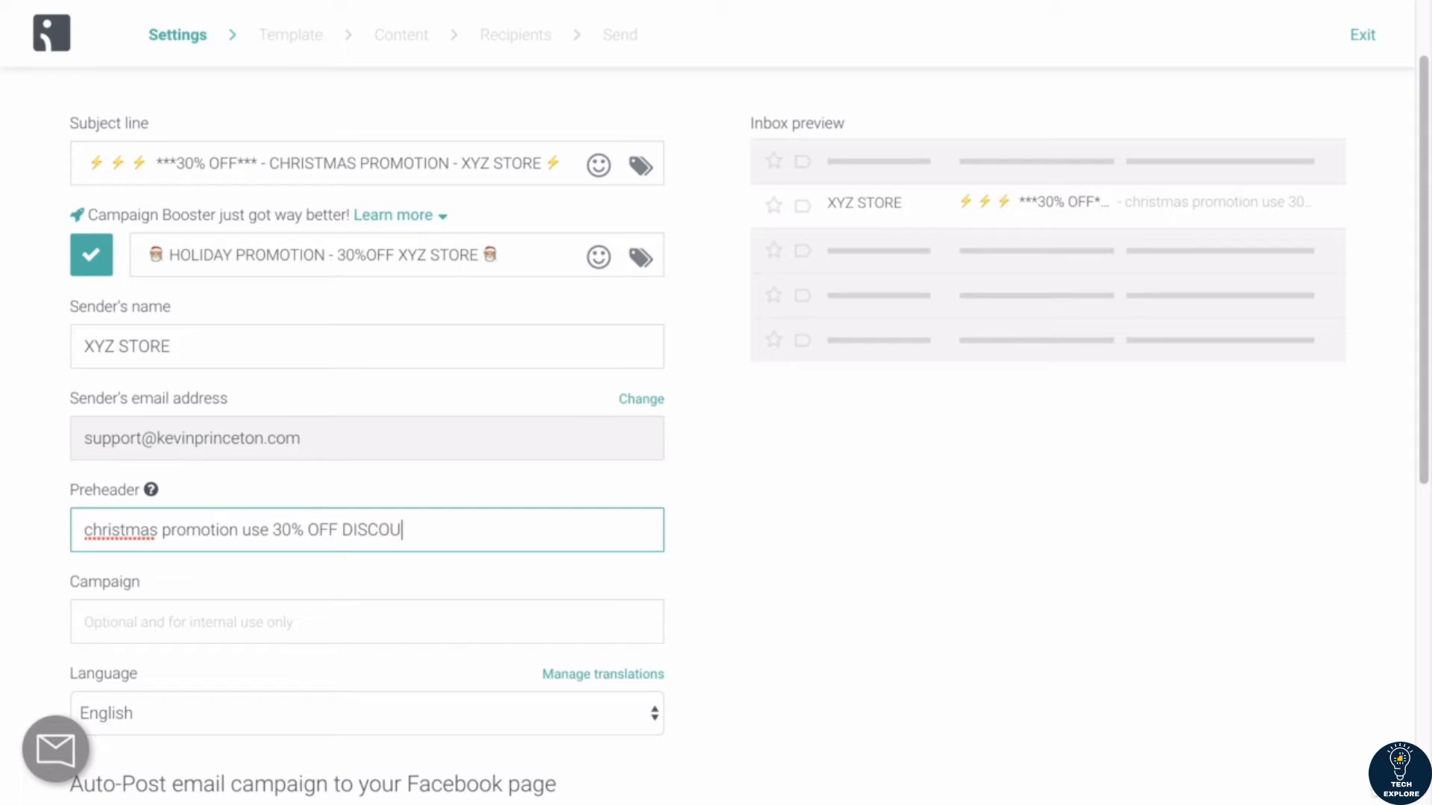
{"action": "type", "text": "NT etc. etc."}
Step: Examine the optional Campaign field and review the subject lines, sender details and preheader in the campaign settings
{"action": "scroll", "coordinate": [133, 332], "scroll_direction": "down", "scroll_amount": 5}
{"action": "scroll", "coordinate": [132, 333], "scroll_direction": "up", "scroll_amount": 1}
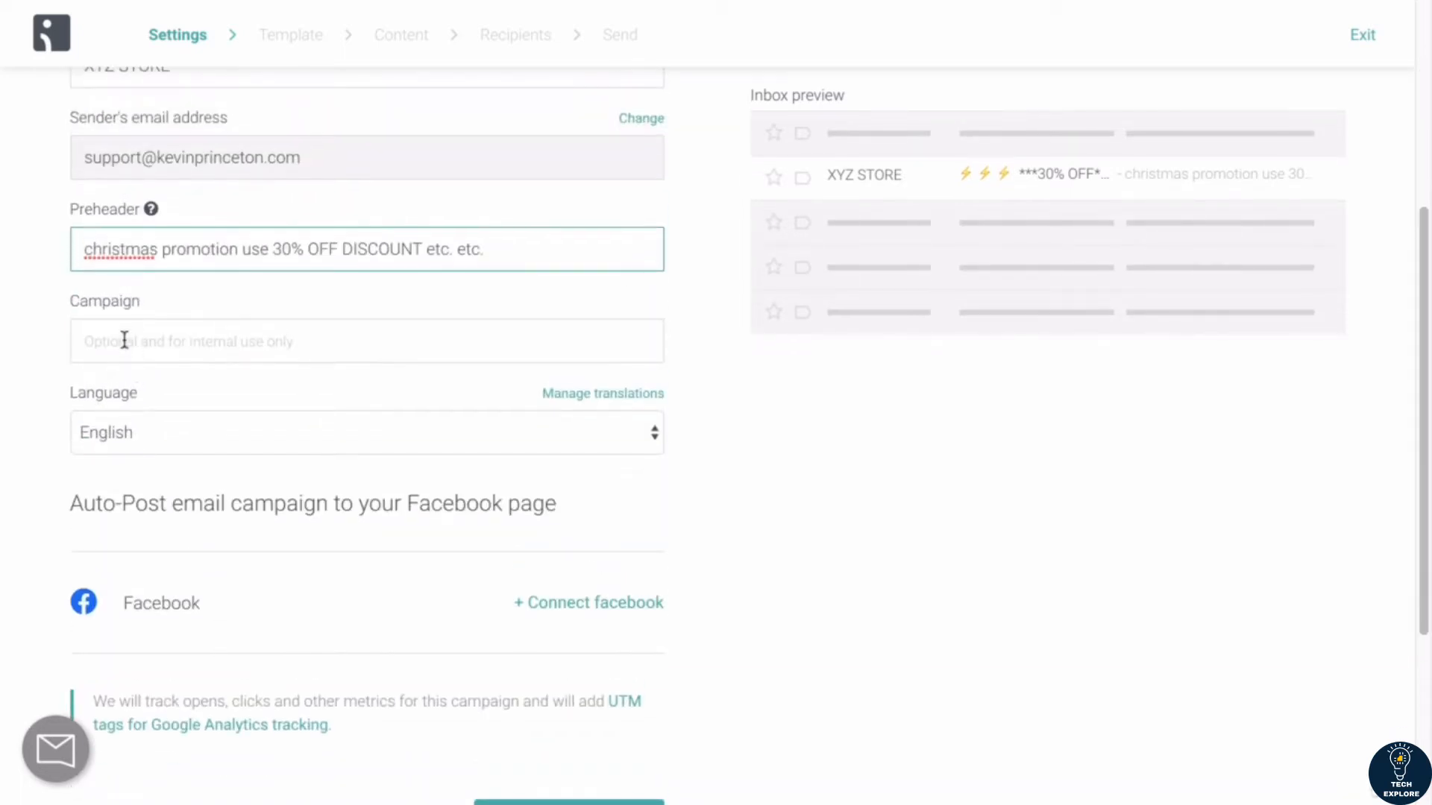
{"action": "left_click", "coordinate": [145, 341]}
{"action": "scroll", "coordinate": [135, 294], "scroll_direction": "up", "scroll_amount": 3}
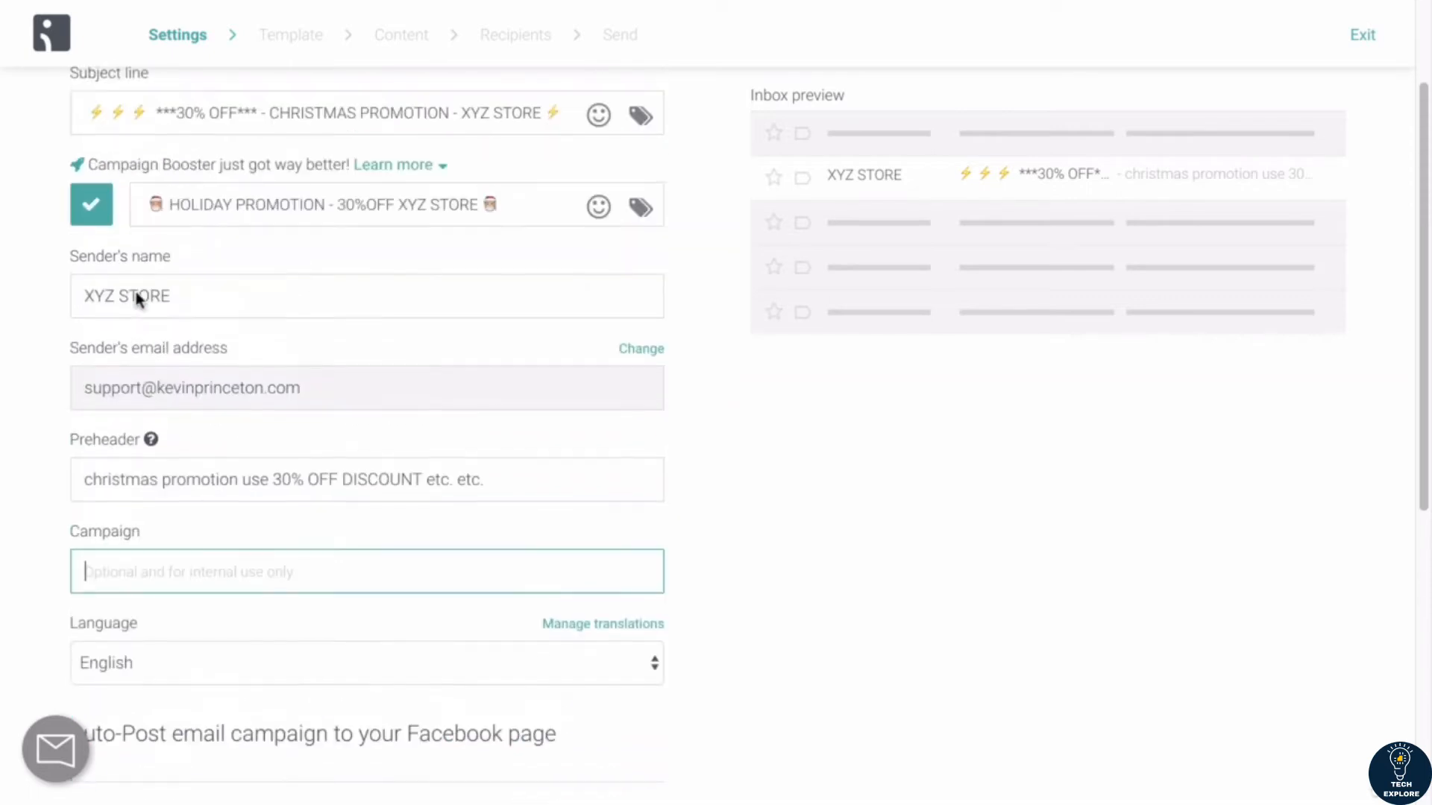
{"action": "scroll", "coordinate": [135, 292], "scroll_direction": "up", "scroll_amount": 2}
{"action": "scroll", "coordinate": [135, 292], "scroll_direction": "down", "scroll_amount": 3}
{"action": "scroll", "coordinate": [135, 294], "scroll_direction": "up", "scroll_amount": 1}
{"action": "scroll", "coordinate": [39, 326], "scroll_direction": "up", "scroll_amount": 1}
{"action": "scroll", "coordinate": [41, 321], "scroll_direction": "down", "scroll_amount": 1}
{"action": "scroll", "coordinate": [41, 320], "scroll_direction": "up", "scroll_amount": 1}
{"action": "scroll", "coordinate": [42, 319], "scroll_direction": "down", "scroll_amount": 2}
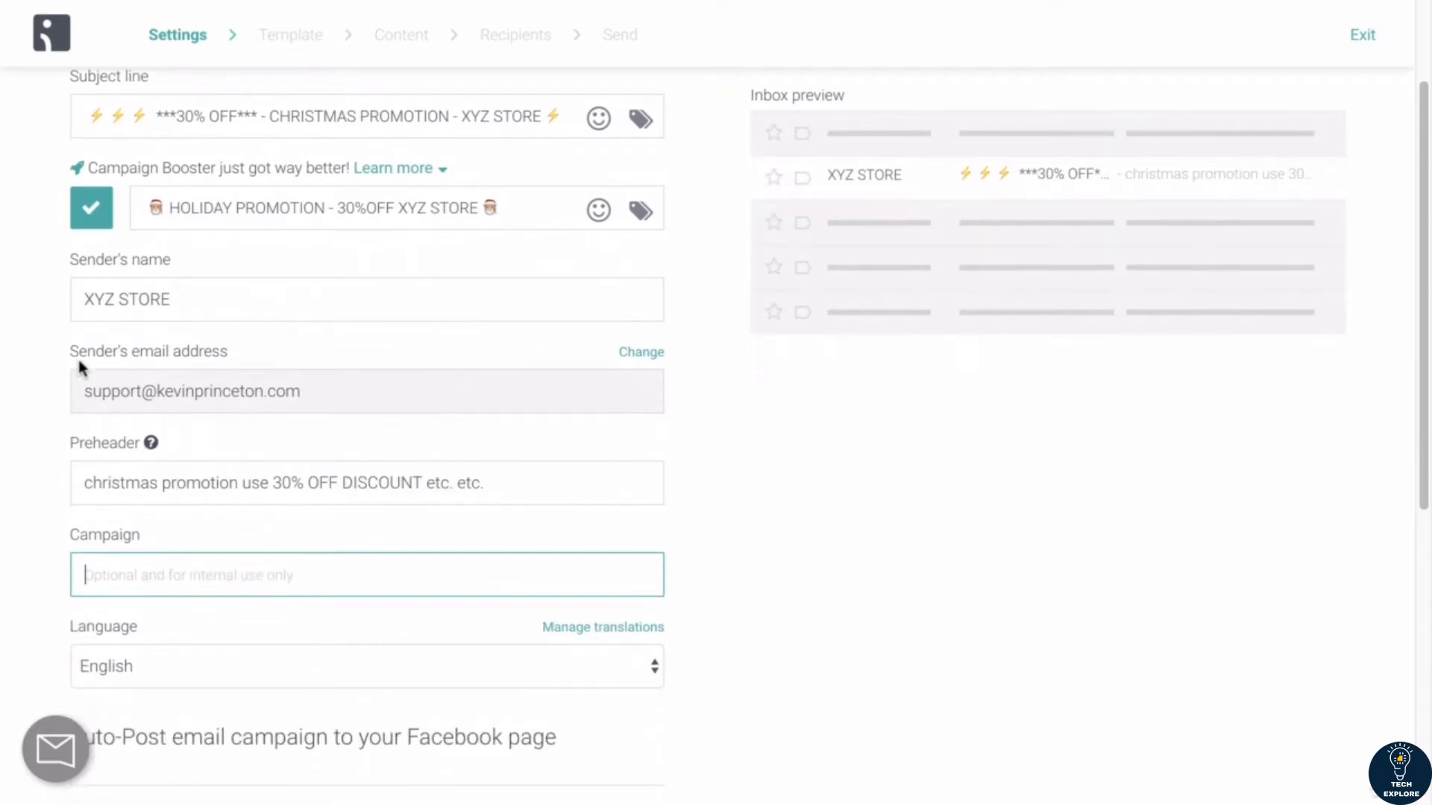
Step: Try "Christmas promotion 12/25 to 12/26" as the internal Campaign name, then clear the field
{"action": "type", "text": "Chriistmas promotion"}
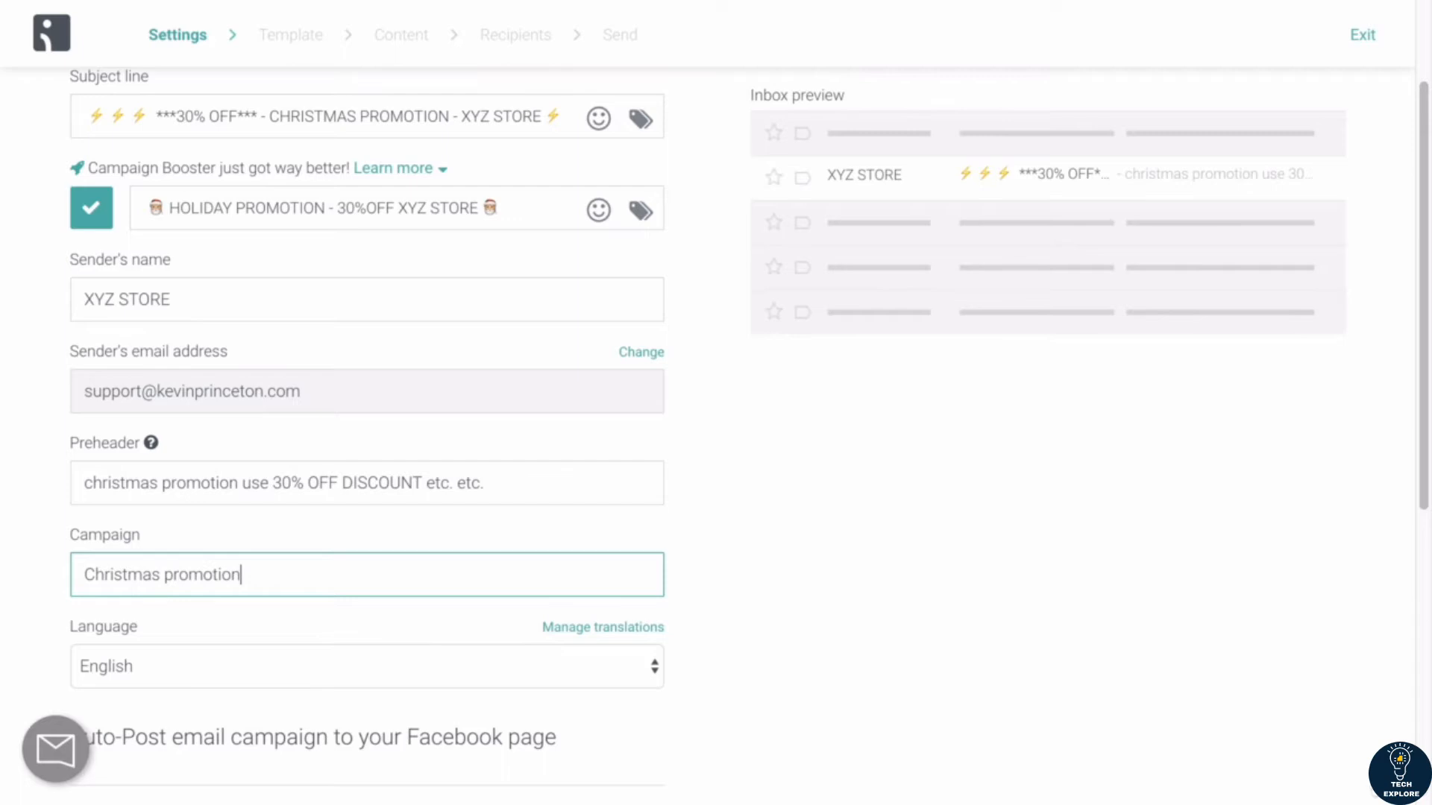
{"action": "scroll", "coordinate": [79, 353], "scroll_direction": "down", "scroll_amount": 4}
{"action": "type", "text": "12/25 to 12/26"}
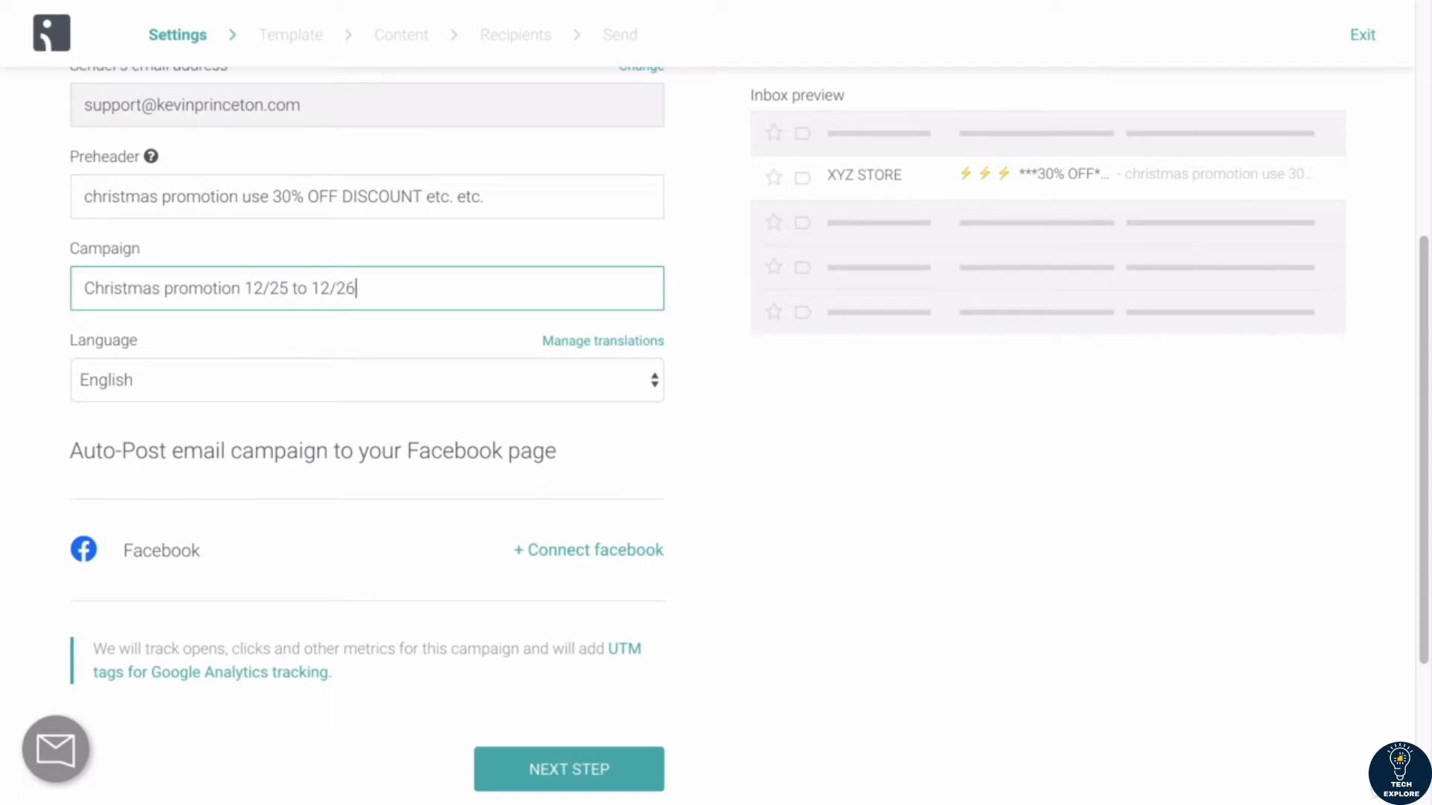
{"action": "triple_click", "coordinate": [236, 287]}
{"action": "key", "text": "BackSpace"}
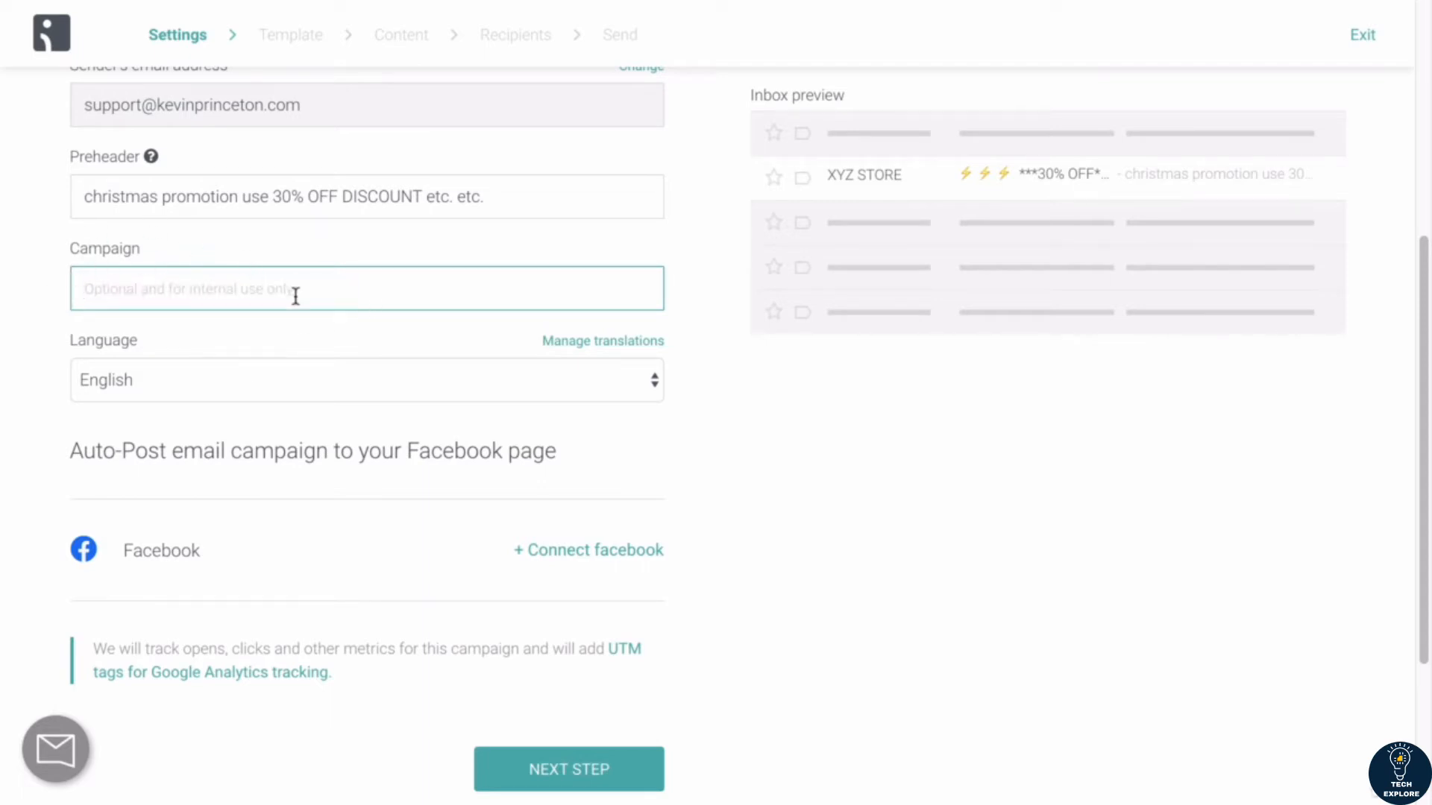
Step: Finish the campaign settings with the Campaign field left empty and continue to template selection
{"action": "scroll", "coordinate": [51, 320], "scroll_direction": "down", "scroll_amount": 3}
{"action": "scroll", "coordinate": [51, 340], "scroll_direction": "up", "scroll_amount": 3}
{"action": "scroll", "coordinate": [629, 342], "scroll_direction": "down", "scroll_amount": 3}
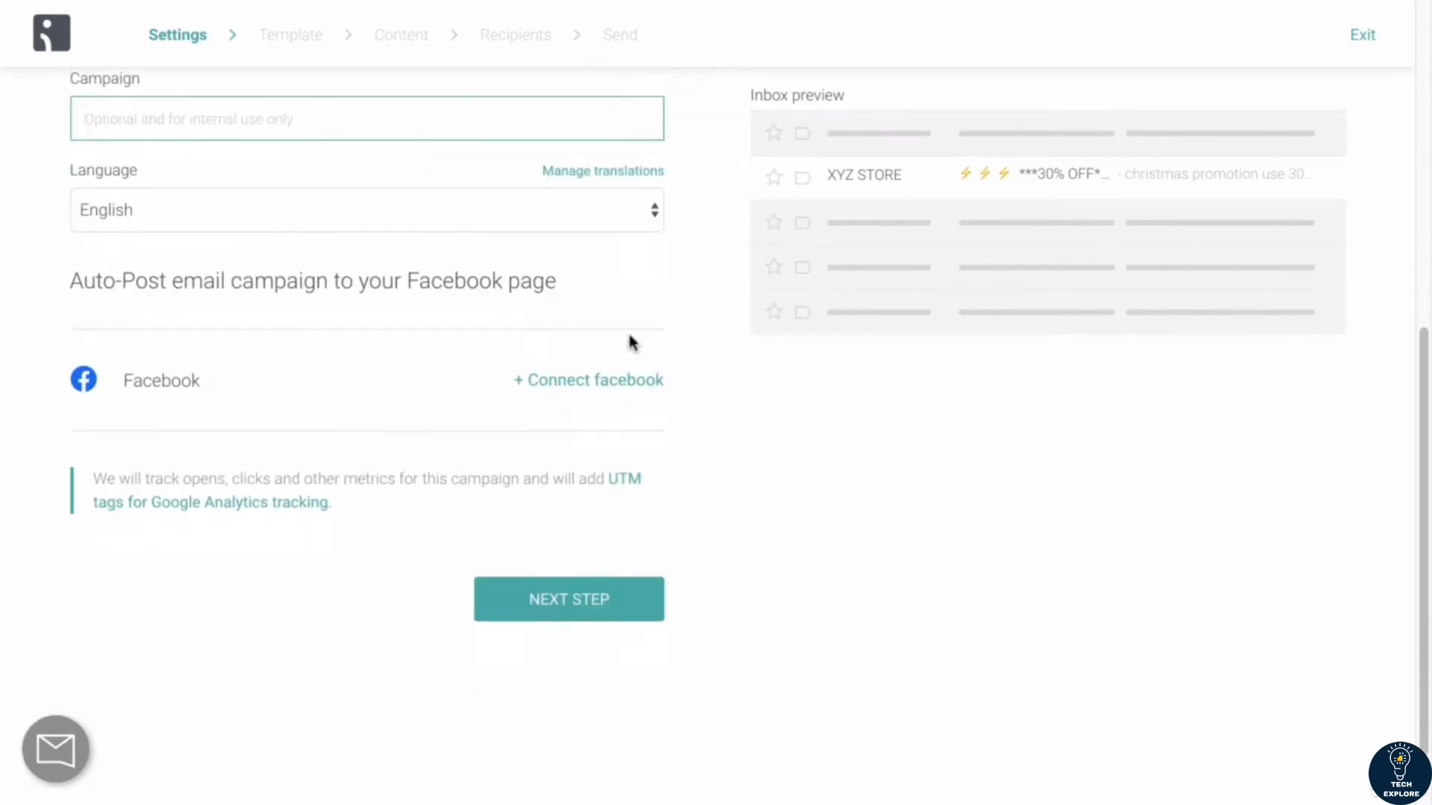
{"action": "left_click", "coordinate": [566, 525]}
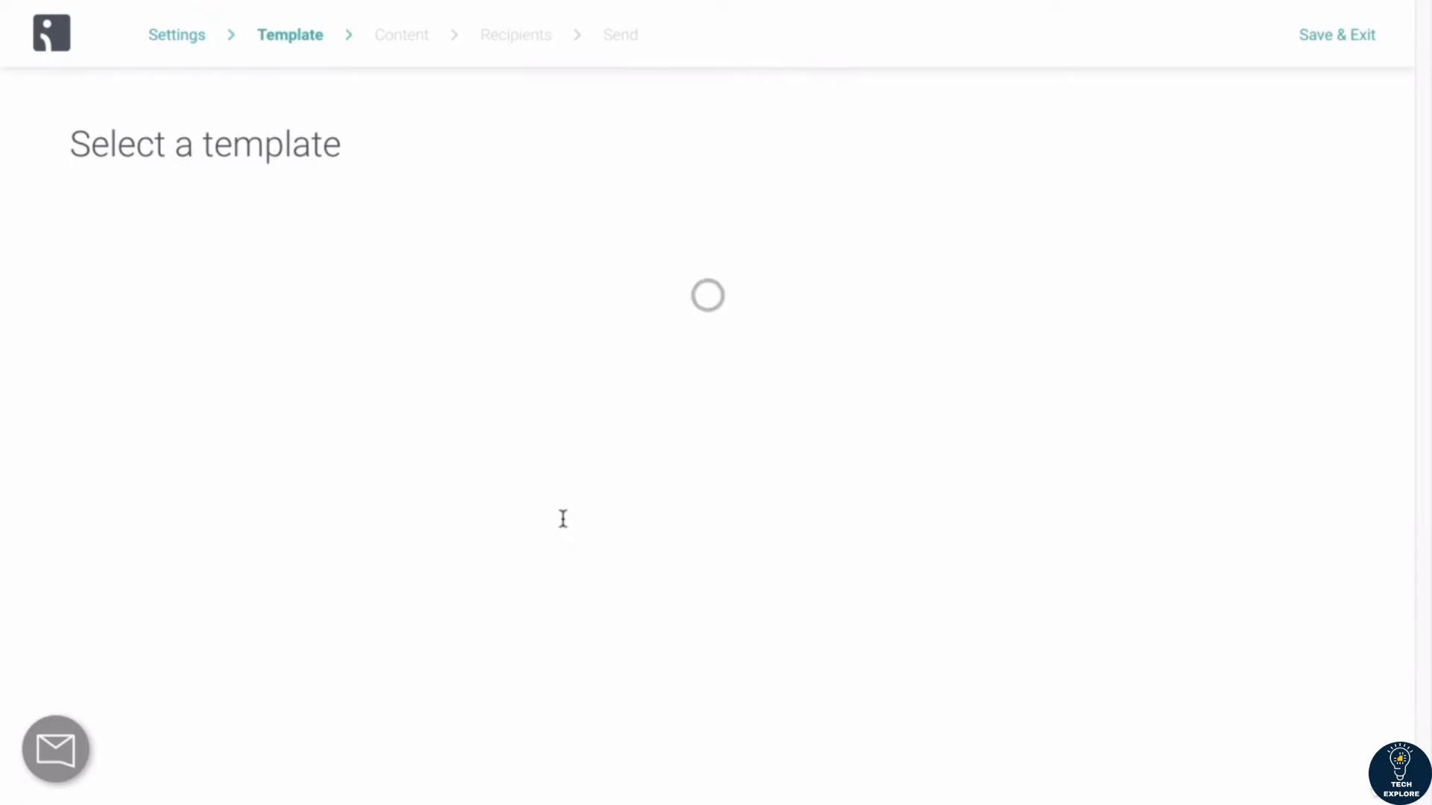
Step: Preview the London standard template from header to footer, then return to the template list
{"action": "scroll", "coordinate": [501, 404], "scroll_direction": "down", "scroll_amount": 3}
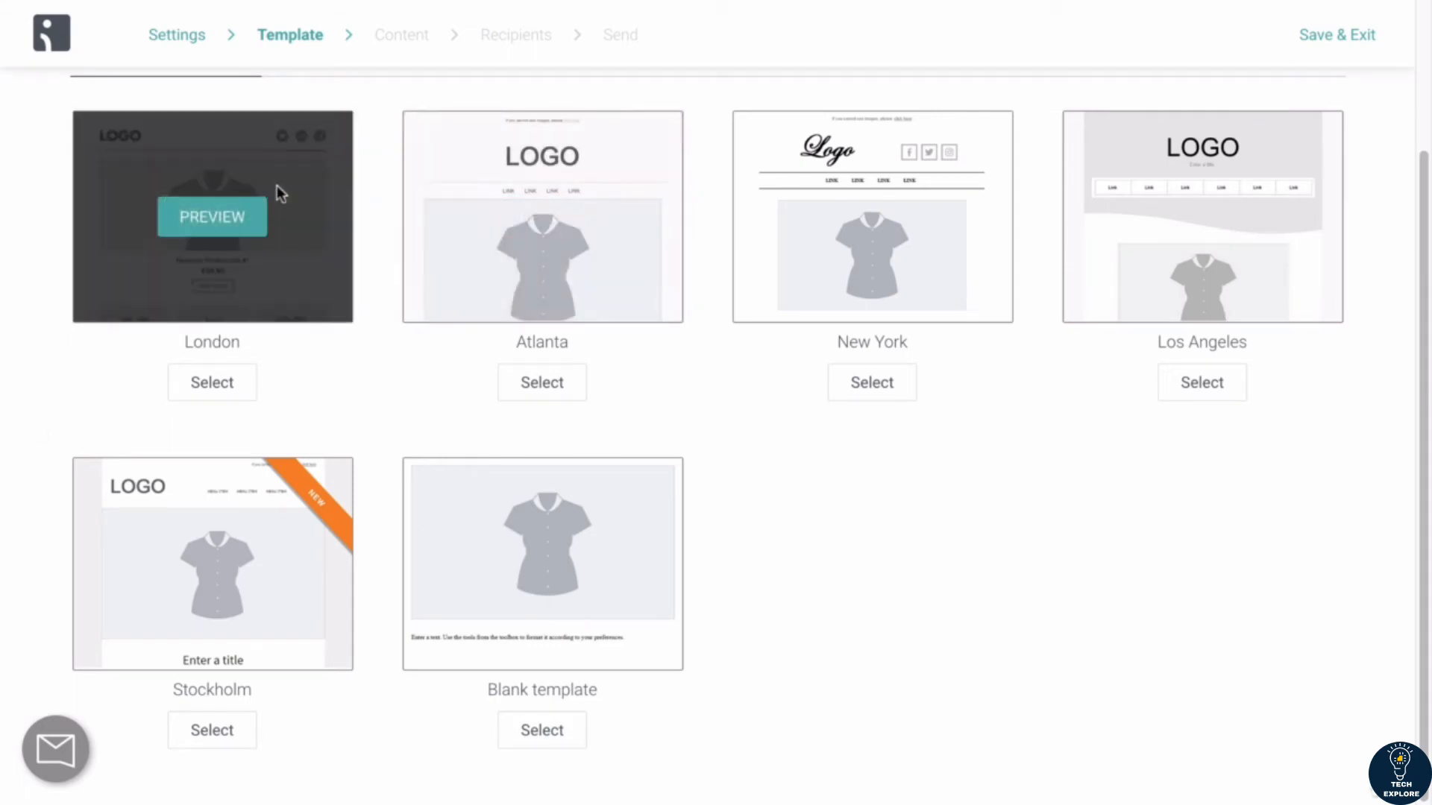
{"action": "left_click", "coordinate": [231, 216]}
{"action": "scroll", "coordinate": [646, 381], "scroll_direction": "down", "scroll_amount": 15}
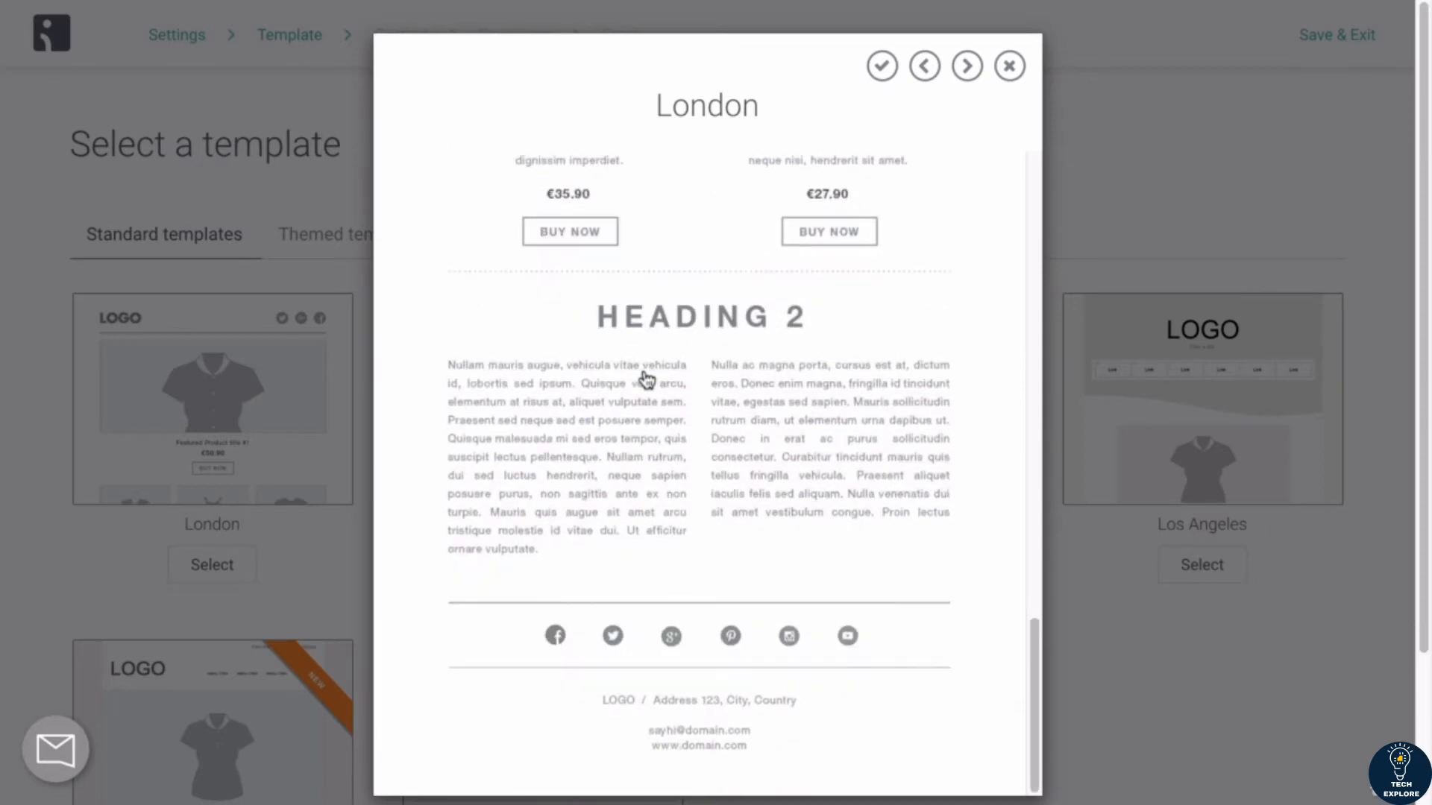
{"action": "scroll", "coordinate": [647, 380], "scroll_direction": "up", "scroll_amount": 15}
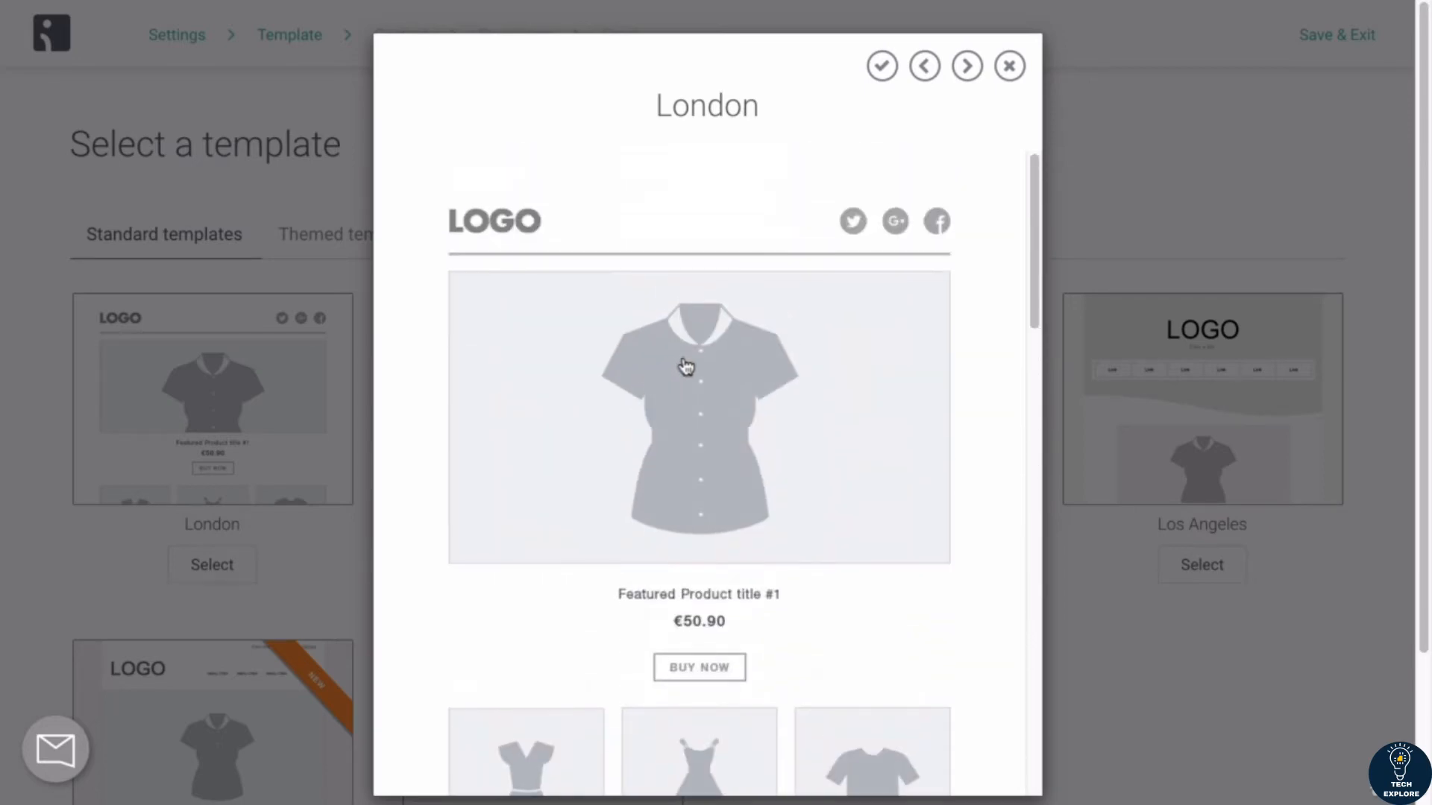
{"action": "left_click", "coordinate": [1010, 65]}
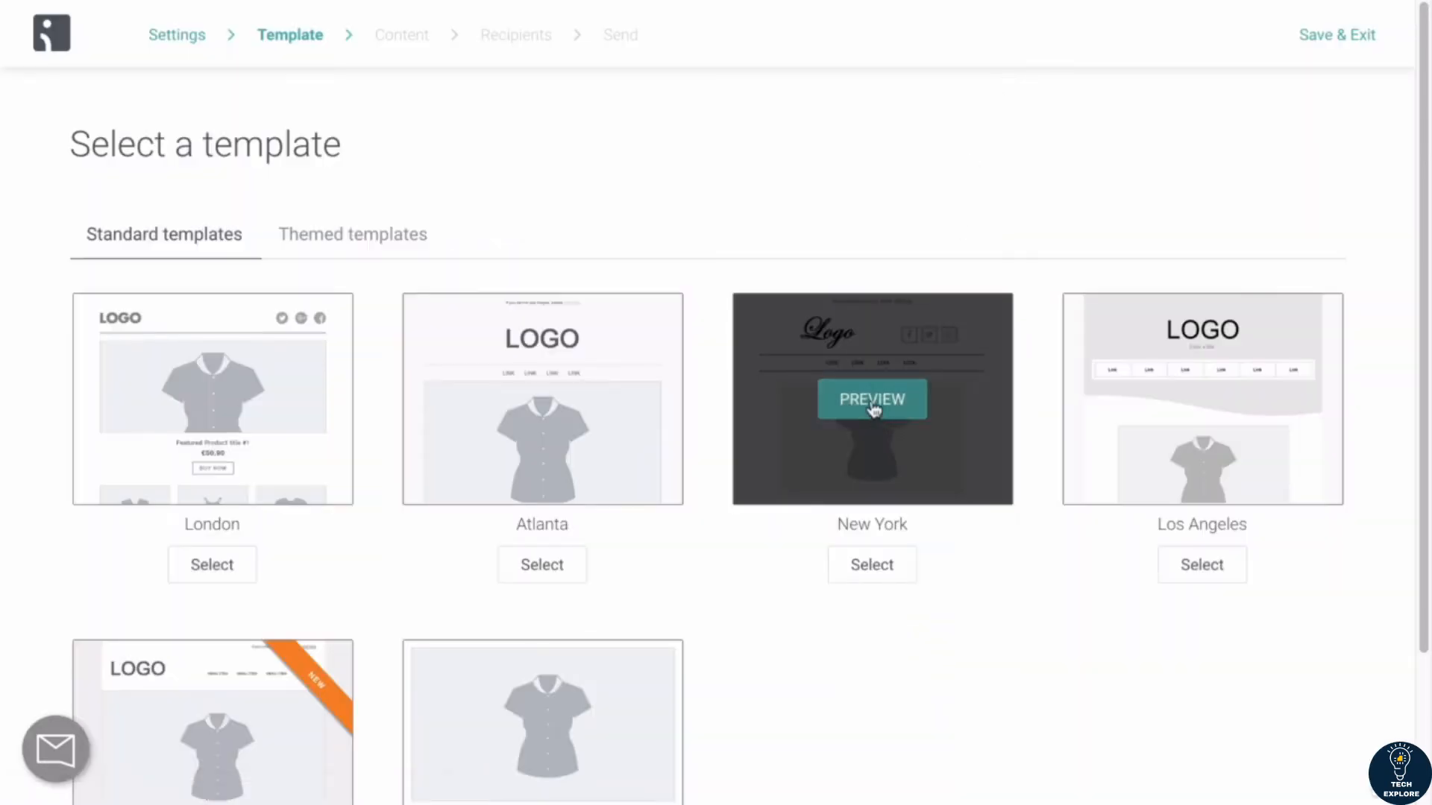
Step: Preview the New York standard template and select it for the campaign
{"action": "left_click", "coordinate": [871, 406]}
{"action": "scroll", "coordinate": [790, 432], "scroll_direction": "down", "scroll_amount": 15}
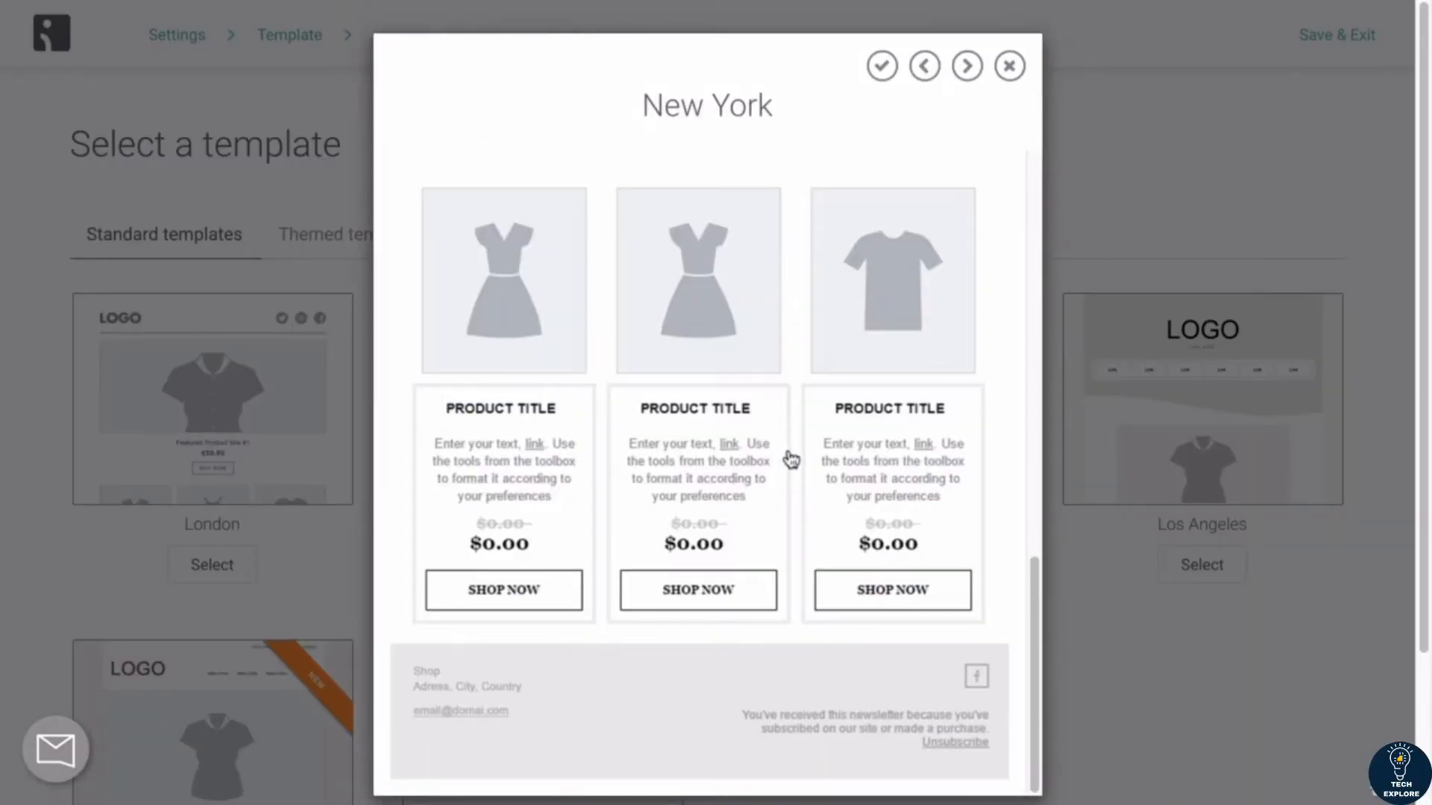
{"action": "scroll", "coordinate": [791, 463], "scroll_direction": "up", "scroll_amount": 15}
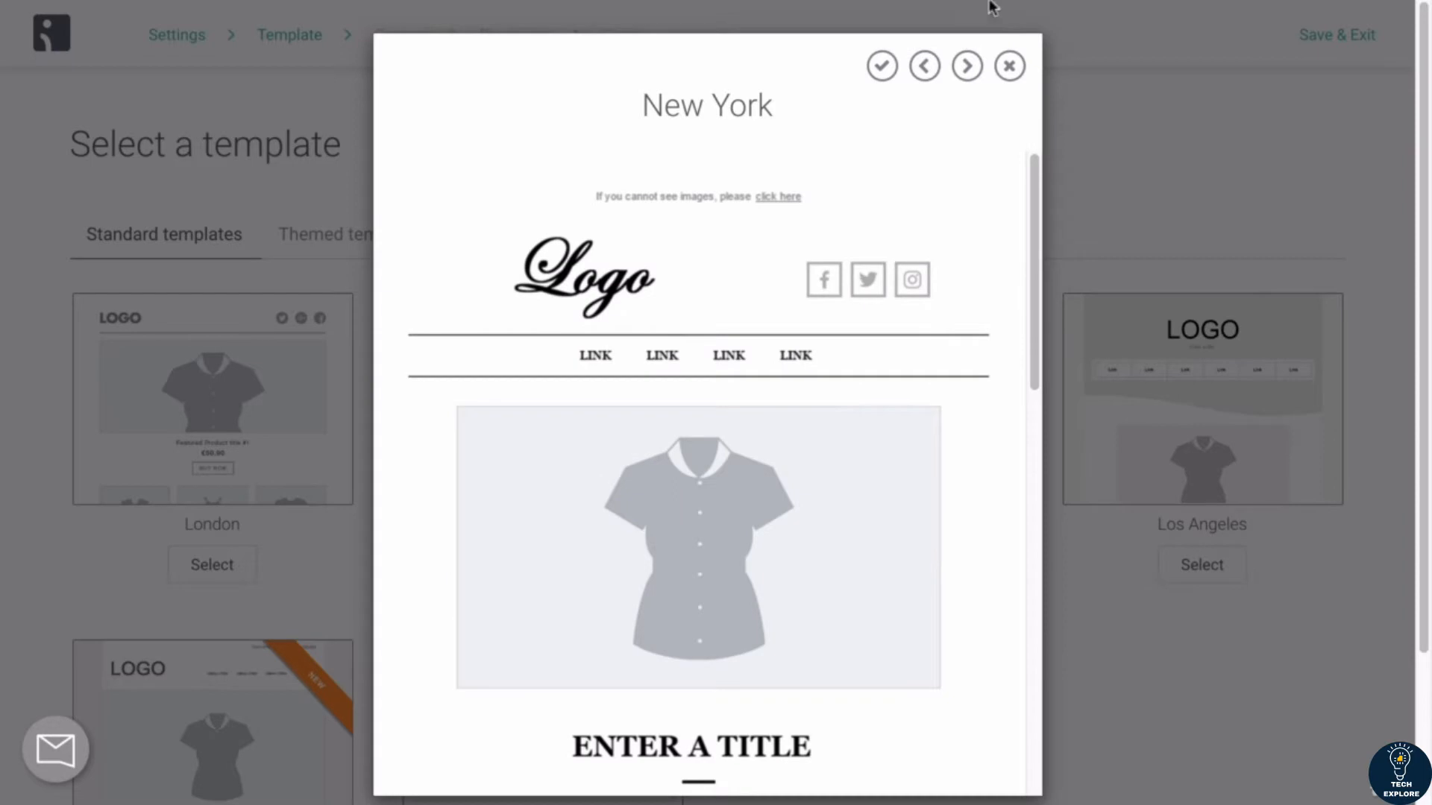
{"action": "left_click", "coordinate": [1009, 66]}
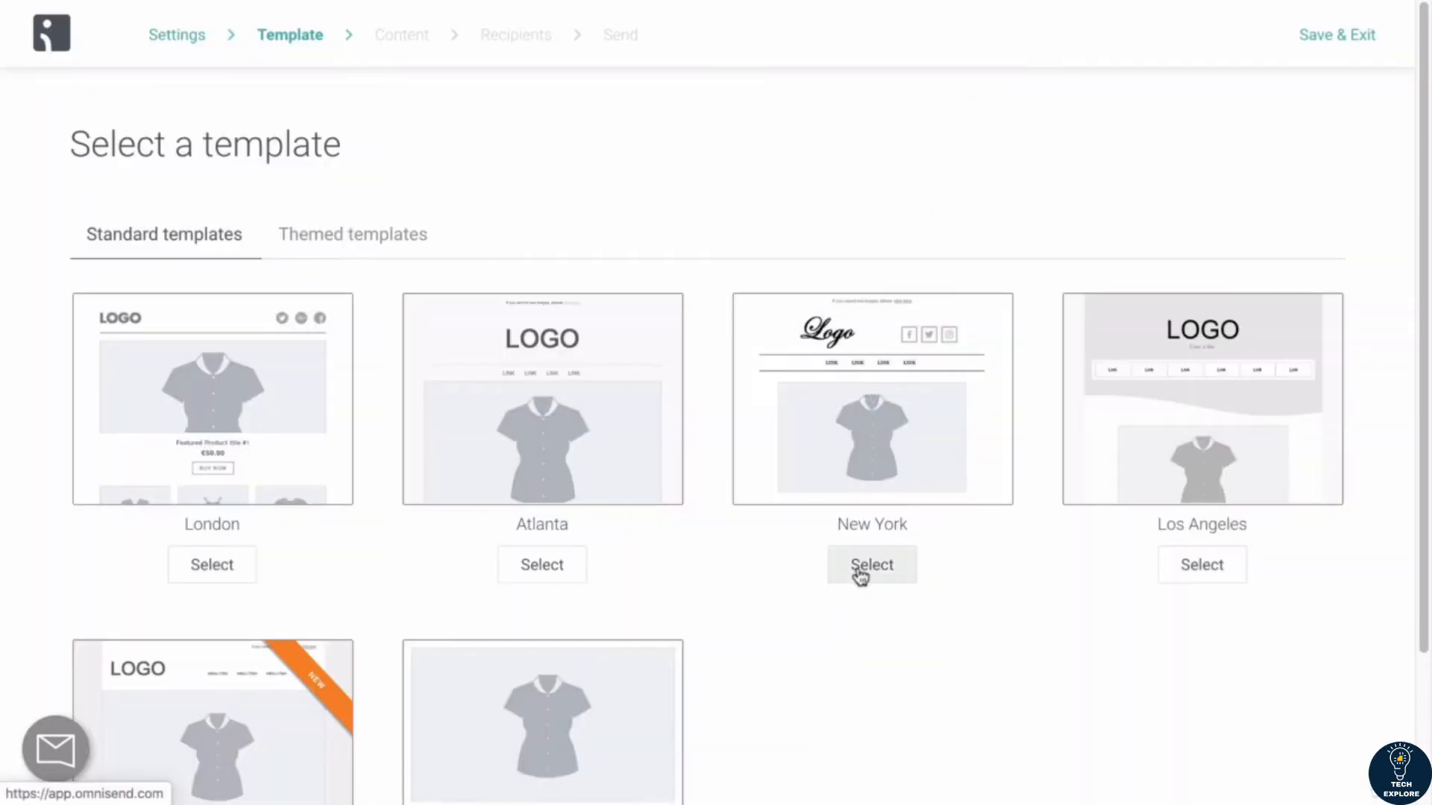
{"action": "left_click", "coordinate": [902, 573]}
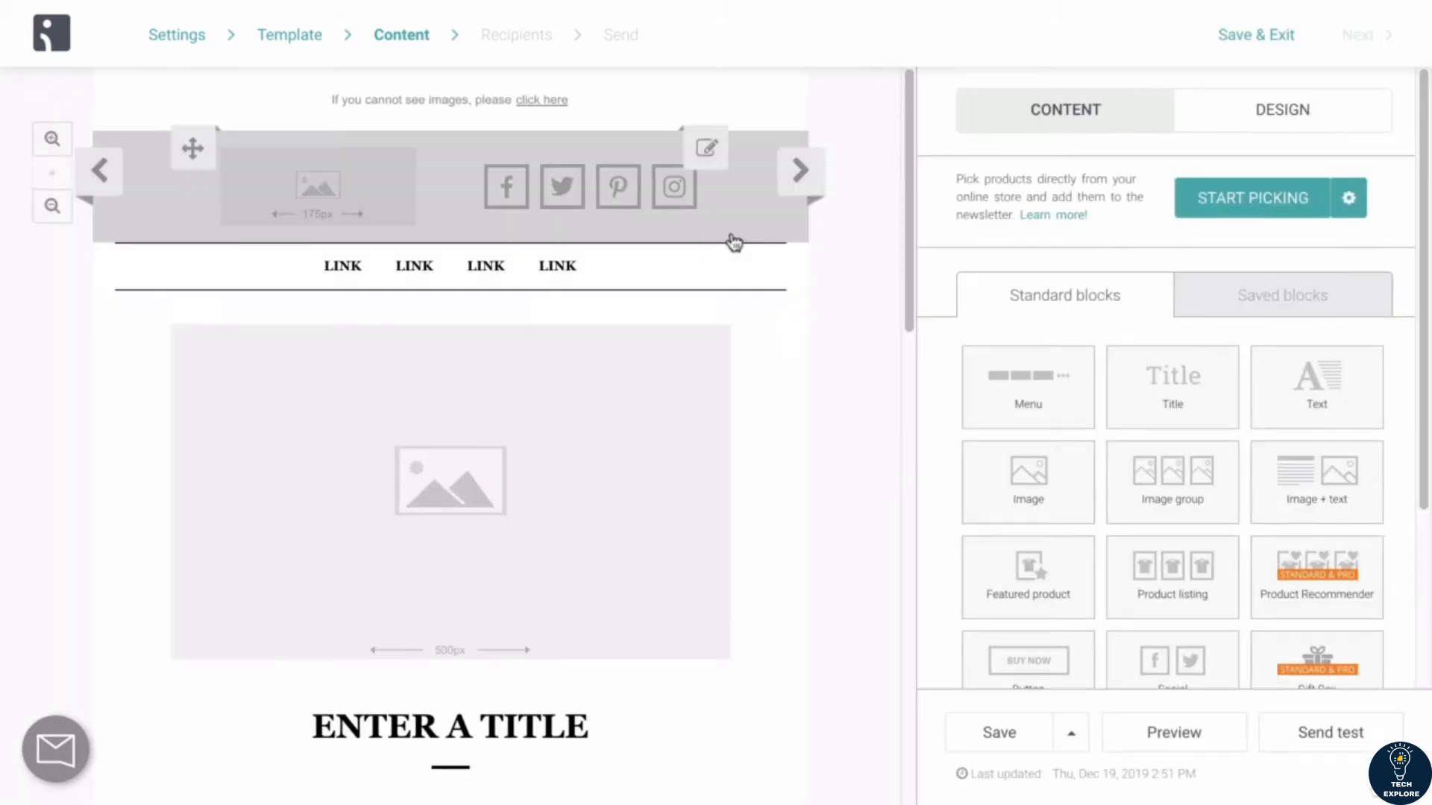
Step: Examine the New York template's header, image, title, text and product blocks and the available standard content blocks
{"action": "scroll", "coordinate": [620, 433], "scroll_direction": "down", "scroll_amount": 3}
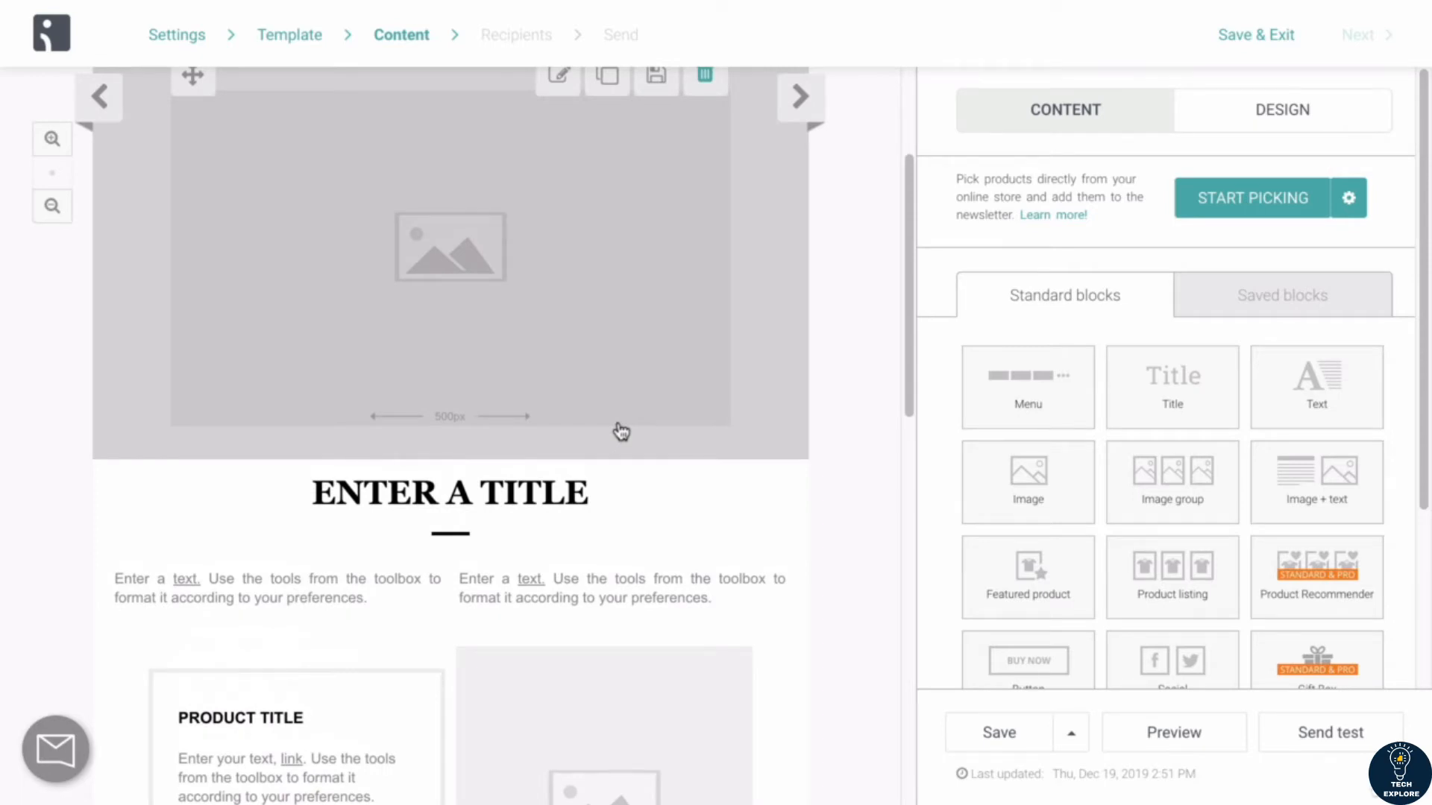
{"action": "scroll", "coordinate": [620, 433], "scroll_direction": "up", "scroll_amount": 3}
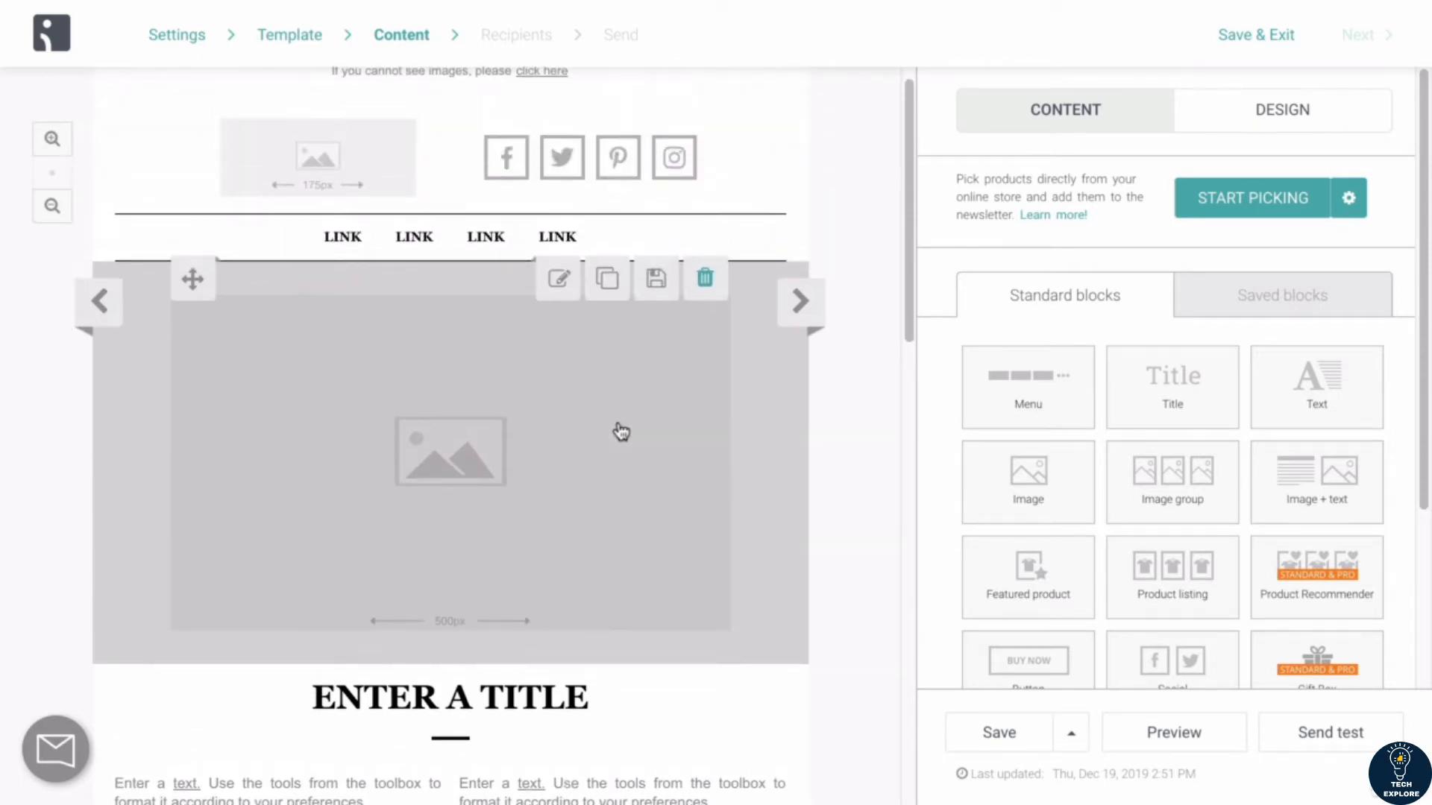
{"action": "scroll", "coordinate": [621, 433], "scroll_direction": "up", "scroll_amount": 1}
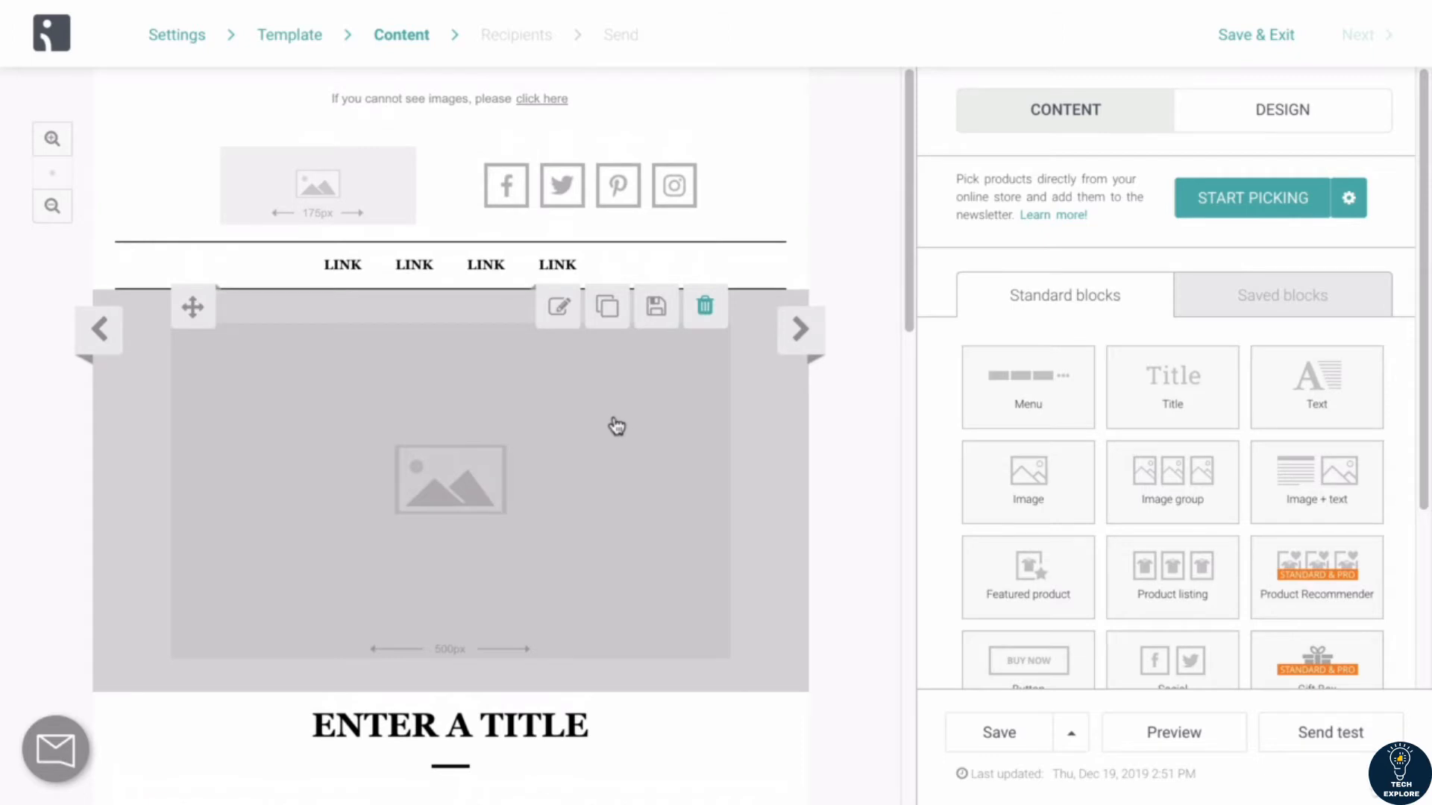
{"action": "scroll", "coordinate": [617, 426], "scroll_direction": "down", "scroll_amount": 4}
{"action": "scroll", "coordinate": [485, 416], "scroll_direction": "down", "scroll_amount": 1}
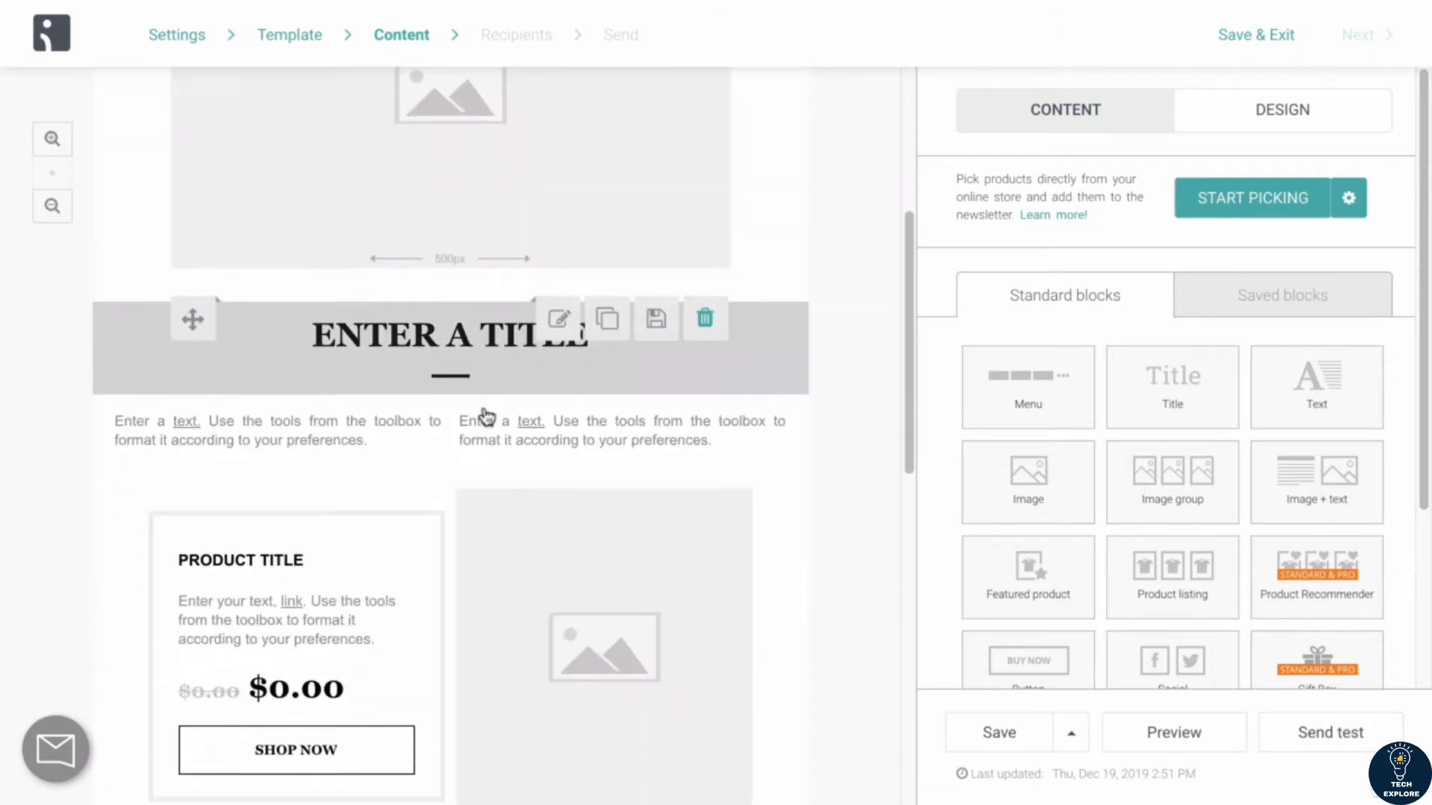
{"action": "scroll", "coordinate": [448, 373], "scroll_direction": "up", "scroll_amount": 3}
{"action": "scroll", "coordinate": [500, 128], "scroll_direction": "up", "scroll_amount": 3}
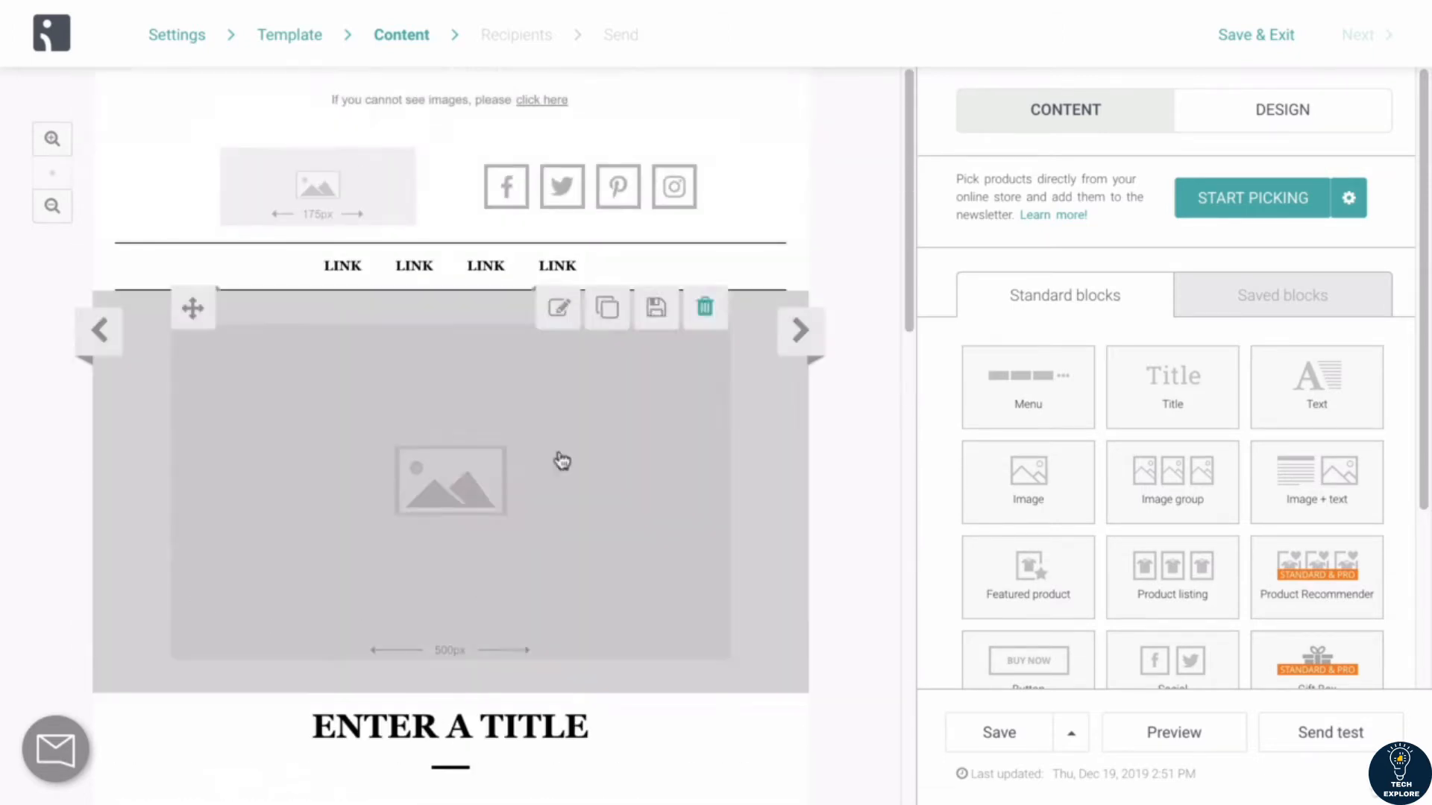
{"action": "scroll", "coordinate": [313, 722], "scroll_direction": "down", "scroll_amount": 5}
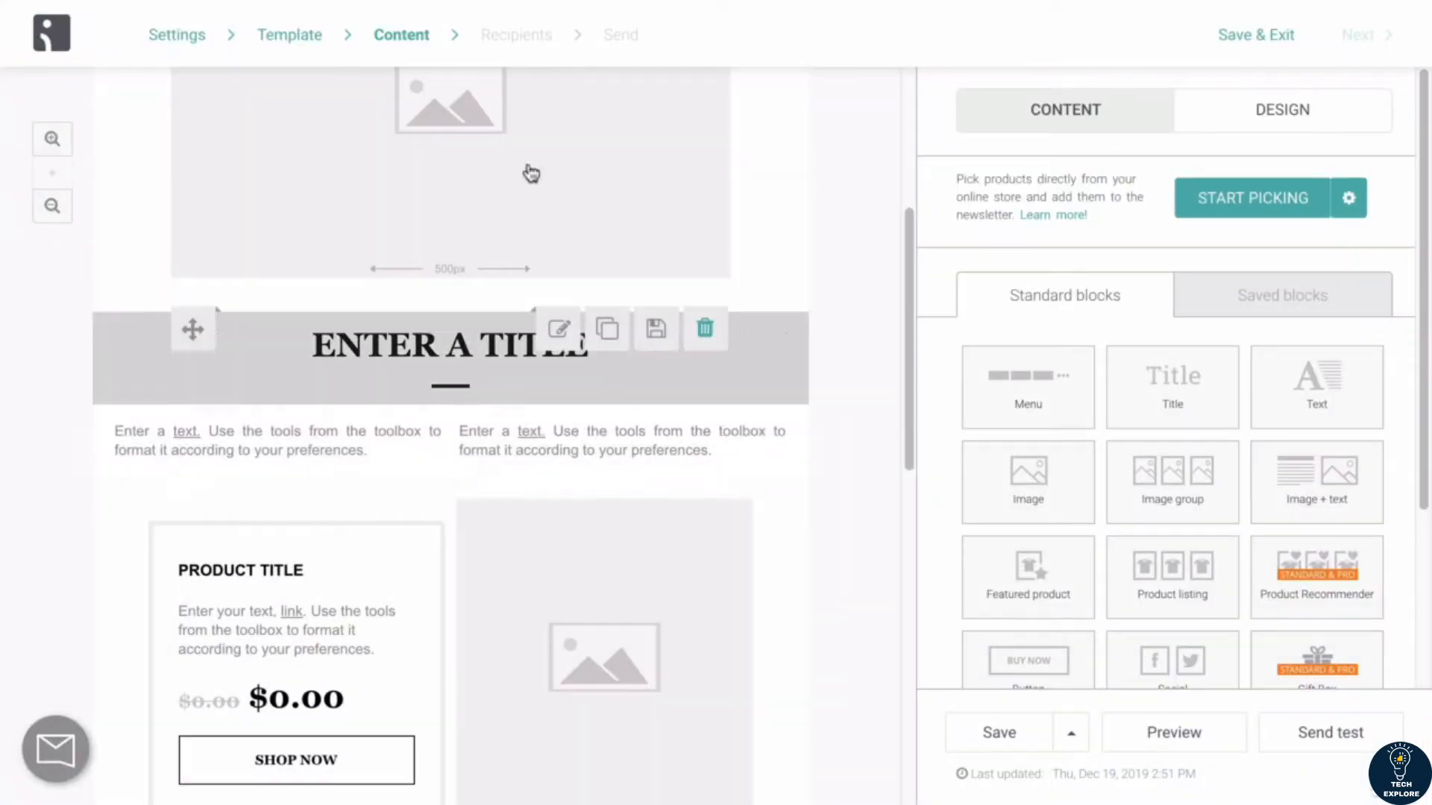
{"action": "scroll", "coordinate": [645, 325], "scroll_direction": "down", "scroll_amount": 3}
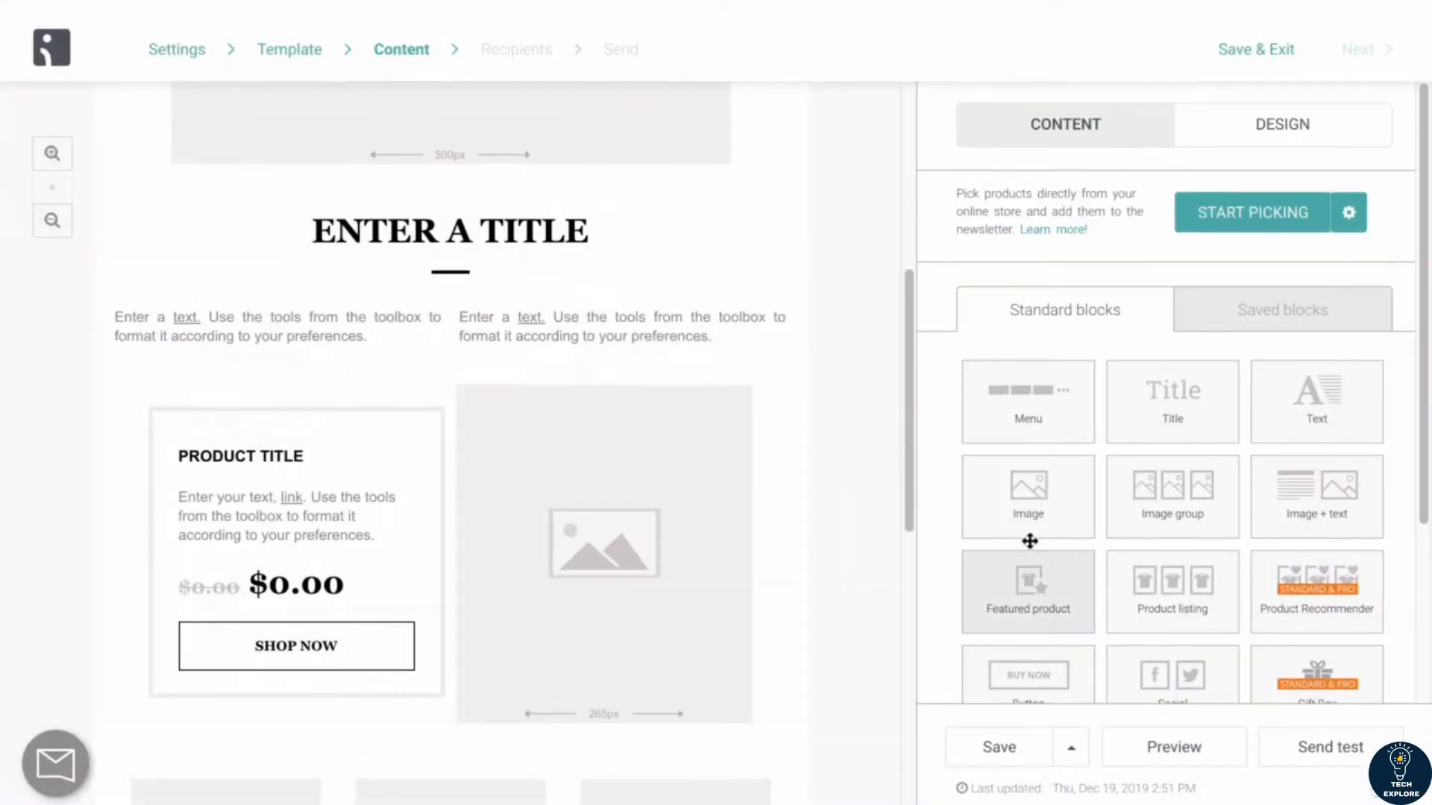
{"action": "scroll", "coordinate": [885, 361], "scroll_direction": "up", "scroll_amount": 8}
{"action": "scroll", "coordinate": [902, 383], "scroll_direction": "down", "scroll_amount": 3}
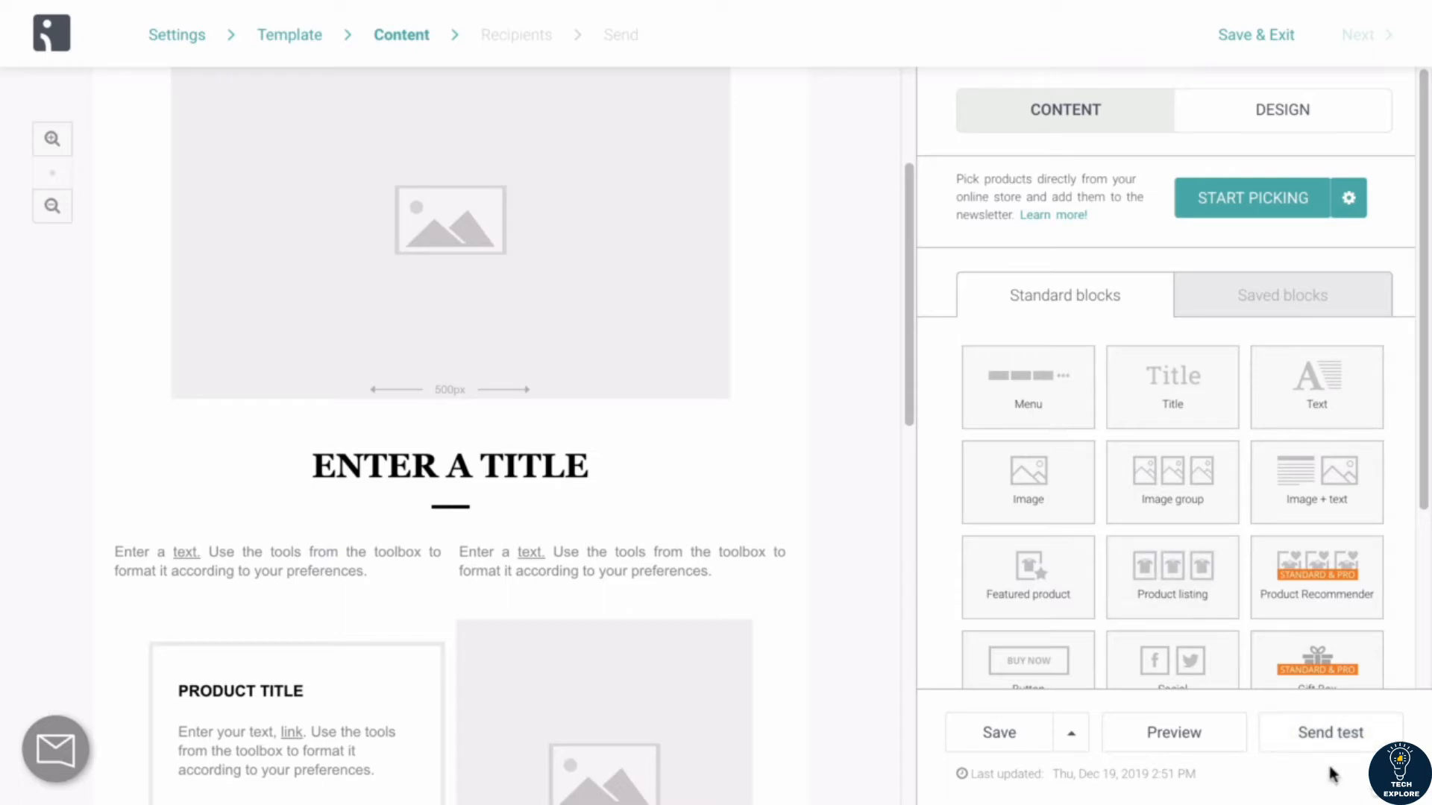
Step: Save the email content and continue to the recipient selection
{"action": "left_click", "coordinate": [1008, 737]}
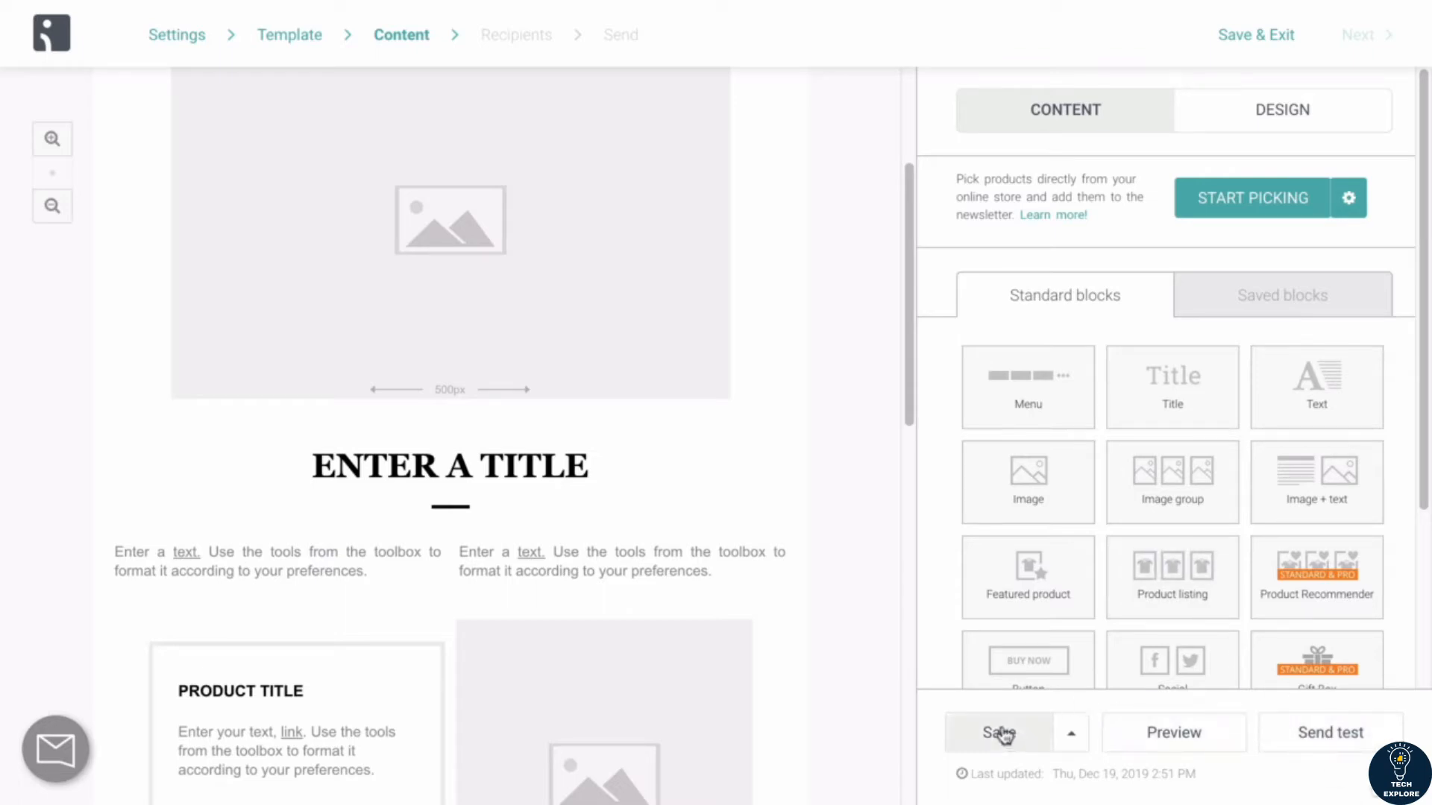
{"action": "scroll", "coordinate": [835, 316], "scroll_direction": "up", "scroll_amount": 3}
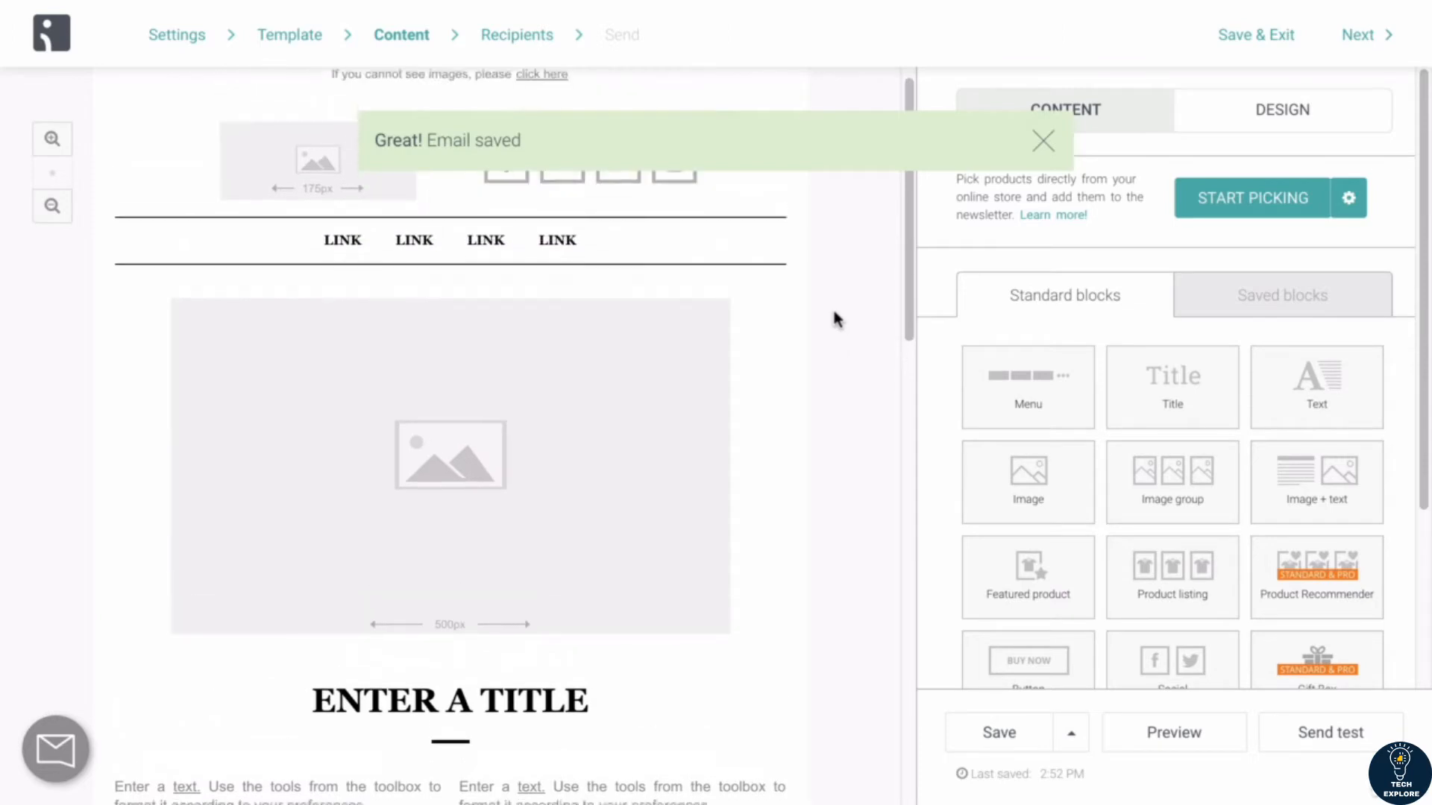
{"action": "left_click", "coordinate": [1358, 38]}
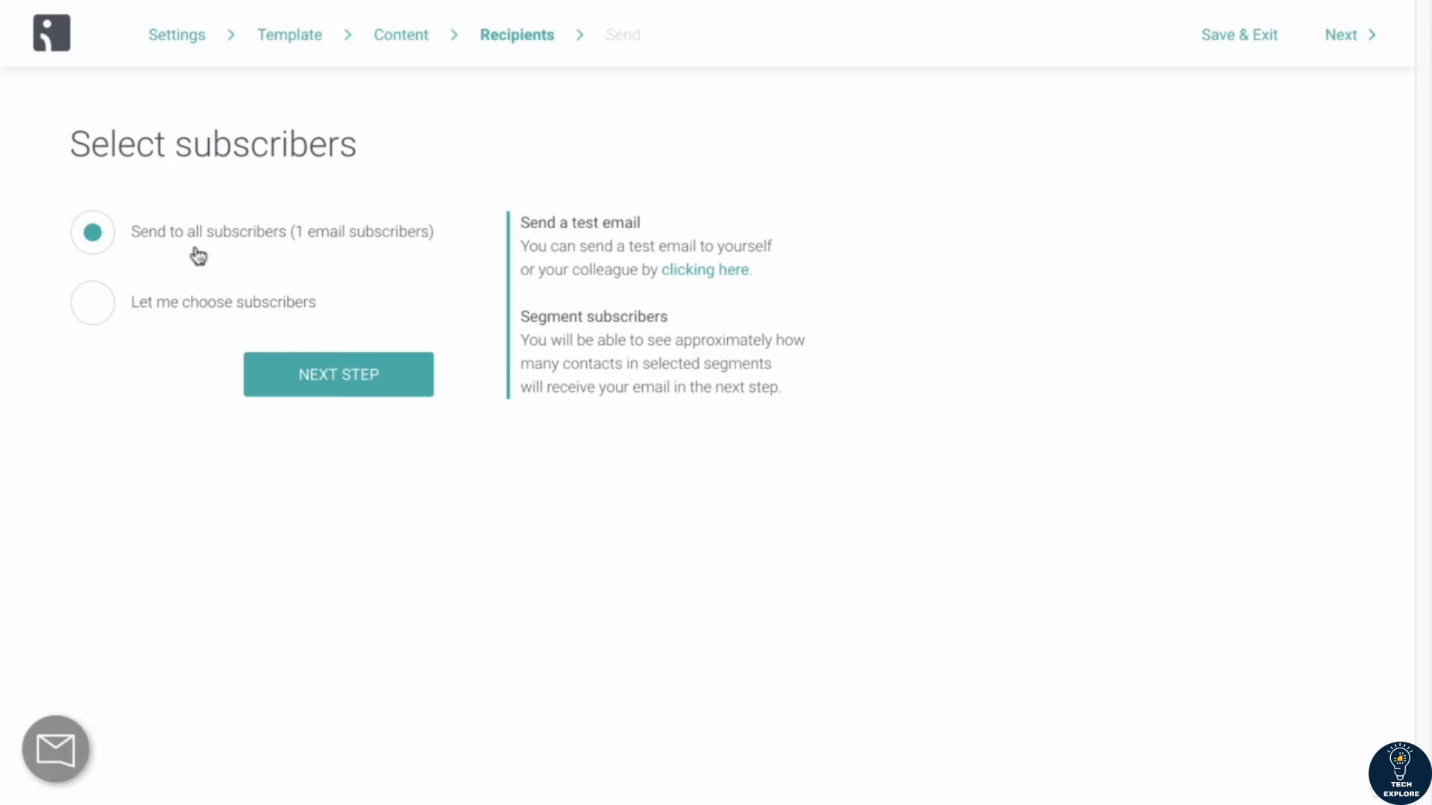
Step: Limit the recipients to the segment "Customers who have placed at least 1 order" and continue to the campaign review
{"action": "left_click", "coordinate": [105, 305]}
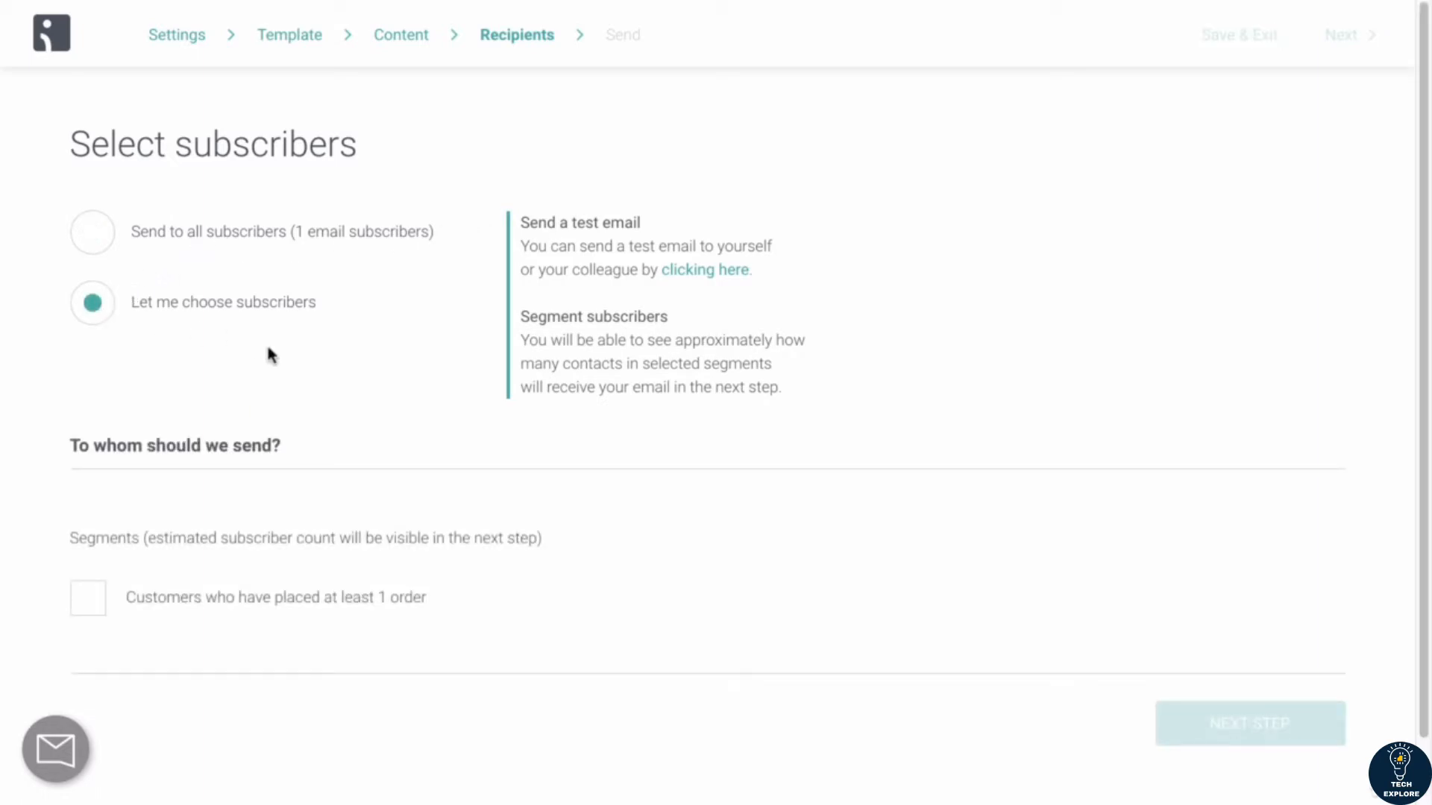
{"action": "scroll", "coordinate": [269, 353], "scroll_direction": "down", "scroll_amount": 1}
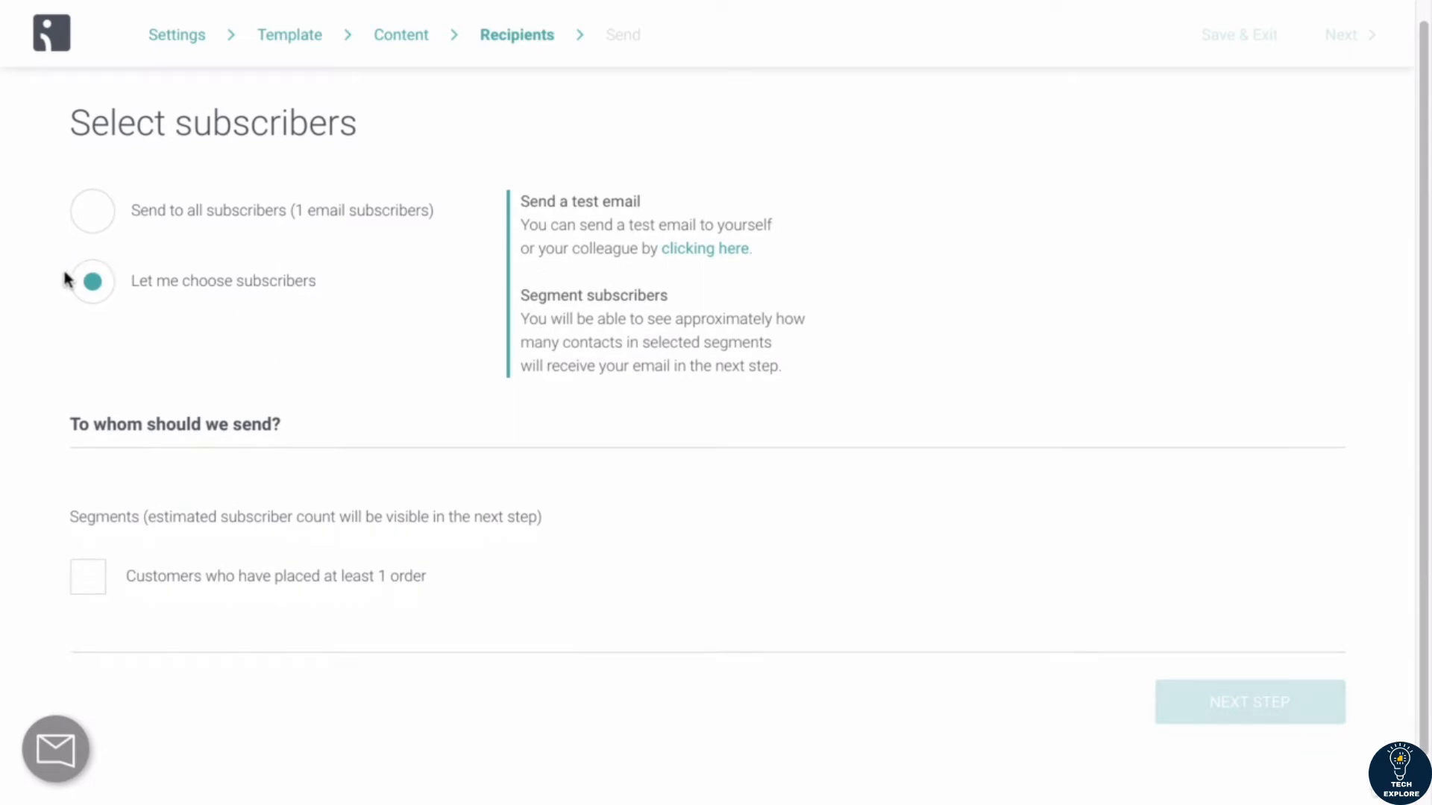
{"action": "scroll", "coordinate": [95, 281], "scroll_direction": "down", "scroll_amount": 1}
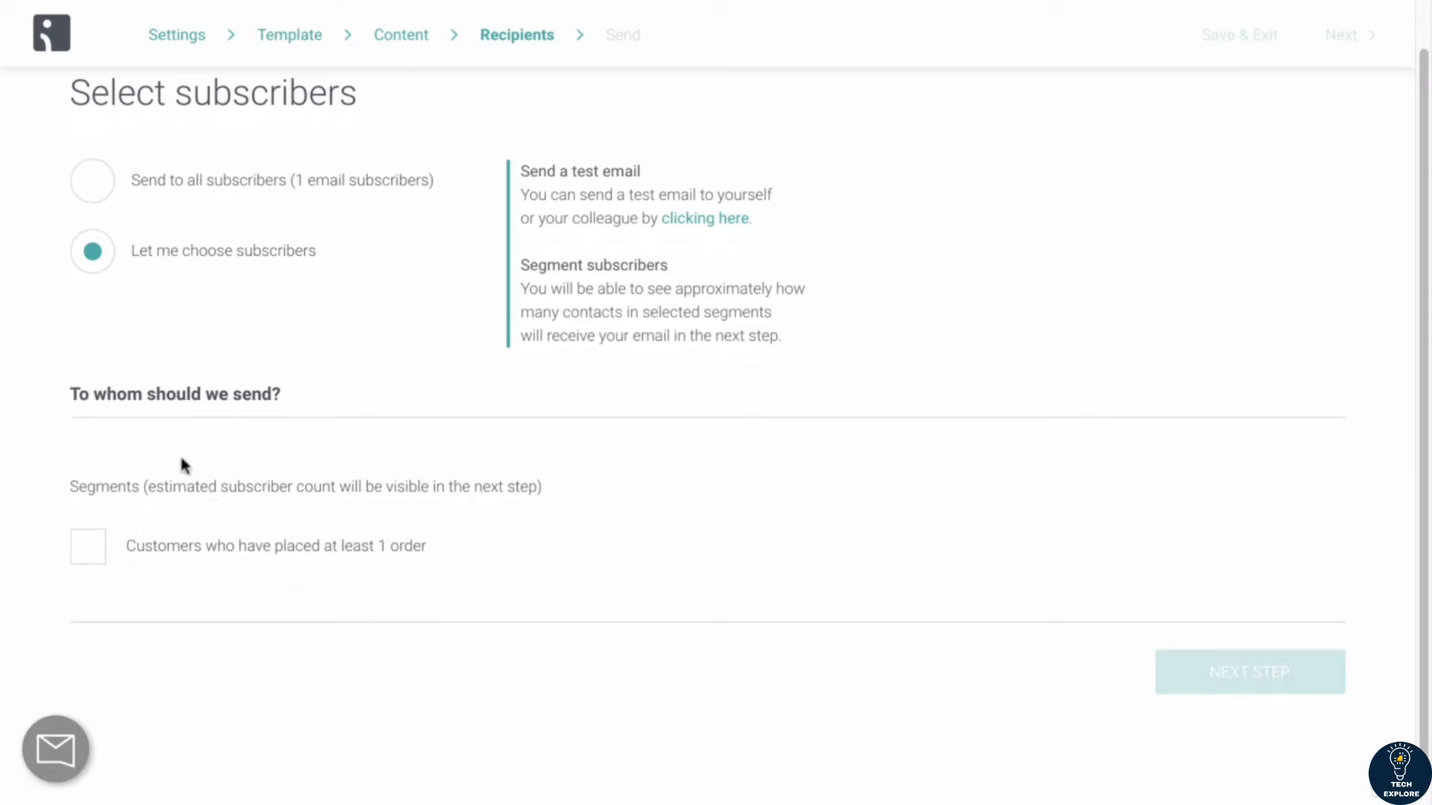
{"action": "scroll", "coordinate": [185, 466], "scroll_direction": "up", "scroll_amount": 1}
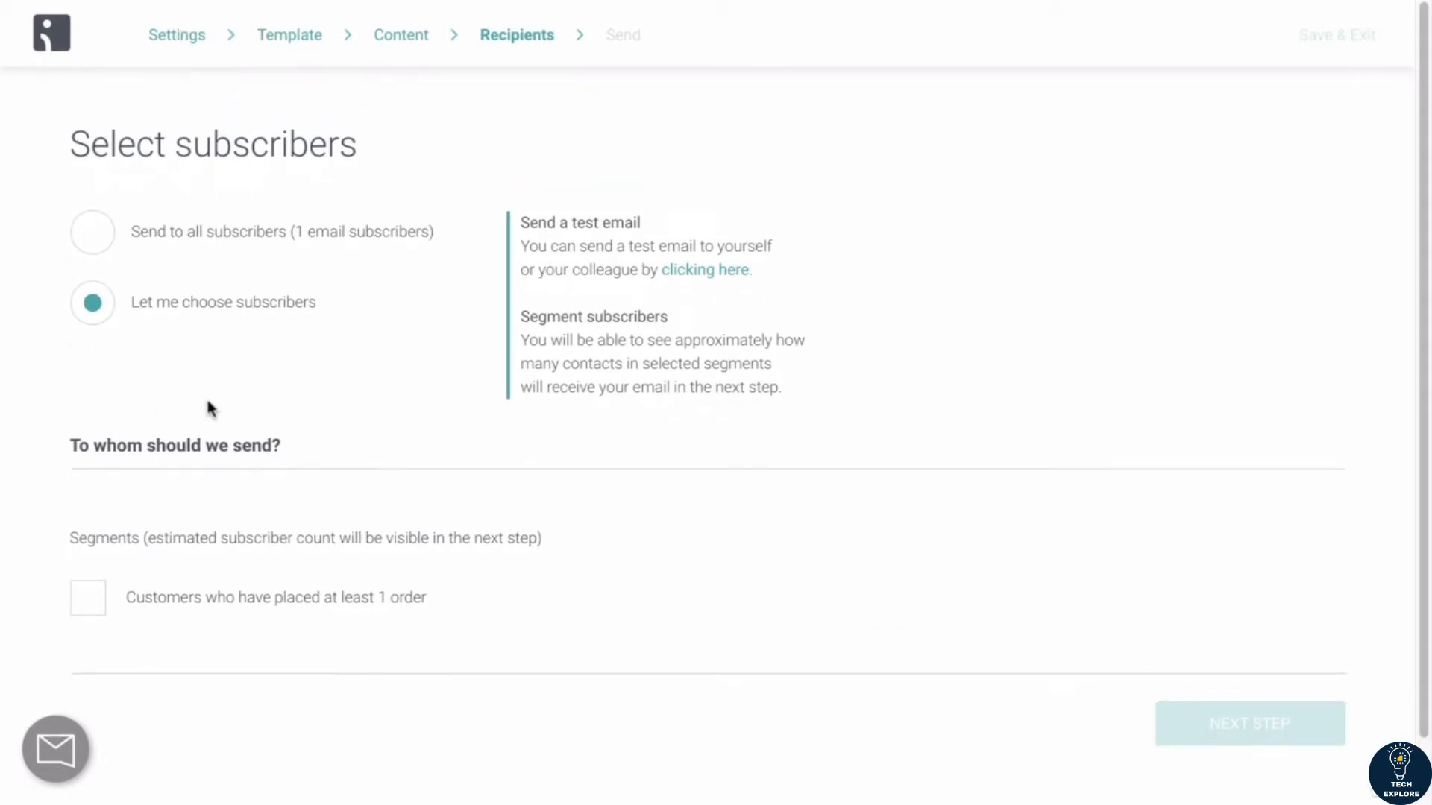
{"action": "scroll", "coordinate": [92, 665], "scroll_direction": "down", "scroll_amount": 1}
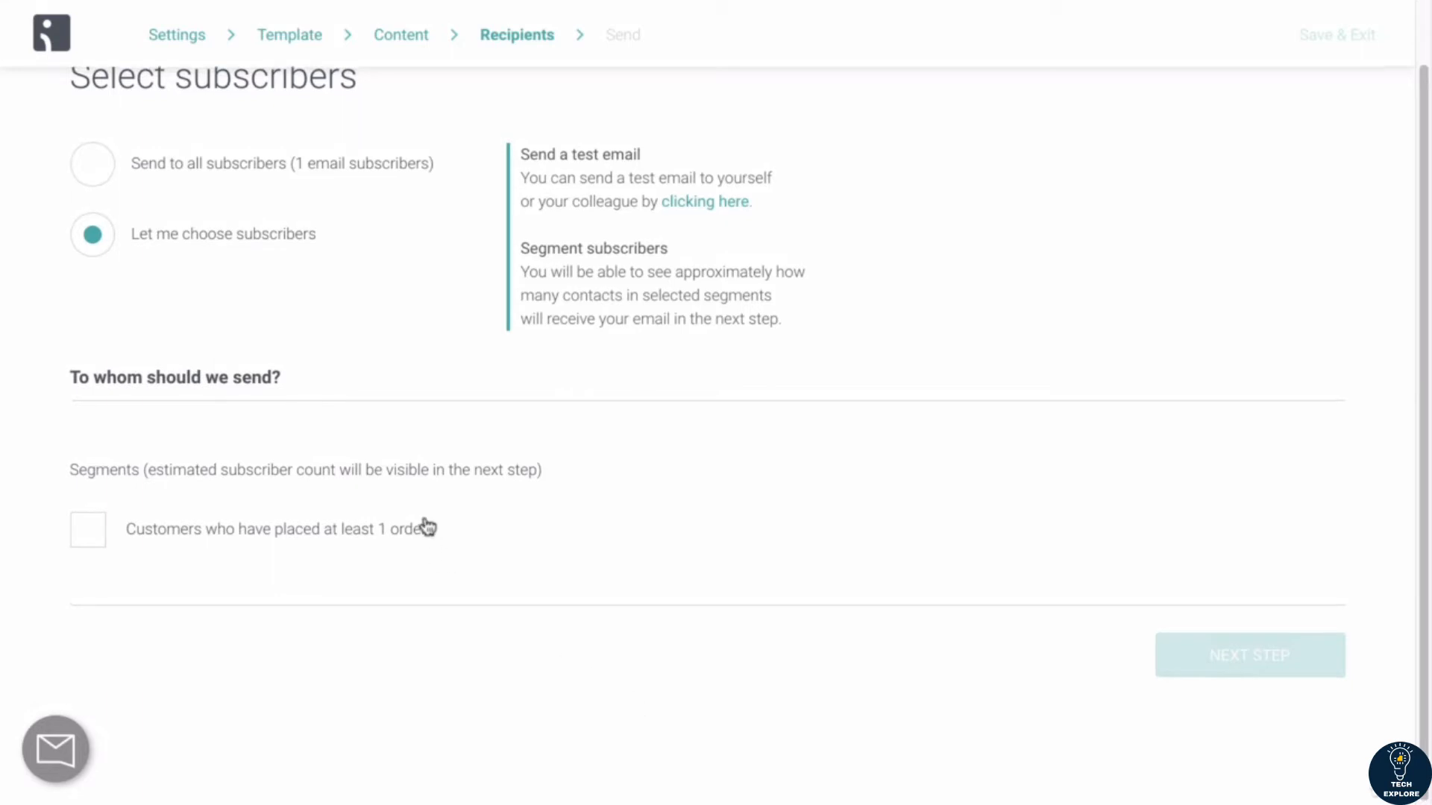
{"action": "scroll", "coordinate": [425, 527], "scroll_direction": "up", "scroll_amount": 1}
{"action": "scroll", "coordinate": [535, 447], "scroll_direction": "down", "scroll_amount": 1}
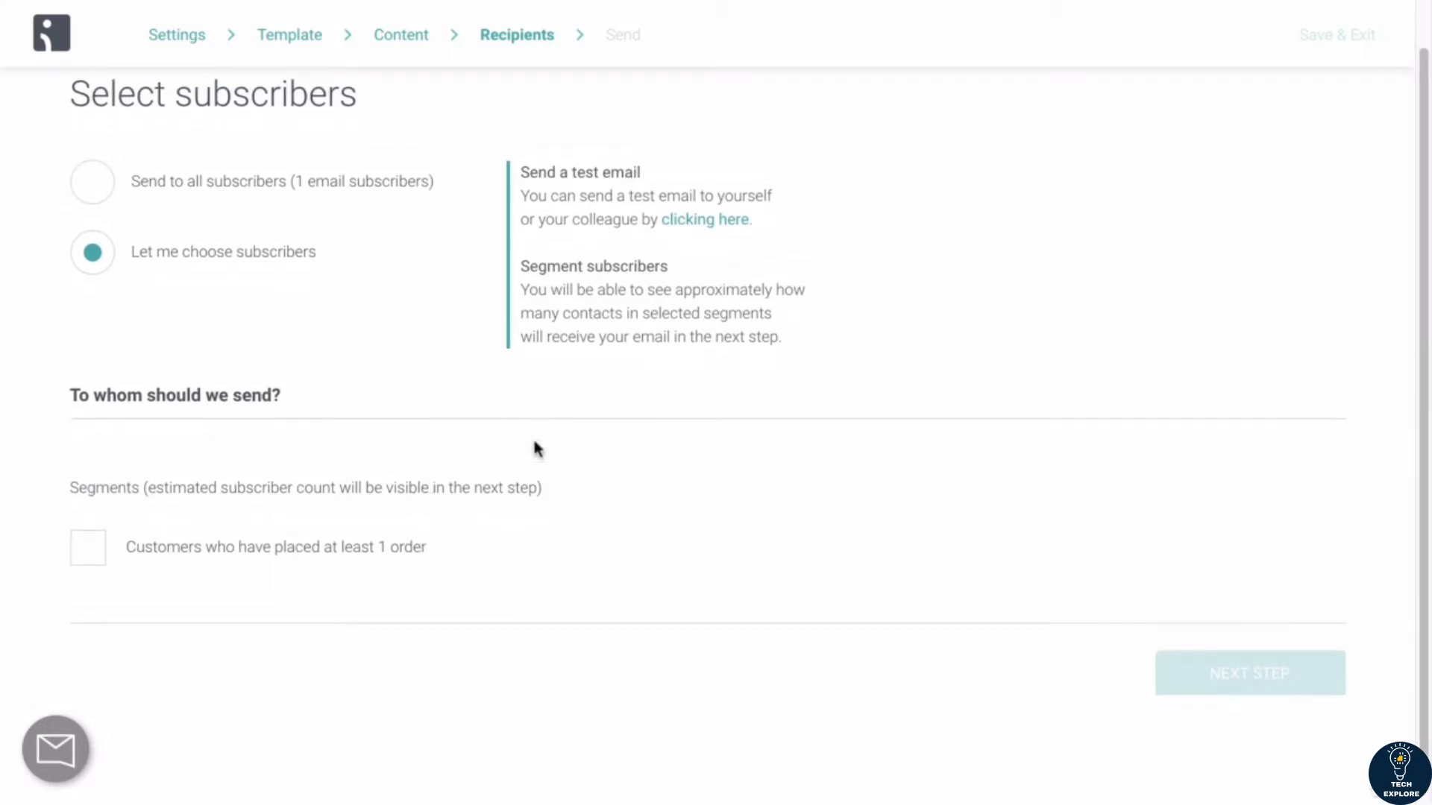
{"action": "scroll", "coordinate": [240, 222], "scroll_direction": "up", "scroll_amount": 1}
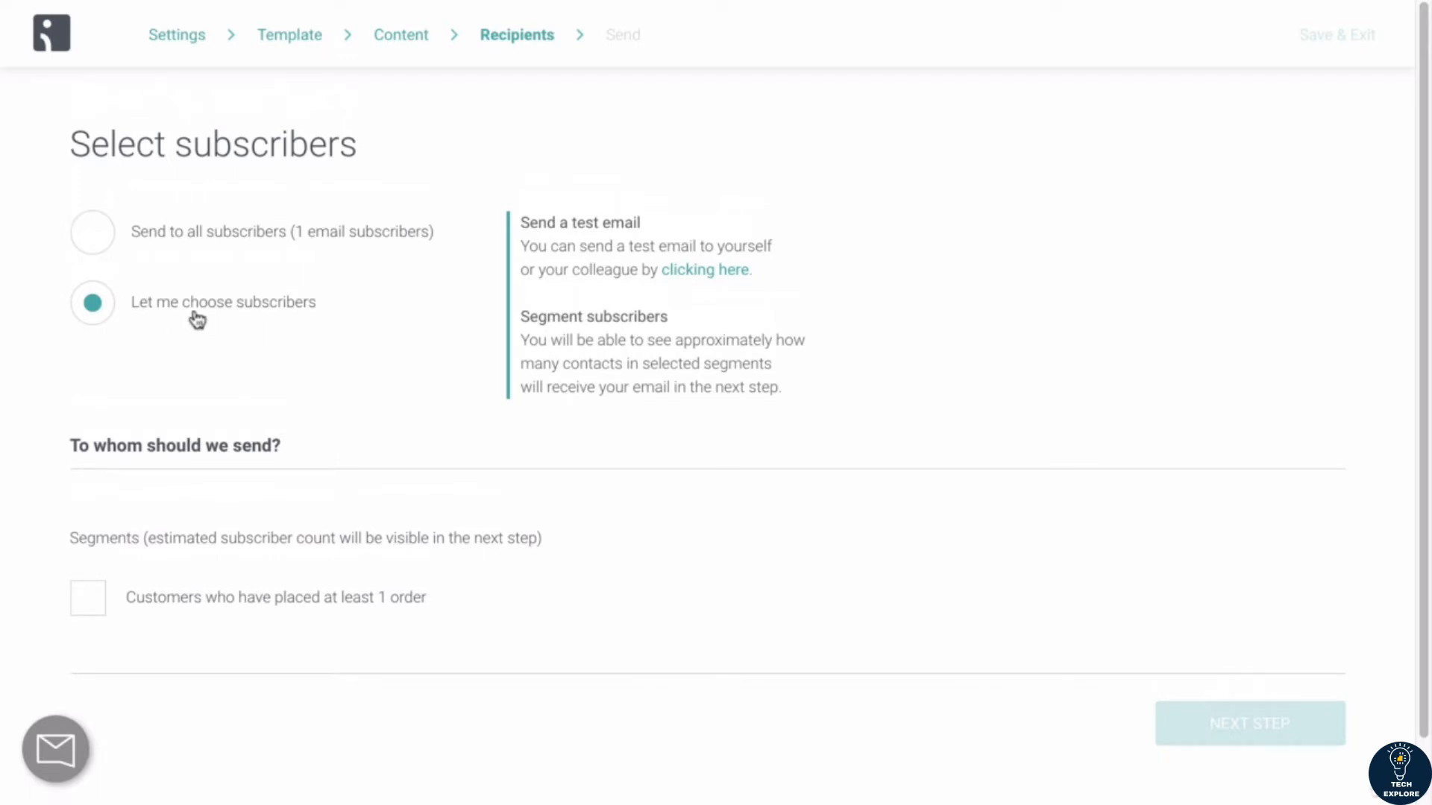
{"action": "left_click", "coordinate": [85, 610]}
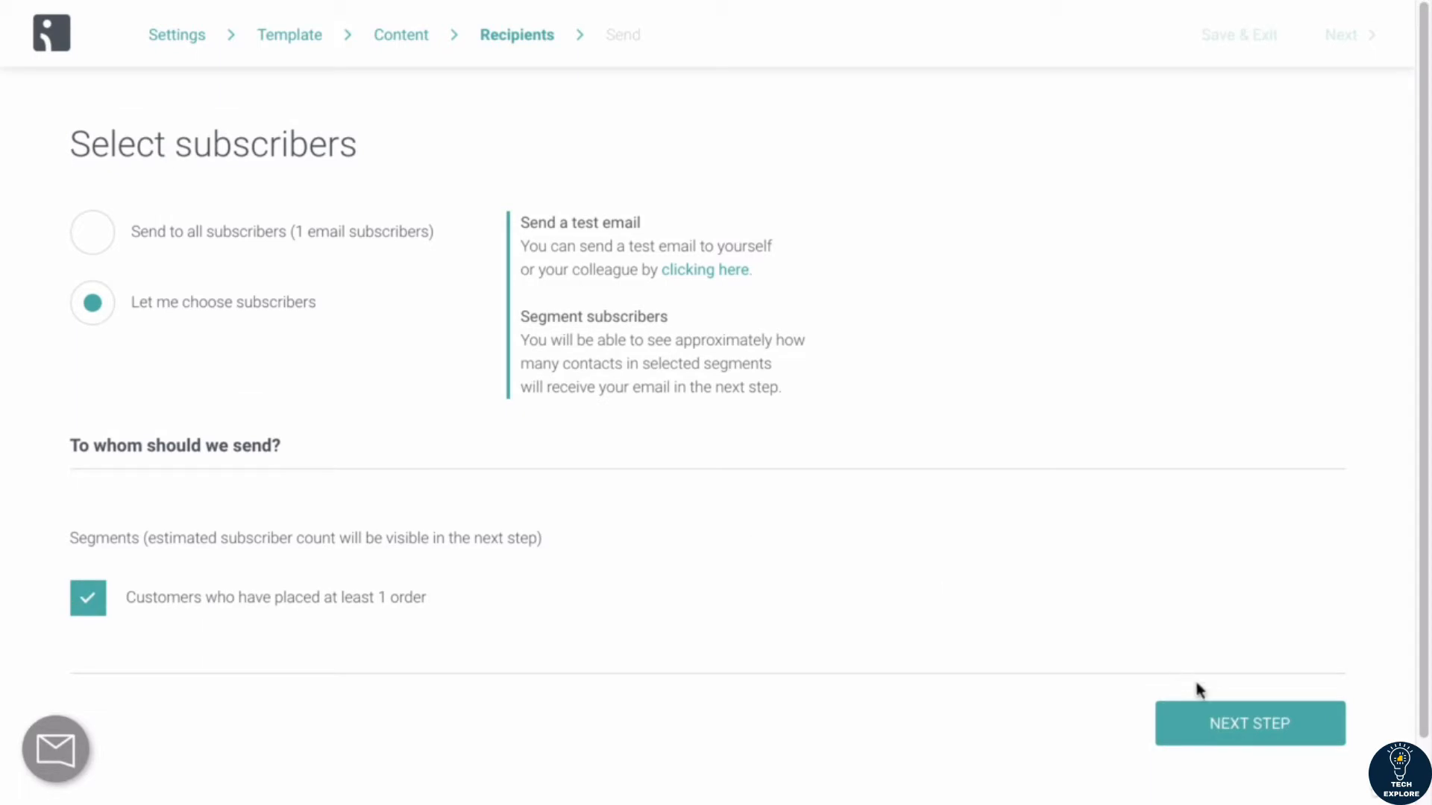
{"action": "left_click", "coordinate": [1224, 733]}
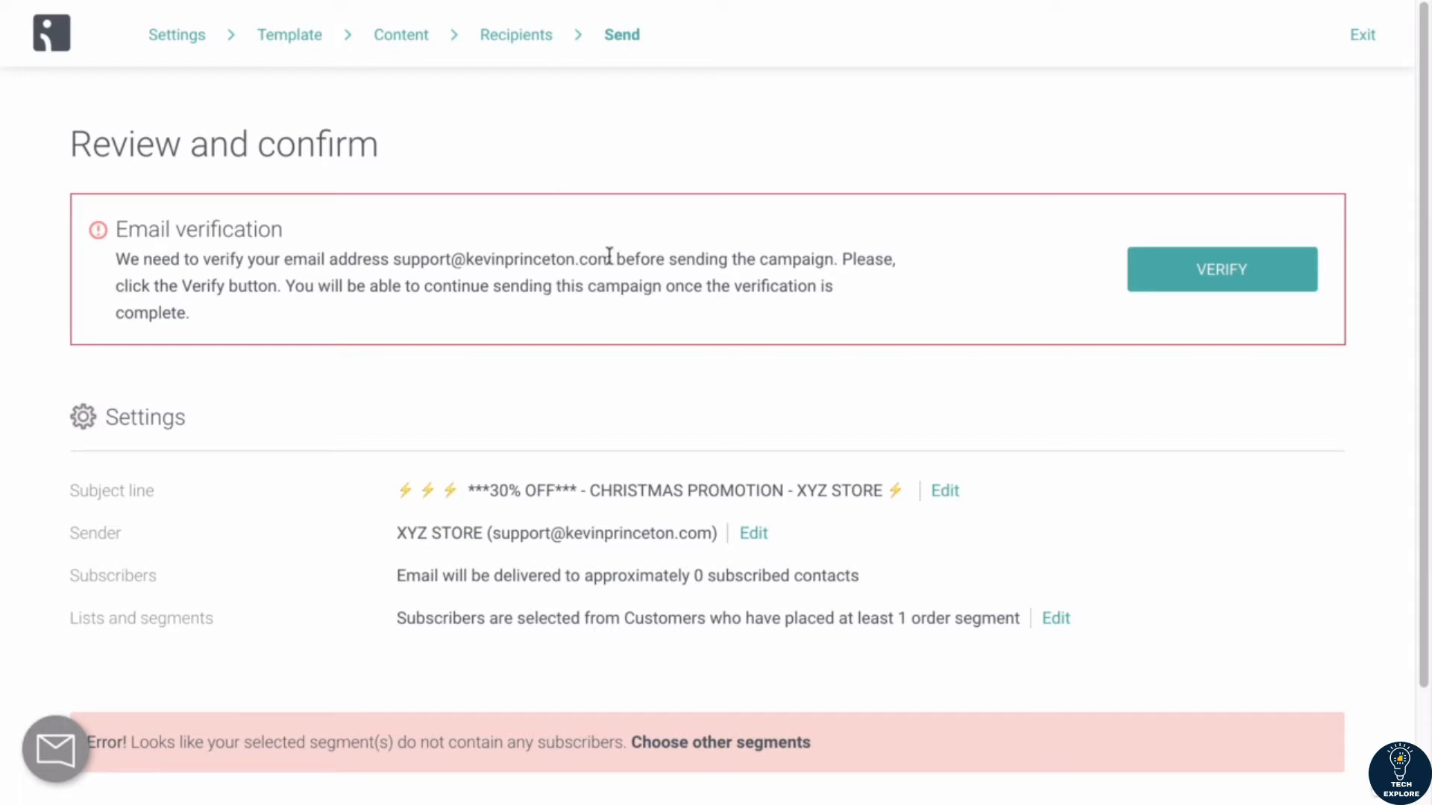
Step: Request verification of the sender's email address and look over the campaign review page
{"action": "left_click", "coordinate": [1185, 290]}
{"action": "left_click", "coordinate": [1208, 279]}
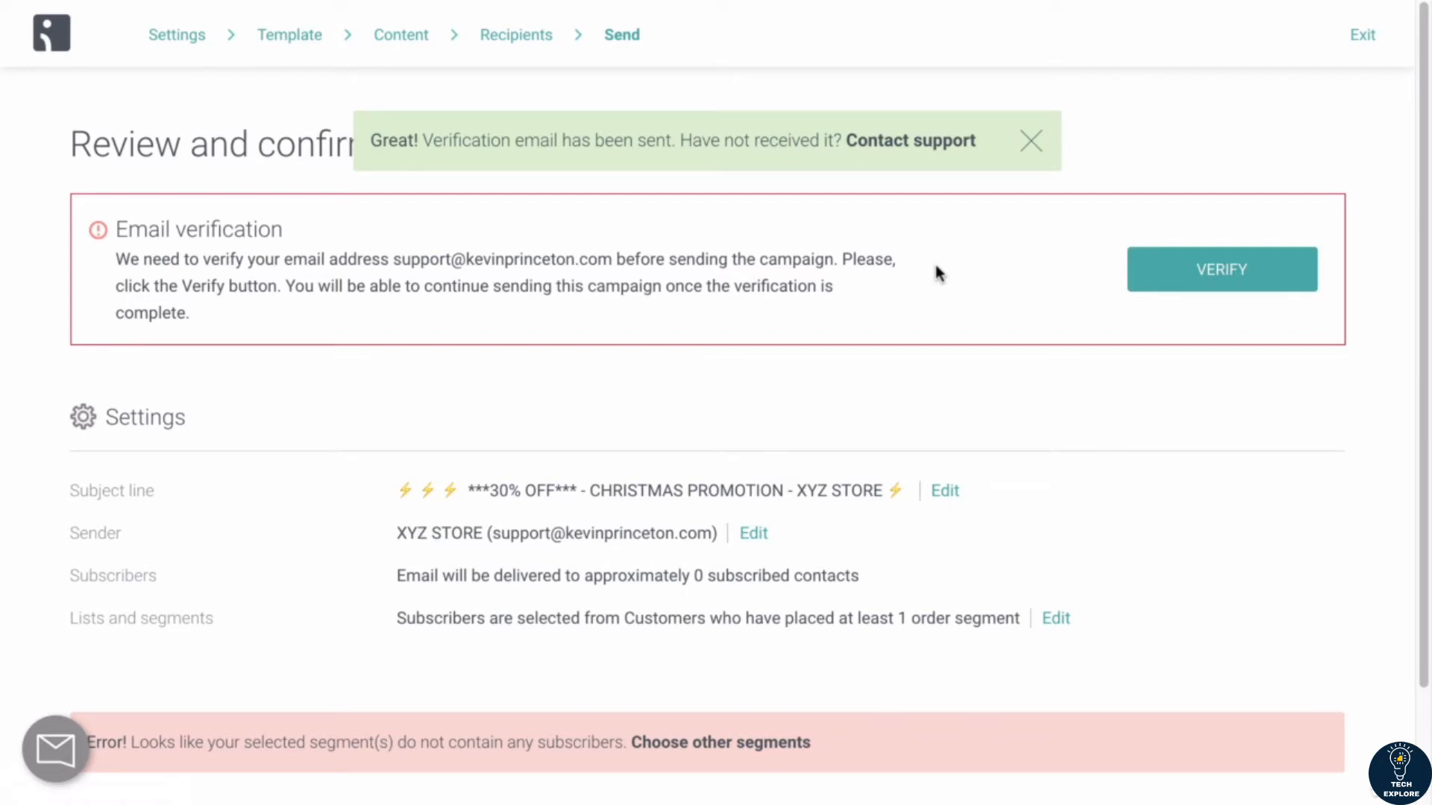
{"action": "scroll", "coordinate": [937, 273], "scroll_direction": "down", "scroll_amount": 1}
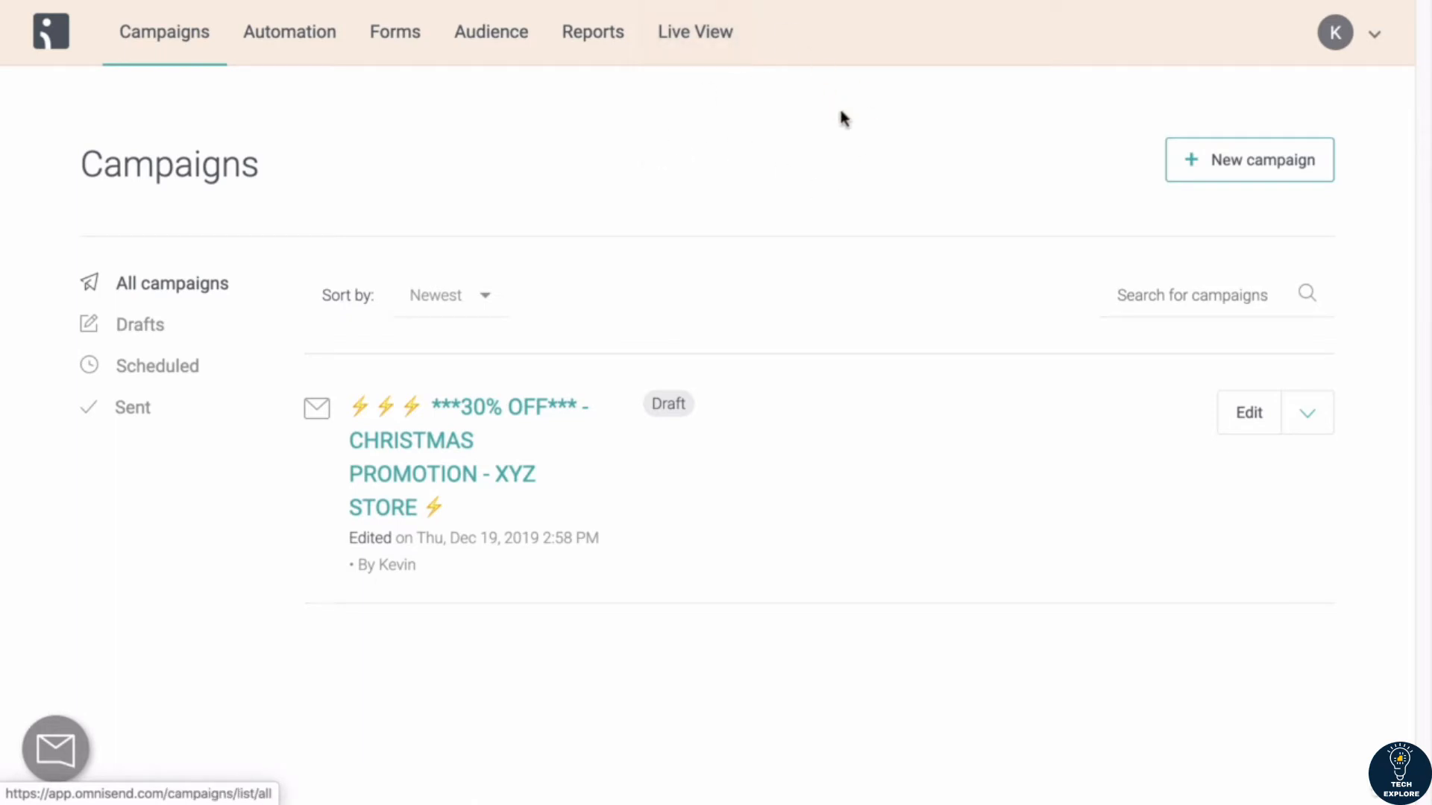
{"action": "left_click", "coordinate": [895, 0]}
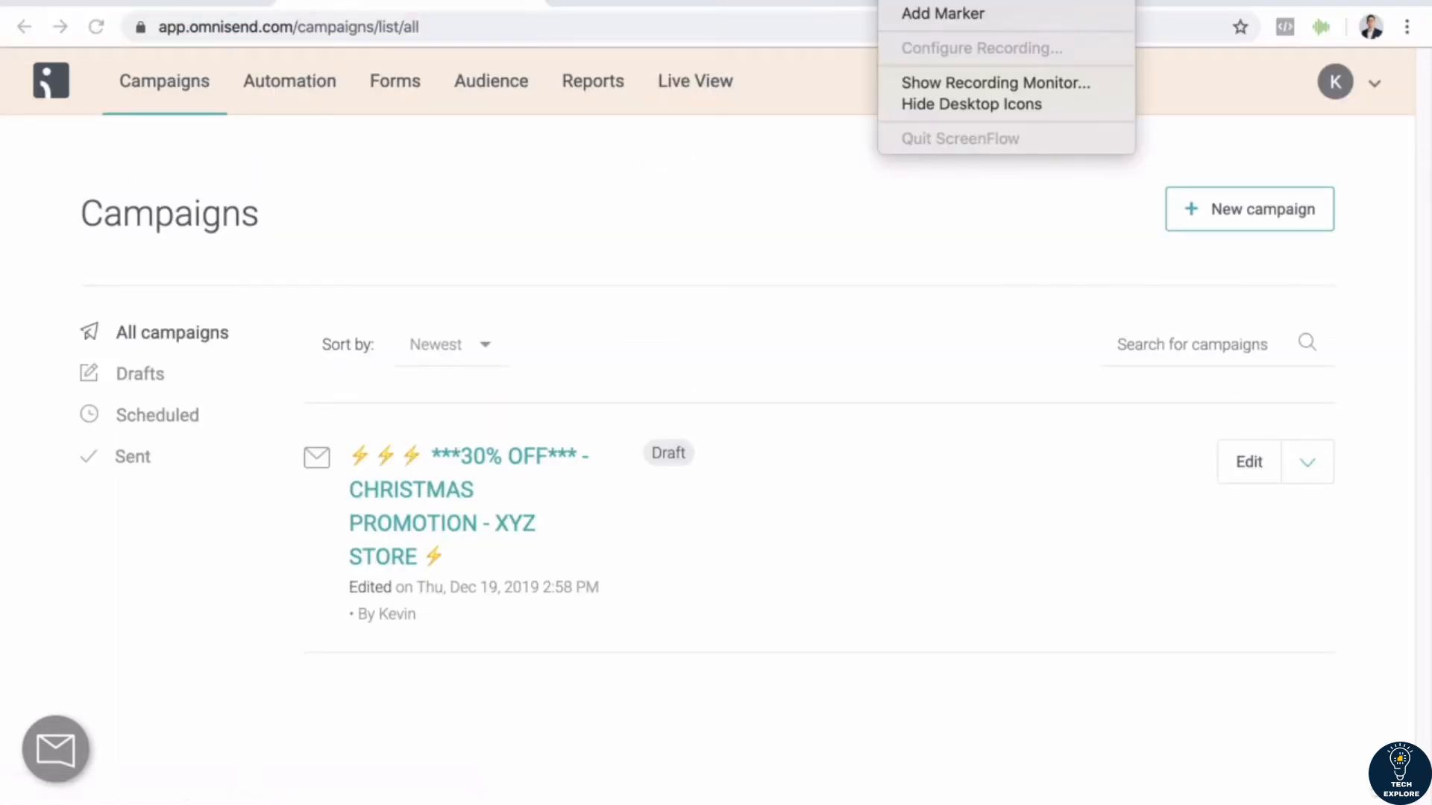
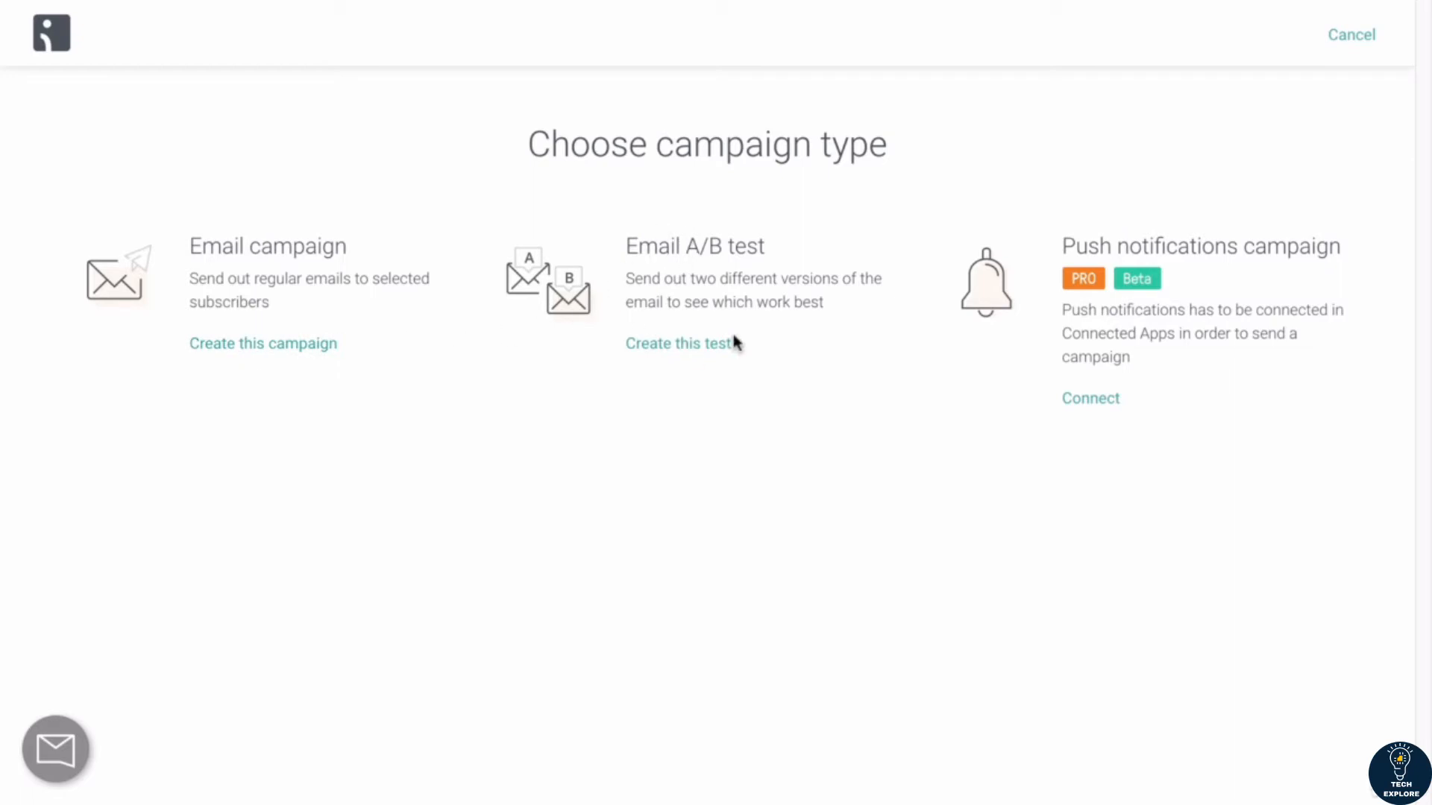
Step: Create an email A/B test, check the sender's name variant, and select the email subject line as the element to test
{"action": "left_click", "coordinate": [673, 348]}
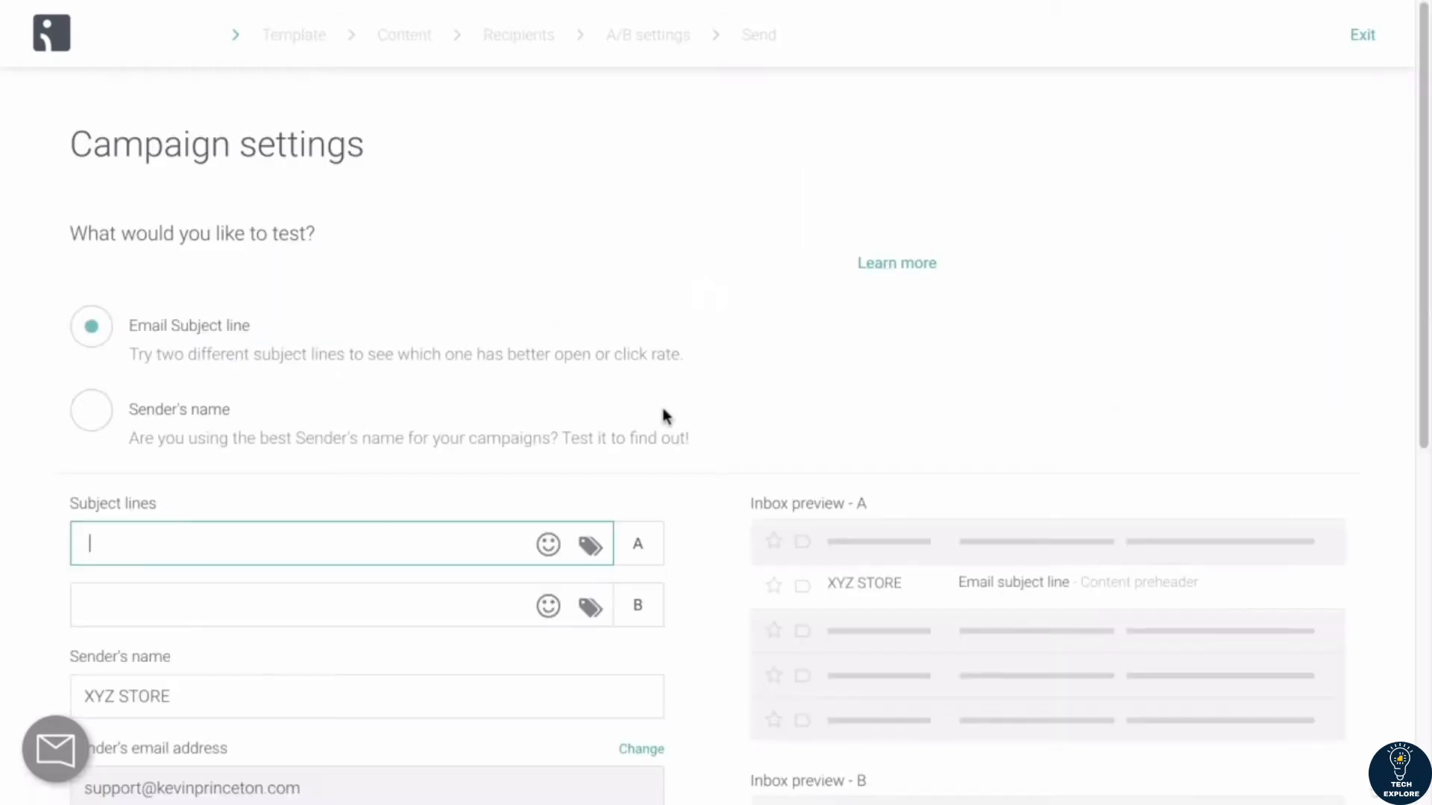
{"action": "scroll", "coordinate": [393, 382], "scroll_direction": "down", "scroll_amount": 1}
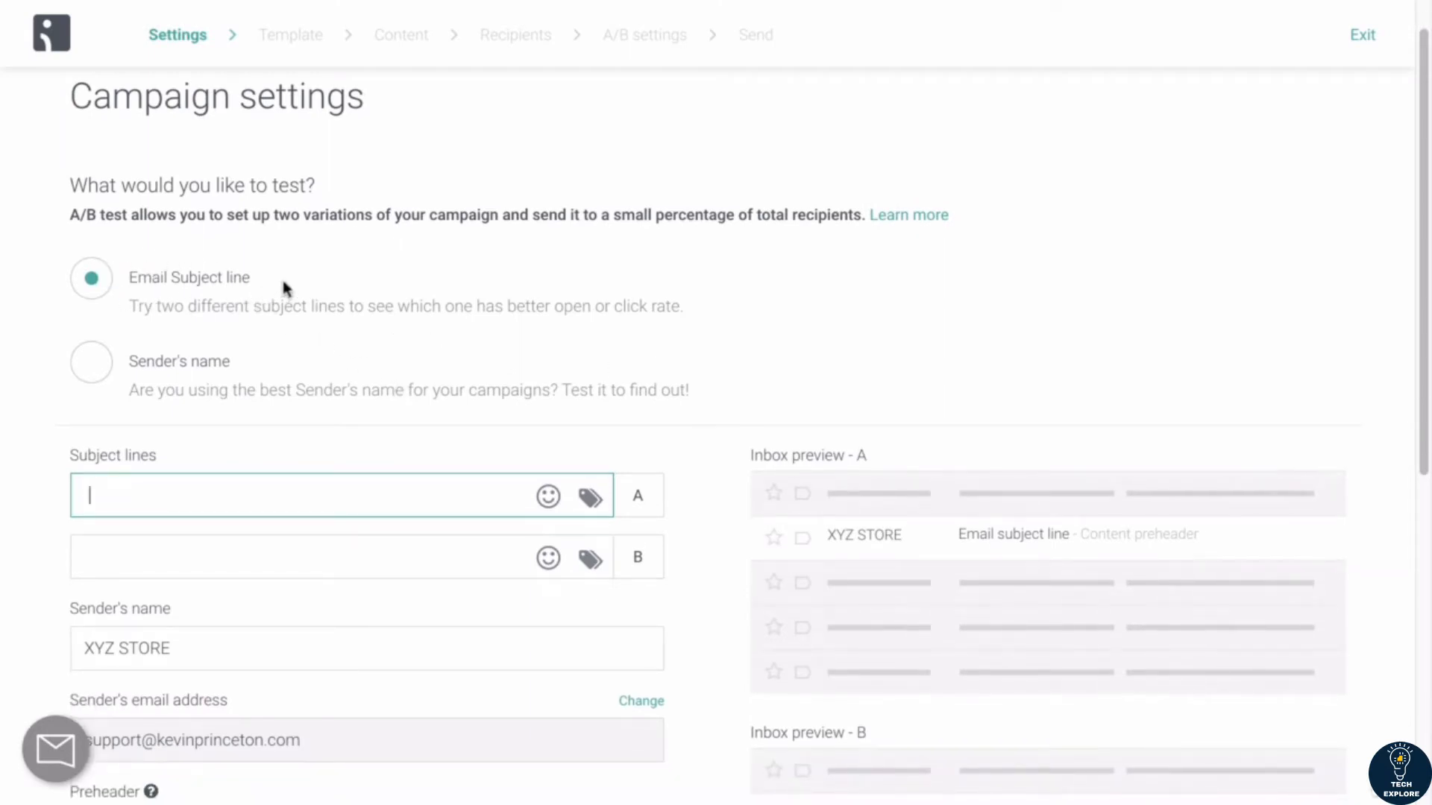
{"action": "left_click", "coordinate": [91, 372]}
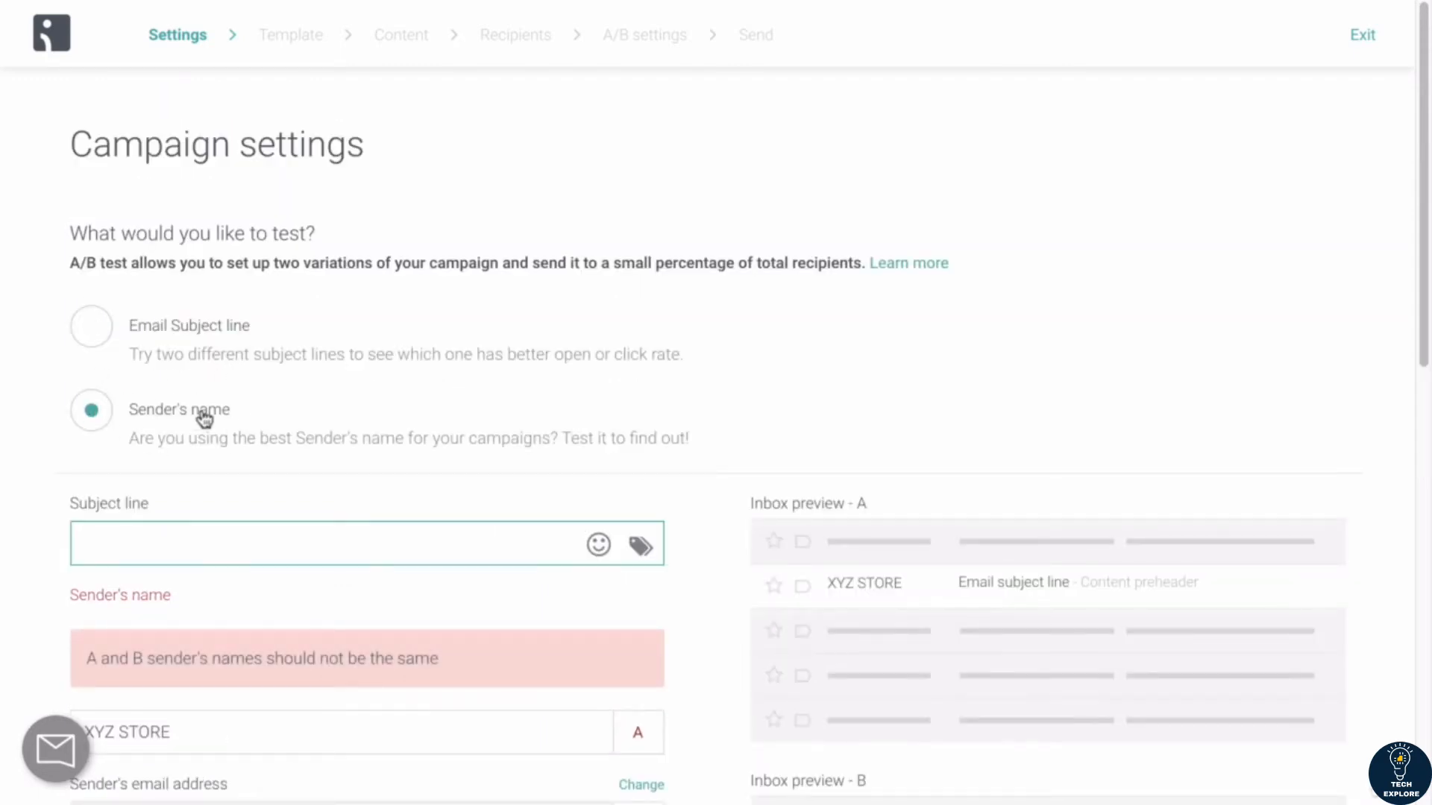
{"action": "scroll", "coordinate": [201, 387], "scroll_direction": "down", "scroll_amount": 1}
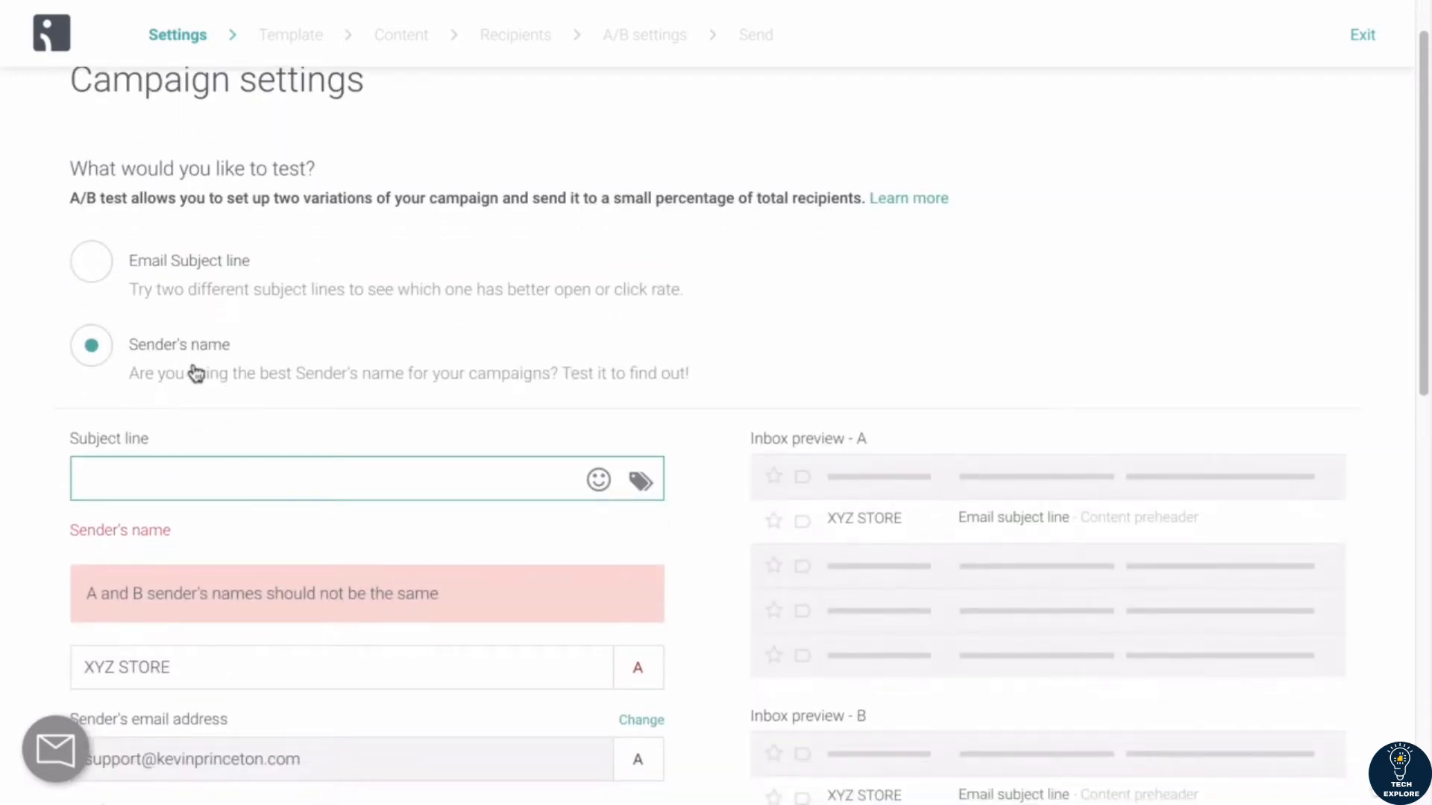
{"action": "left_click", "coordinate": [99, 273]}
Step: Examine the A/B test settings: the two subject lines, sender details, preheader, campaign name, language and inbox previews
{"action": "scroll", "coordinate": [173, 354], "scroll_direction": "down", "scroll_amount": 1}
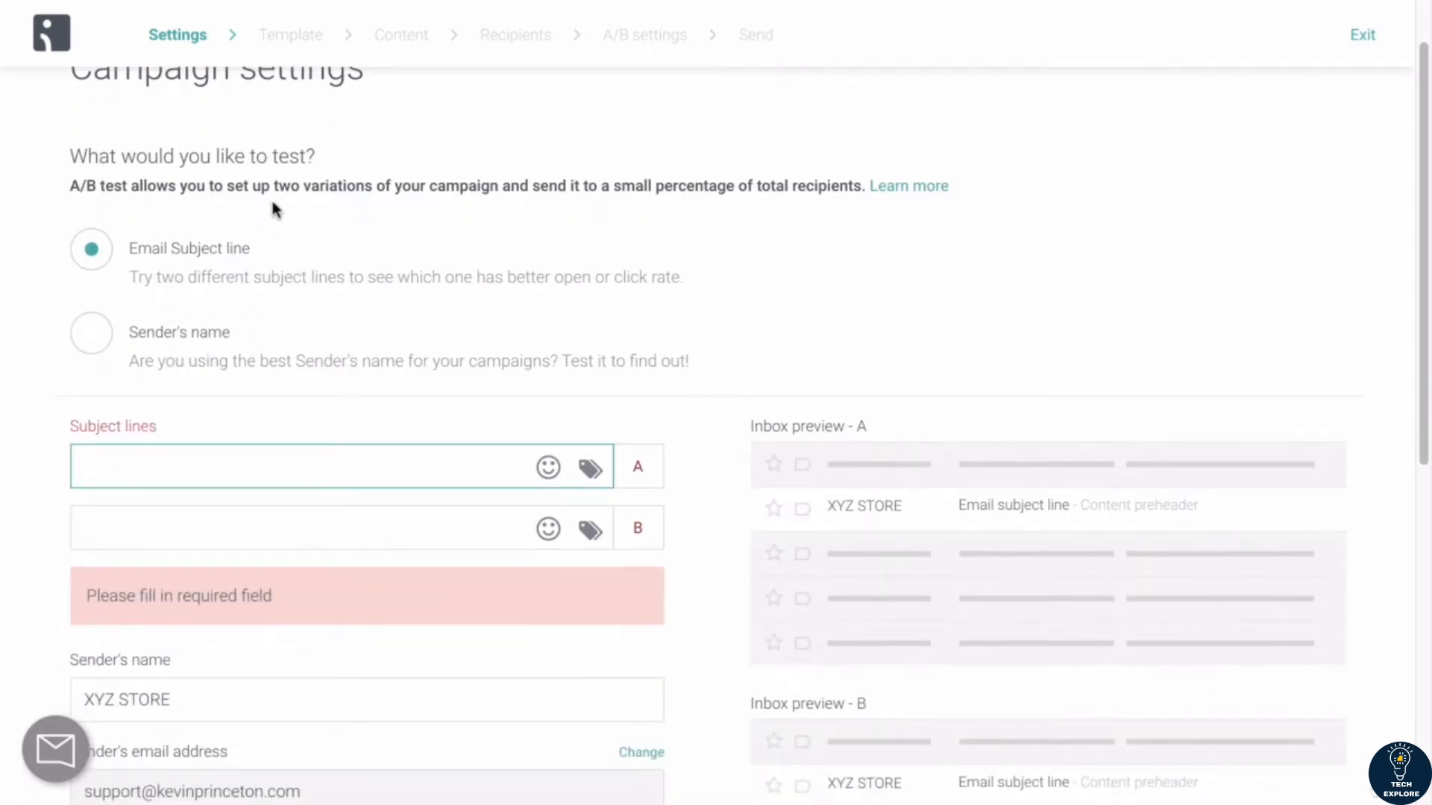
{"action": "scroll", "coordinate": [271, 199], "scroll_direction": "down", "scroll_amount": 2}
{"action": "scroll", "coordinate": [269, 226], "scroll_direction": "down", "scroll_amount": 1}
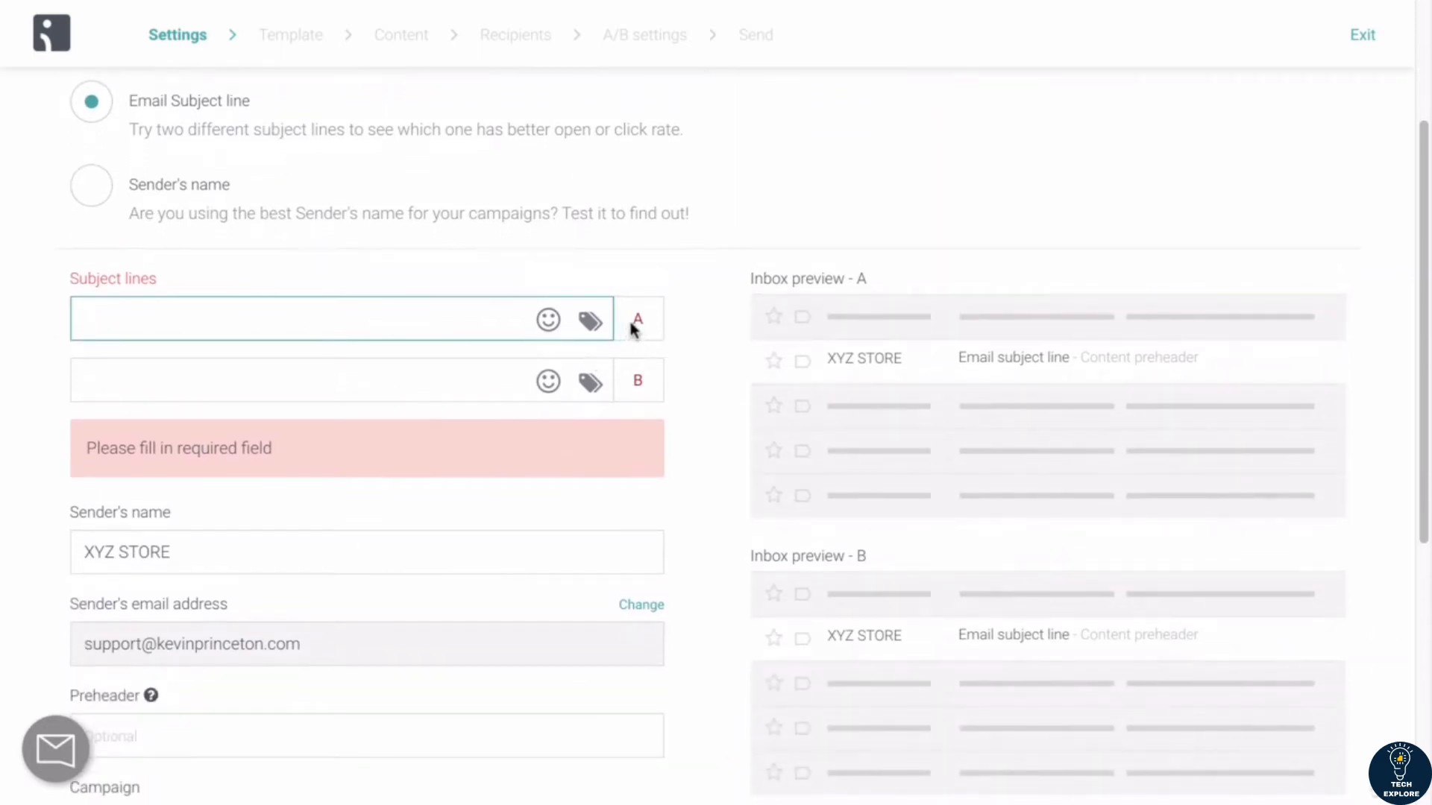
{"action": "left_click", "coordinate": [271, 387]}
{"action": "left_click", "coordinate": [255, 324]}
{"action": "left_click", "coordinate": [239, 373]}
{"action": "left_click", "coordinate": [234, 321]}
{"action": "left_click", "coordinate": [217, 384]}
{"action": "scroll", "coordinate": [217, 387], "scroll_direction": "down", "scroll_amount": 3}
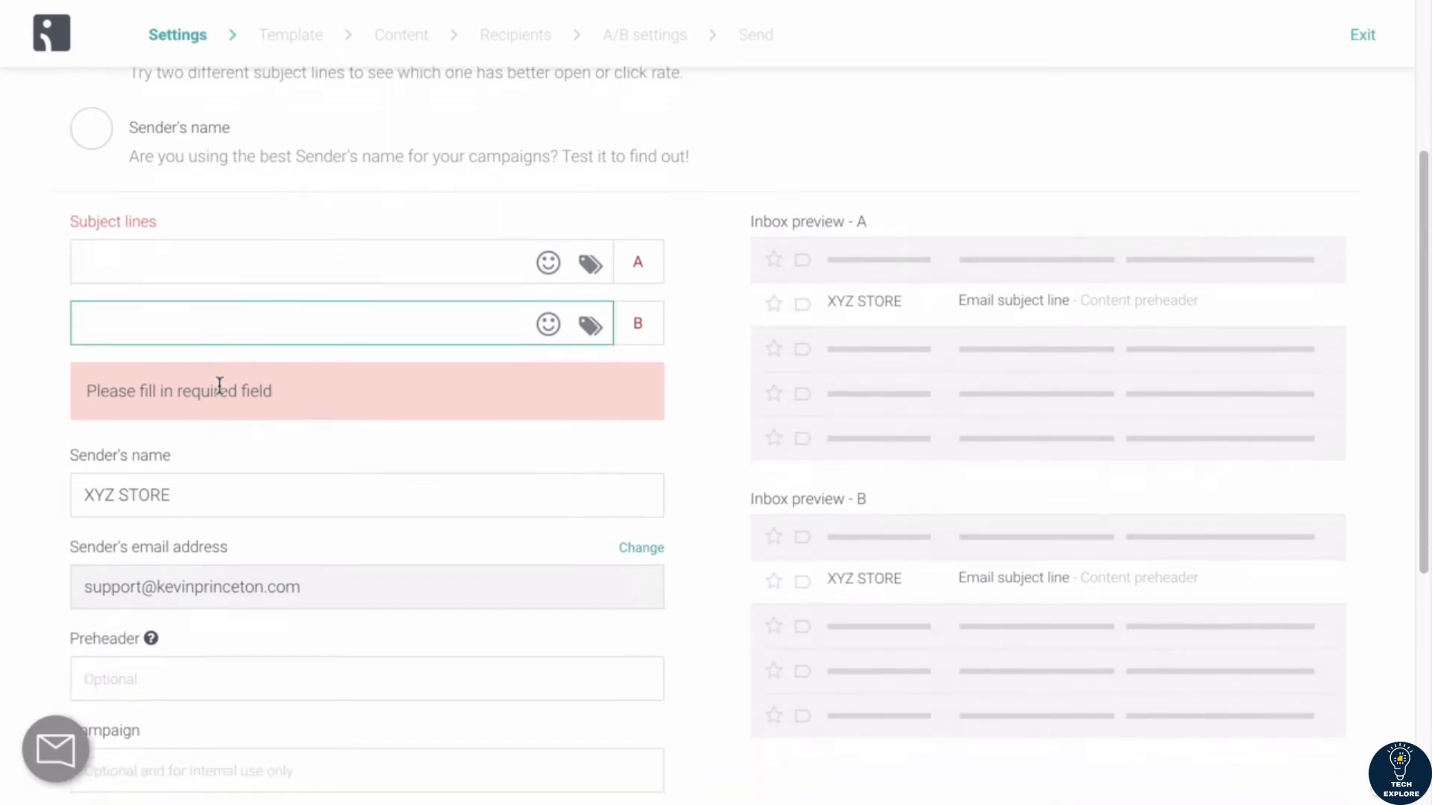
{"action": "scroll", "coordinate": [142, 358], "scroll_direction": "down", "scroll_amount": 3}
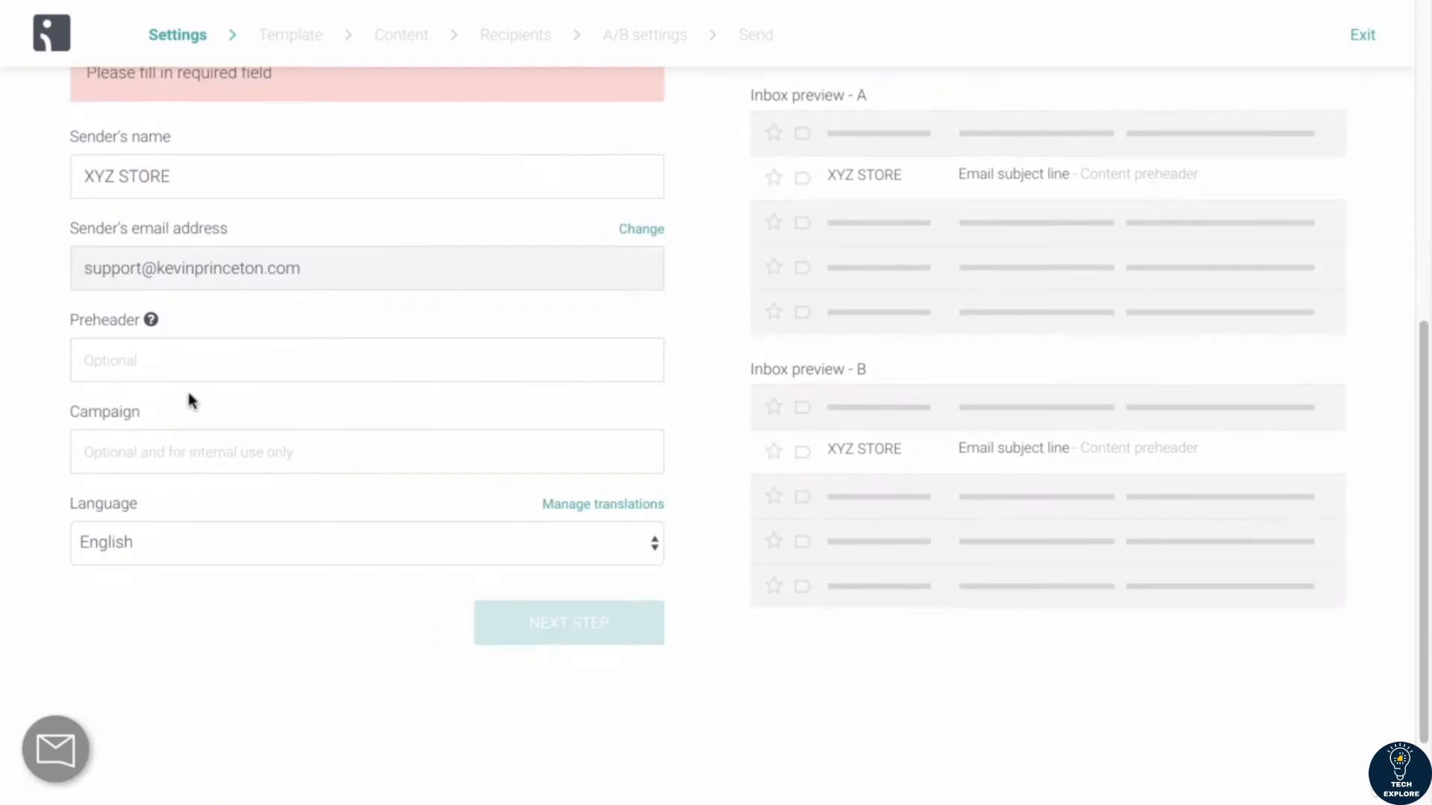
{"action": "scroll", "coordinate": [189, 397], "scroll_direction": "up", "scroll_amount": 3}
{"action": "scroll", "coordinate": [189, 394], "scroll_direction": "up", "scroll_amount": 1}
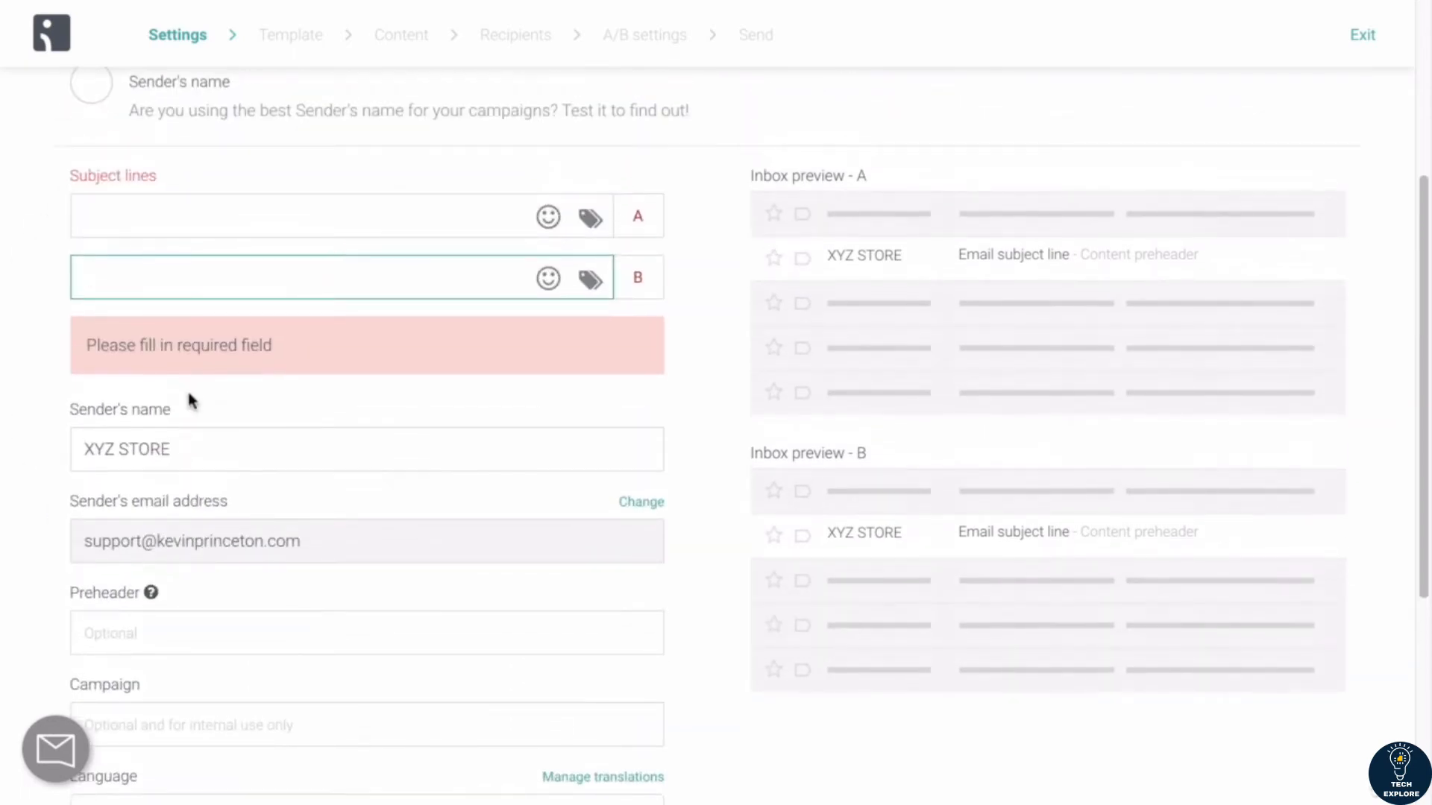
{"action": "scroll", "coordinate": [188, 401], "scroll_direction": "up", "scroll_amount": 4}
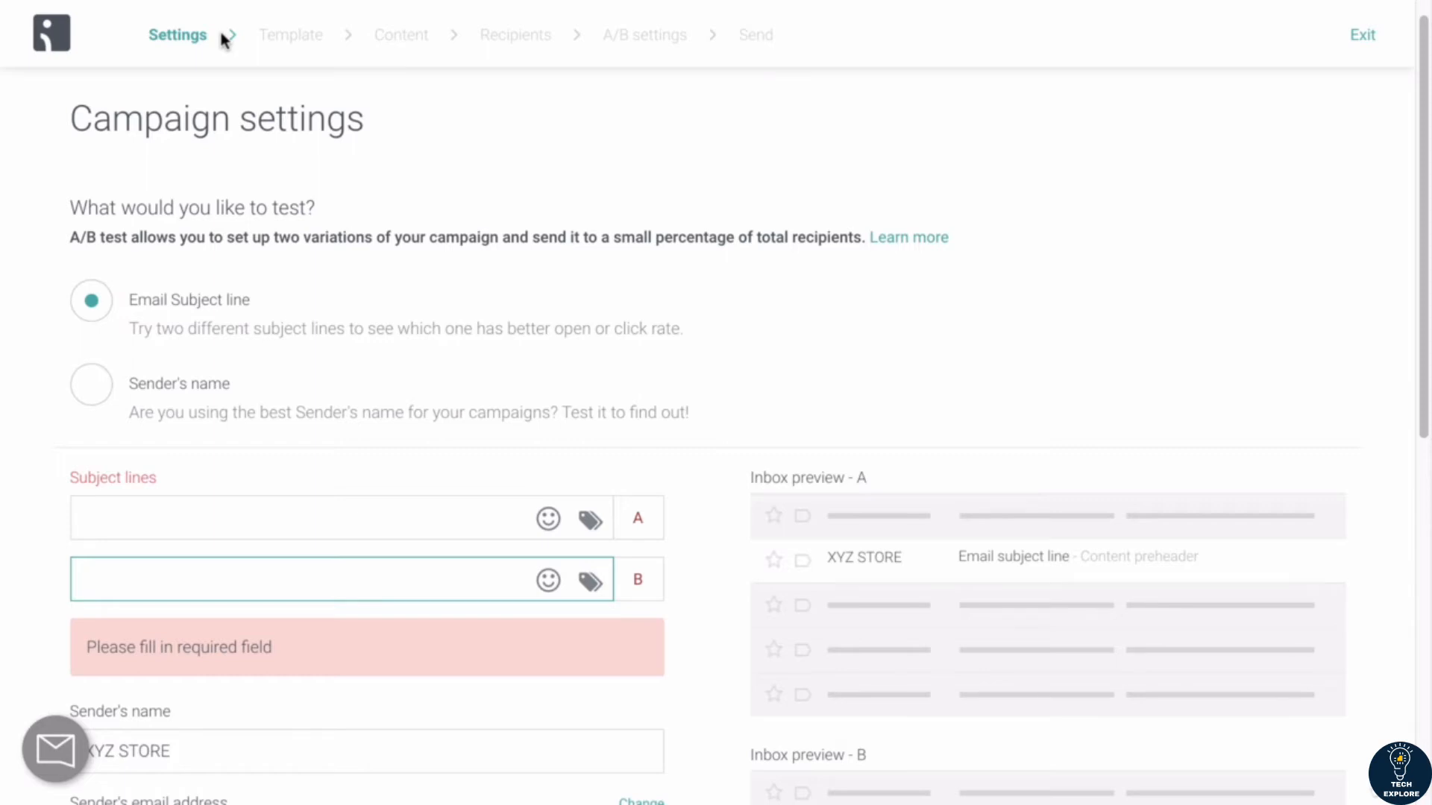
Step: Begin subject line A with three lightning bolt emojis
{"action": "scroll", "coordinate": [115, 441], "scroll_direction": "down", "scroll_amount": 1}
{"action": "left_click", "coordinate": [127, 428]}
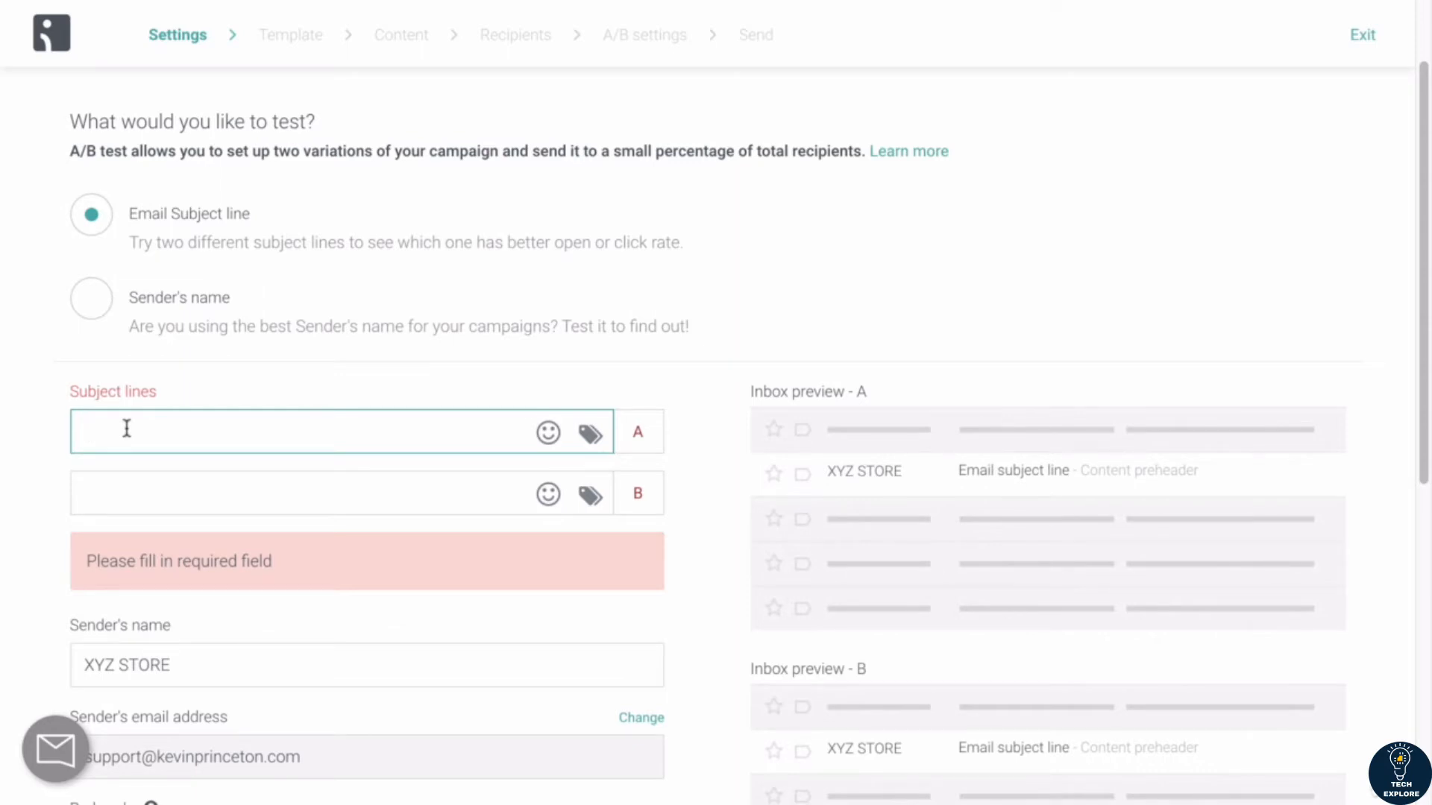
{"action": "key", "text": "ctrl+super+space"}
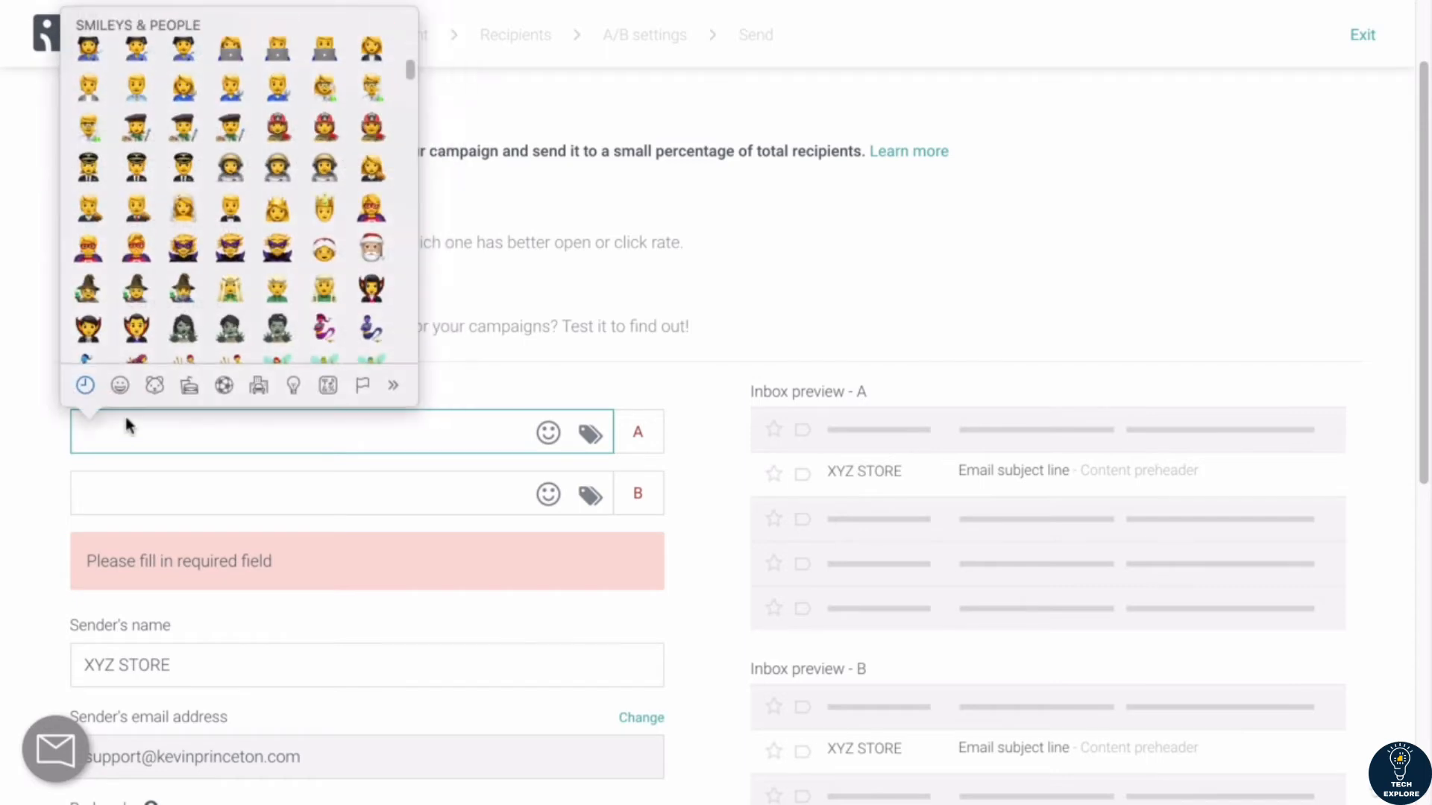
{"action": "scroll", "coordinate": [112, 209], "scroll_direction": "up", "scroll_amount": 5}
{"action": "left_click", "coordinate": [90, 97]}
{"action": "left_click_drag", "start_coordinate": [121, 431], "coordinate": [75, 432]}
{"action": "key", "text": "super+c"}
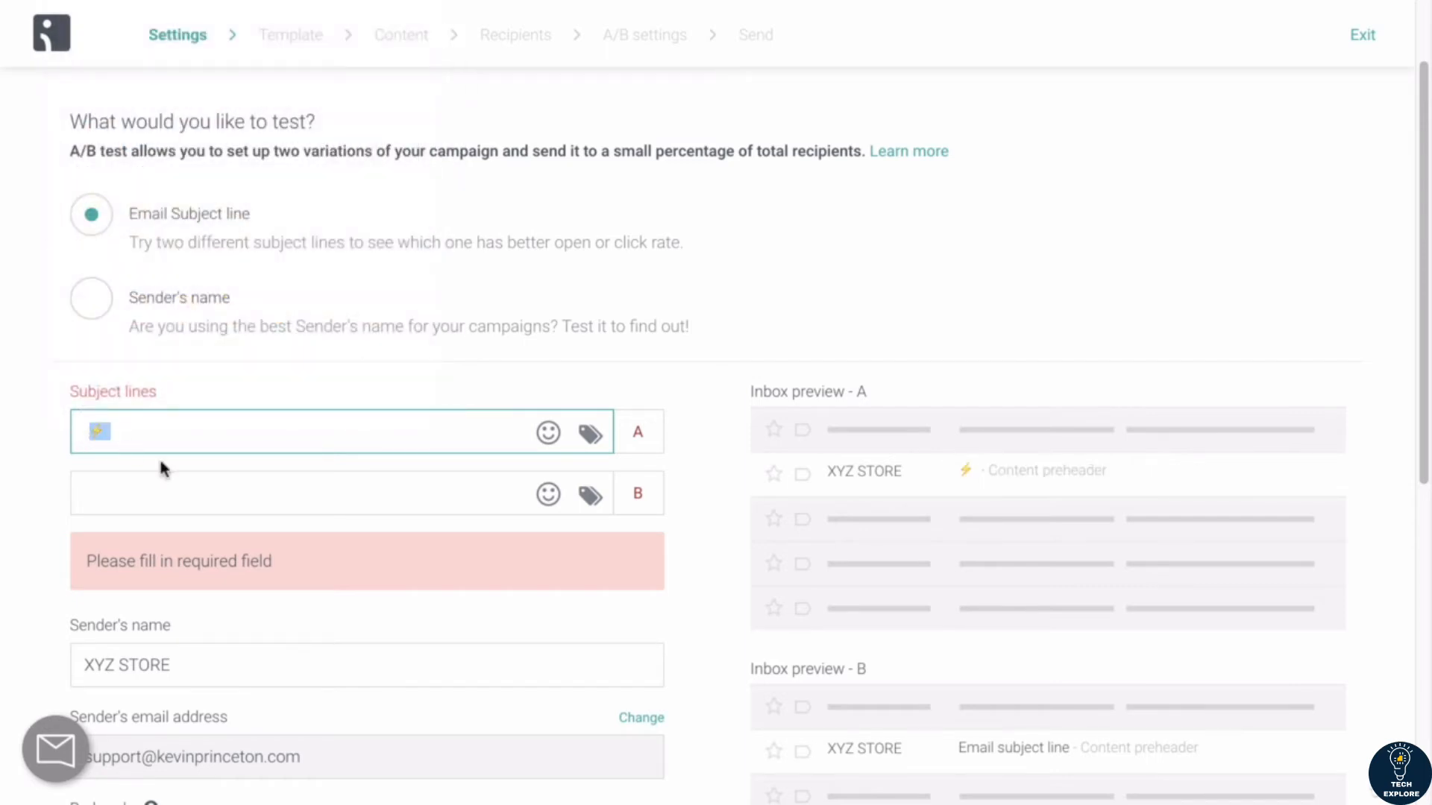
{"action": "left_click", "coordinate": [140, 436]}
{"action": "key", "text": "super+v"}
{"action": "key", "text": "super+v"}
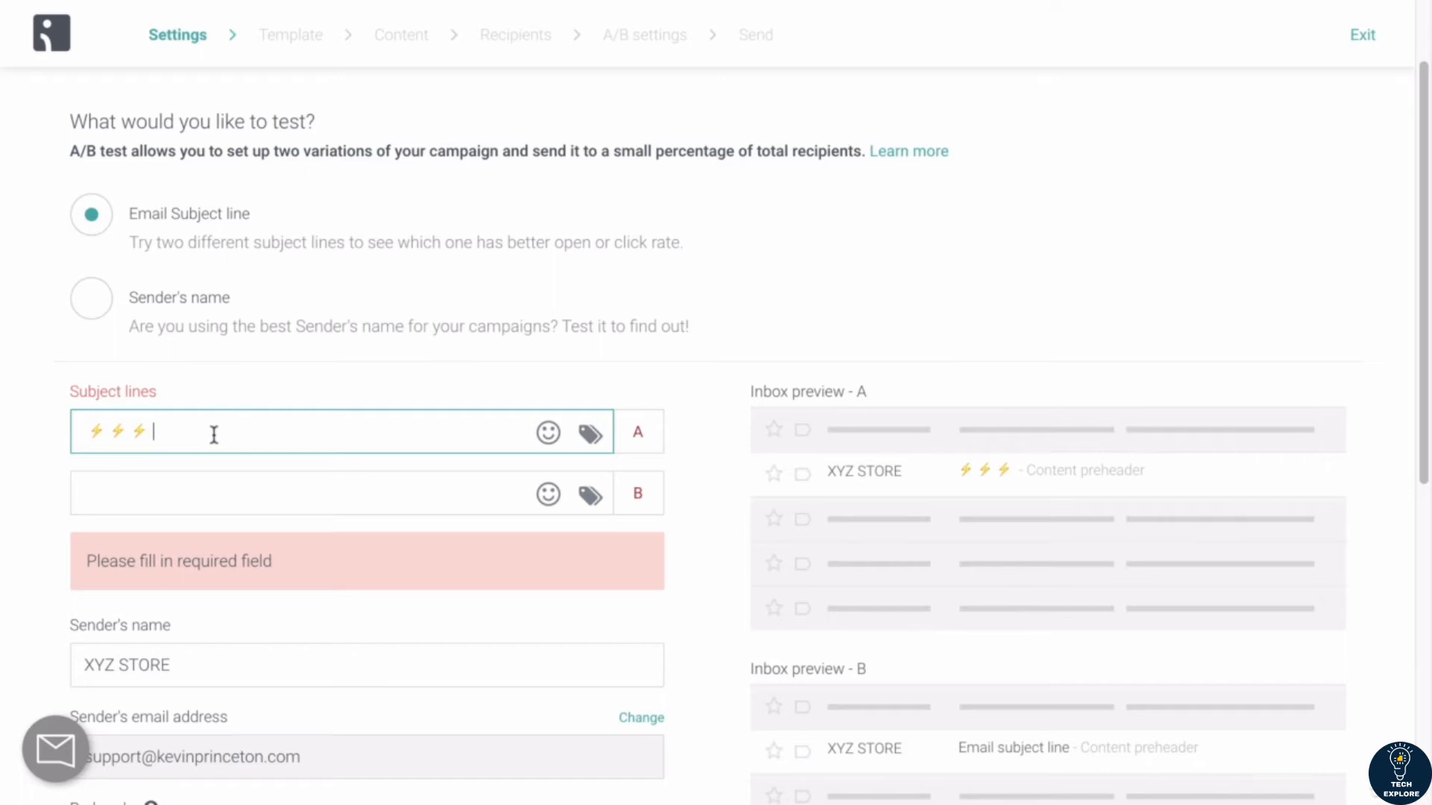
Step: Complete subject line A with "30% OFF - Christmas Promotion - XYZ STORE" and two closing lightning bolt emojis
{"action": "type", "text": "30% OFF - Christmas Promotion "}
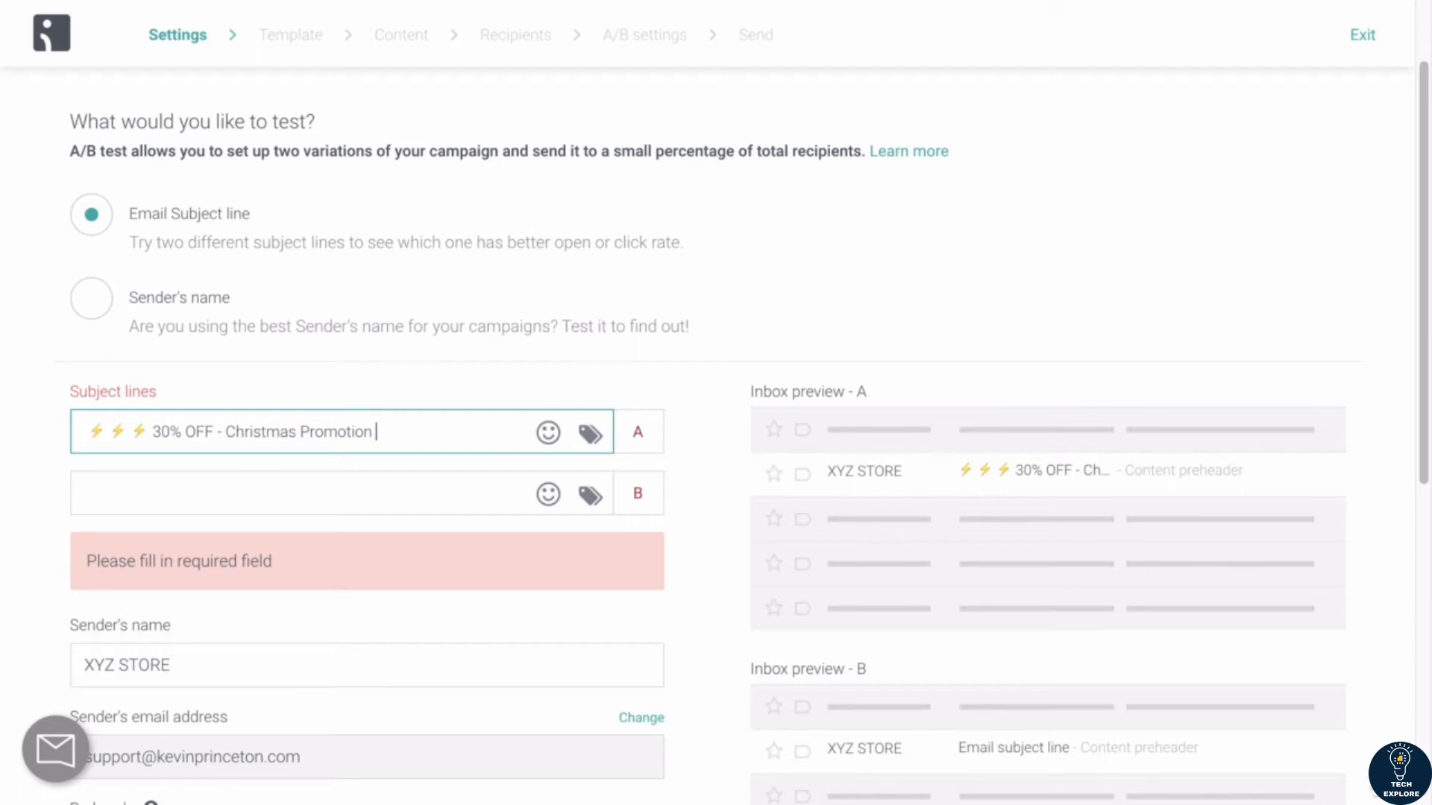
{"action": "type", "text": "- XYZ STORE"}
{"action": "key", "text": "ctrl+super+space"}
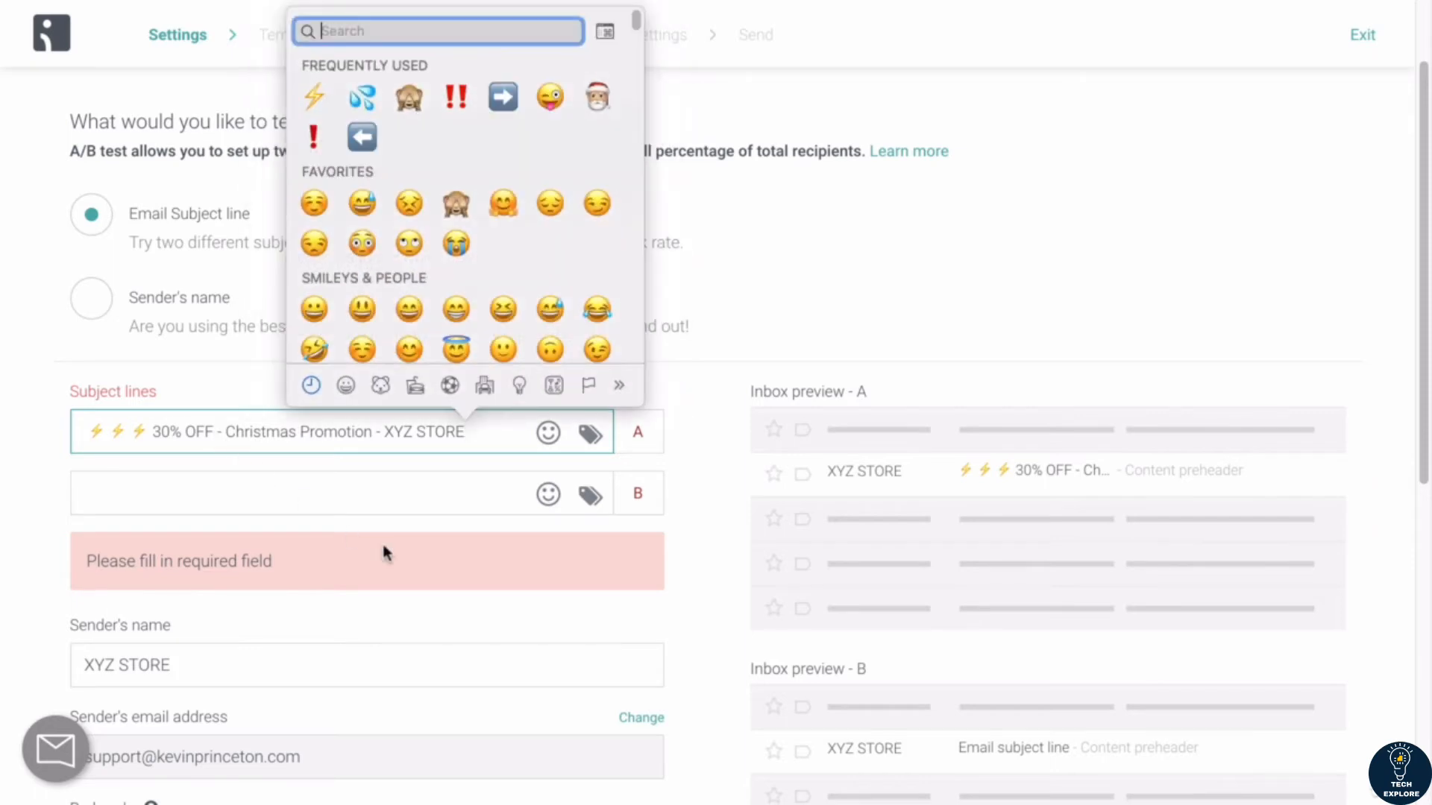
{"action": "left_click", "coordinate": [483, 430]}
{"action": "left_click", "coordinate": [482, 443]}
{"action": "key", "text": "super+v"}
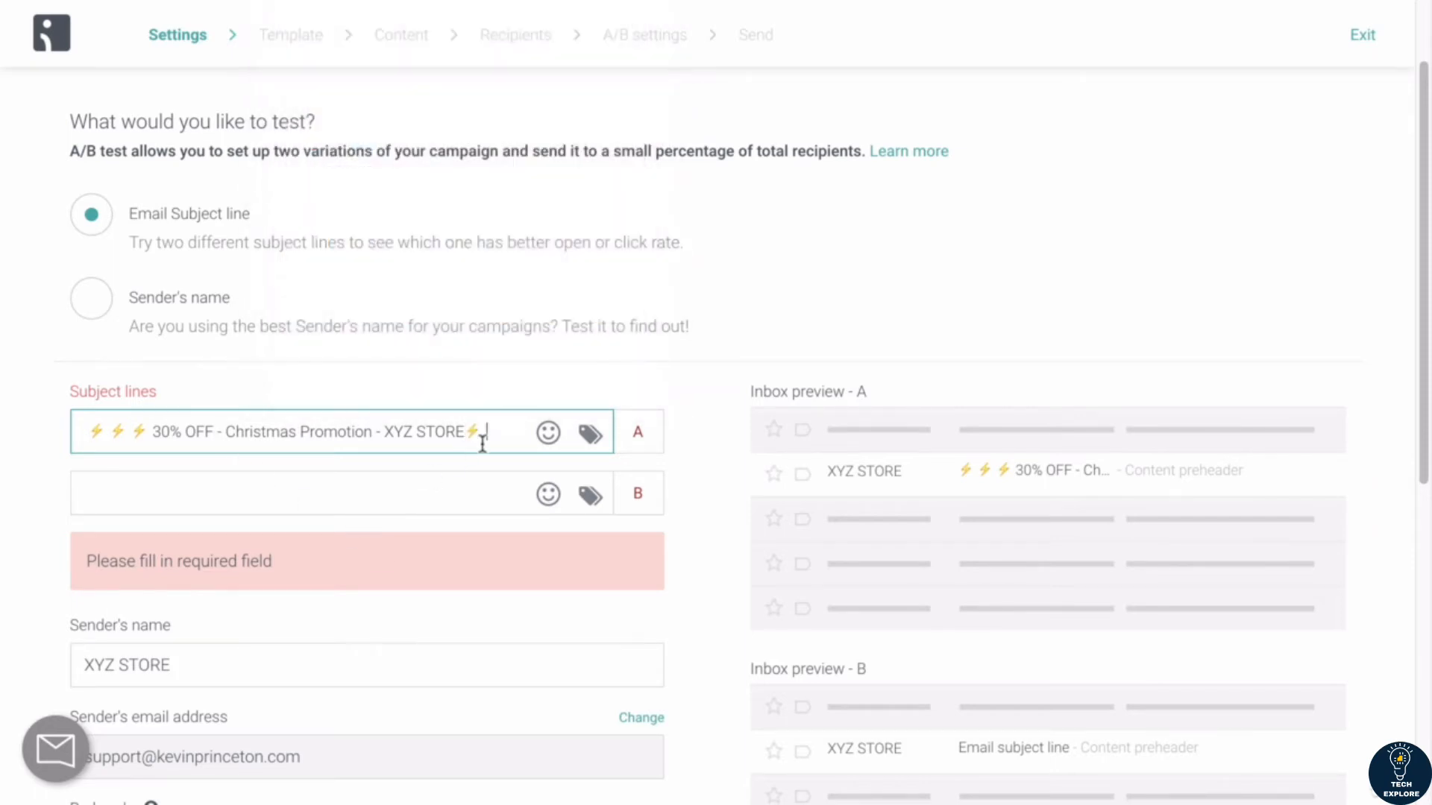
{"action": "key", "text": "super+v"}
{"action": "key", "text": "super+v"}
{"action": "key", "text": "BackSpace"}
Step: Begin subject line B with three Santa Claus emojis
{"action": "left_click", "coordinate": [138, 497]}
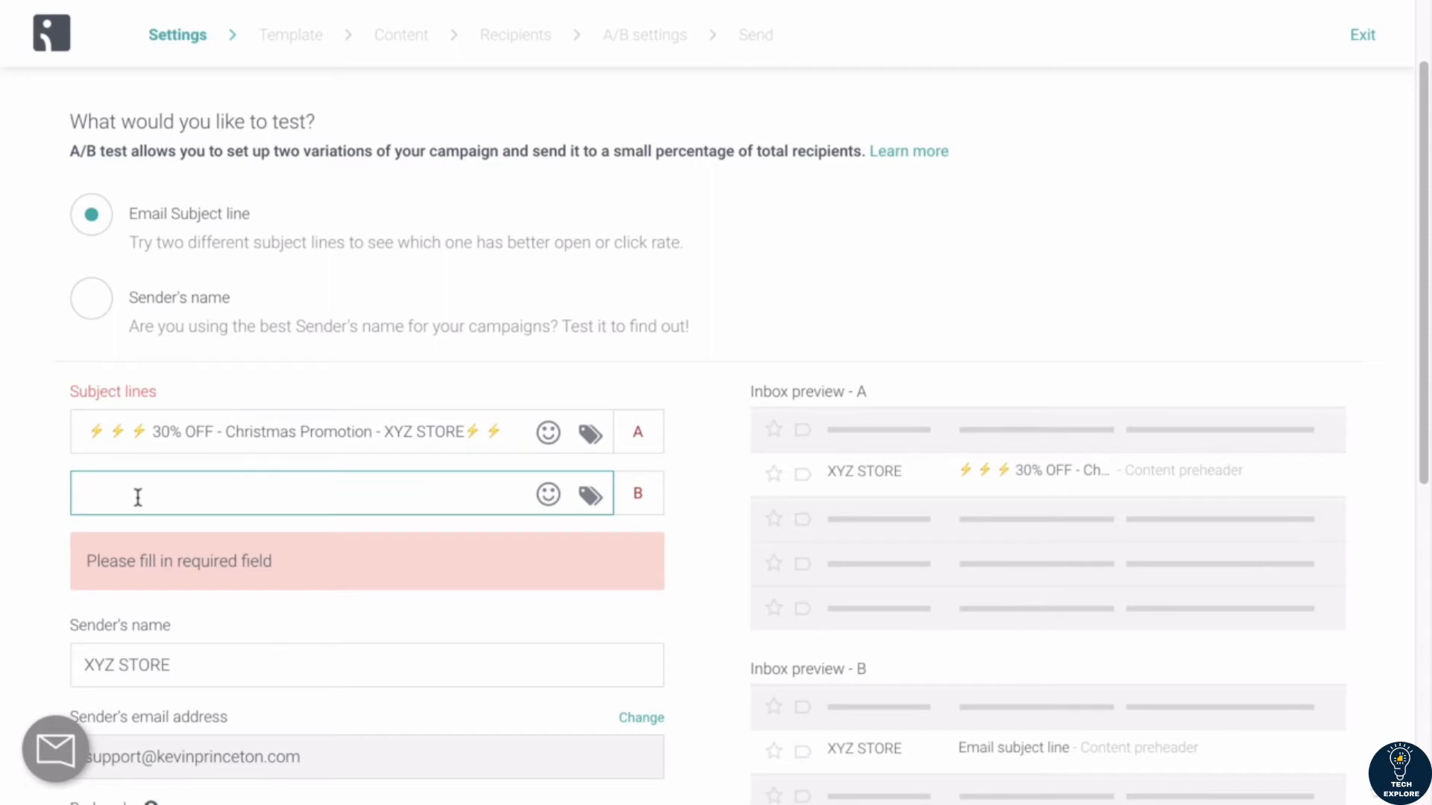
{"action": "key", "text": "ctrl+super+space"}
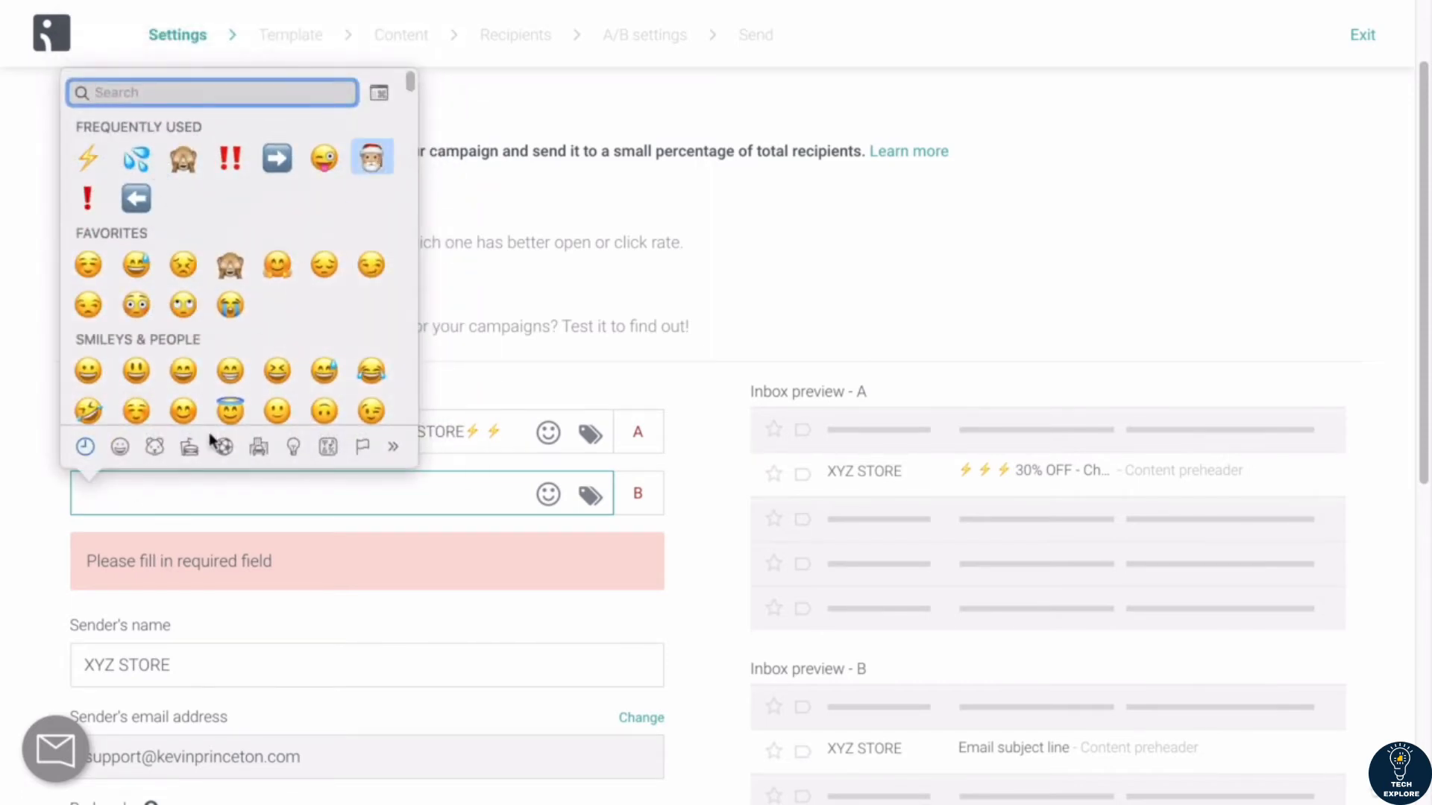
{"action": "left_click", "coordinate": [371, 158]}
{"action": "left_click_drag", "start_coordinate": [110, 499], "coordinate": [80, 496]}
{"action": "key", "text": "super+c"}
{"action": "left_click", "coordinate": [128, 498]}
{"action": "key", "text": "super+v"}
{"action": "key", "text": "super+v"}
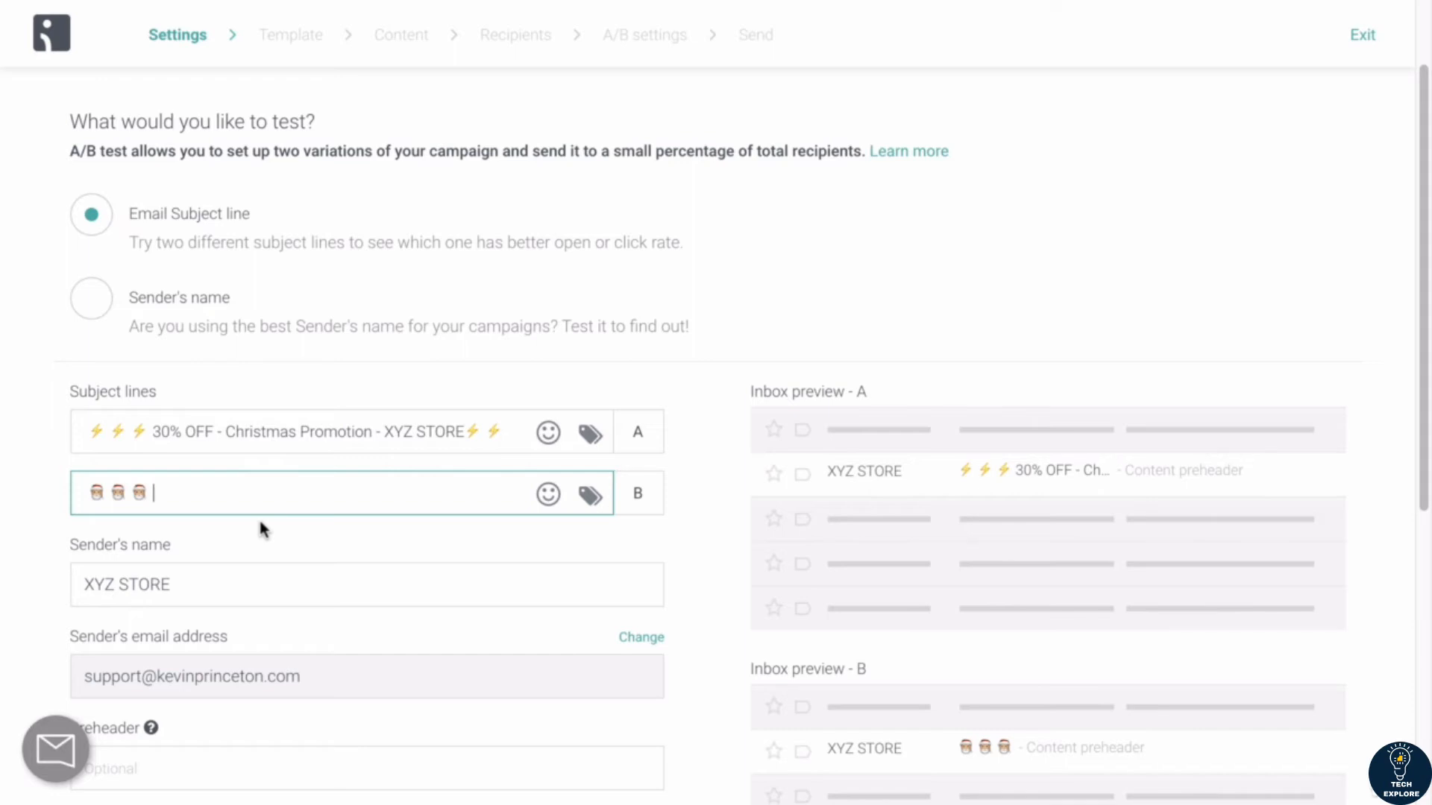
Step: Complete subject line B with the text "30% DISCOUNT NEXT 24 HOURS! HOLIDAY PROMO"
{"action": "type", "text": "30% DISCOUNT"}
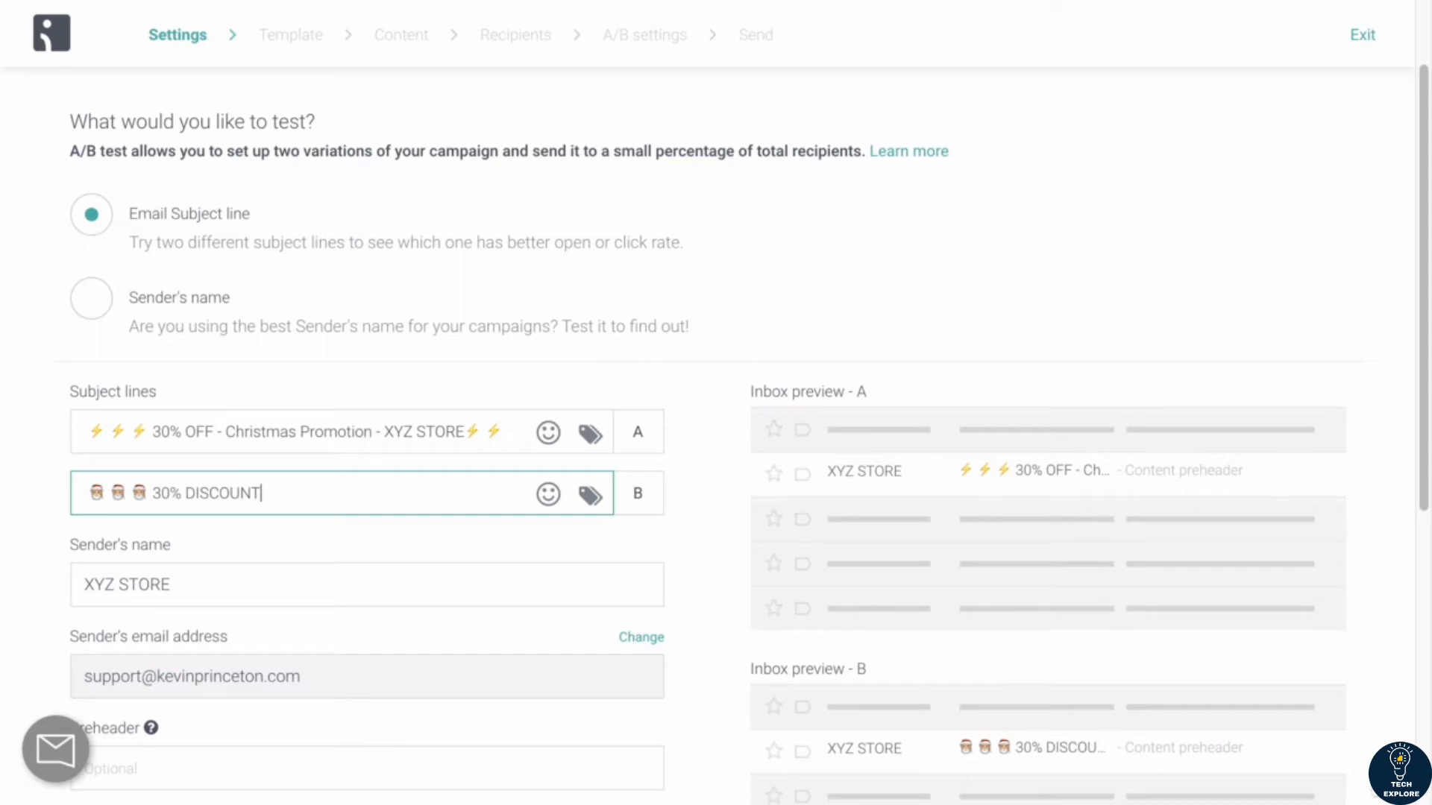
{"action": "type", "text": "ending"}
{"action": "key", "text": "BackSpace"}
{"action": "key", "text": "BackSpace"}
{"action": "key", "text": "BackSpace"}
{"action": "key", "text": "BackSpace"}
{"action": "key", "text": "BackSpace"}
{"action": "key", "text": "BackSpace"}
{"action": "type", "text": "NEXT 24 HOURS!"}
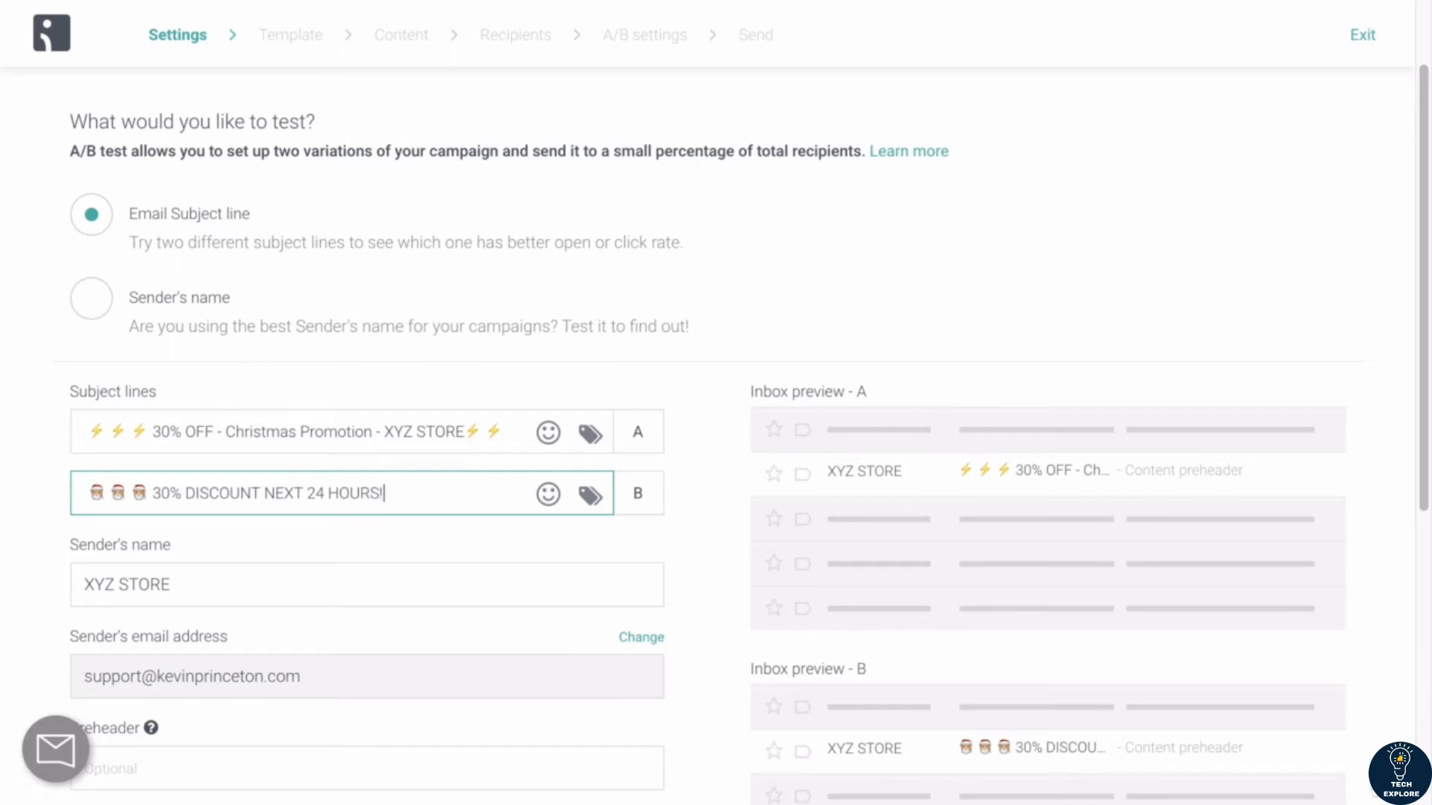
{"action": "type", "text": " HOLIDAY PROMO"}
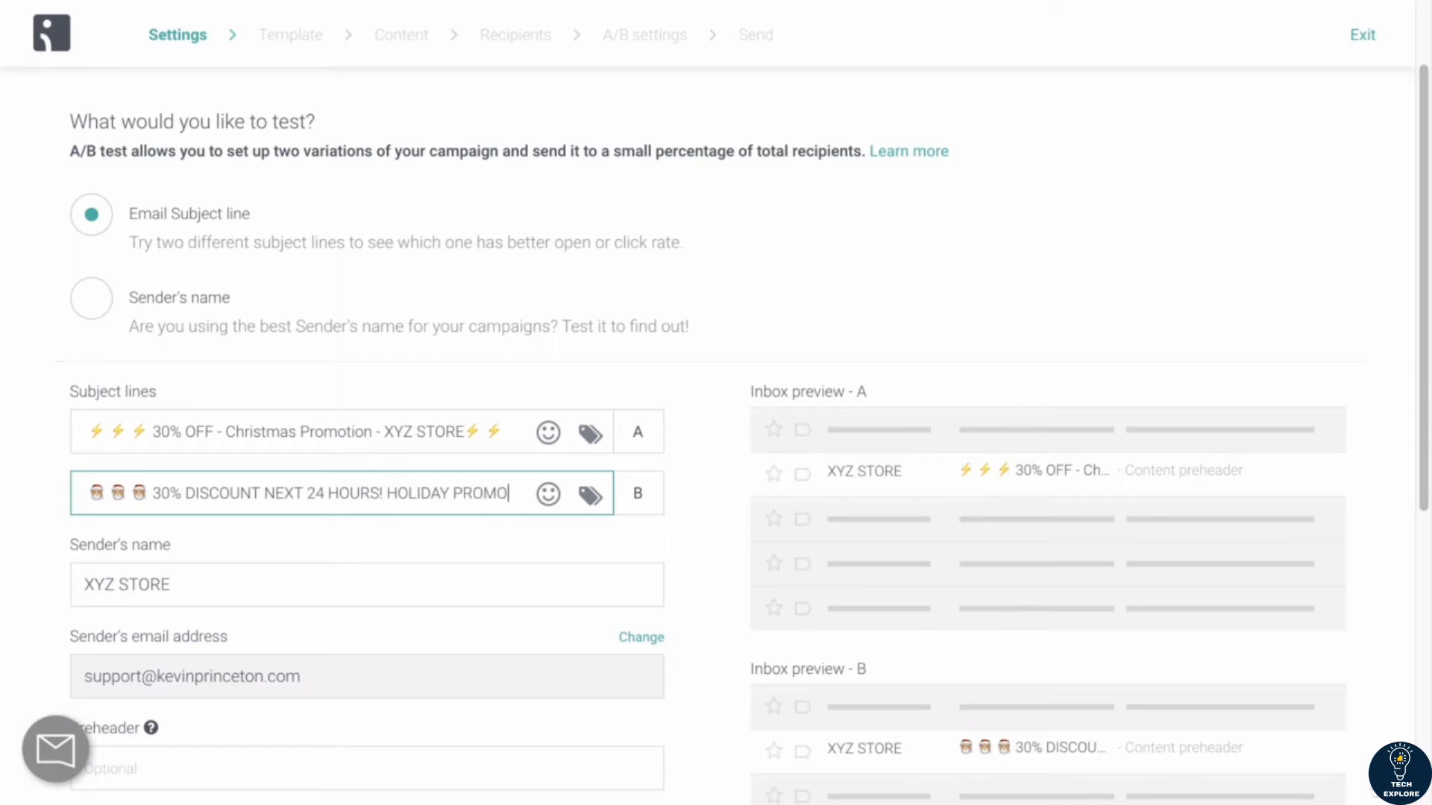
Step: Review the A/B test settings, comparing both subject lines with their inbox previews and checking the remaining optional fields
{"action": "scroll", "coordinate": [414, 530], "scroll_direction": "down", "scroll_amount": 1}
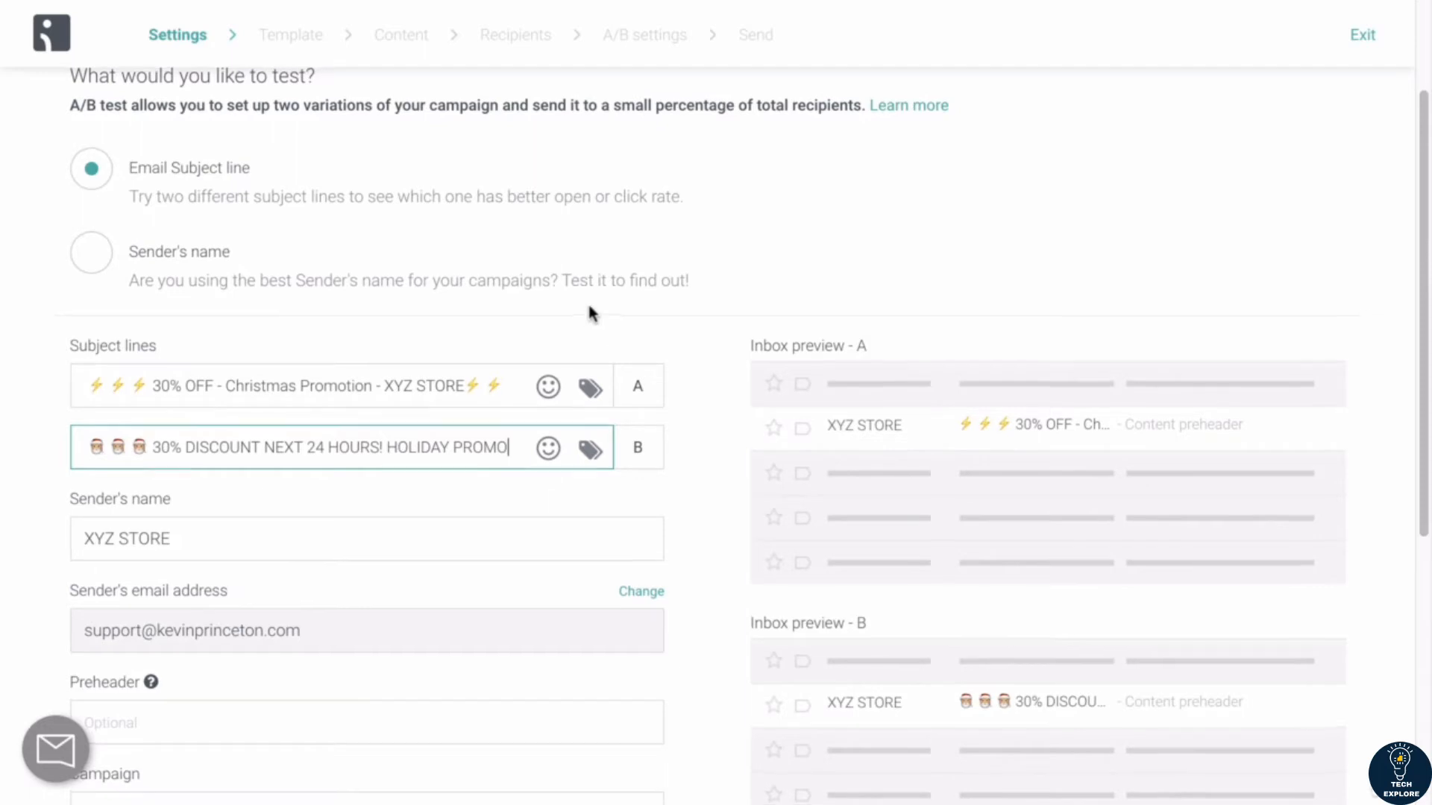
{"action": "scroll", "coordinate": [587, 314], "scroll_direction": "up", "scroll_amount": 3}
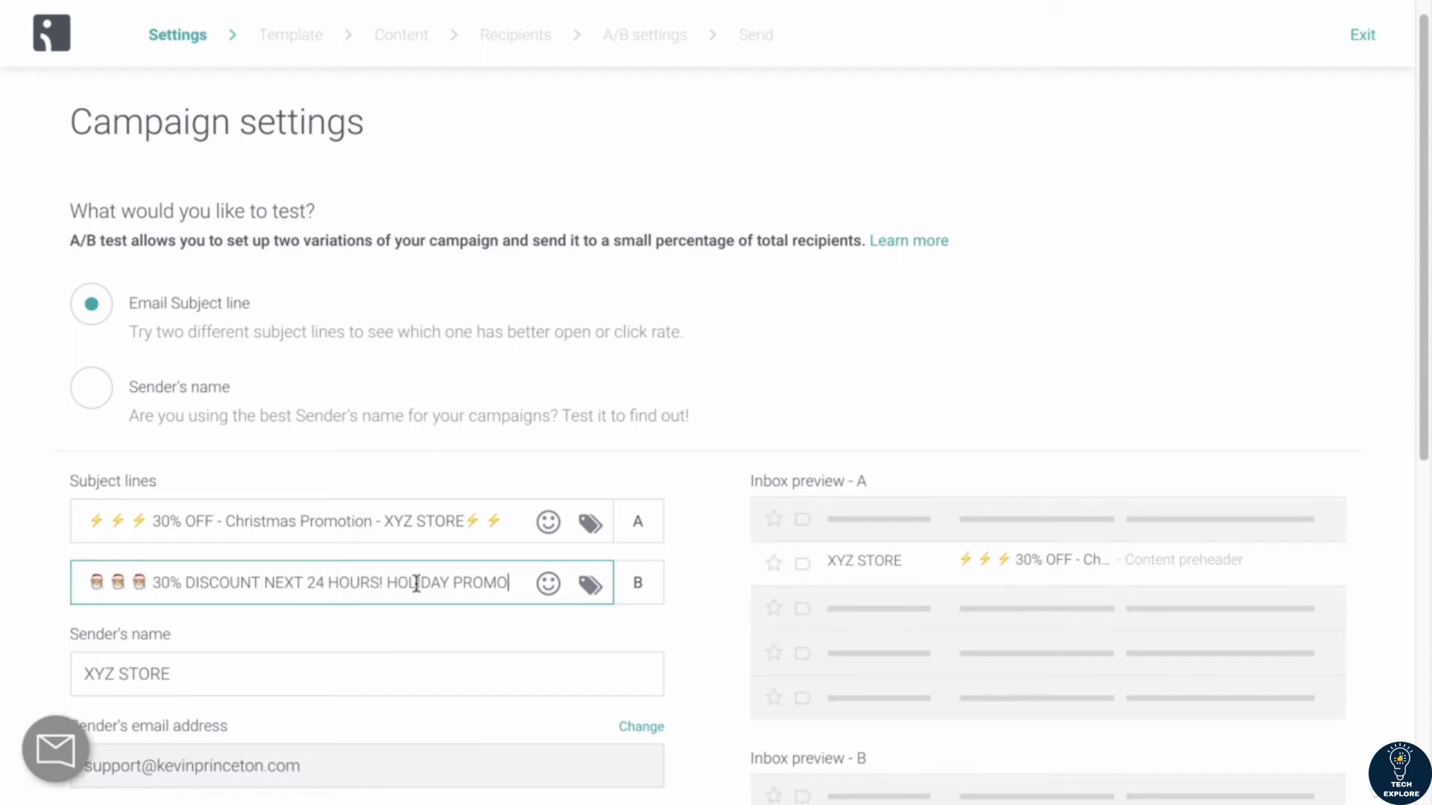
{"action": "scroll", "coordinate": [416, 584], "scroll_direction": "down", "scroll_amount": 1}
{"action": "scroll", "coordinate": [416, 584], "scroll_direction": "up", "scroll_amount": 1}
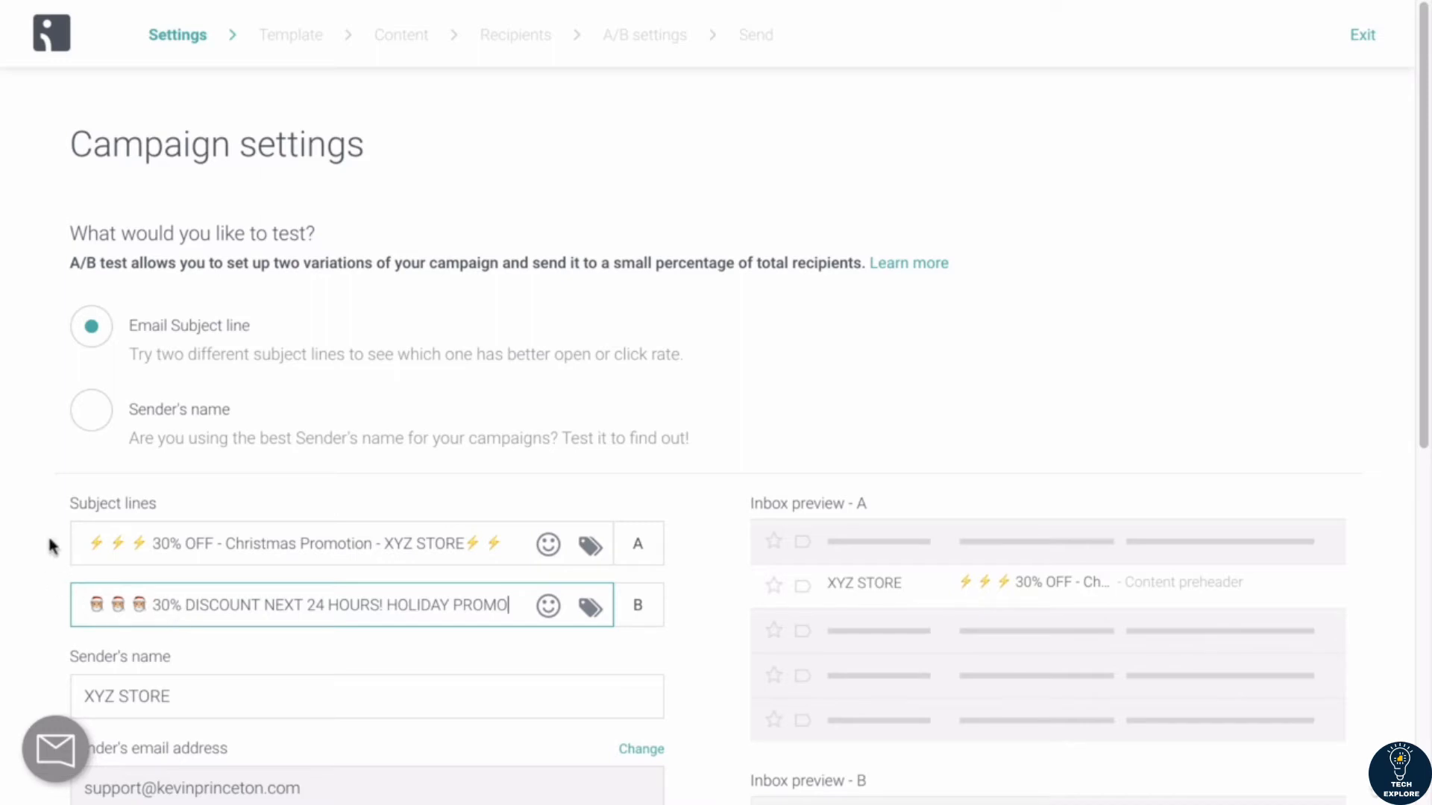
{"action": "scroll", "coordinate": [160, 607], "scroll_direction": "down", "scroll_amount": 1}
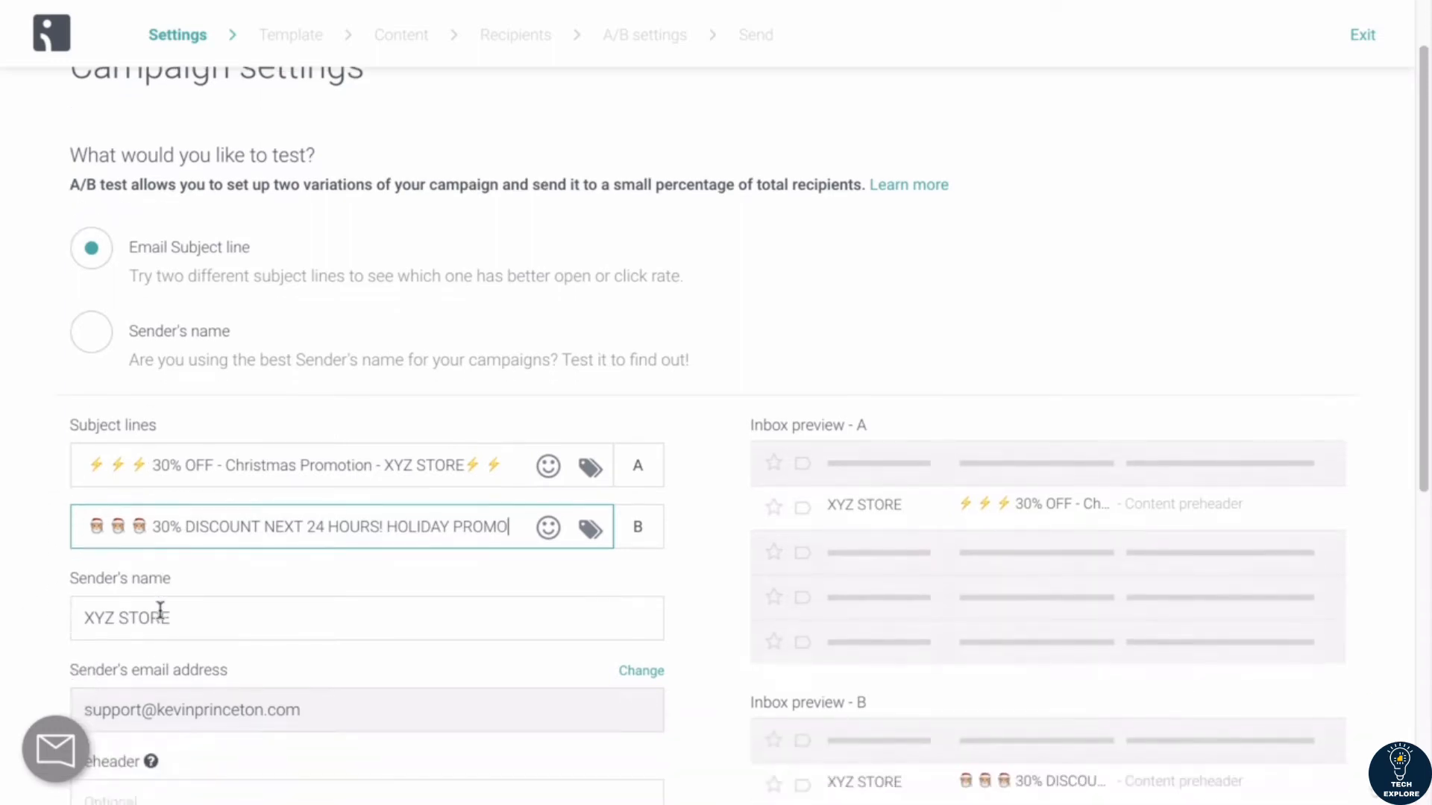
{"action": "scroll", "coordinate": [160, 610], "scroll_direction": "down", "scroll_amount": 5}
{"action": "scroll", "coordinate": [161, 613], "scroll_direction": "up", "scroll_amount": 2}
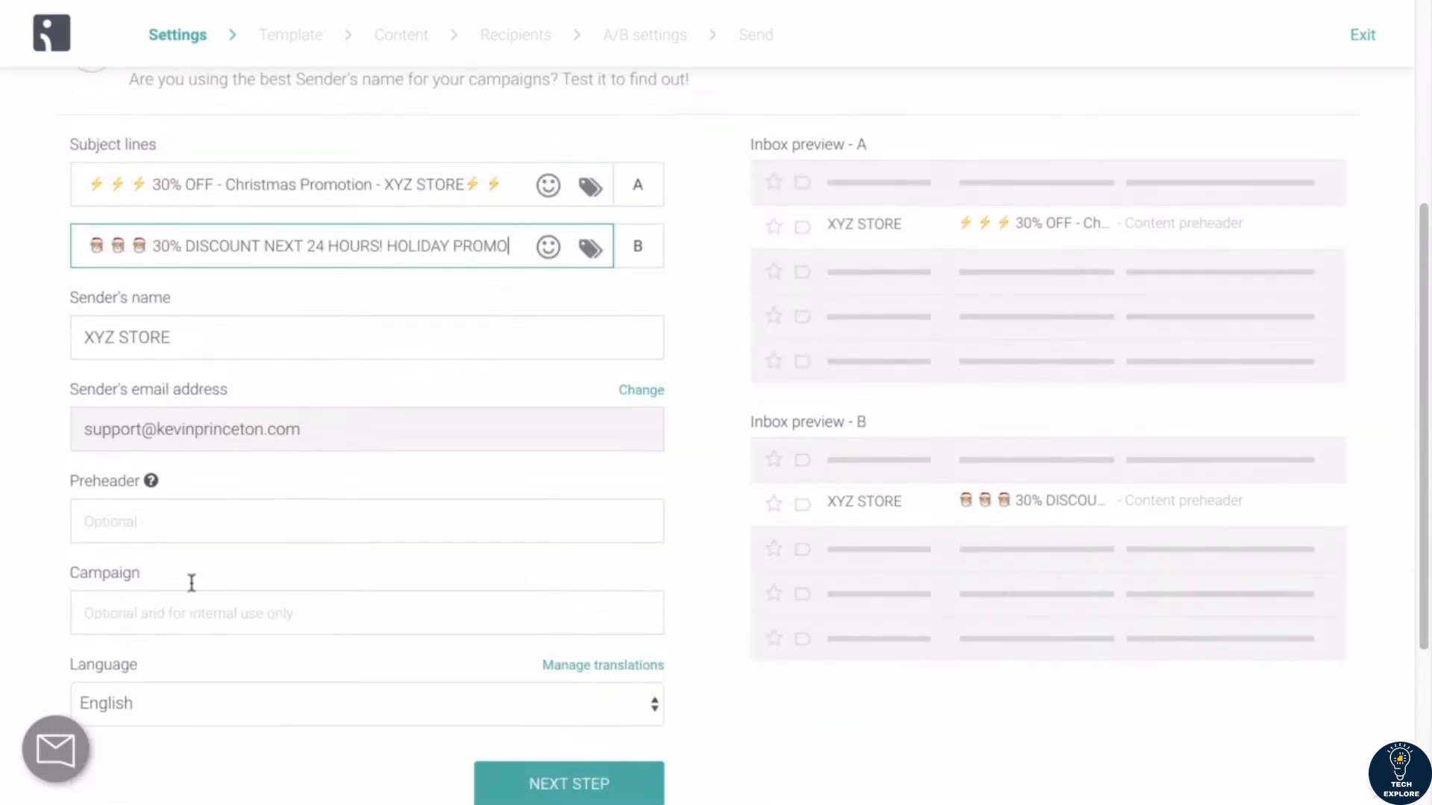
{"action": "scroll", "coordinate": [627, 607], "scroll_direction": "down", "scroll_amount": 2}
{"action": "scroll", "coordinate": [655, 522], "scroll_direction": "up", "scroll_amount": 1}
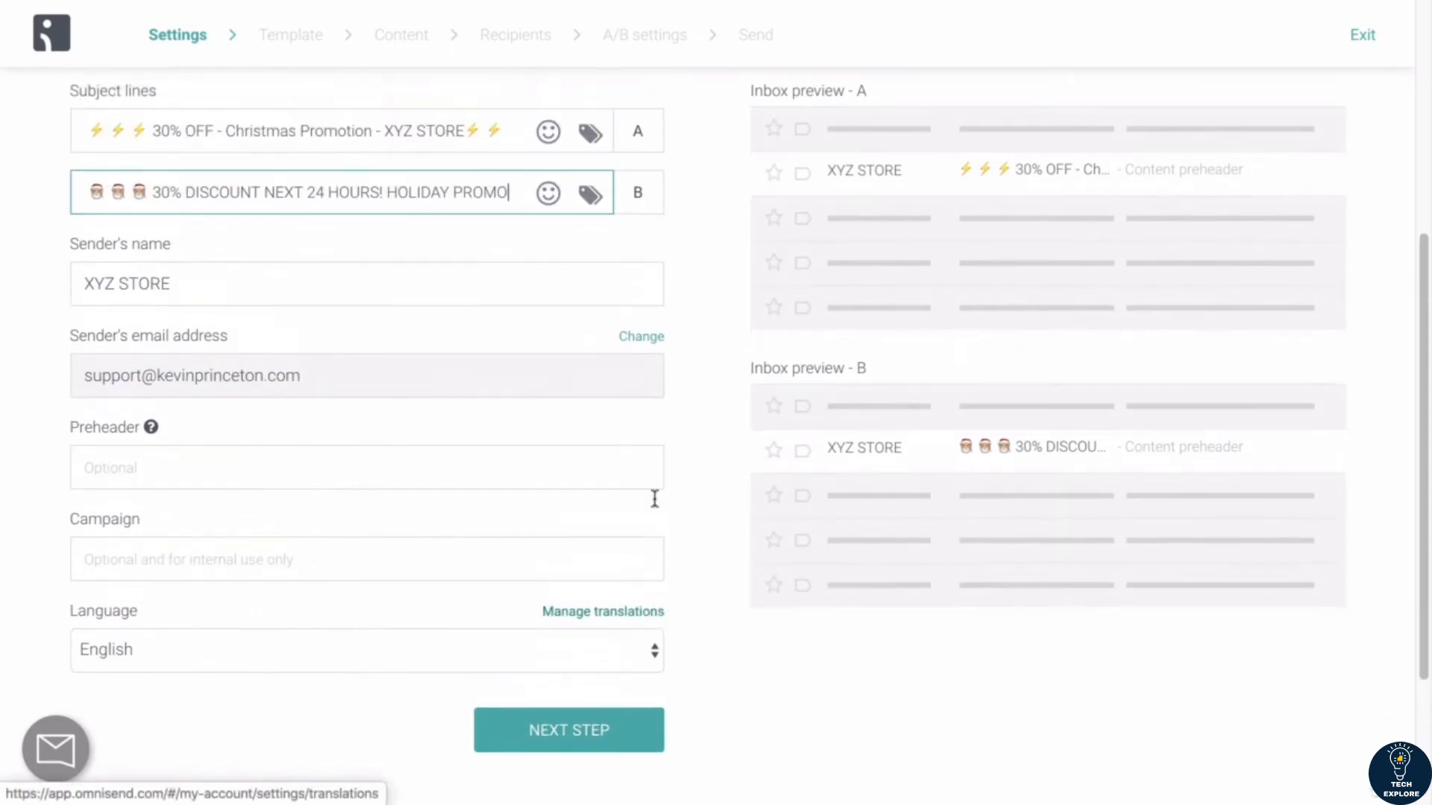
{"action": "scroll", "coordinate": [578, 526], "scroll_direction": "up", "scroll_amount": 5}
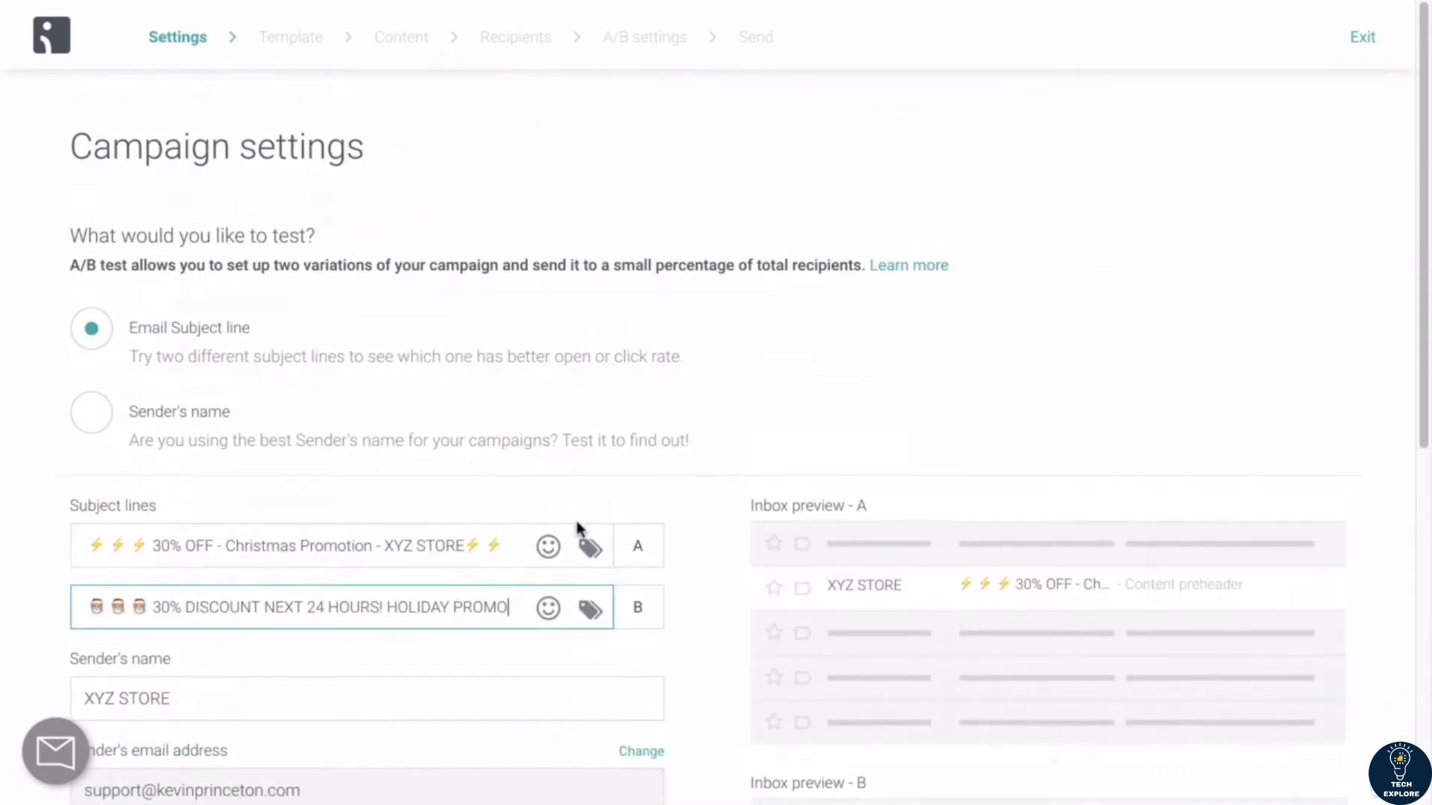
{"action": "scroll", "coordinate": [716, 284], "scroll_direction": "down", "scroll_amount": 3}
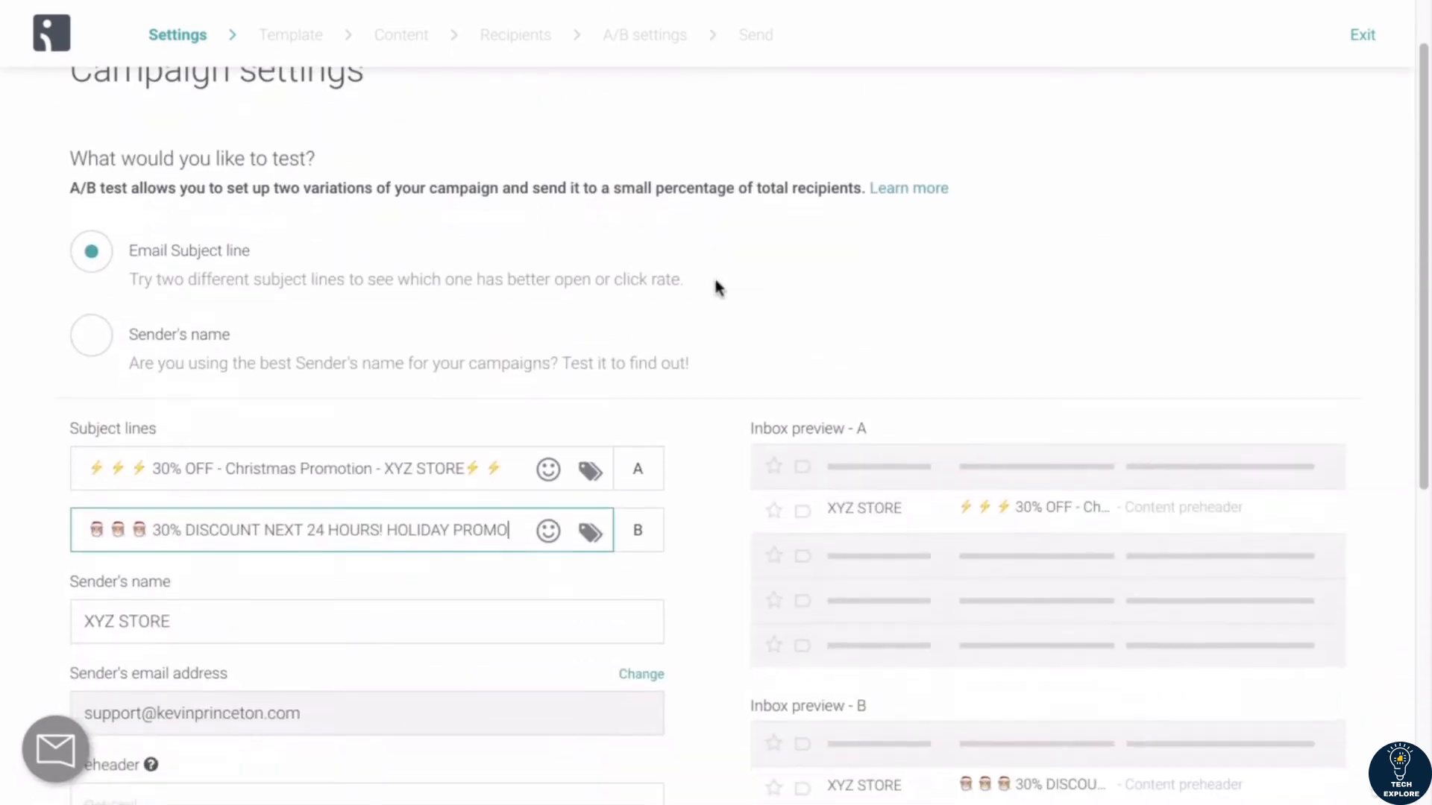
{"action": "scroll", "coordinate": [716, 287], "scroll_direction": "down", "scroll_amount": 1}
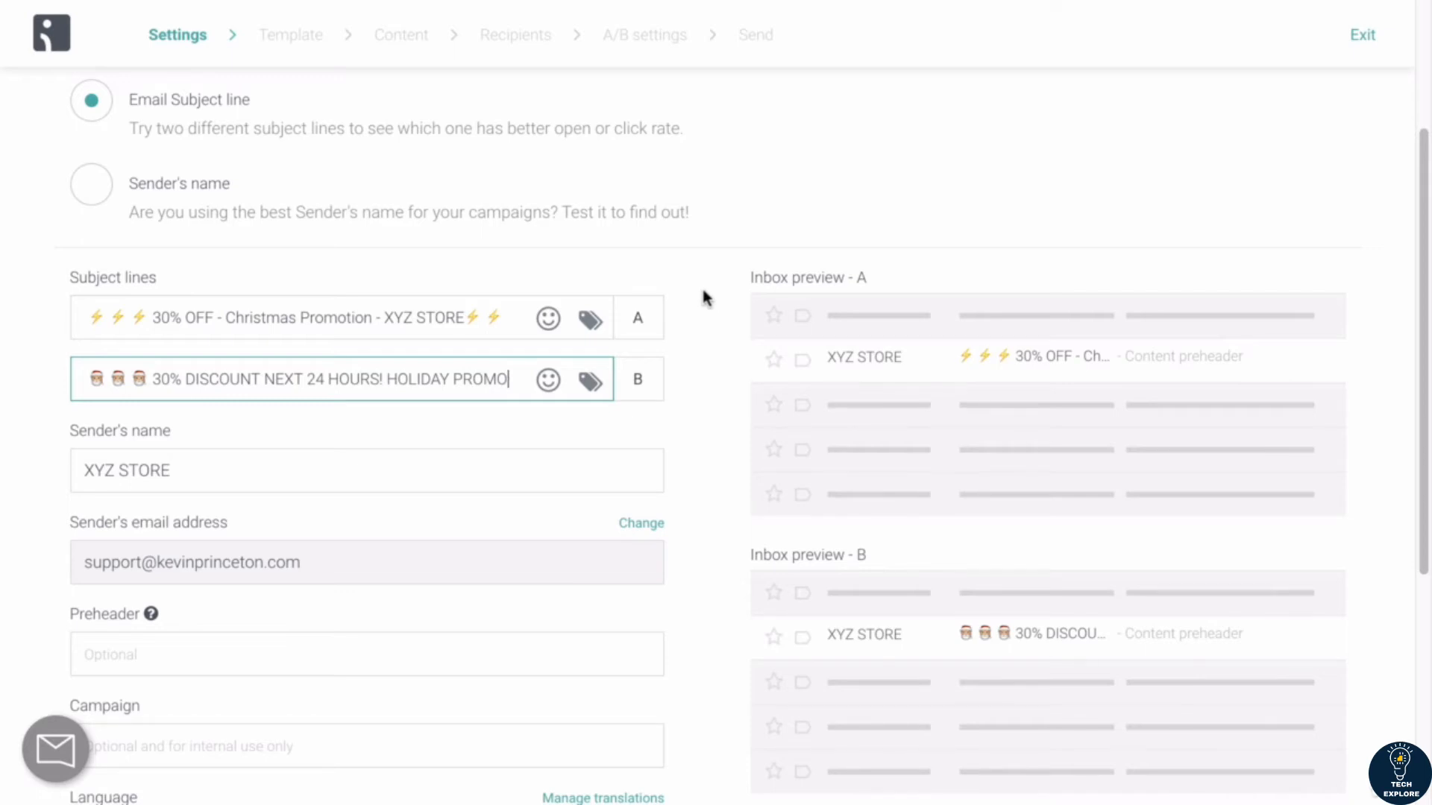
{"action": "scroll", "coordinate": [703, 297], "scroll_direction": "up", "scroll_amount": 3}
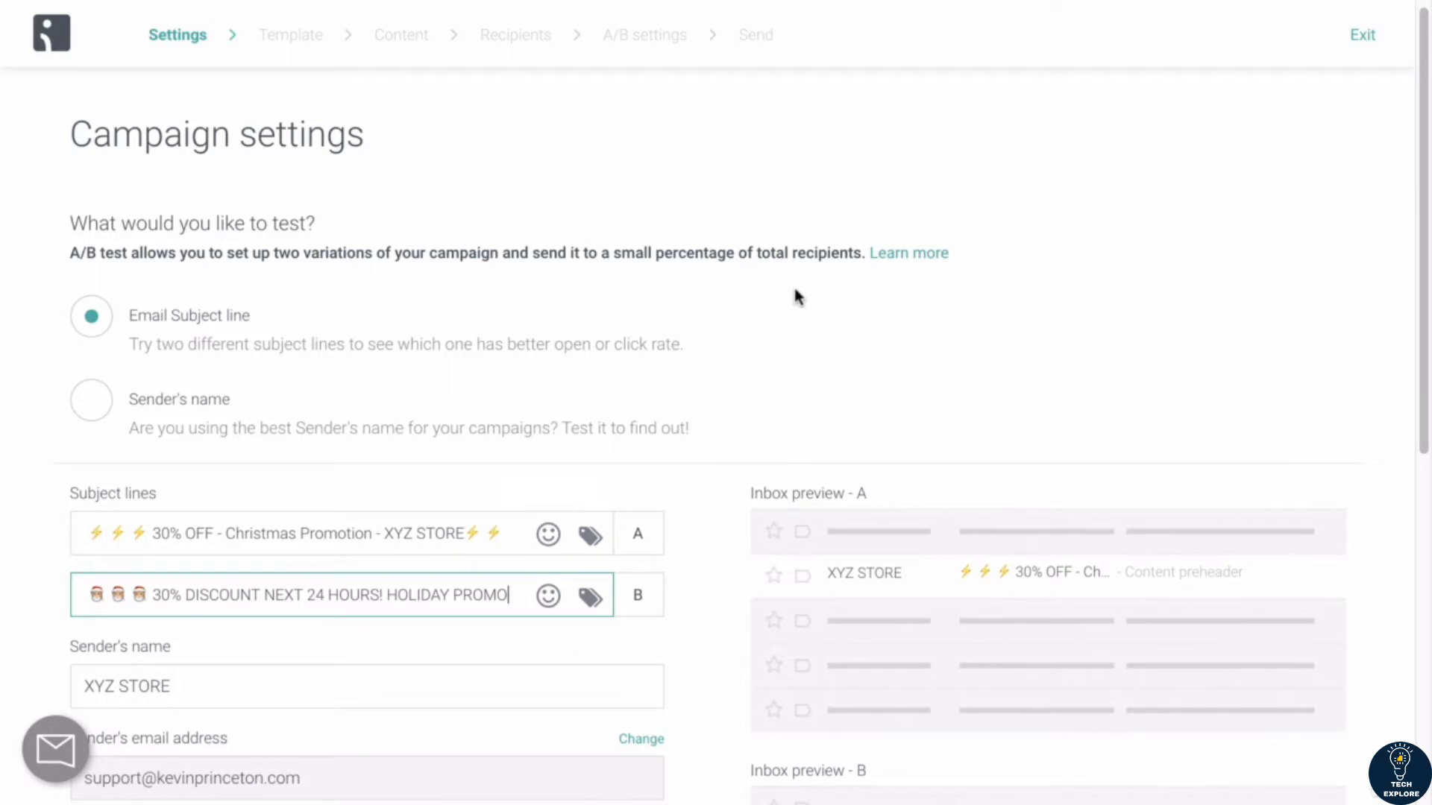
{"action": "scroll", "coordinate": [773, 309], "scroll_direction": "down", "scroll_amount": 1}
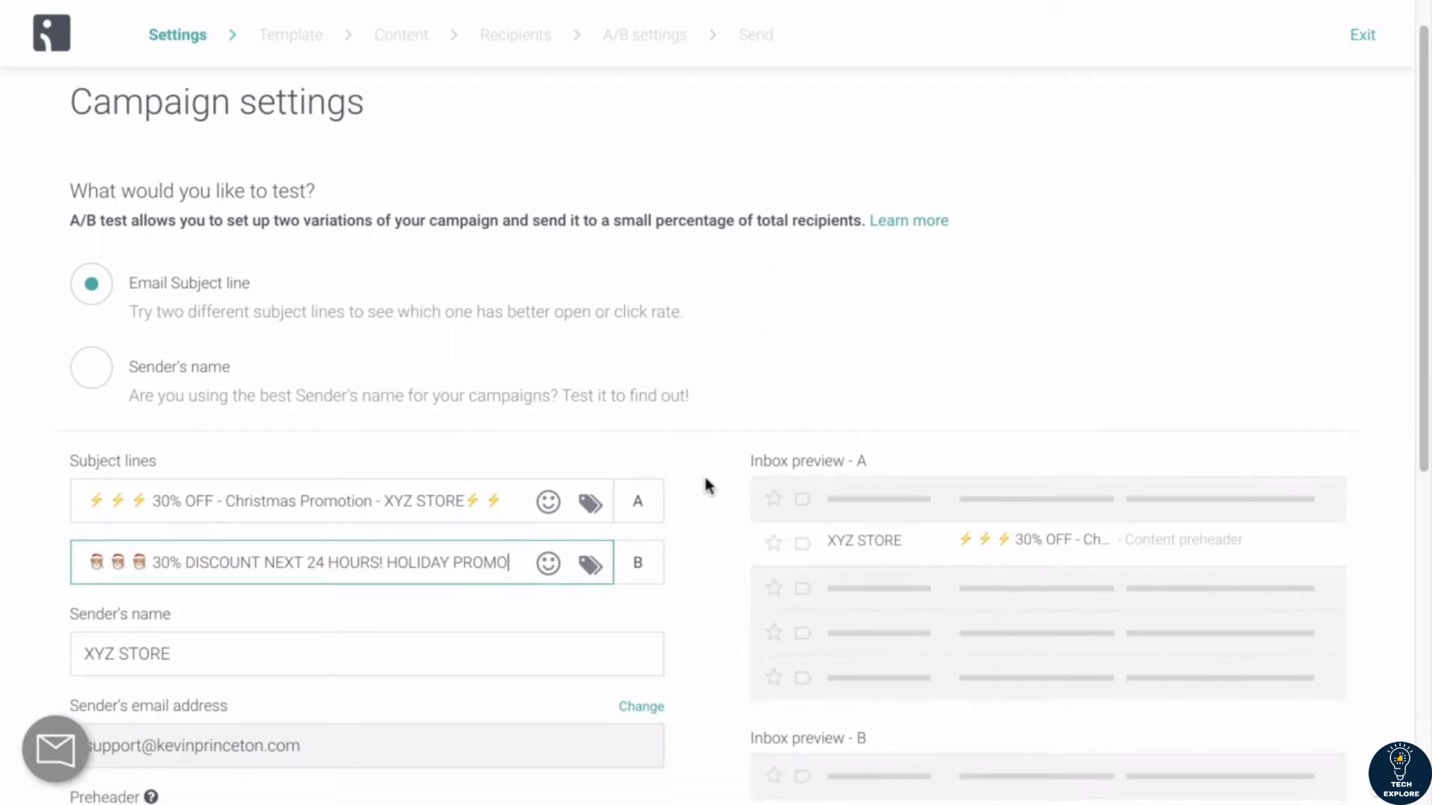
{"action": "scroll", "coordinate": [703, 478], "scroll_direction": "up", "scroll_amount": 1}
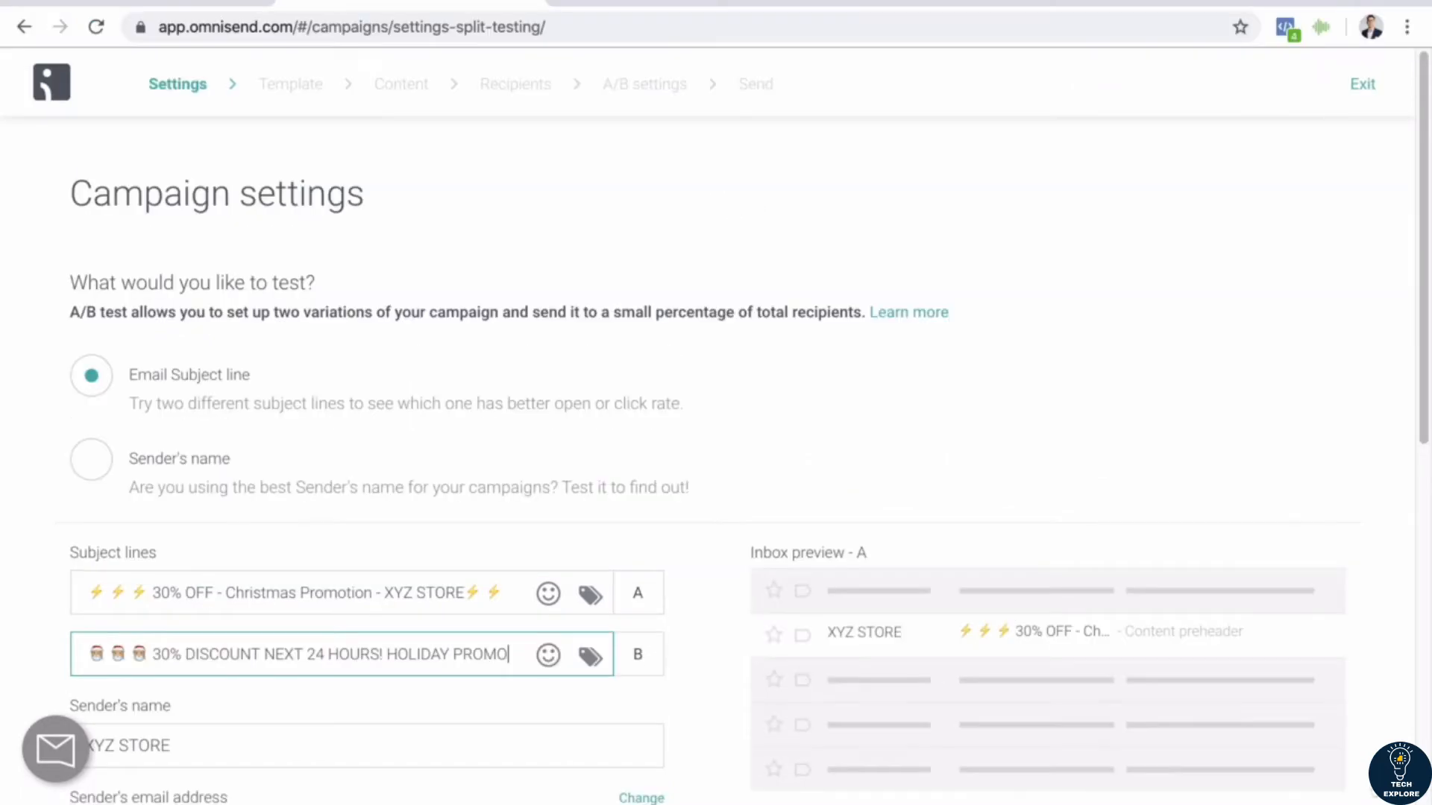
Step: Switch to the PowerPoint presentation and view slide 114 on the Wheelio app as an alternative pop-up form
{"action": "left_click", "coordinate": [892, 0]}
{"action": "left_click", "coordinate": [925, 0]}
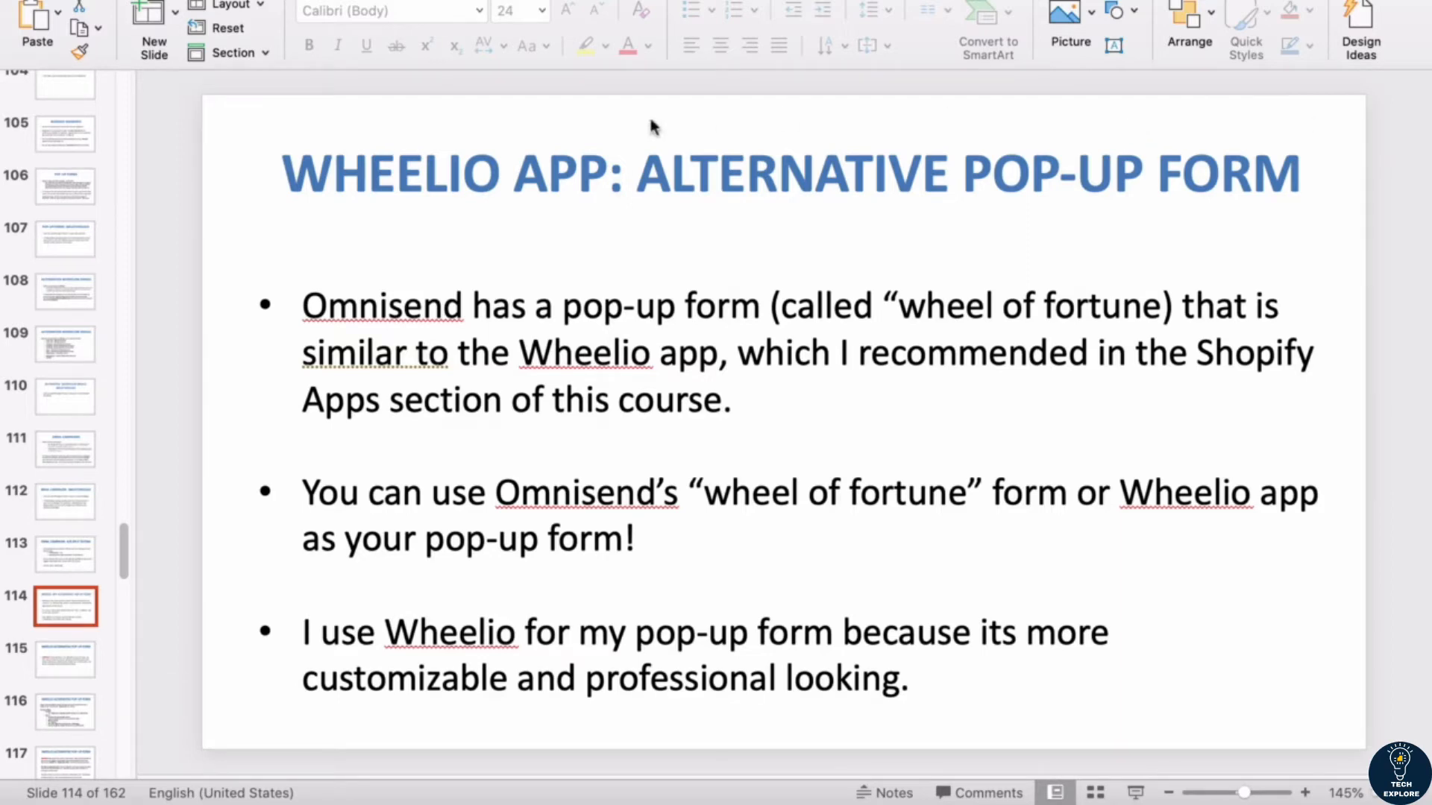
{"action": "left_click", "coordinate": [610, 170]}
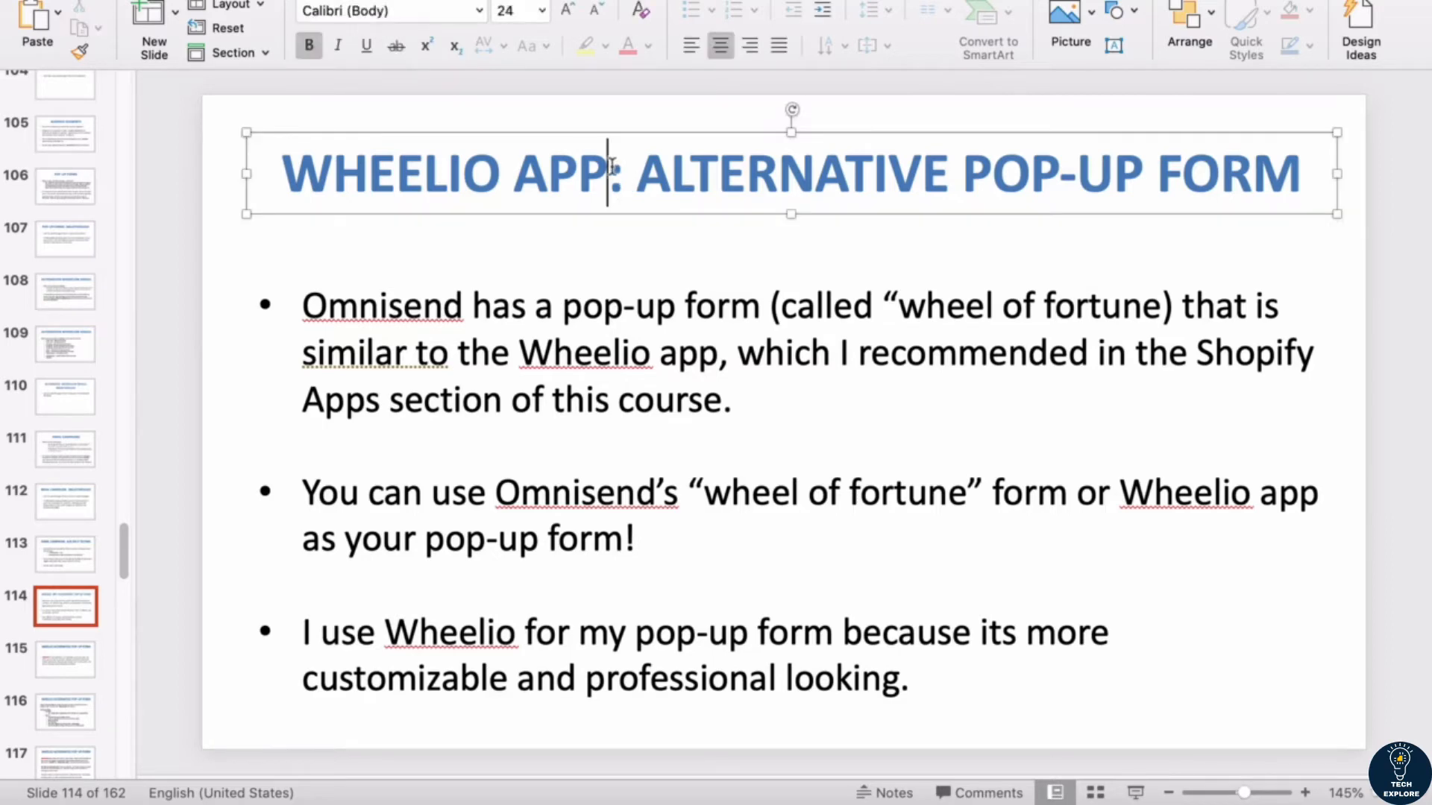
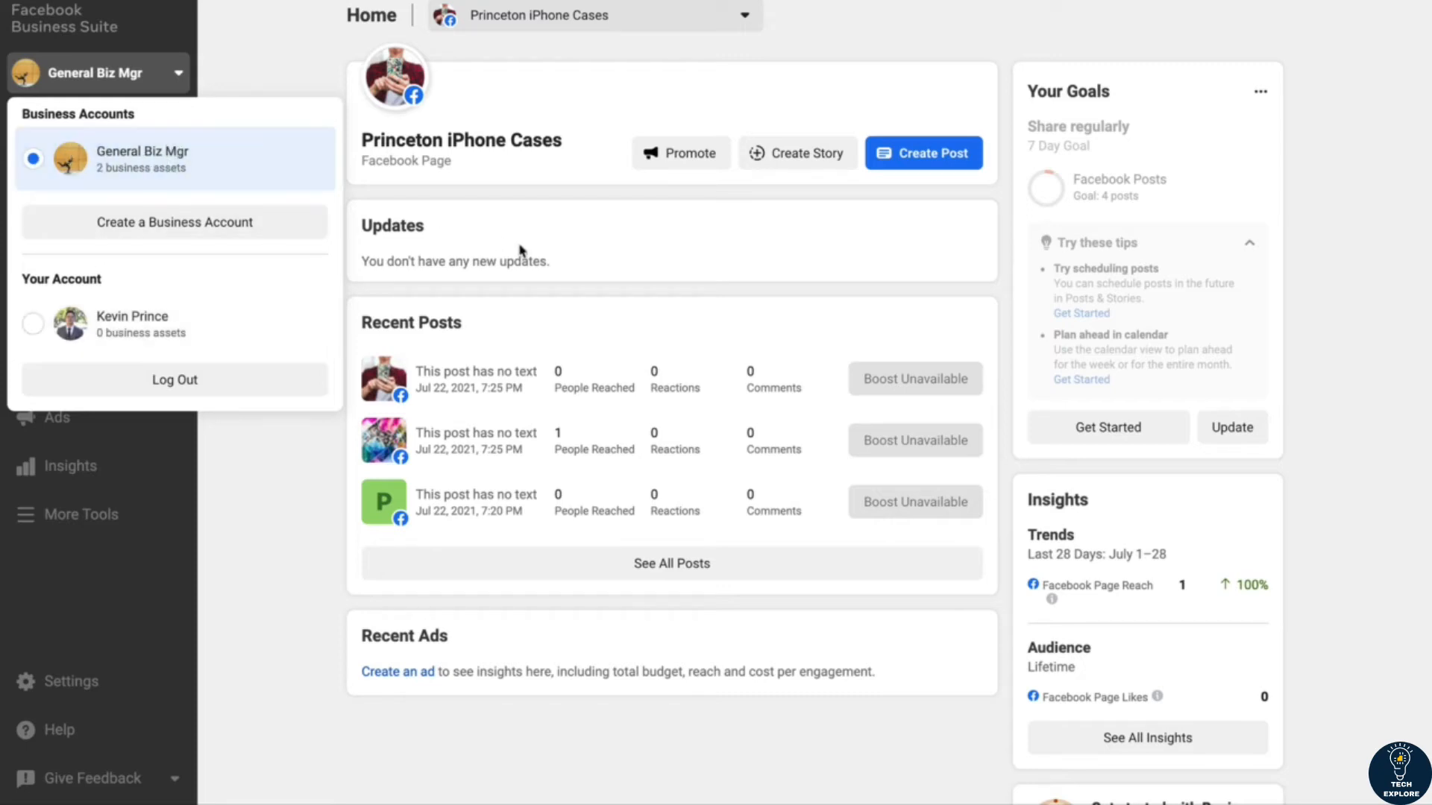
Step: Switch to Facebook Business Suite and look through the business account list, the page switcher and the additional tools
{"action": "left_click", "coordinate": [260, 71]}
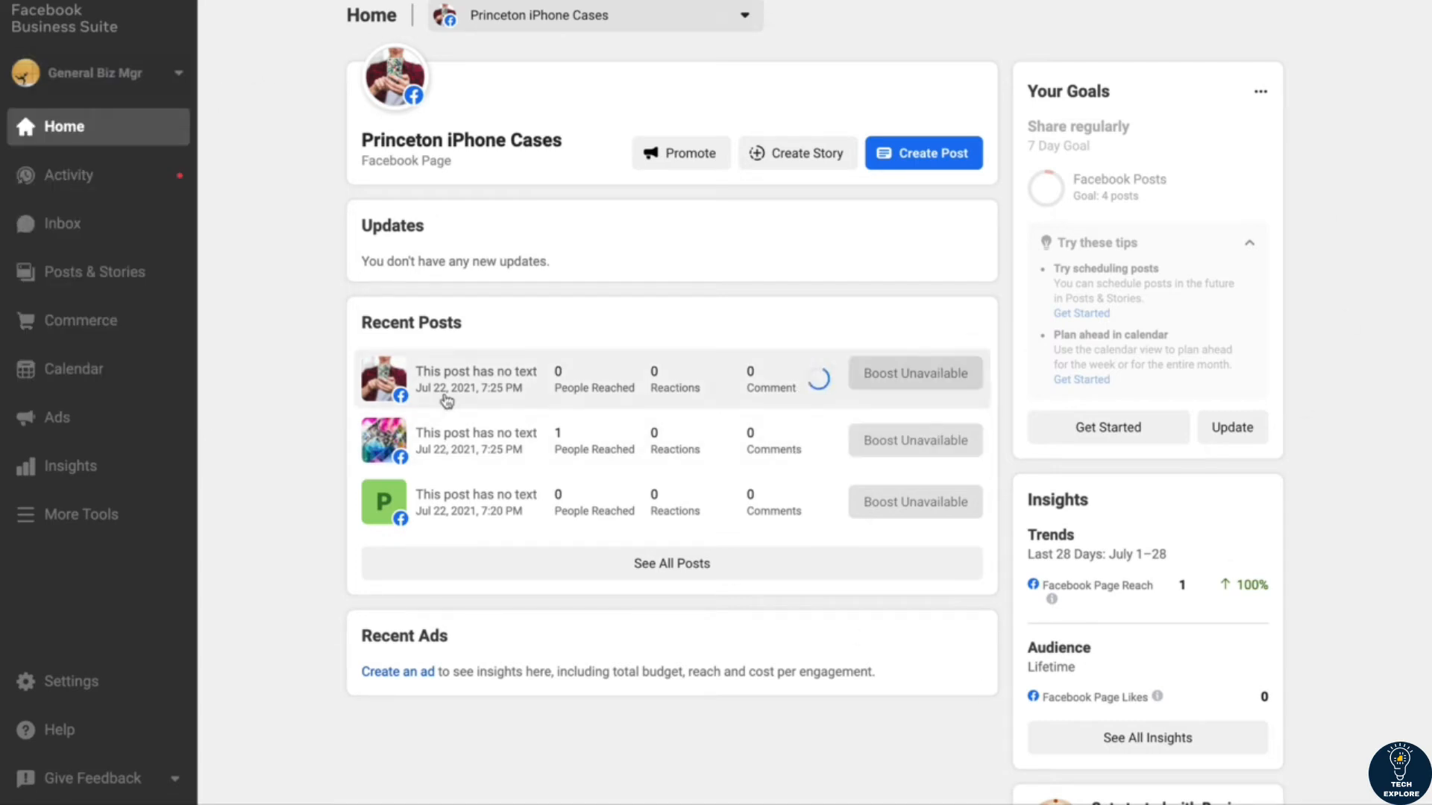
{"action": "left_click", "coordinate": [513, 25]}
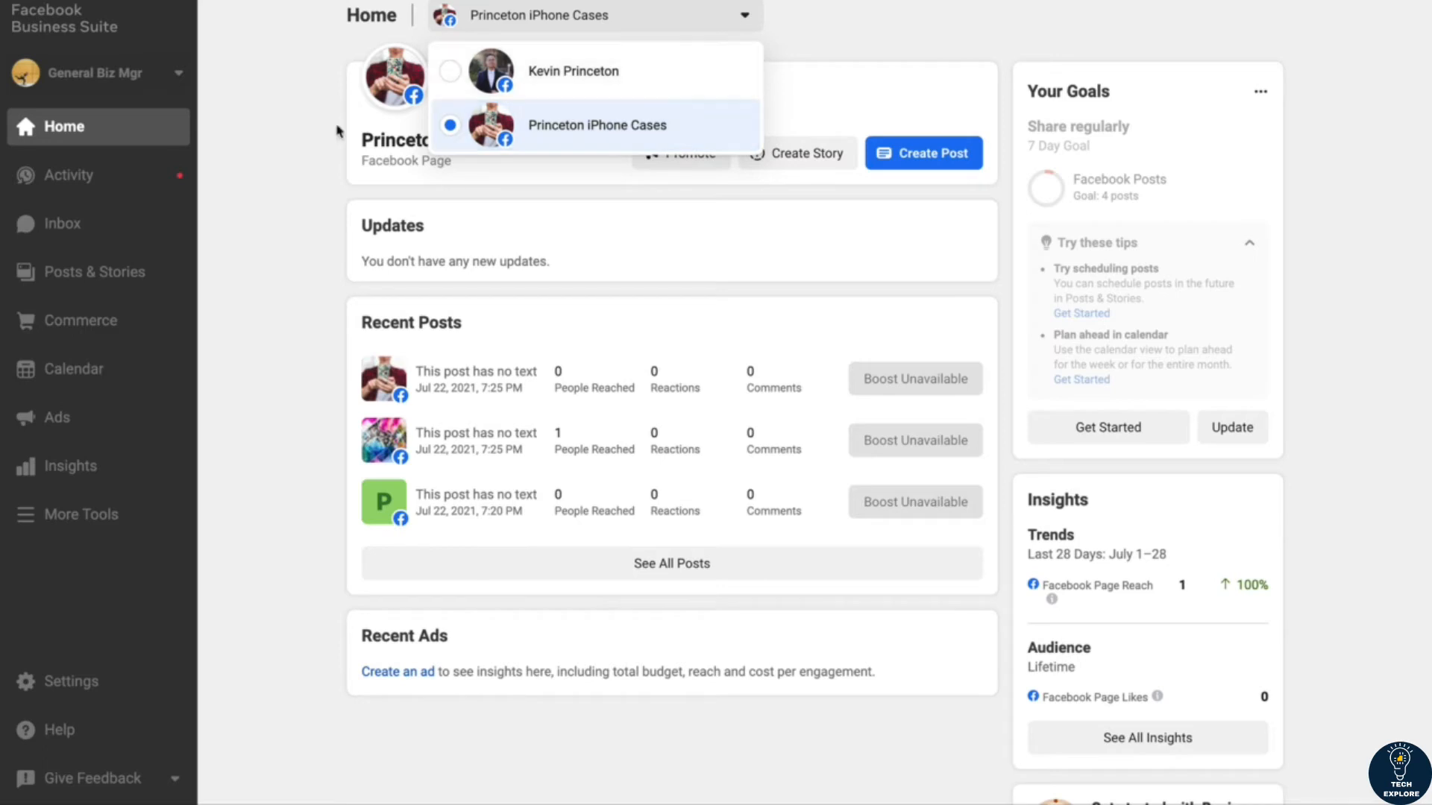
{"action": "left_click", "coordinate": [289, 142]}
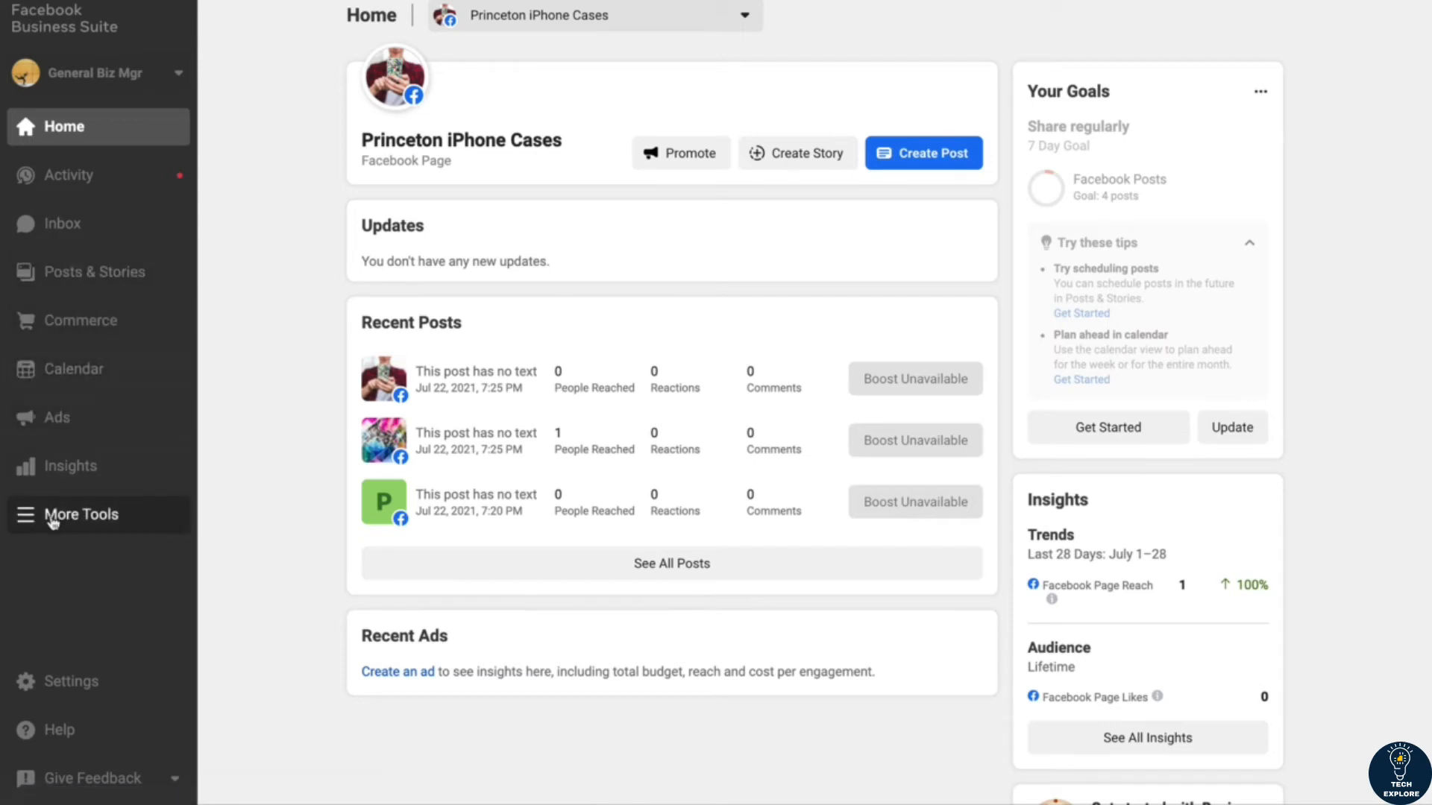
{"action": "left_click", "coordinate": [27, 522]}
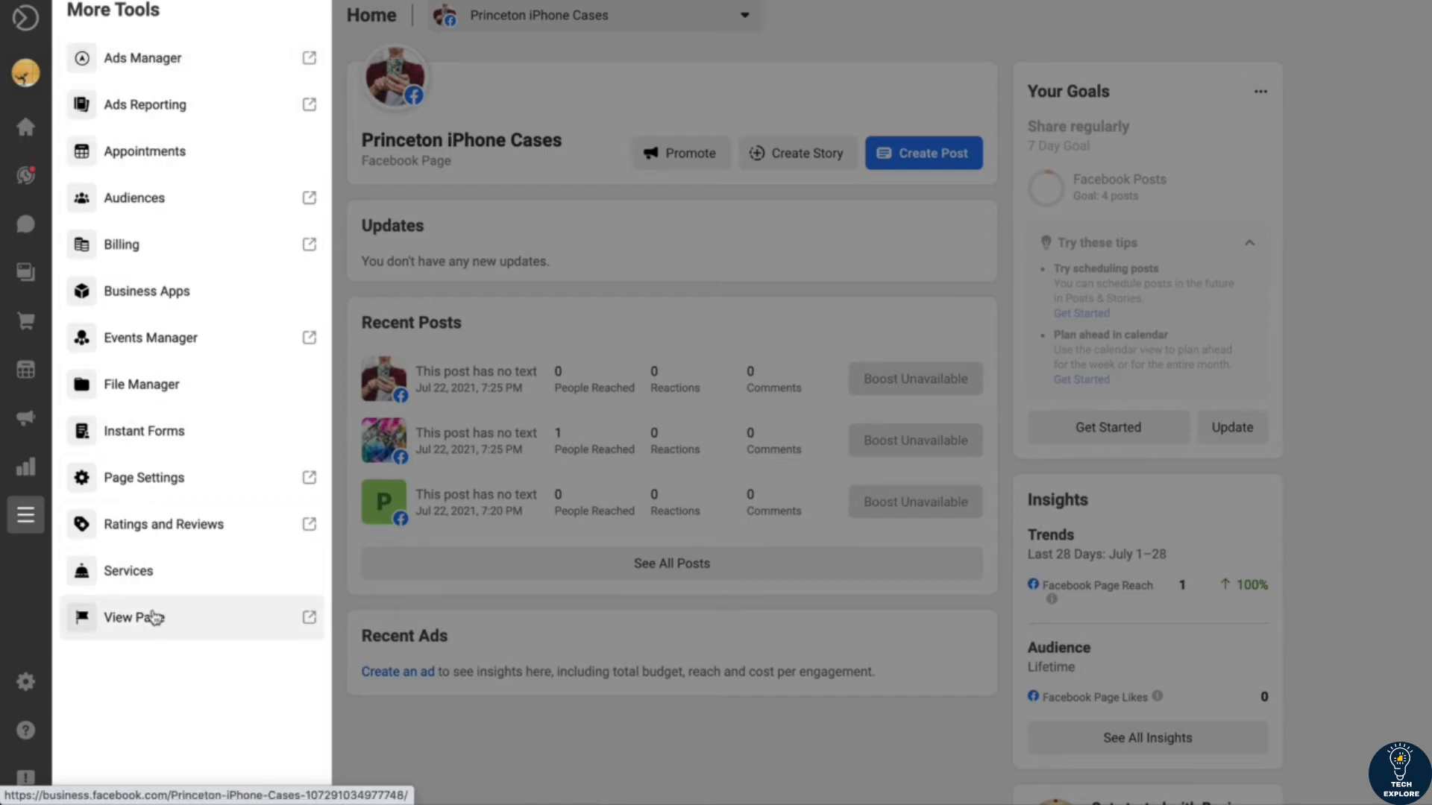
{"action": "left_click", "coordinate": [8, 610]}
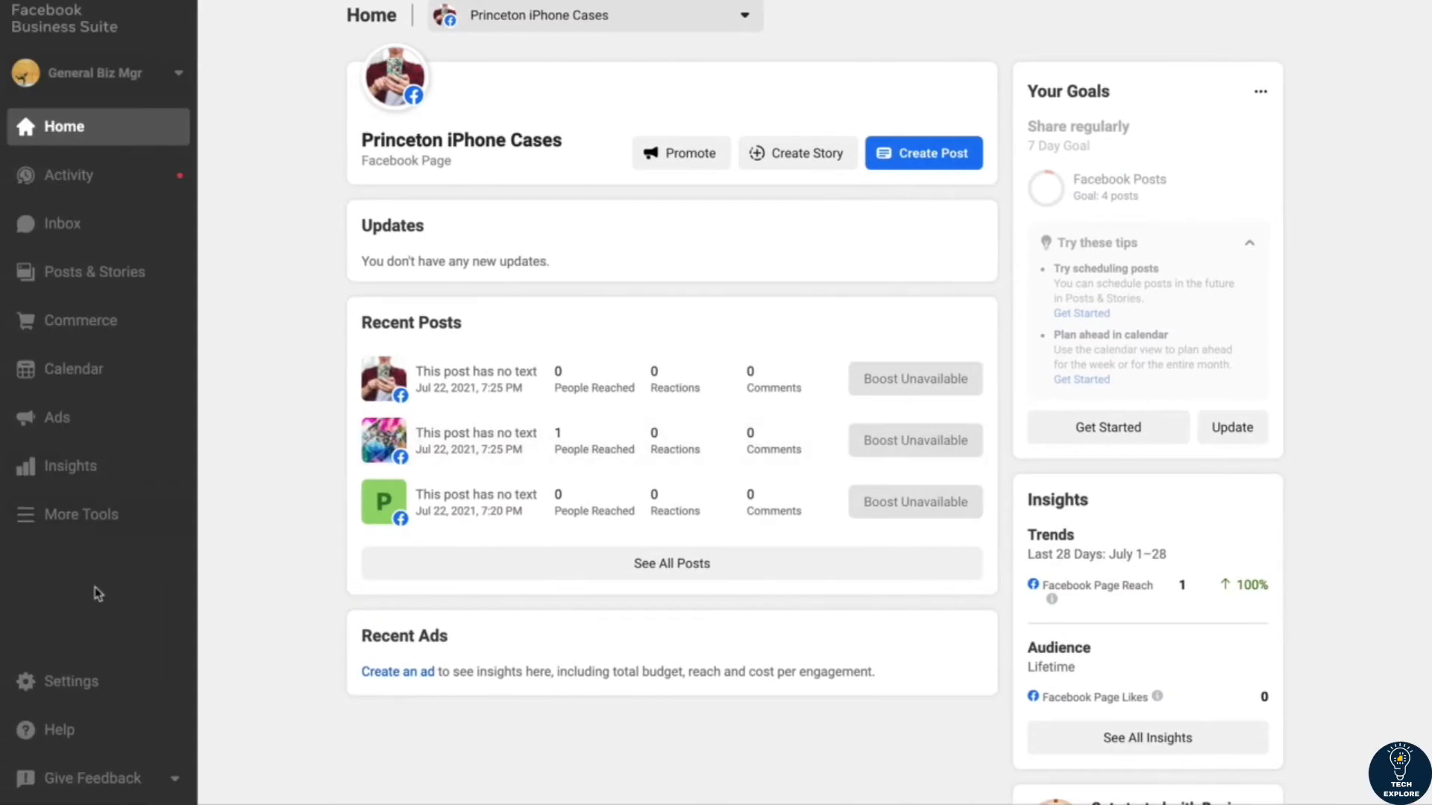
Step: Open the business assets in the account settings and look over the further asset types, such as catalogs and pixels
{"action": "left_click", "coordinate": [73, 689]}
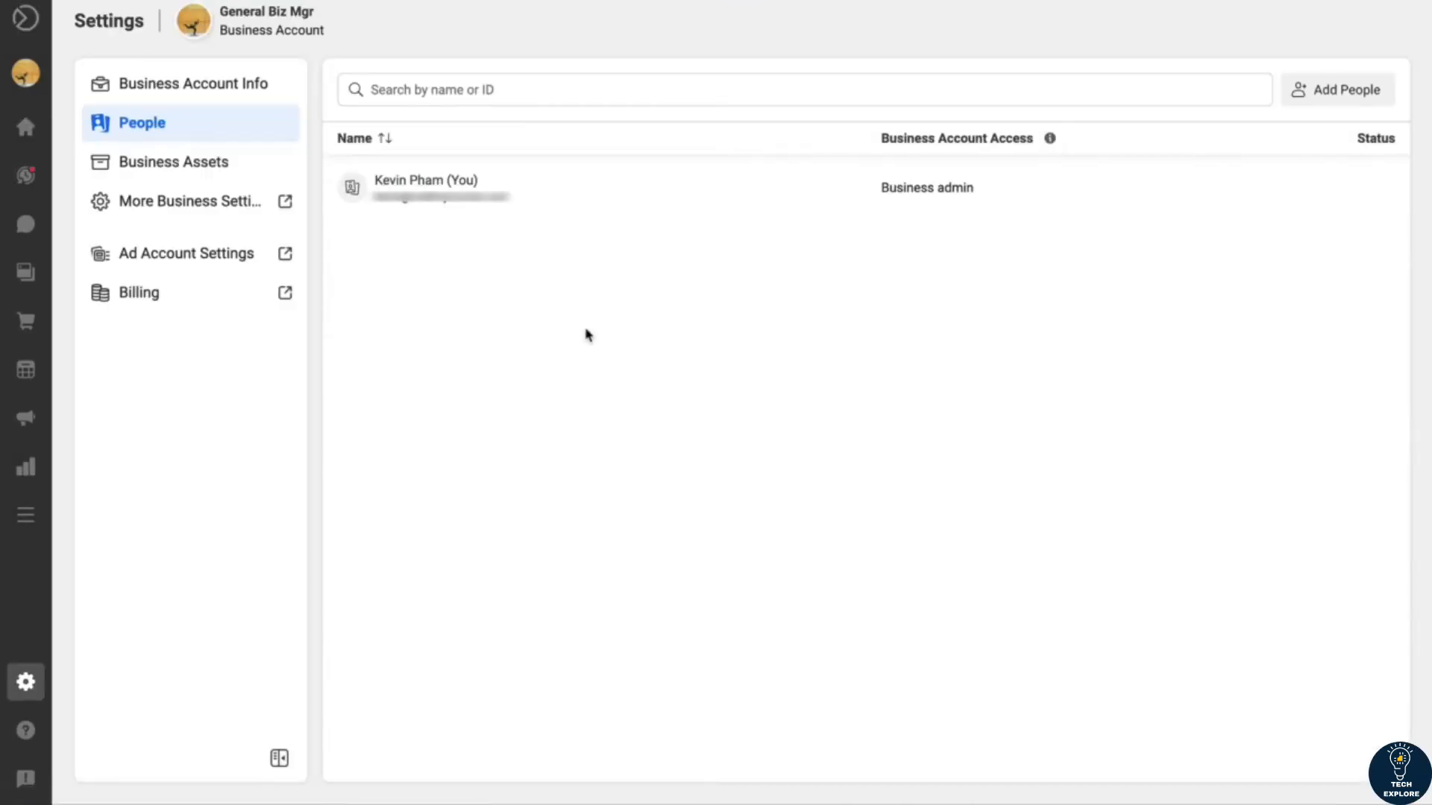
{"action": "left_click", "coordinate": [179, 166]}
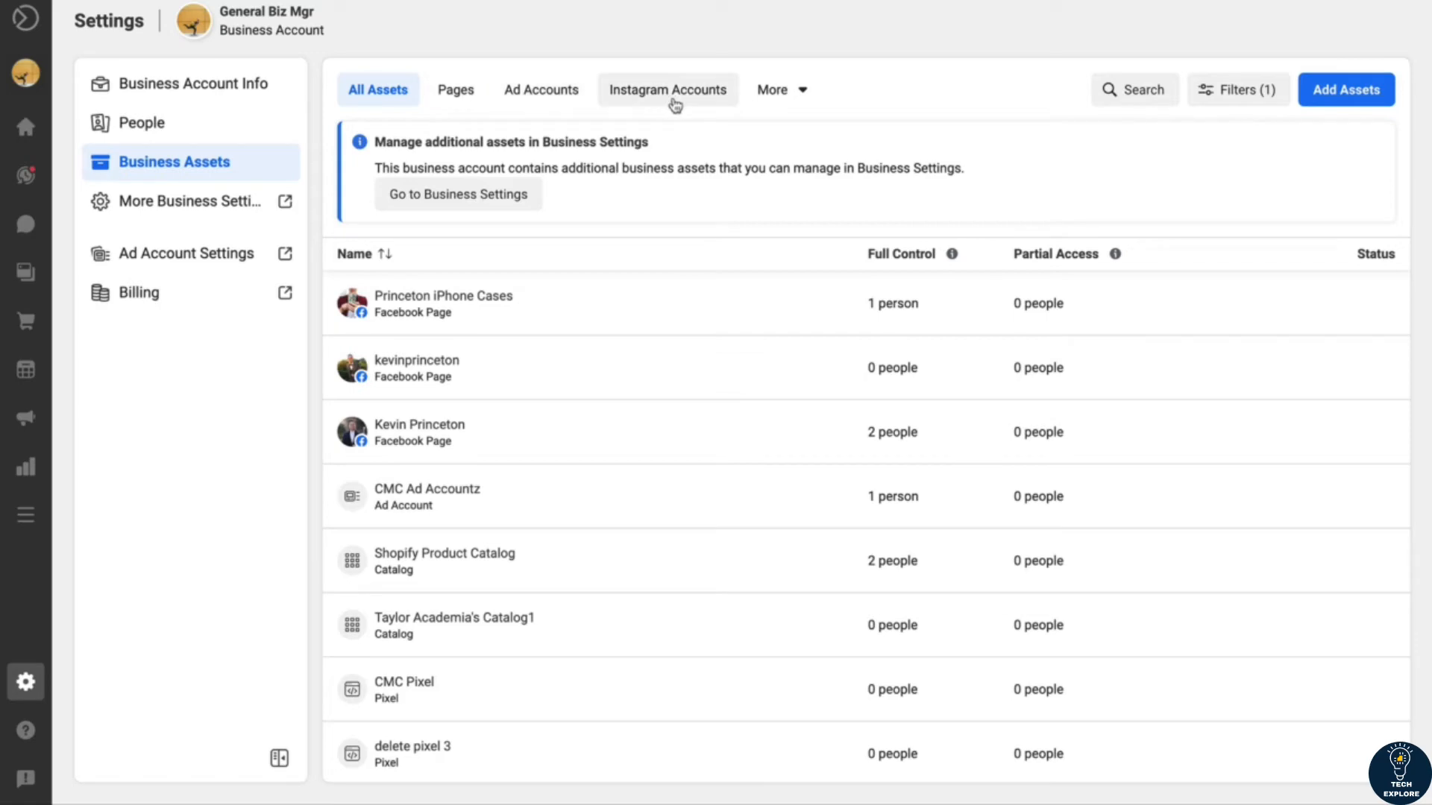
{"action": "left_click", "coordinate": [783, 95]}
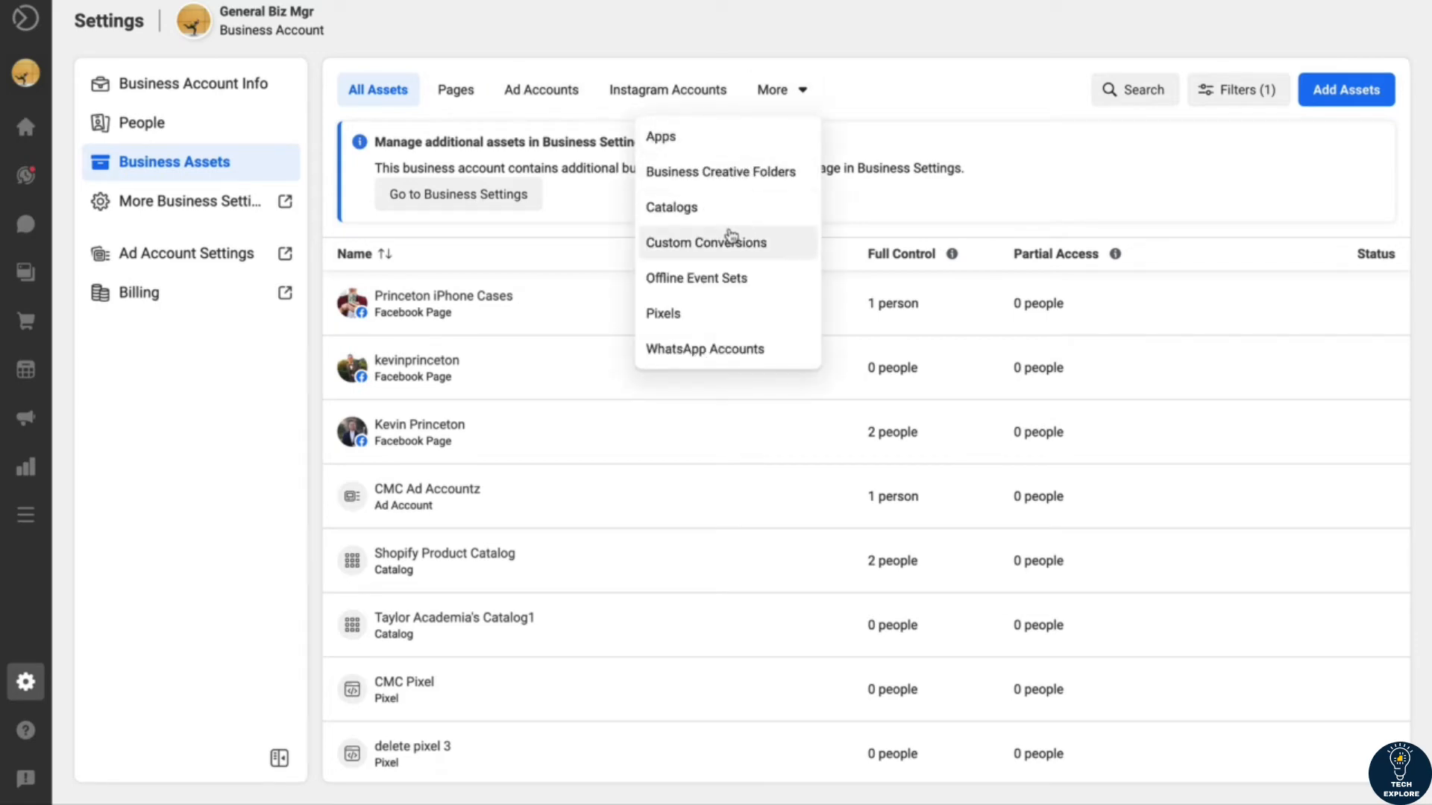
{"action": "left_click", "coordinate": [1292, 47]}
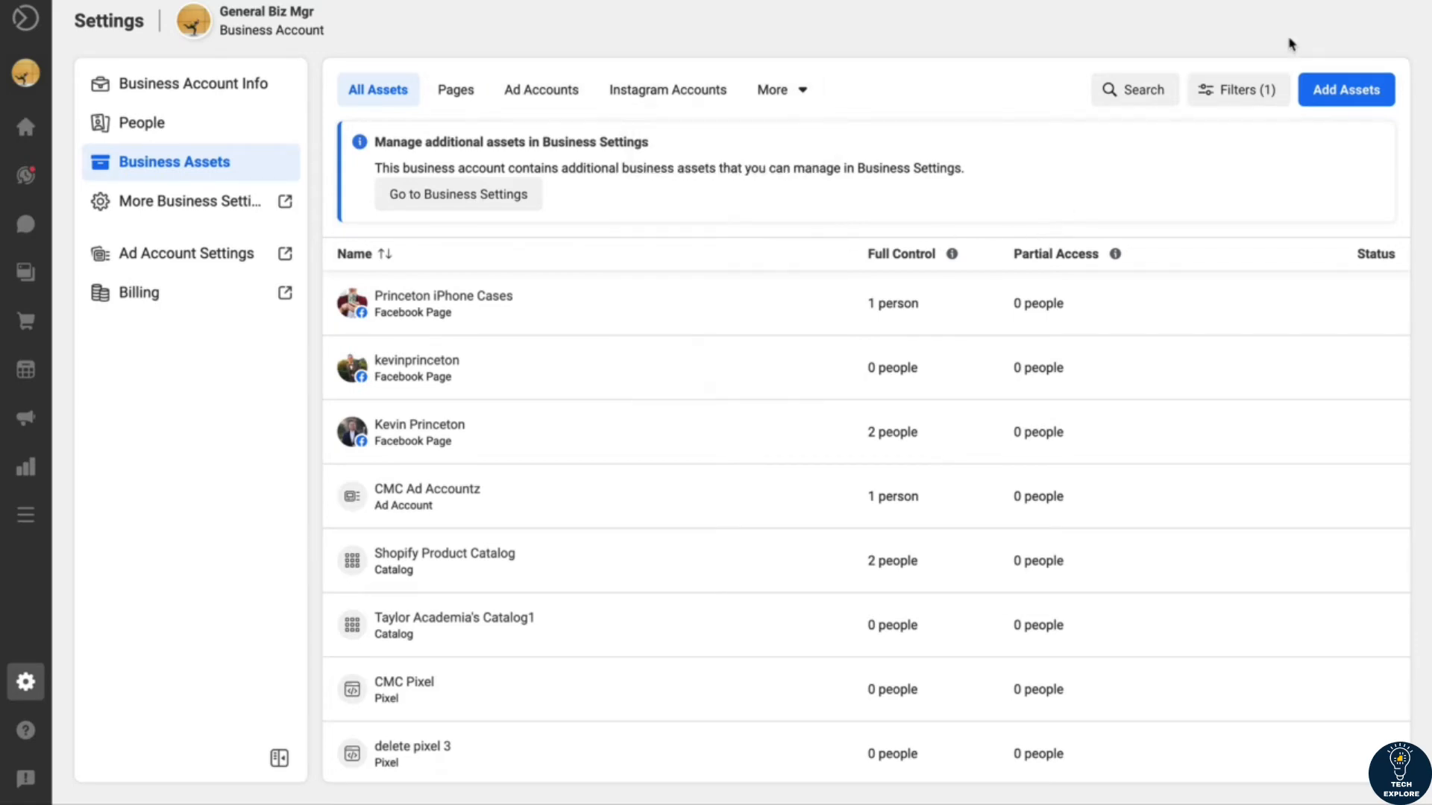
Step: Show only the Facebook Pages among the business assets and check which asset types can be added to the account
{"action": "left_click", "coordinate": [456, 88]}
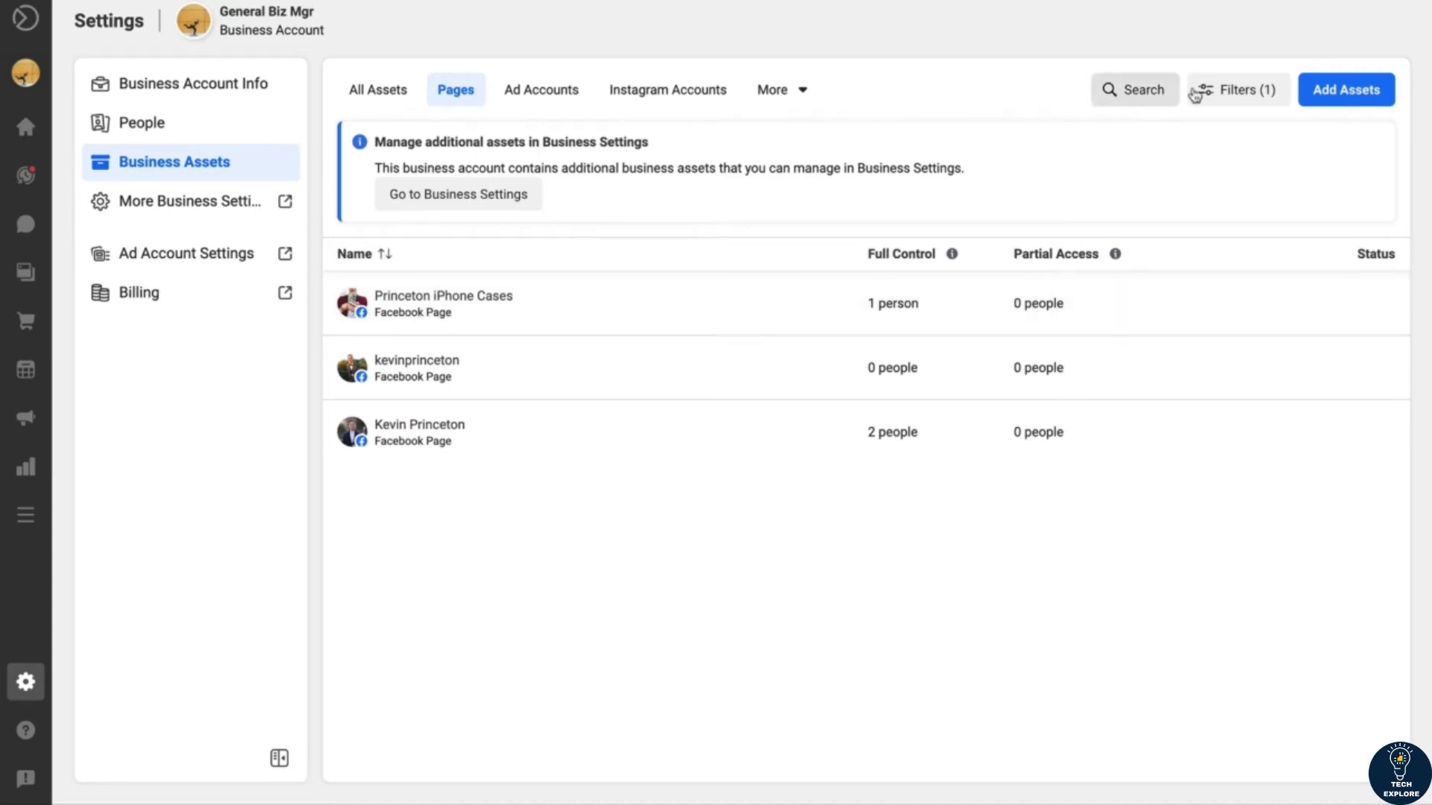
{"action": "left_click", "coordinate": [1328, 102]}
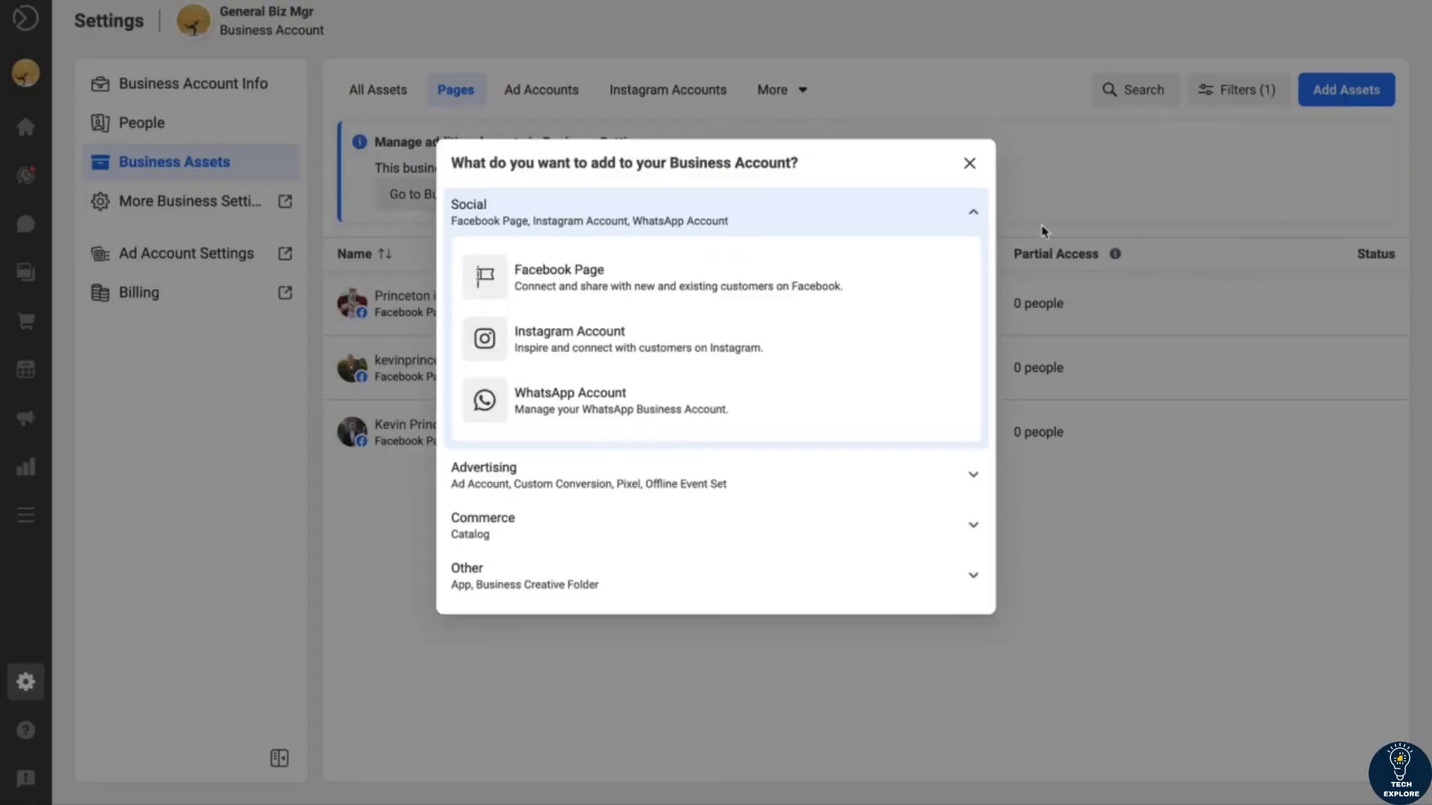
{"action": "left_click", "coordinate": [354, 546]}
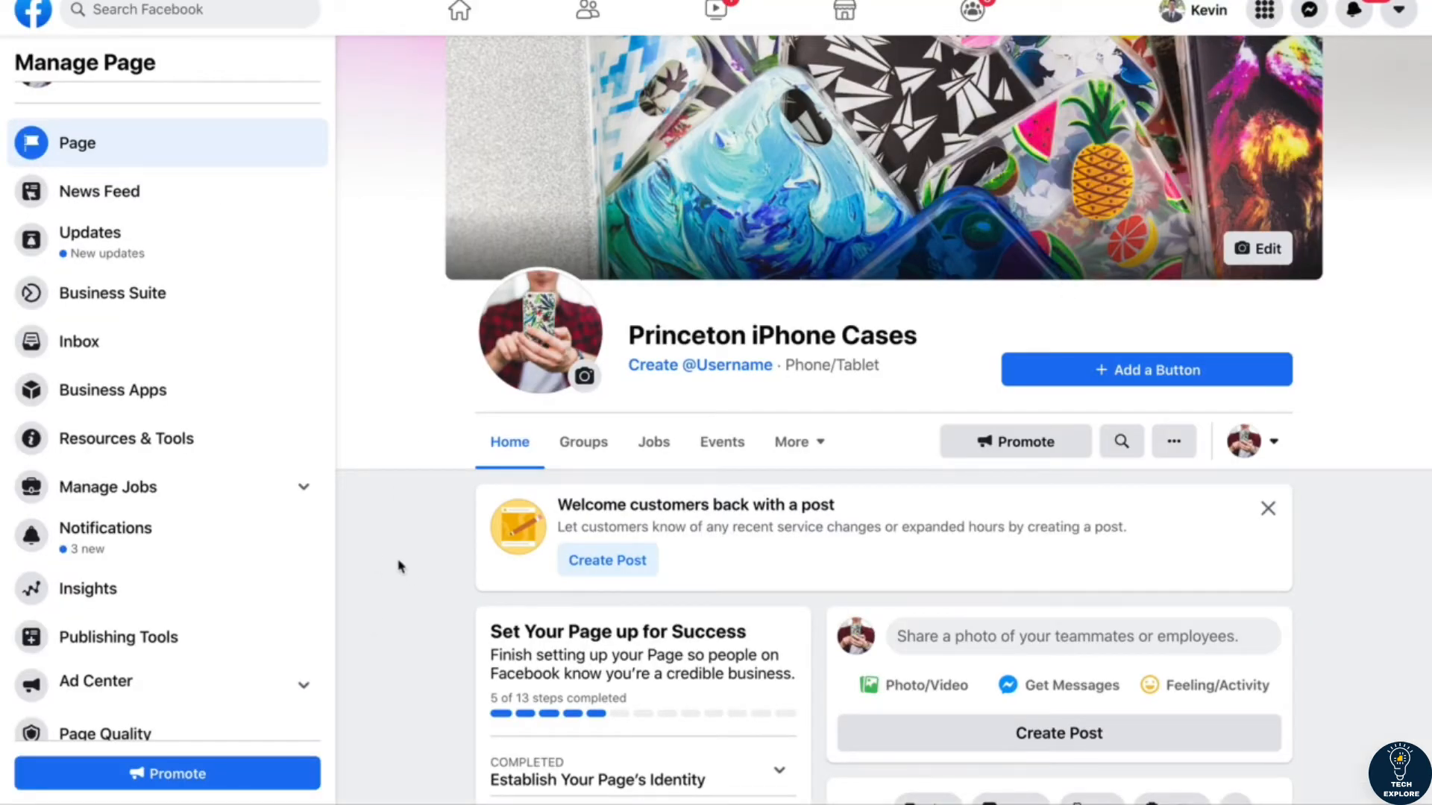
Step: Switch to the Princeton iPhone Cases Facebook page and examine its name, cover image, management options, setup checklist and posts
{"action": "scroll", "coordinate": [400, 567], "scroll_direction": "down", "scroll_amount": 8}
{"action": "scroll", "coordinate": [400, 567], "scroll_direction": "up", "scroll_amount": 9}
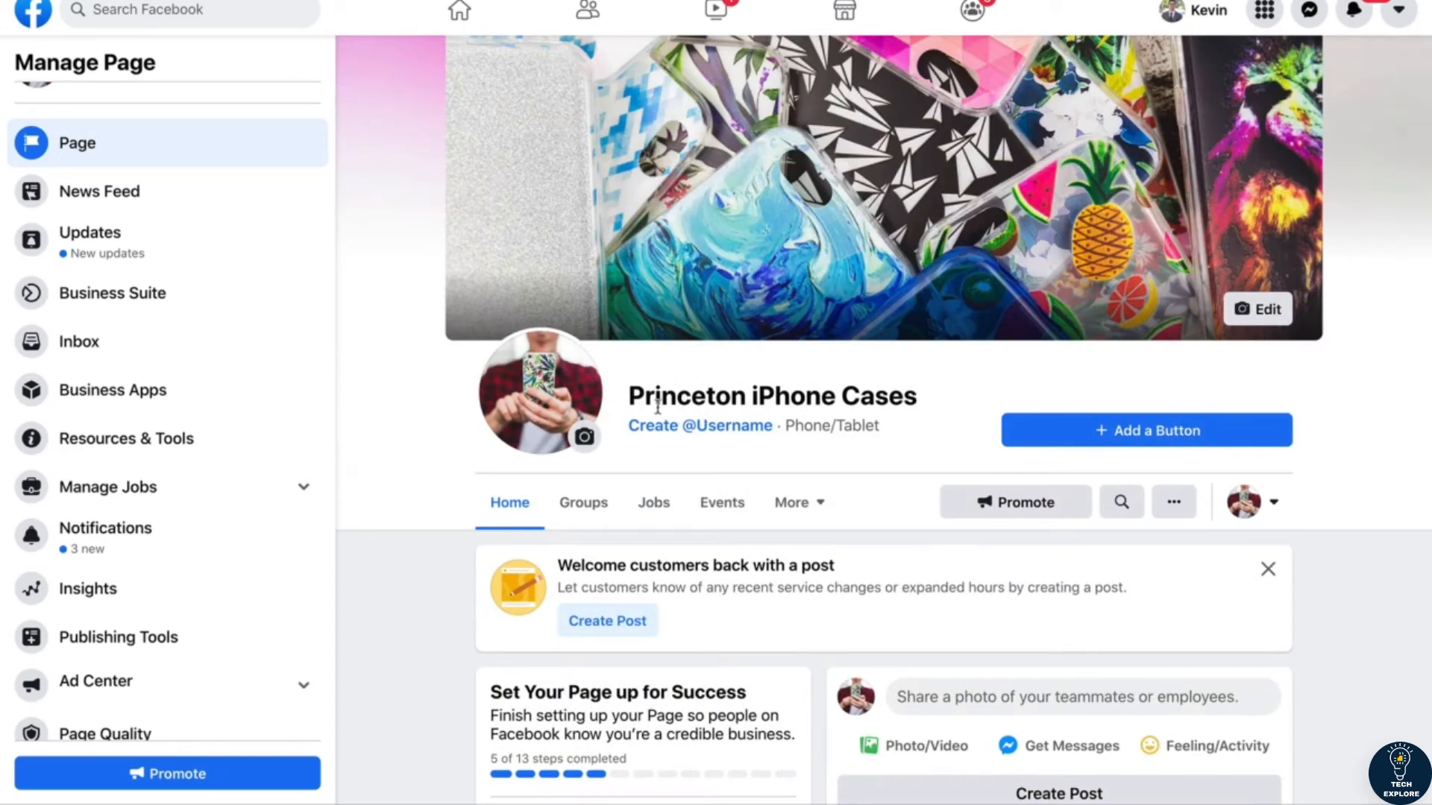
{"action": "left_click_drag", "start_coordinate": [631, 395], "coordinate": [923, 393]}
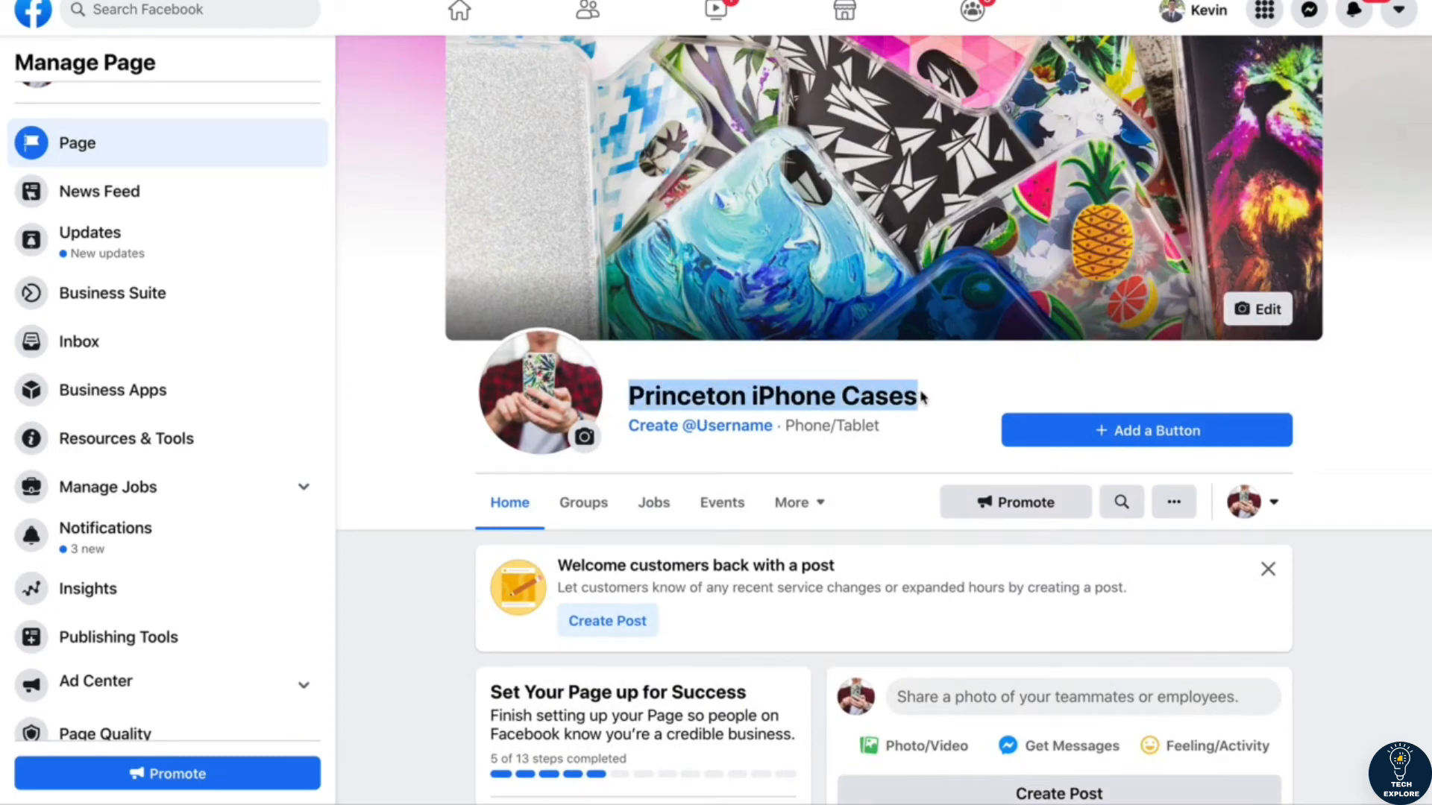
{"action": "left_click", "coordinate": [923, 394]}
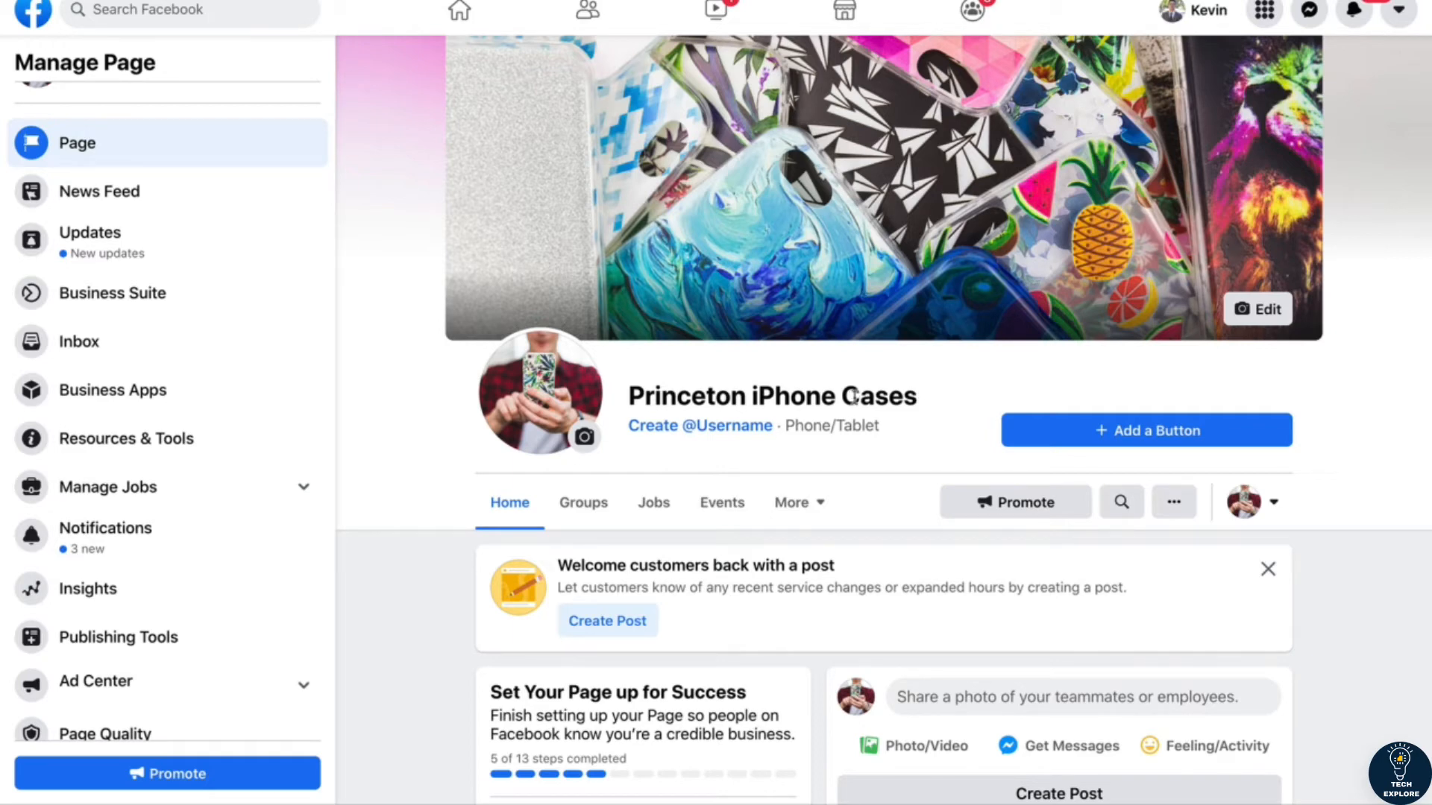
{"action": "scroll", "coordinate": [441, 600], "scroll_direction": "down", "scroll_amount": 1}
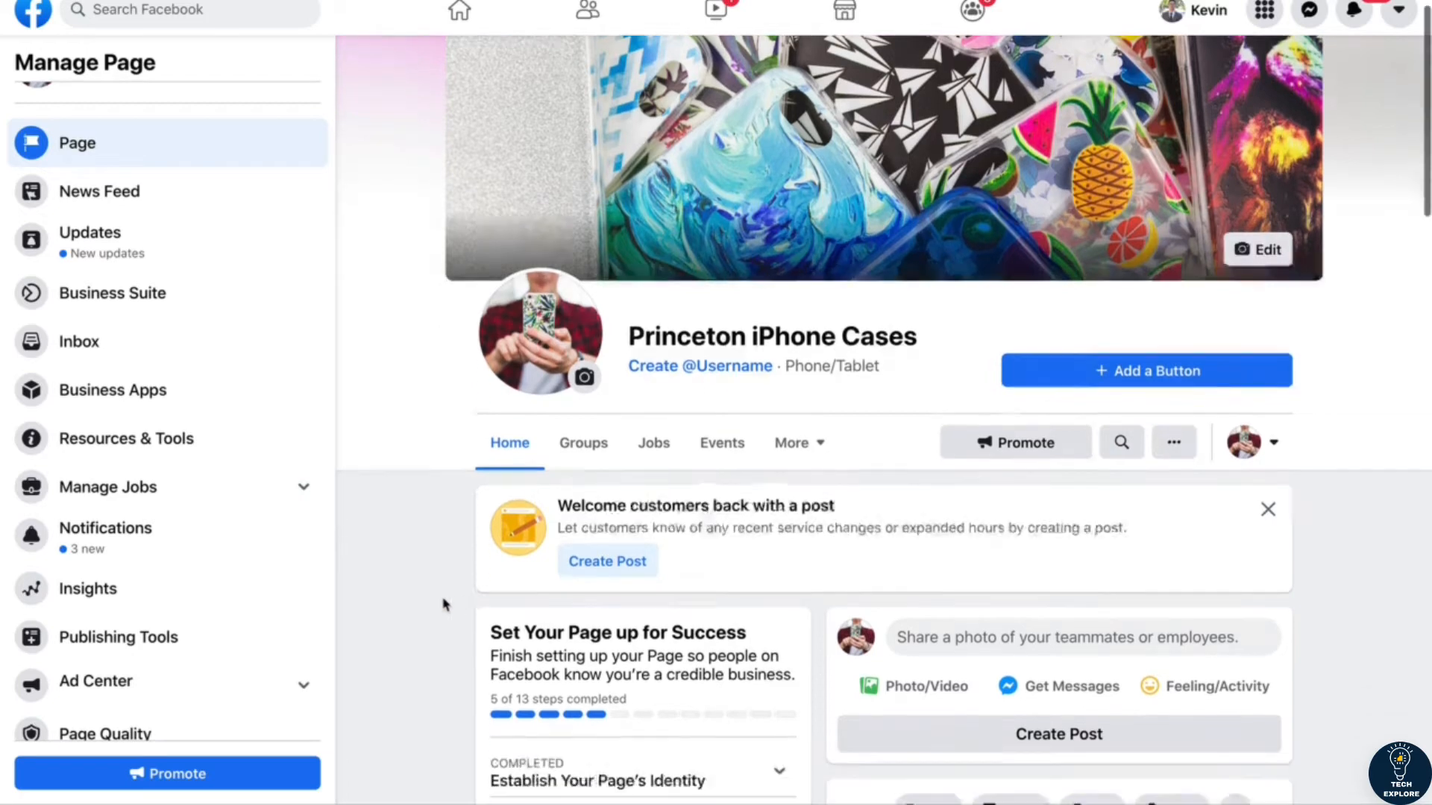
{"action": "scroll", "coordinate": [175, 478], "scroll_direction": "down", "scroll_amount": 1}
{"action": "scroll", "coordinate": [175, 478], "scroll_direction": "up", "scroll_amount": 2}
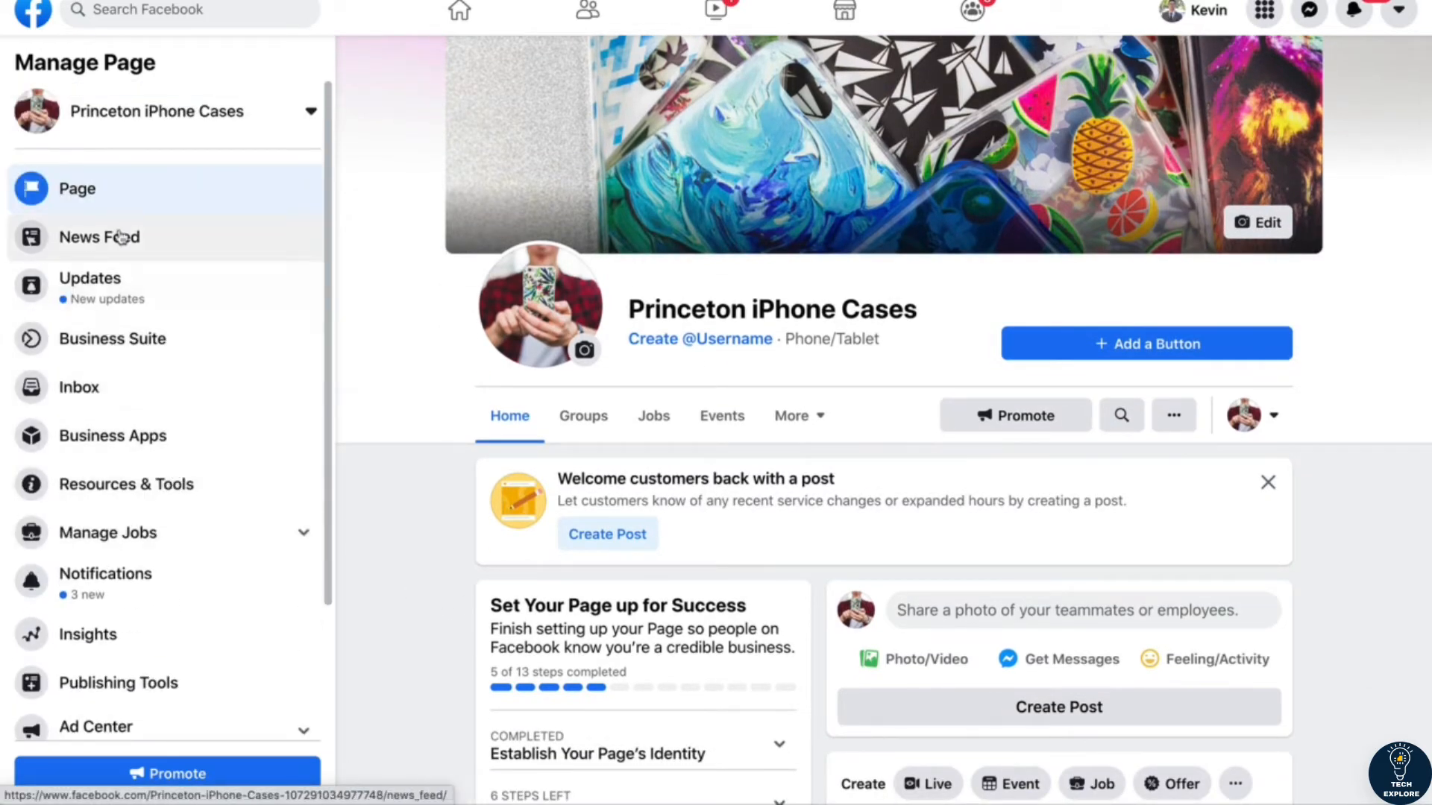
{"action": "scroll", "coordinate": [119, 235], "scroll_direction": "down", "scroll_amount": 1}
{"action": "scroll", "coordinate": [121, 237], "scroll_direction": "up", "scroll_amount": 1}
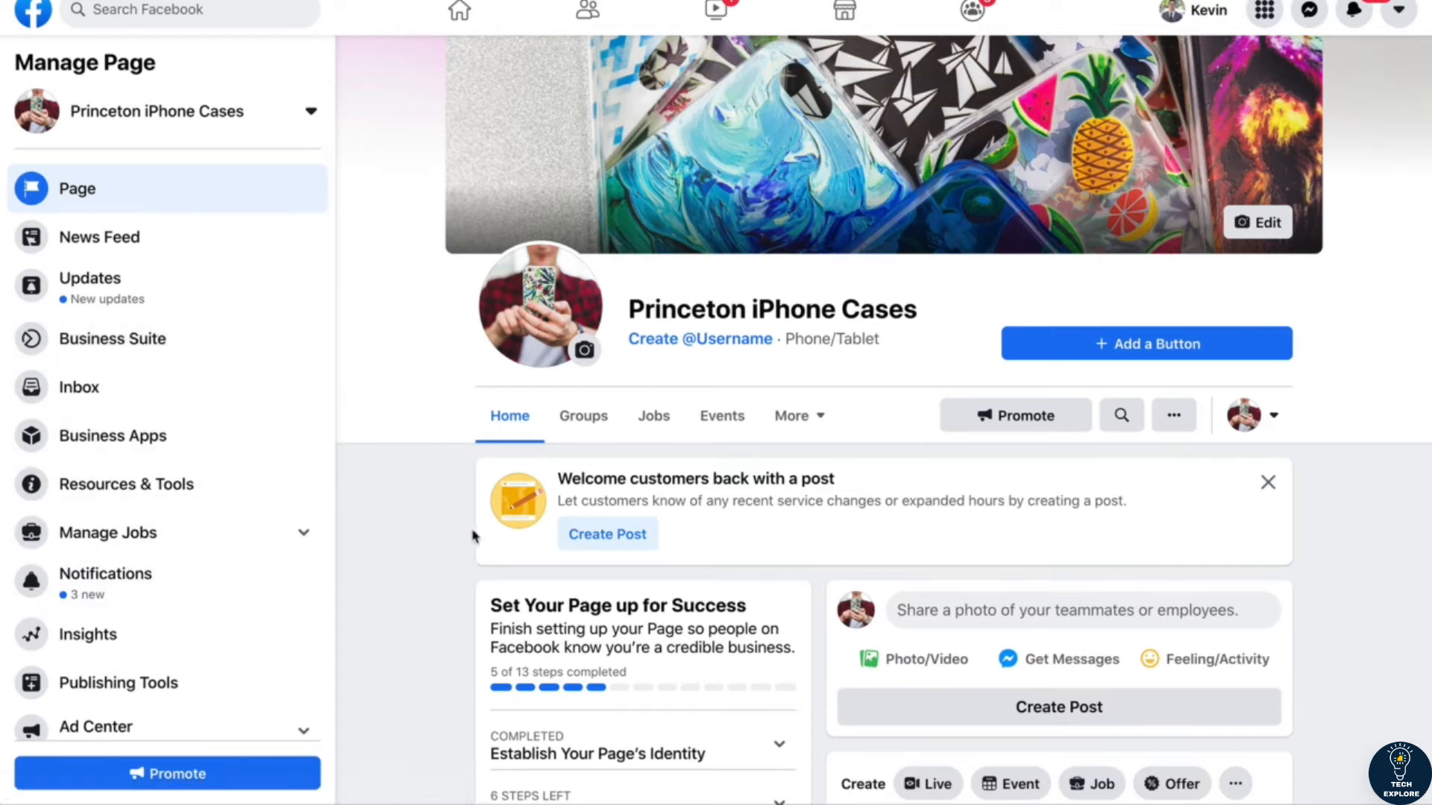
{"action": "scroll", "coordinate": [413, 543], "scroll_direction": "down", "scroll_amount": 2}
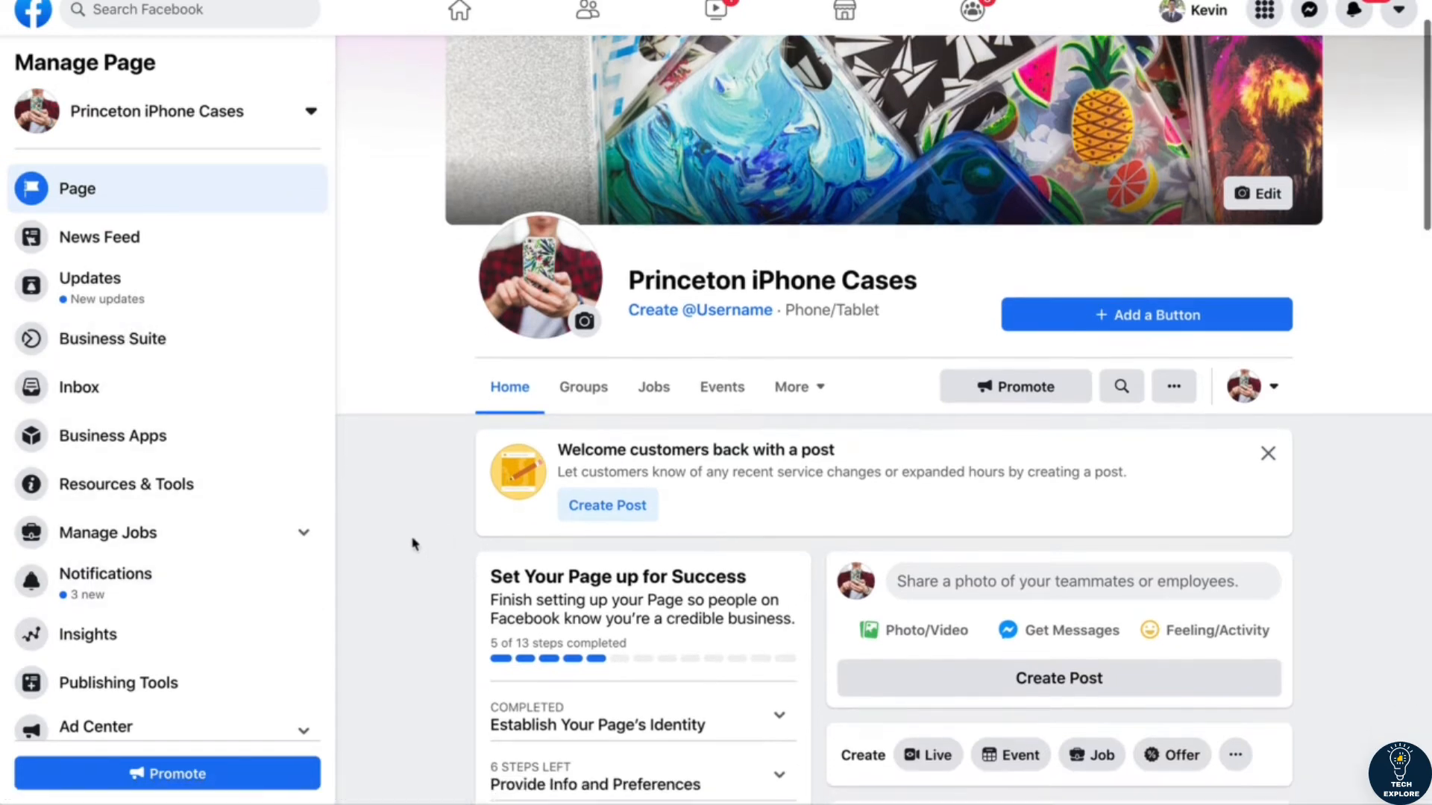
{"action": "scroll", "coordinate": [412, 543], "scroll_direction": "down", "scroll_amount": 1}
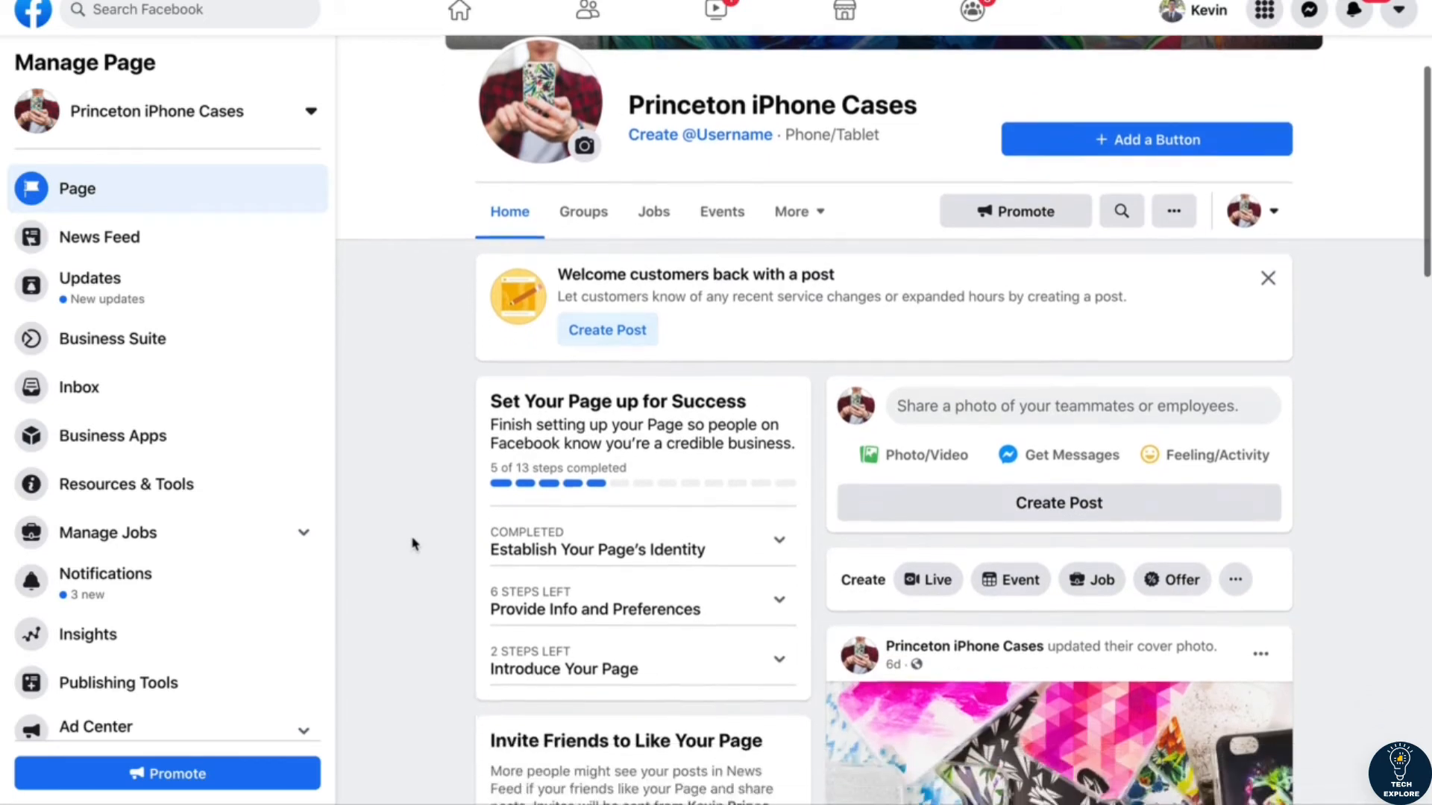
{"action": "scroll", "coordinate": [413, 544], "scroll_direction": "up", "scroll_amount": 4}
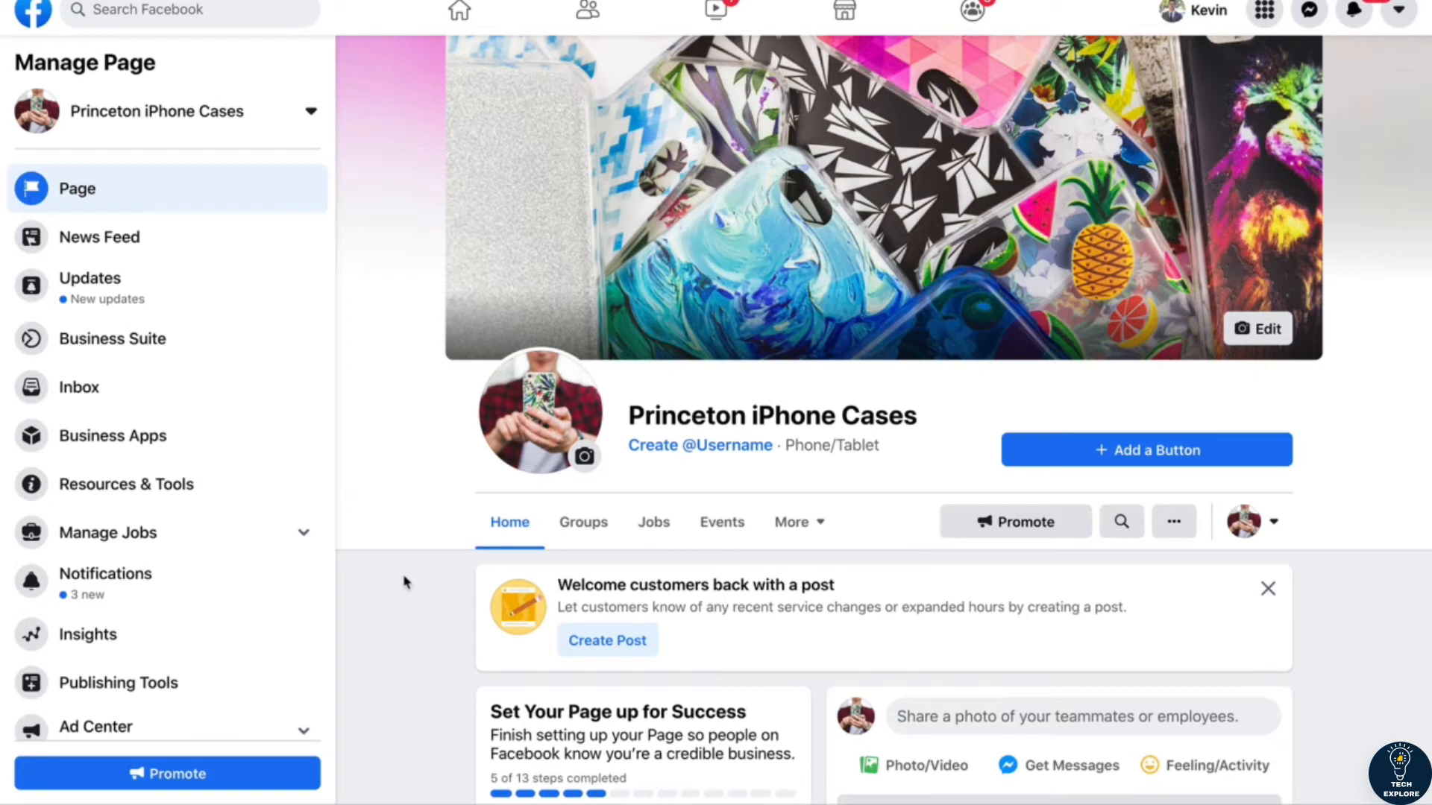
Step: Check the Facebook page's additional sections, such as Reviews and Offers, and the remaining page management options
{"action": "scroll", "coordinate": [405, 582], "scroll_direction": "down", "scroll_amount": 2}
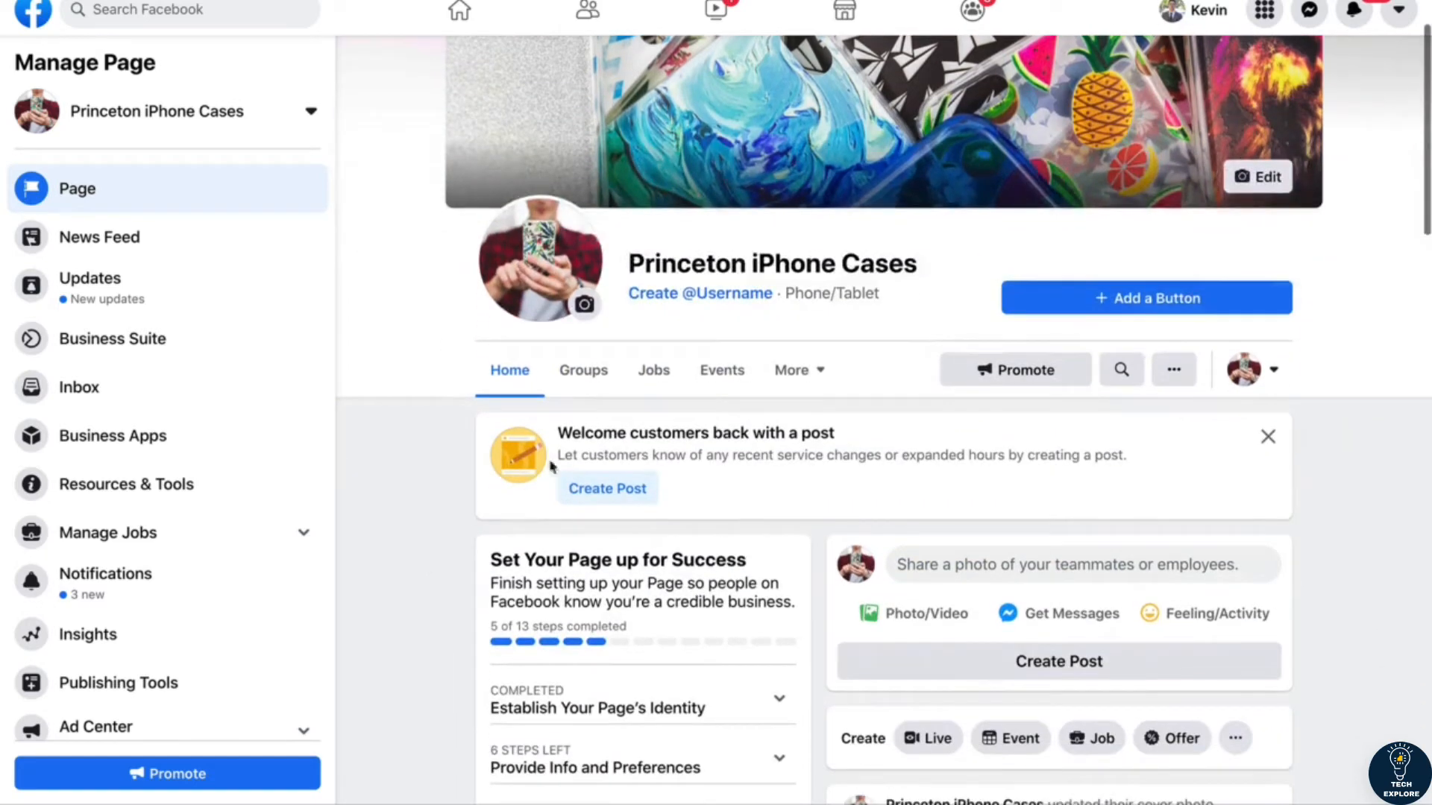
{"action": "left_click", "coordinate": [829, 382]}
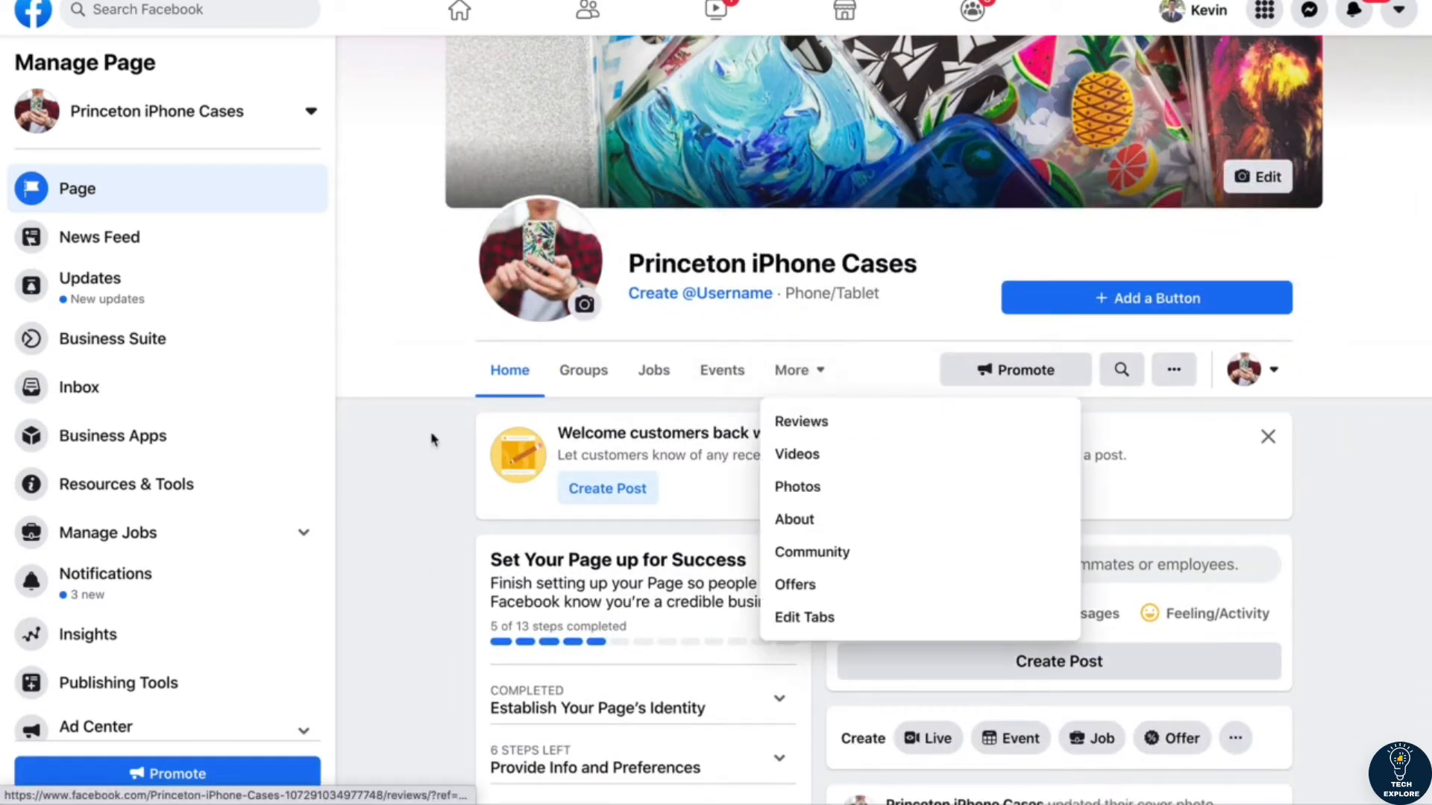
{"action": "scroll", "coordinate": [127, 495], "scroll_direction": "down", "scroll_amount": 2}
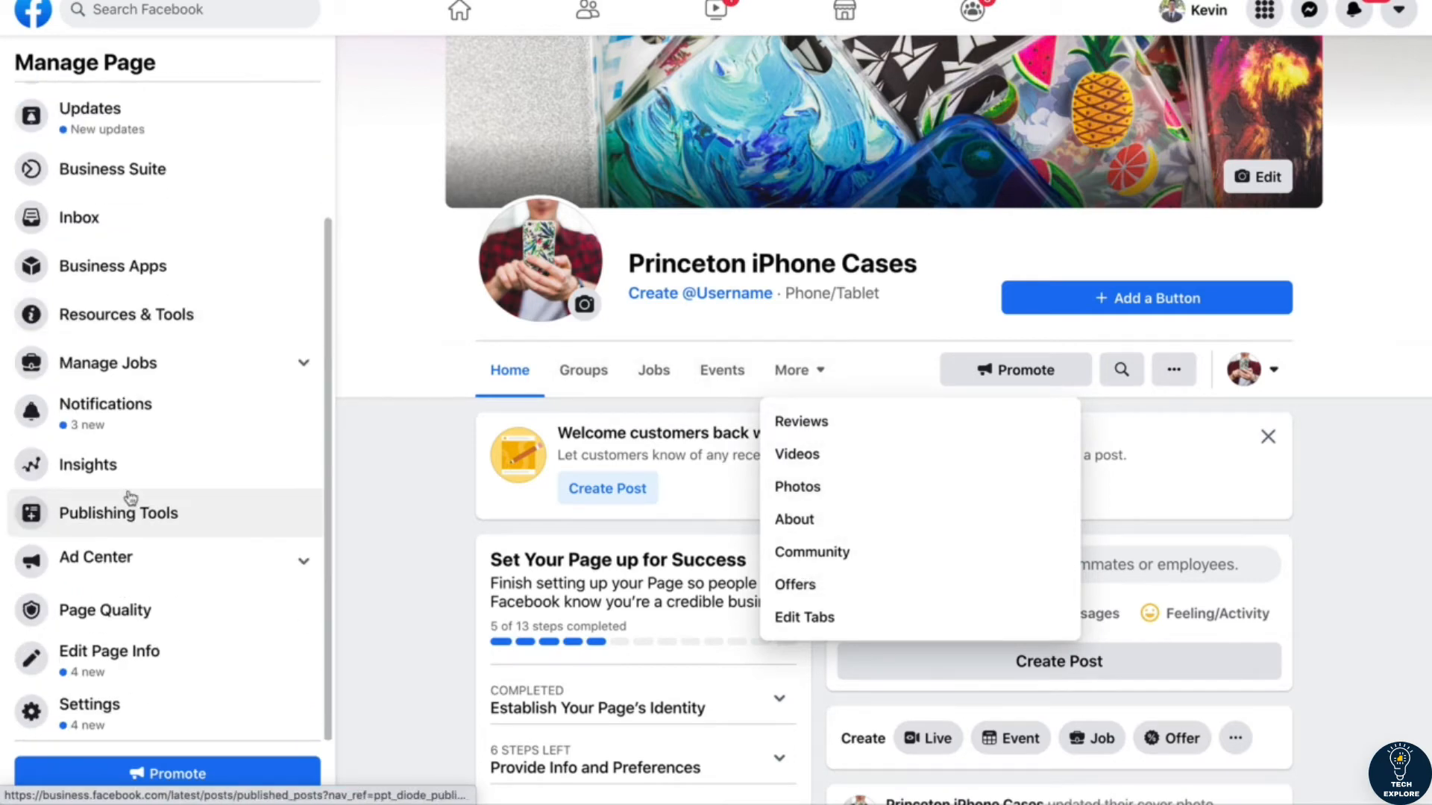
{"action": "left_click", "coordinate": [407, 551]}
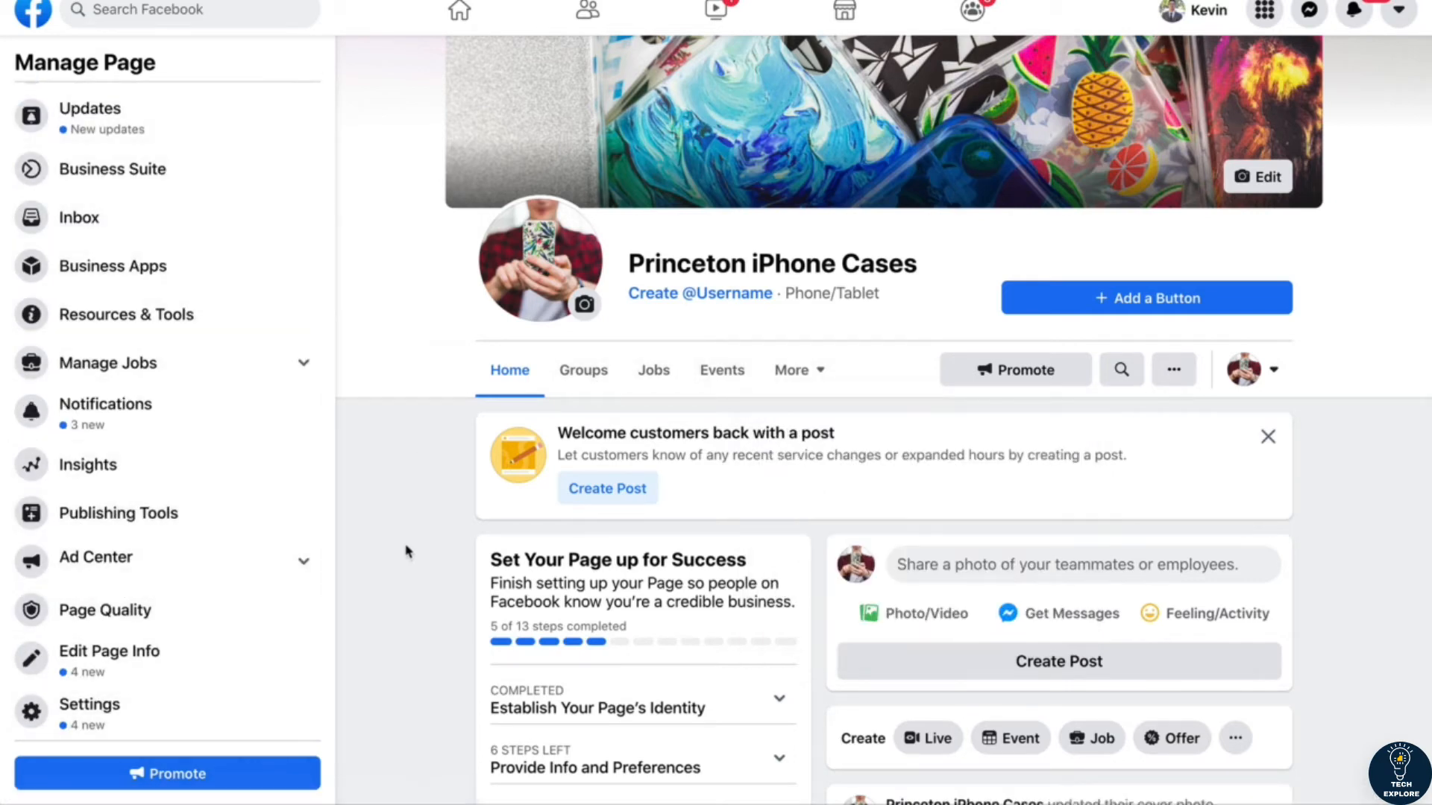
{"action": "scroll", "coordinate": [407, 552], "scroll_direction": "down", "scroll_amount": 2}
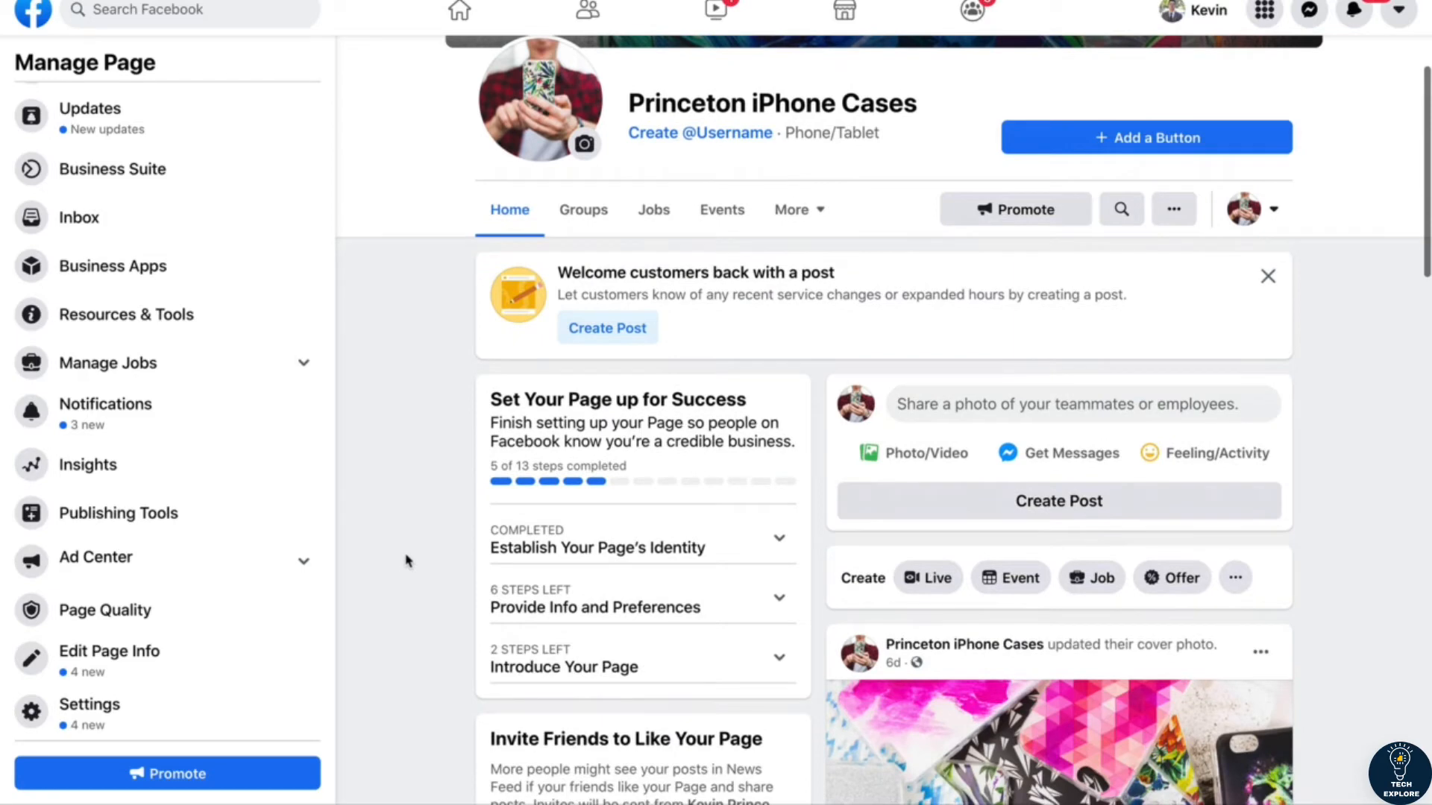
{"action": "scroll", "coordinate": [407, 561], "scroll_direction": "up", "scroll_amount": 4}
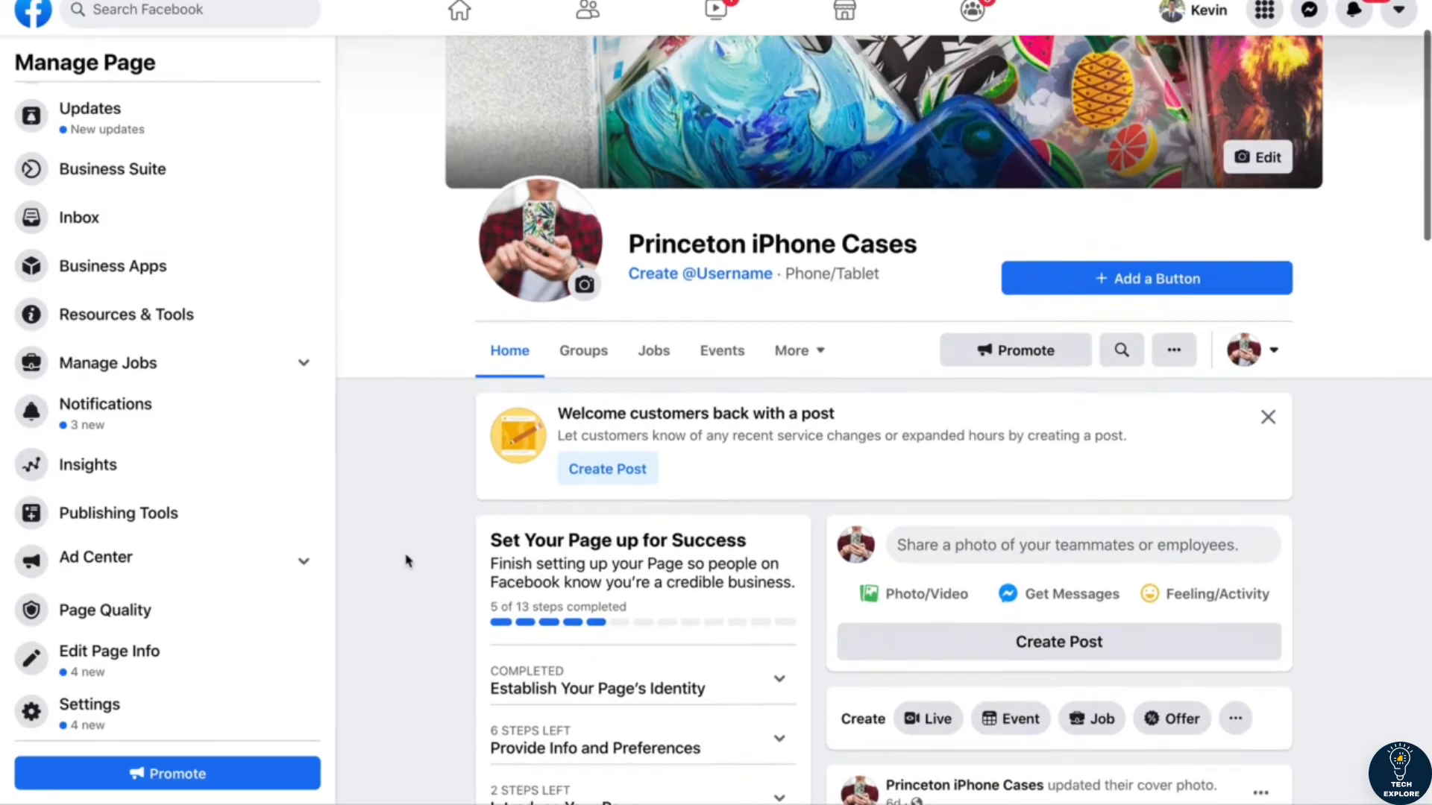
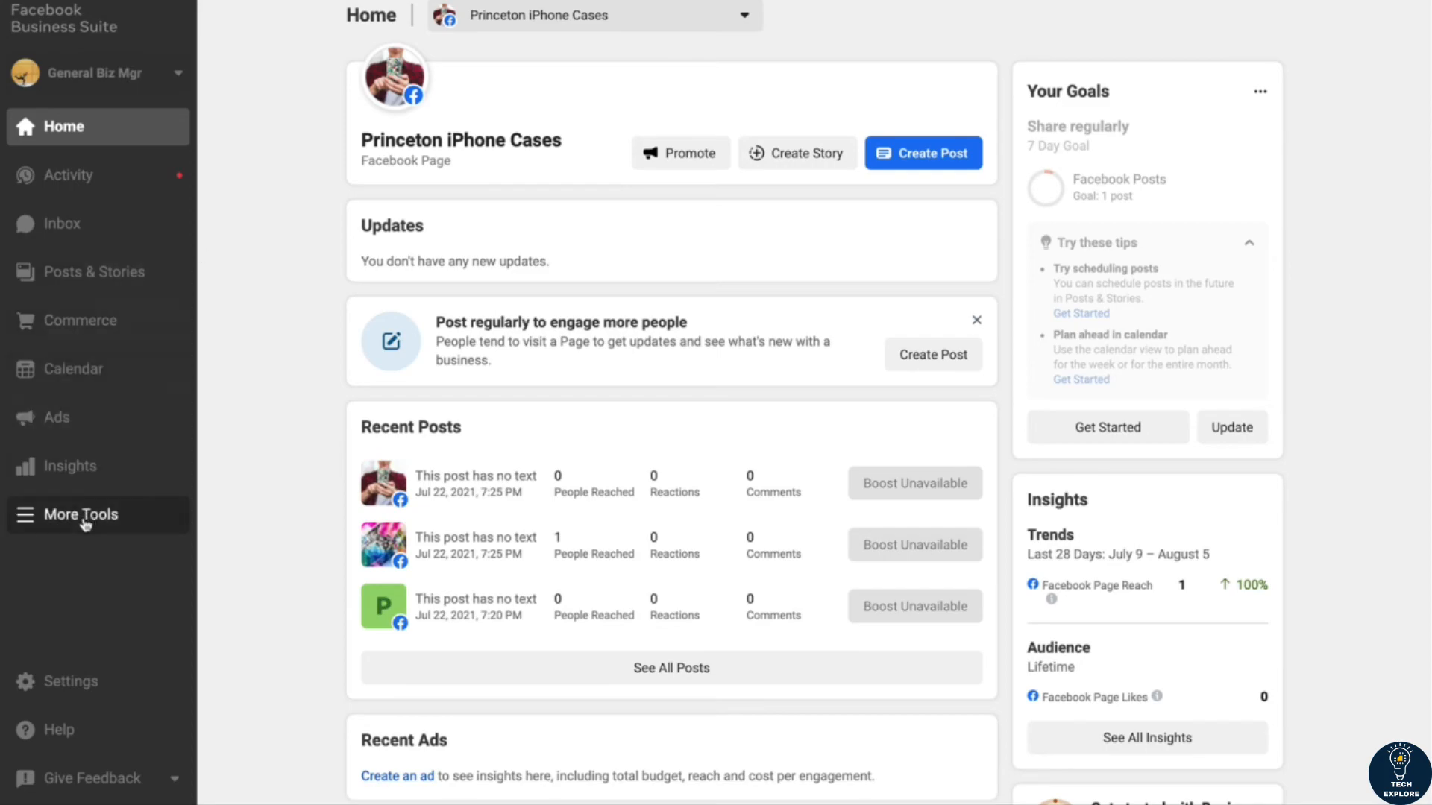
Step: Open the ad account's campaigns in Ads Manager and create a new campaign with the Conversions objective
{"action": "left_click", "coordinate": [85, 522]}
{"action": "left_click", "coordinate": [170, 60]}
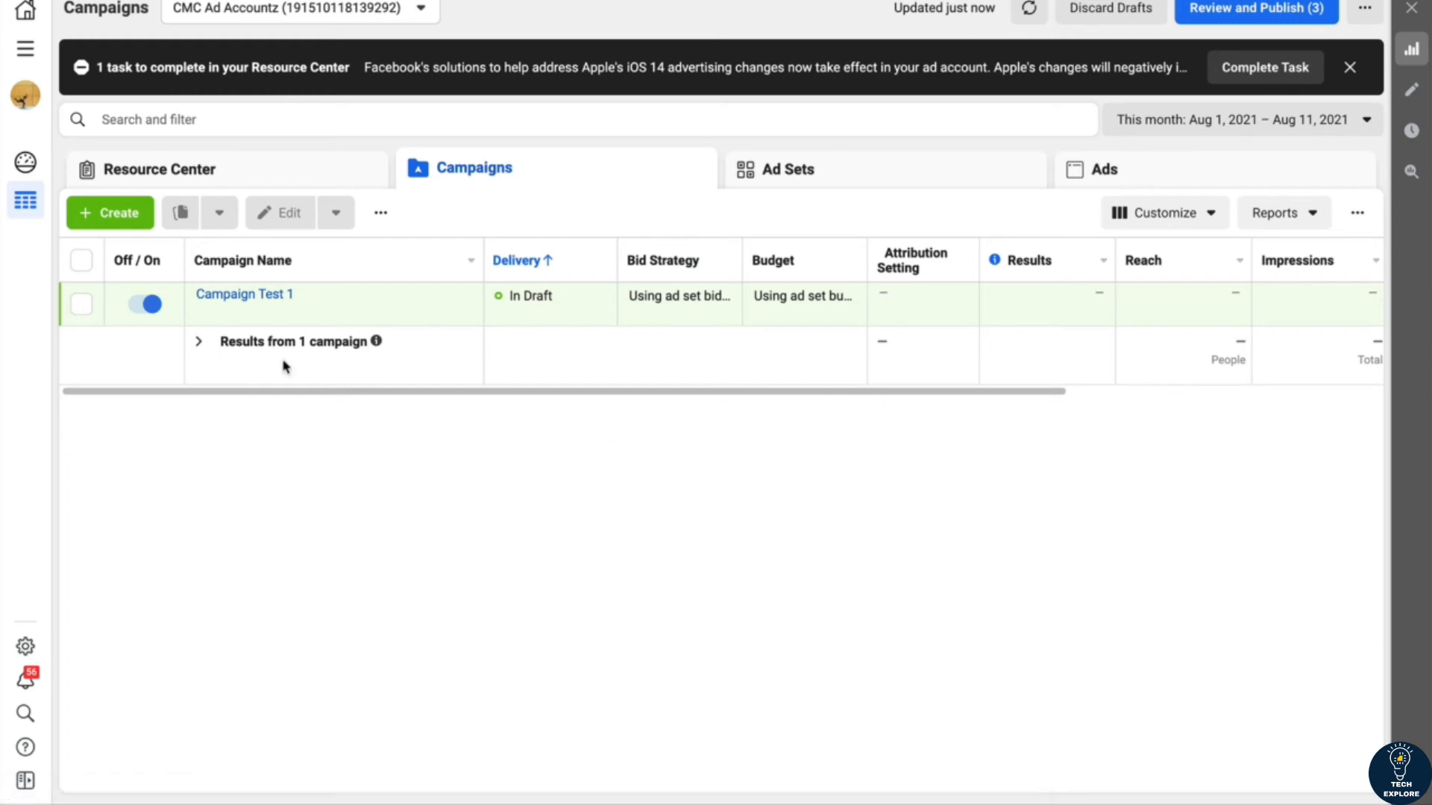
{"action": "left_click", "coordinate": [120, 214]}
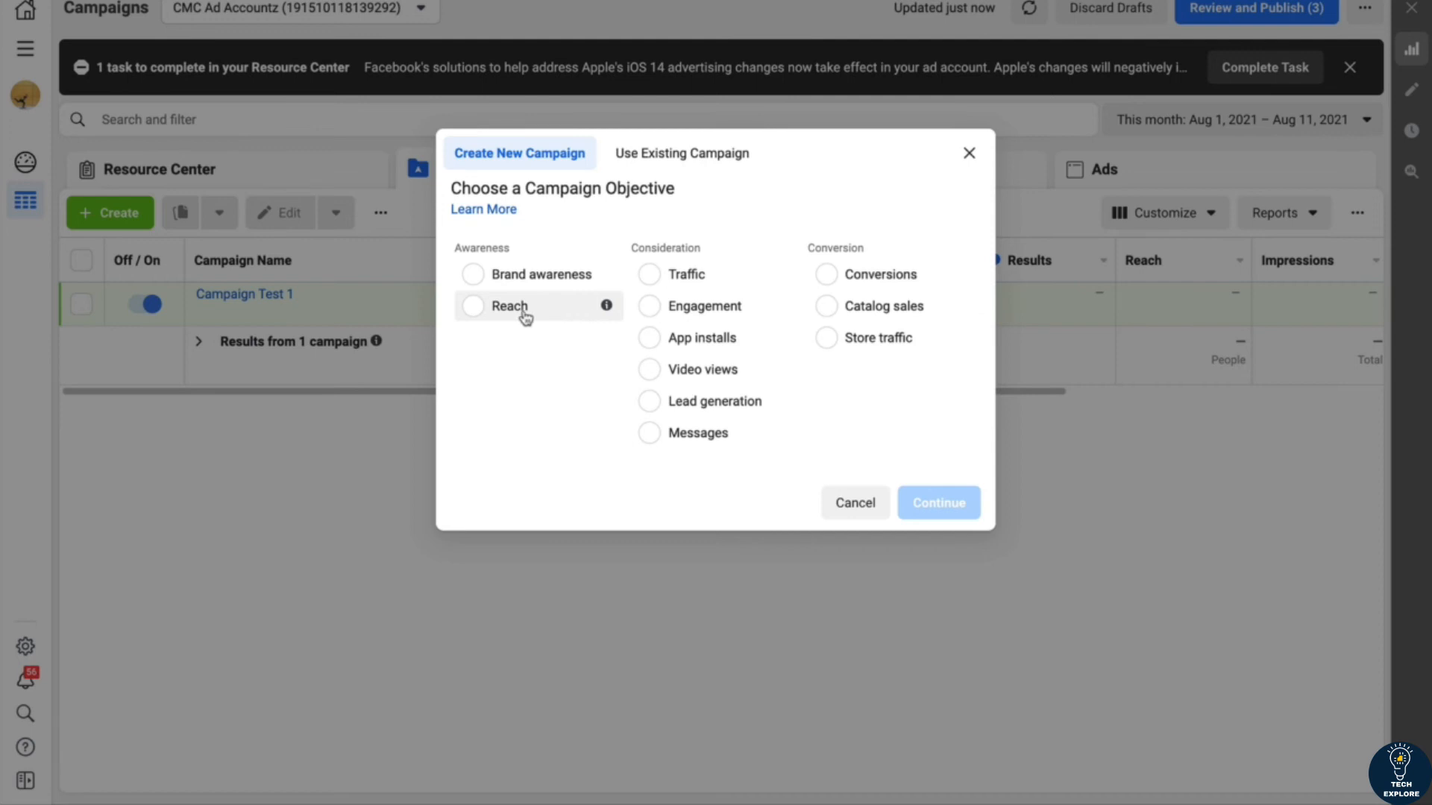
{"action": "mouse_move", "coordinate": [607, 313]}
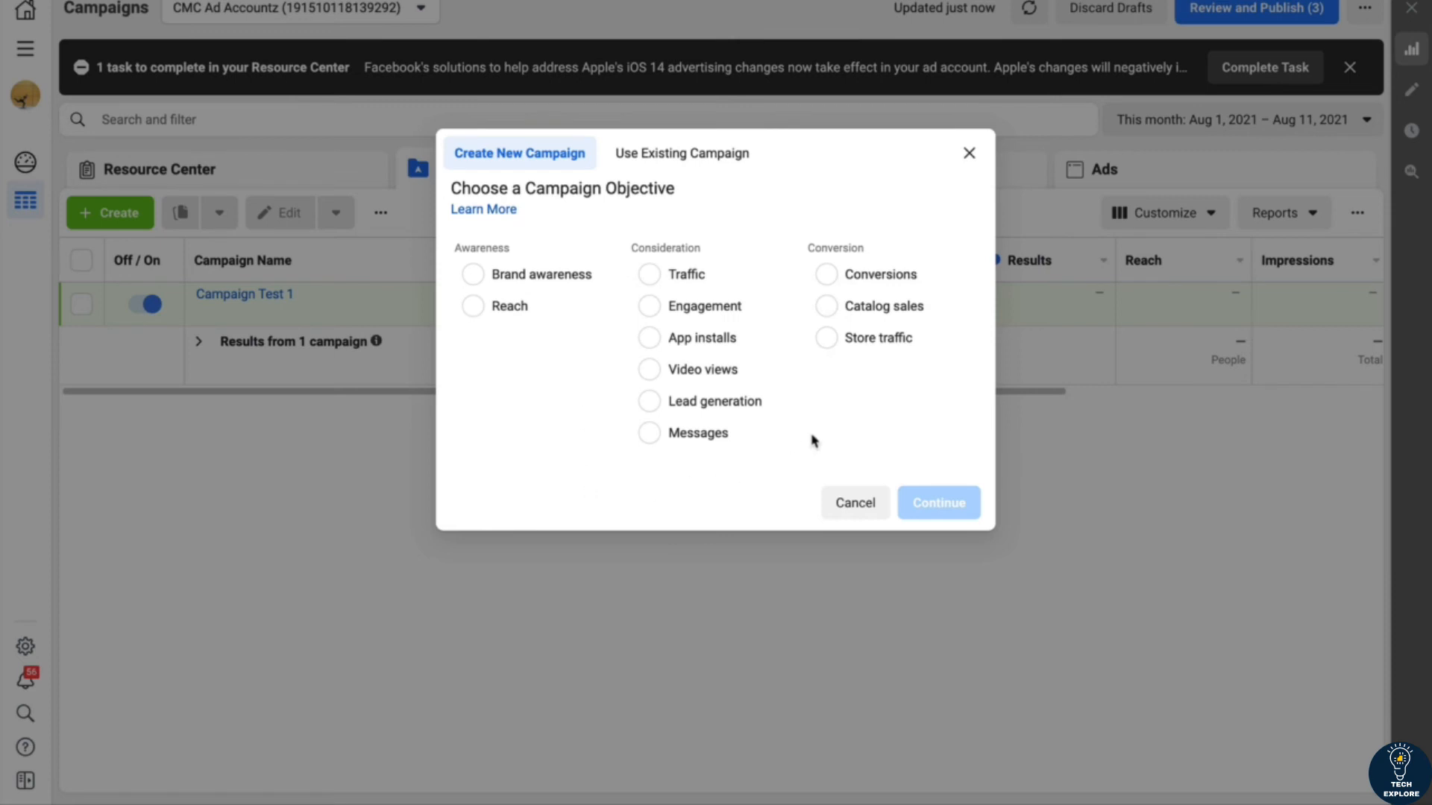
{"action": "mouse_move", "coordinate": [963, 333]}
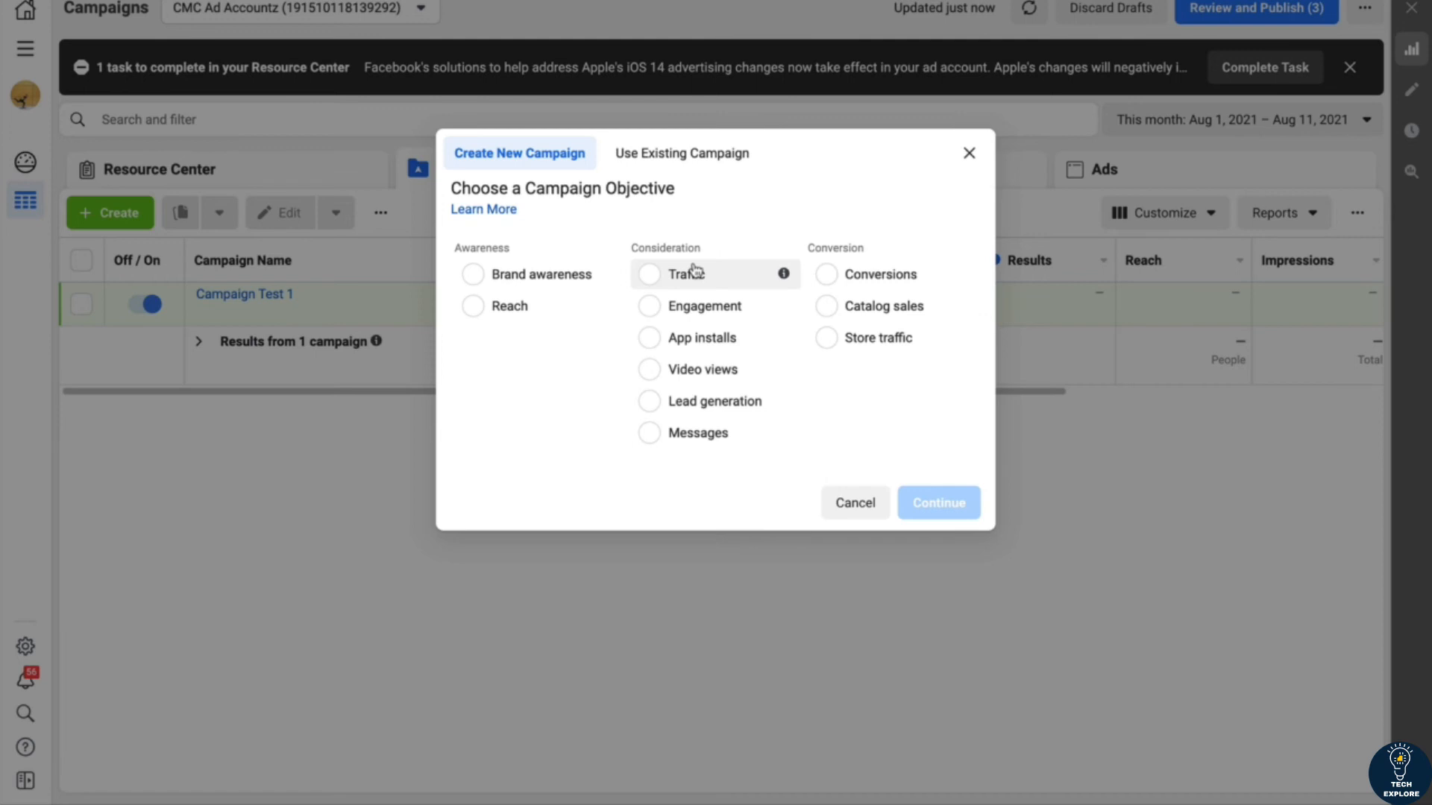
{"action": "left_click", "coordinate": [826, 275]}
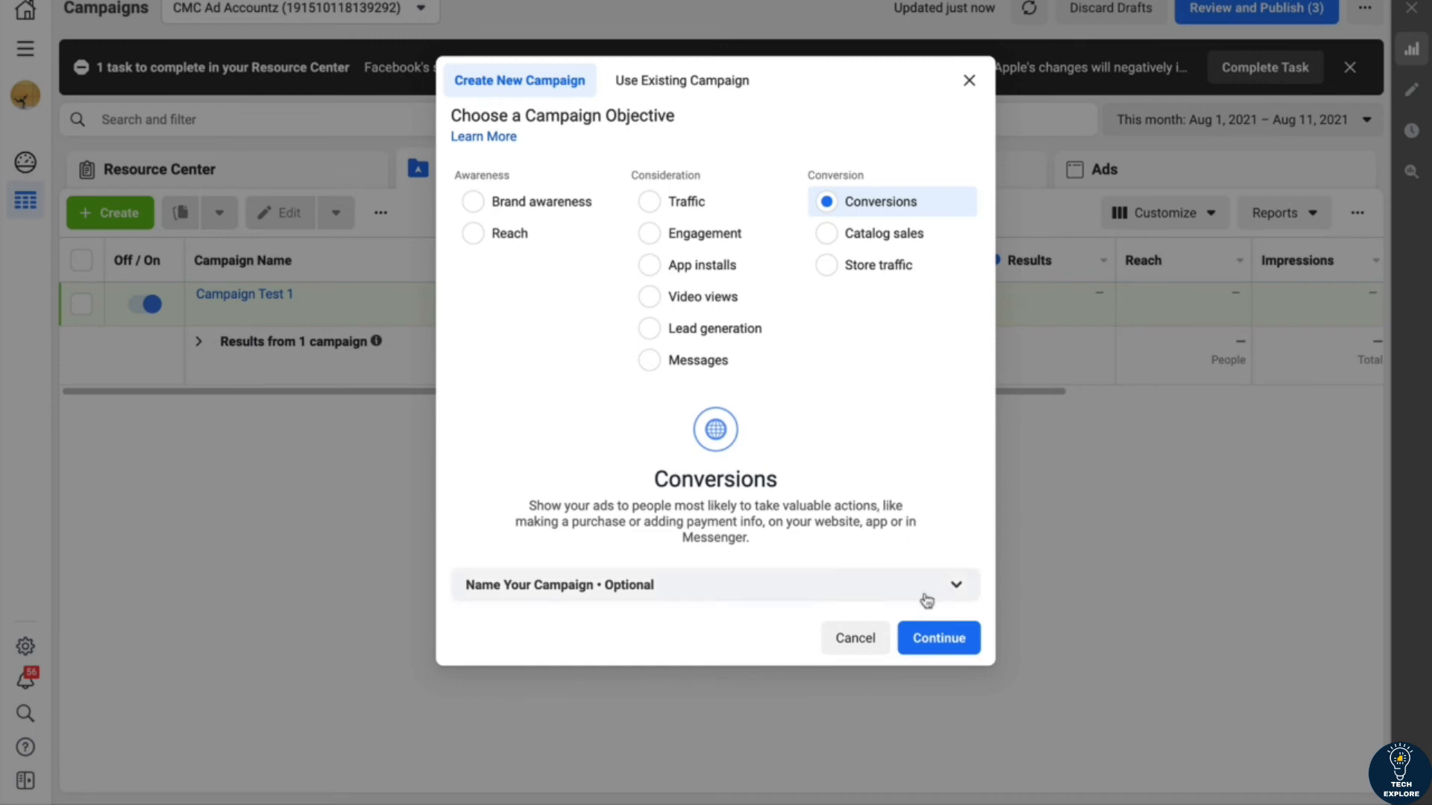
{"action": "left_click", "coordinate": [933, 636]}
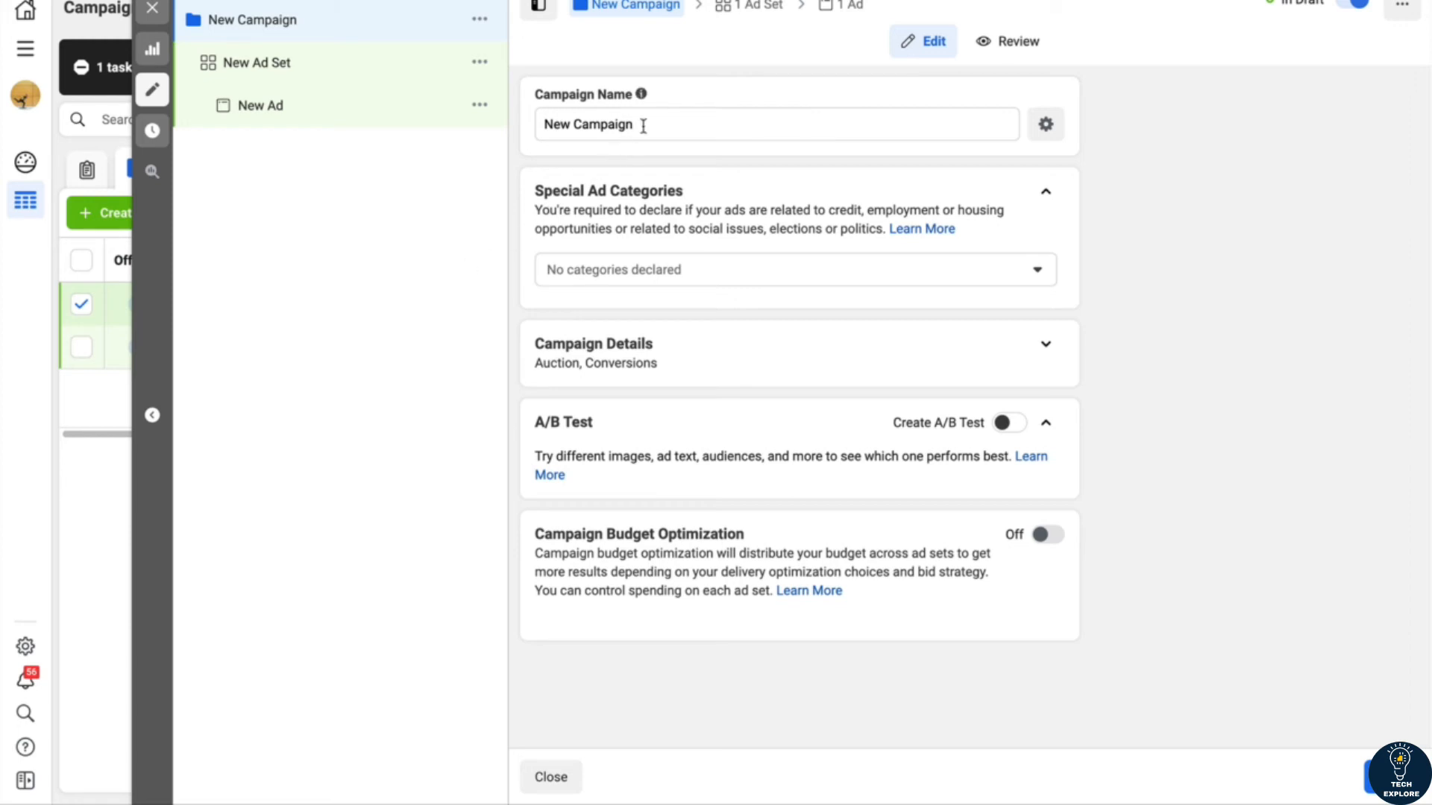
Step: Name the campaign Campaign Test 1 and review the special ad categories without declaring any
{"action": "left_click_drag", "start_coordinate": [643, 126], "coordinate": [531, 127]}
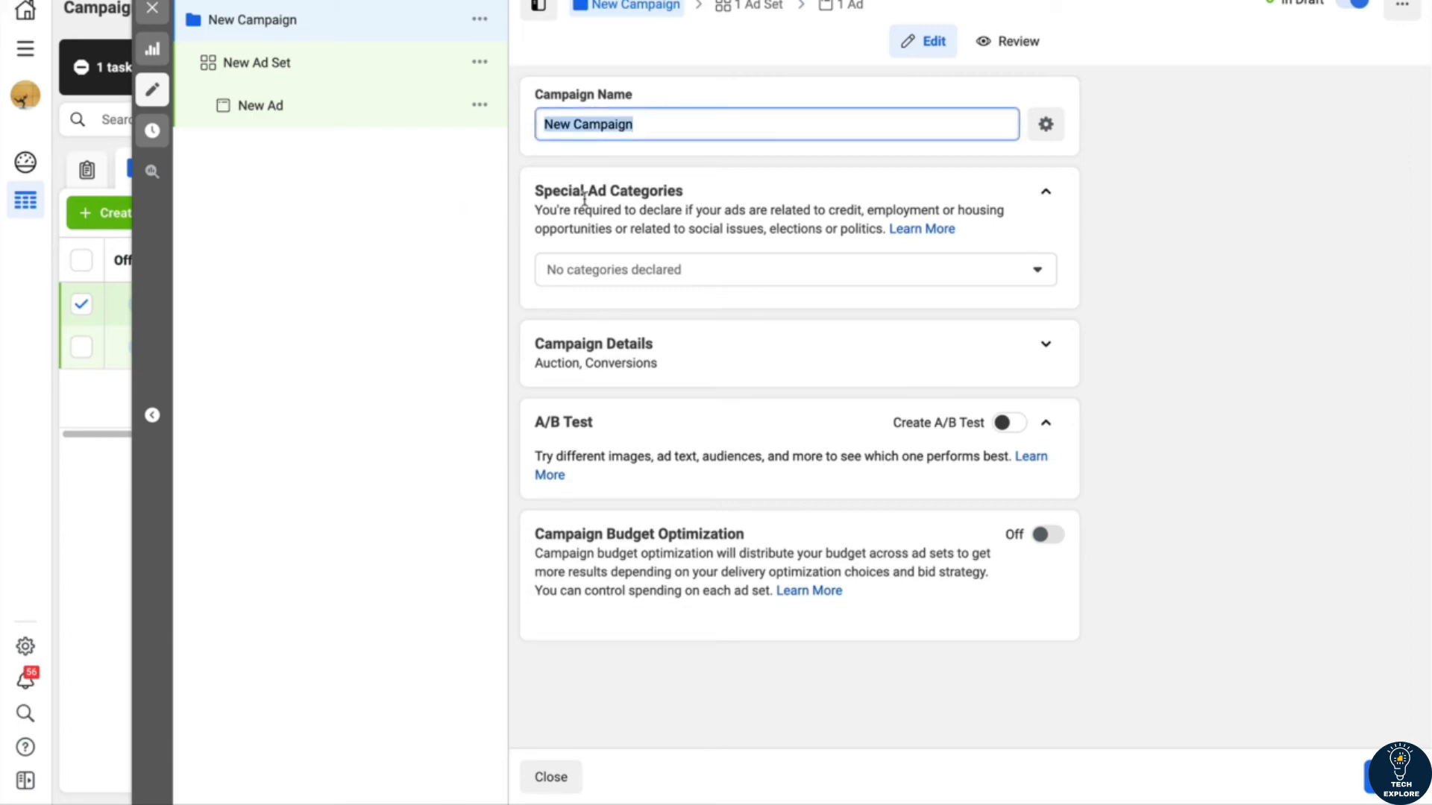
{"action": "type", "text": "Campaign Tes"}
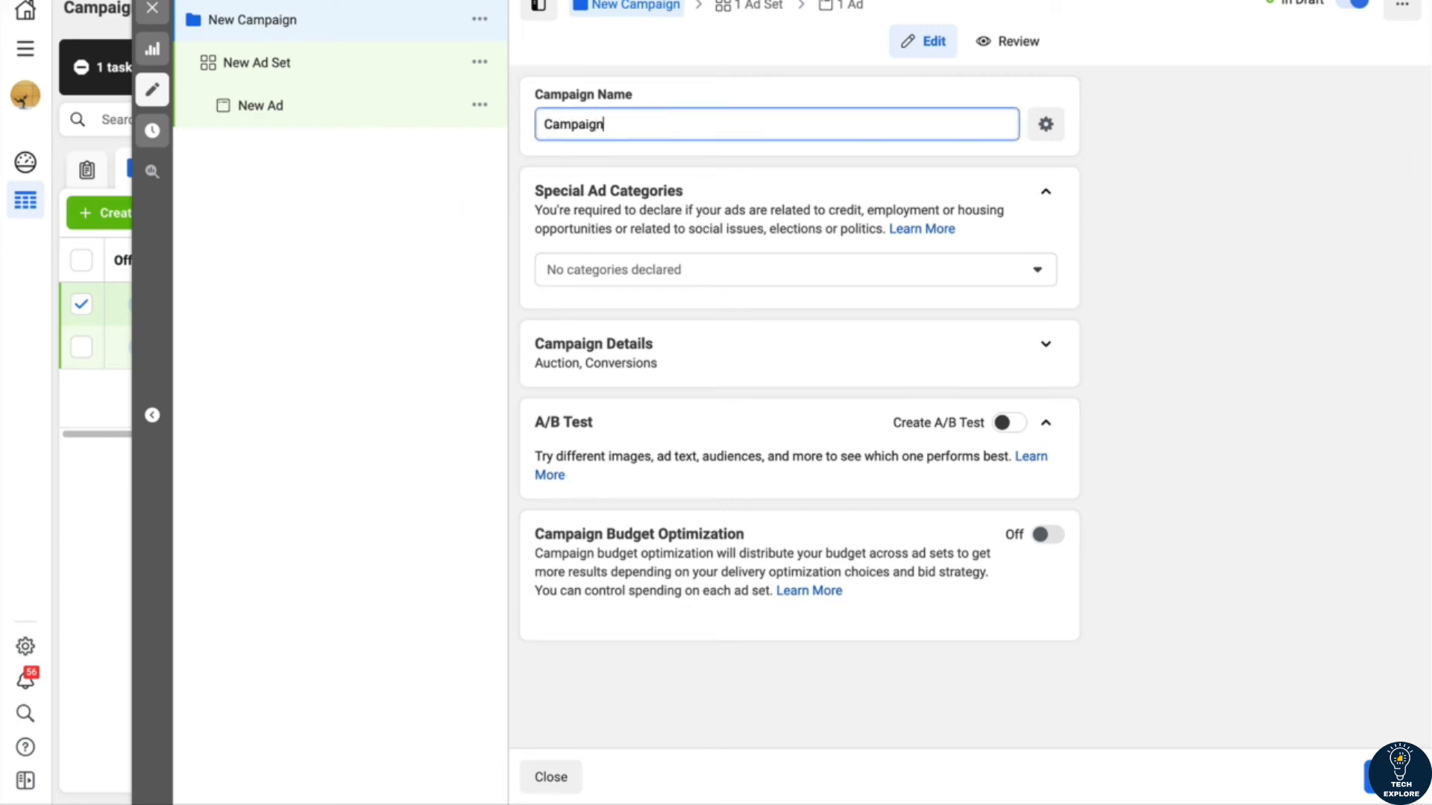
{"action": "type", "text": "t 1"}
{"action": "left_click", "coordinate": [723, 273]}
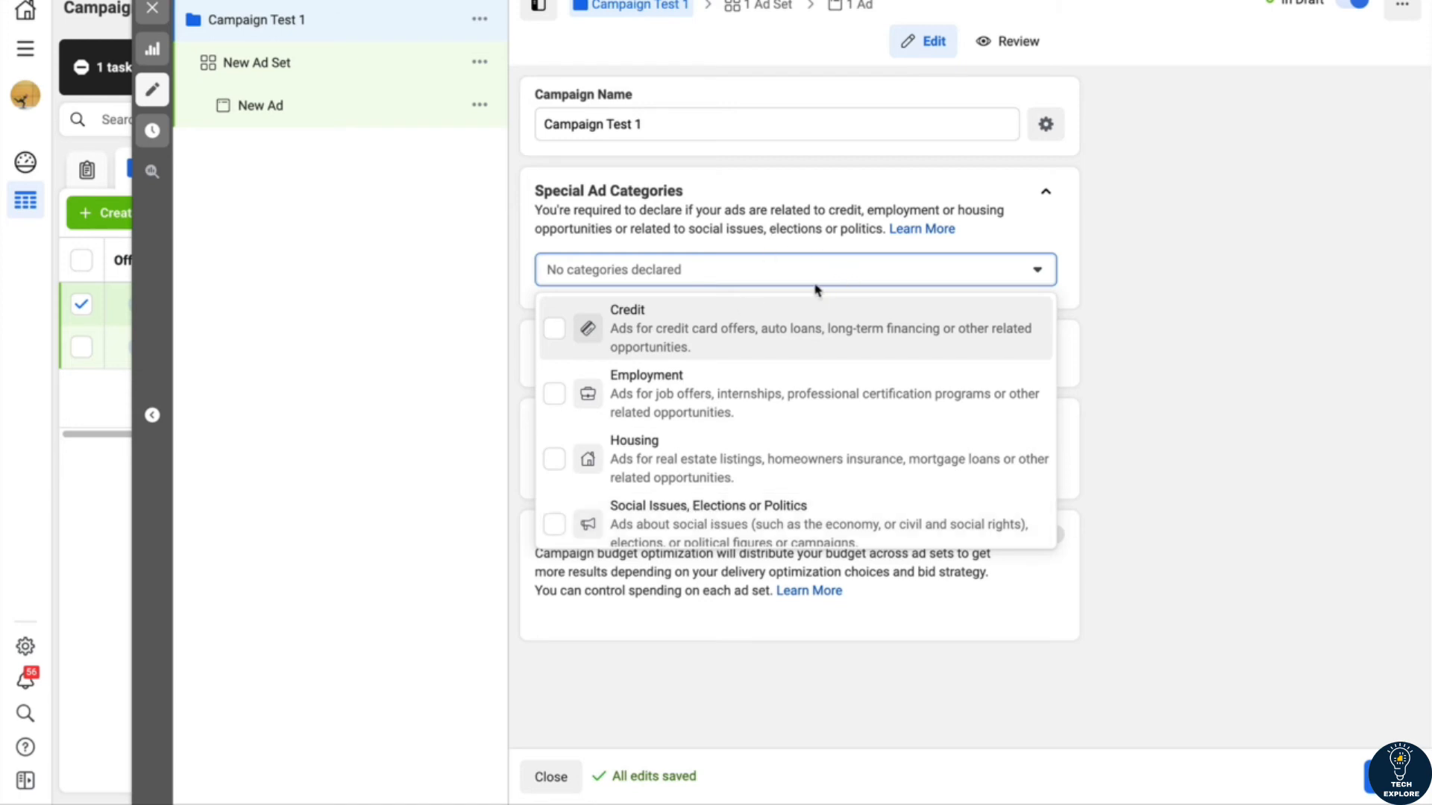
{"action": "left_click", "coordinate": [1118, 233]}
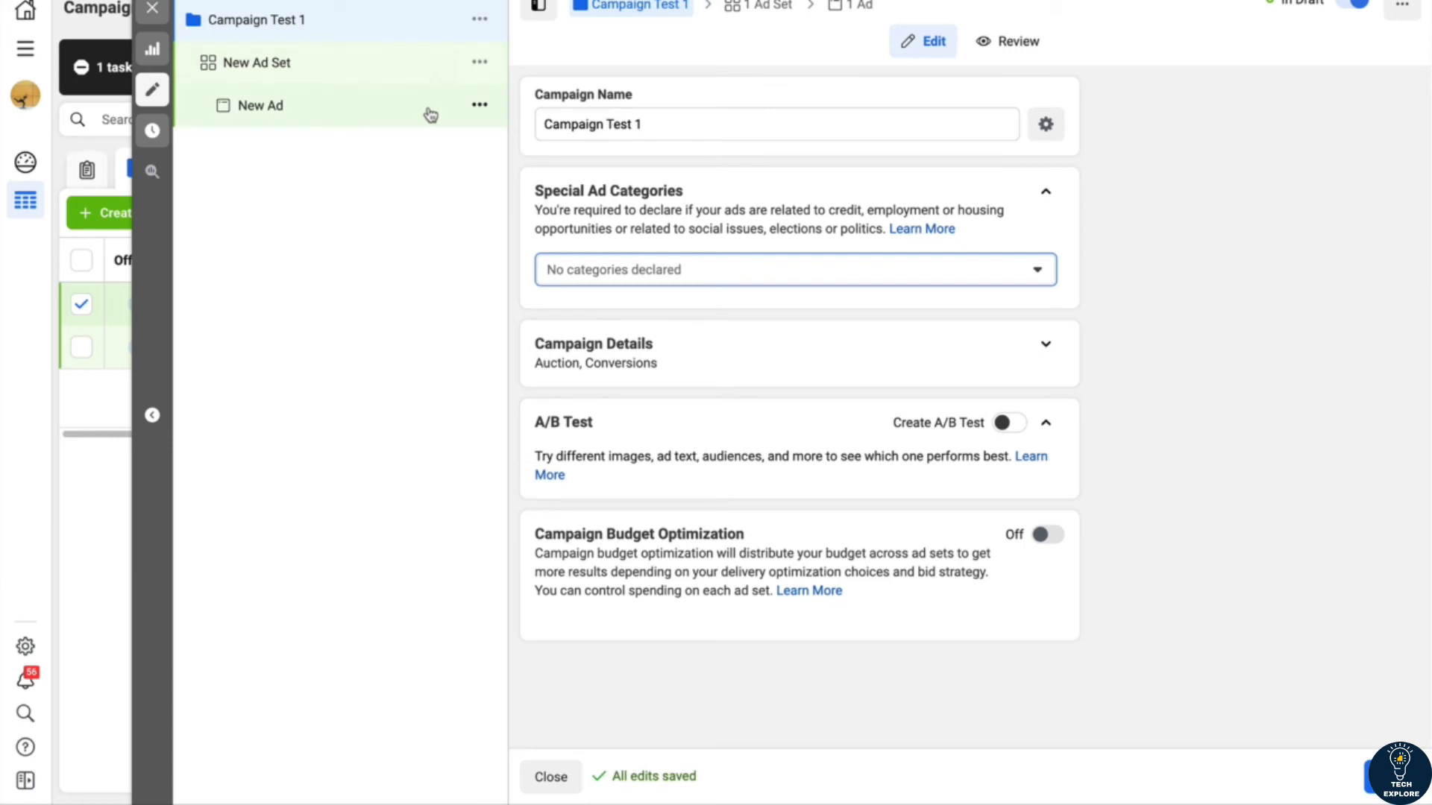
Step: Proceed to the ad set and choose the Shopify Store pixel for website conversions
{"action": "left_click", "coordinate": [1392, 777]}
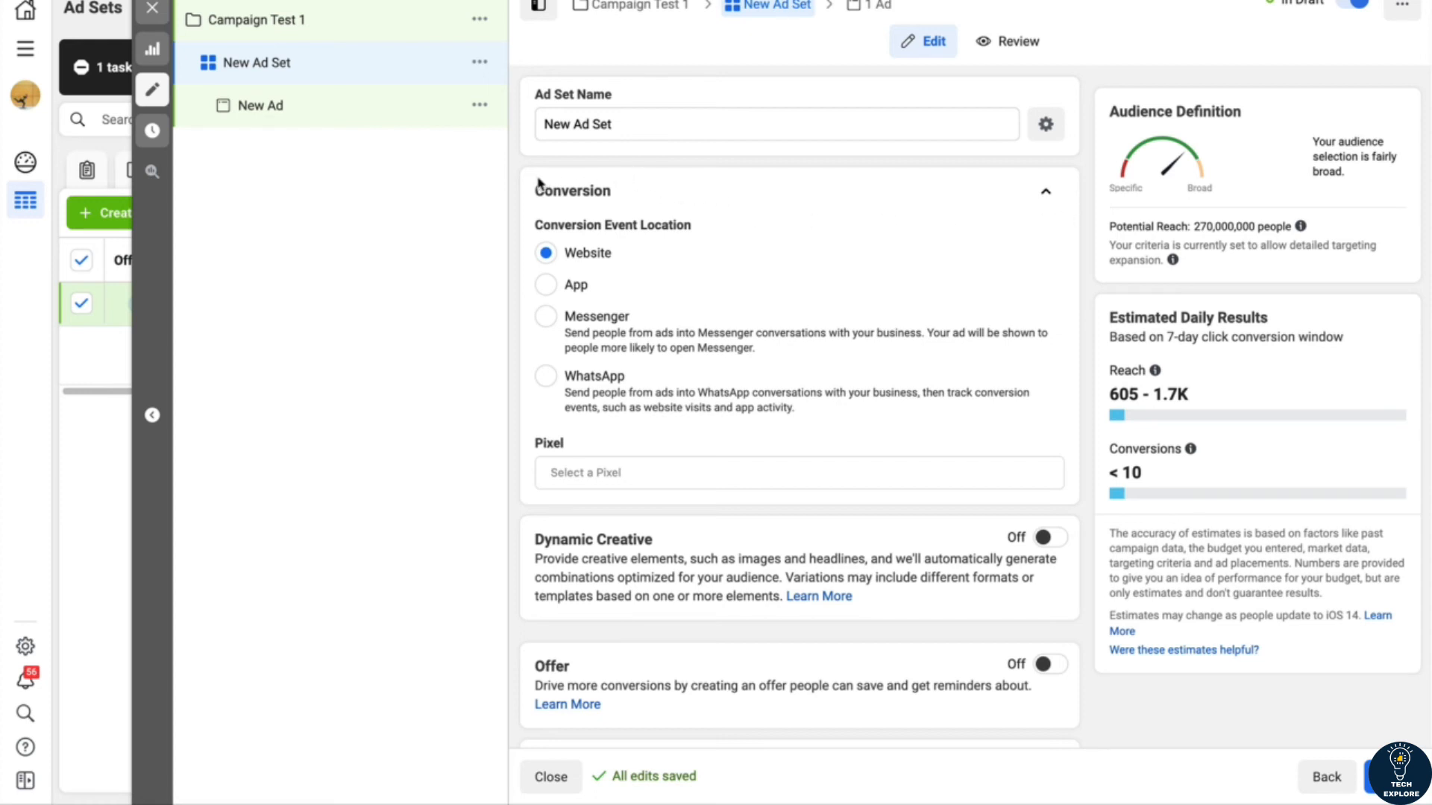
{"action": "left_click", "coordinate": [610, 468]}
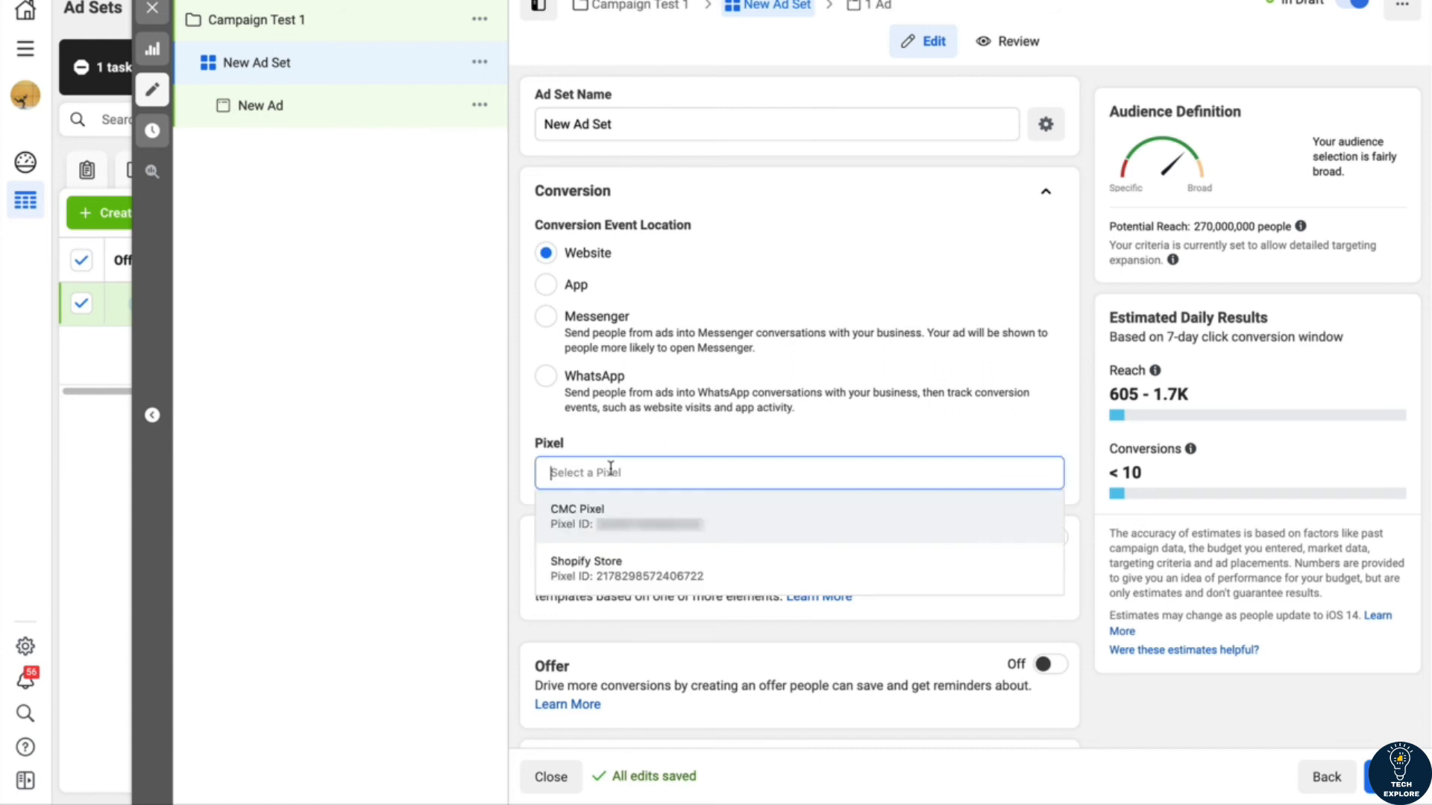
{"action": "left_click", "coordinate": [589, 568]}
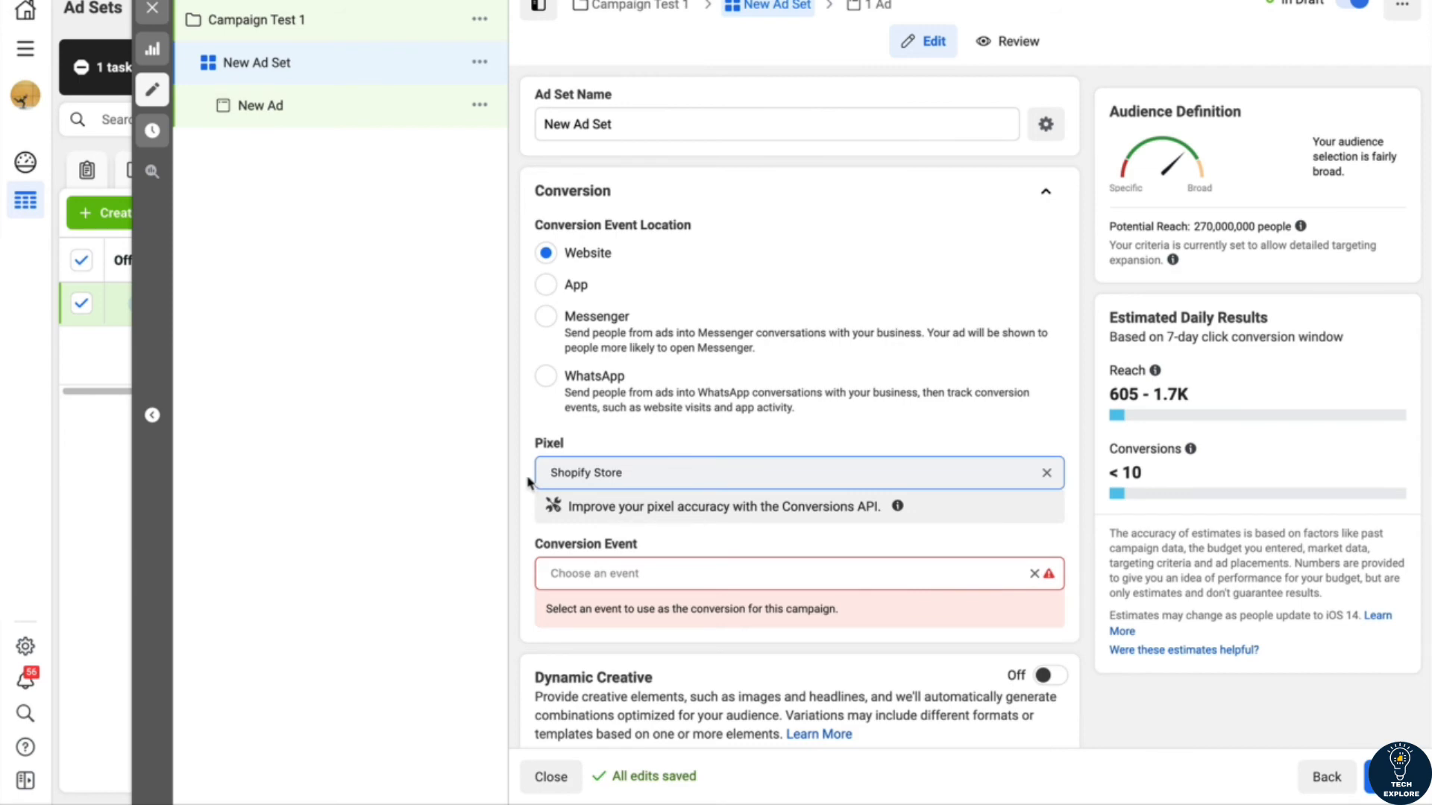
Step: Review the available conversion events for the ad set and choose Purchase
{"action": "left_click", "coordinate": [614, 573]}
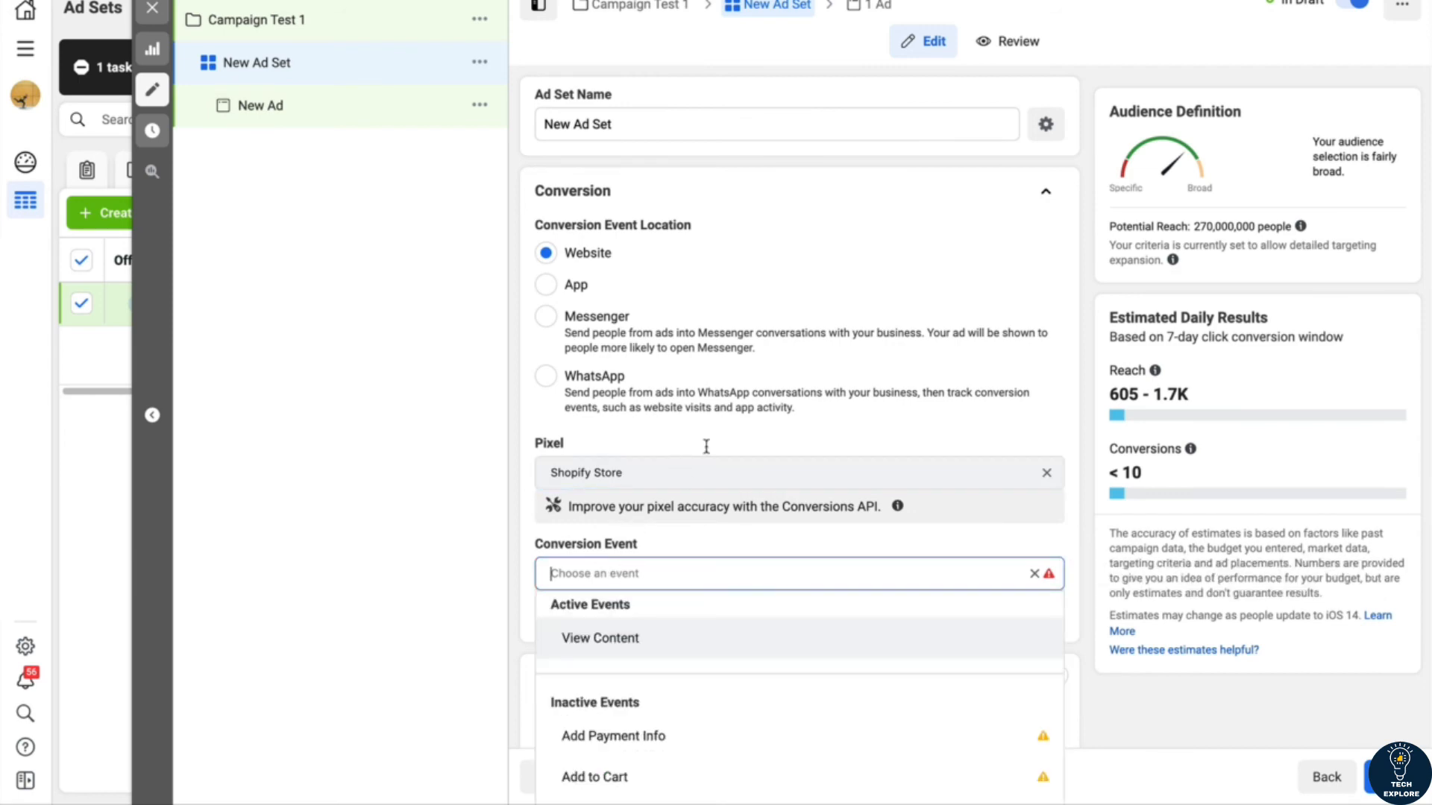
{"action": "scroll", "coordinate": [728, 434], "scroll_direction": "down", "scroll_amount": 3}
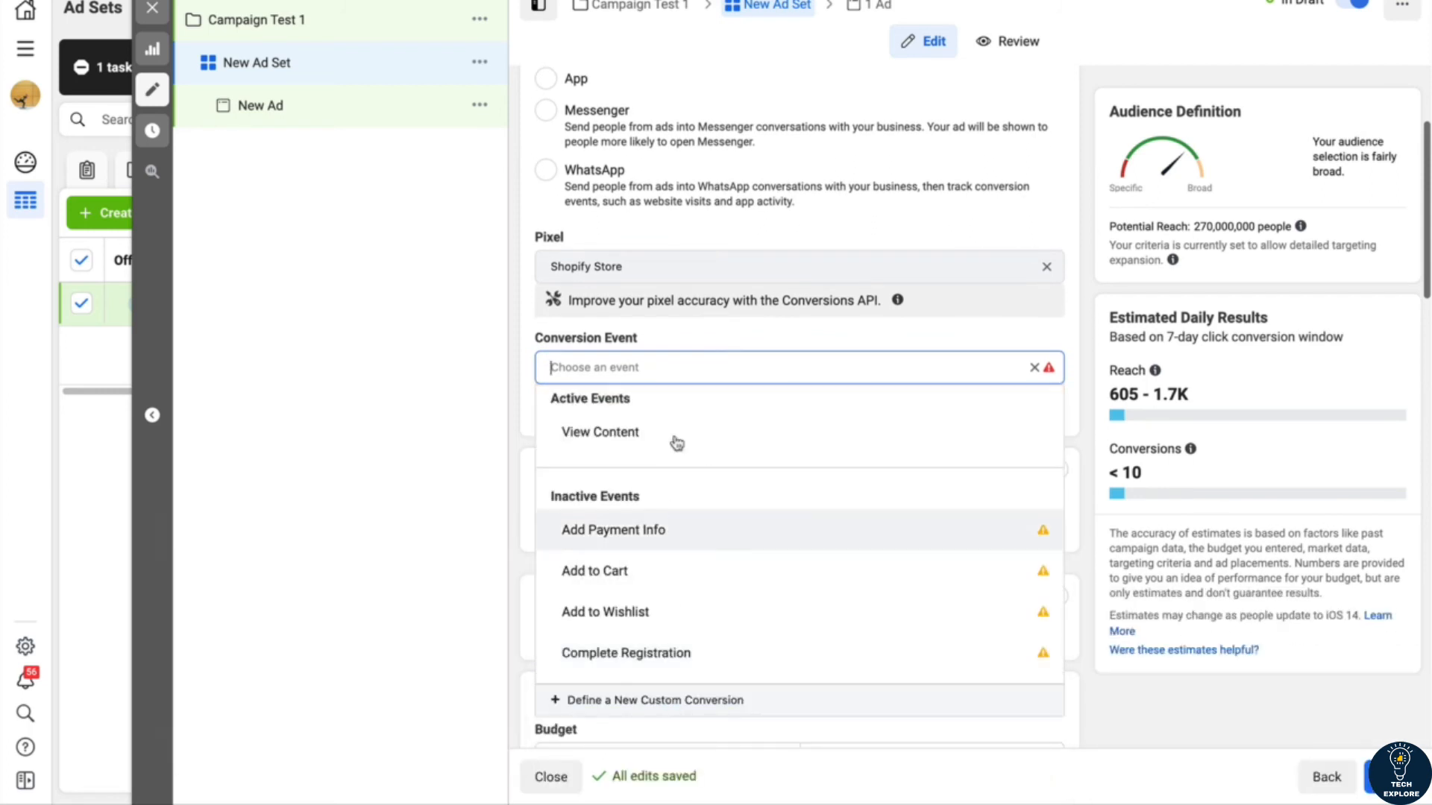
{"action": "mouse_move", "coordinate": [674, 436]}
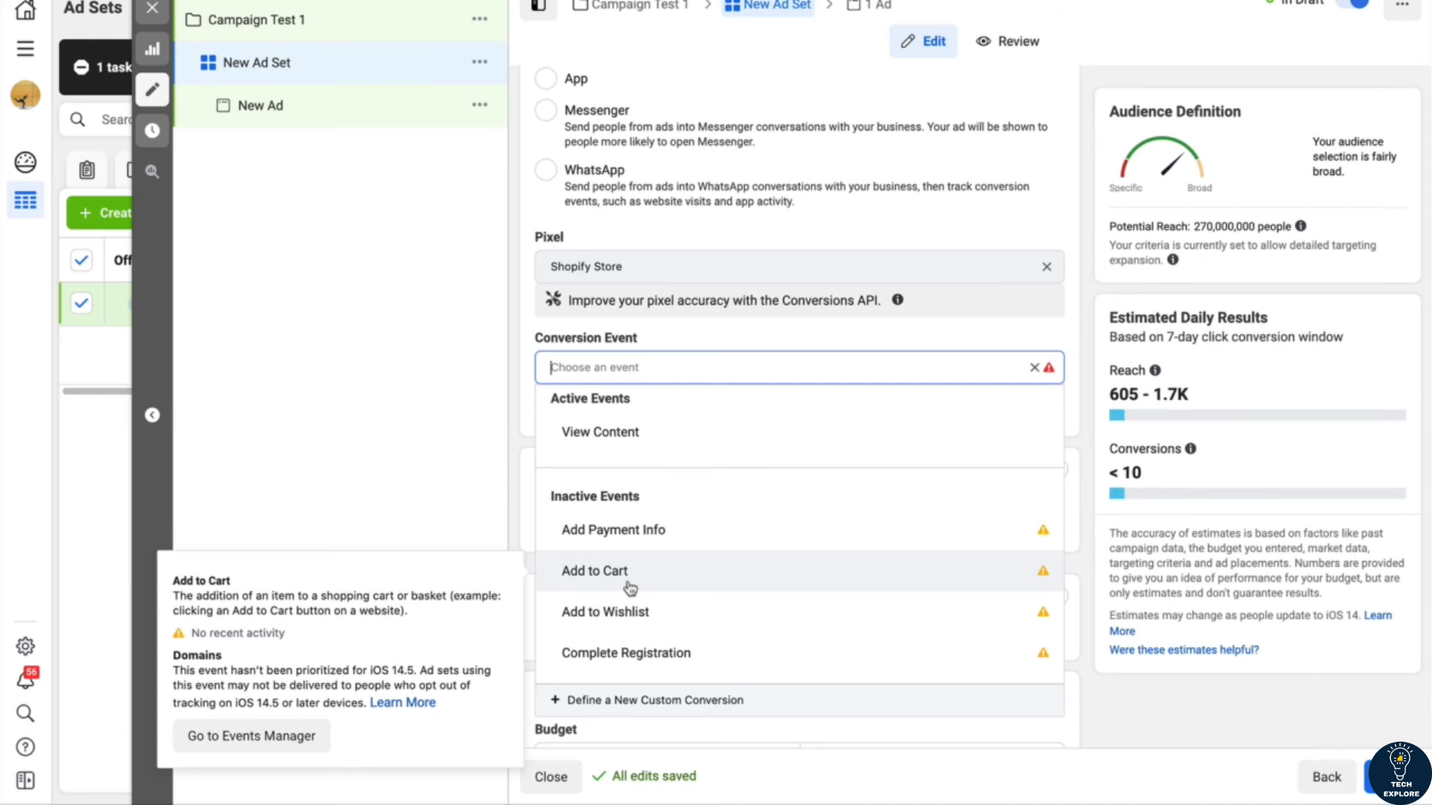
{"action": "scroll", "coordinate": [631, 588], "scroll_direction": "down", "scroll_amount": 5}
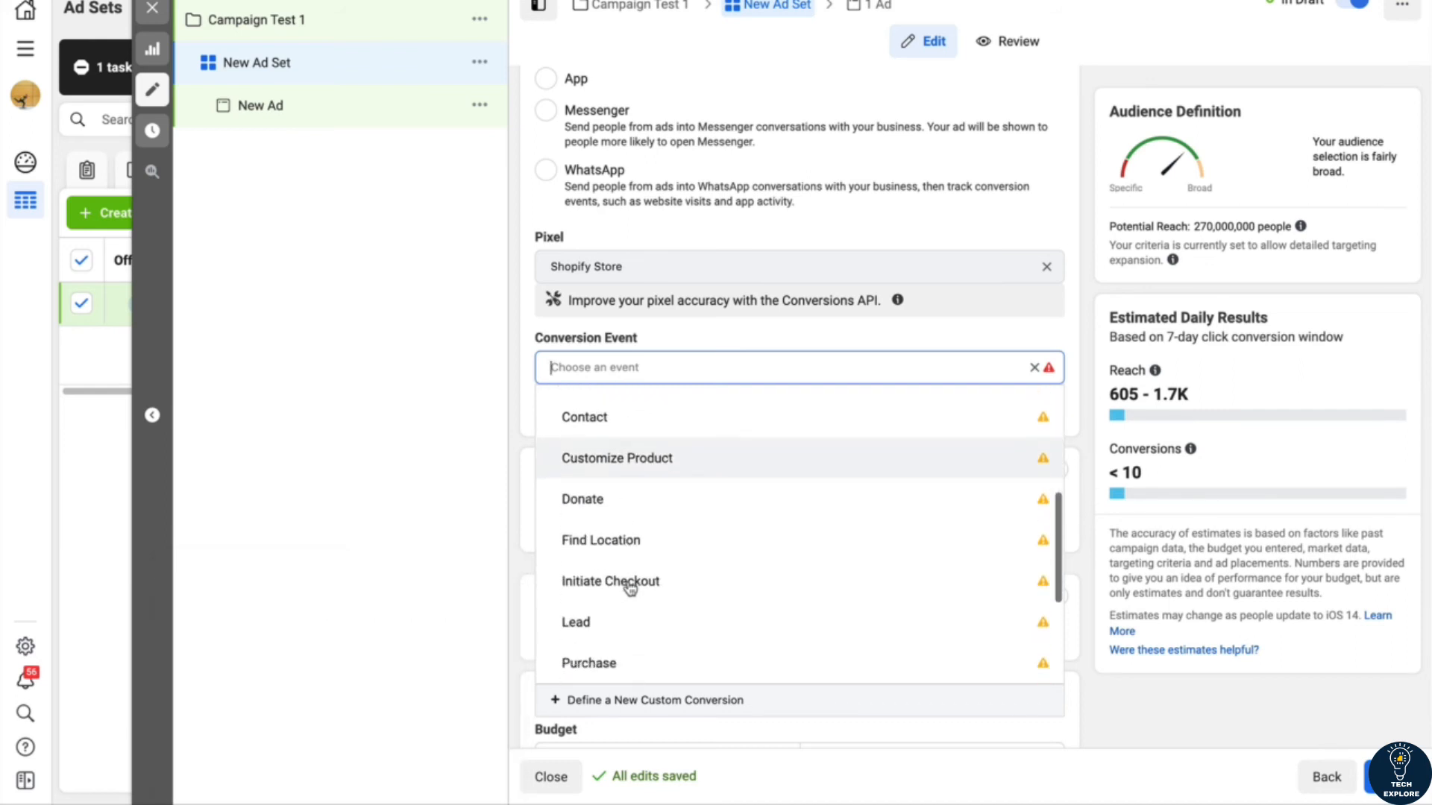
{"action": "mouse_move", "coordinate": [595, 595]}
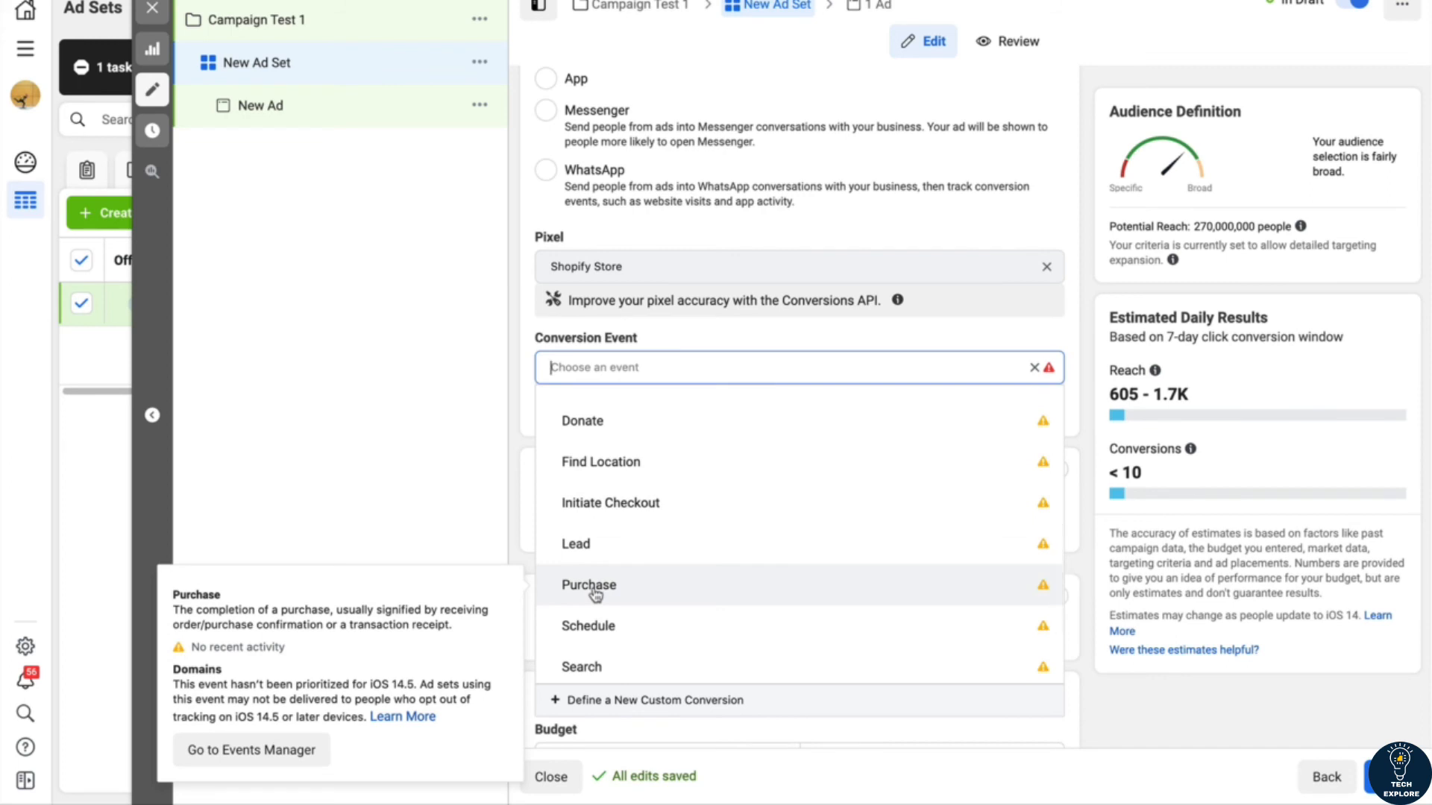
{"action": "left_click", "coordinate": [595, 589]}
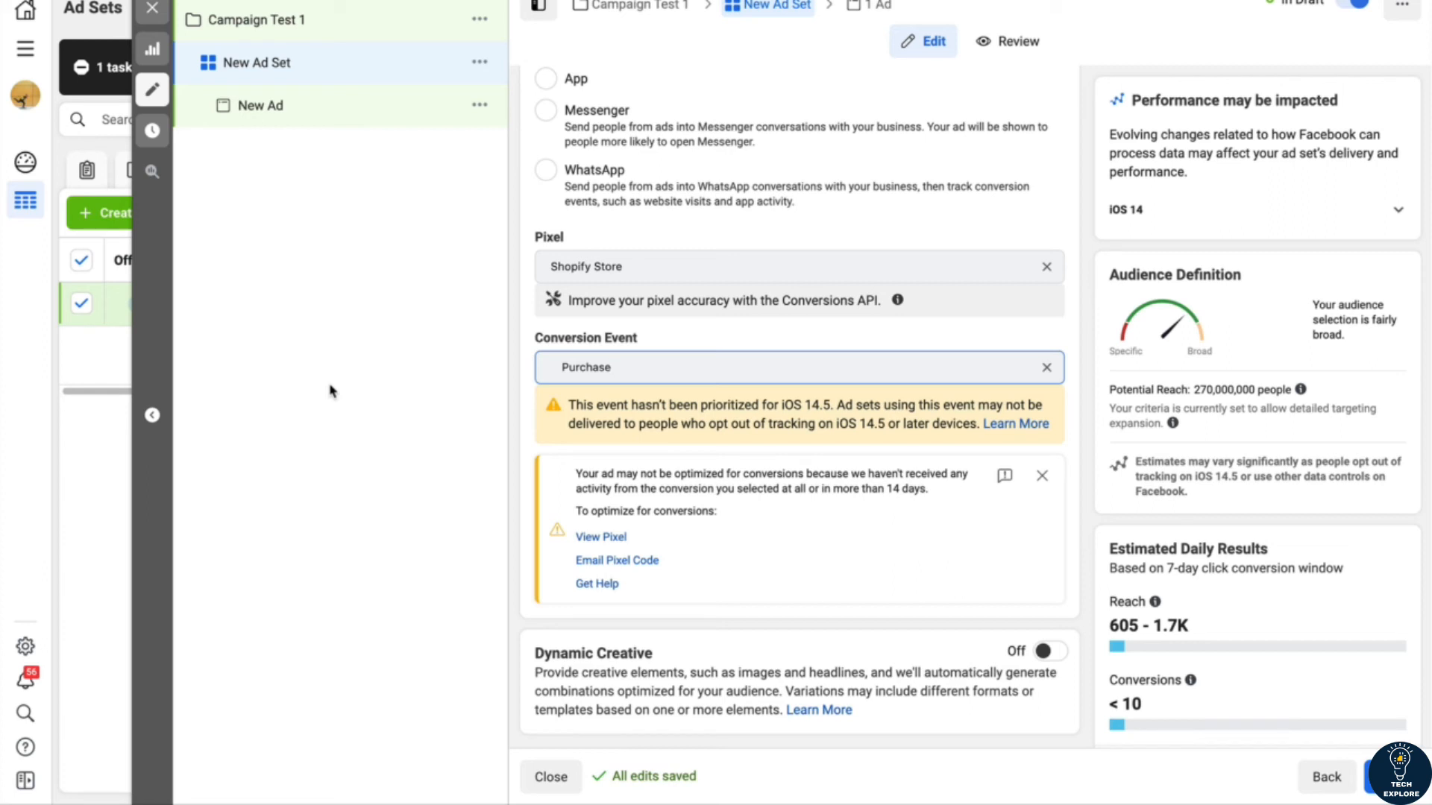
Step: Set the ad set's daily budget to $5.00 in the budget and schedule settings
{"action": "scroll", "coordinate": [610, 422], "scroll_direction": "down", "scroll_amount": 3}
{"action": "scroll", "coordinate": [610, 422], "scroll_direction": "down", "scroll_amount": 2}
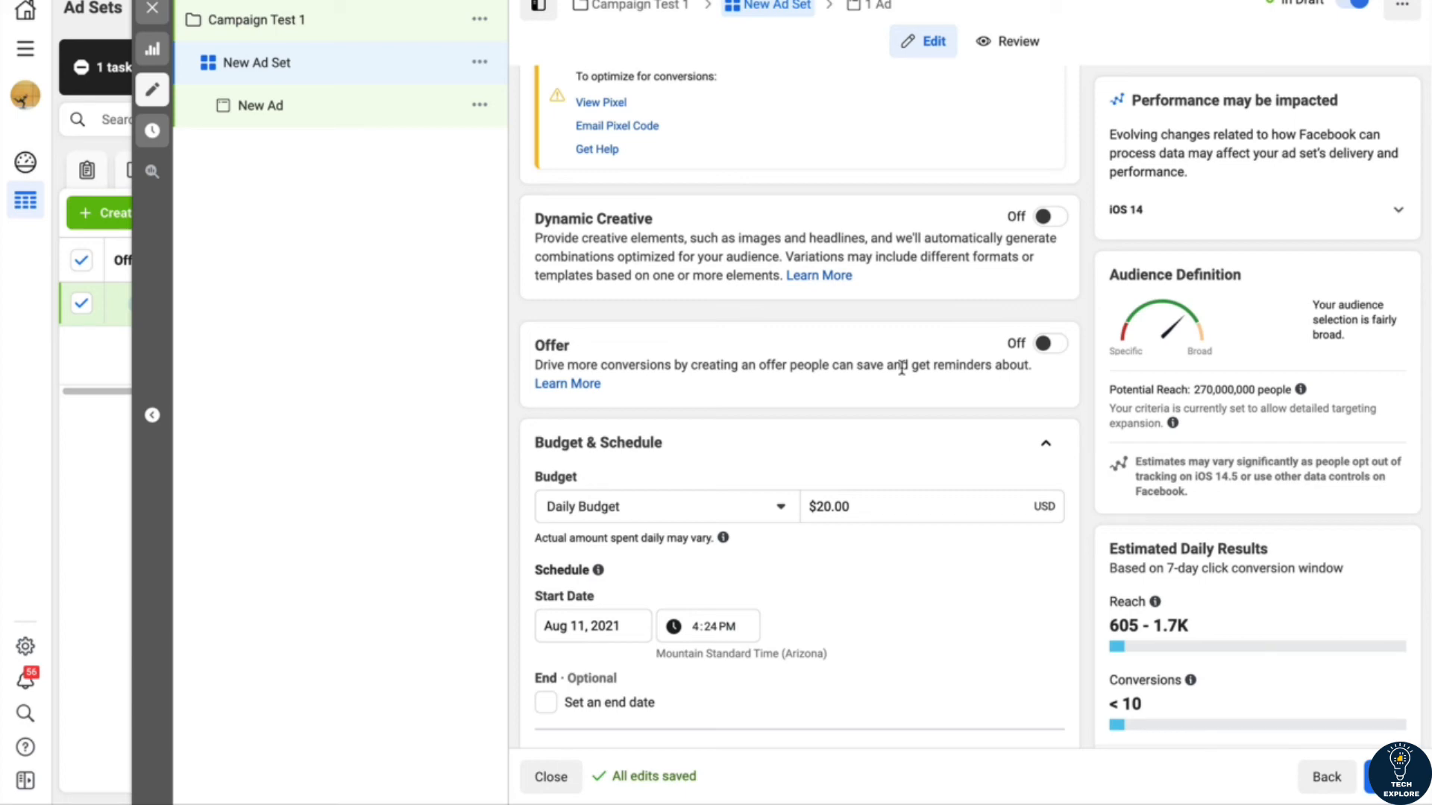
{"action": "scroll", "coordinate": [695, 386], "scroll_direction": "down", "scroll_amount": 2}
{"action": "scroll", "coordinate": [695, 386], "scroll_direction": "down", "scroll_amount": 5}
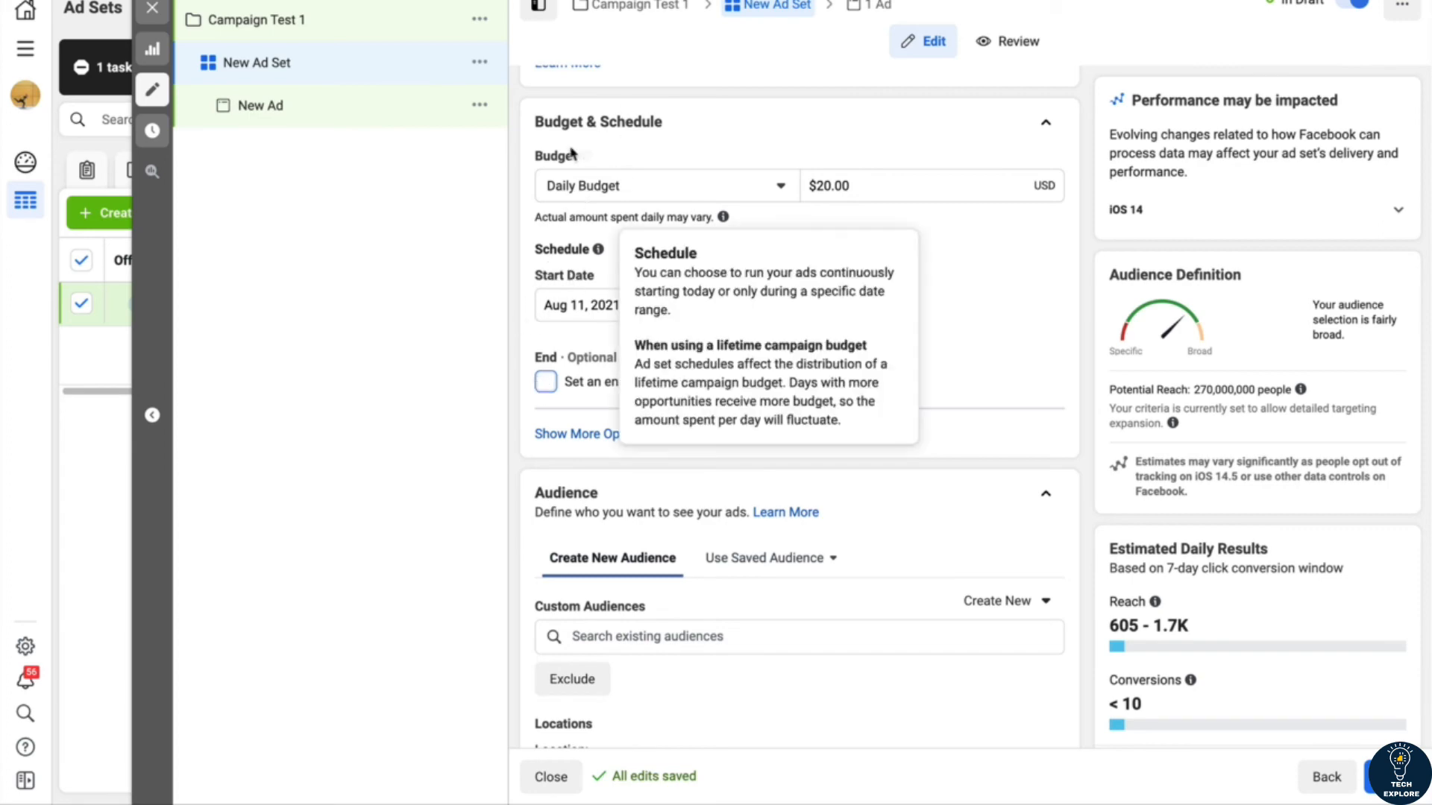
{"action": "left_click", "coordinate": [830, 186]}
{"action": "key", "text": "BackSpace"}
{"action": "key", "text": "BackSpace"}
{"action": "type", "text": "5"}
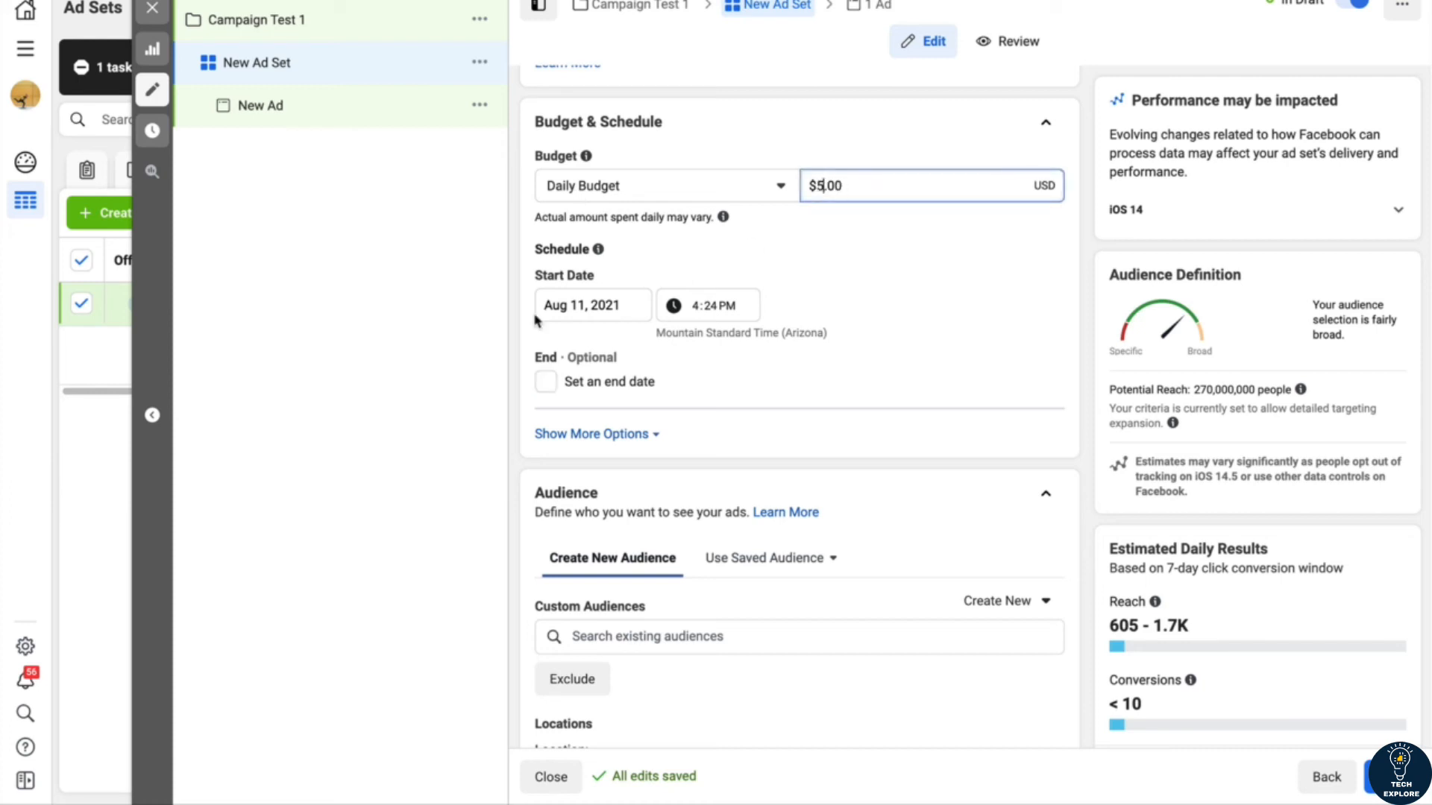
{"action": "left_click", "coordinate": [425, 325]}
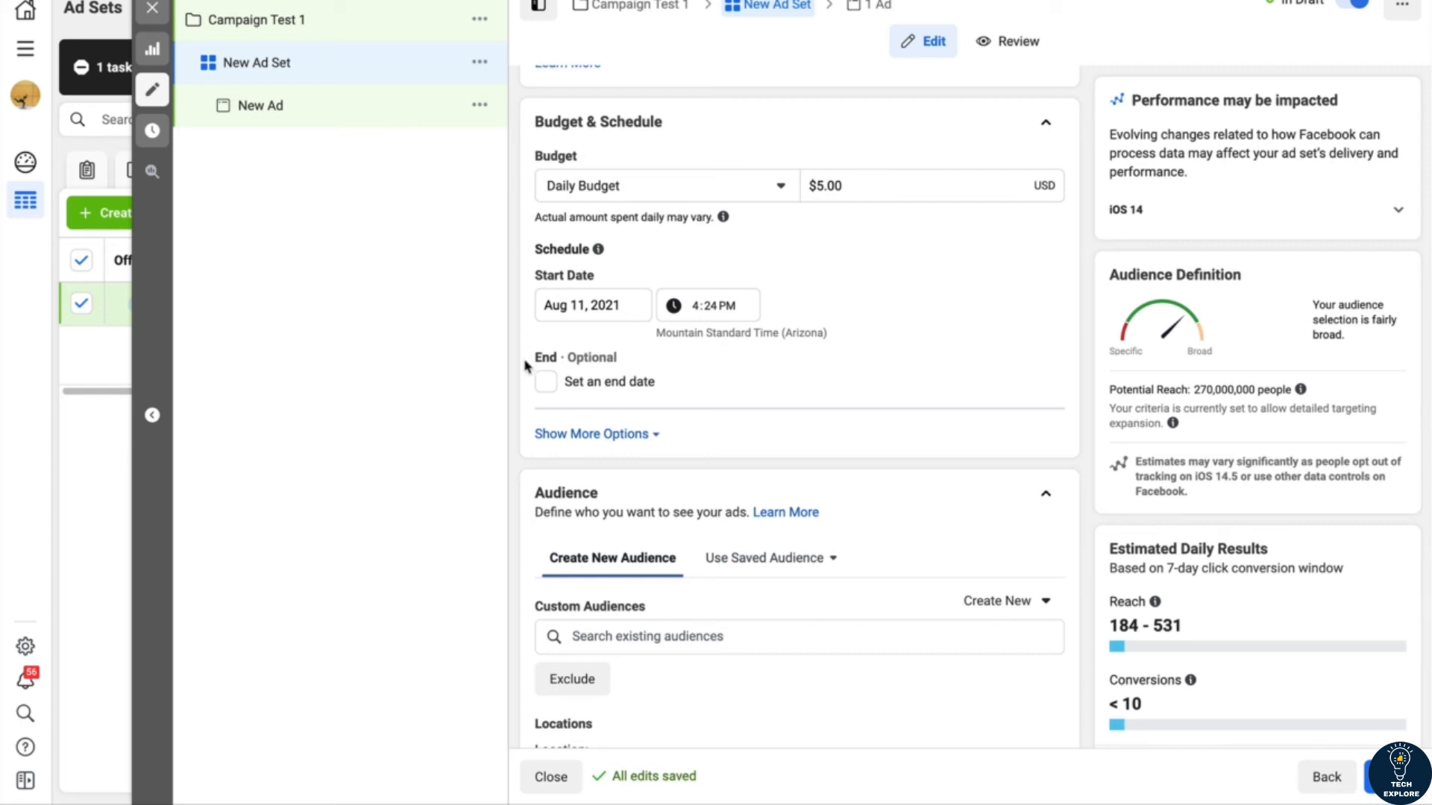
Step: Check the options for creating a custom or lookalike audience and the existing Shopify custom audiences, without selecting any
{"action": "scroll", "coordinate": [520, 414], "scroll_direction": "down", "scroll_amount": 4}
{"action": "scroll", "coordinate": [525, 395], "scroll_direction": "down", "scroll_amount": 1}
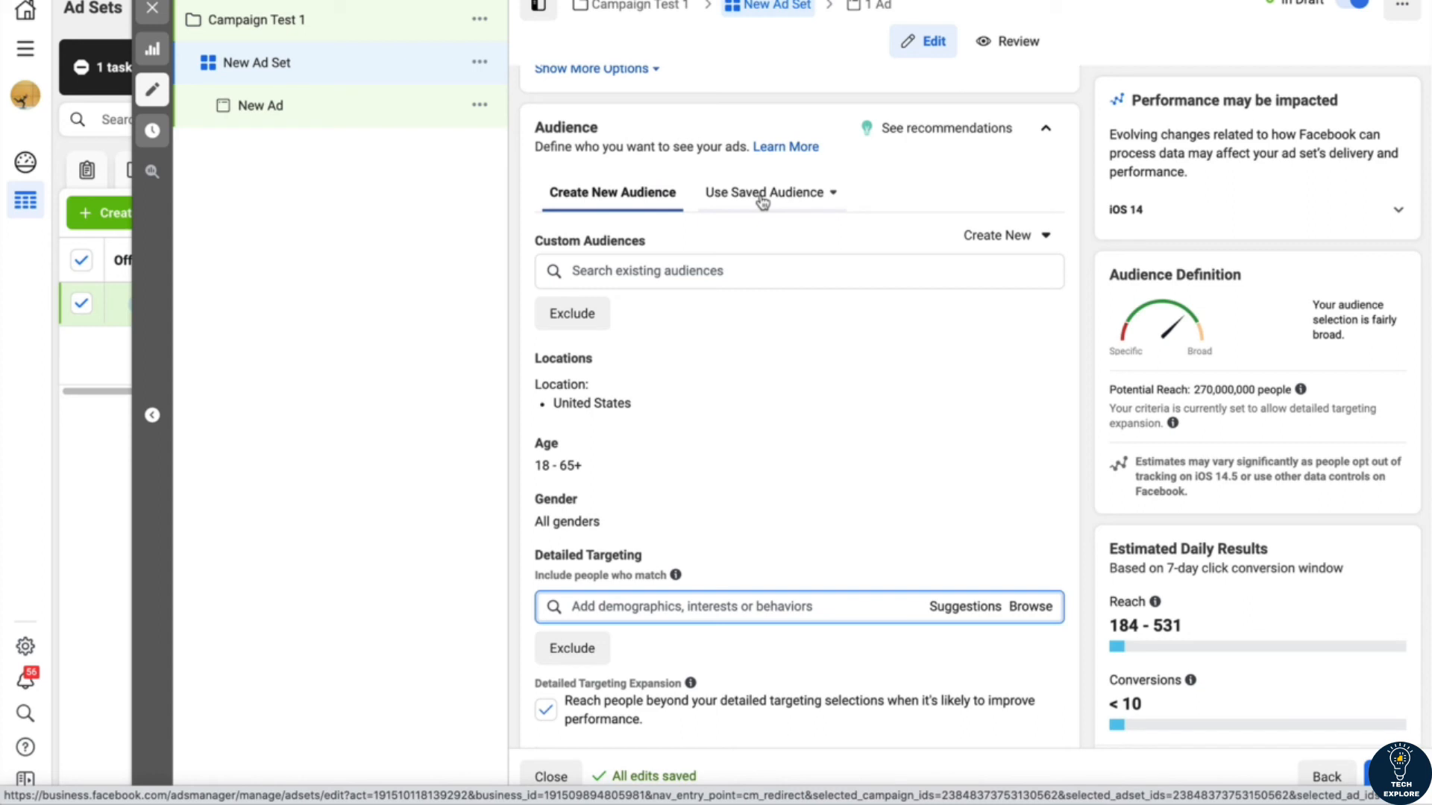
{"action": "left_click", "coordinate": [1013, 236]}
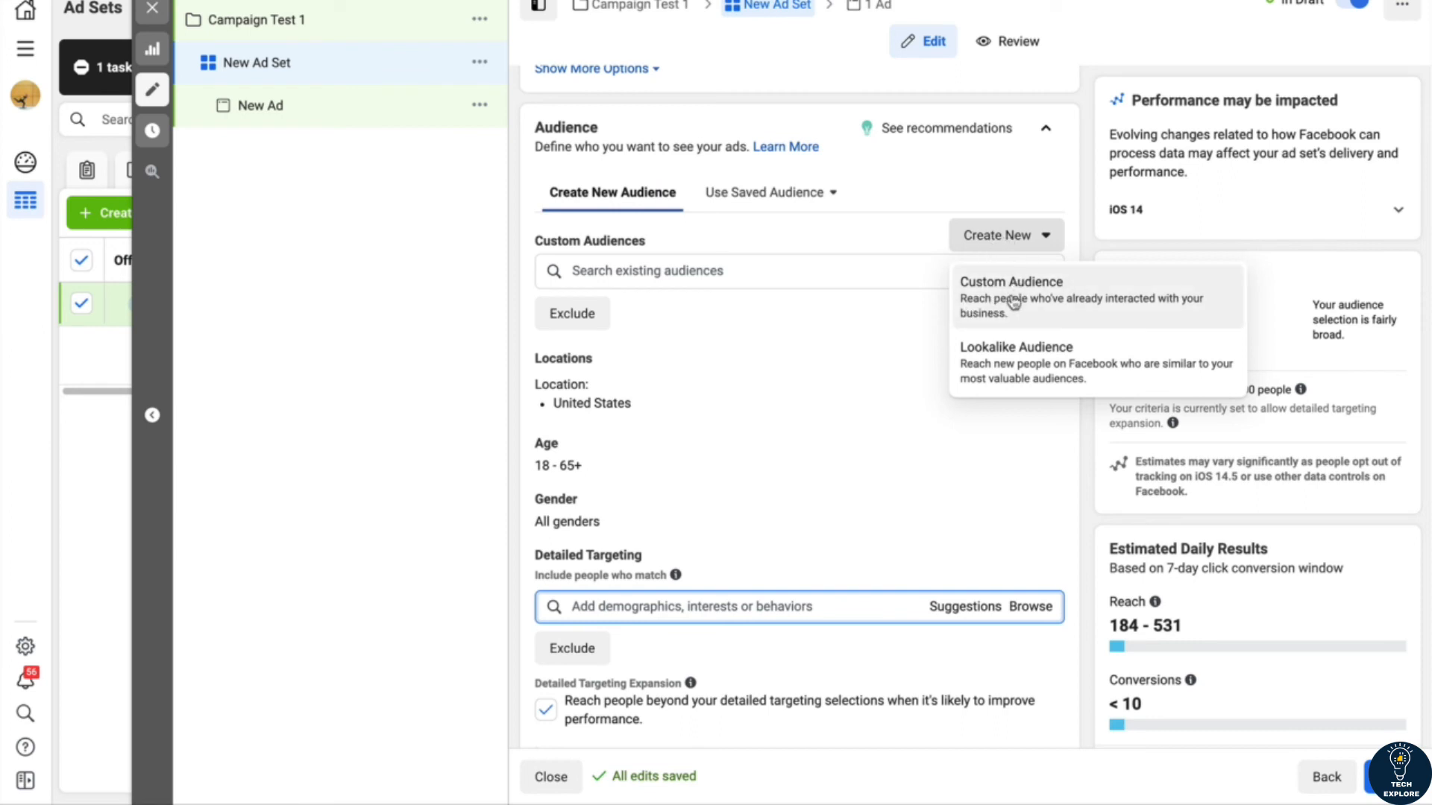
{"action": "left_click", "coordinate": [812, 367]}
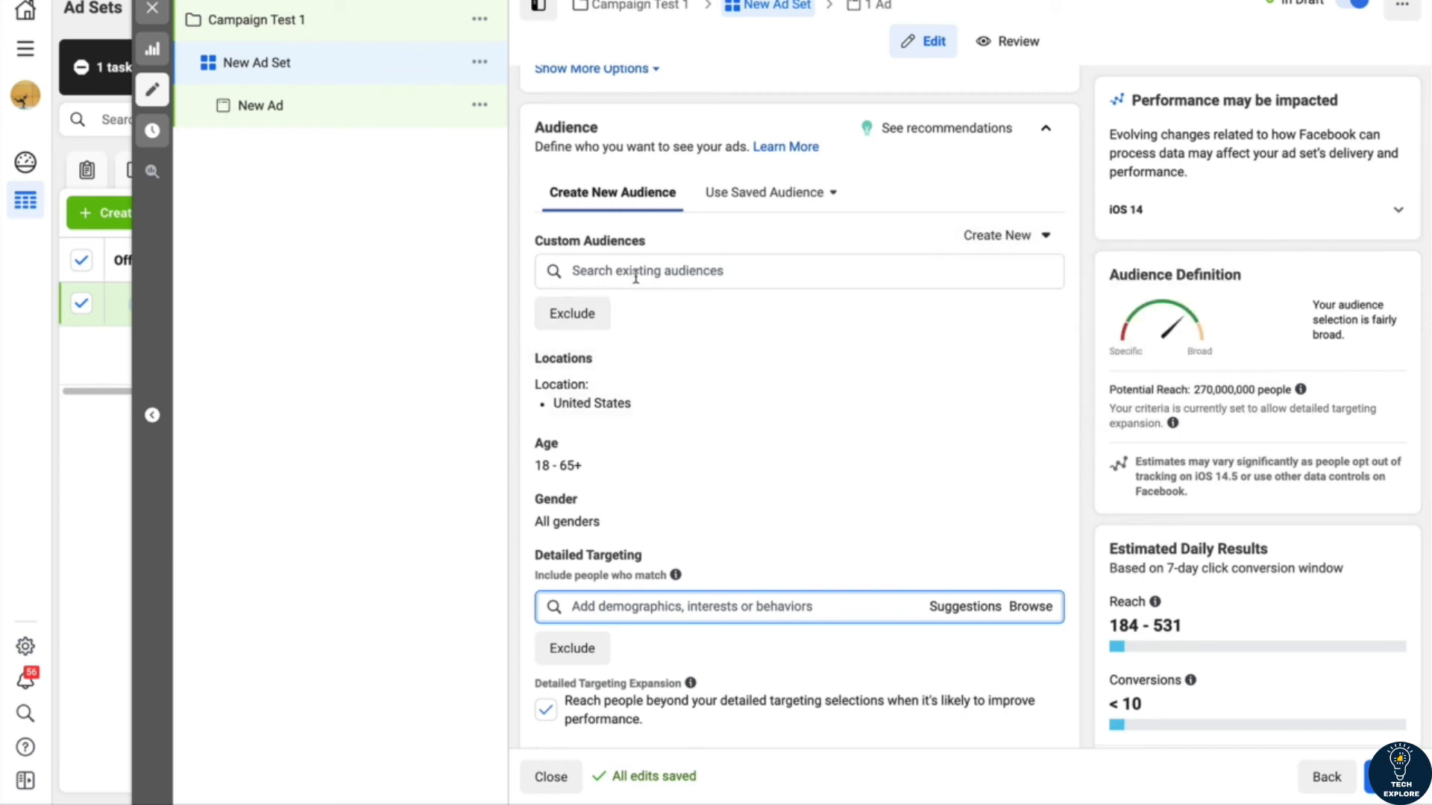
{"action": "left_click", "coordinate": [635, 276]}
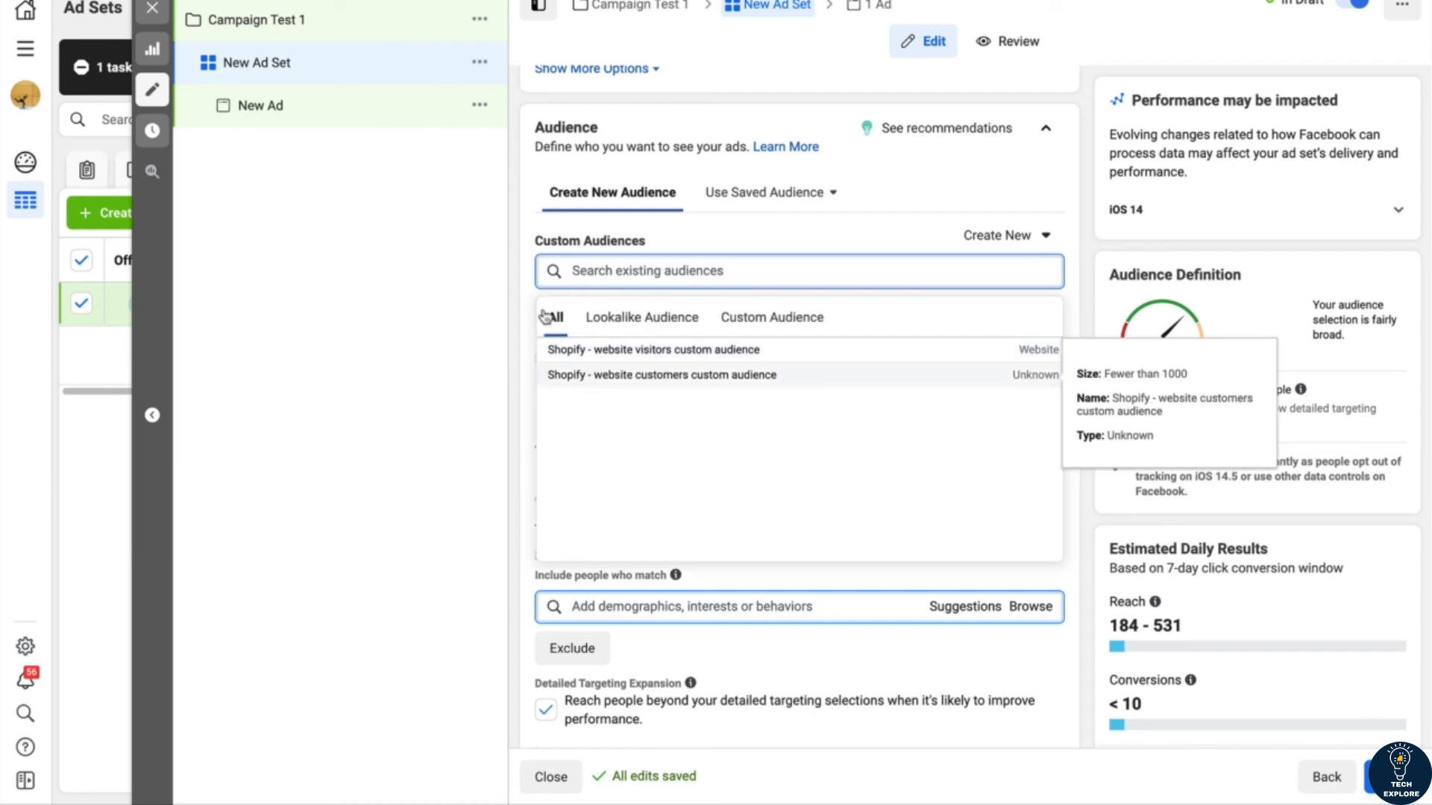
{"action": "left_click", "coordinate": [462, 306]}
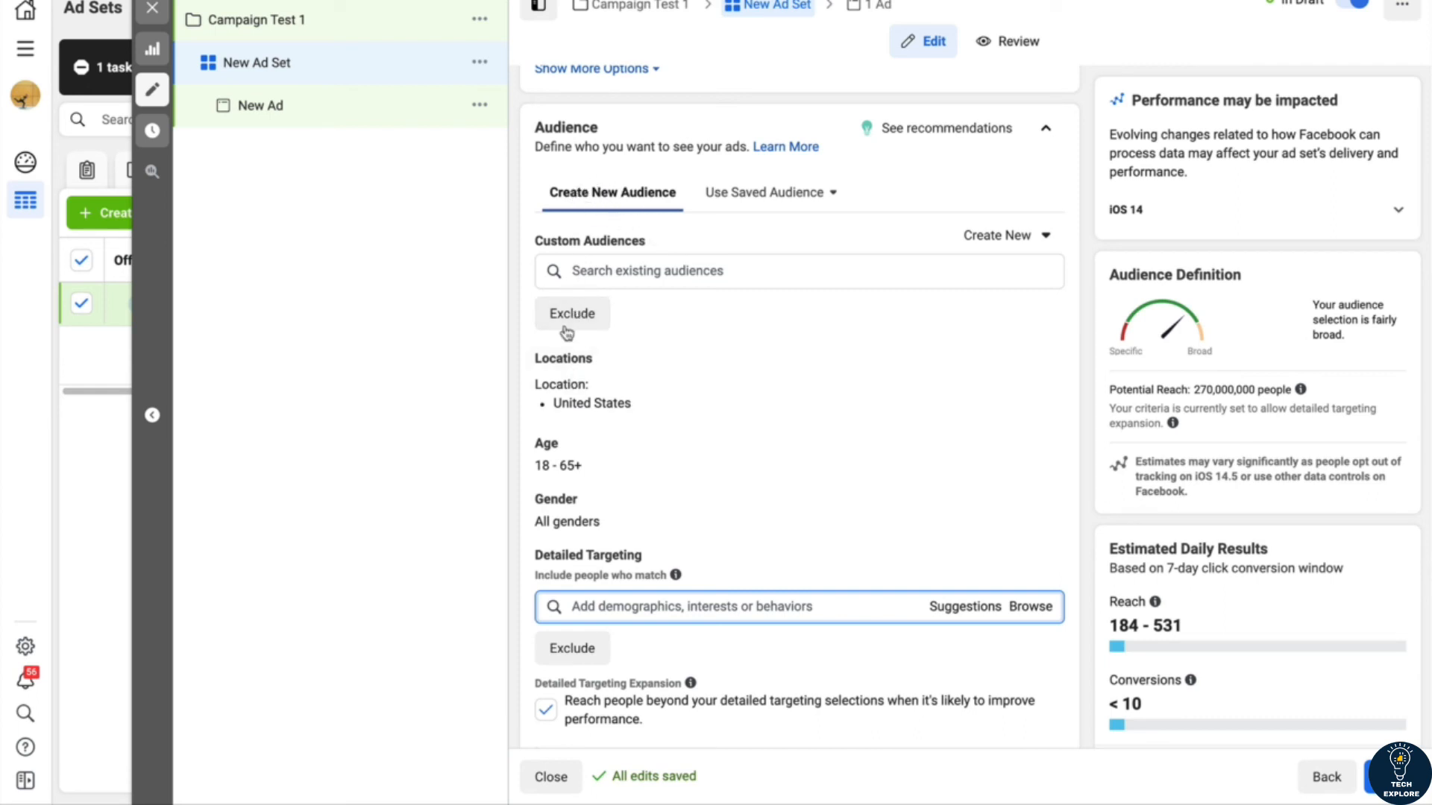
Step: Edit the audience locations and include the country United States for people living in this location
{"action": "left_click", "coordinate": [572, 358]}
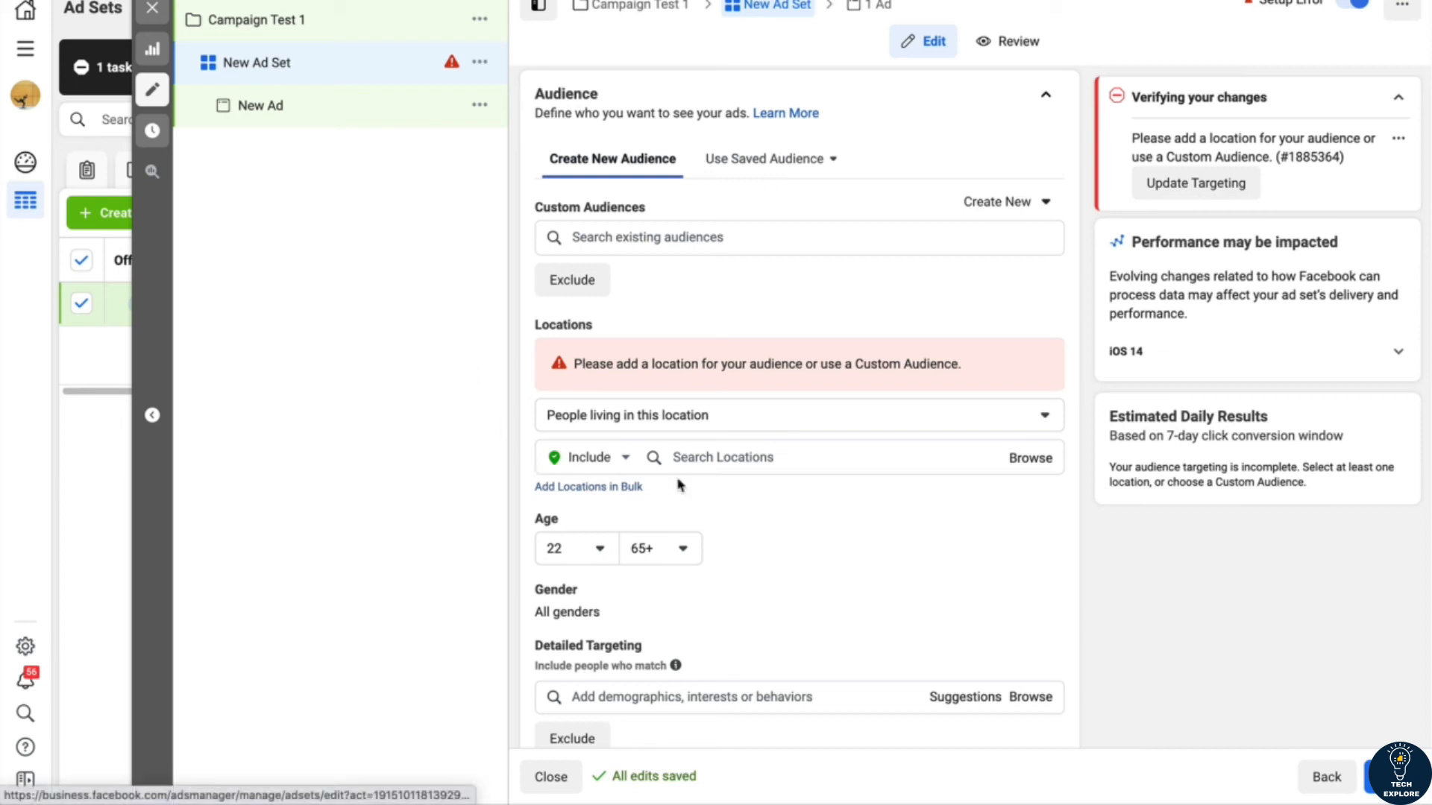
{"action": "left_click", "coordinate": [704, 458]}
{"action": "type", "text": "u"}
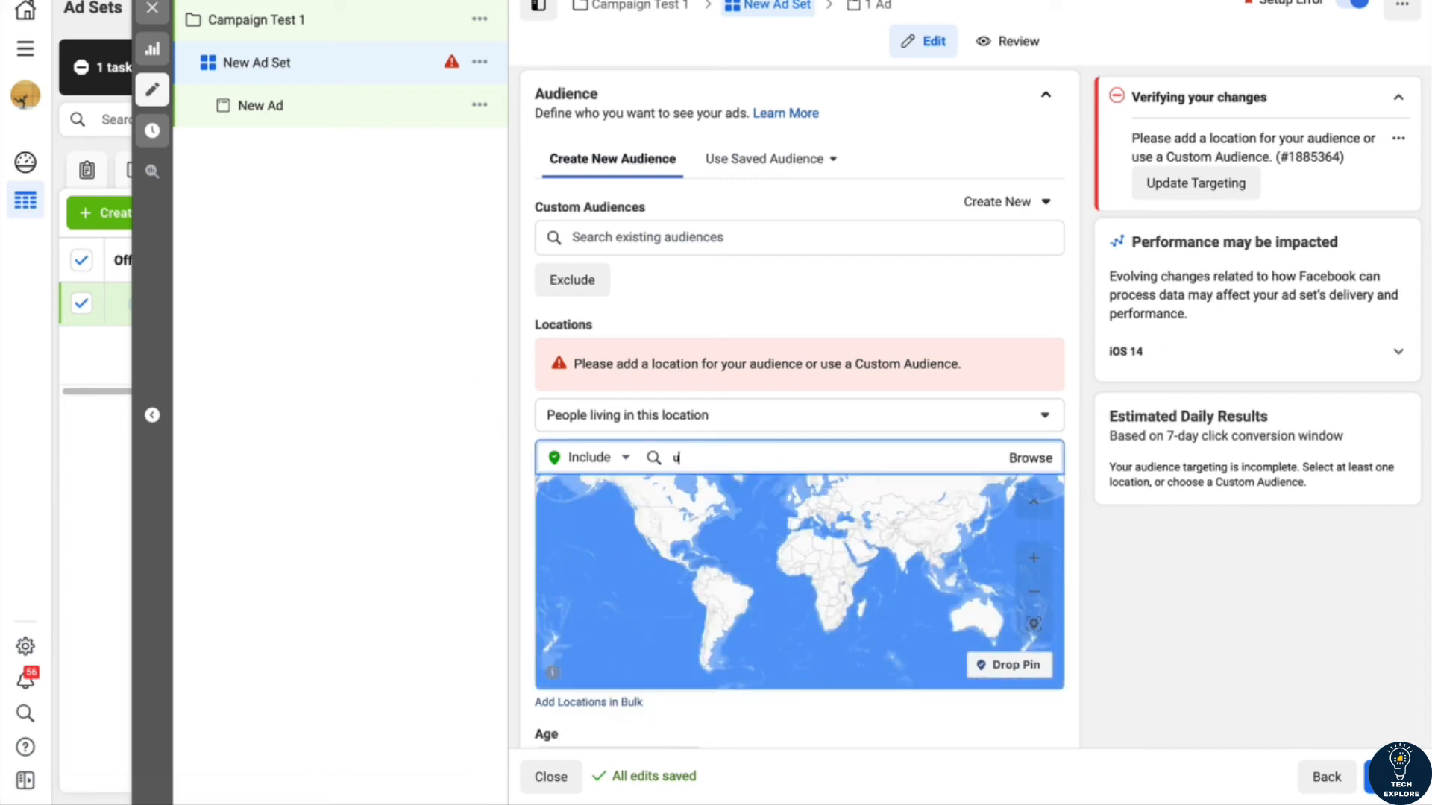
{"action": "type", "text": "nited states"}
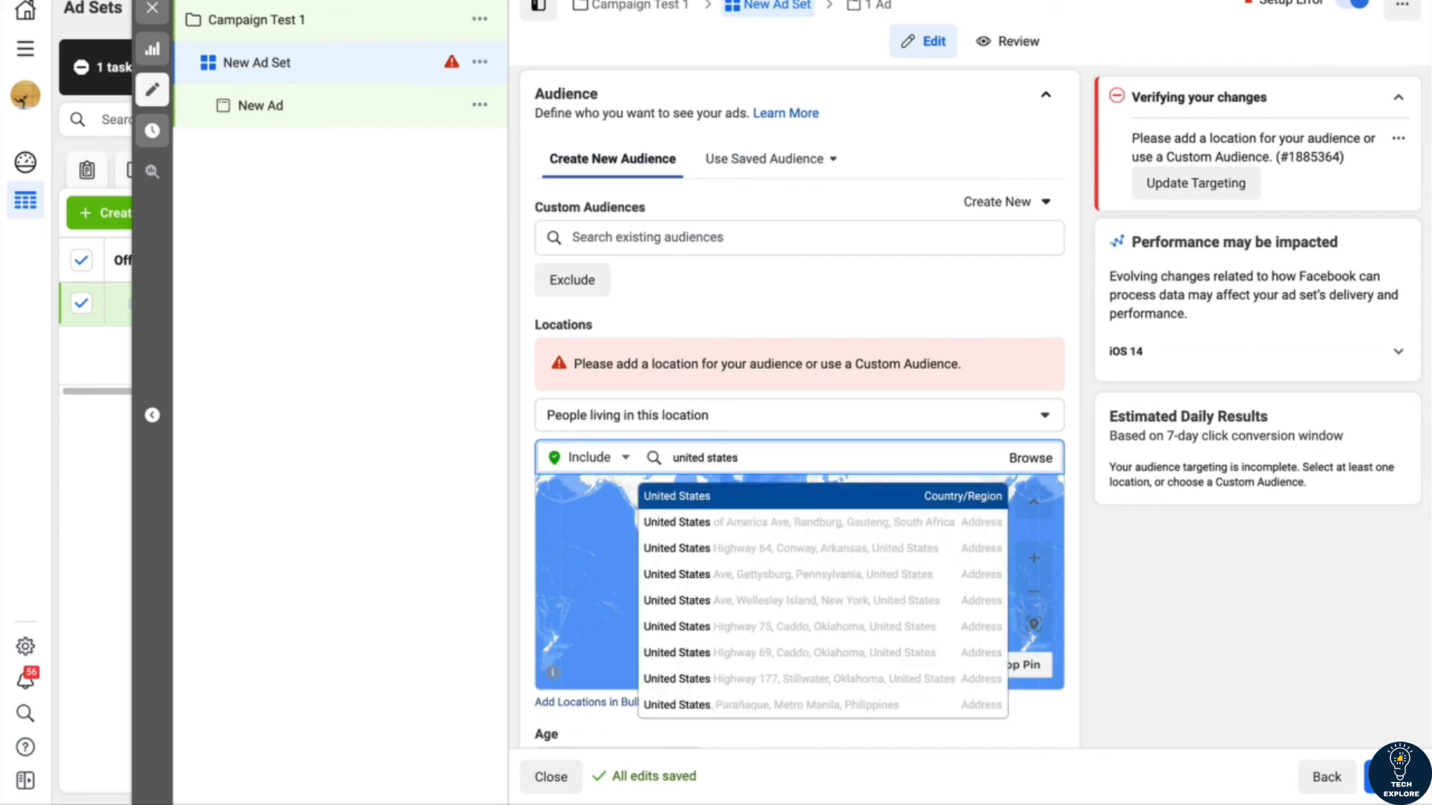
{"action": "left_click", "coordinate": [678, 498]}
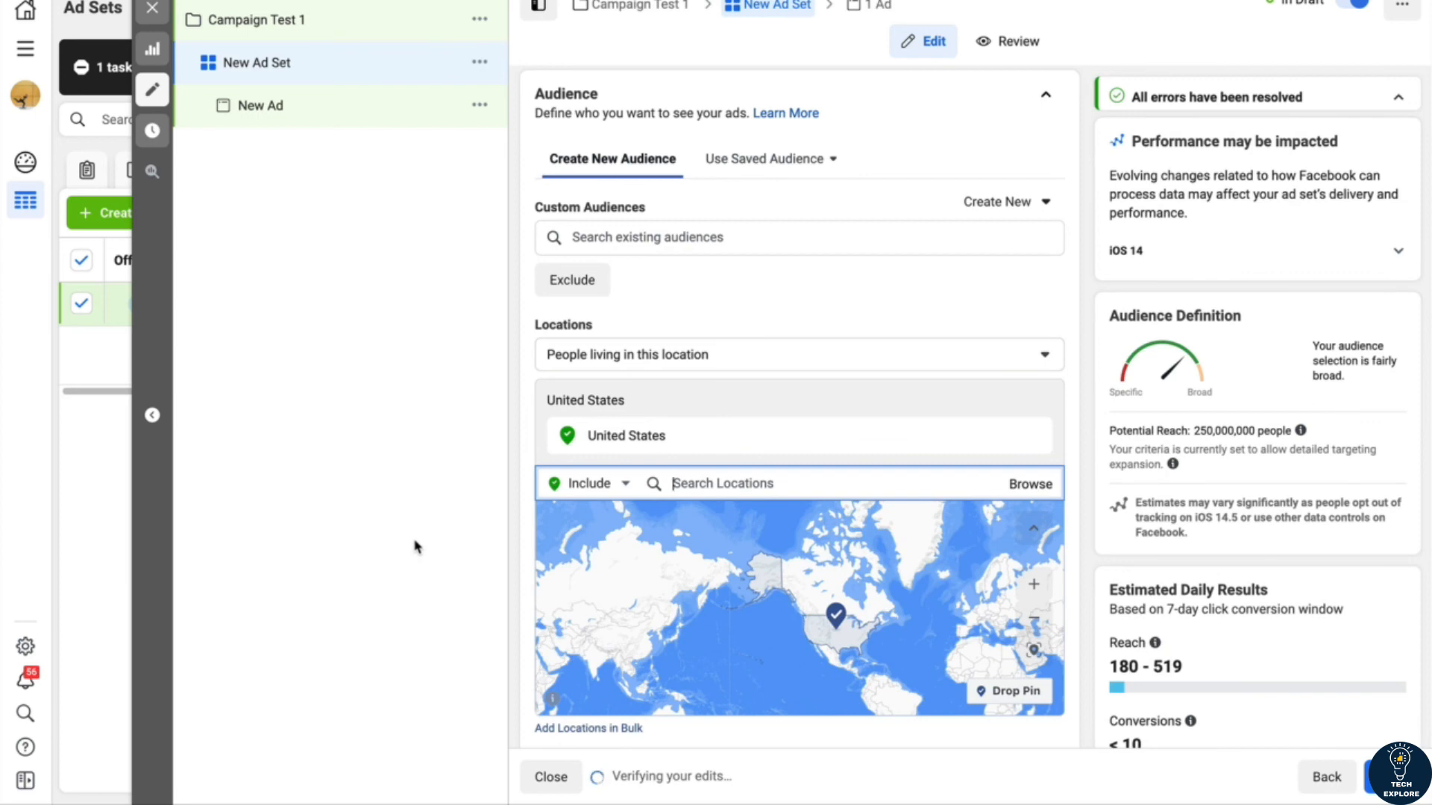
Step: Include the state of New York, United States, as the audience location and open the include or exclude choice for locations
{"action": "type", "text": "new york ci"}
{"action": "key", "text": "BackSpace"}
{"action": "key", "text": "BackSpace"}
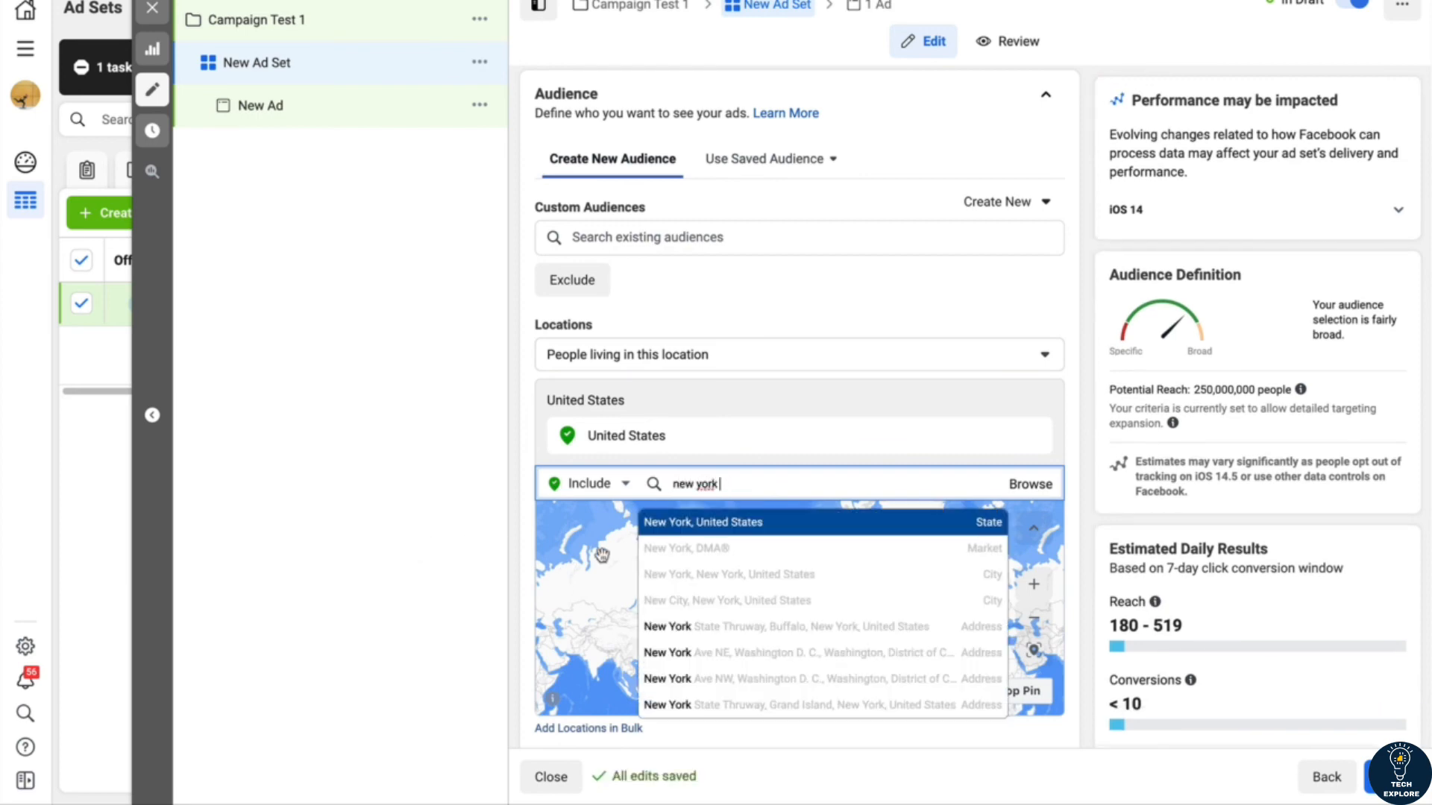
{"action": "left_click", "coordinate": [668, 527]}
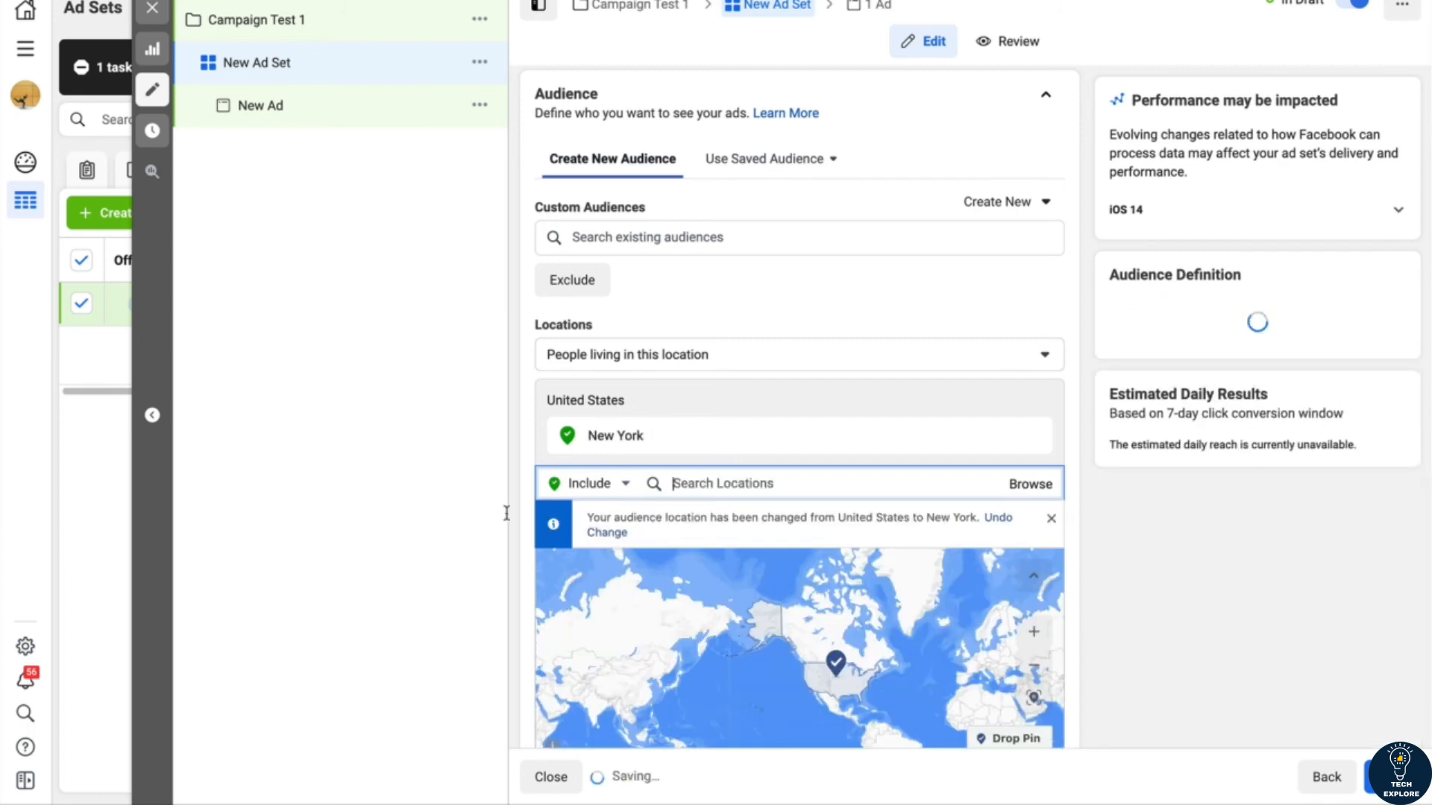
{"action": "left_click", "coordinate": [627, 492]}
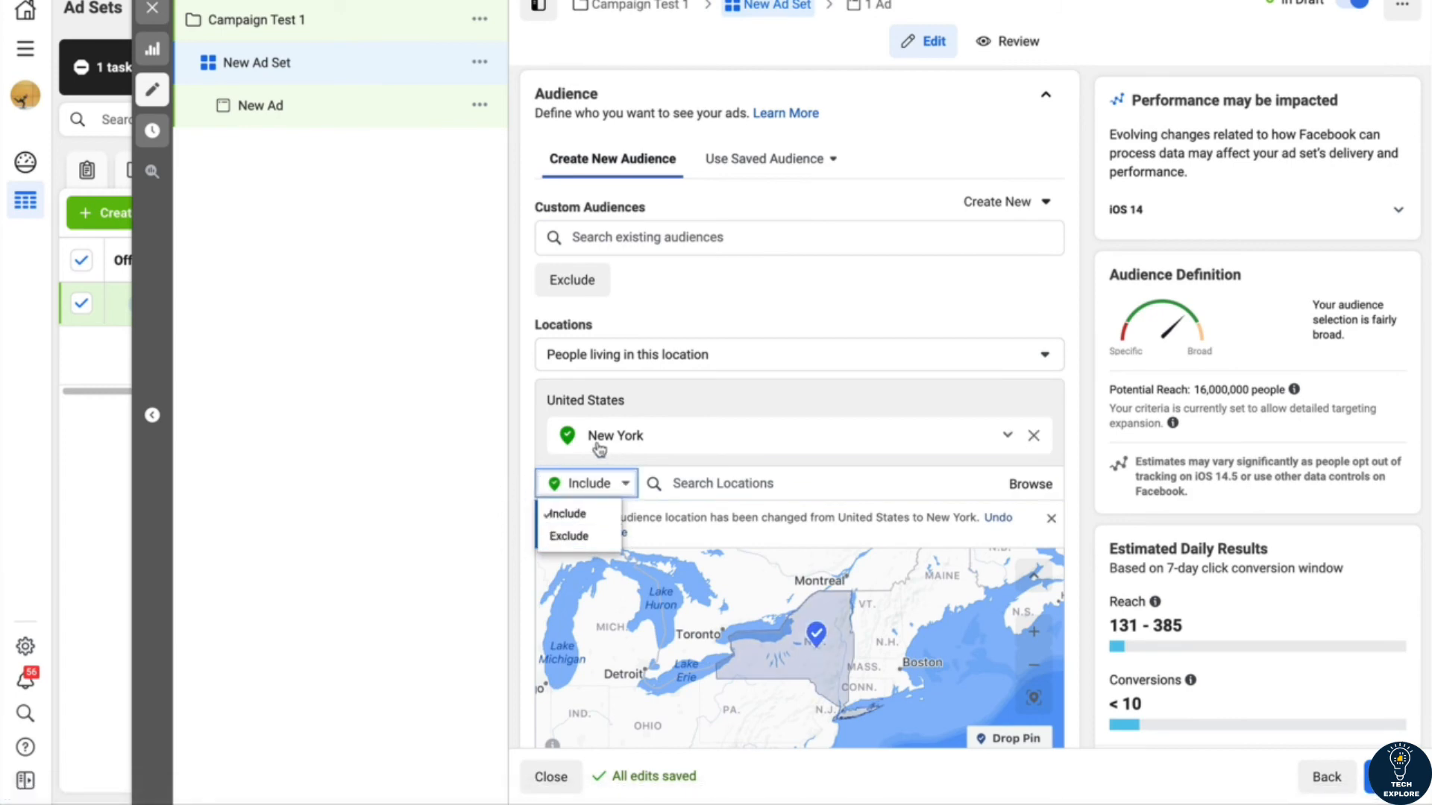
Step: Exclude the neighborhood Long Island City, New York, United States, from the audience locations
{"action": "left_click", "coordinate": [569, 537]}
{"action": "left_click", "coordinate": [720, 485]}
{"action": "type", "text": "long island"}
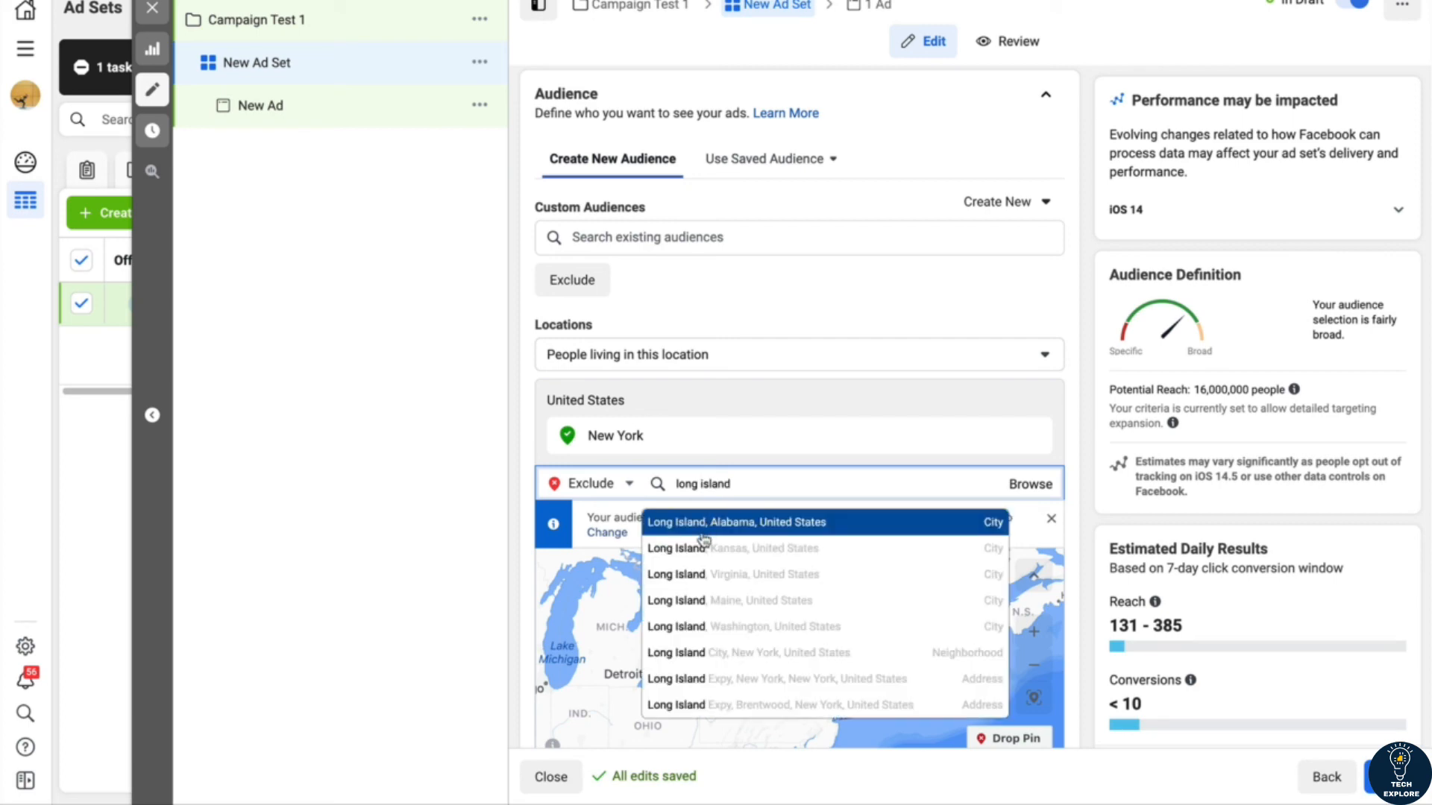
{"action": "left_click", "coordinate": [690, 656]}
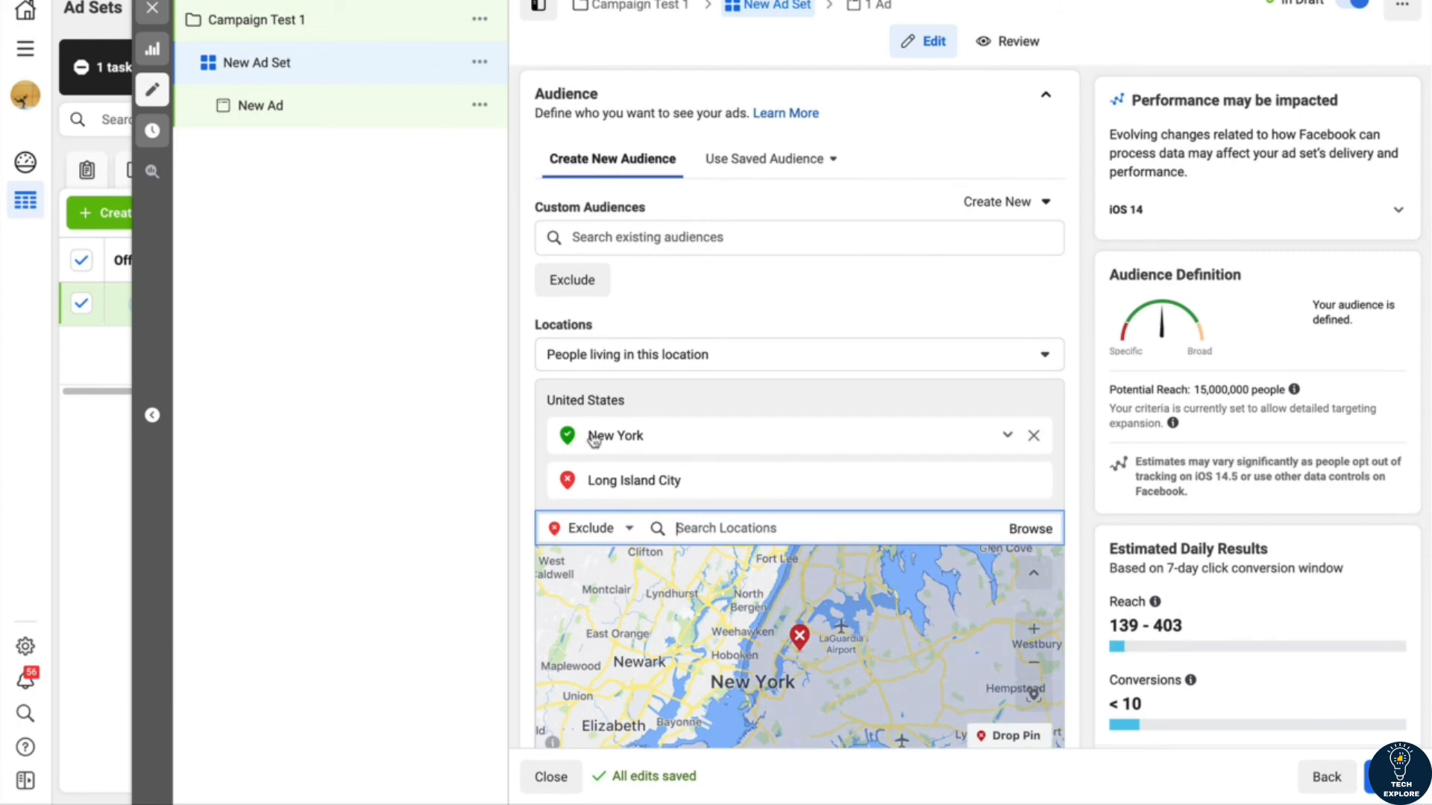
{"action": "type", "text": "f"}
{"action": "key", "text": "BackSpace"}
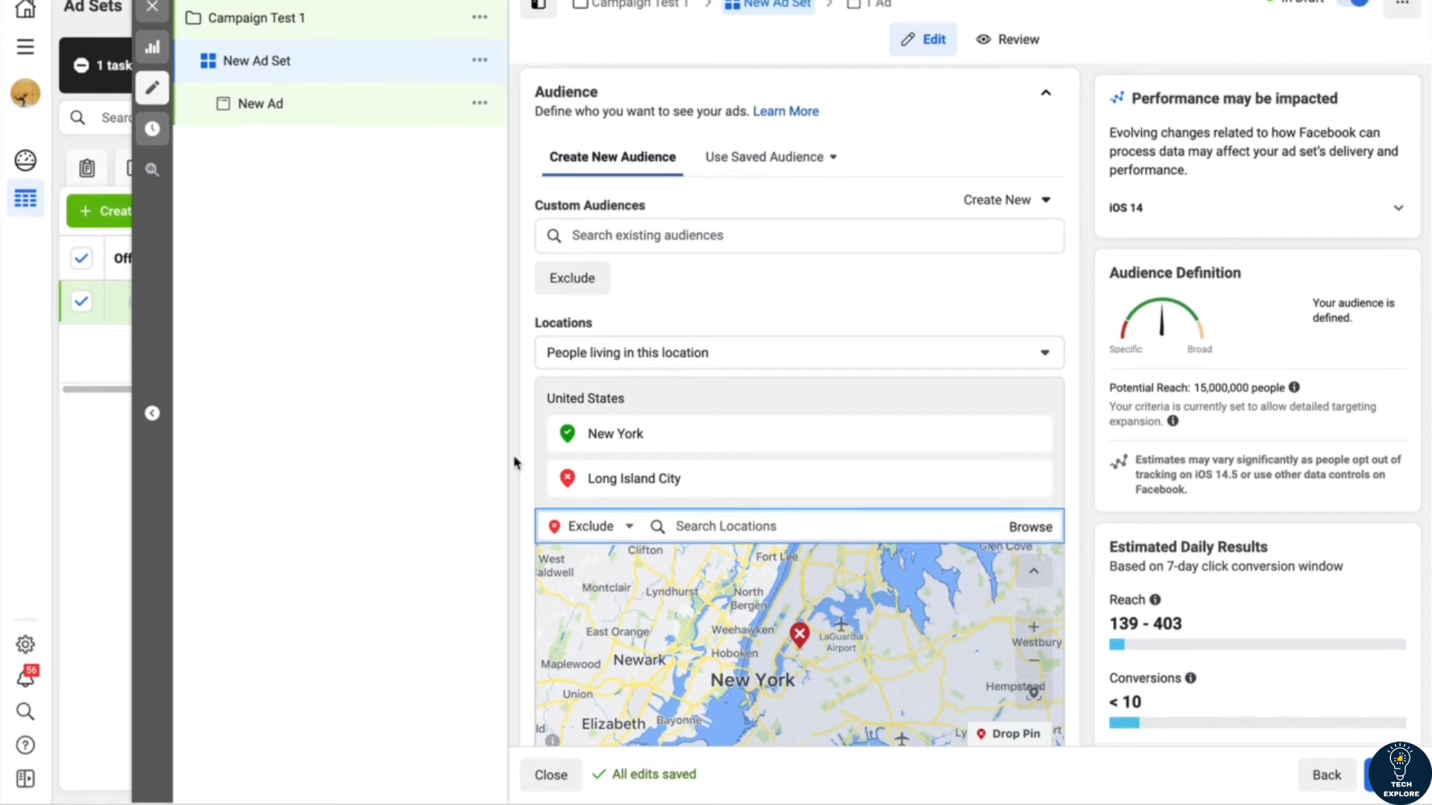
Step: Browse the detailed targeting demographics and examine the household income options under Financial, without selecting any
{"action": "scroll", "coordinate": [530, 450], "scroll_direction": "down", "scroll_amount": 2}
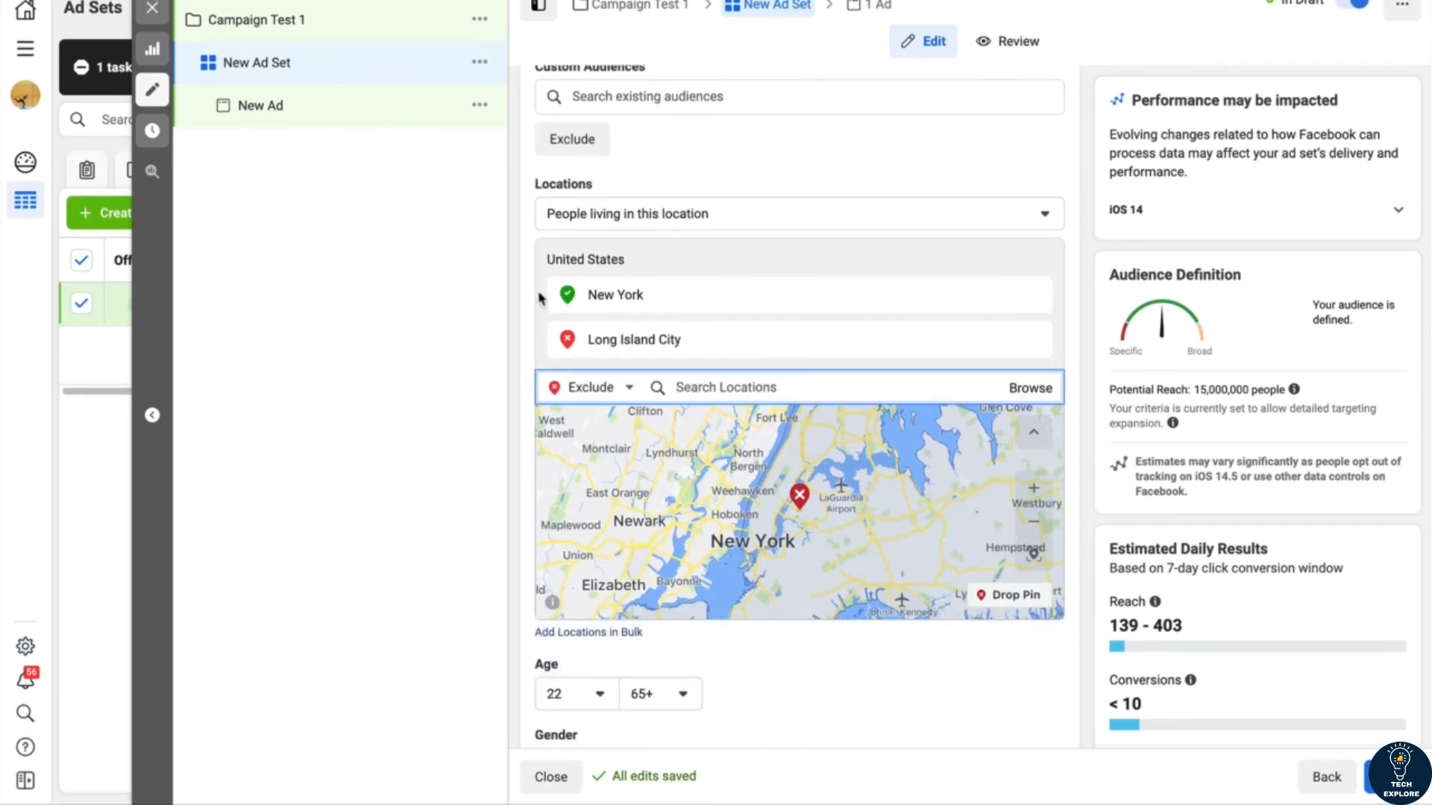
{"action": "scroll", "coordinate": [541, 298], "scroll_direction": "down", "scroll_amount": 3}
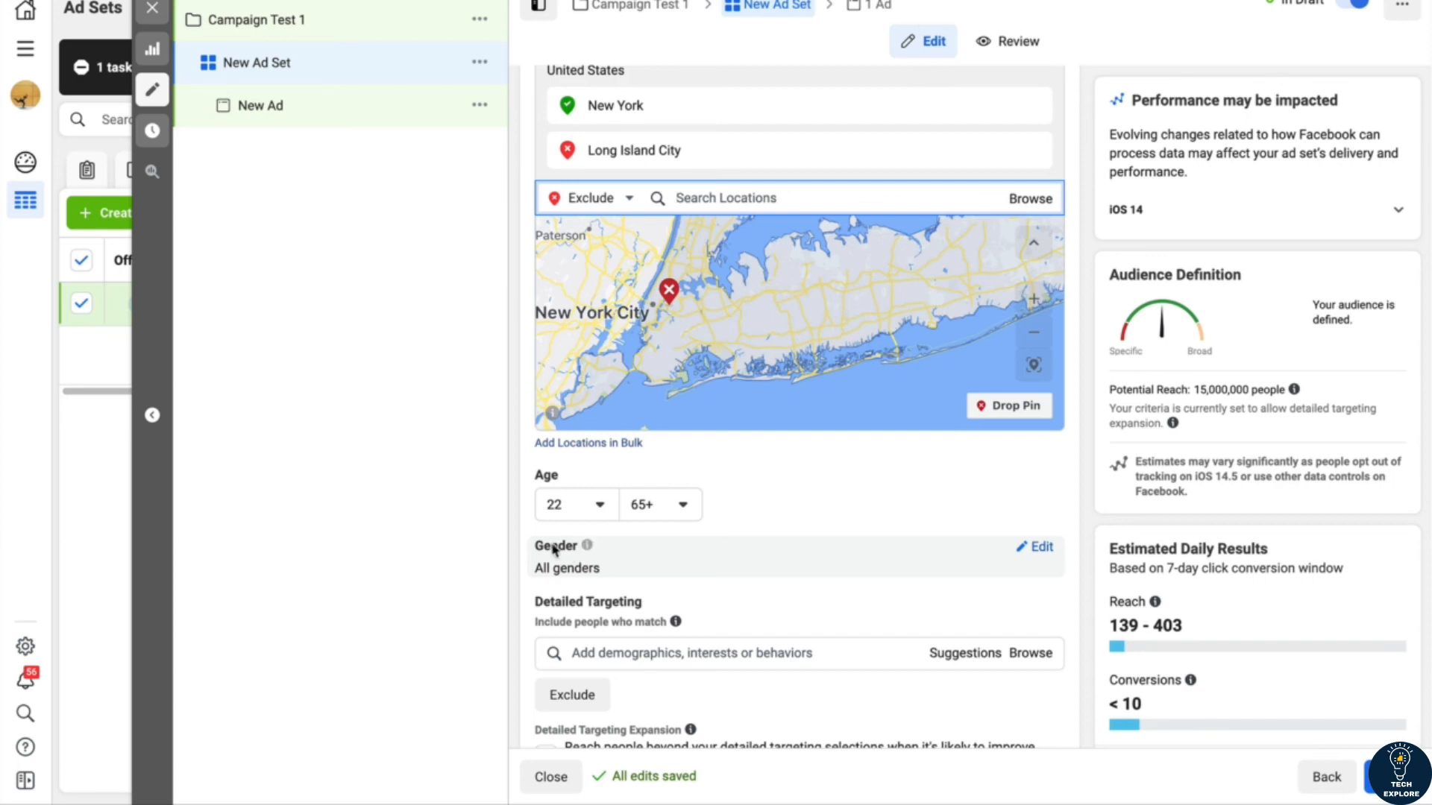
{"action": "scroll", "coordinate": [512, 553], "scroll_direction": "down", "scroll_amount": 2}
{"action": "scroll", "coordinate": [511, 551], "scroll_direction": "down", "scroll_amount": 2}
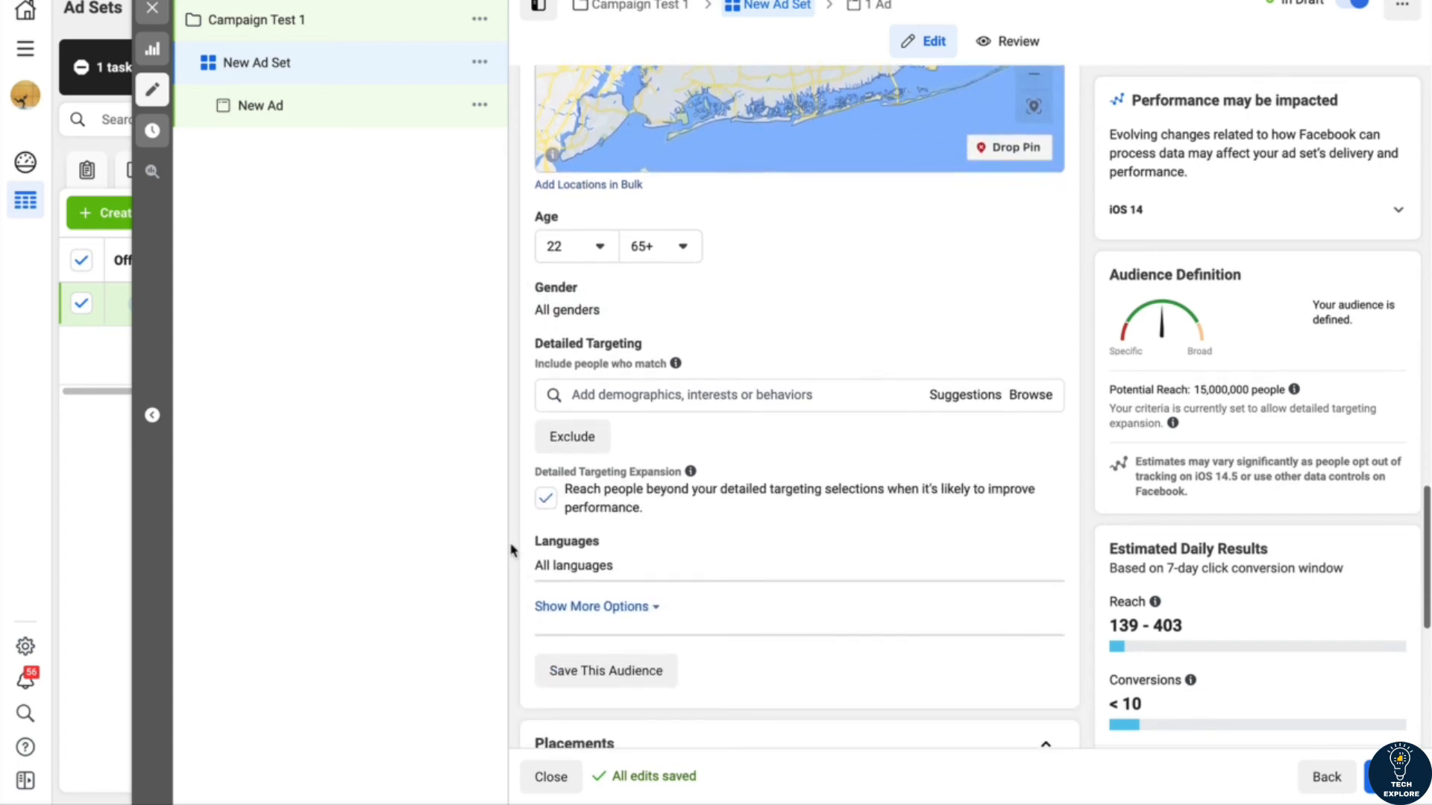
{"action": "left_click", "coordinate": [550, 367]}
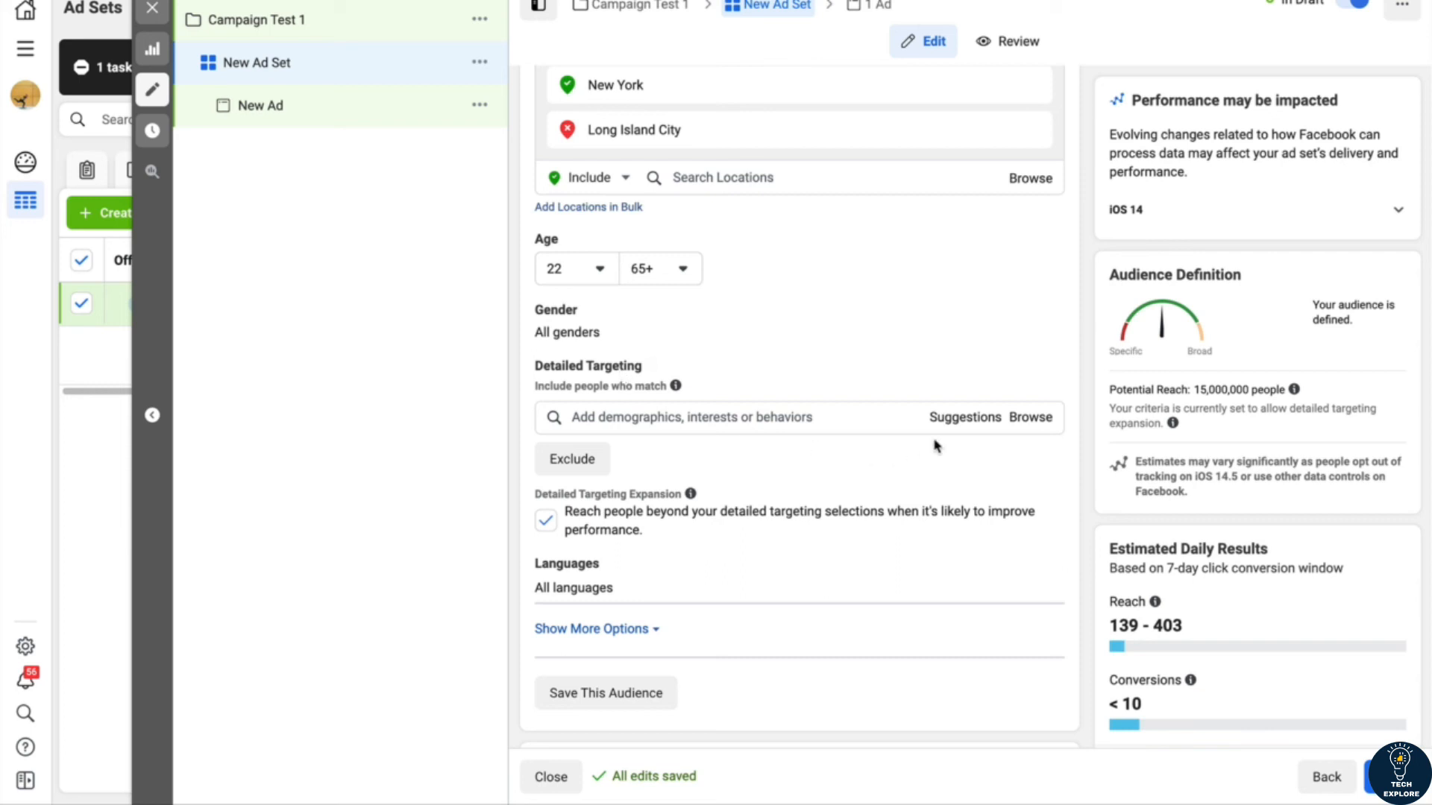
{"action": "left_click", "coordinate": [1030, 419]}
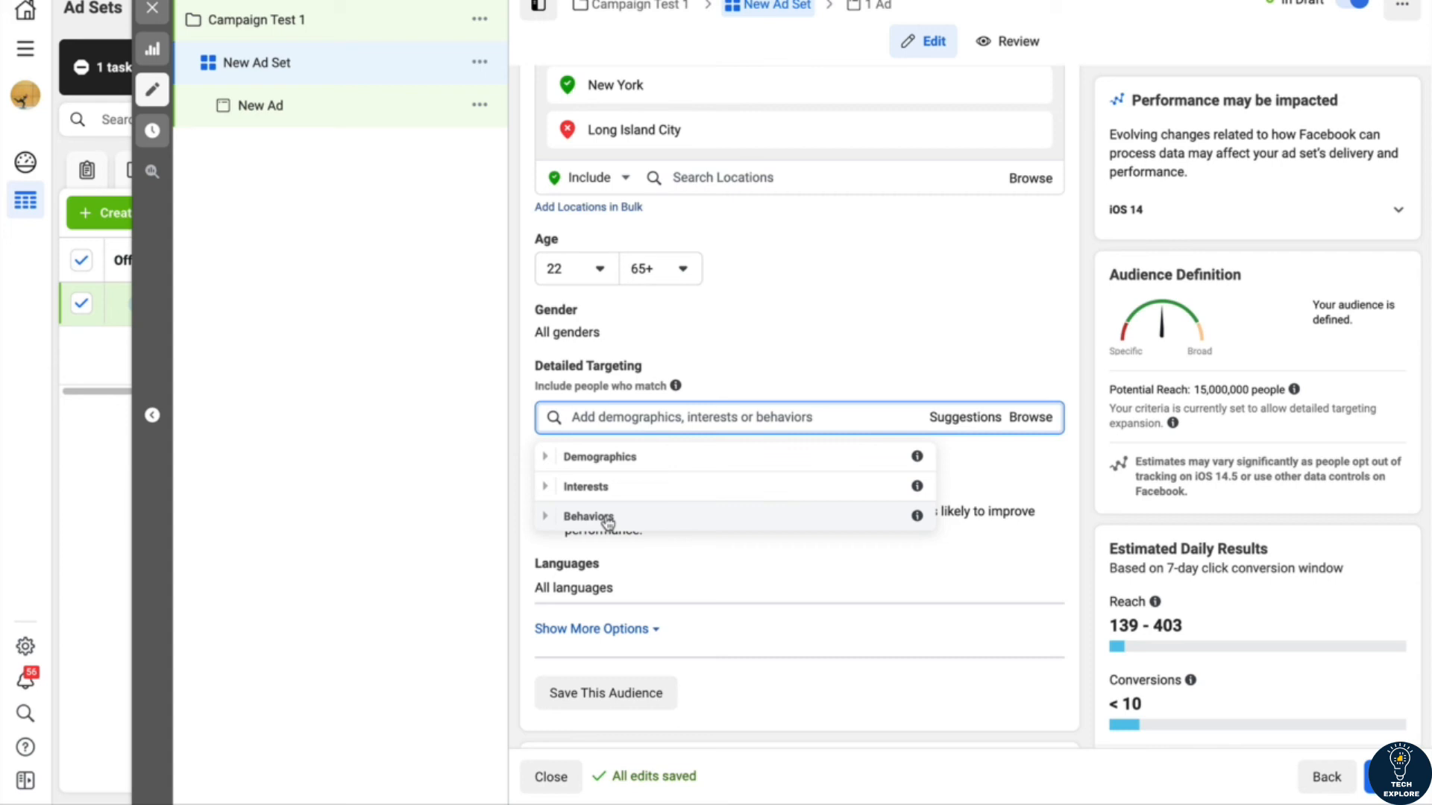
{"action": "left_click", "coordinate": [547, 458]}
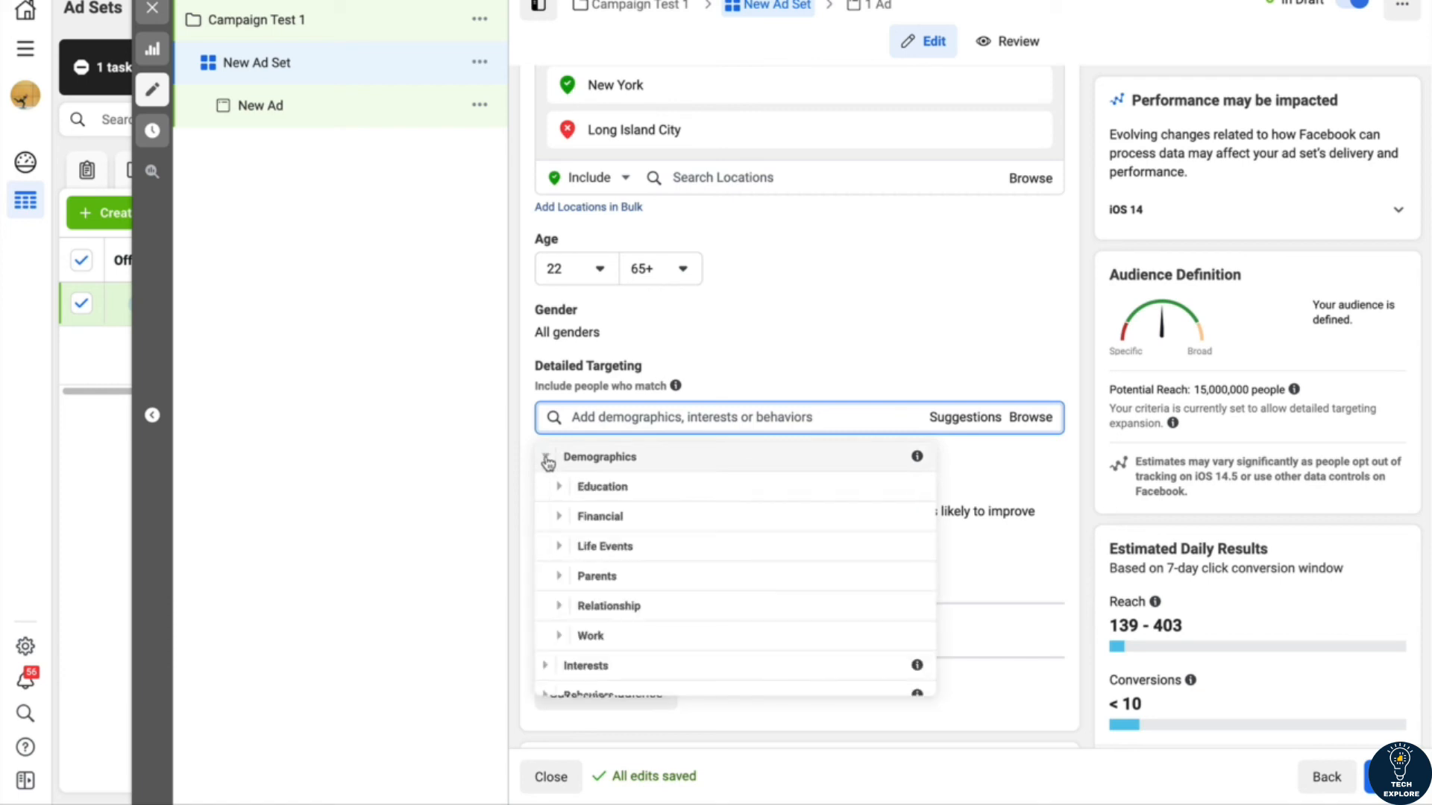
{"action": "left_click", "coordinate": [561, 516]}
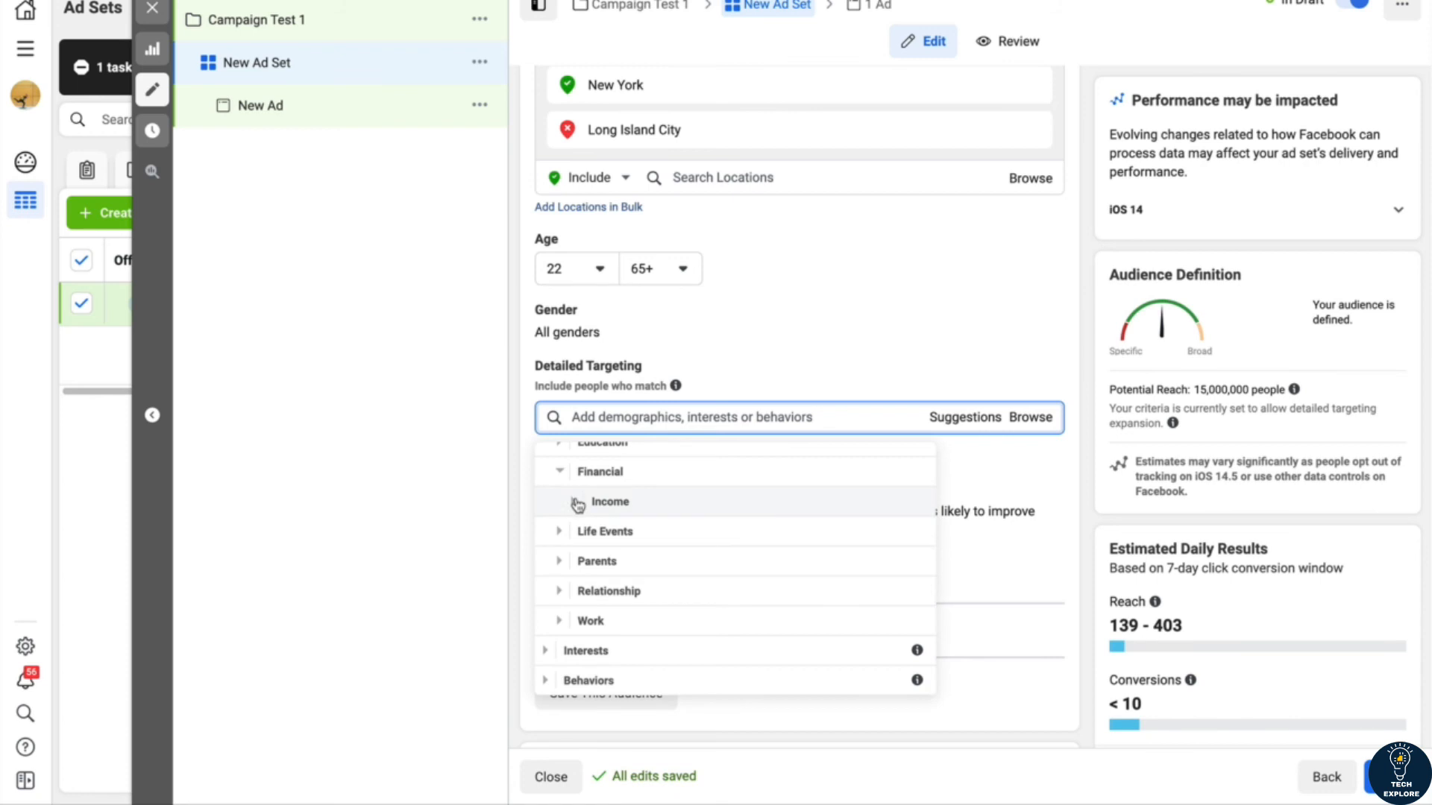
{"action": "left_click", "coordinate": [574, 505]}
{"action": "scroll", "coordinate": [641, 531], "scroll_direction": "up", "scroll_amount": 1}
{"action": "scroll", "coordinate": [640, 531], "scroll_direction": "up", "scroll_amount": 1}
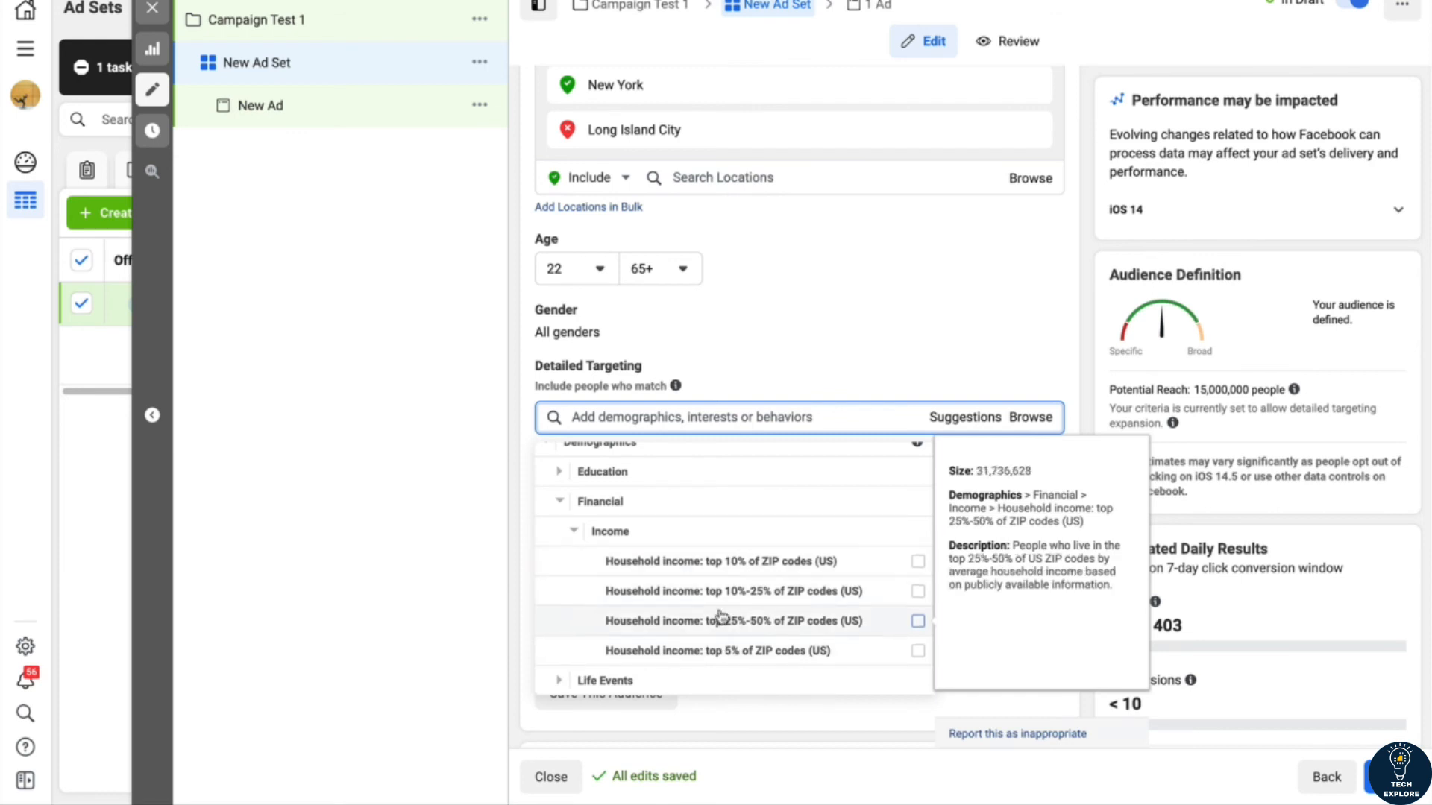
{"action": "left_click", "coordinate": [565, 506]}
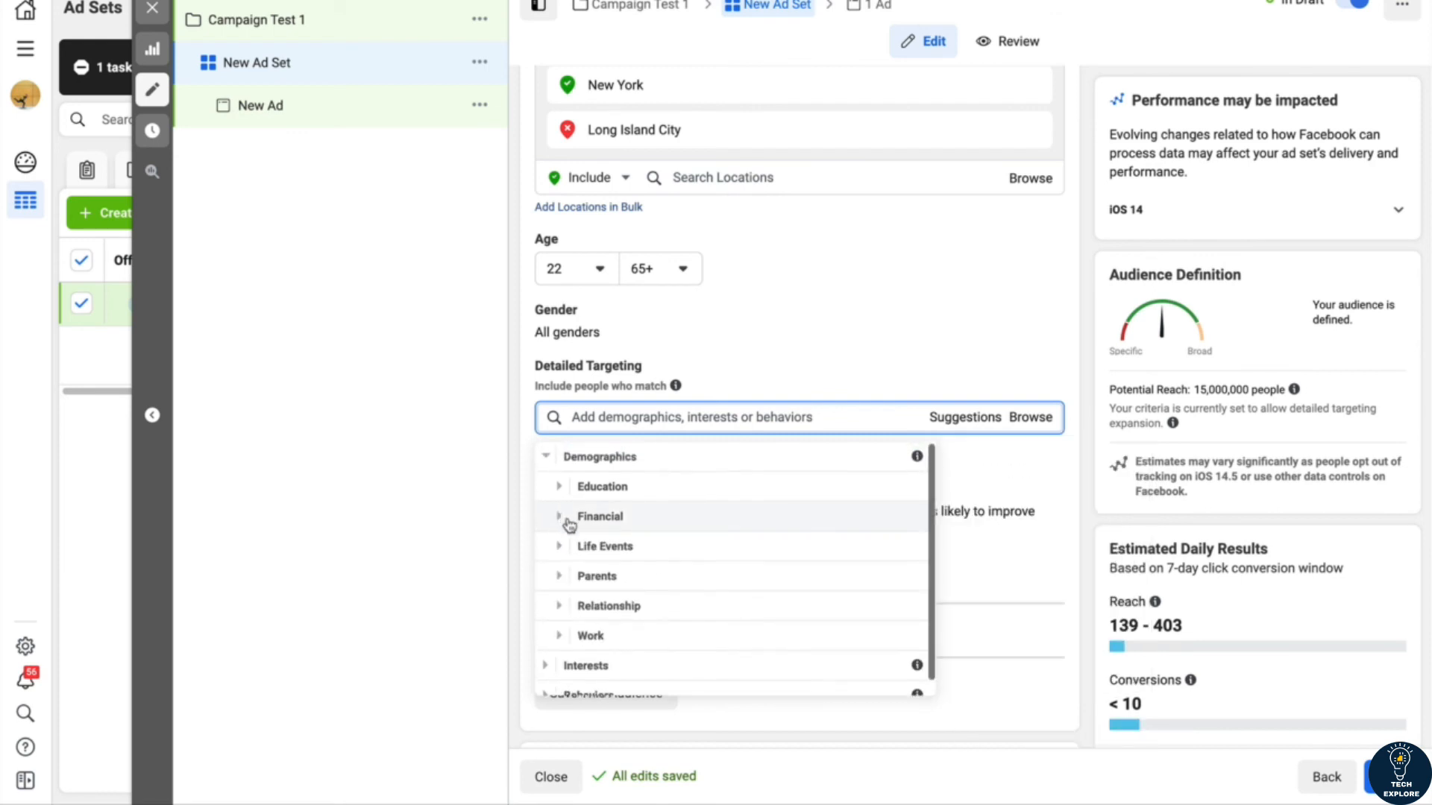
Step: Examine the Life Events demographics, including the new job, newly engaged and newlywed options, without selecting any
{"action": "left_click", "coordinate": [561, 548]}
{"action": "scroll", "coordinate": [569, 553], "scroll_direction": "down", "scroll_amount": 2}
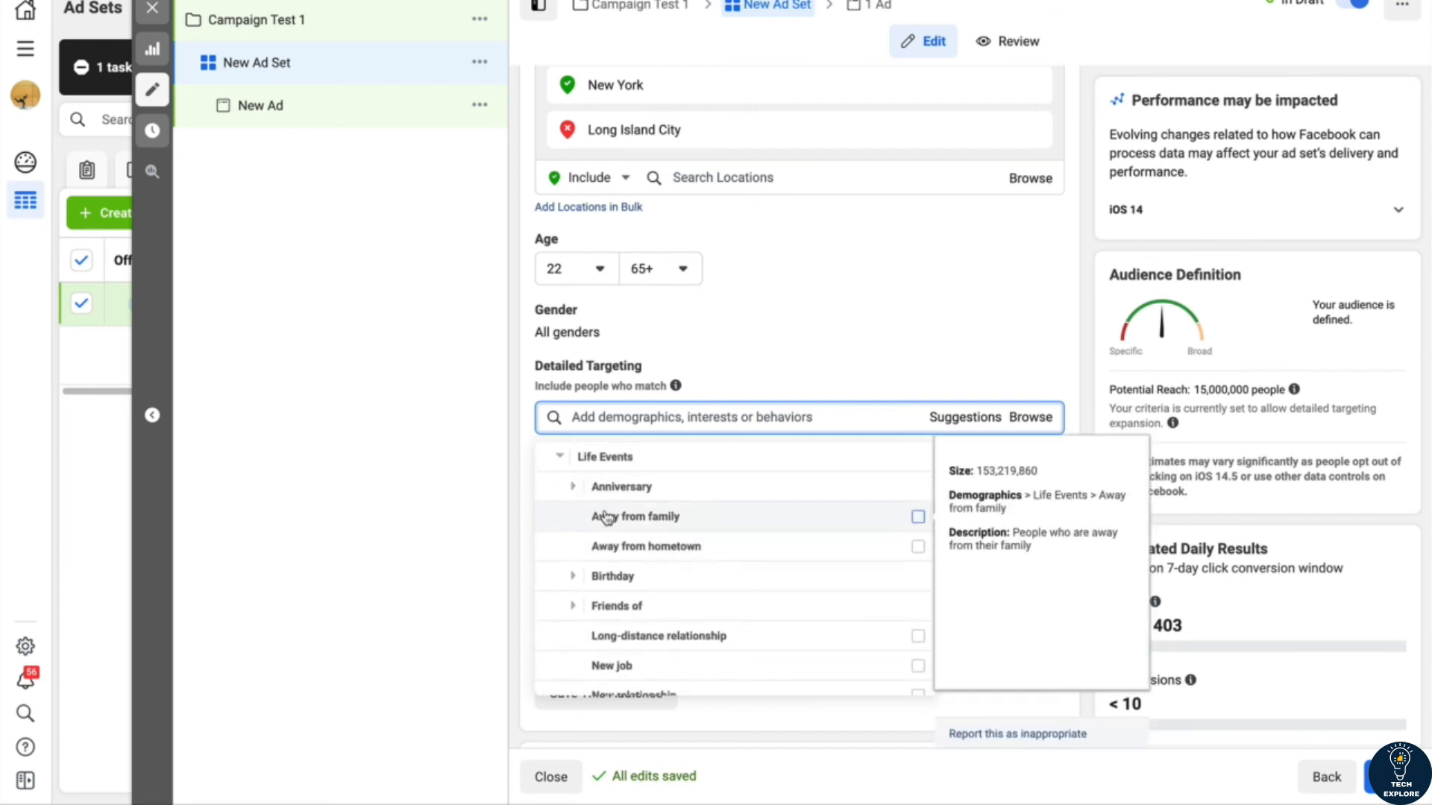
{"action": "scroll", "coordinate": [612, 548], "scroll_direction": "down", "scroll_amount": 2}
{"action": "scroll", "coordinate": [619, 556], "scroll_direction": "down", "scroll_amount": 1}
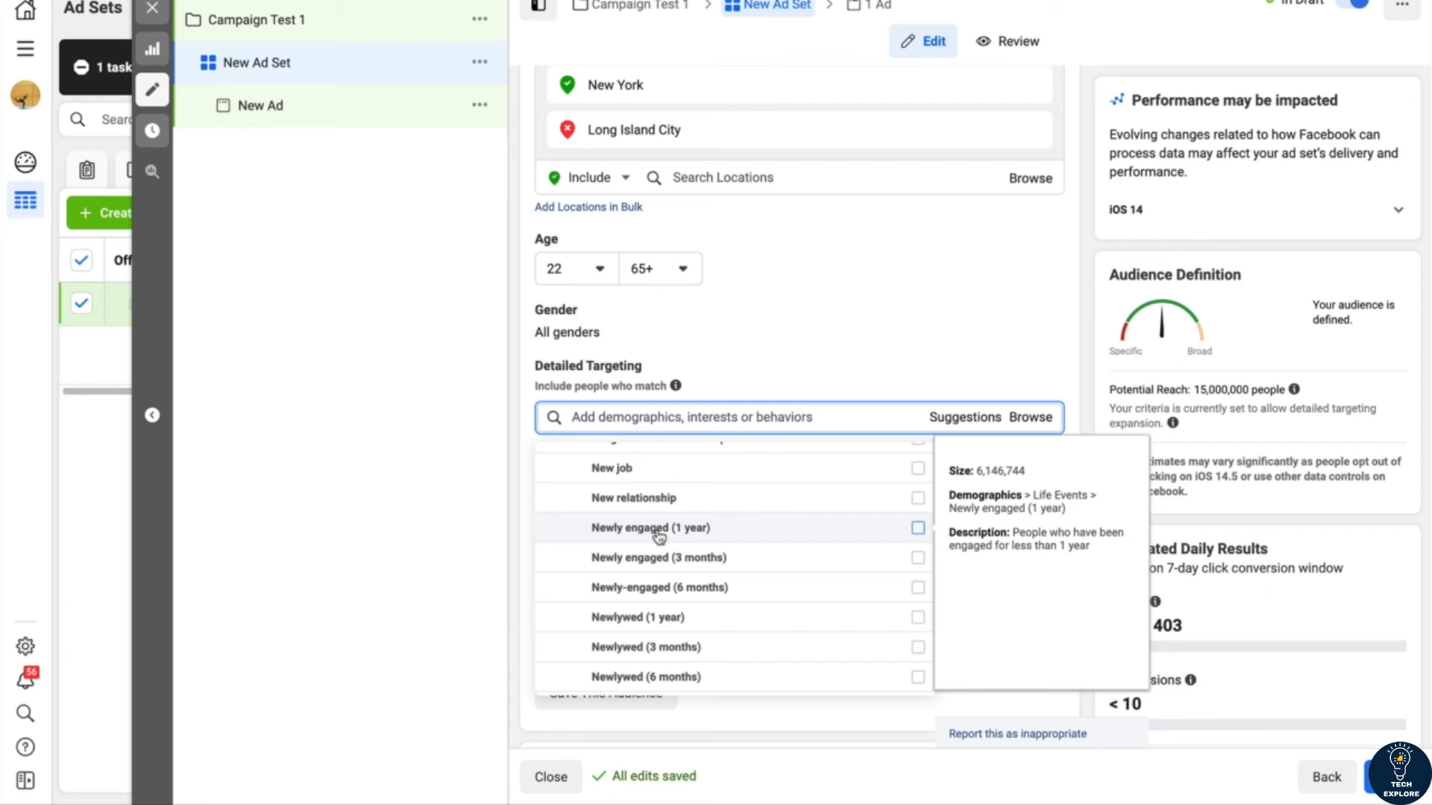
{"action": "scroll", "coordinate": [639, 537], "scroll_direction": "up", "scroll_amount": 3}
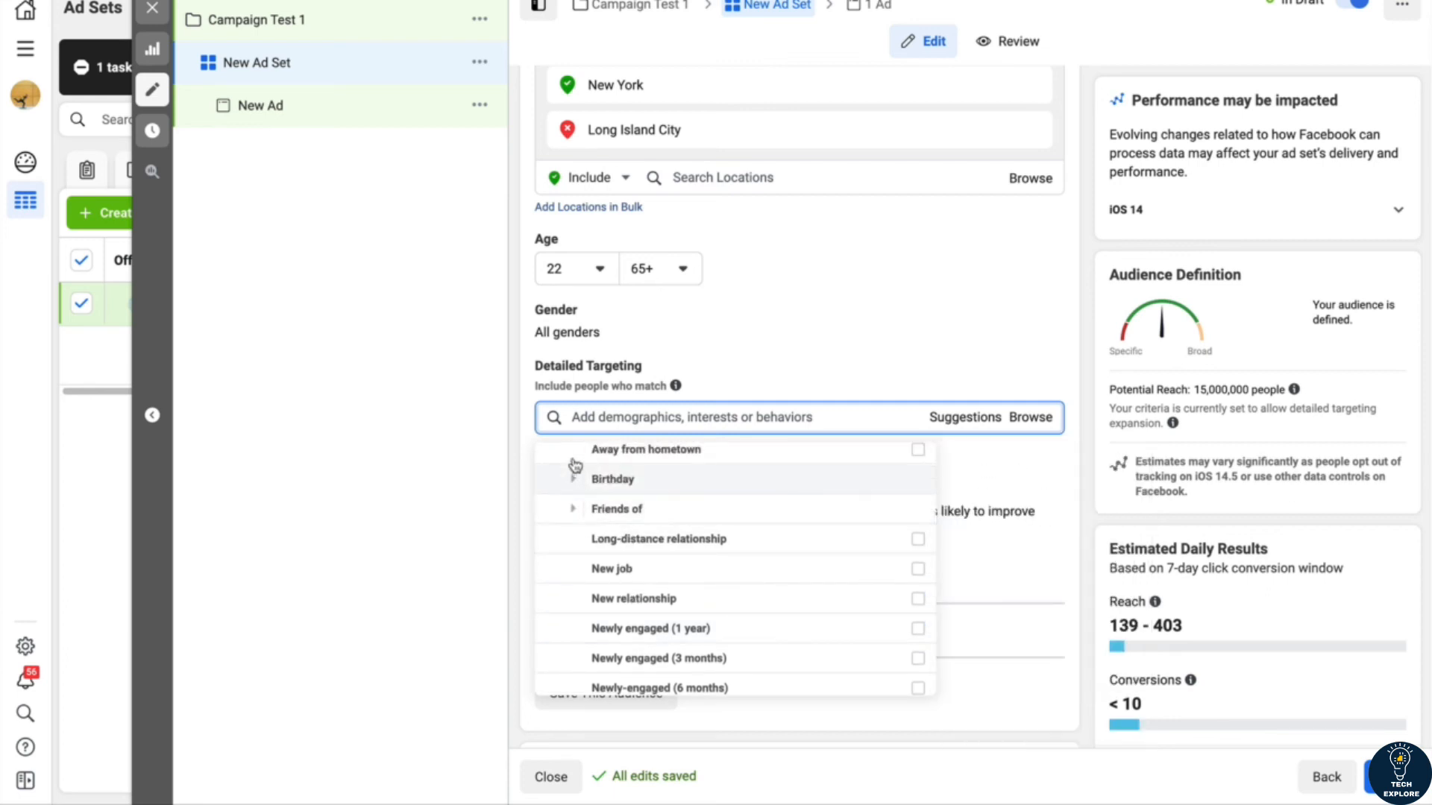
{"action": "scroll", "coordinate": [574, 468], "scroll_direction": "up", "scroll_amount": 3}
{"action": "left_click", "coordinate": [563, 547]}
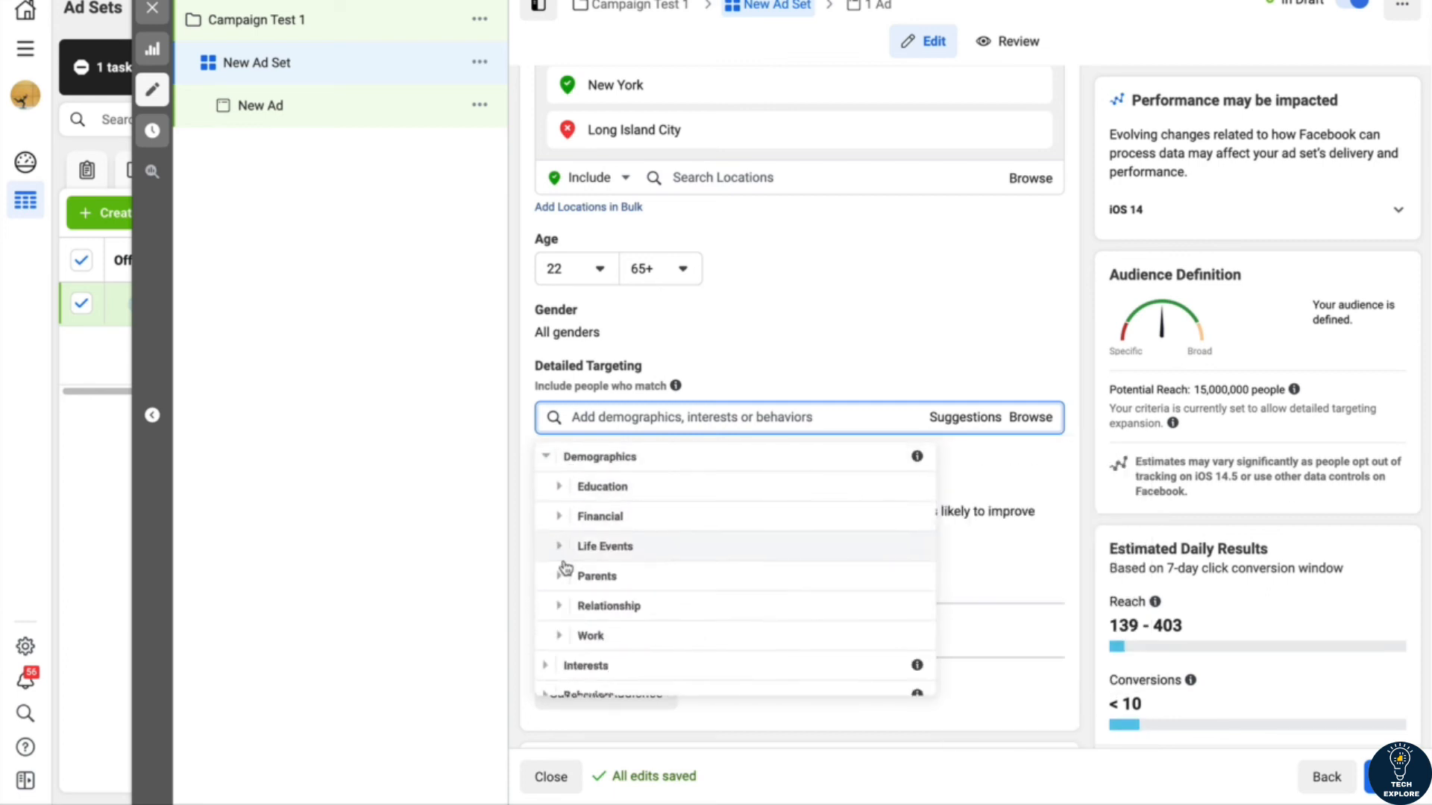
Step: Examine the demographics for All Parents by children's age and the Relationship category, then collapse Demographics
{"action": "left_click", "coordinate": [561, 583]}
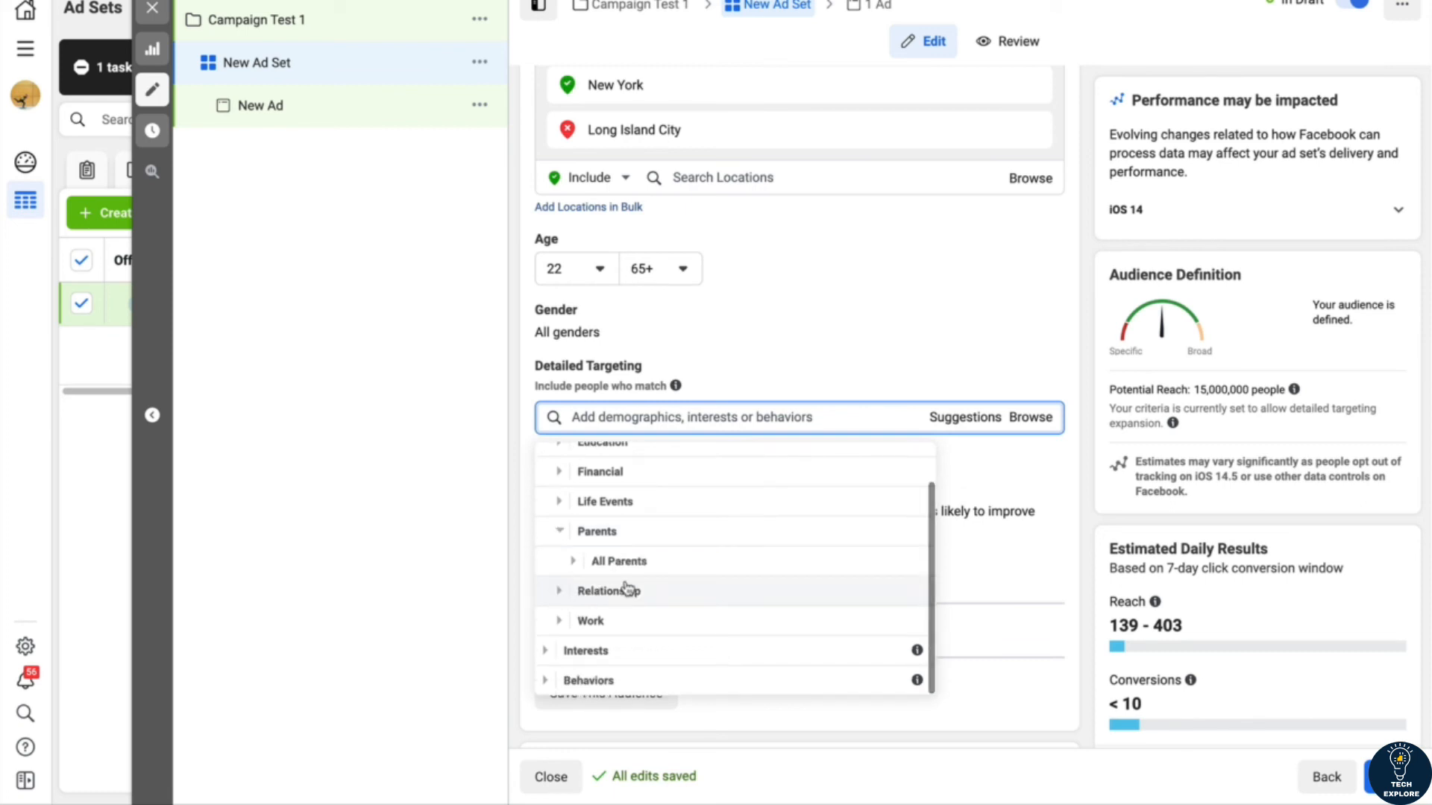
{"action": "left_click", "coordinate": [573, 561]}
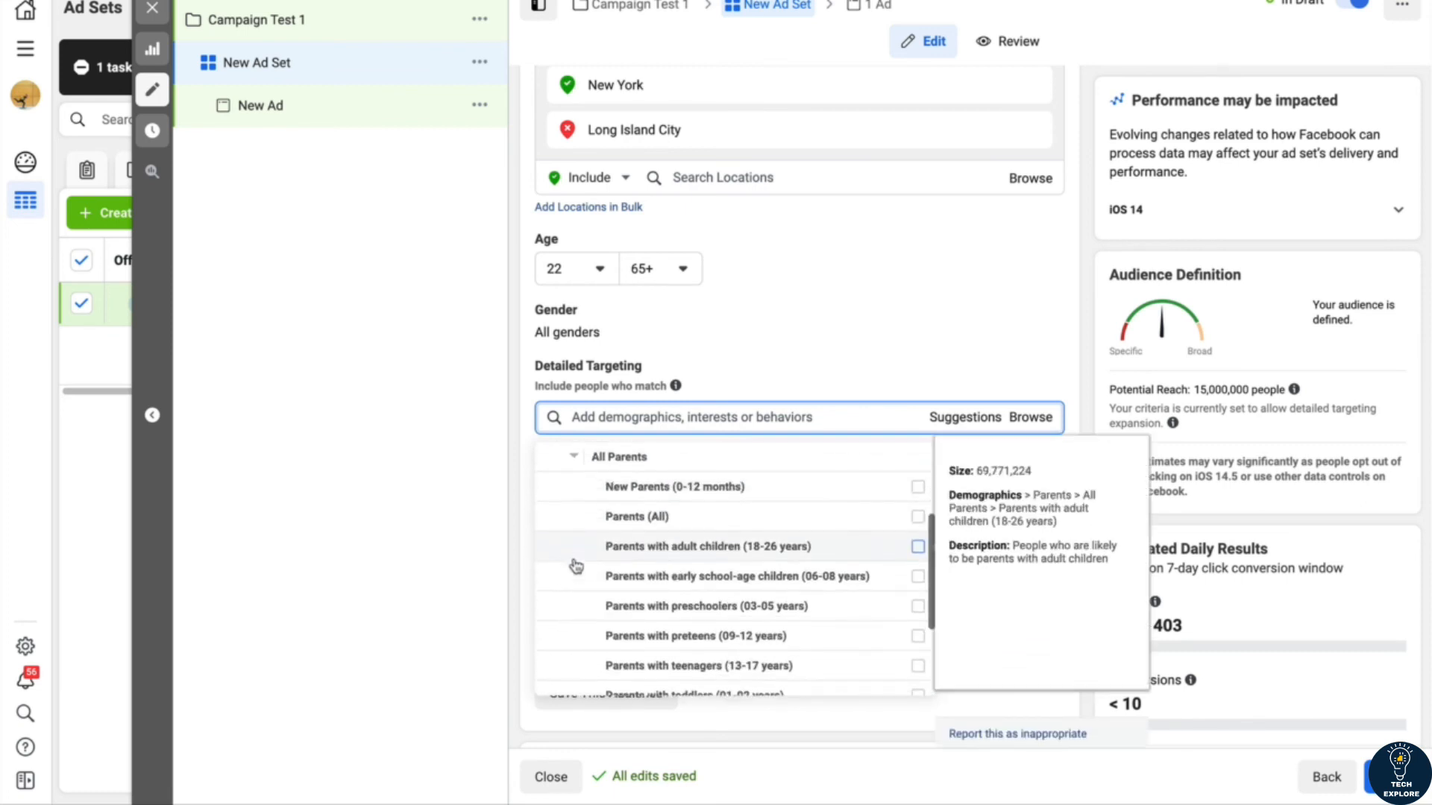
{"action": "scroll", "coordinate": [623, 550], "scroll_direction": "up", "scroll_amount": 2}
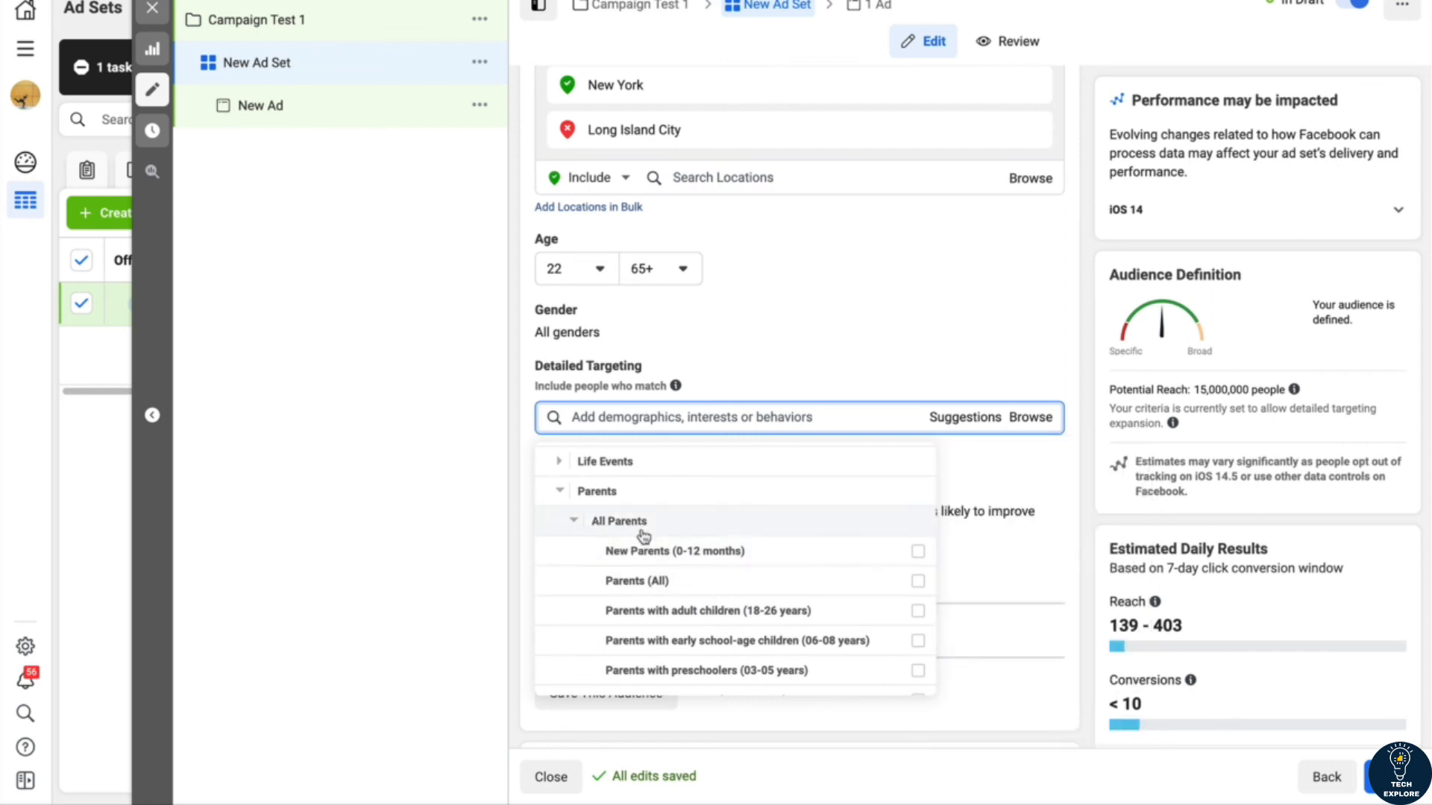
{"action": "scroll", "coordinate": [738, 627], "scroll_direction": "down", "scroll_amount": 2}
{"action": "scroll", "coordinate": [738, 626], "scroll_direction": "up", "scroll_amount": 1}
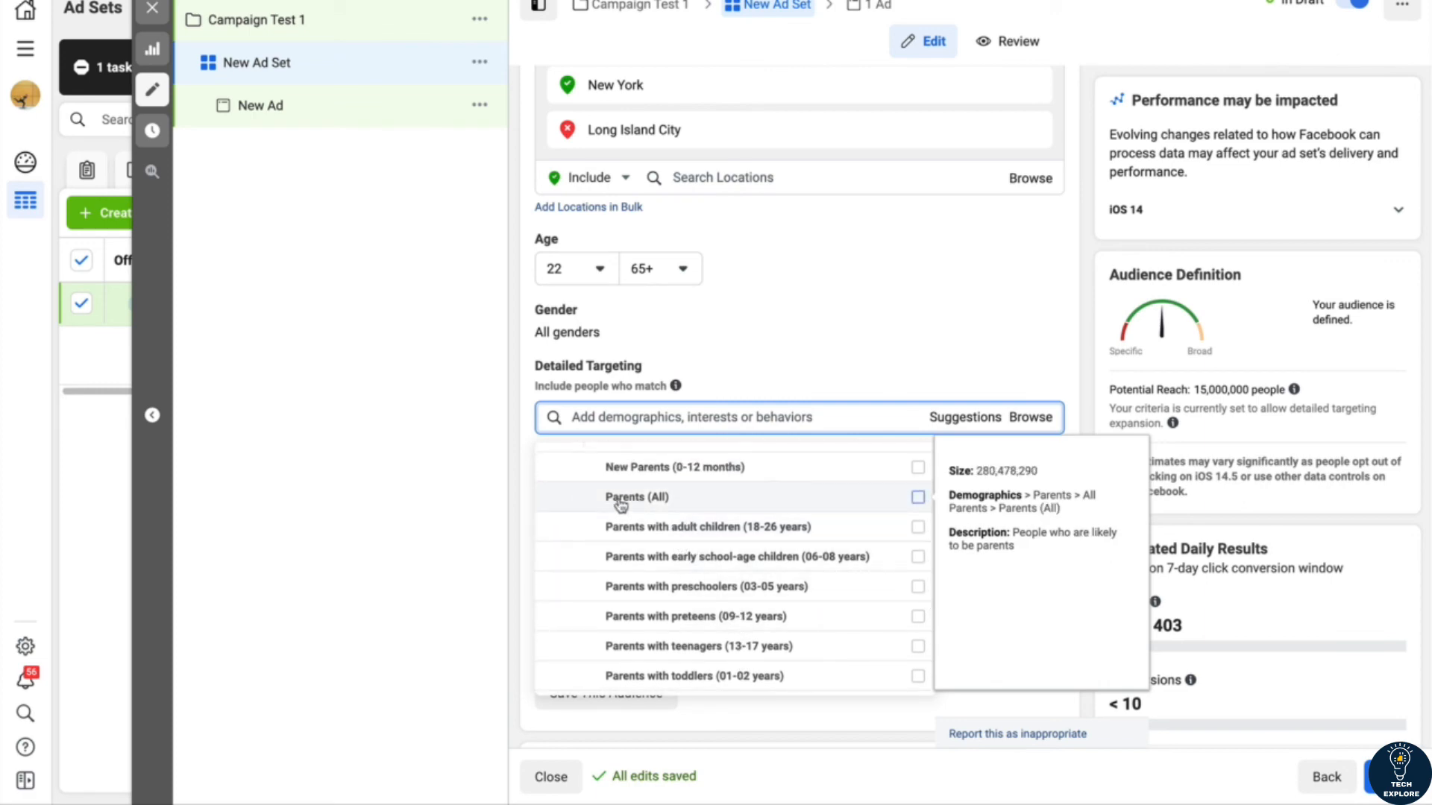
{"action": "scroll", "coordinate": [656, 484], "scroll_direction": "up", "scroll_amount": 1}
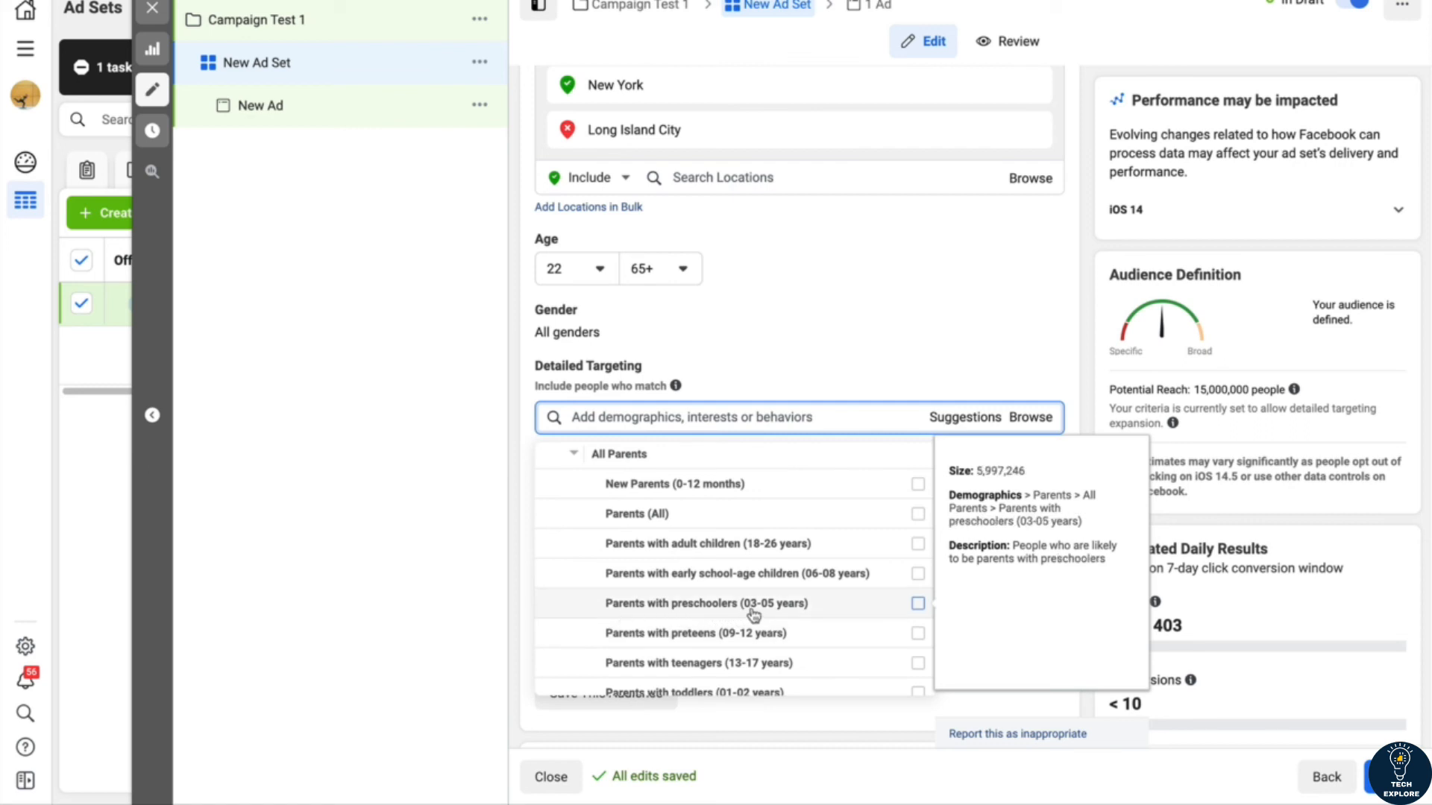
{"action": "scroll", "coordinate": [656, 552], "scroll_direction": "up", "scroll_amount": 2}
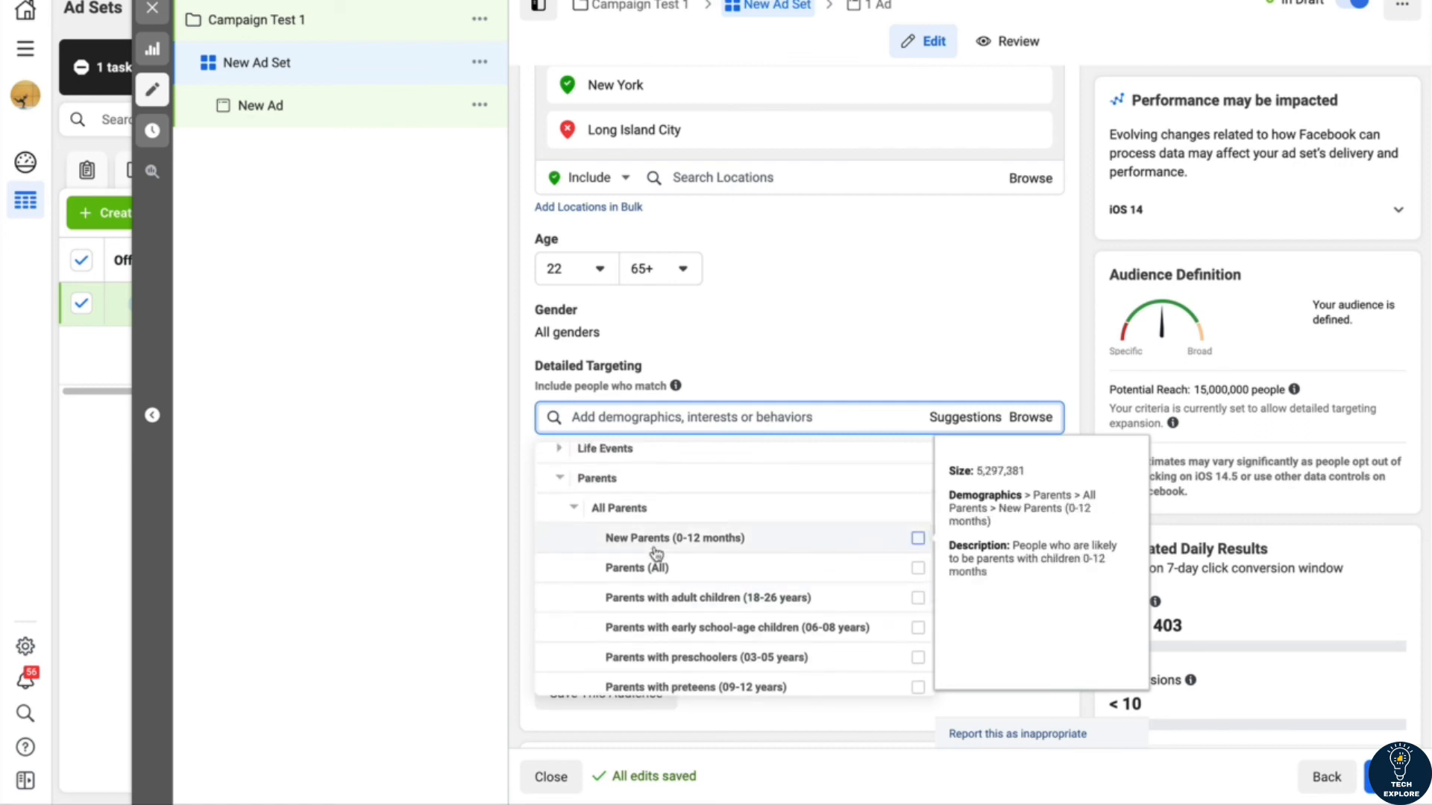
{"action": "left_click", "coordinate": [561, 480]}
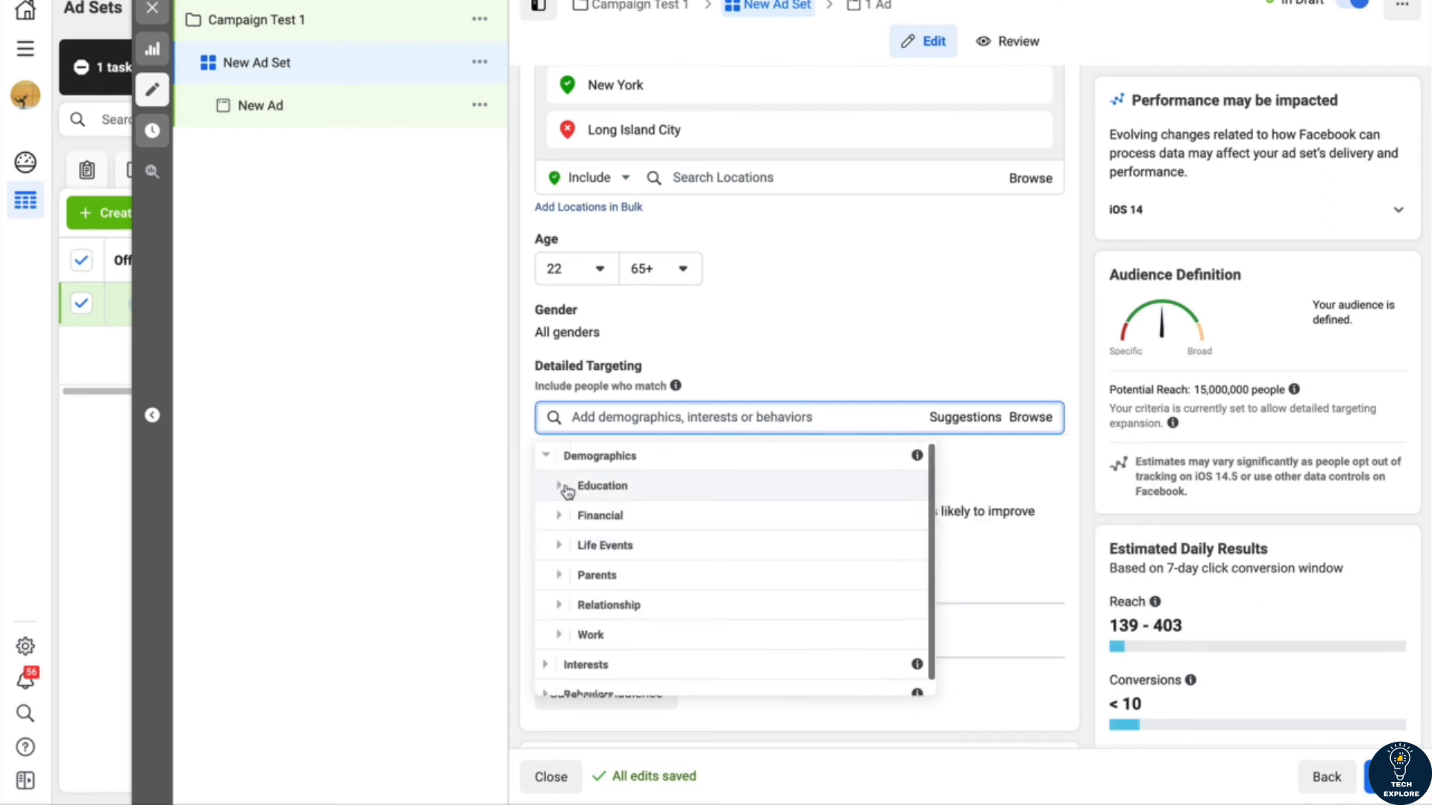
{"action": "left_click", "coordinate": [563, 597]}
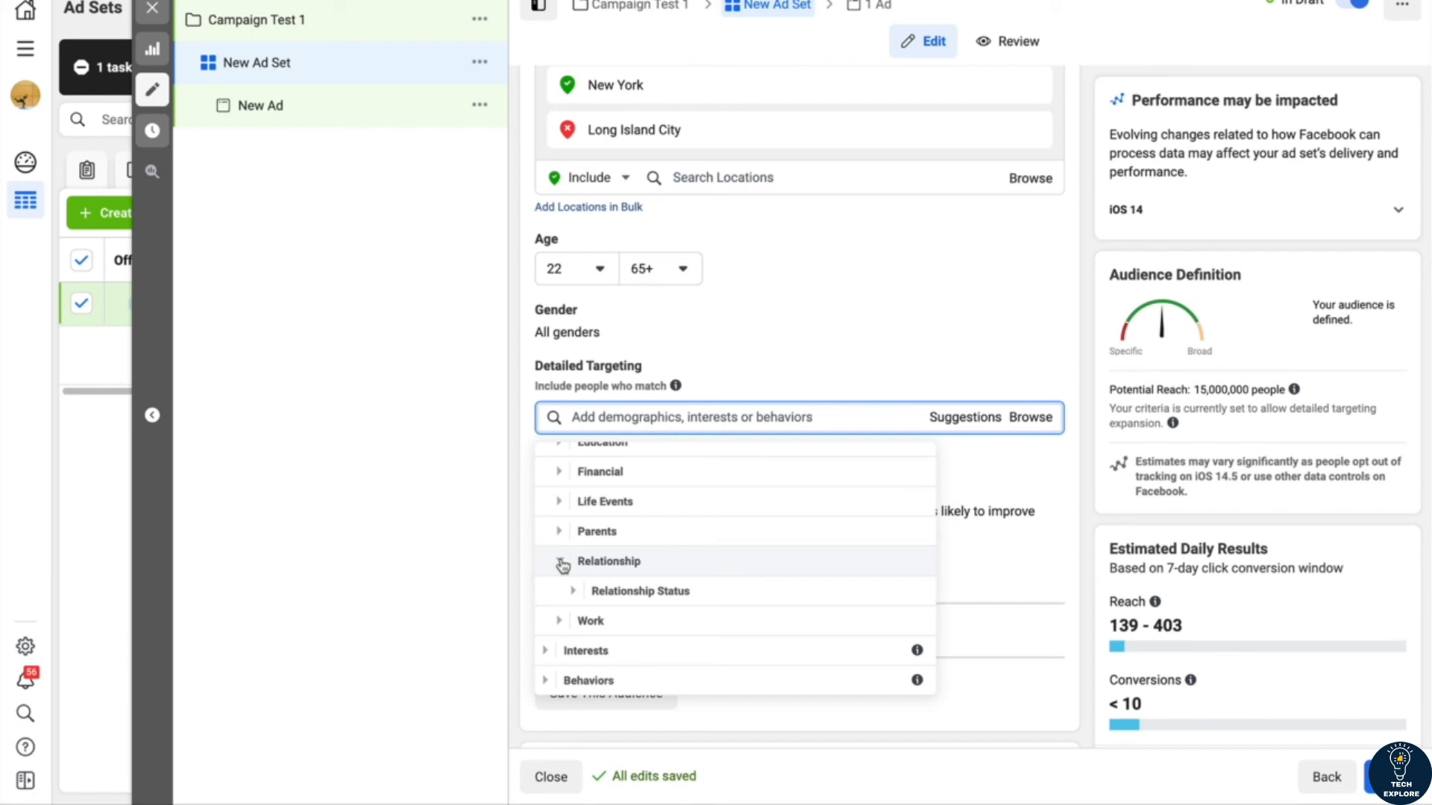
{"action": "left_click", "coordinate": [562, 564]}
{"action": "scroll", "coordinate": [559, 565], "scroll_direction": "up", "scroll_amount": 3}
{"action": "left_click", "coordinate": [547, 526]}
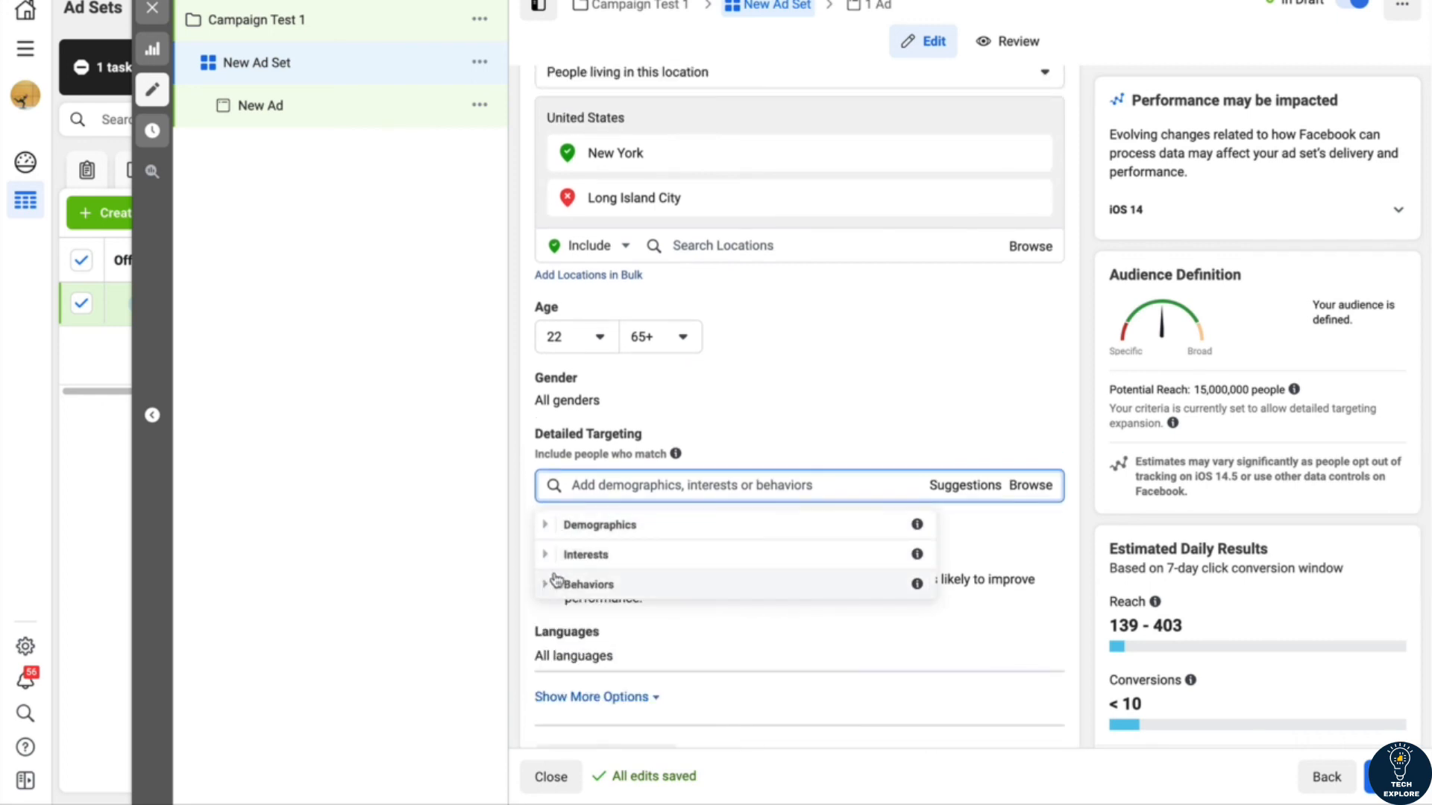
Step: Examine the Entertainment and the Fitness and wellness categories among the targeting interests, without selecting any
{"action": "scroll", "coordinate": [553, 582], "scroll_direction": "down", "scroll_amount": 1}
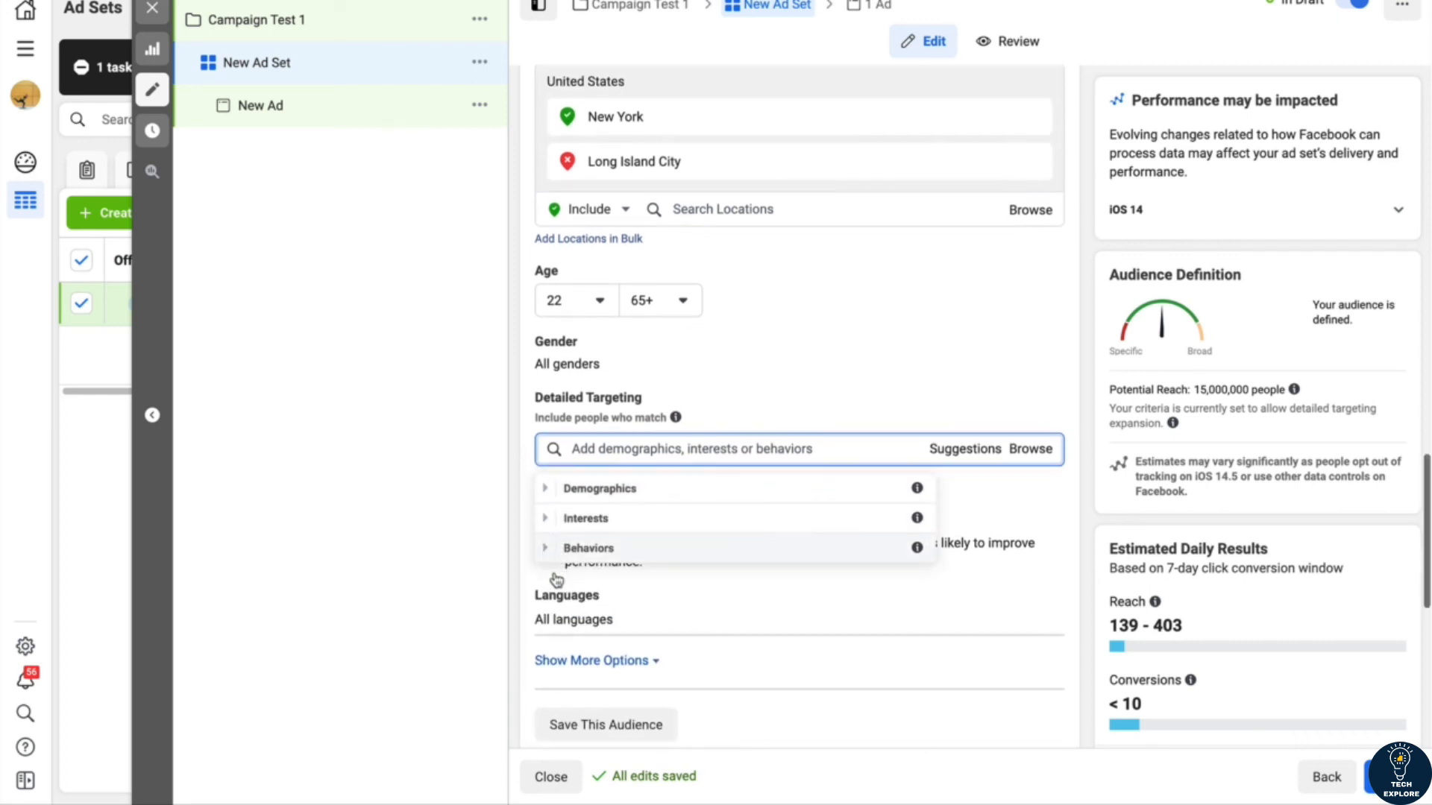
{"action": "left_click", "coordinate": [548, 517]}
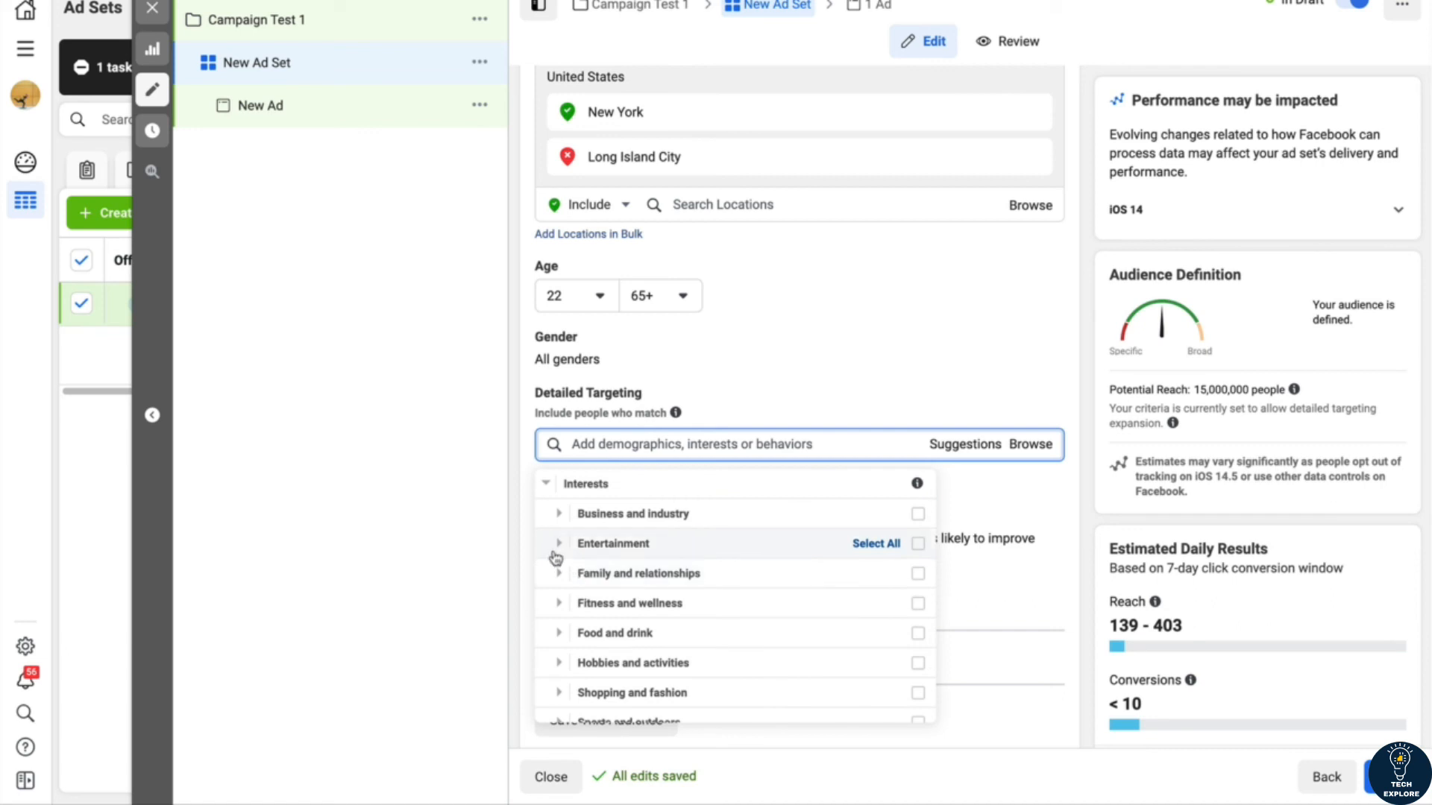
{"action": "left_click", "coordinate": [560, 545]}
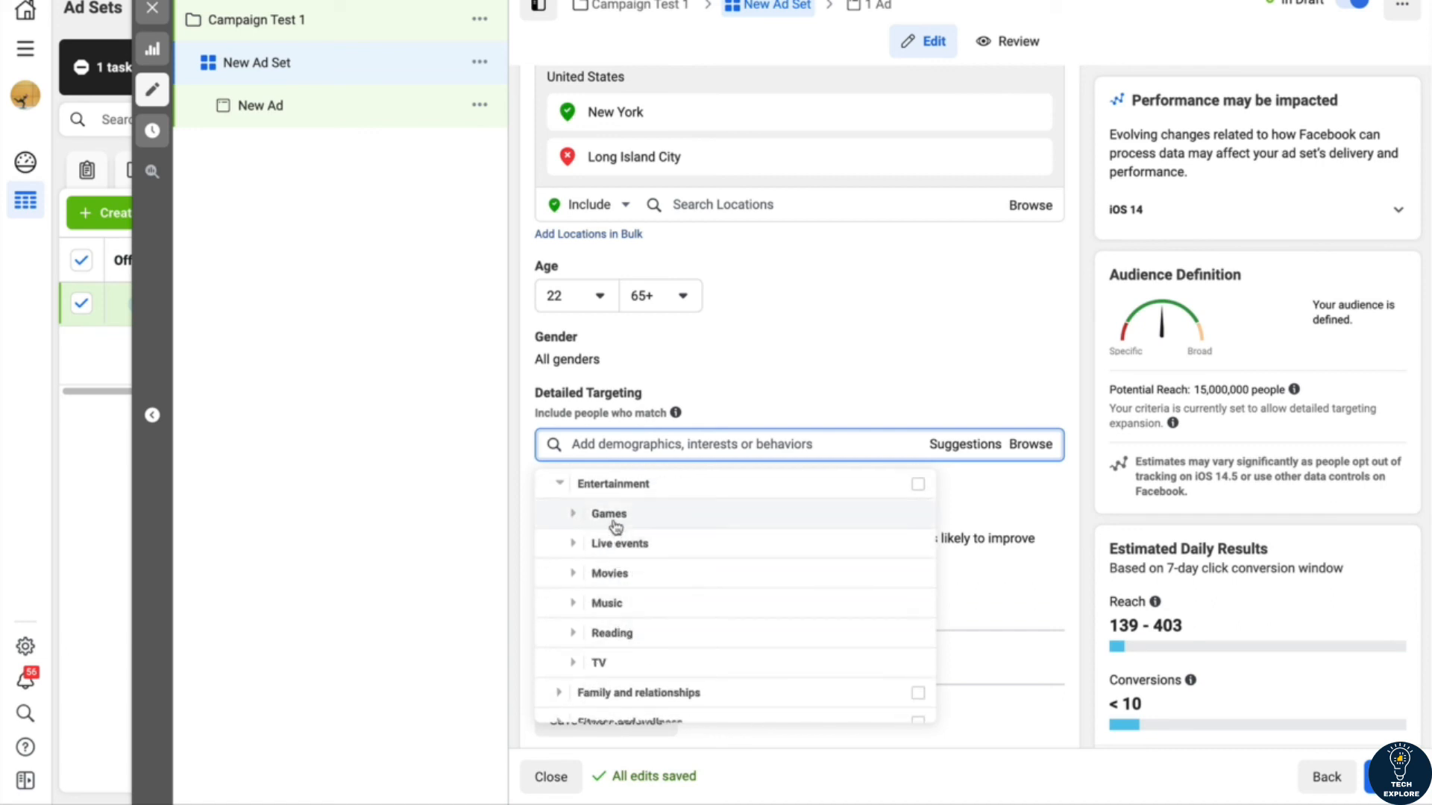
{"action": "scroll", "coordinate": [627, 602], "scroll_direction": "up", "scroll_amount": 1}
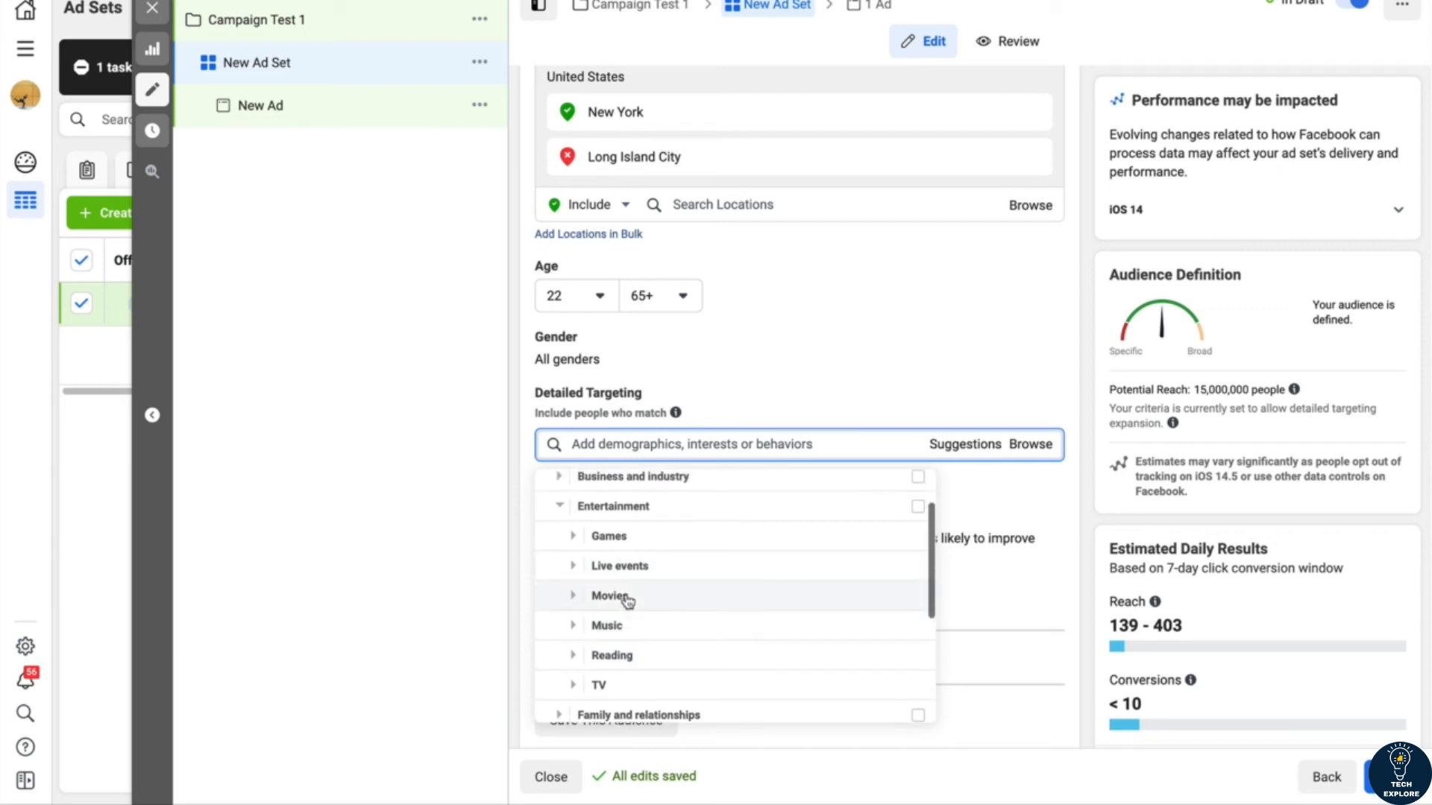
{"action": "left_click", "coordinate": [560, 506]}
{"action": "scroll", "coordinate": [584, 589], "scroll_direction": "down", "scroll_amount": 1}
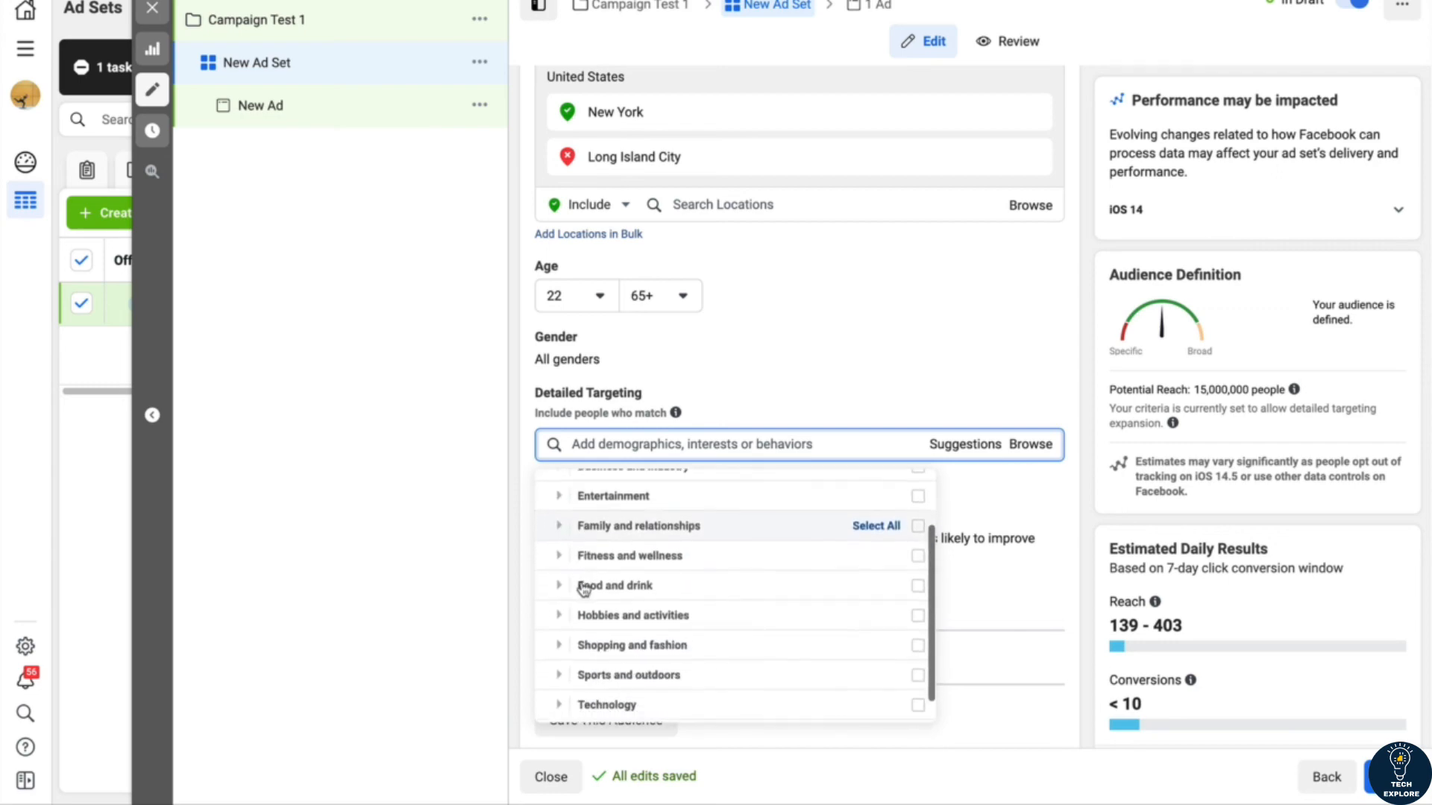
{"action": "left_click", "coordinate": [558, 556]}
{"action": "scroll", "coordinate": [623, 591], "scroll_direction": "down", "scroll_amount": 2}
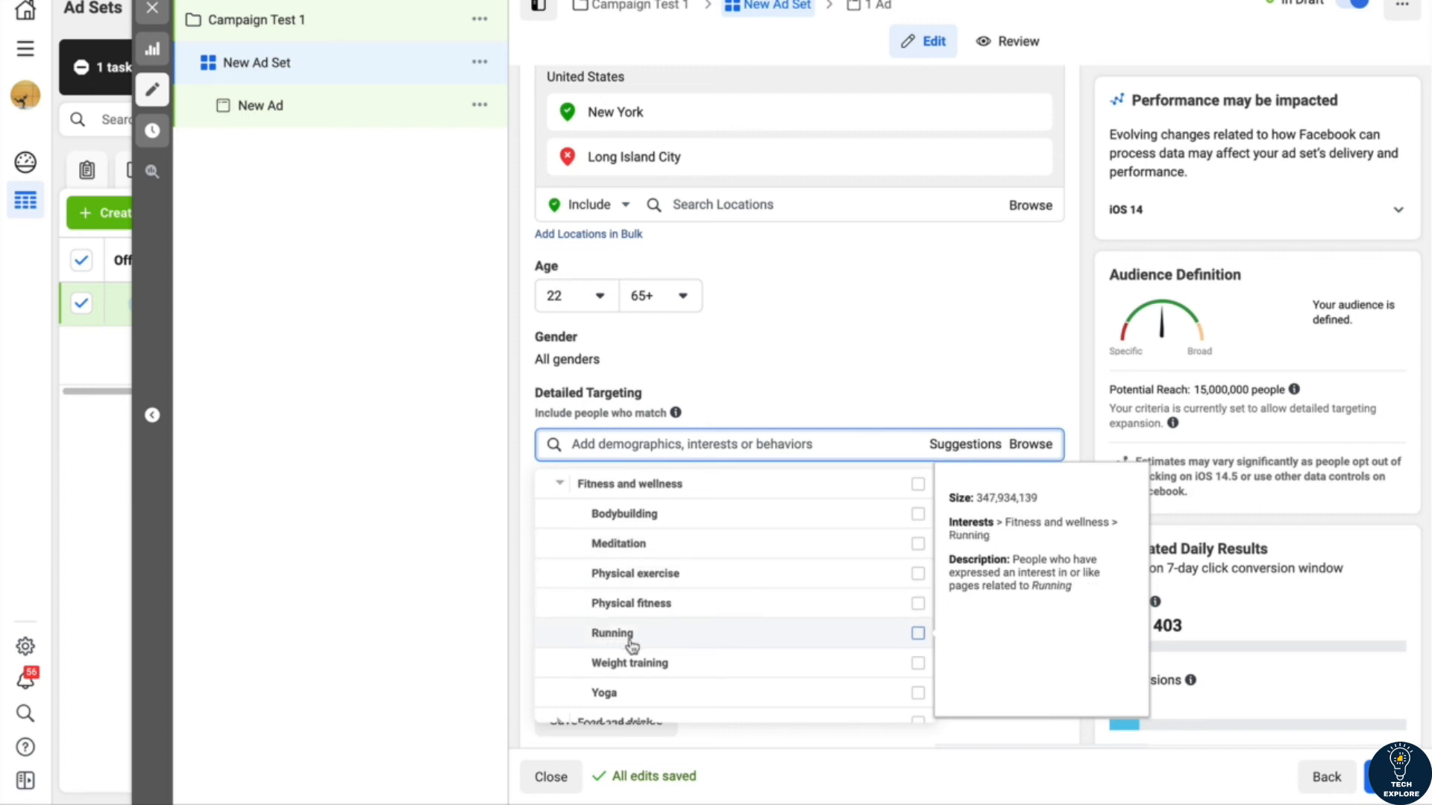
{"action": "left_click", "coordinate": [560, 484]}
Step: Examine the Technology interests, including Computers and the Consumer electronics options, without selecting any, and collapse Interests
{"action": "scroll", "coordinate": [582, 648], "scroll_direction": "down", "scroll_amount": 4}
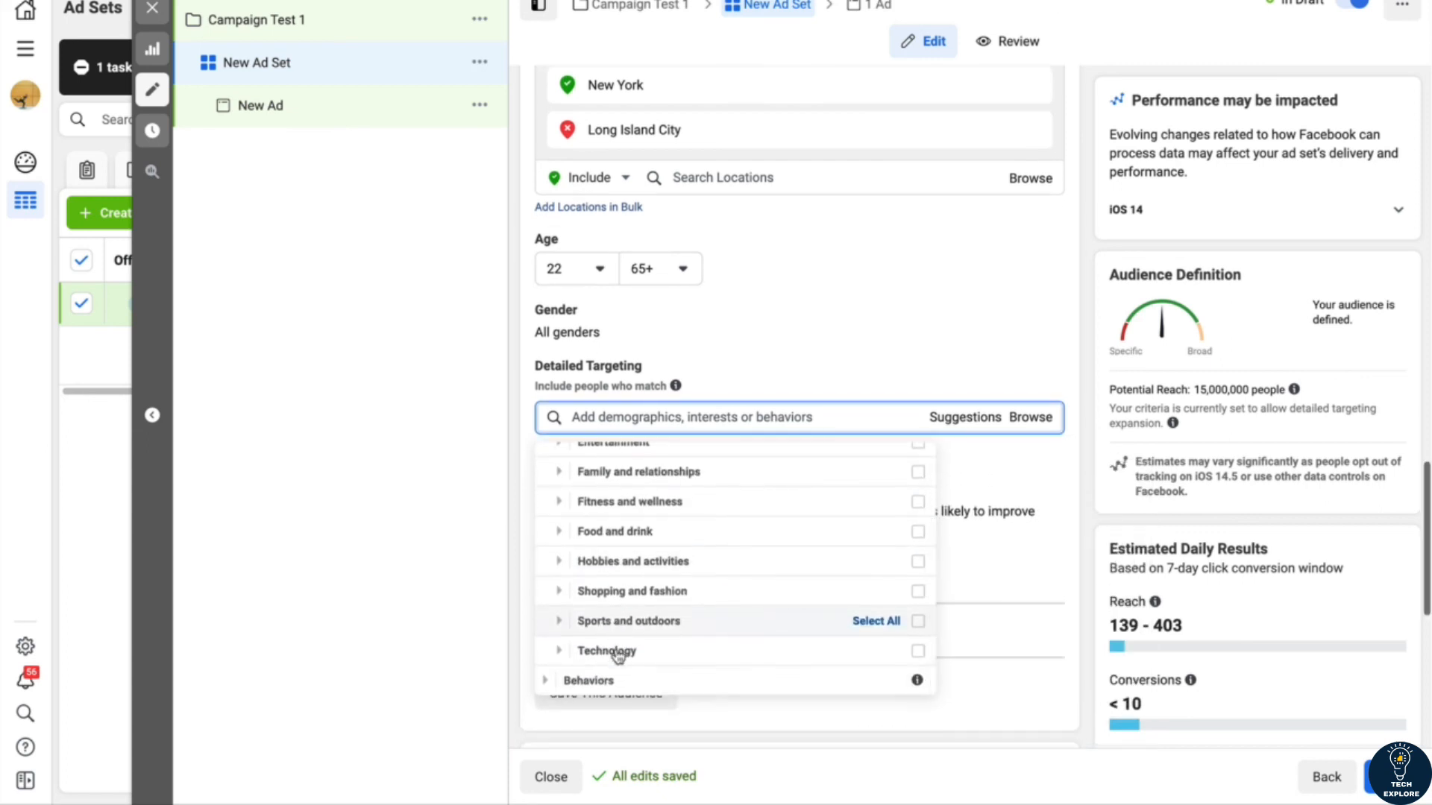
{"action": "left_click", "coordinate": [560, 654]}
{"action": "scroll", "coordinate": [574, 634], "scroll_direction": "down", "scroll_amount": 3}
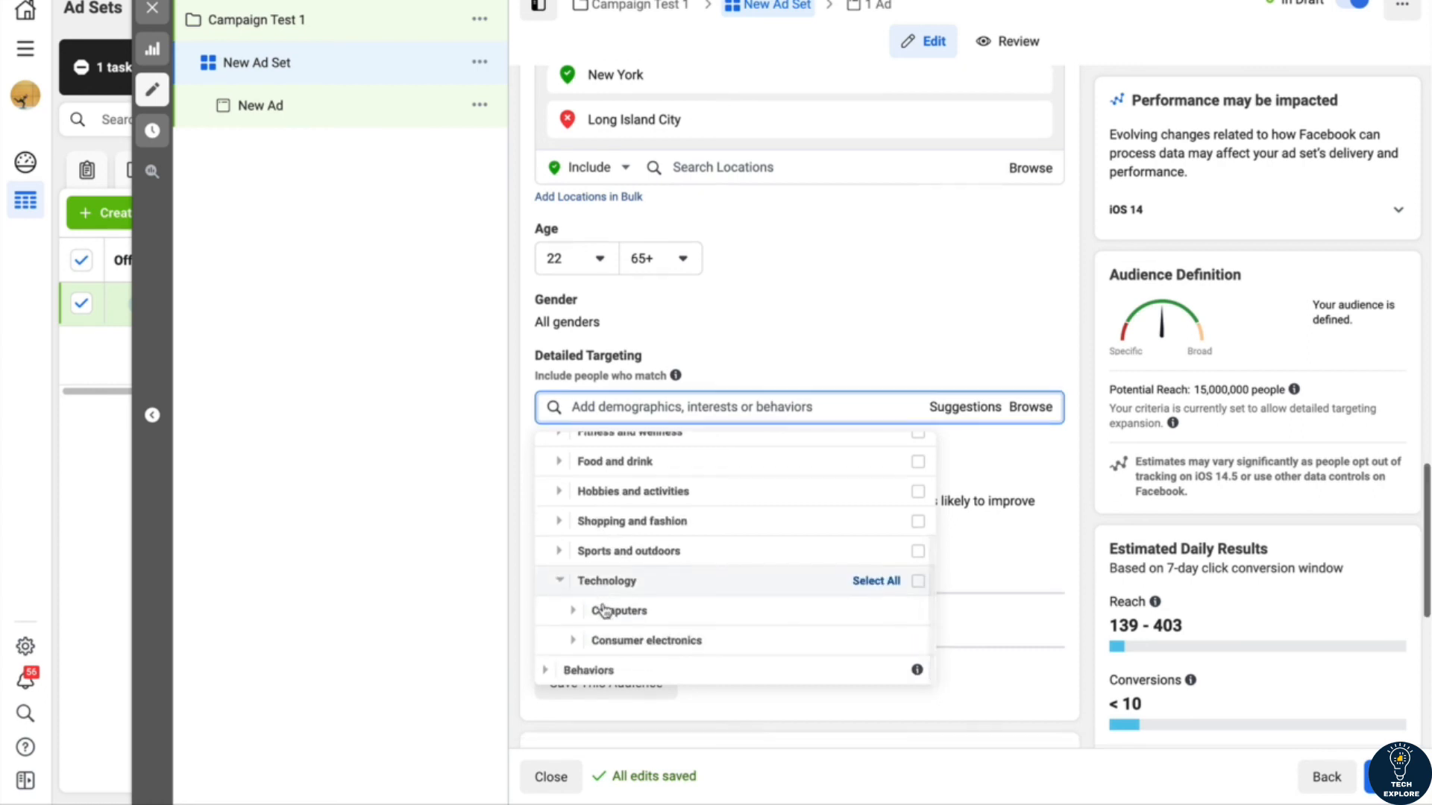
{"action": "left_click", "coordinate": [576, 613]}
{"action": "scroll", "coordinate": [576, 589], "scroll_direction": "down", "scroll_amount": 2}
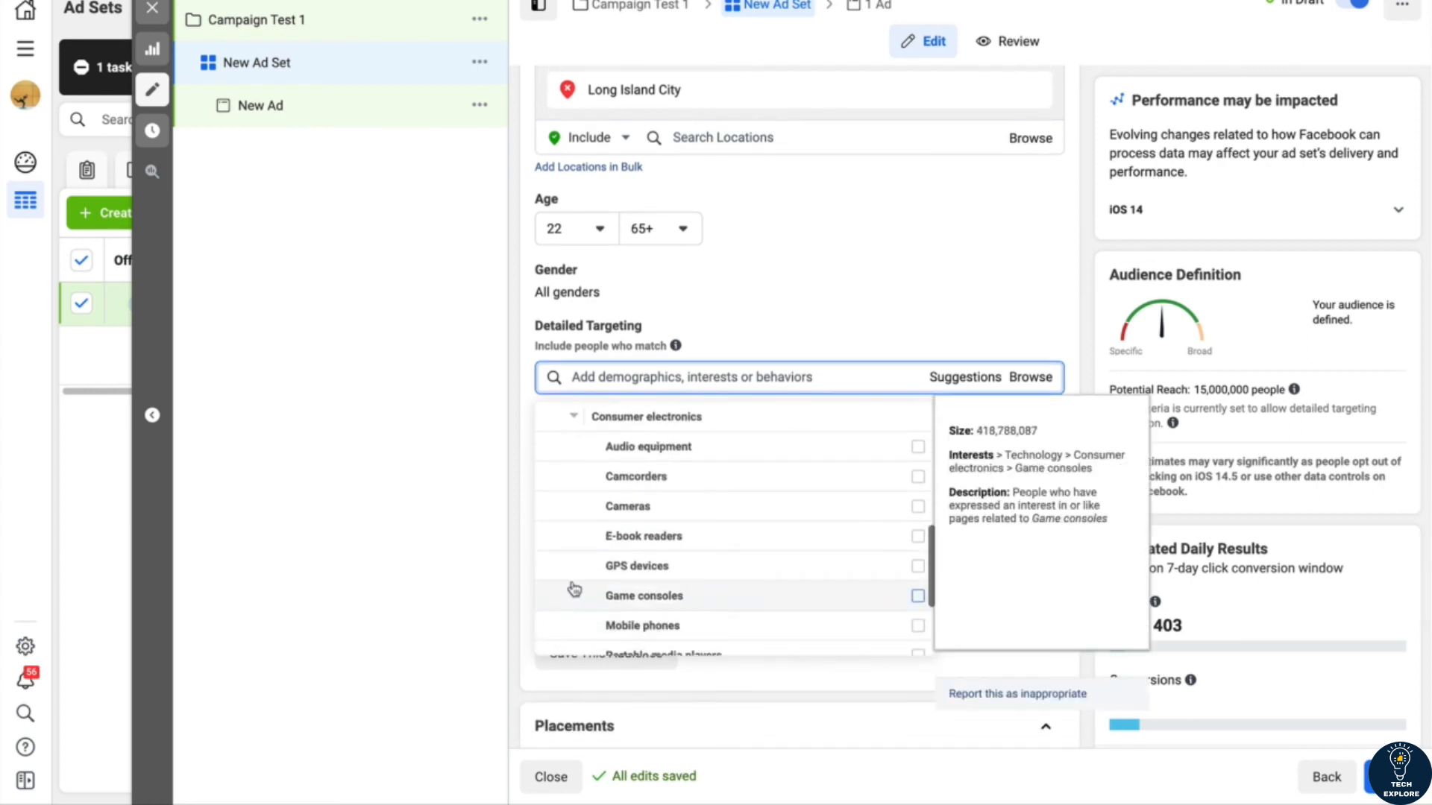
{"action": "scroll", "coordinate": [577, 567], "scroll_direction": "up", "scroll_amount": 1}
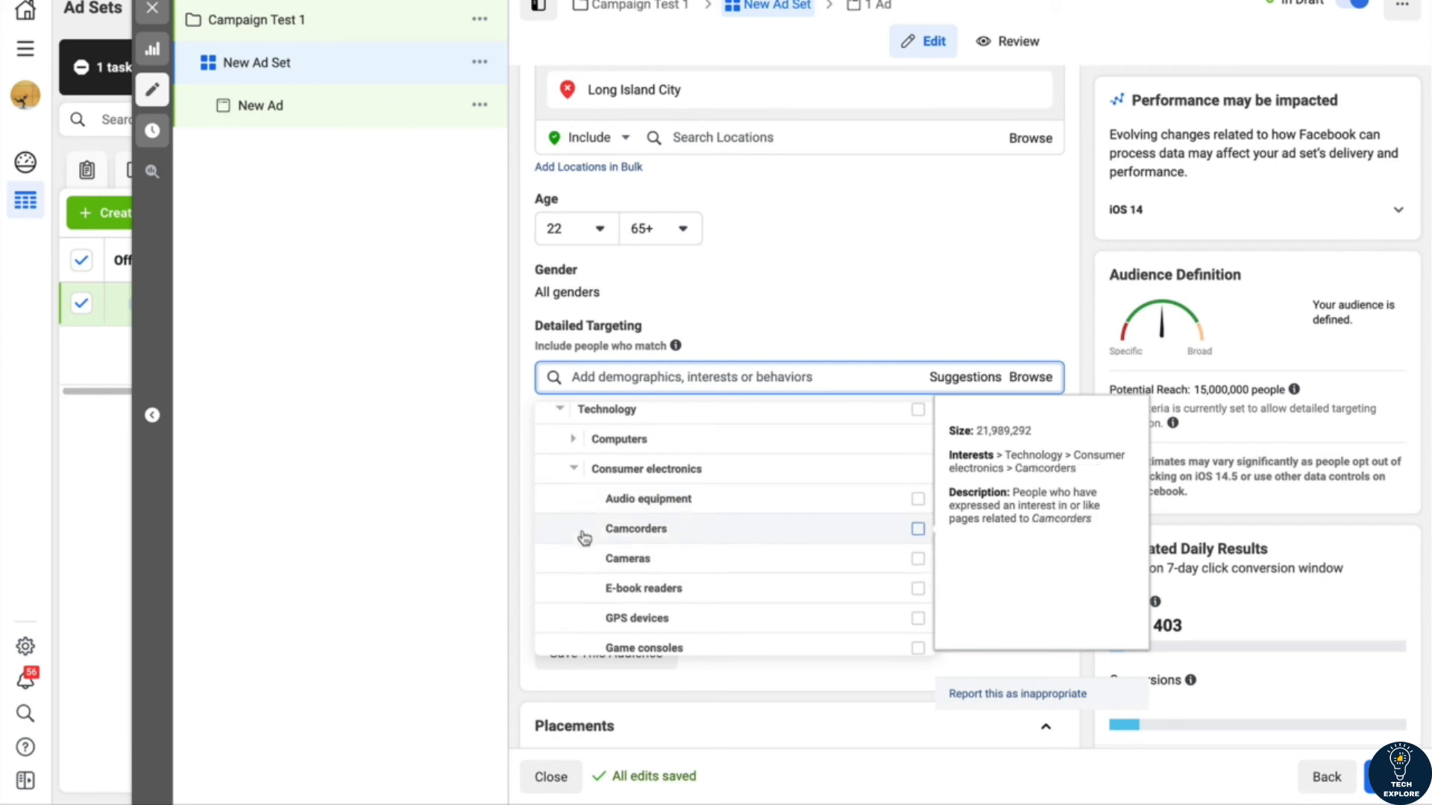
{"action": "scroll", "coordinate": [566, 522], "scroll_direction": "up", "scroll_amount": 1}
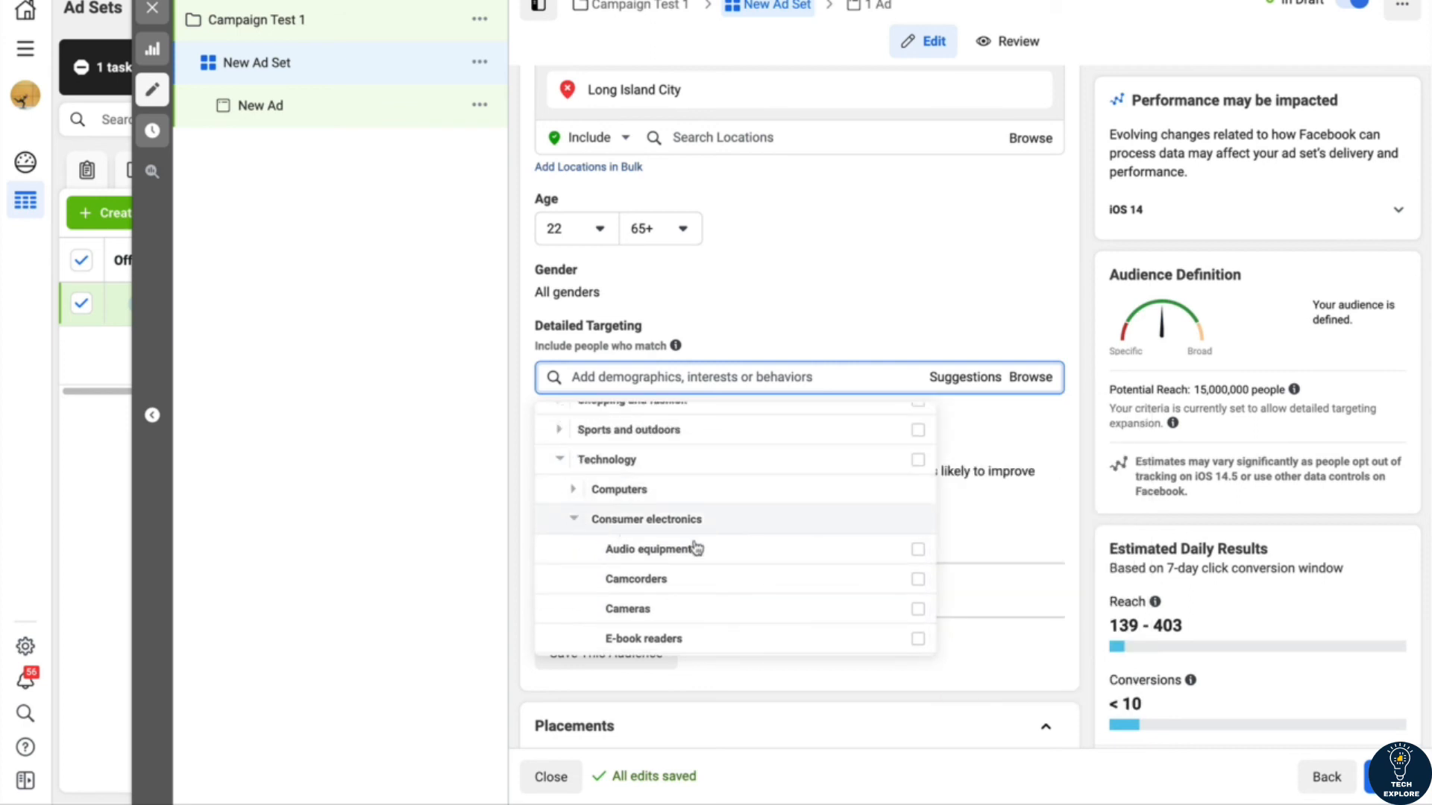
{"action": "mouse_move", "coordinate": [744, 615]}
{"action": "scroll", "coordinate": [742, 614], "scroll_direction": "down", "scroll_amount": 2}
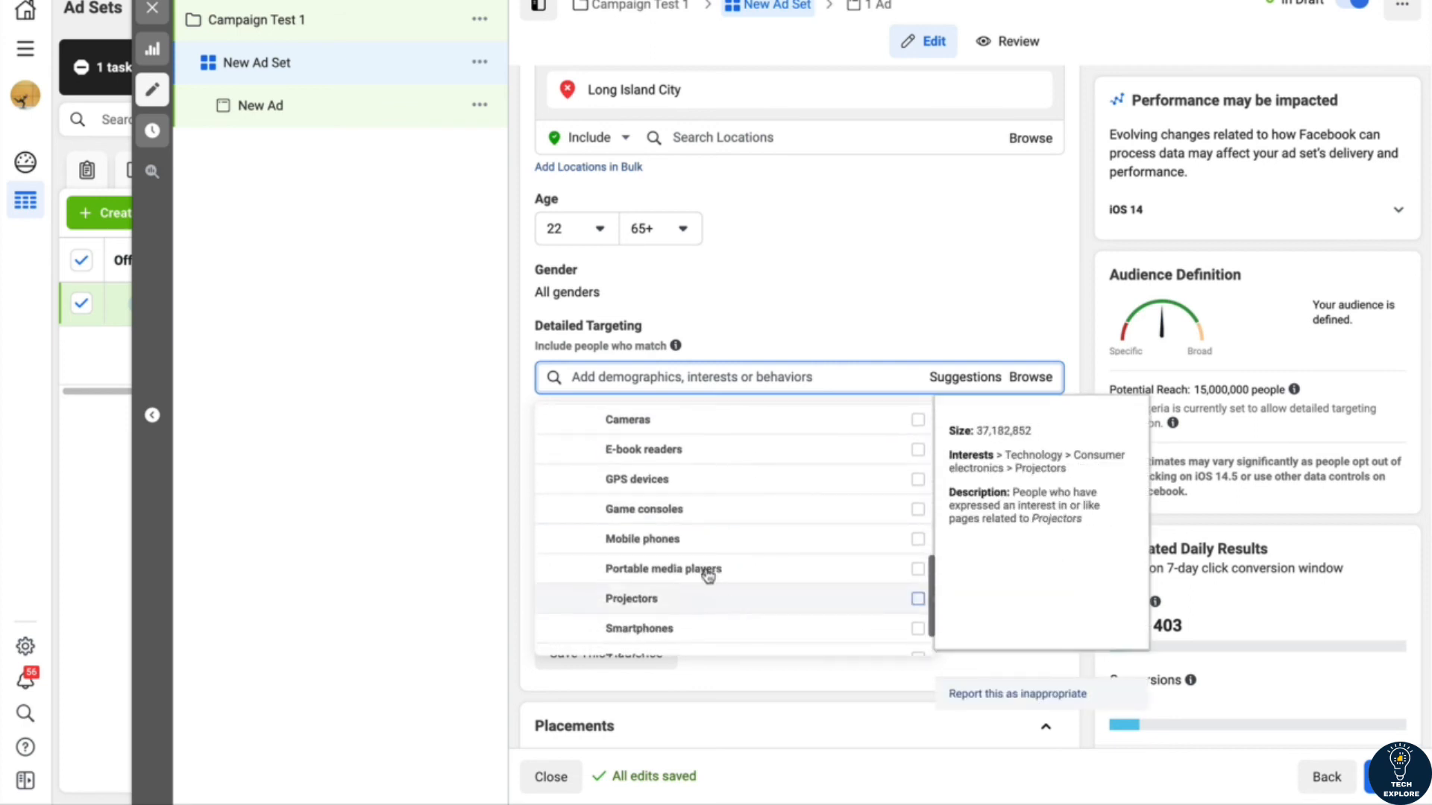
{"action": "scroll", "coordinate": [569, 456], "scroll_direction": "up", "scroll_amount": 4}
{"action": "scroll", "coordinate": [569, 454], "scroll_direction": "up", "scroll_amount": 4}
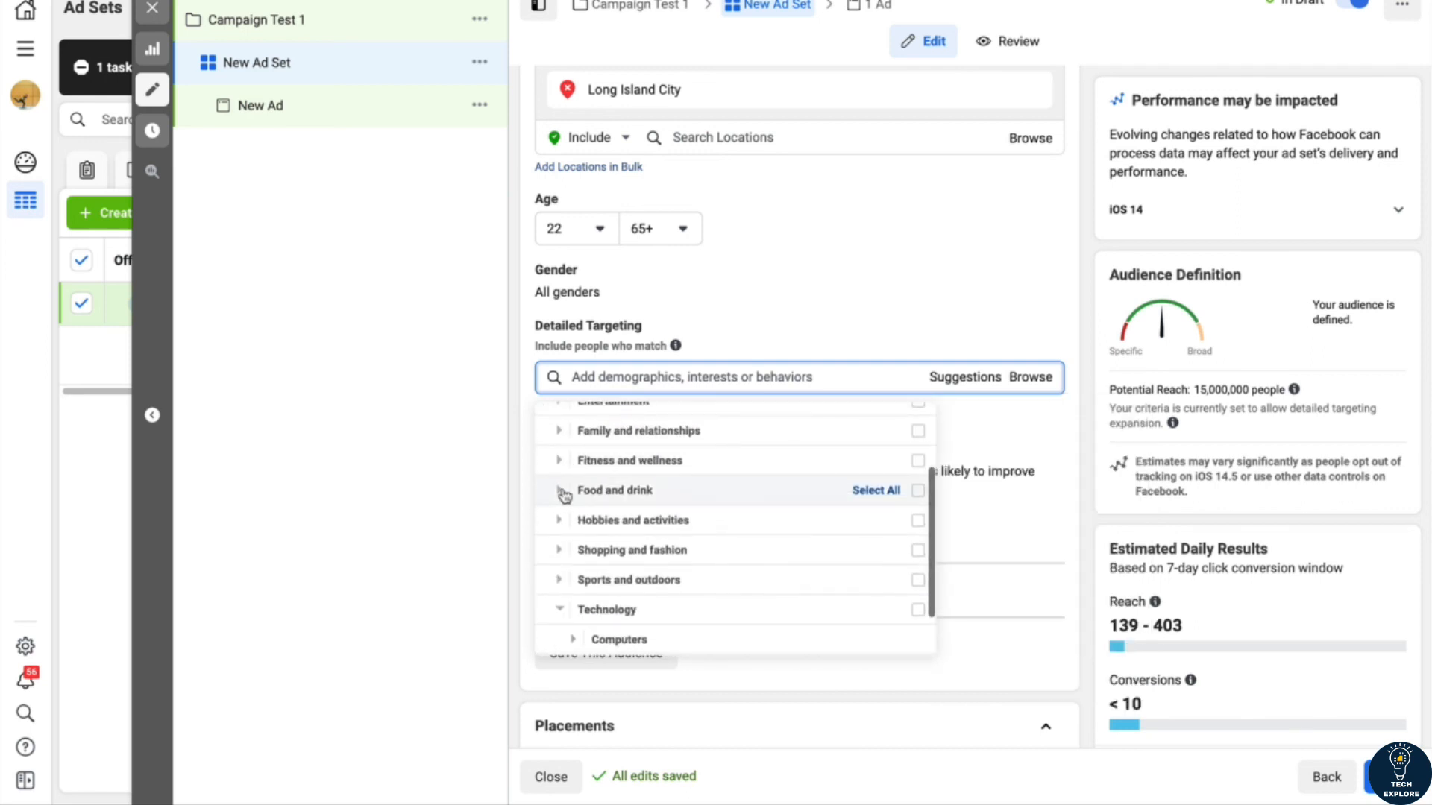
{"action": "left_click", "coordinate": [549, 449]}
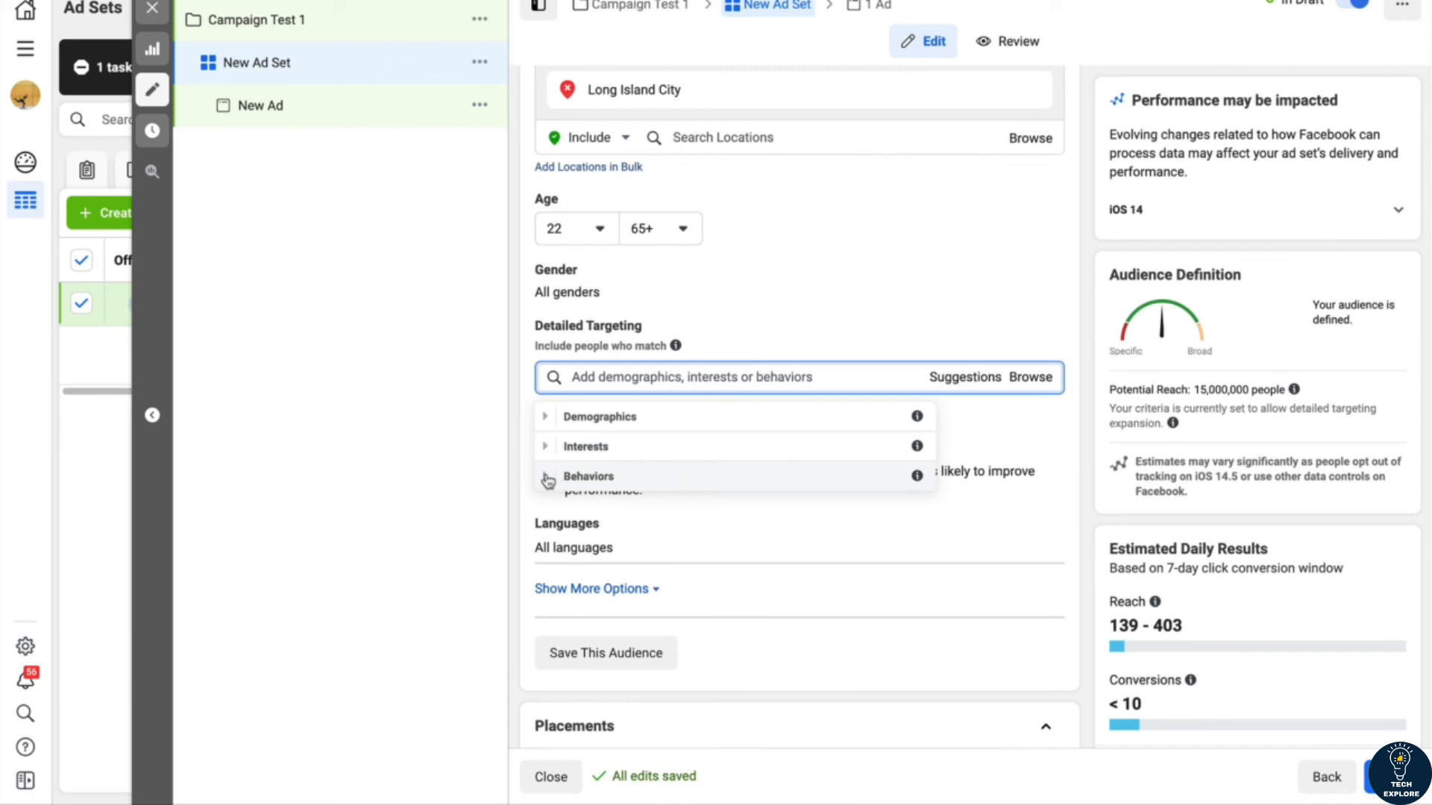
Step: Add Engaged Shoppers from the Purchase behavior category of Behaviors to the ad set's detailed targeting
{"action": "left_click", "coordinate": [548, 479]}
{"action": "scroll", "coordinate": [588, 500], "scroll_direction": "down", "scroll_amount": 2}
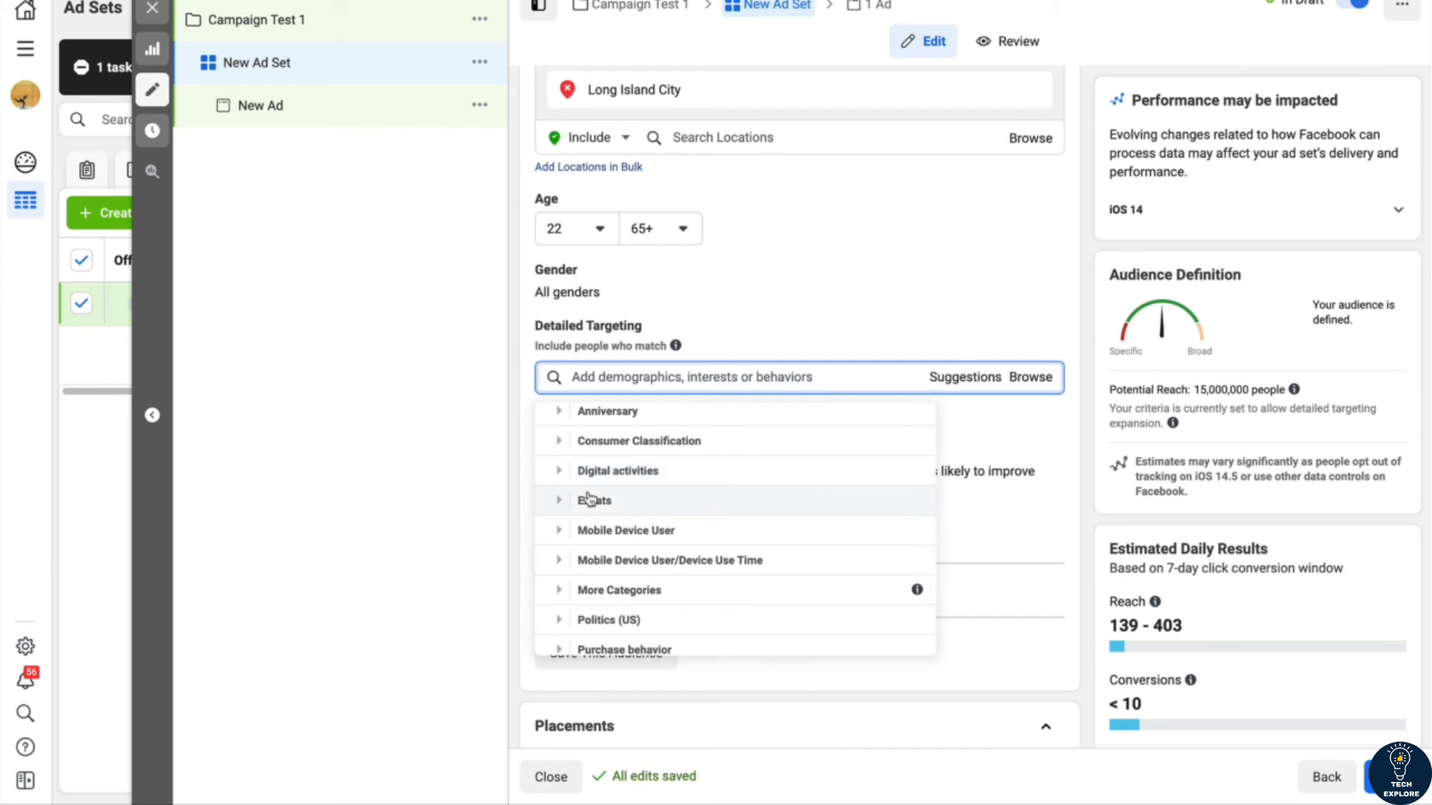
{"action": "scroll", "coordinate": [589, 500], "scroll_direction": "down", "scroll_amount": 1}
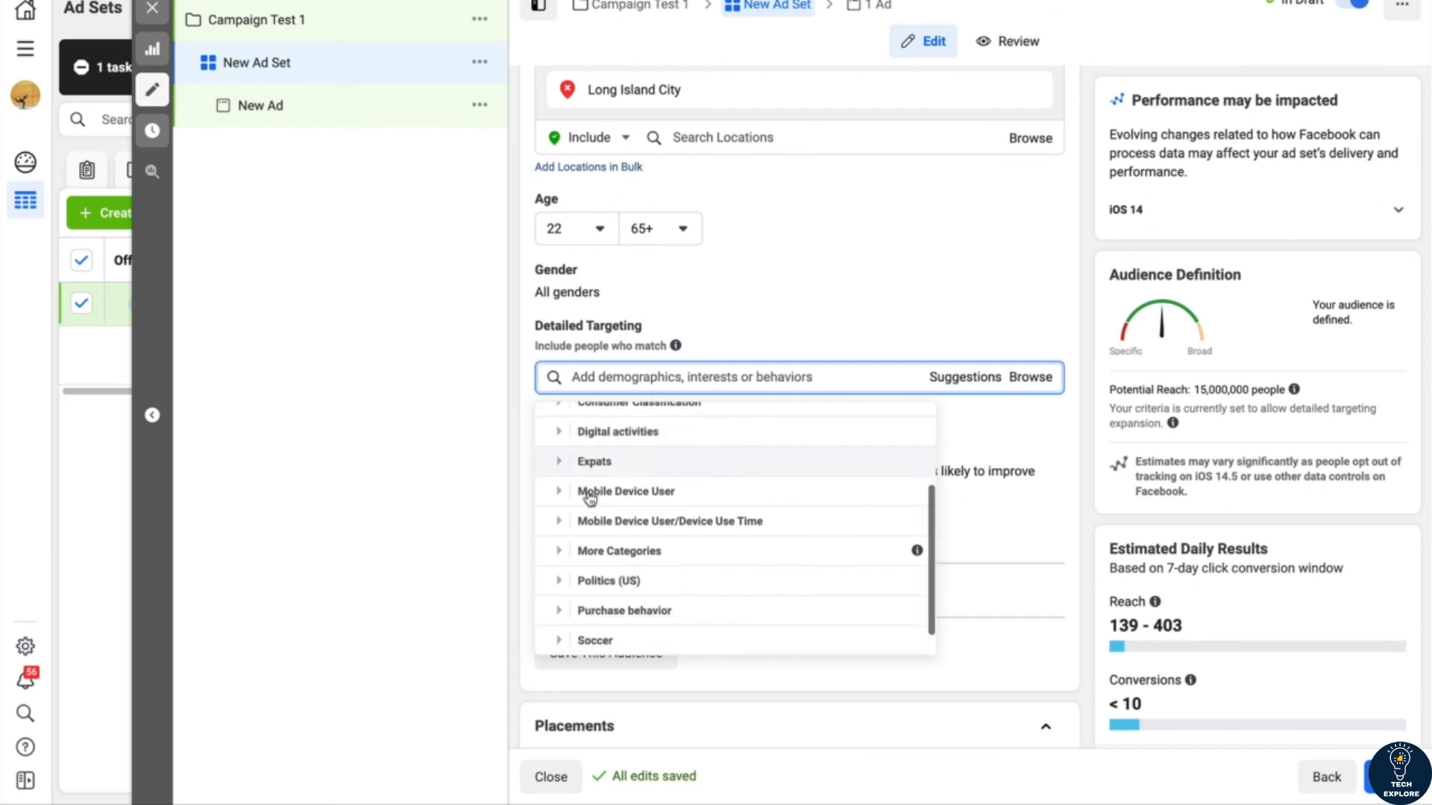
{"action": "left_click", "coordinate": [559, 616]}
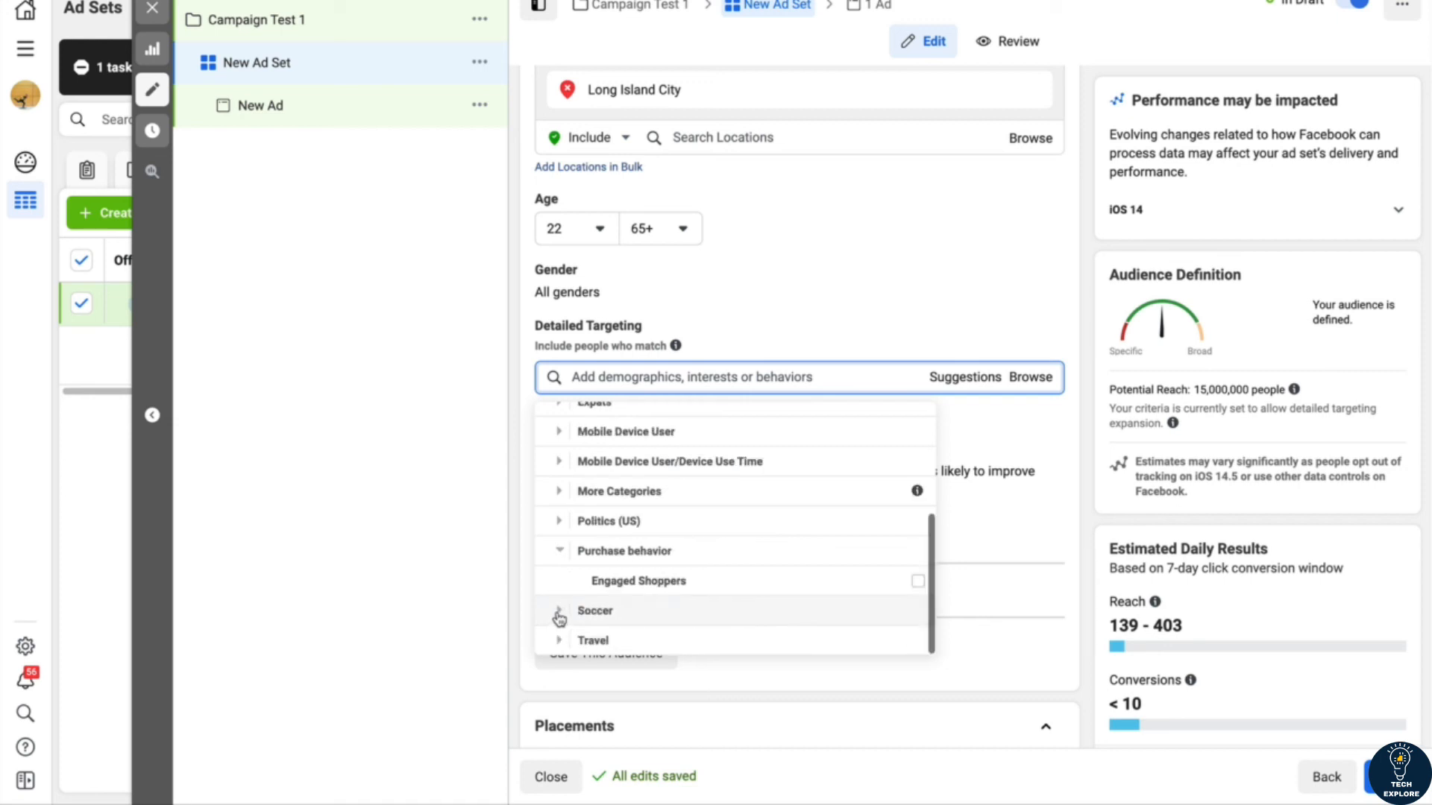
{"action": "mouse_move", "coordinate": [681, 578]}
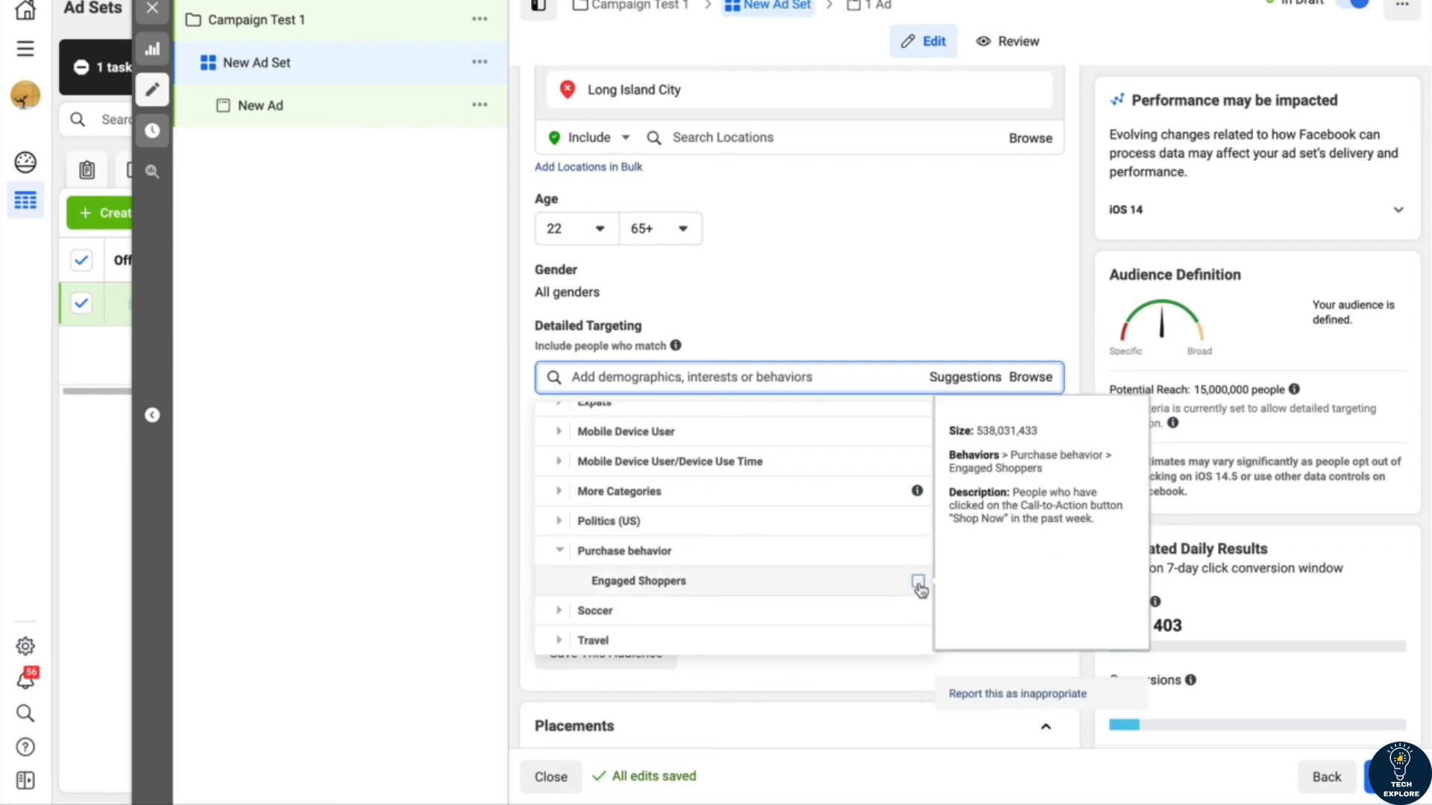
{"action": "left_click", "coordinate": [725, 580]}
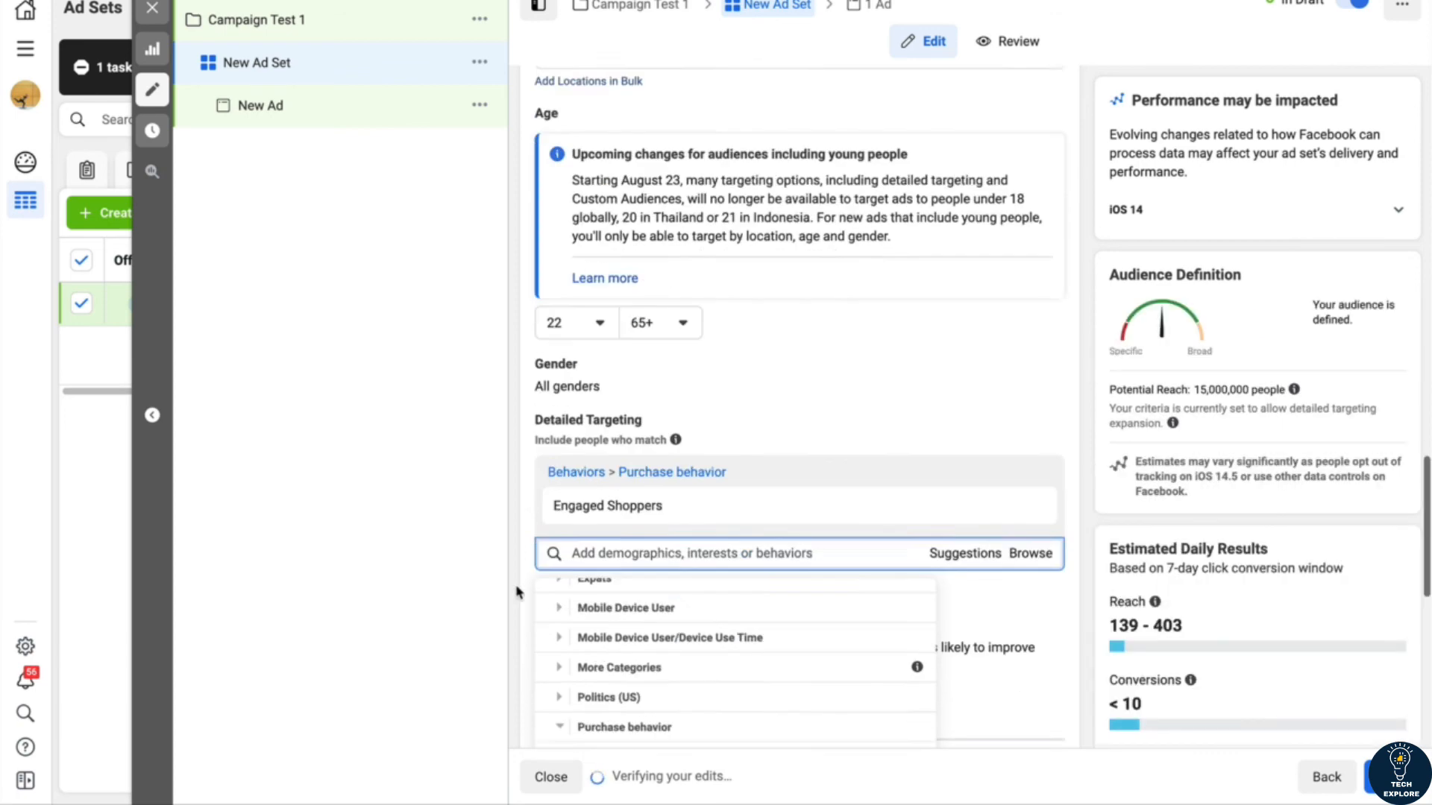
{"action": "left_click", "coordinate": [525, 441]}
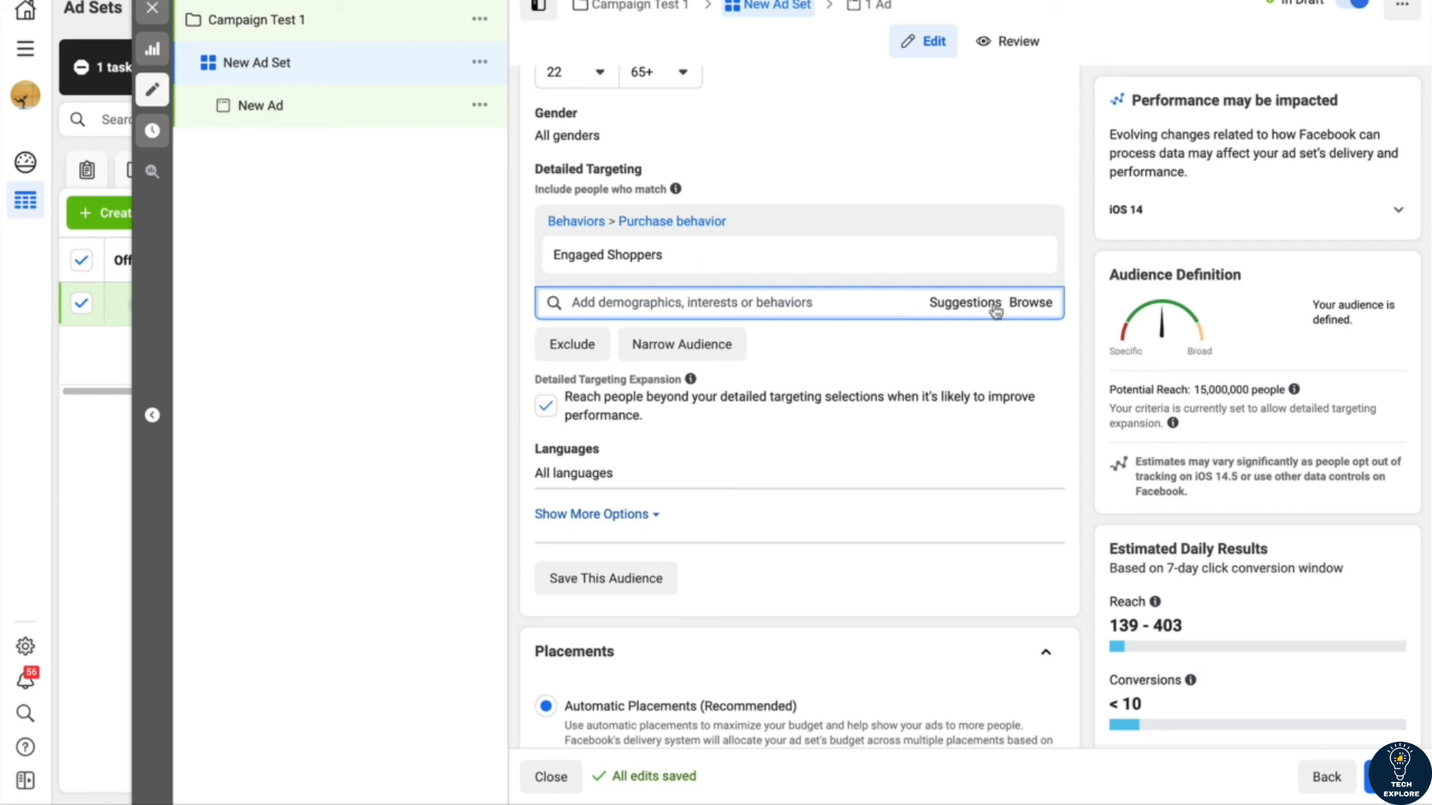
Step: Add the Baseball interest from Sports and outdoors > Sports to the same inclusion group as Engaged Shoppers
{"action": "left_click", "coordinate": [1024, 304]}
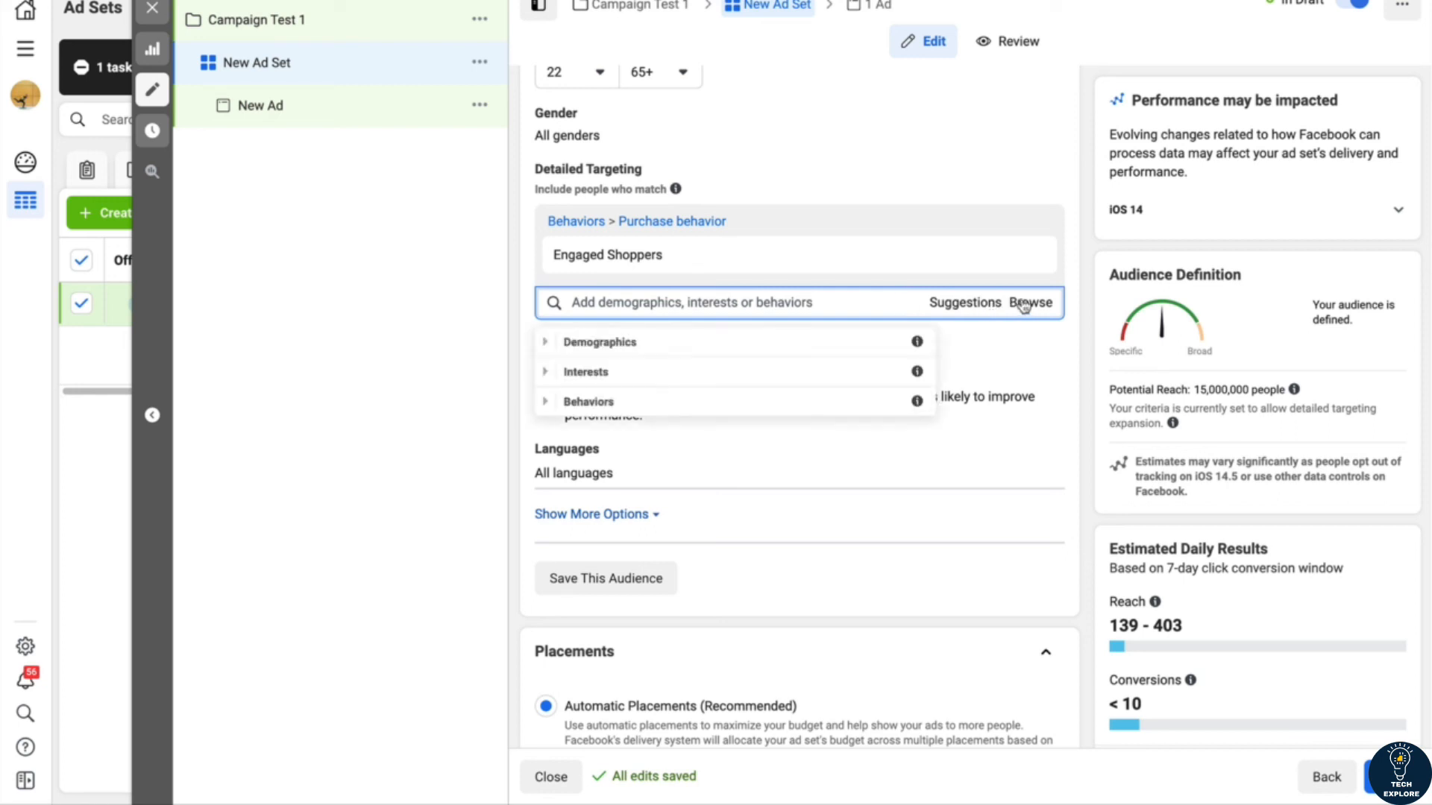
{"action": "left_click", "coordinate": [554, 375]}
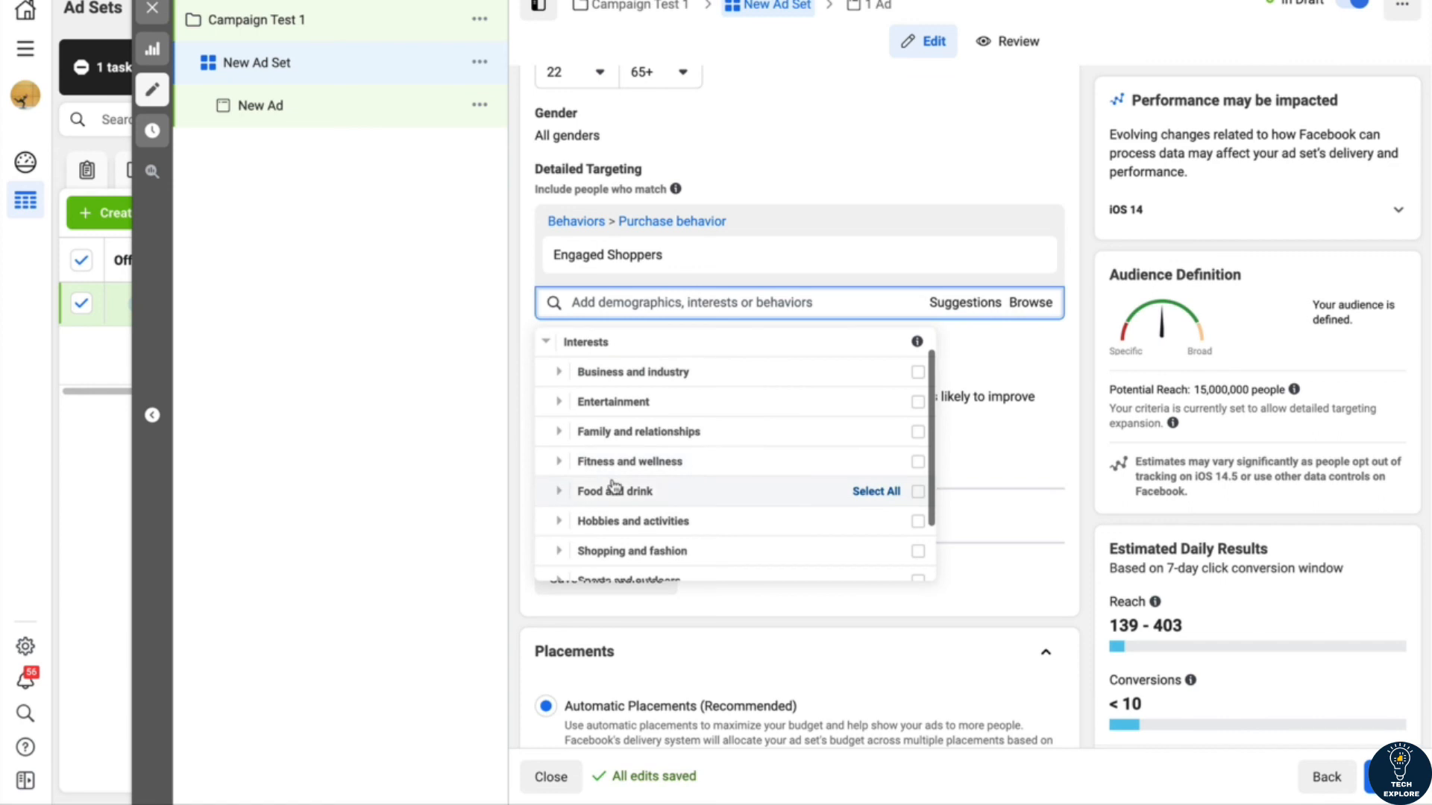
{"action": "scroll", "coordinate": [614, 488], "scroll_direction": "down", "scroll_amount": 1}
{"action": "left_click", "coordinate": [559, 506]}
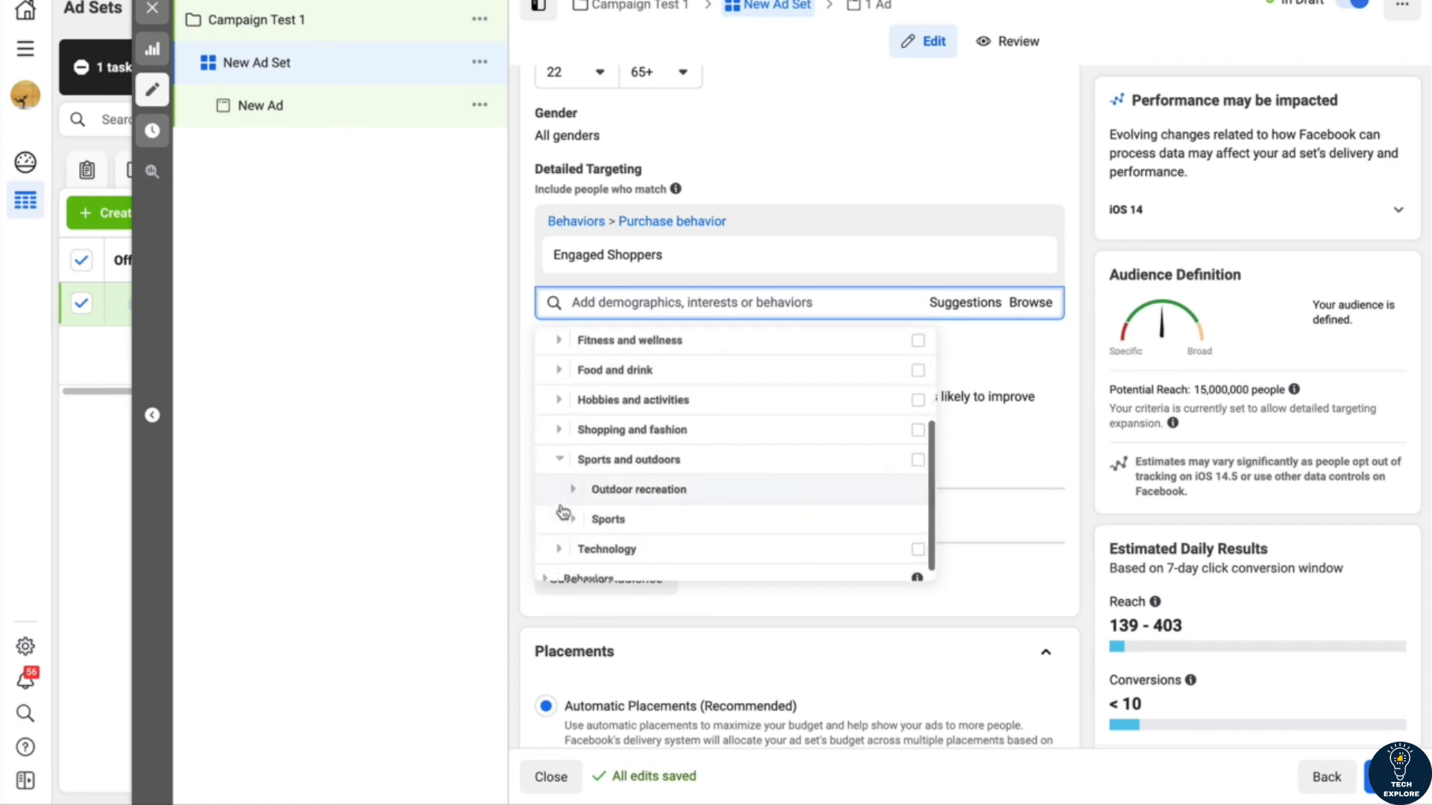
{"action": "scroll", "coordinate": [654, 549], "scroll_direction": "down", "scroll_amount": 3}
{"action": "left_click", "coordinate": [573, 403]}
{"action": "scroll", "coordinate": [645, 448], "scroll_direction": "down", "scroll_amount": 5}
{"action": "scroll", "coordinate": [643, 449], "scroll_direction": "up", "scroll_amount": 3}
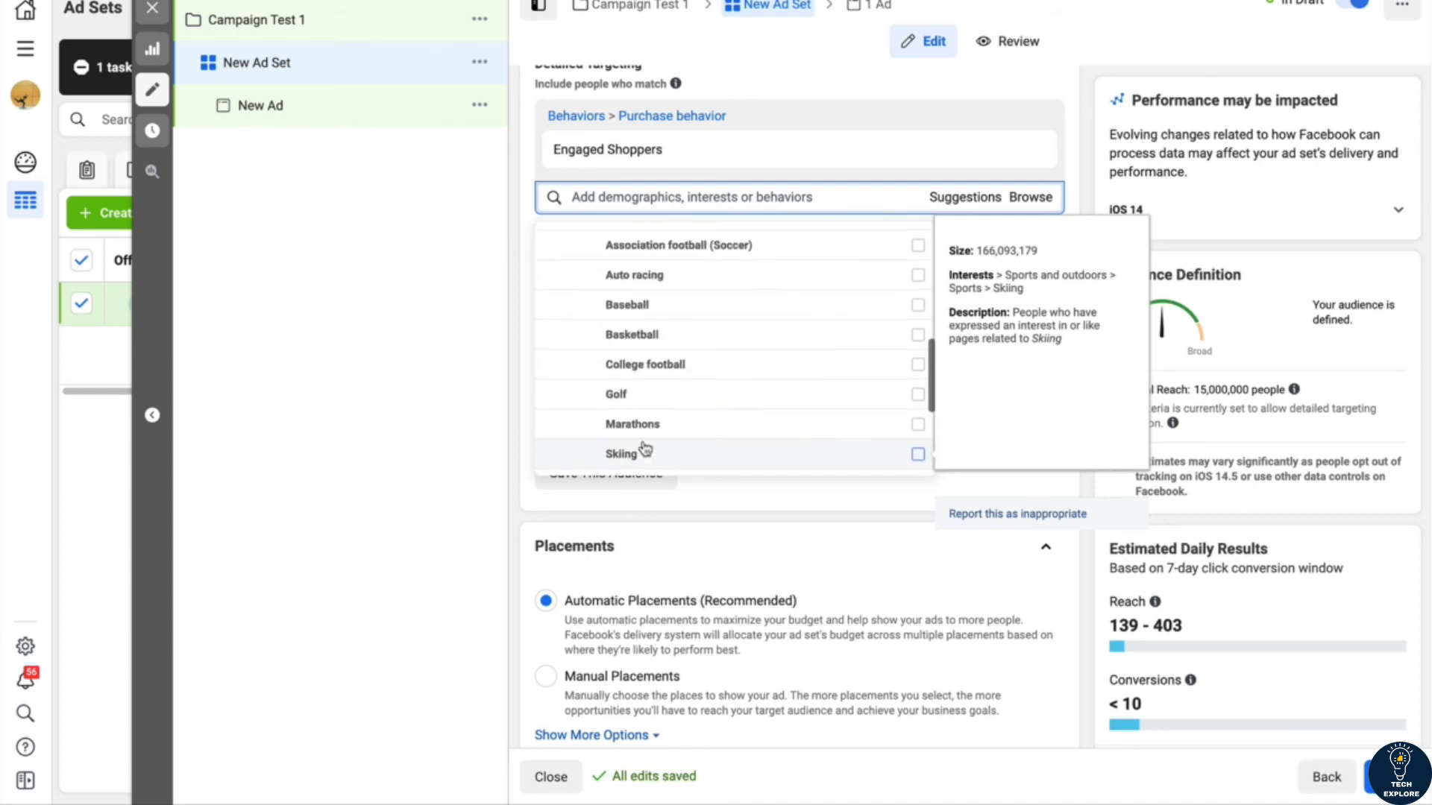
{"action": "left_click", "coordinate": [630, 304]}
{"action": "left_click", "coordinate": [449, 367]}
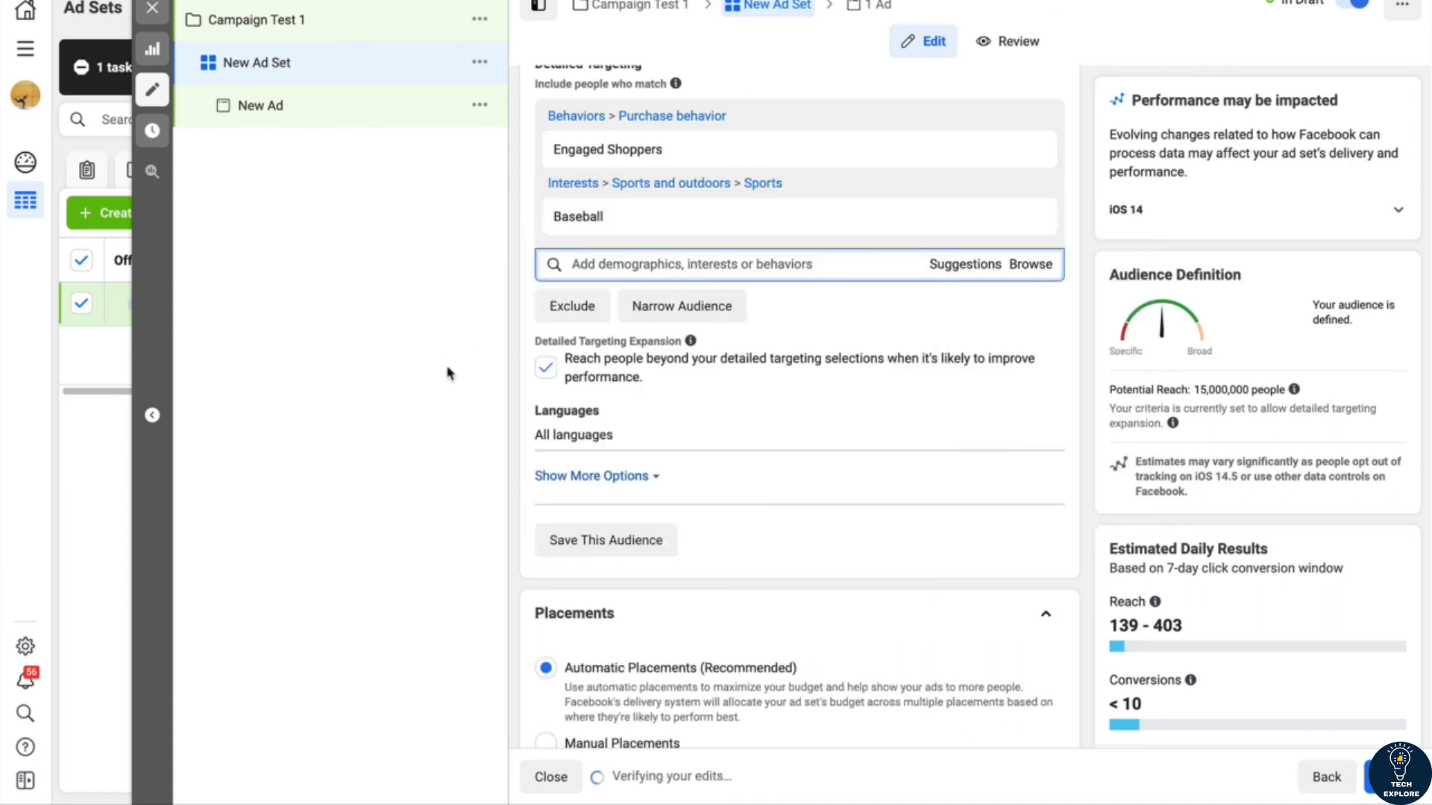
Step: Review the Engaged Shoppers and Baseball targeting entries and remove Baseball from the inclusion group
{"action": "scroll", "coordinate": [526, 296], "scroll_direction": "up", "scroll_amount": 1}
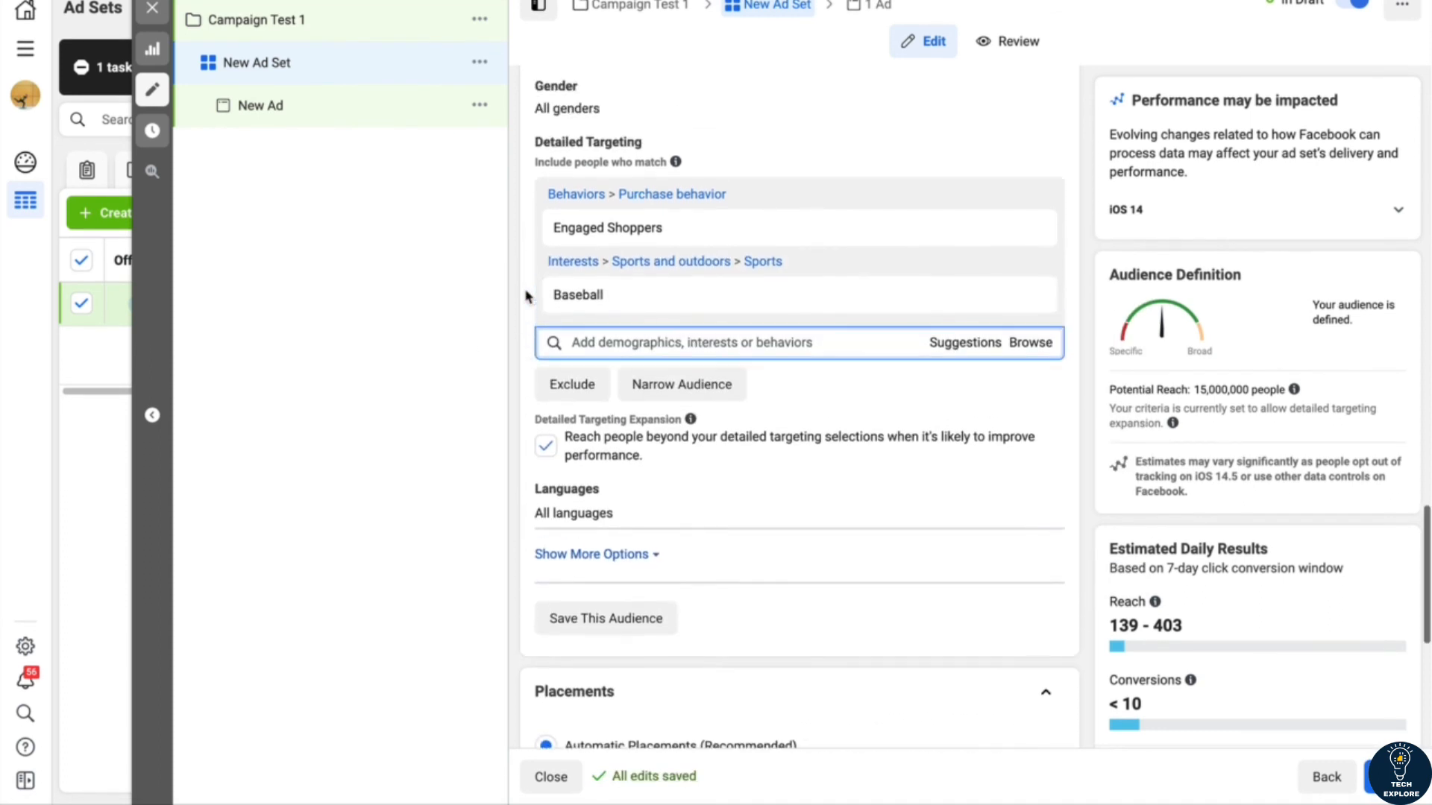
{"action": "mouse_move", "coordinate": [625, 155]}
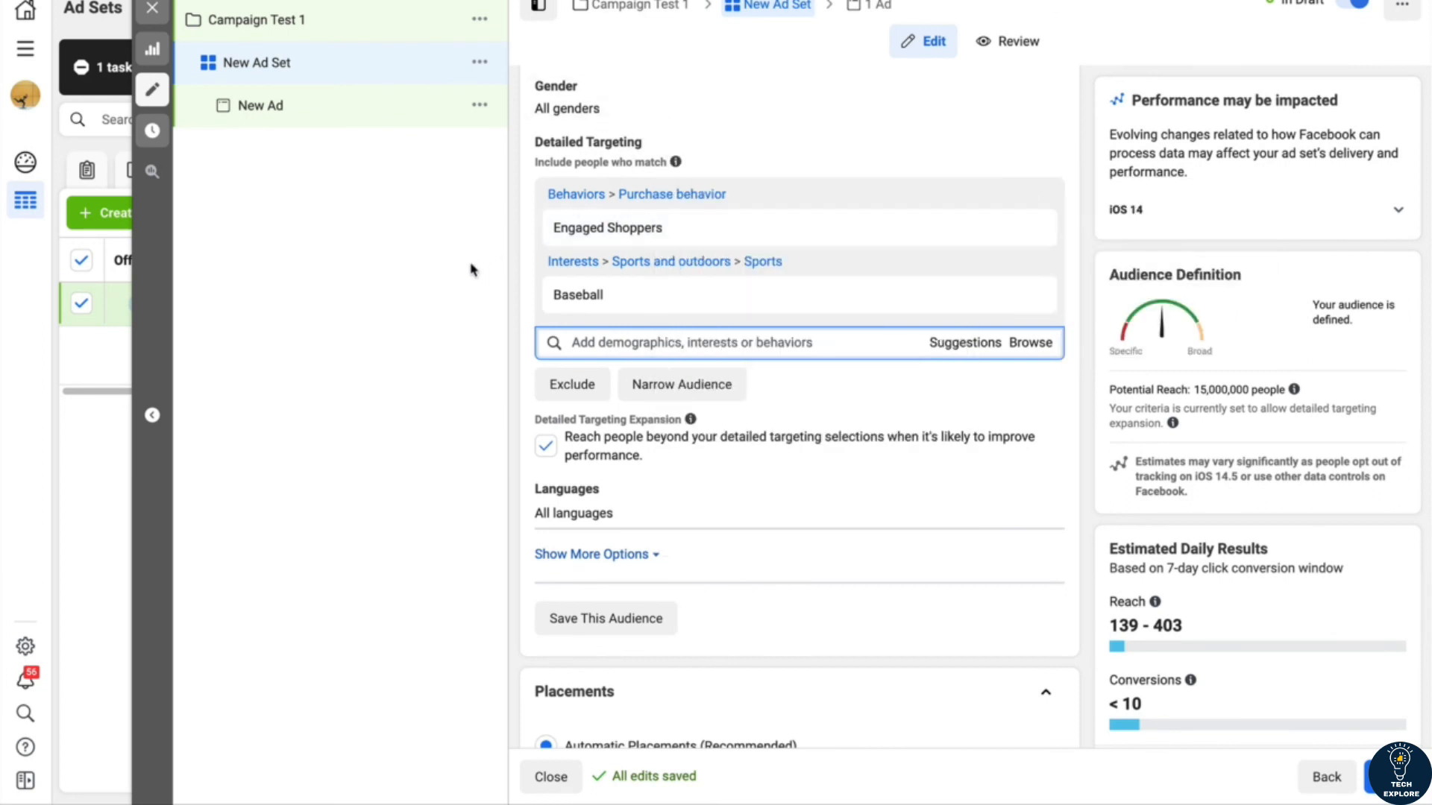
{"action": "mouse_move", "coordinate": [555, 220]}
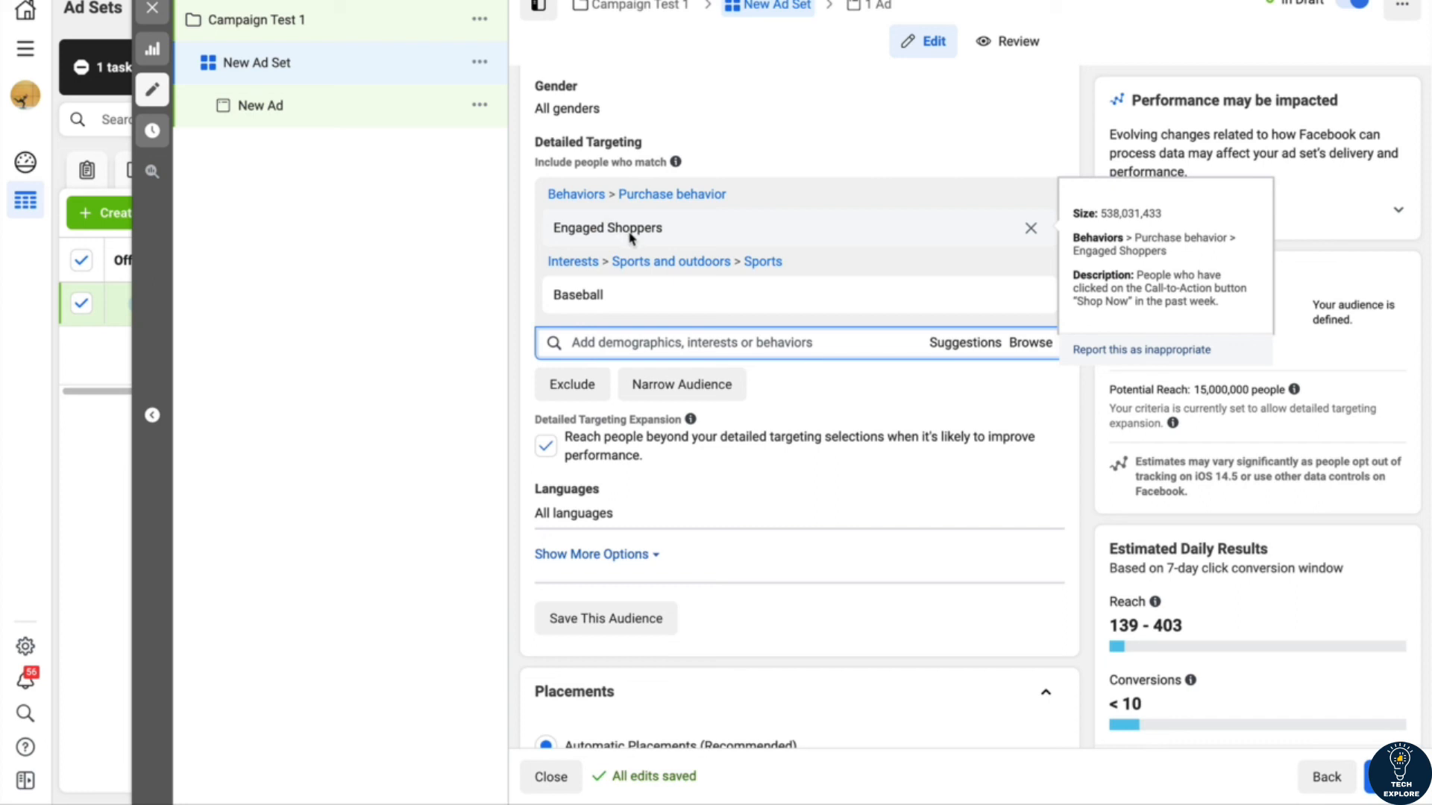
{"action": "mouse_move", "coordinate": [656, 293]}
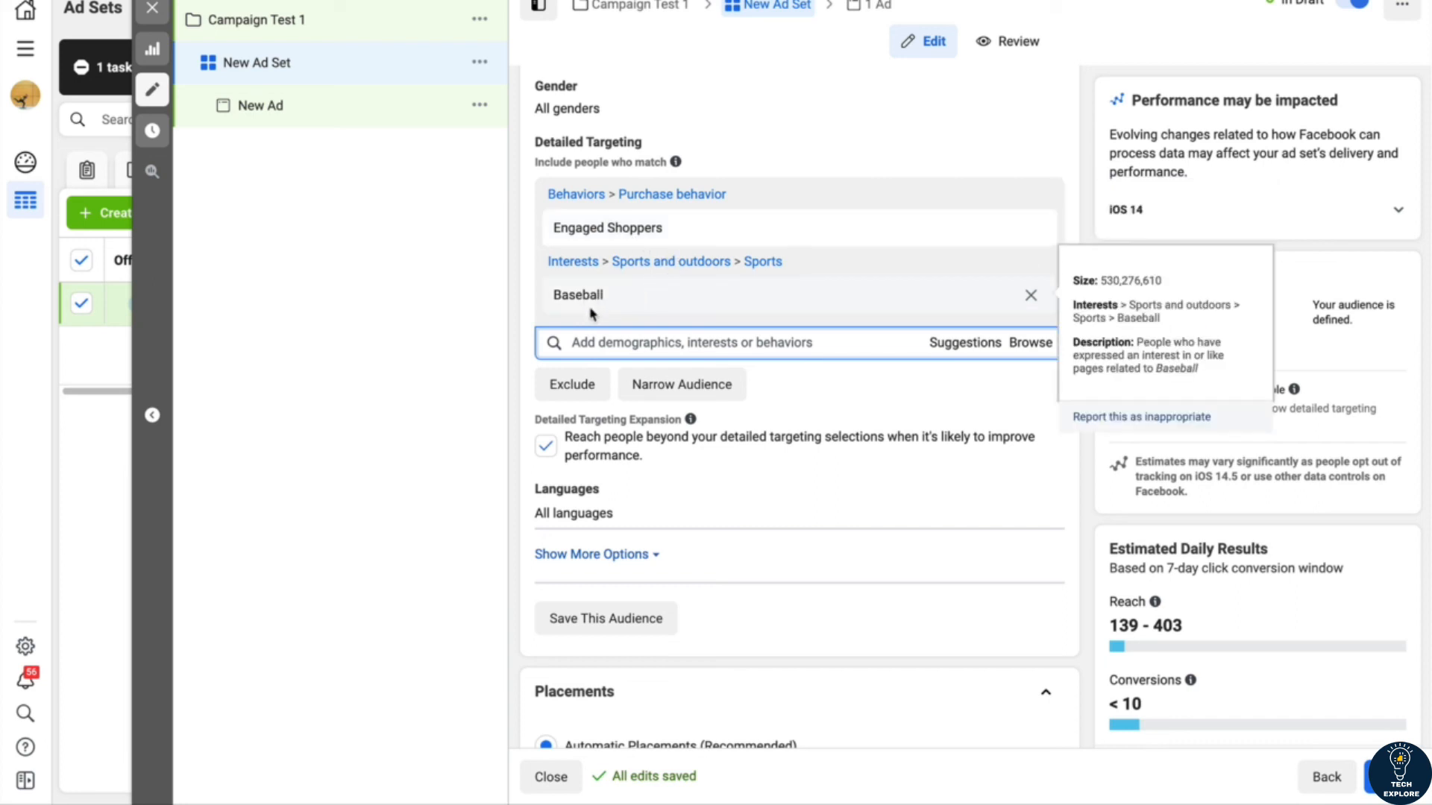
{"action": "mouse_move", "coordinate": [582, 246]}
{"action": "left_click", "coordinate": [1030, 296]}
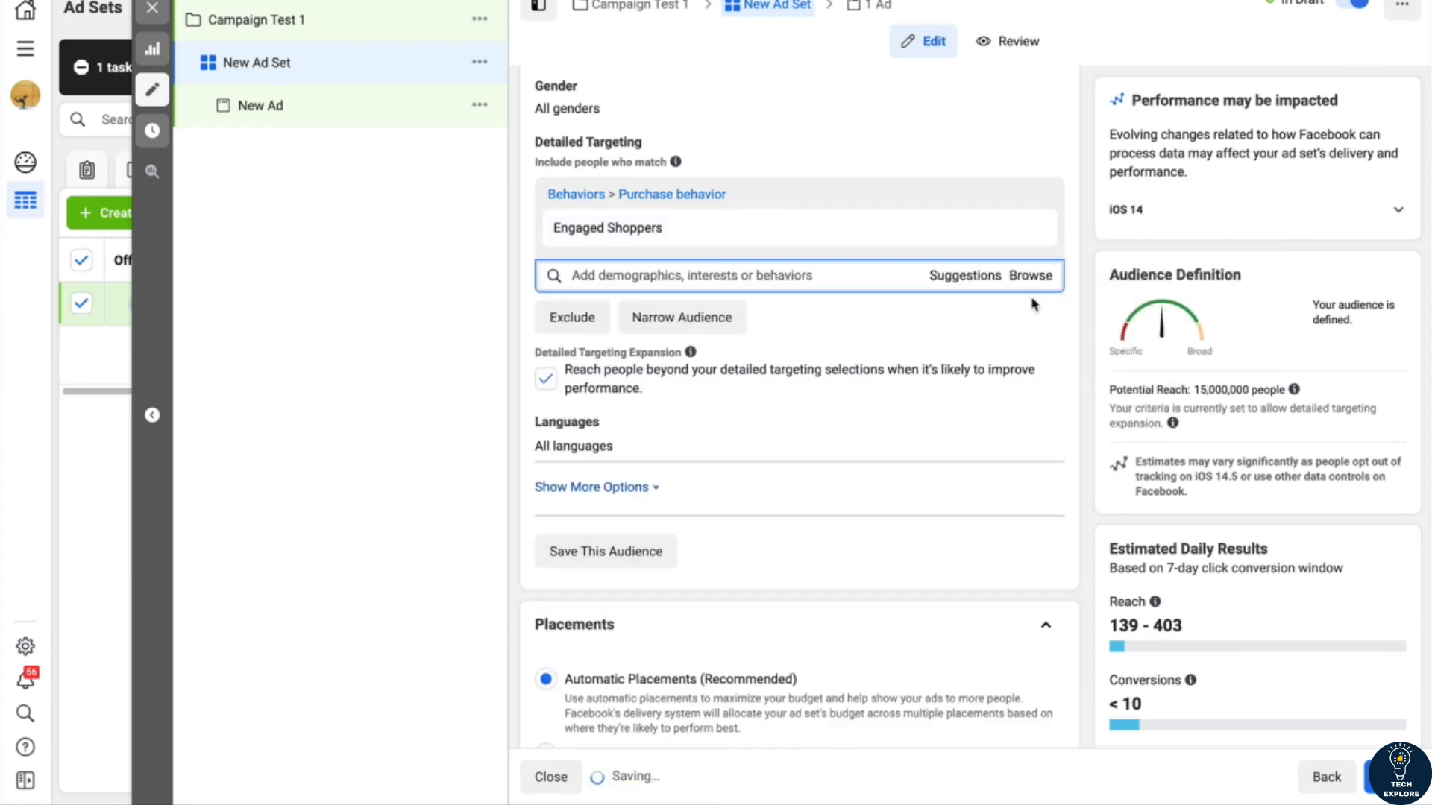
Step: Narrow the audience so that people must also match the Baseball interest
{"action": "left_click", "coordinate": [683, 320]}
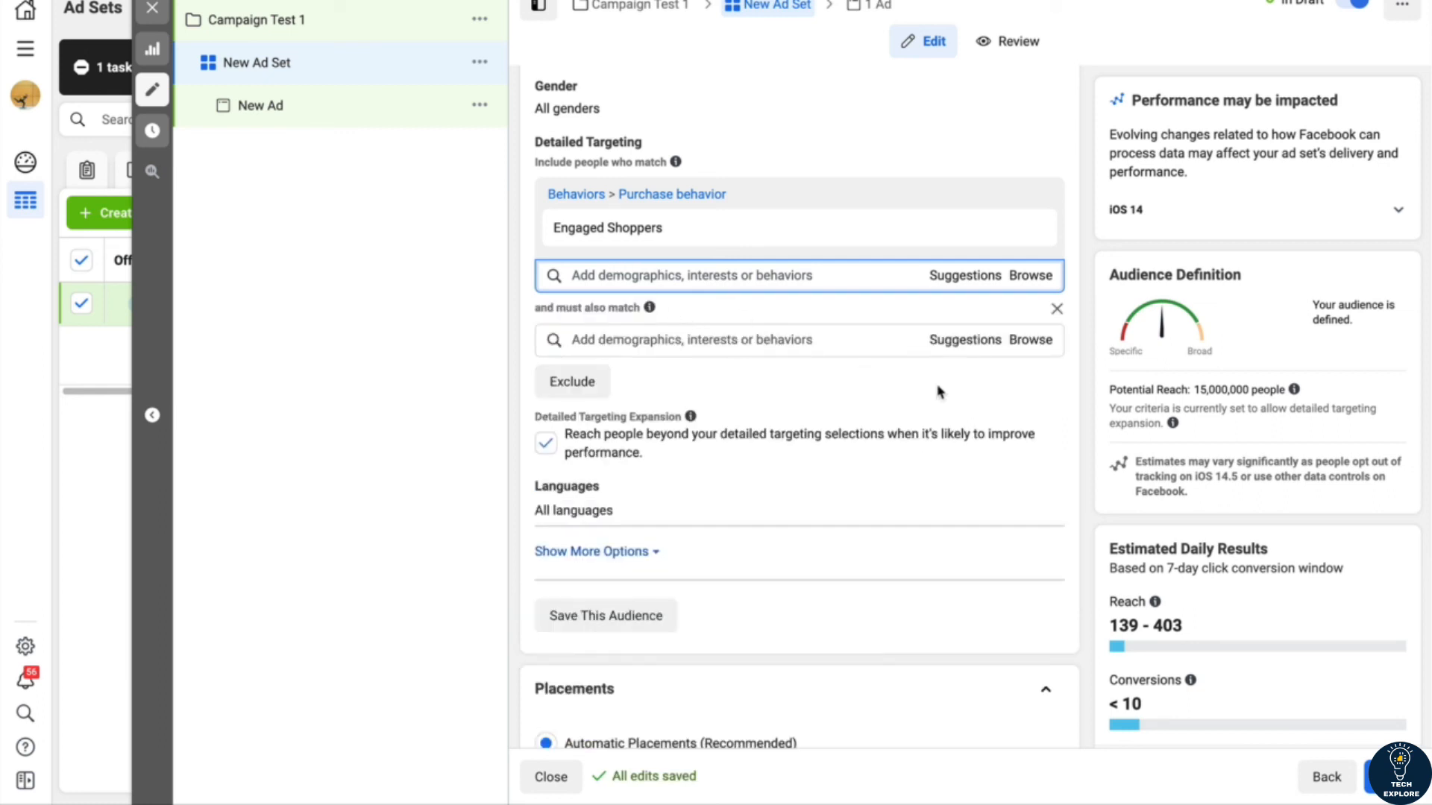
{"action": "left_click", "coordinate": [1029, 340]}
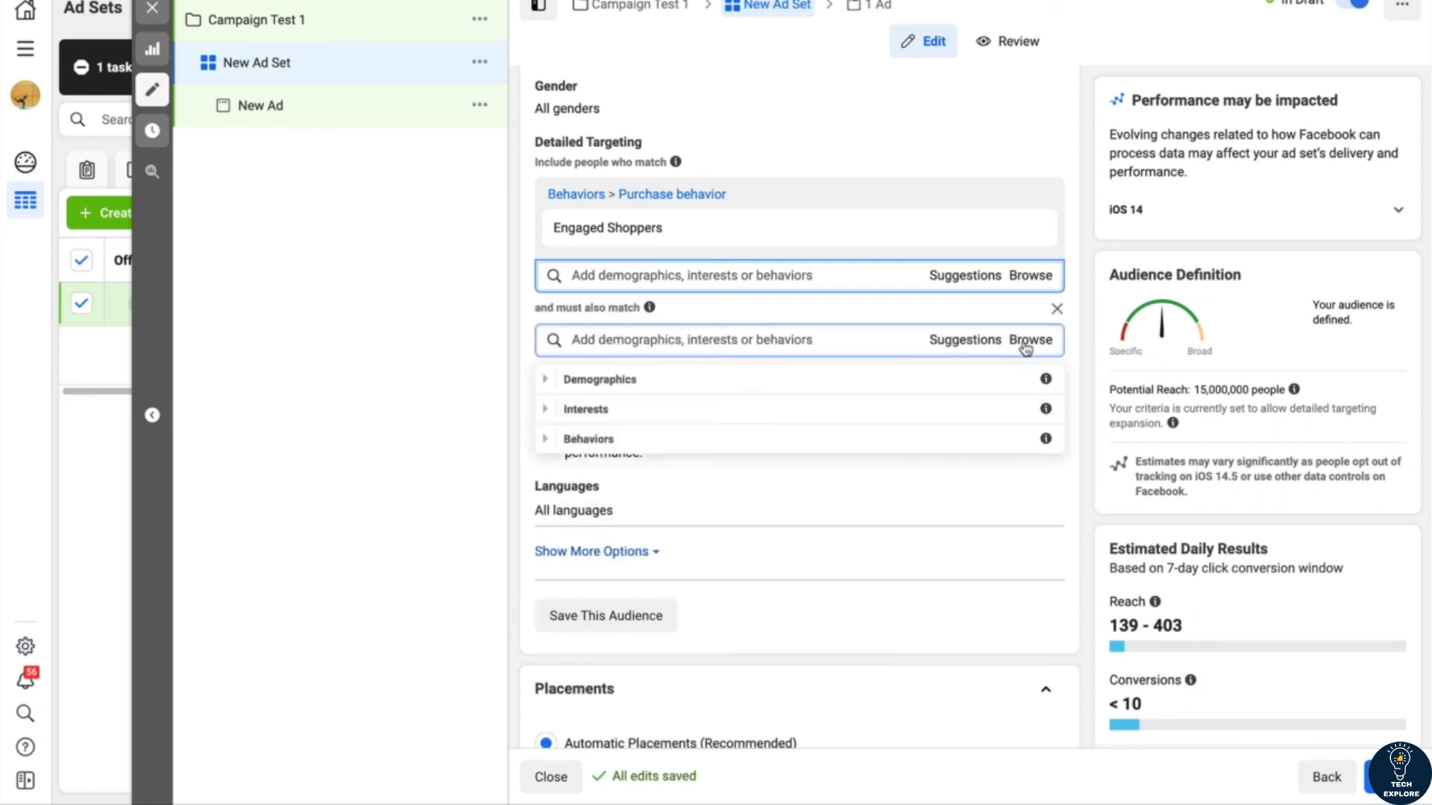
{"action": "left_click", "coordinate": [558, 409]}
{"action": "left_click", "coordinate": [584, 340]}
{"action": "type", "text": "baseball"}
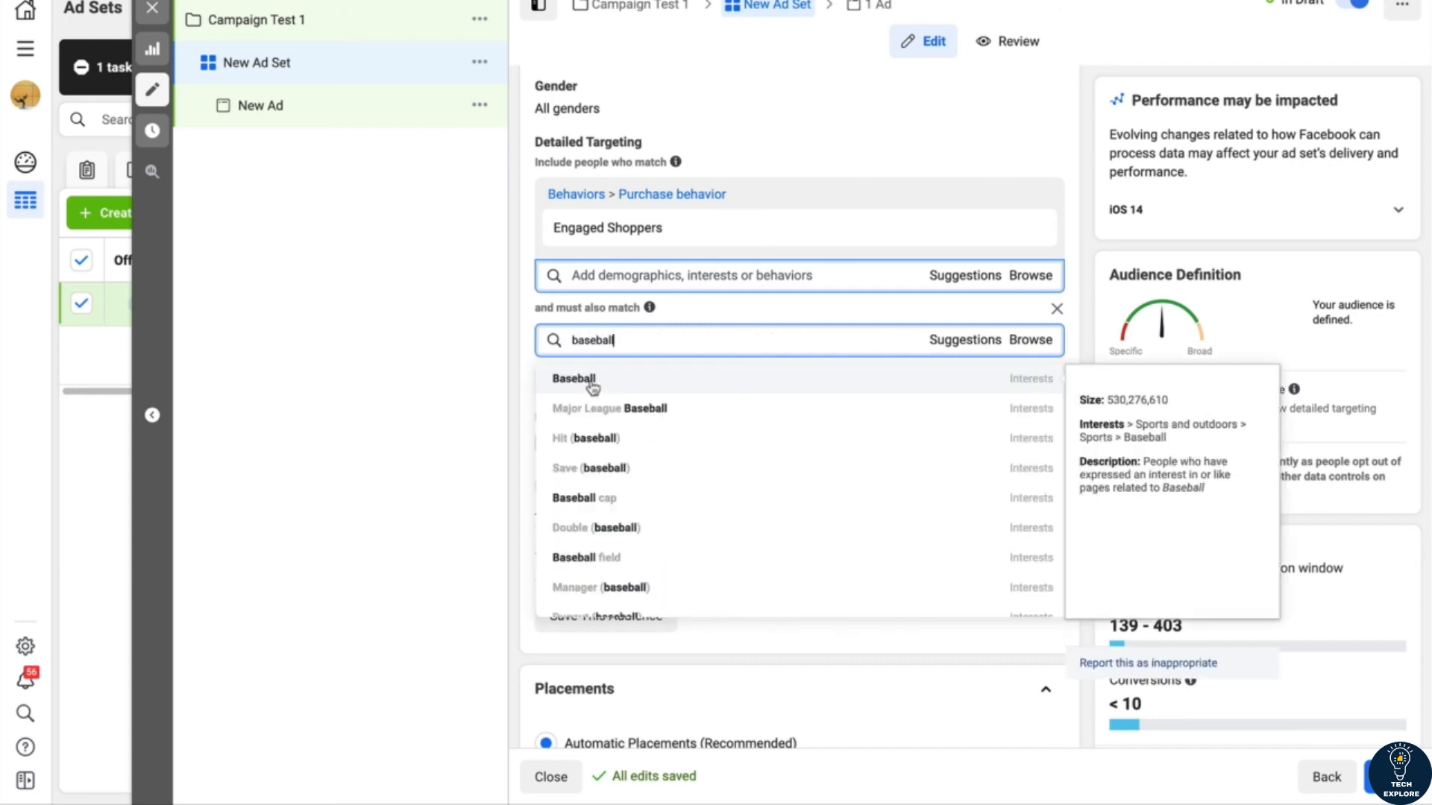
{"action": "left_click", "coordinate": [595, 387]}
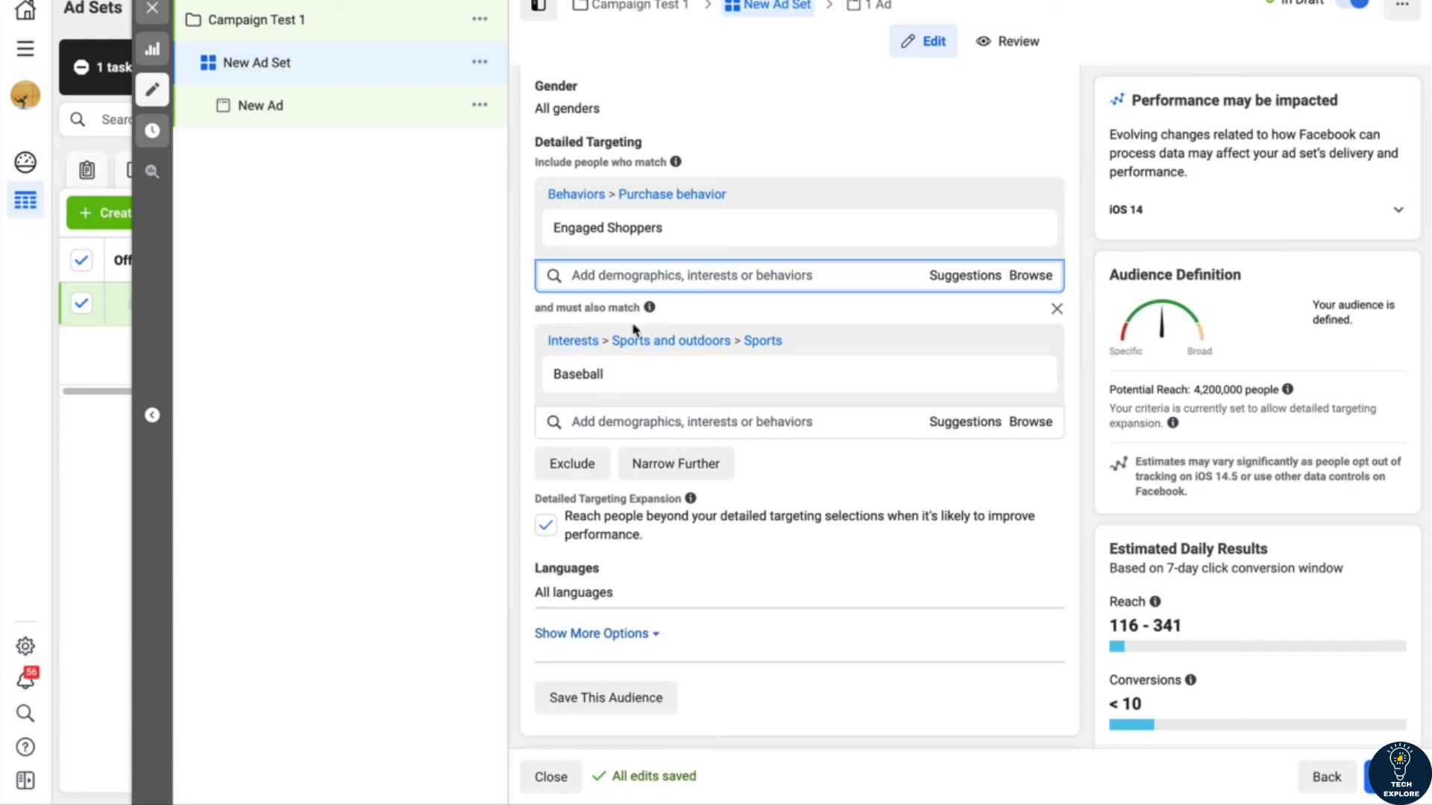
Step: Exclude people who match the Basketball interest from the ad set's detailed targeting
{"action": "mouse_move", "coordinate": [651, 385]}
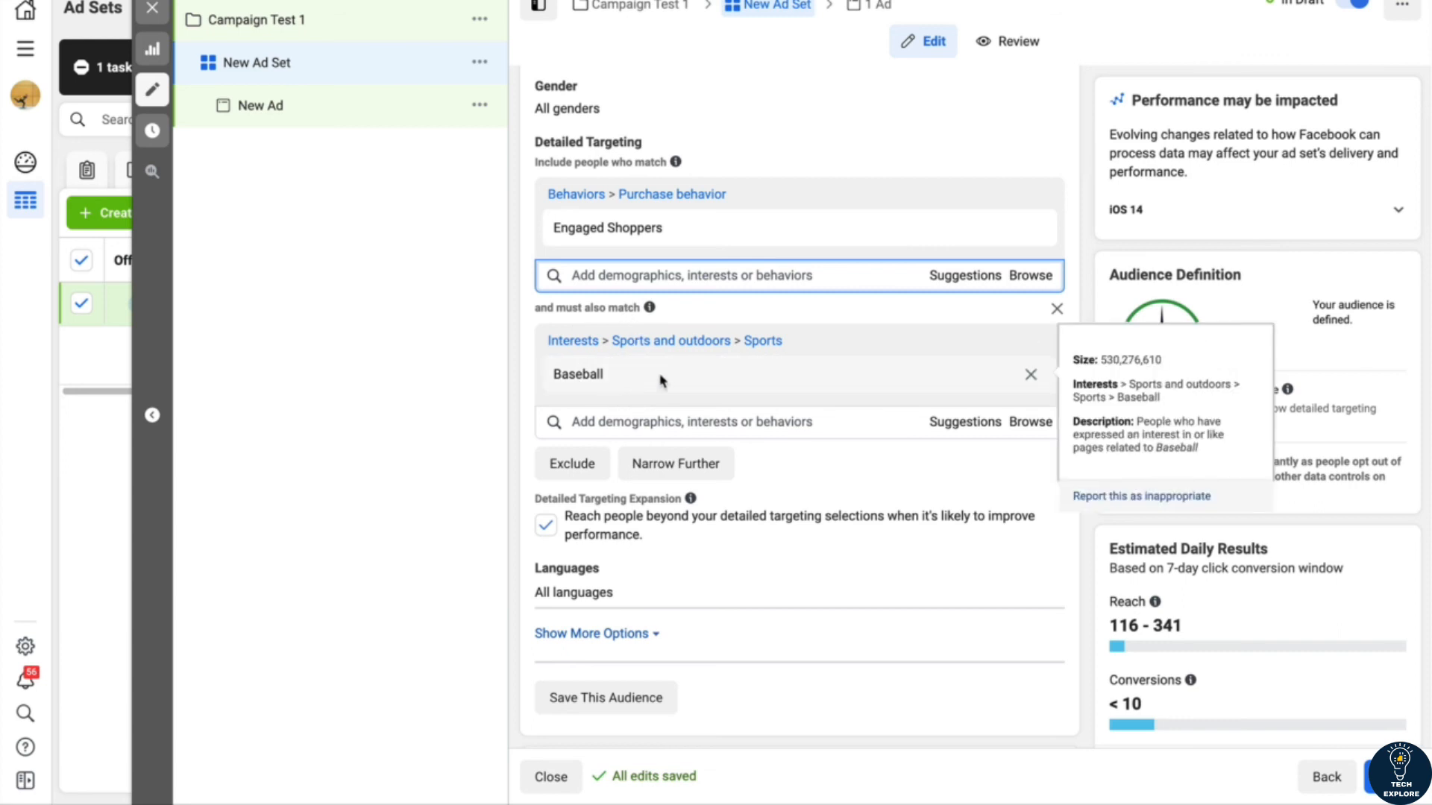
{"action": "mouse_move", "coordinate": [736, 227]}
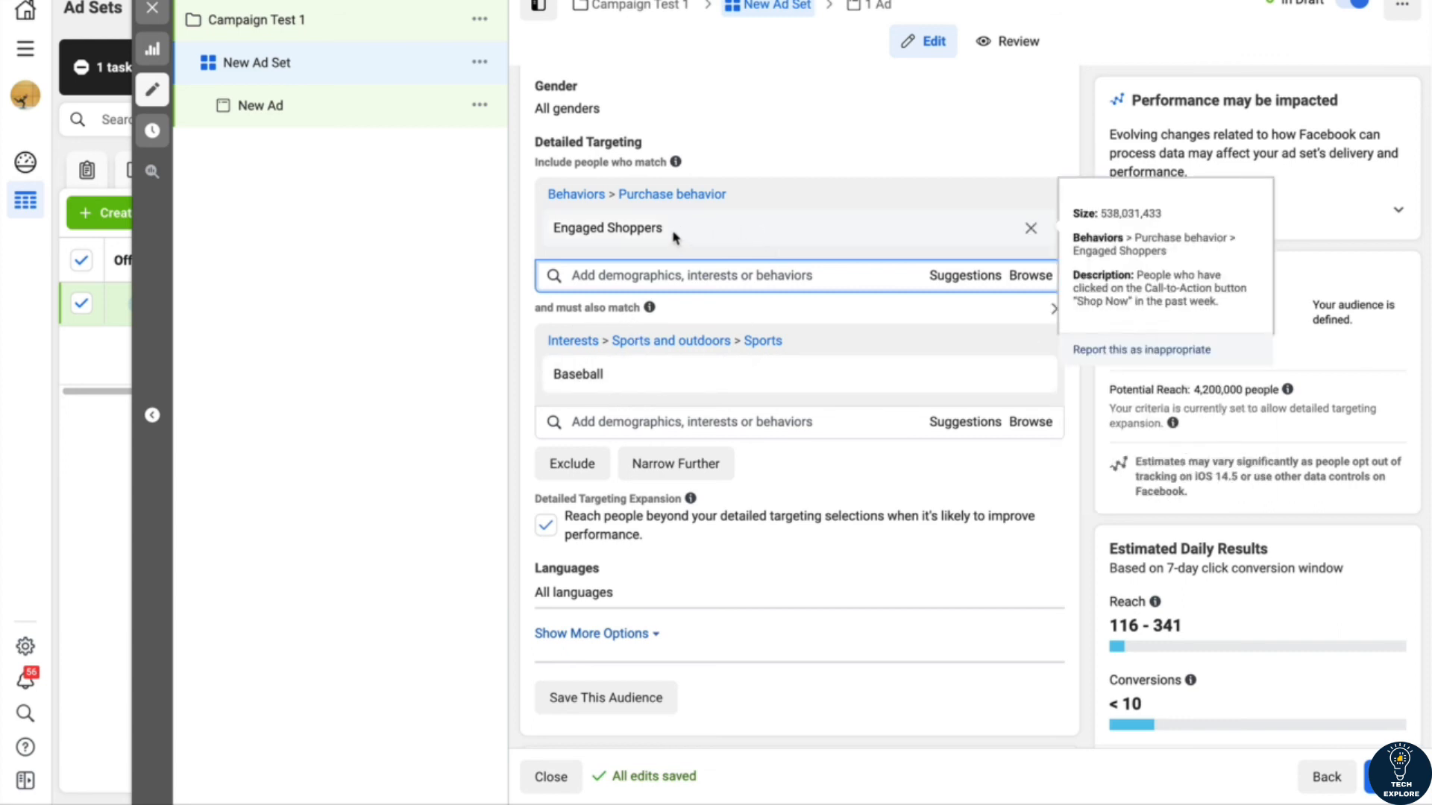
{"action": "mouse_move", "coordinate": [736, 380]}
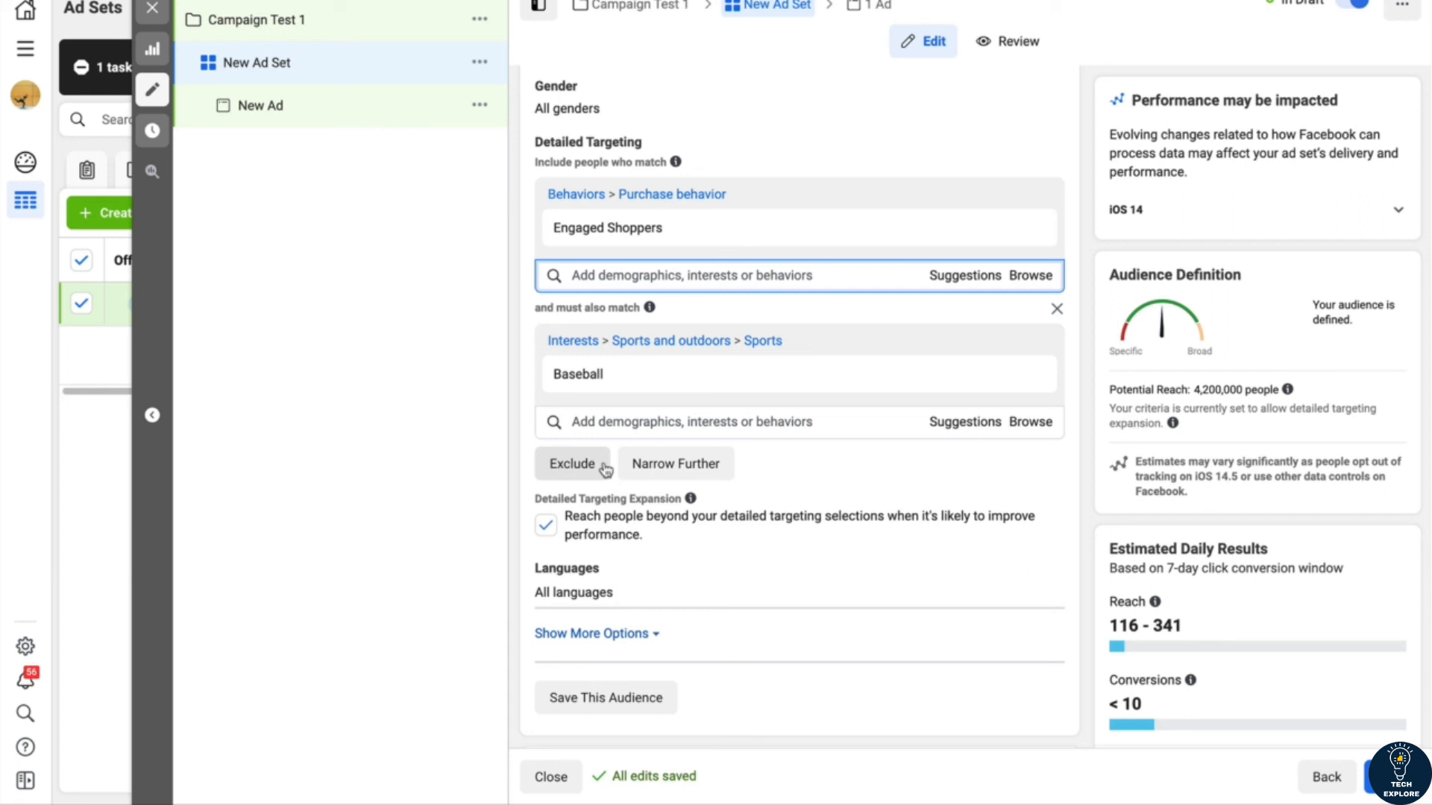
{"action": "left_click", "coordinate": [582, 470]}
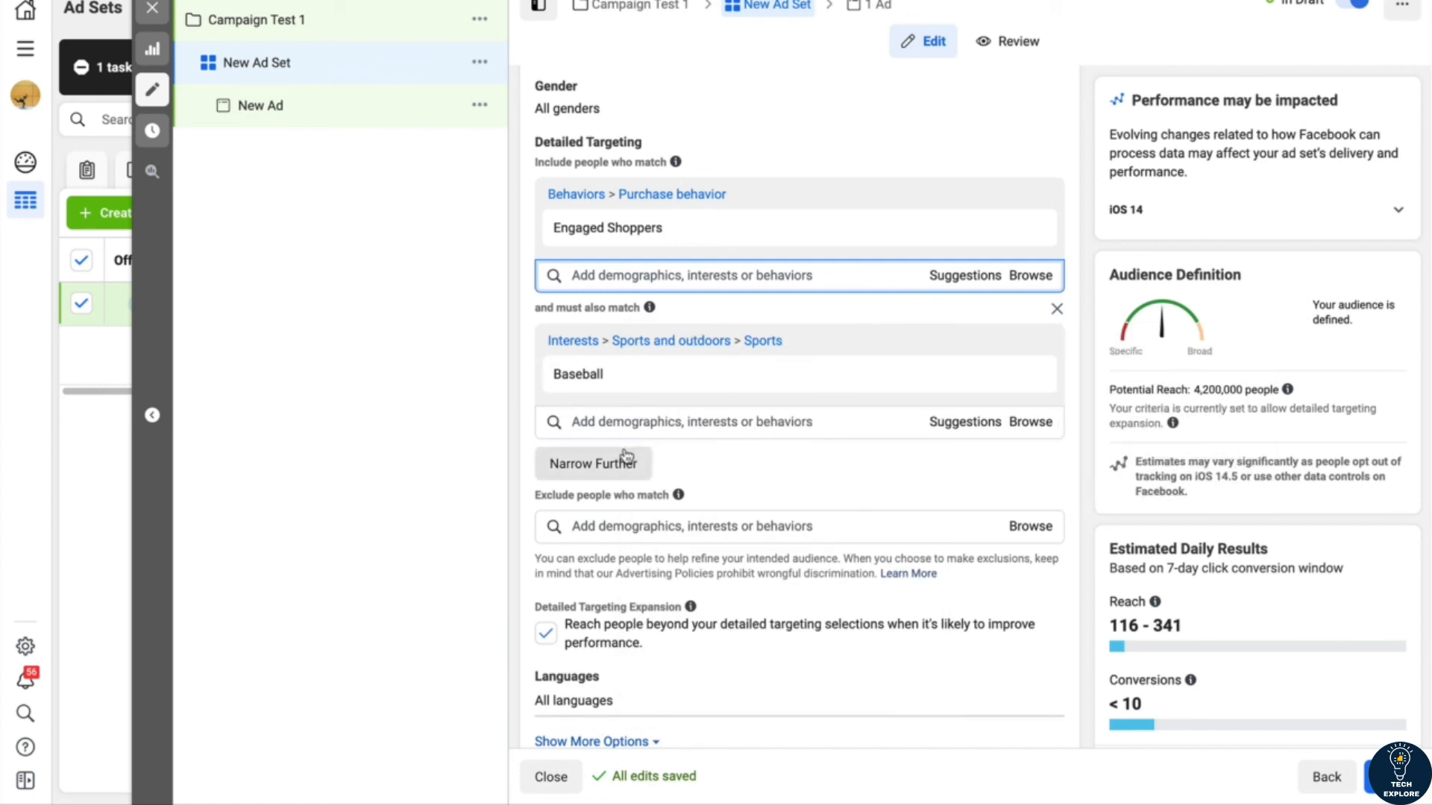
{"action": "left_click", "coordinate": [574, 526]}
{"action": "type", "text": "basketball"}
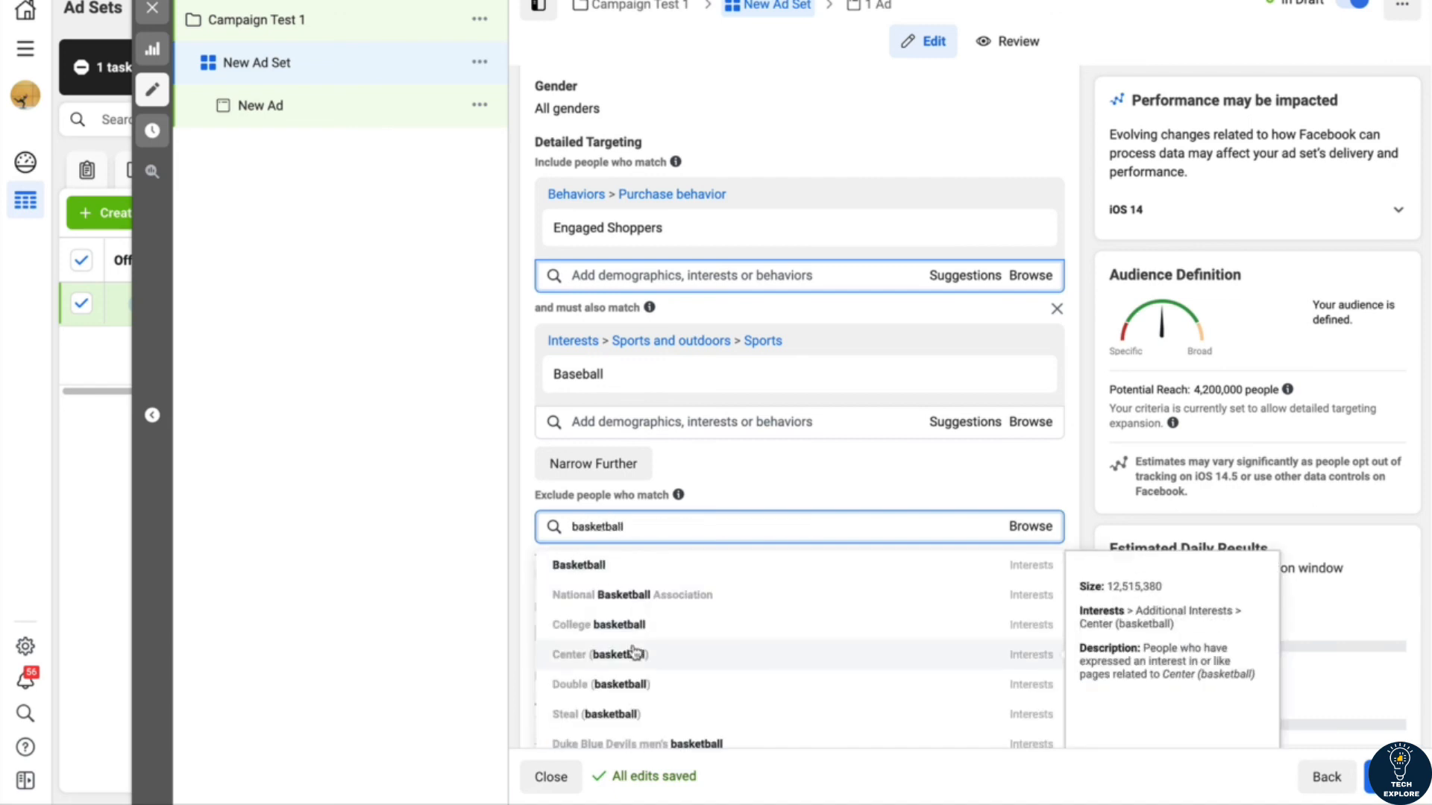
{"action": "left_click", "coordinate": [561, 570]}
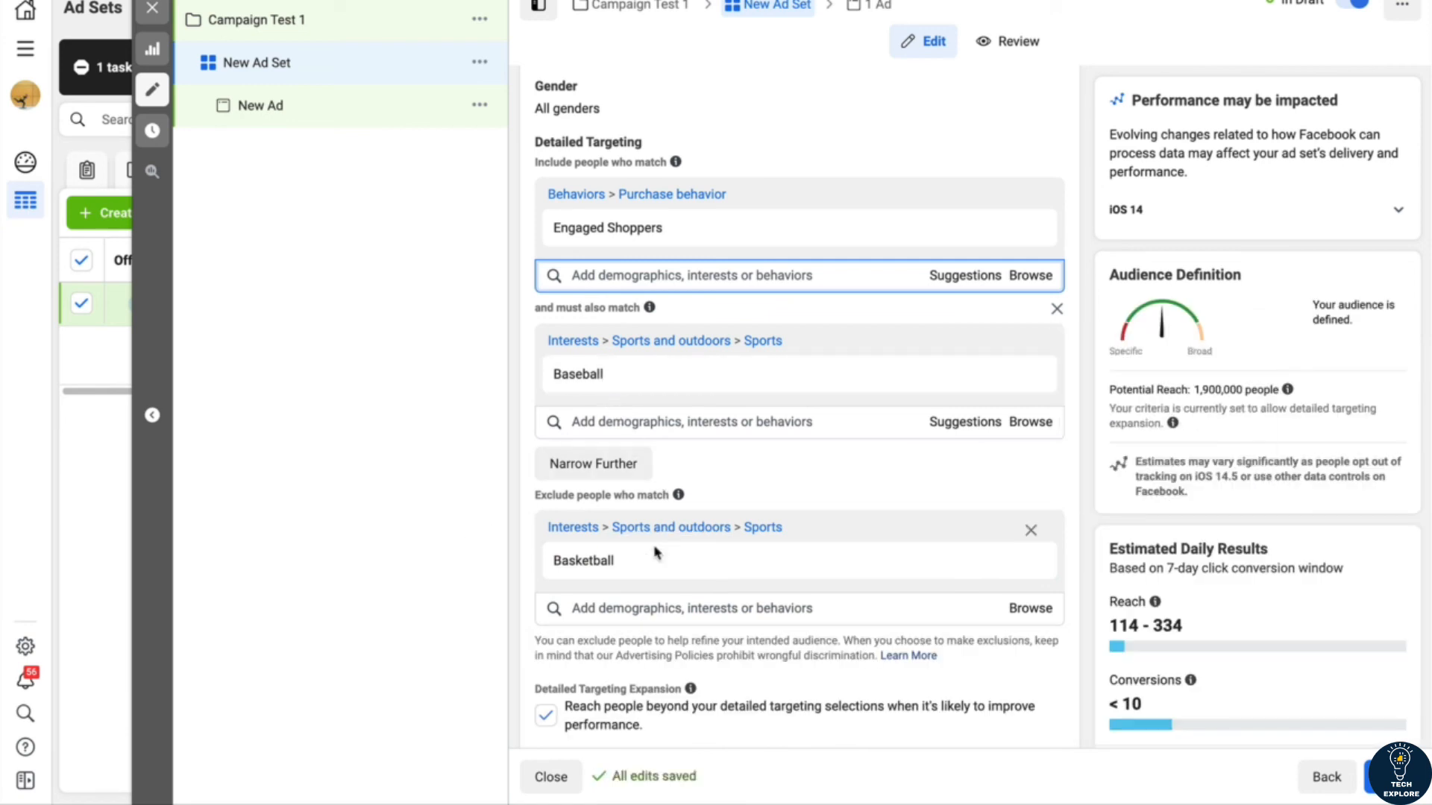
{"action": "mouse_move", "coordinate": [636, 565]}
{"action": "scroll", "coordinate": [584, 496], "scroll_direction": "down", "scroll_amount": 1}
{"action": "scroll", "coordinate": [584, 493], "scroll_direction": "down", "scroll_amount": 1}
{"action": "scroll", "coordinate": [585, 496], "scroll_direction": "up", "scroll_amount": 1}
{"action": "mouse_move", "coordinate": [585, 494]}
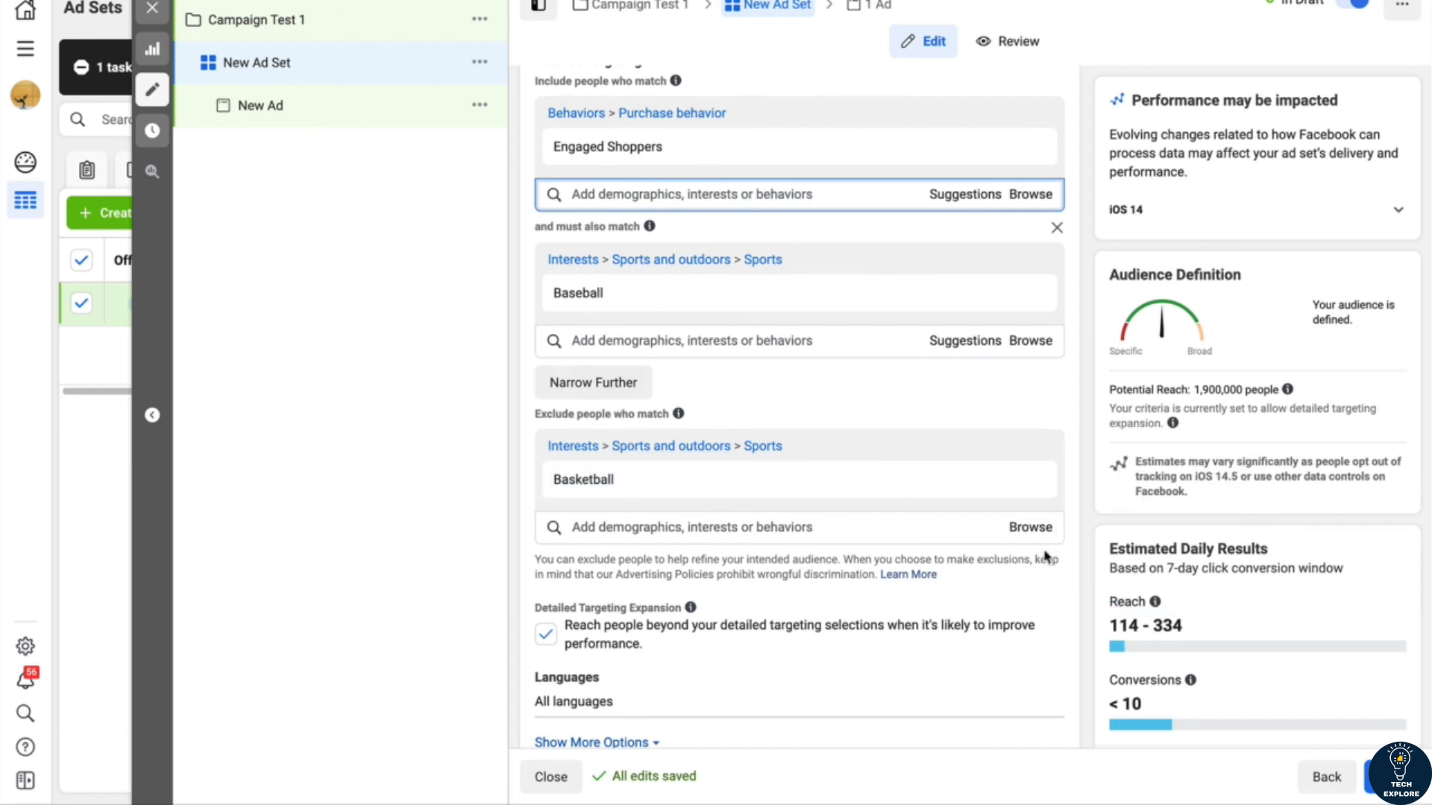
Step: Remove Basketball from the exclusions, check the potential reach, and remove the empty exclusion group from detailed targeting
{"action": "left_click", "coordinate": [1031, 453]}
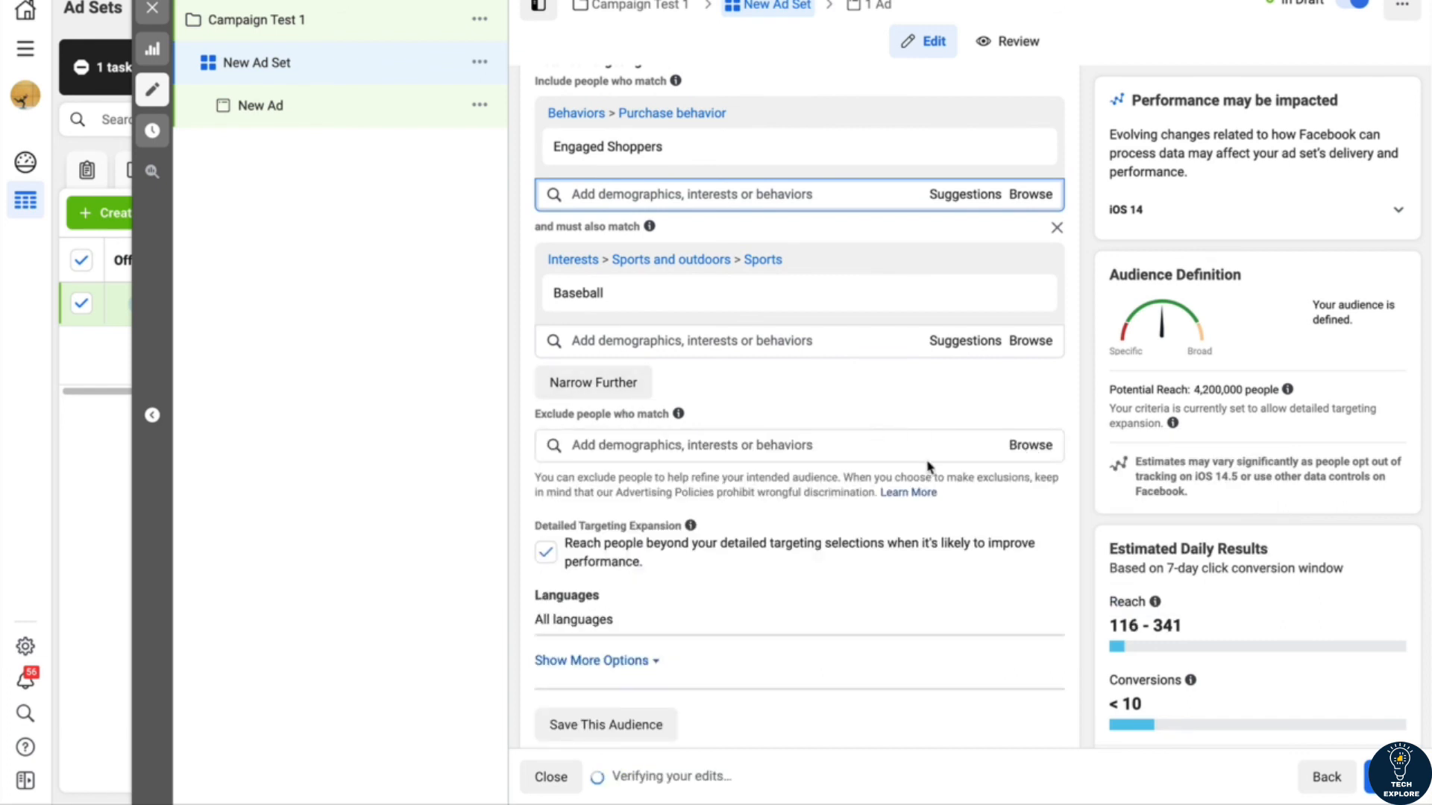
{"action": "scroll", "coordinate": [738, 441], "scroll_direction": "up", "scroll_amount": 1}
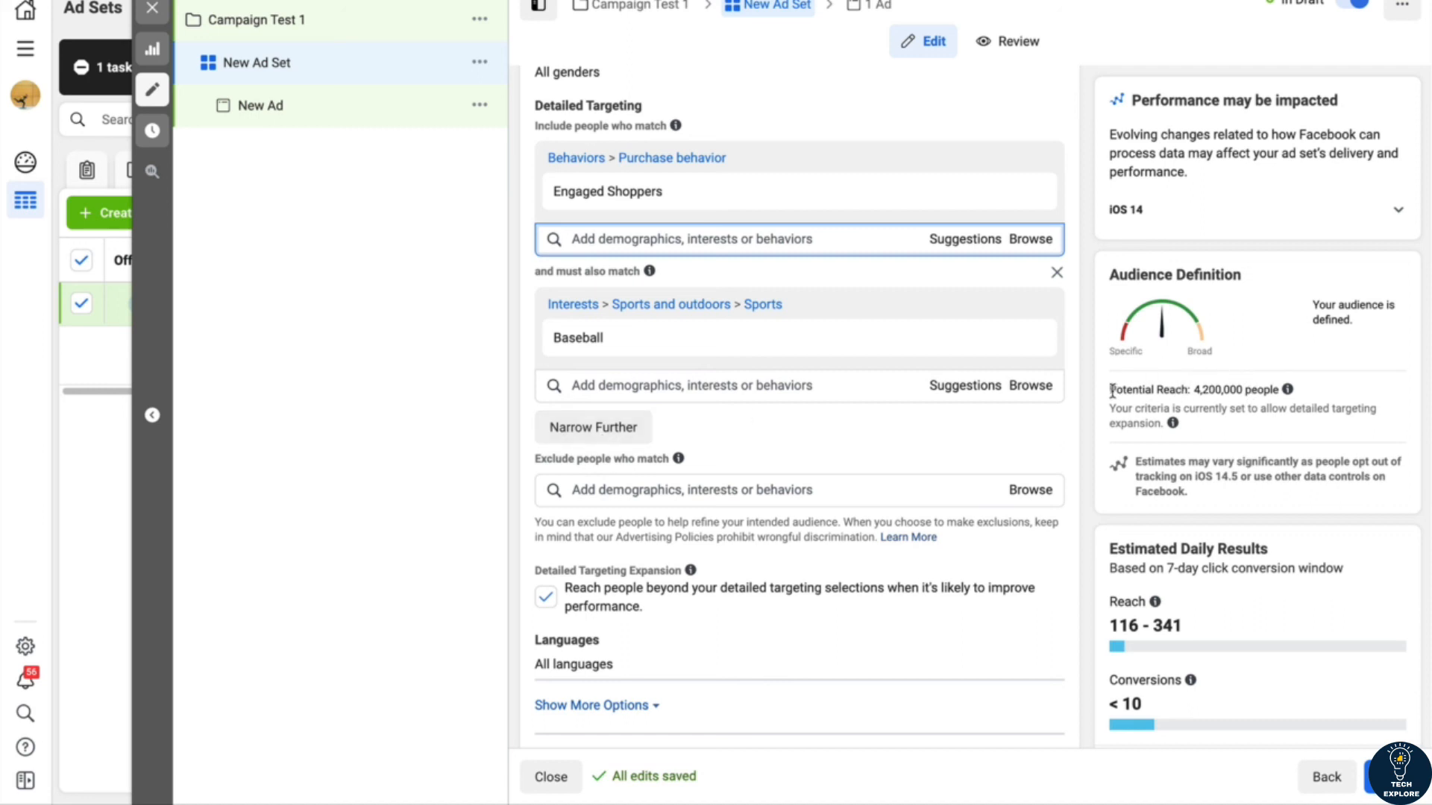
{"action": "left_click_drag", "start_coordinate": [1108, 390], "coordinate": [1188, 388]}
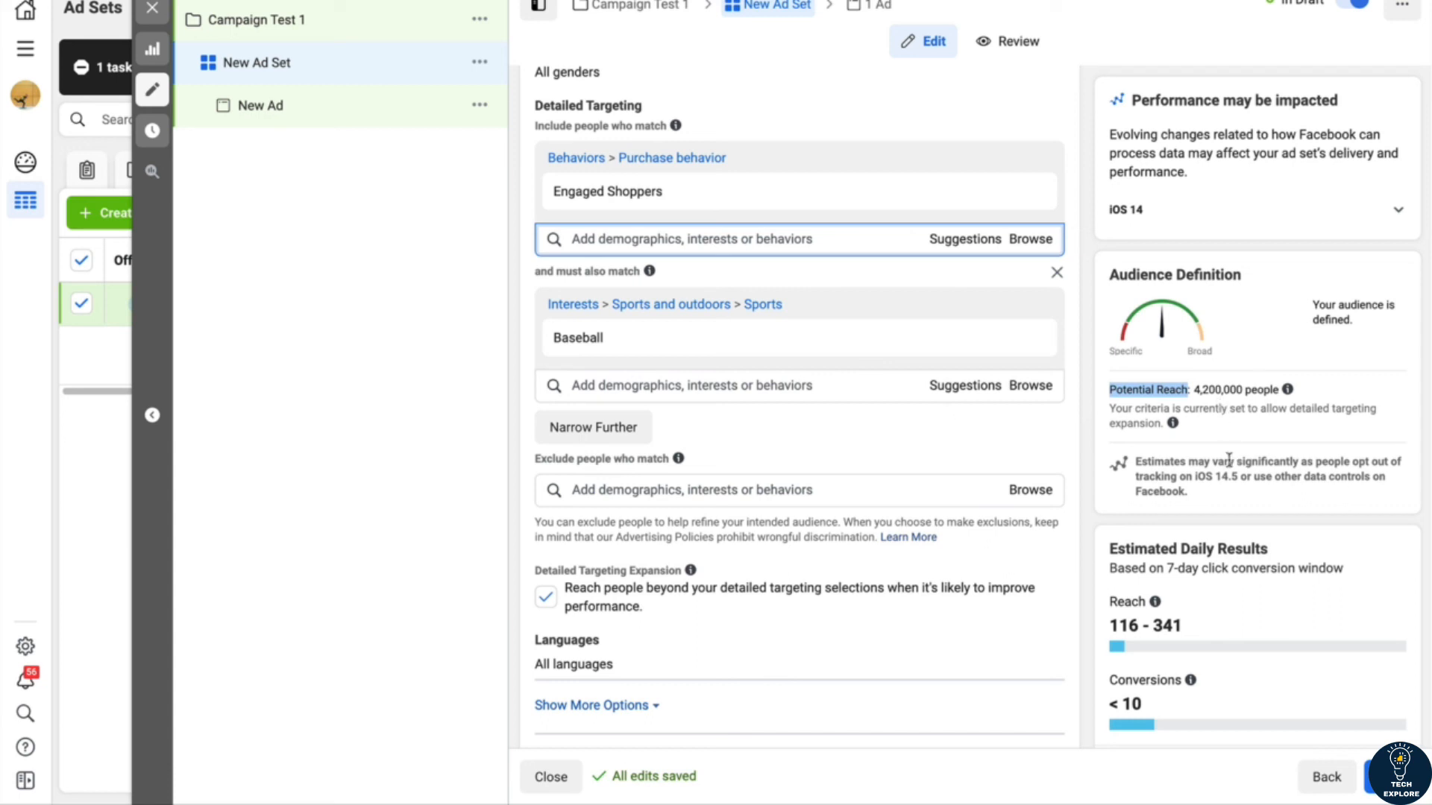
{"action": "left_click", "coordinate": [915, 445]}
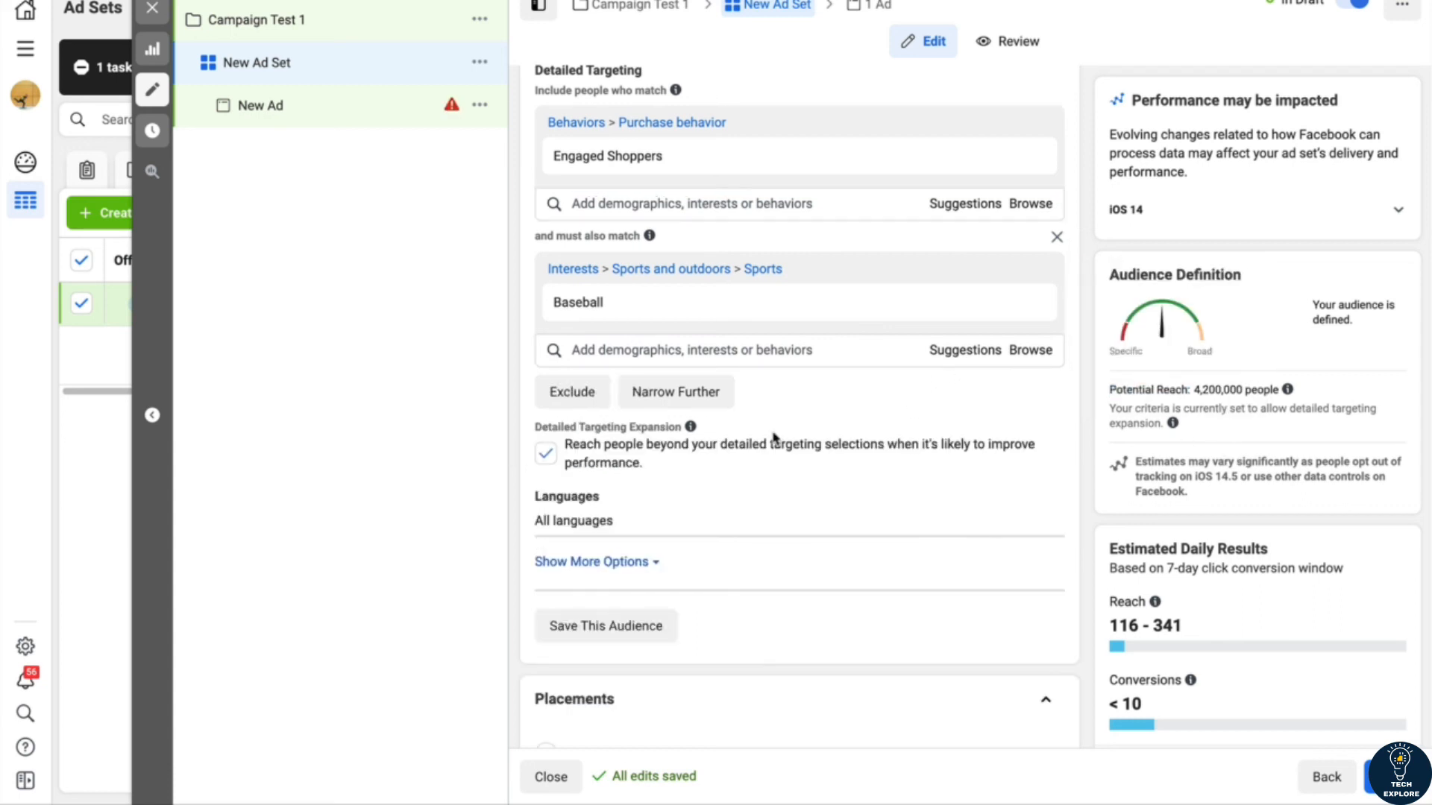
Step: Review the ad set's audience settings and the Manual Placements options, keeping Automatic Placements selected
{"action": "scroll", "coordinate": [681, 584], "scroll_direction": "down", "scroll_amount": 1}
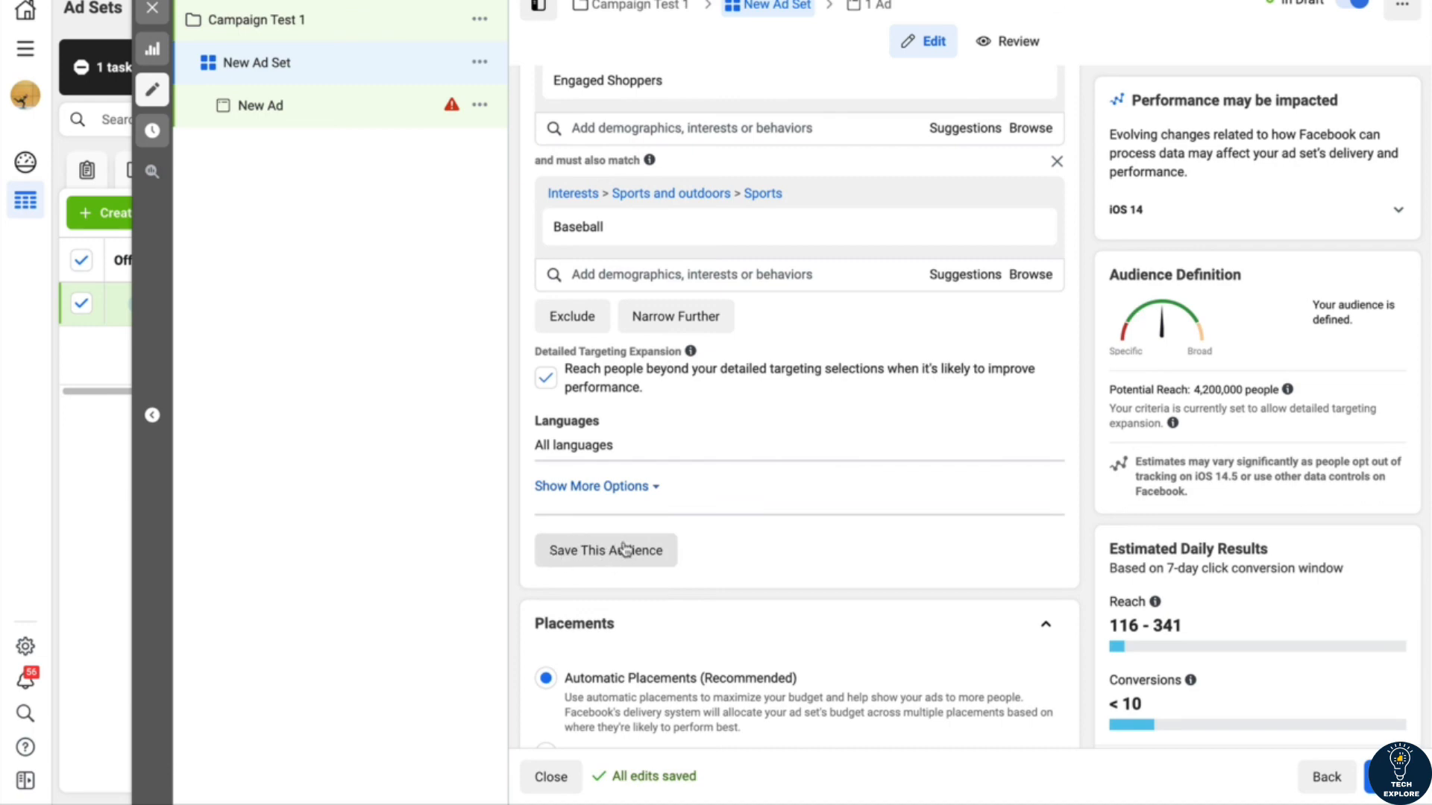
{"action": "scroll", "coordinate": [625, 549], "scroll_direction": "up", "scroll_amount": 10}
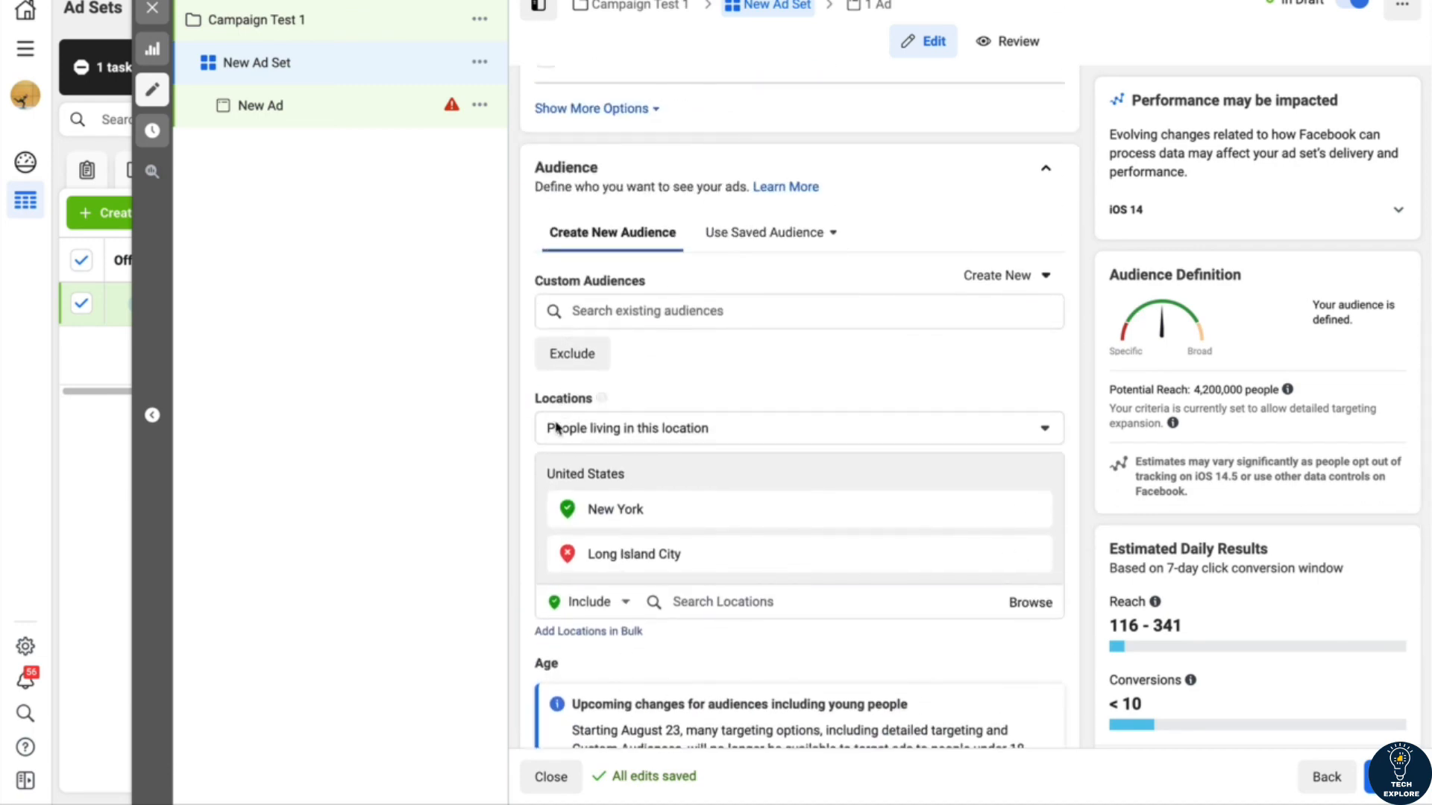
{"action": "scroll", "coordinate": [558, 427], "scroll_direction": "down", "scroll_amount": 10}
{"action": "scroll", "coordinate": [555, 427], "scroll_direction": "down", "scroll_amount": 5}
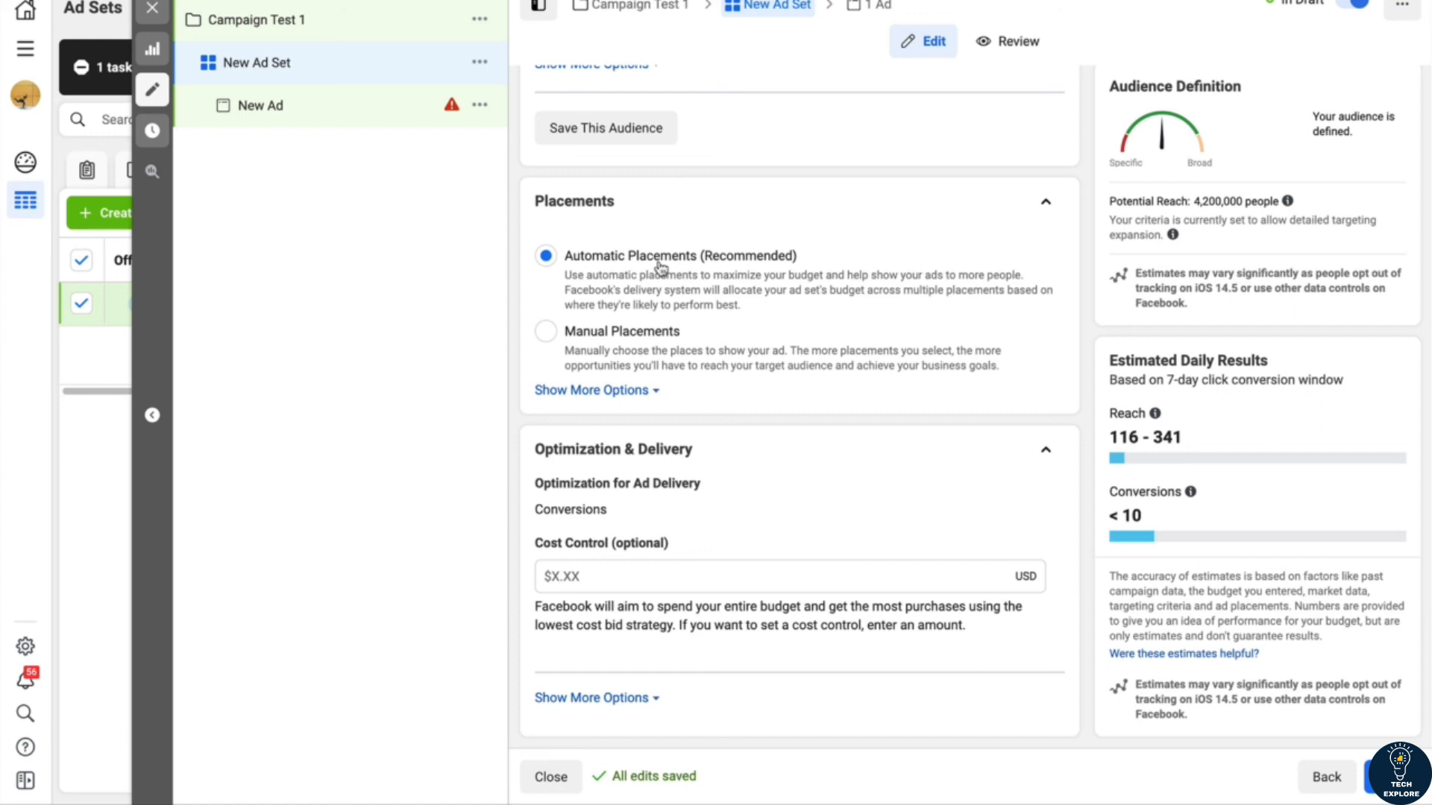
{"action": "left_click", "coordinate": [546, 332]}
{"action": "scroll", "coordinate": [537, 473], "scroll_direction": "down", "scroll_amount": 1}
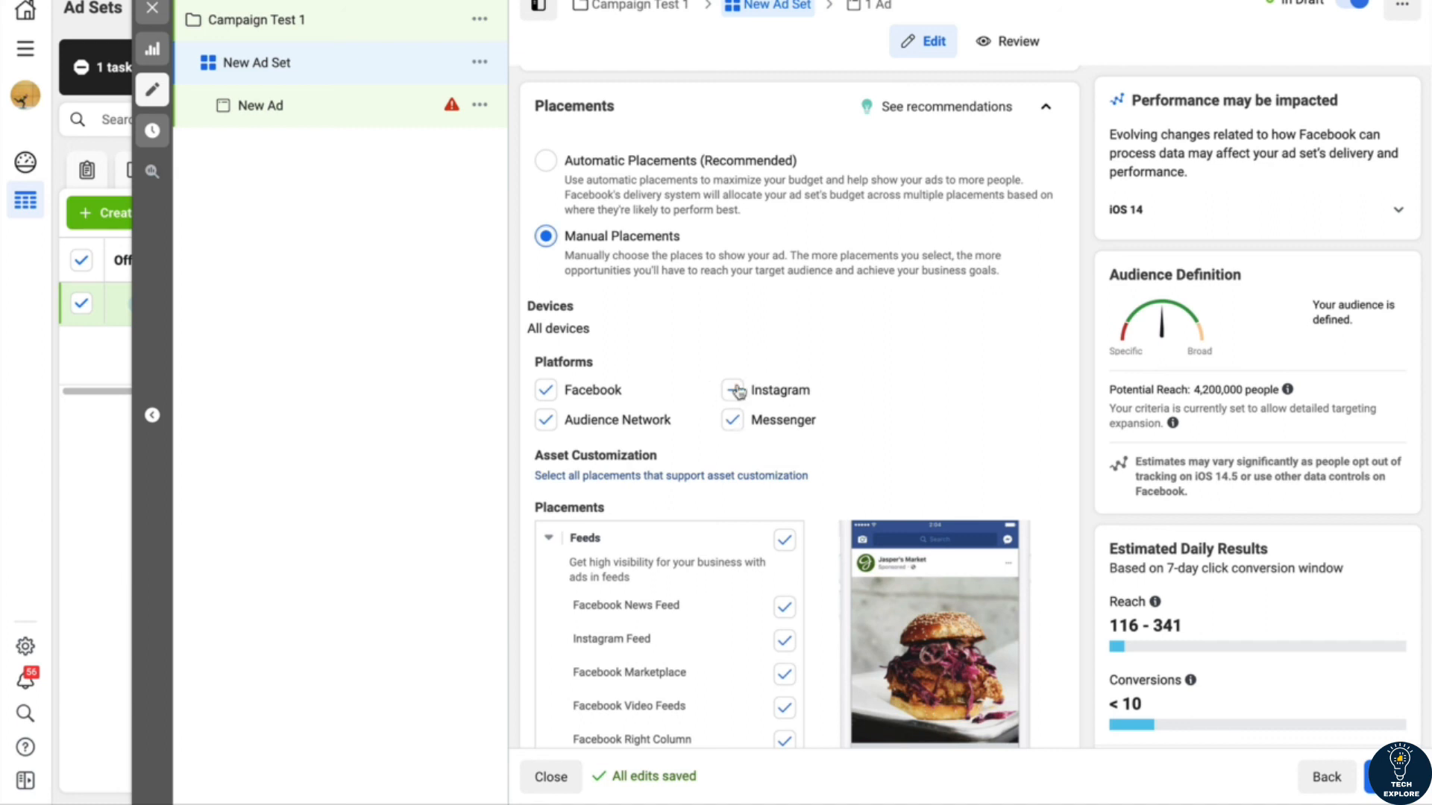
{"action": "left_click", "coordinate": [545, 160]}
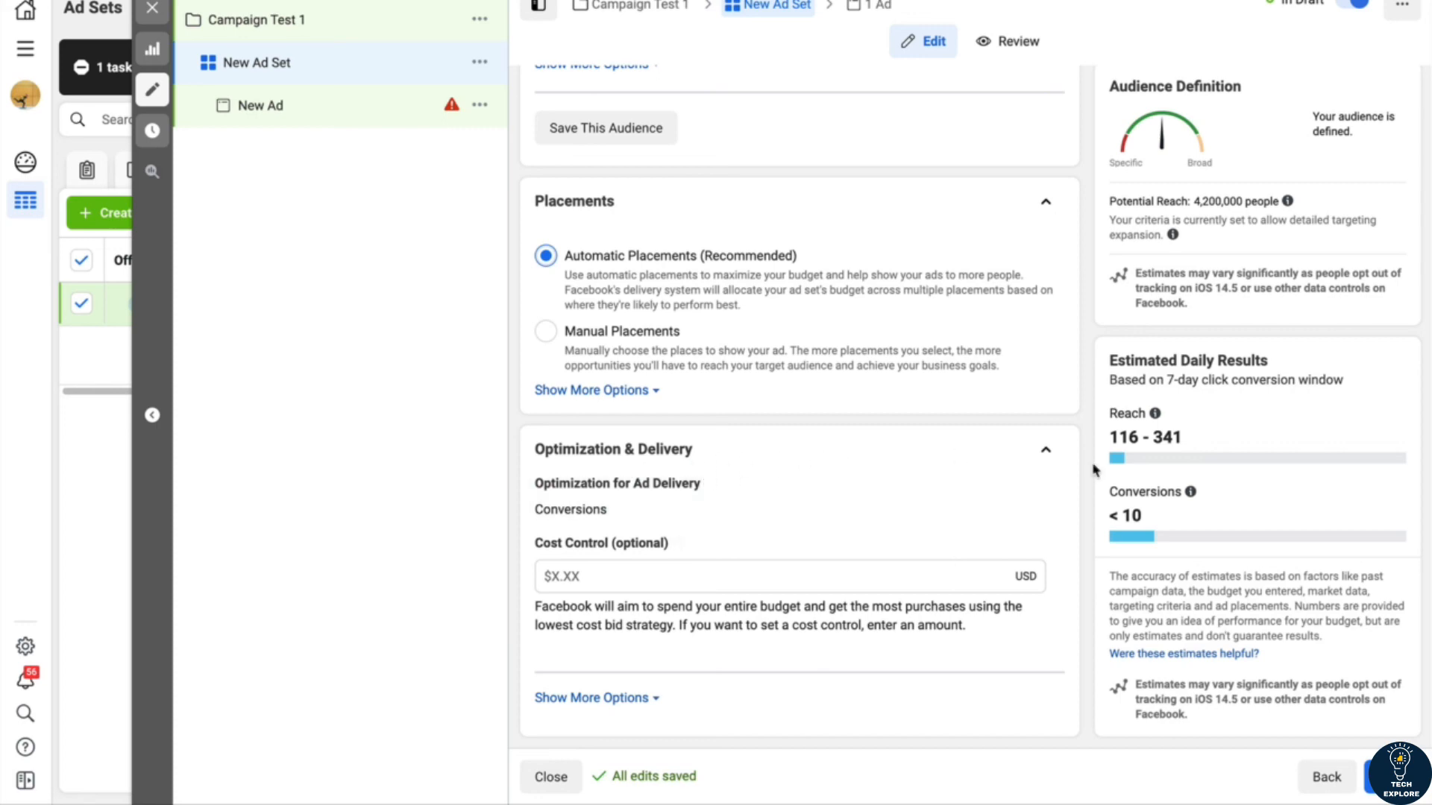
Step: Proceed to the New Ad level and review its Identity and Ad Setup sections
{"action": "left_click", "coordinate": [1379, 777]}
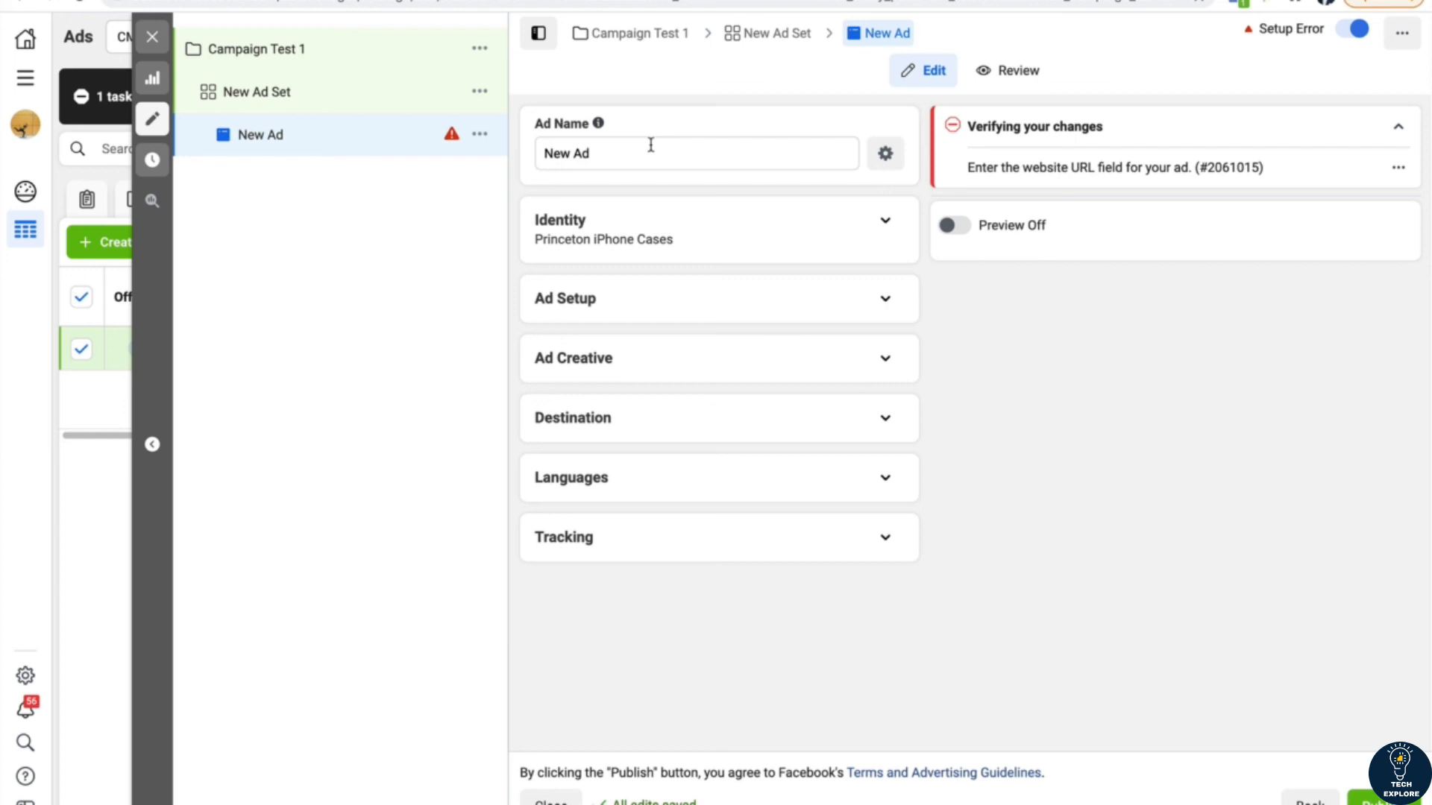
{"action": "left_click", "coordinate": [885, 223]}
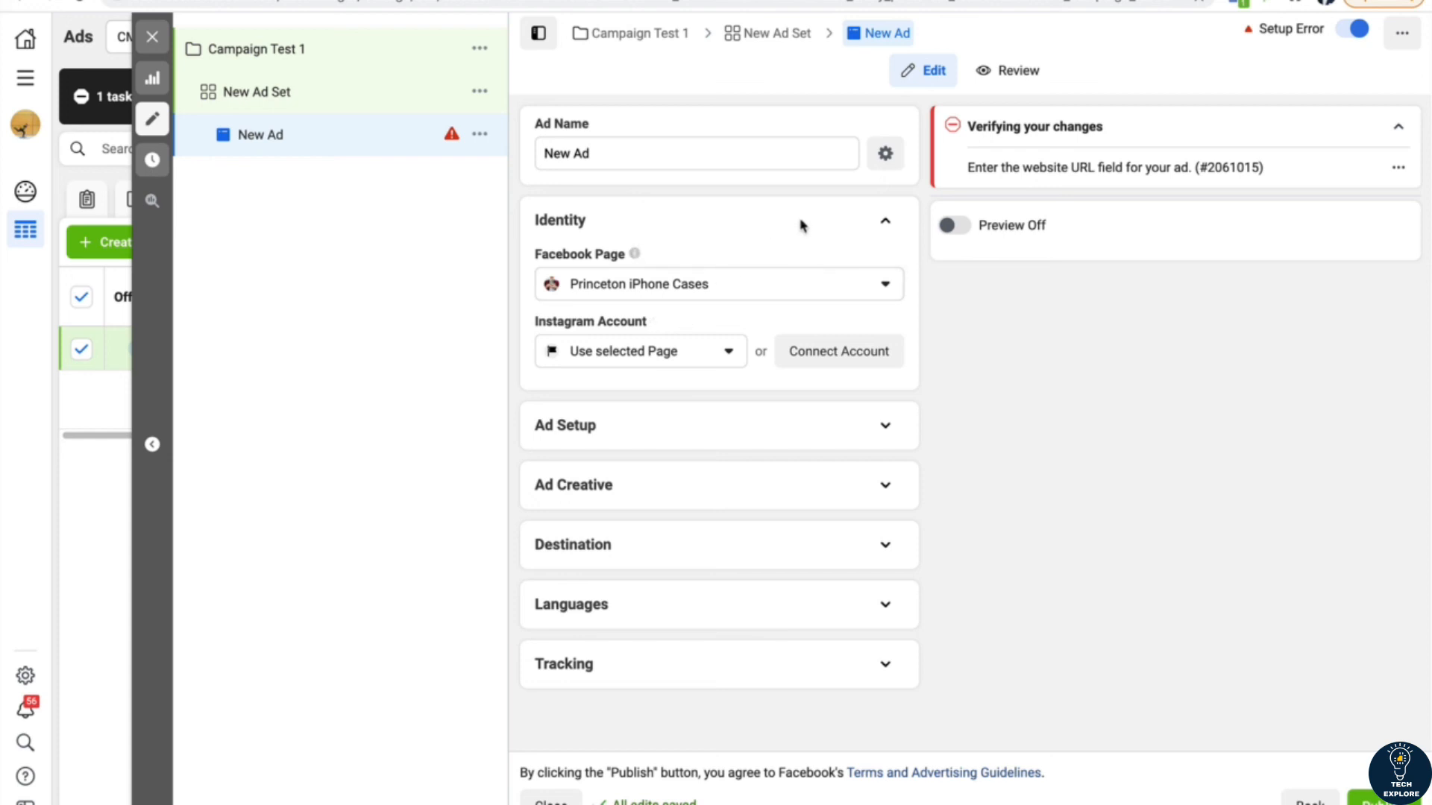
{"action": "left_click", "coordinate": [885, 220]}
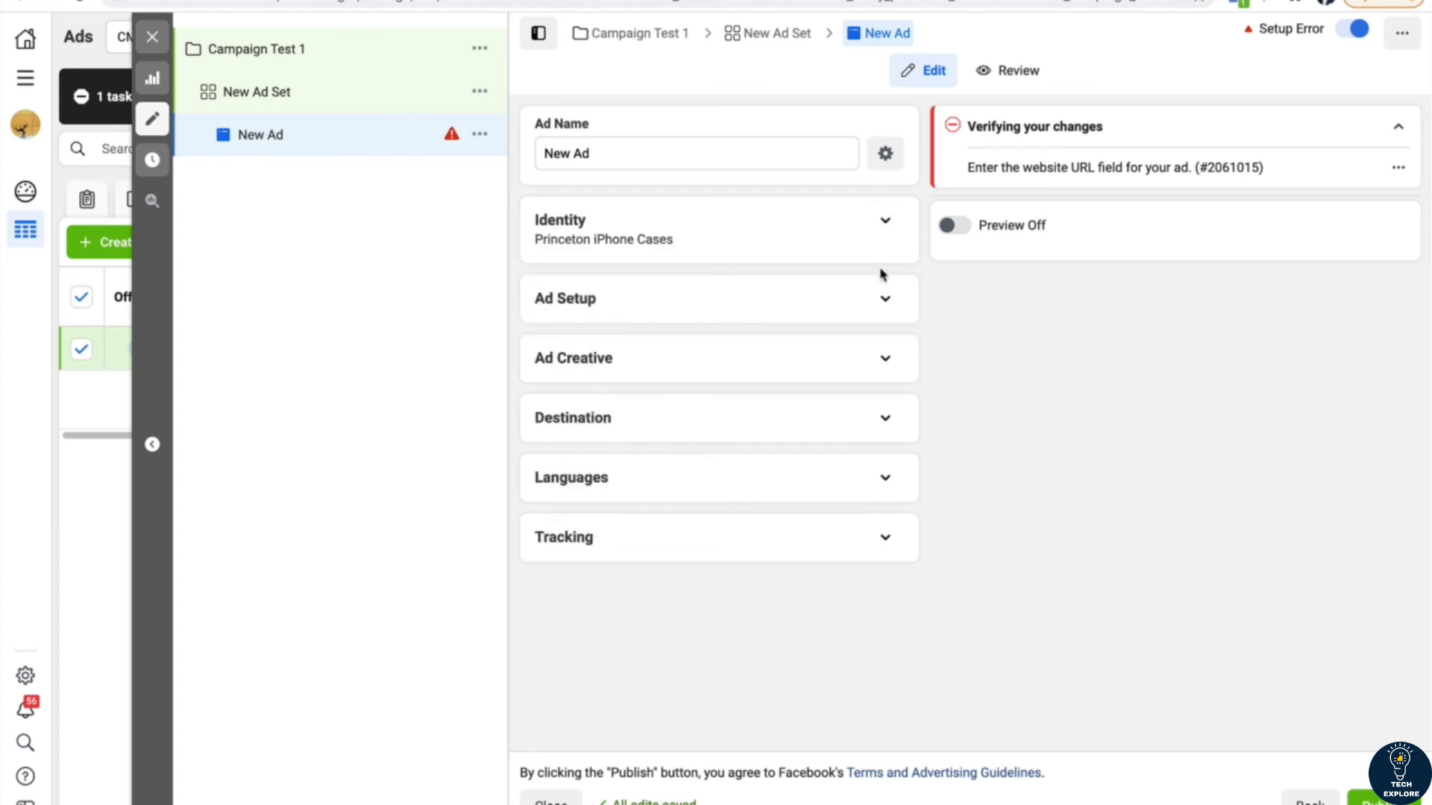
{"action": "left_click", "coordinate": [885, 302]}
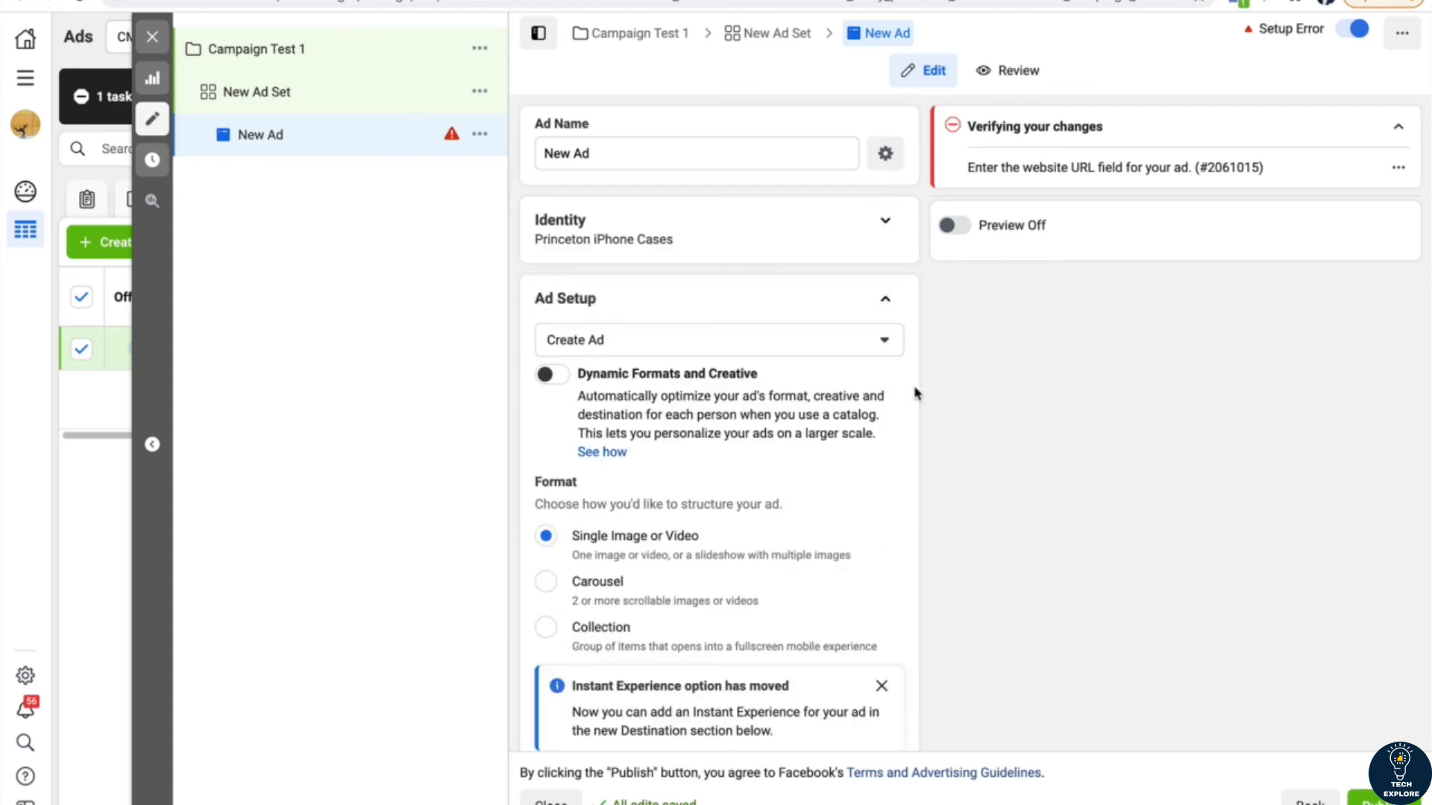
{"action": "scroll", "coordinate": [915, 393], "scroll_direction": "down", "scroll_amount": 2}
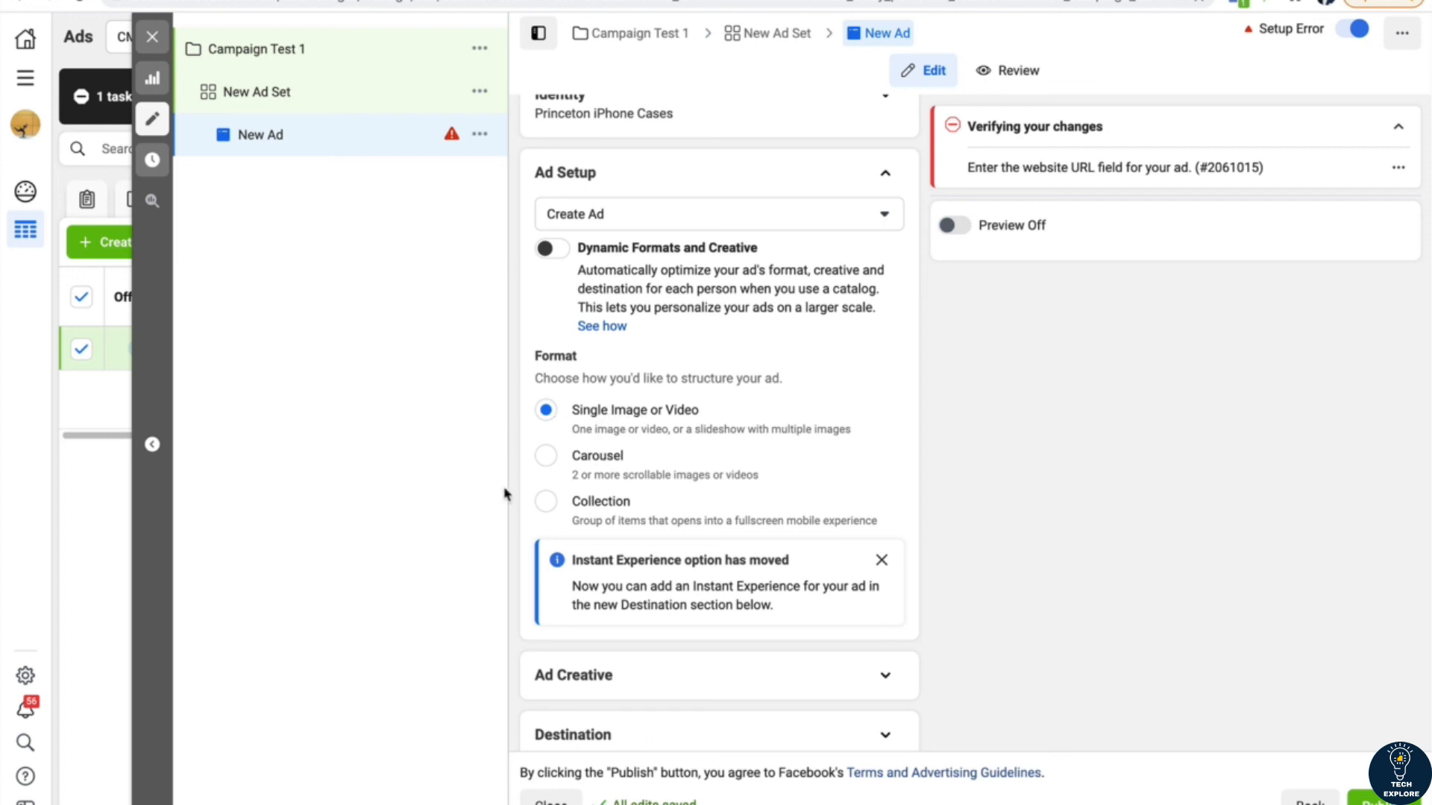
{"action": "left_click", "coordinate": [885, 174]}
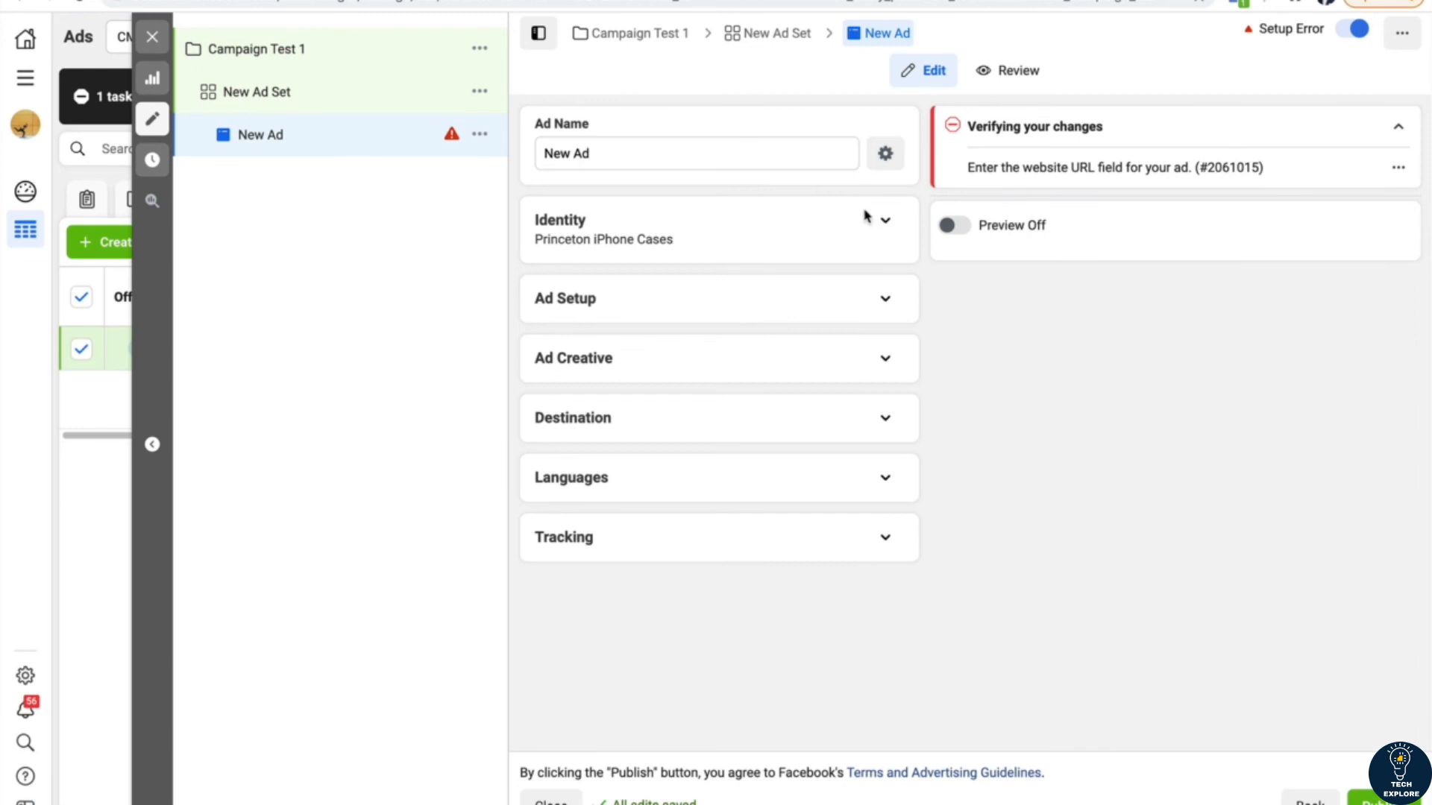
Step: Add the 884 × 886 wooden phone case image from the account images to the ad creative, keeping original crops and allowed enhancements
{"action": "left_click", "coordinate": [886, 351]}
{"action": "scroll", "coordinate": [850, 421], "scroll_direction": "down", "scroll_amount": 2}
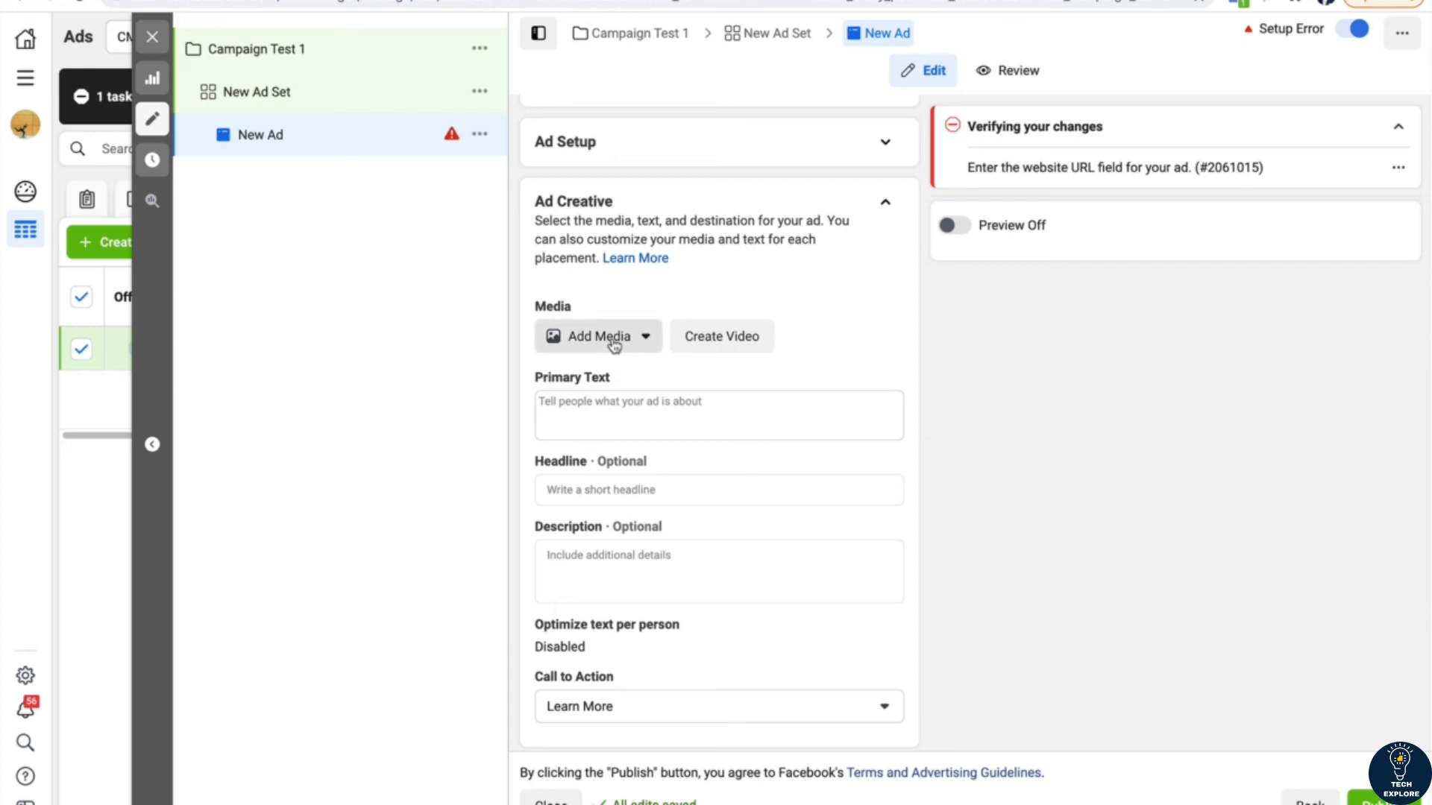
{"action": "left_click", "coordinate": [615, 344]}
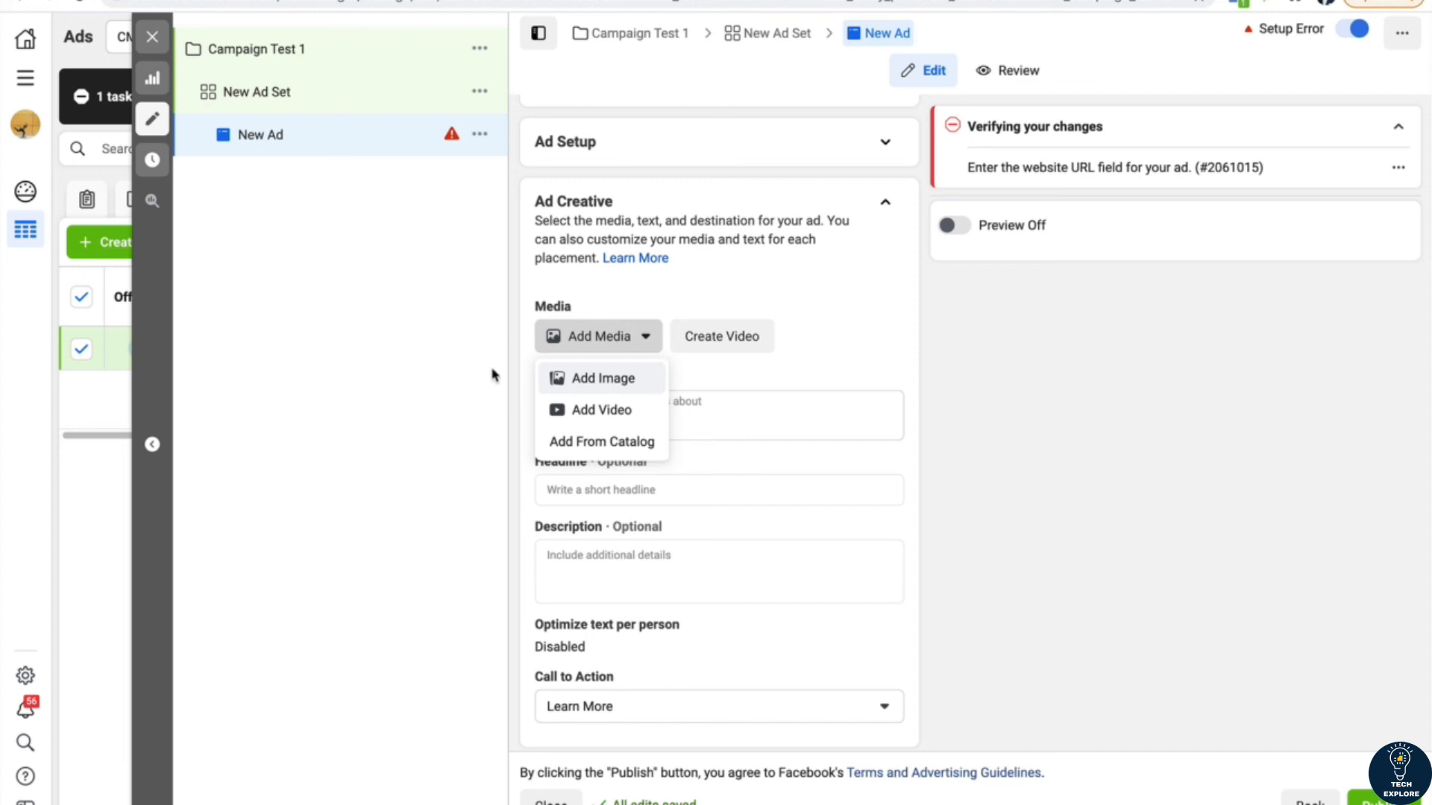
{"action": "left_click", "coordinate": [576, 382]}
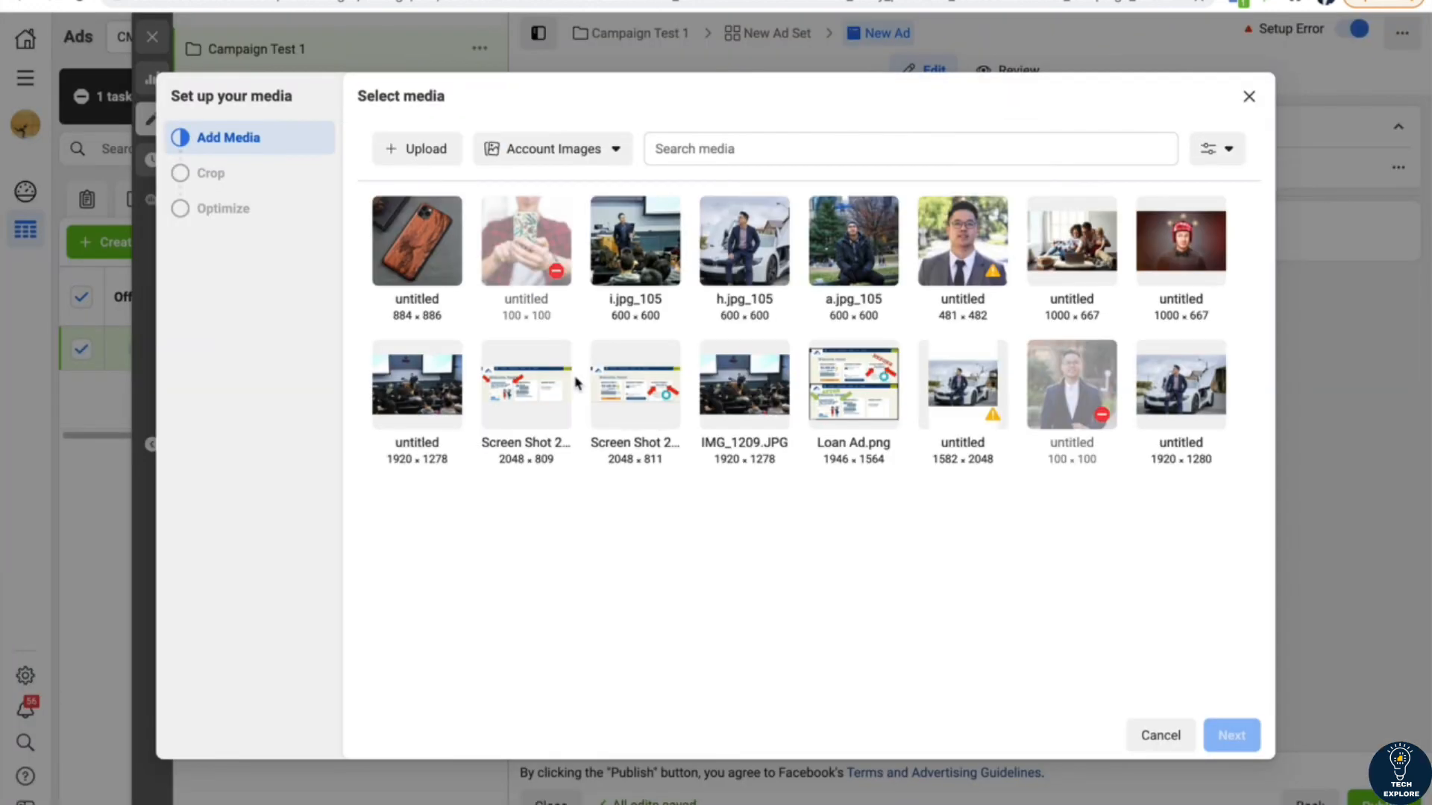
{"action": "left_click", "coordinate": [428, 265]}
{"action": "left_click", "coordinate": [1231, 737]}
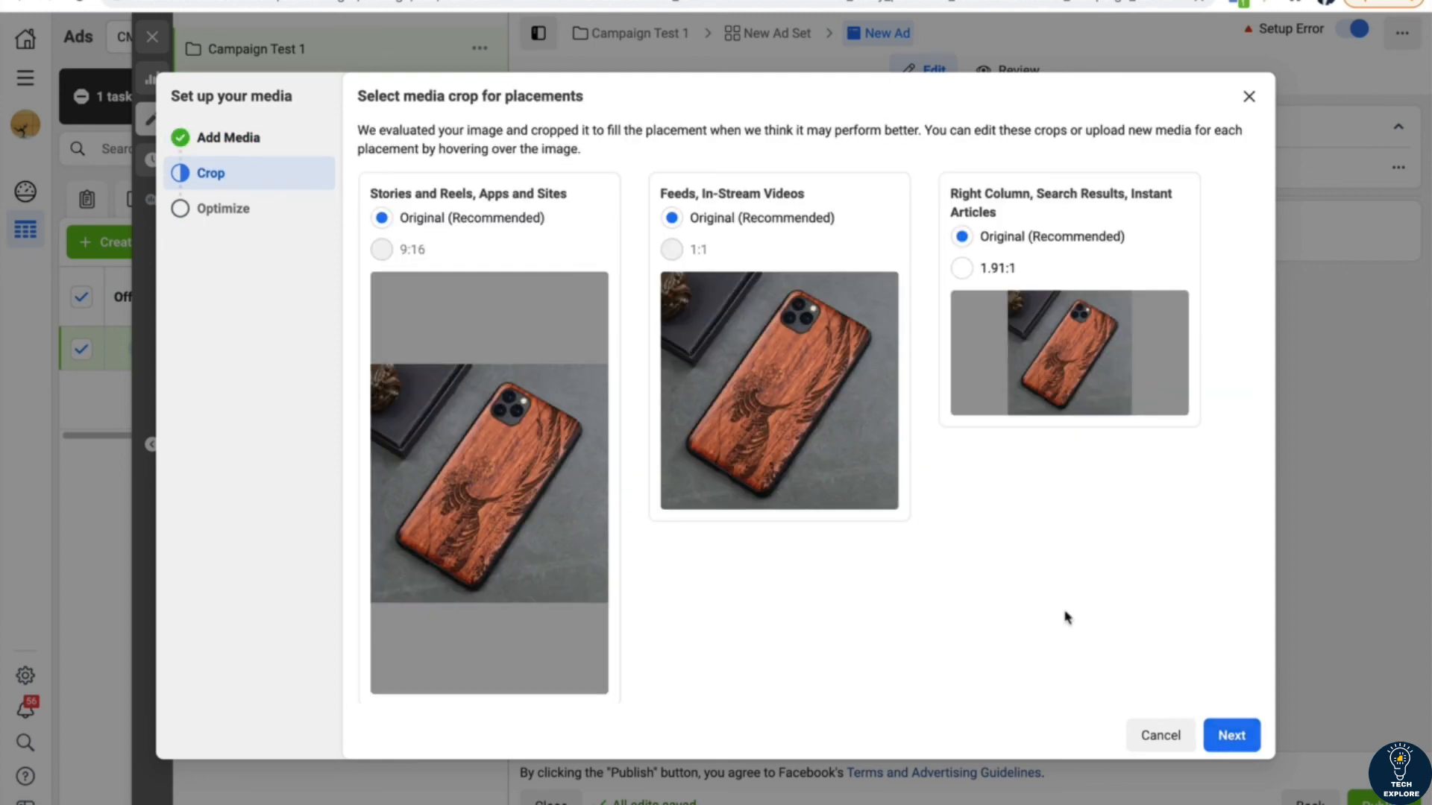
{"action": "mouse_move", "coordinate": [412, 512]}
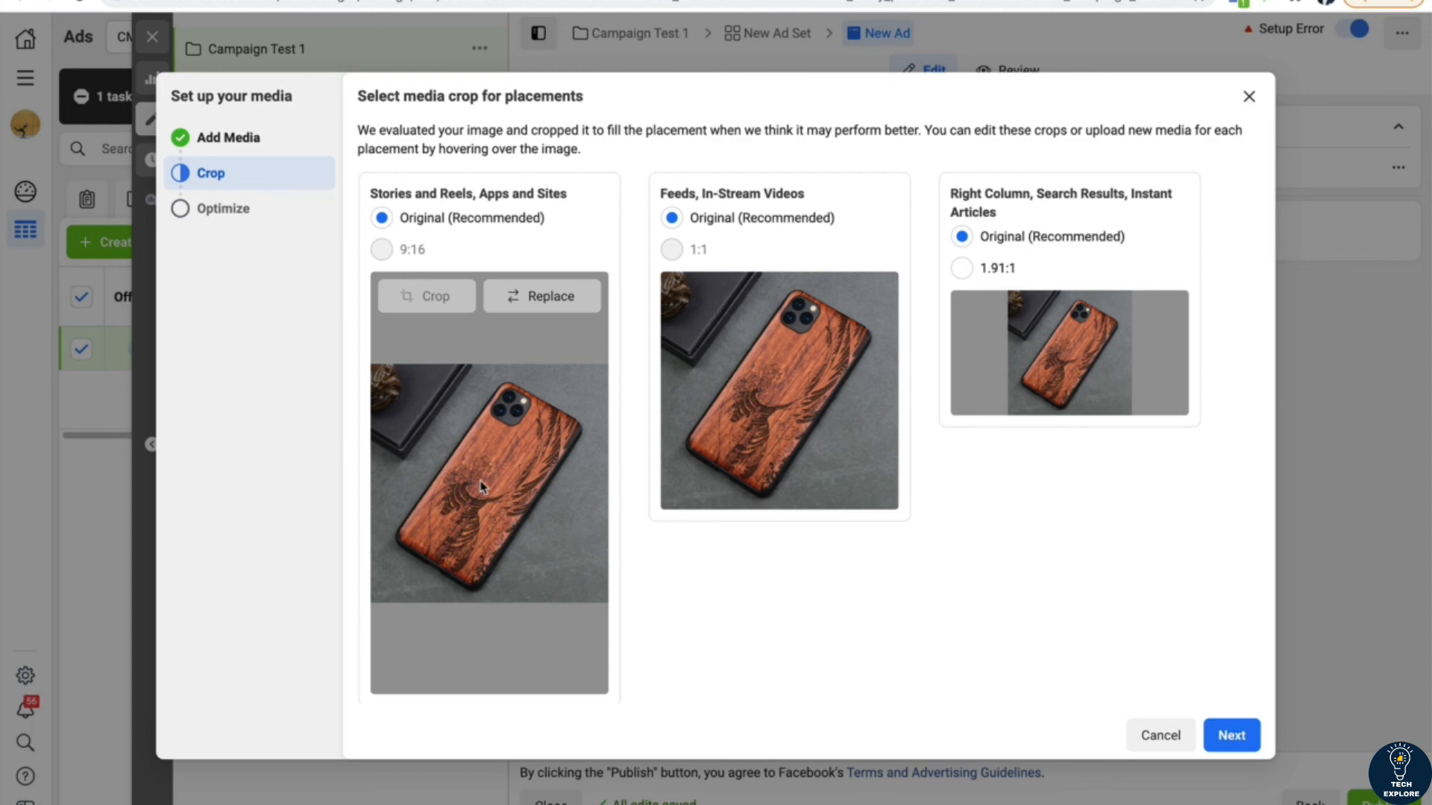
{"action": "left_click", "coordinate": [1232, 735]}
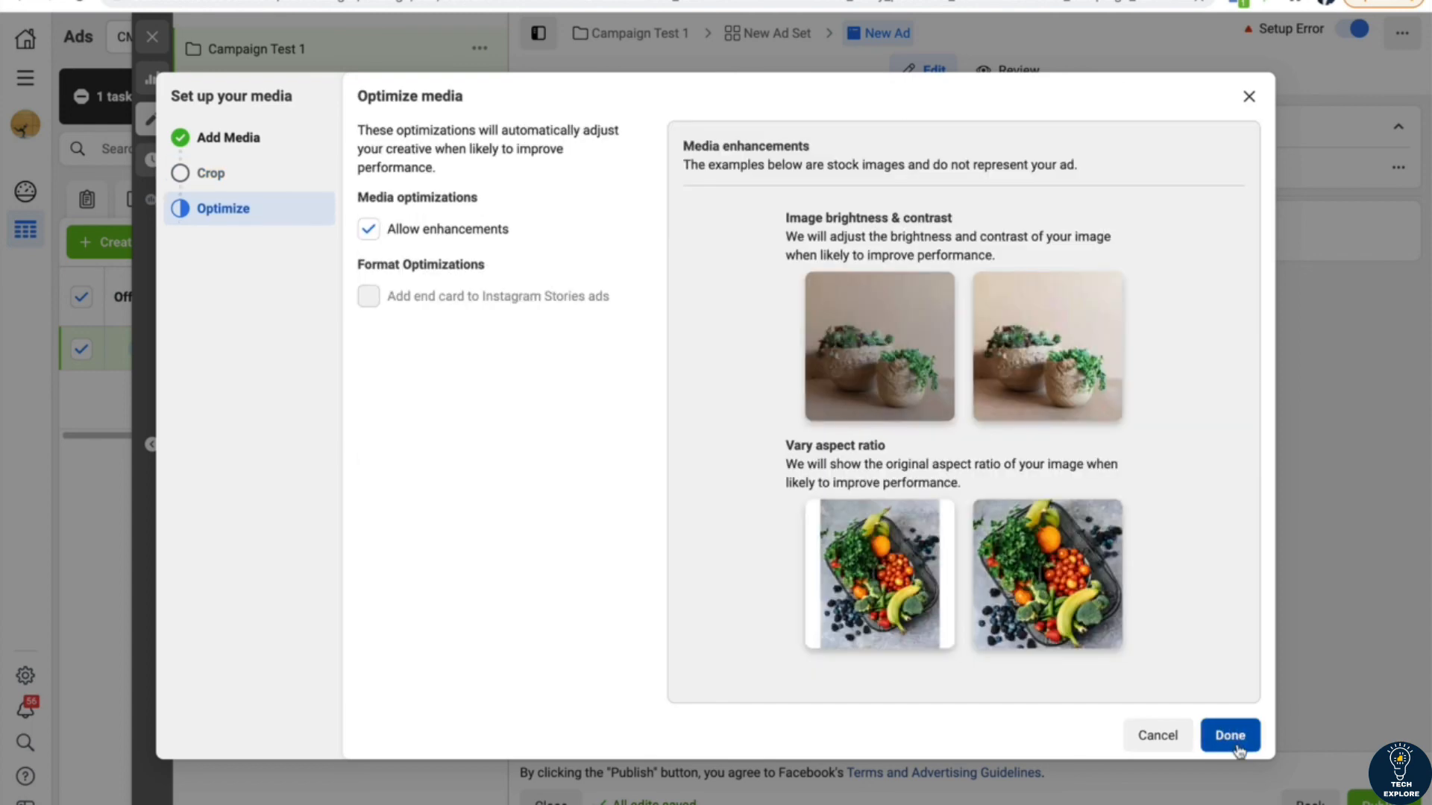
{"action": "left_click", "coordinate": [1239, 737]}
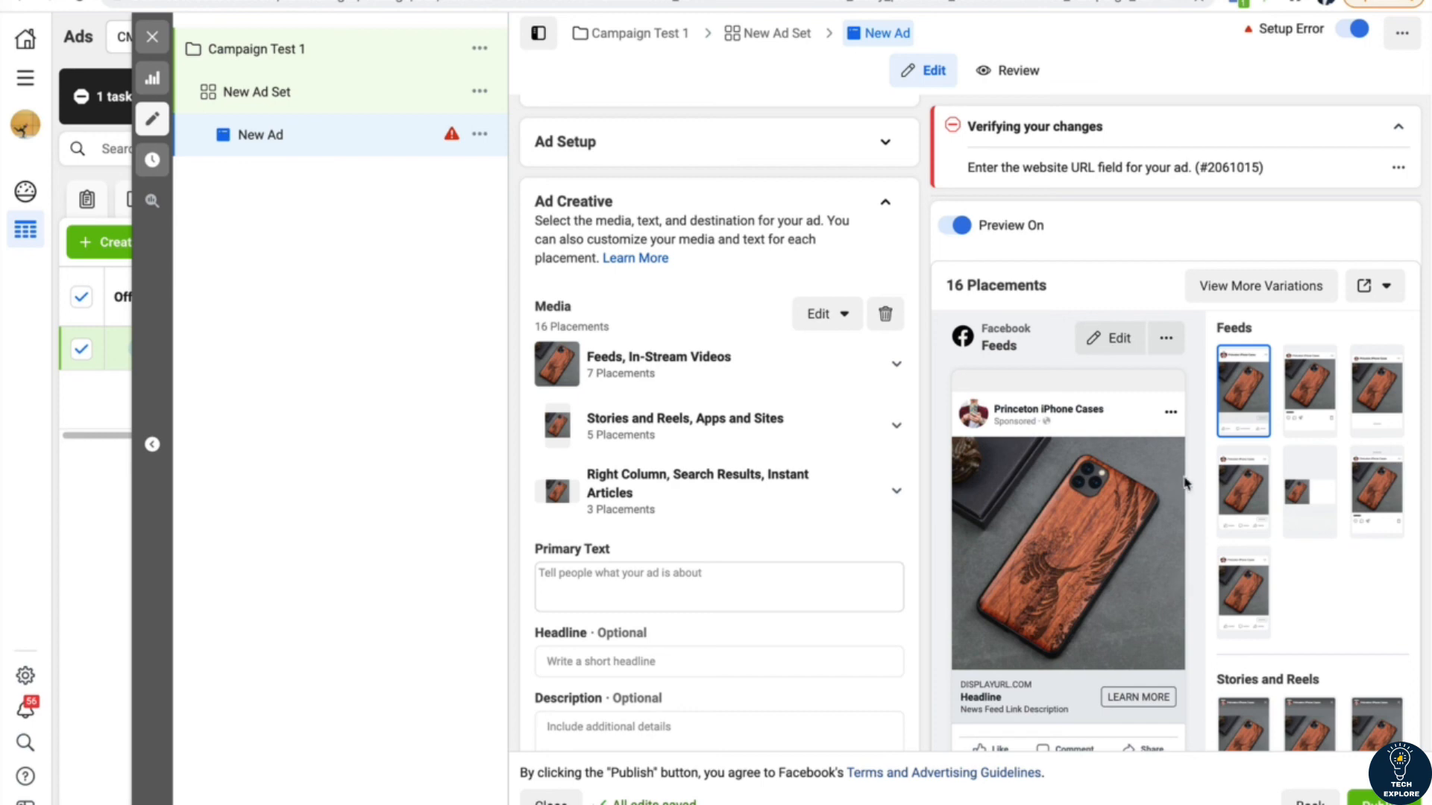
Step: Preview the ad in the Instagram Stories and Facebook News Feed placements
{"action": "scroll", "coordinate": [1280, 616], "scroll_direction": "down", "scroll_amount": 3}
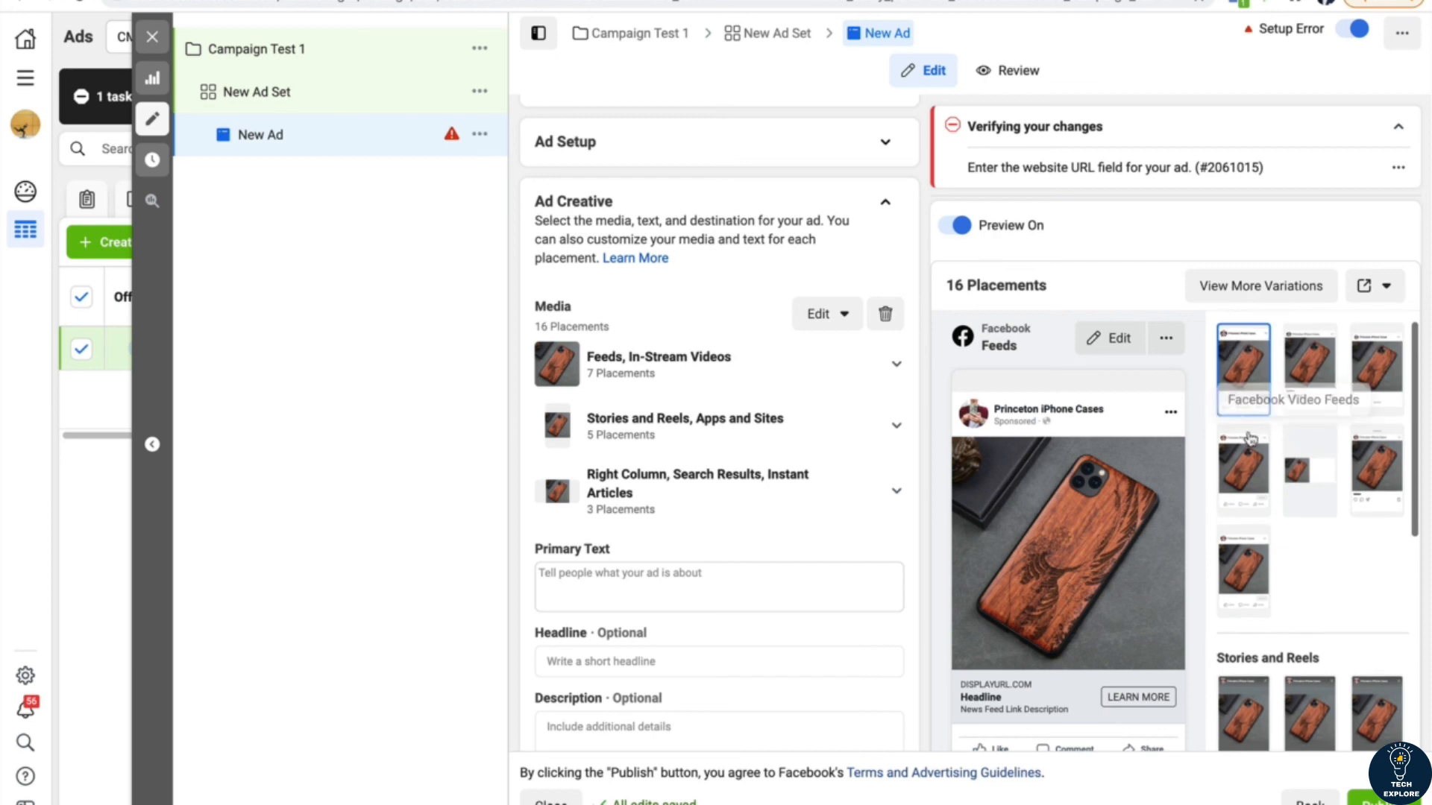
{"action": "left_click", "coordinate": [1240, 644]}
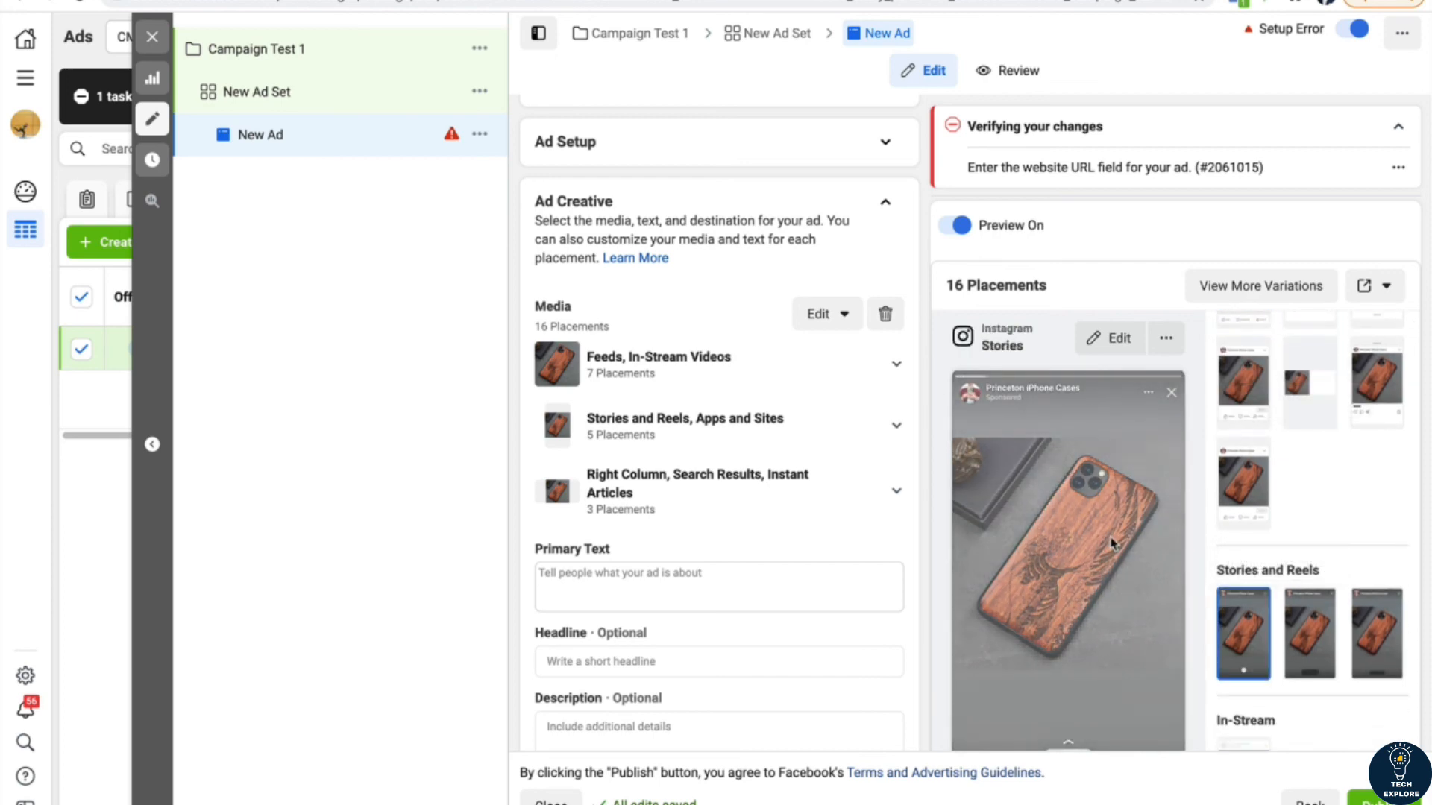
{"action": "scroll", "coordinate": [1186, 544], "scroll_direction": "down", "scroll_amount": 1}
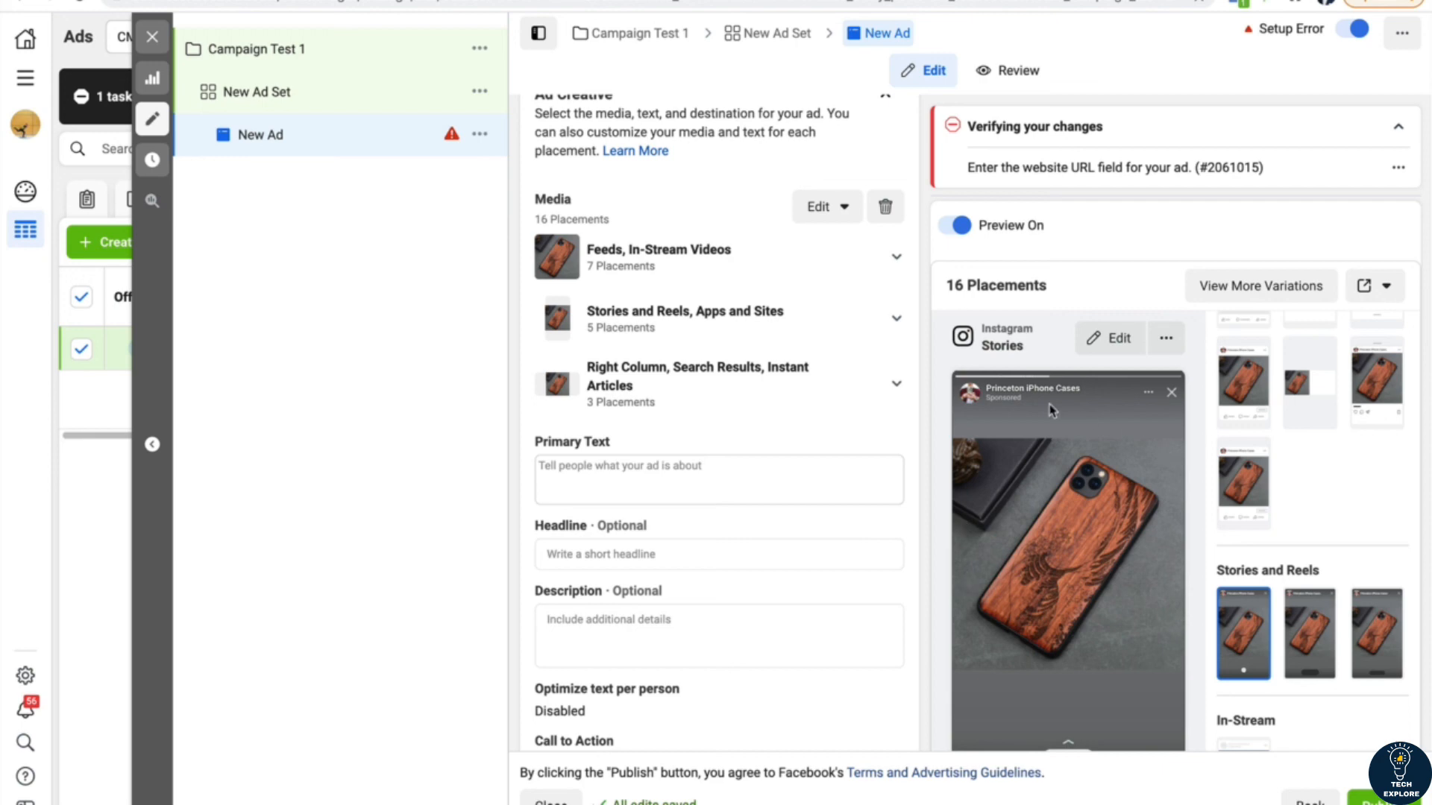
{"action": "scroll", "coordinate": [1248, 408], "scroll_direction": "up", "scroll_amount": 1}
{"action": "scroll", "coordinate": [1247, 408], "scroll_direction": "up", "scroll_amount": 1}
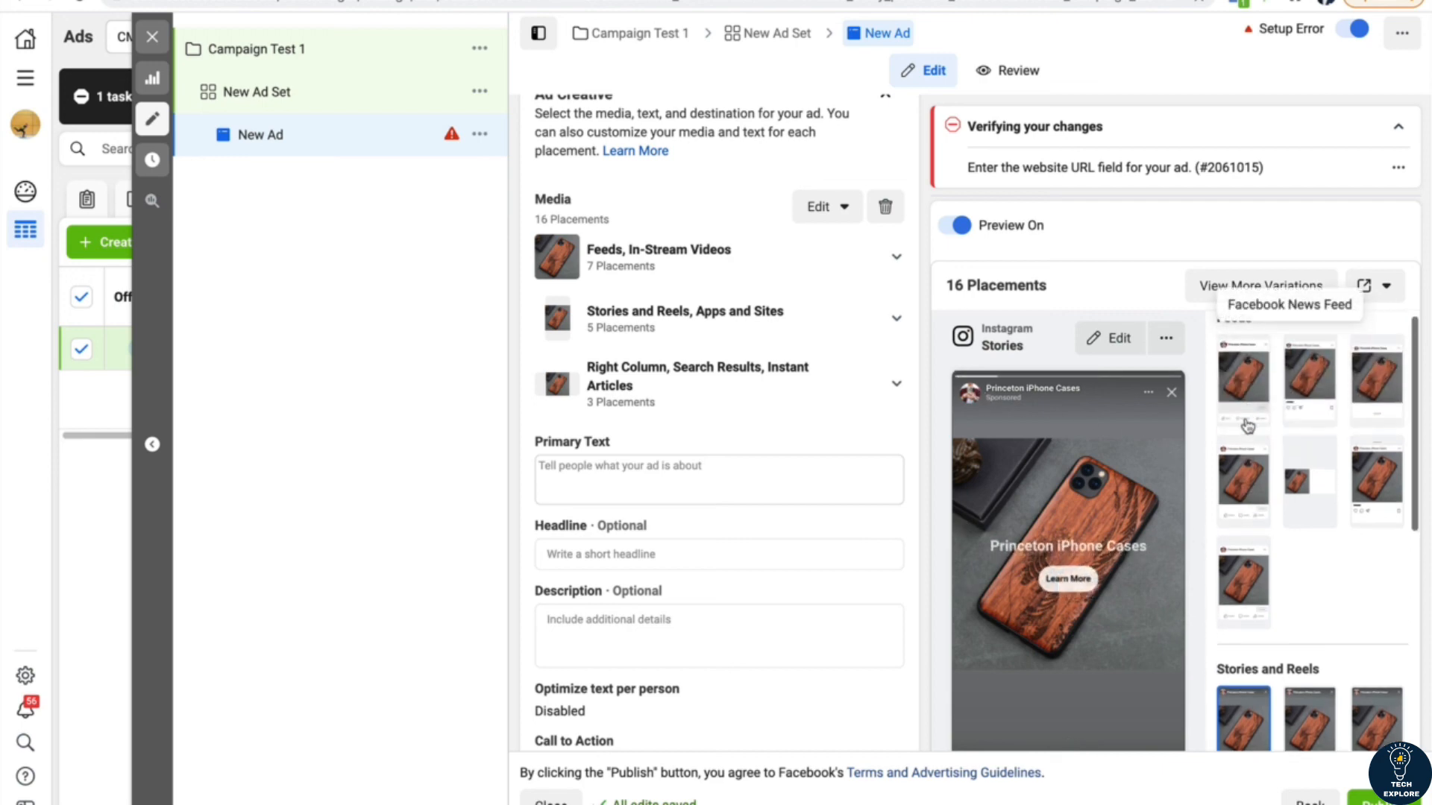
{"action": "left_click", "coordinate": [1246, 416]}
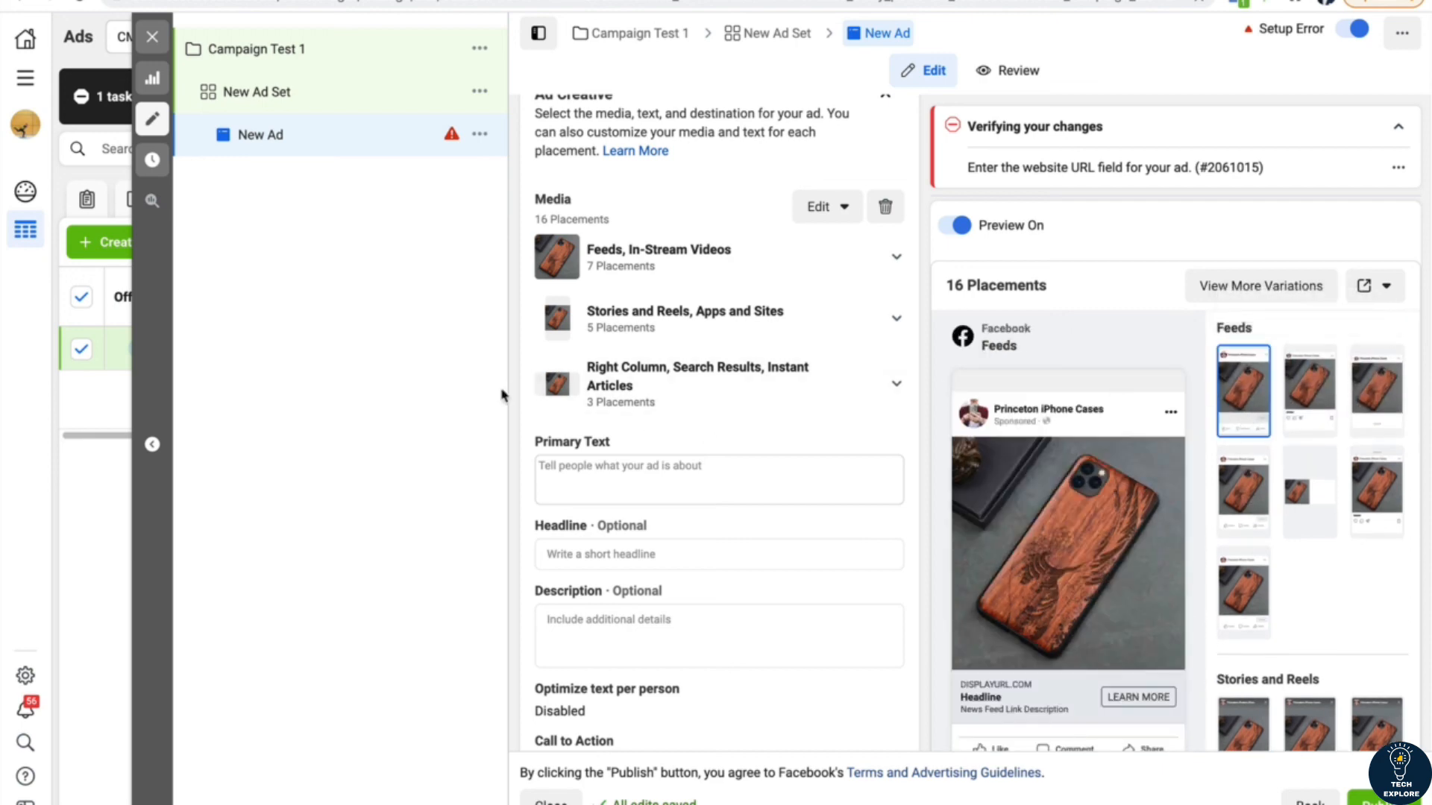
Step: Enter "Japanese Wooden IPhone Case" as the ad's primary text
{"action": "scroll", "coordinate": [537, 440], "scroll_direction": "down", "scroll_amount": 1}
{"action": "left_click", "coordinate": [591, 419]}
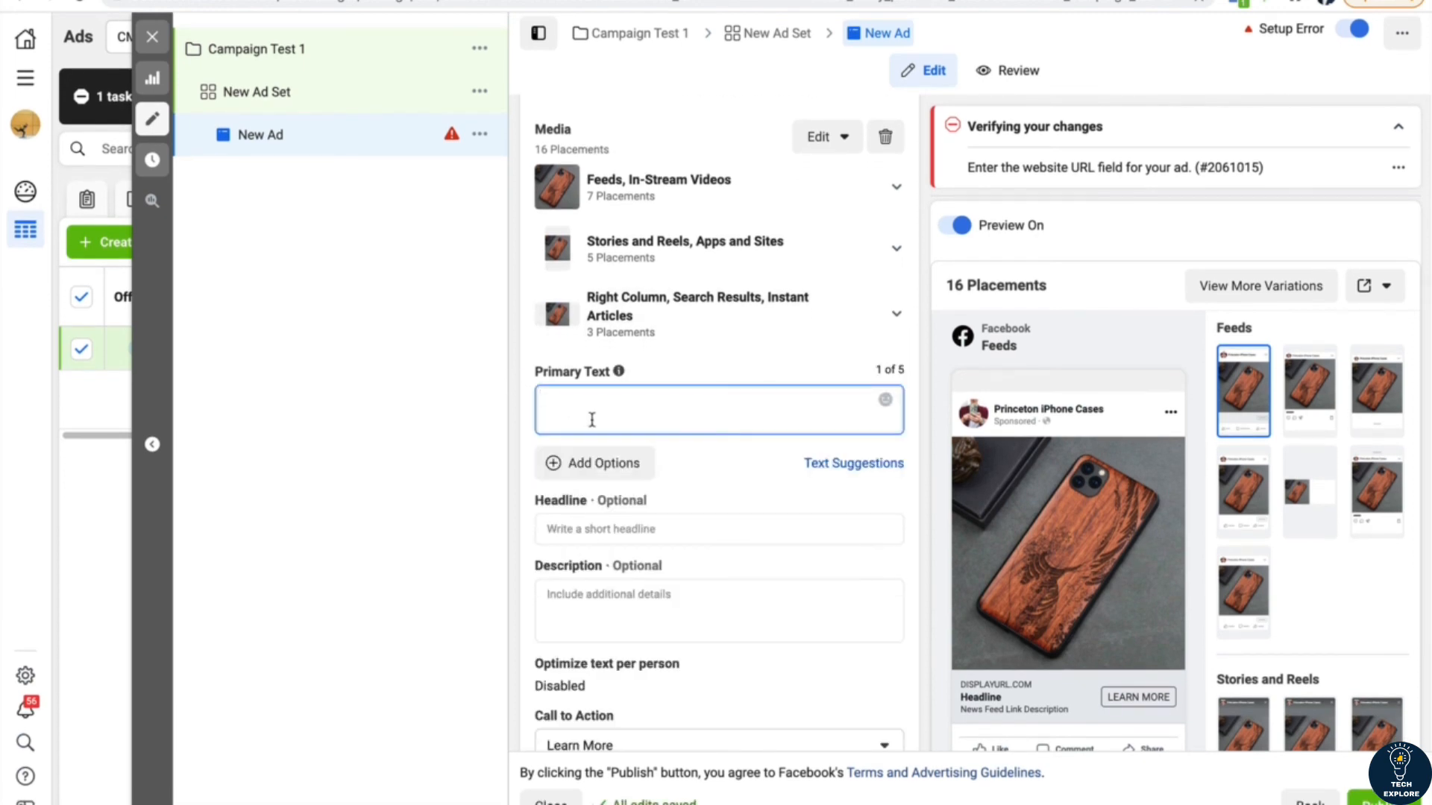
{"action": "type", "text": "W"}
{"action": "type", "text": "ooden IPhone Case"}
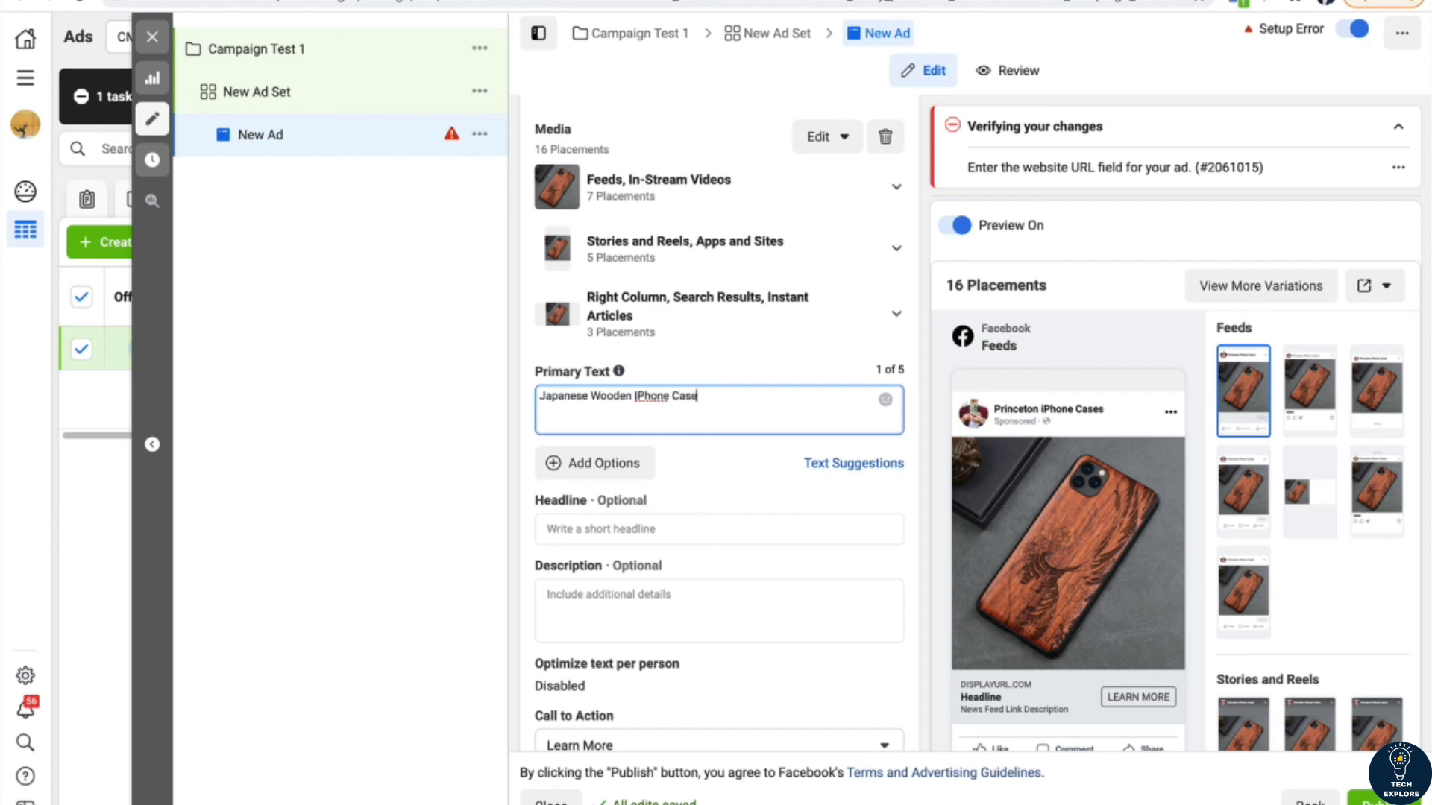
{"action": "left_click", "coordinate": [414, 486]}
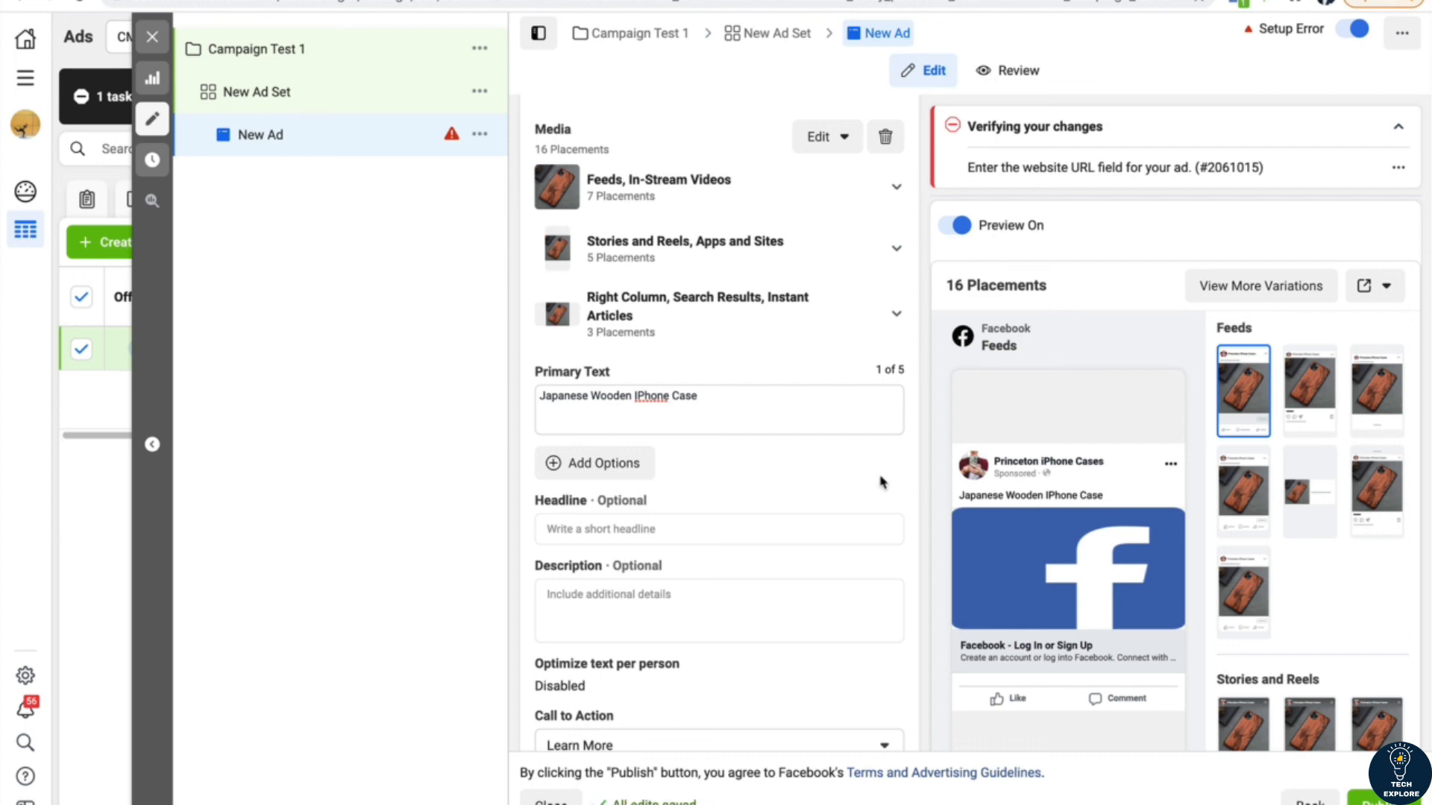
Step: Insert "40% OFF" at the beginning of the ad's primary text
{"action": "left_click", "coordinate": [722, 403]}
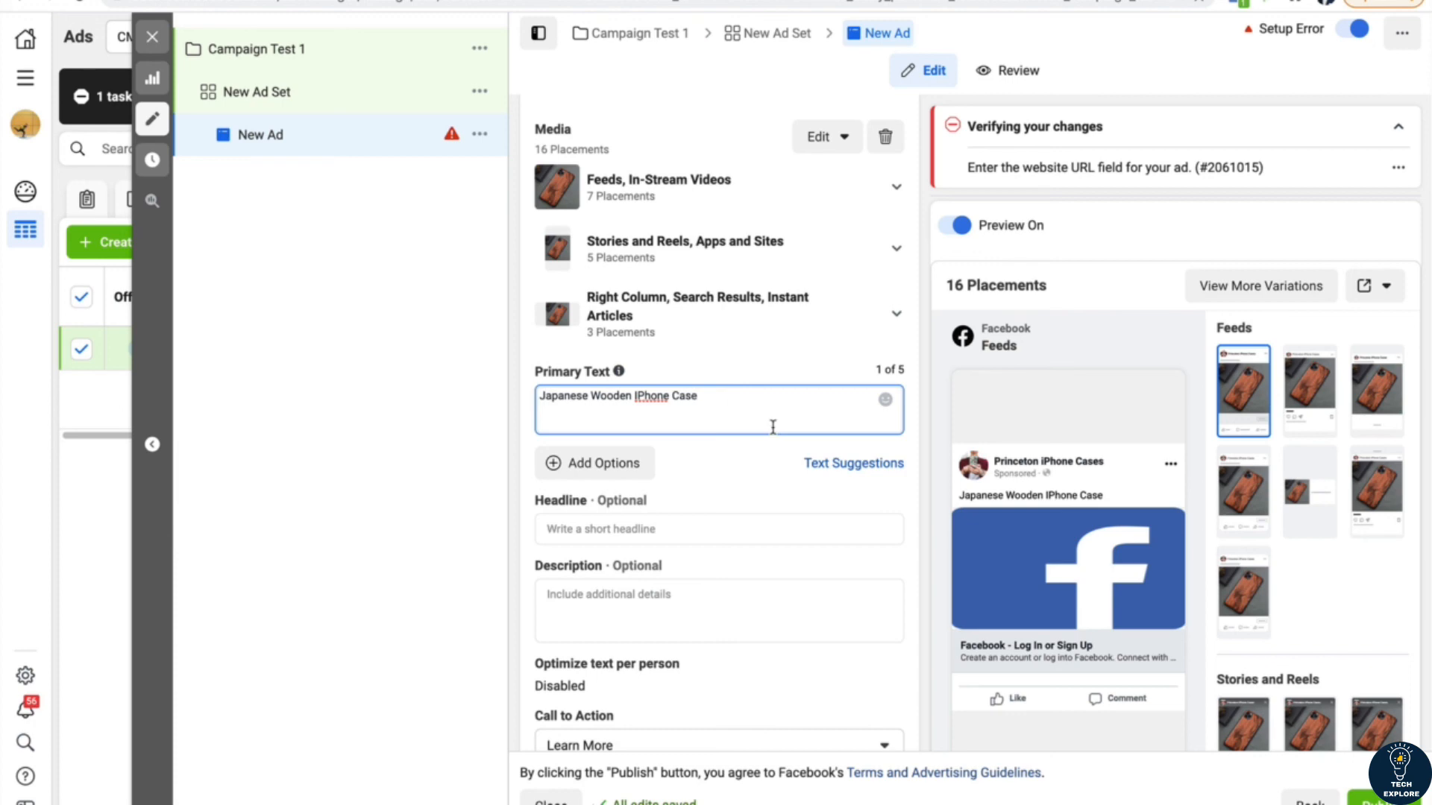
{"action": "type", "text": "40"}
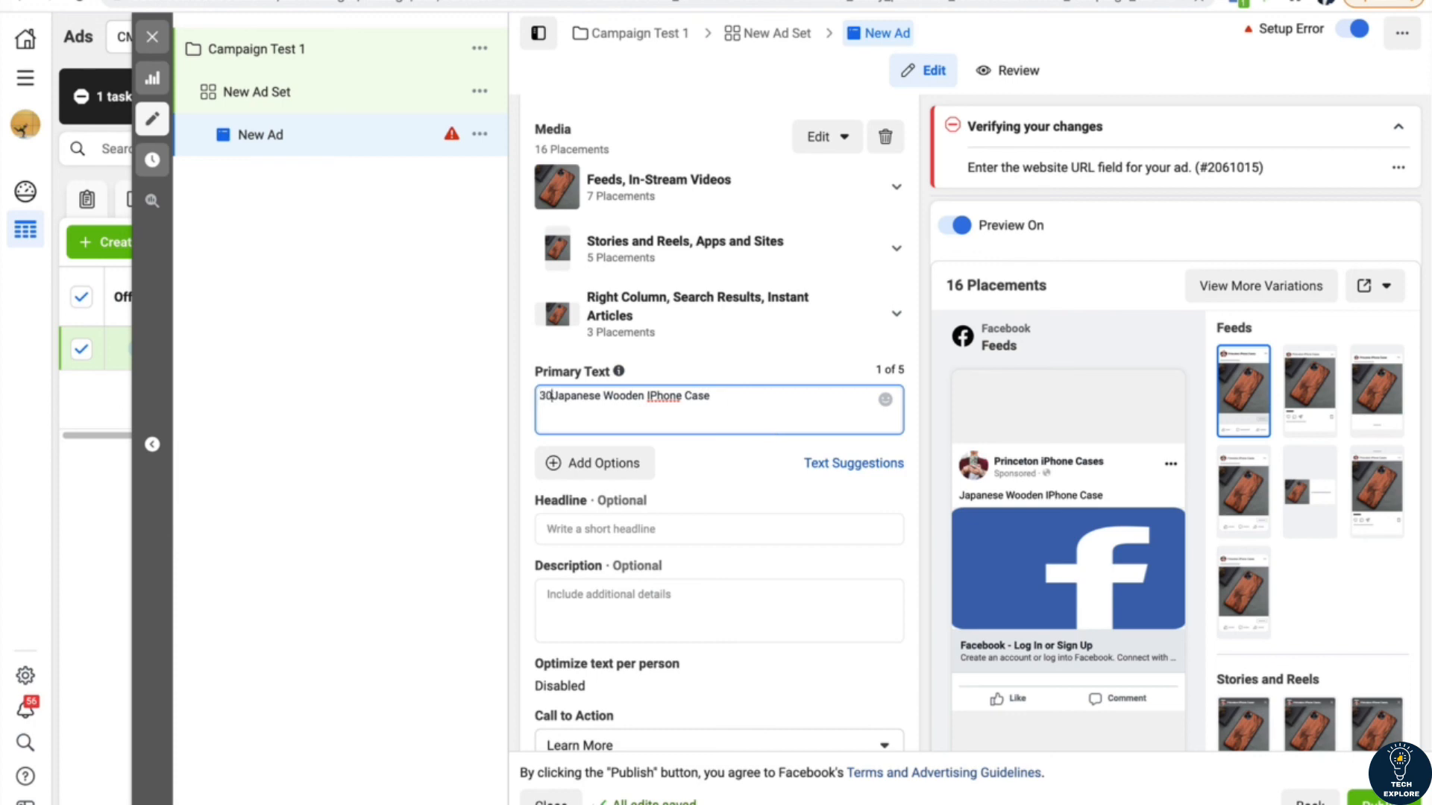
{"action": "type", "text": "% OFF"}
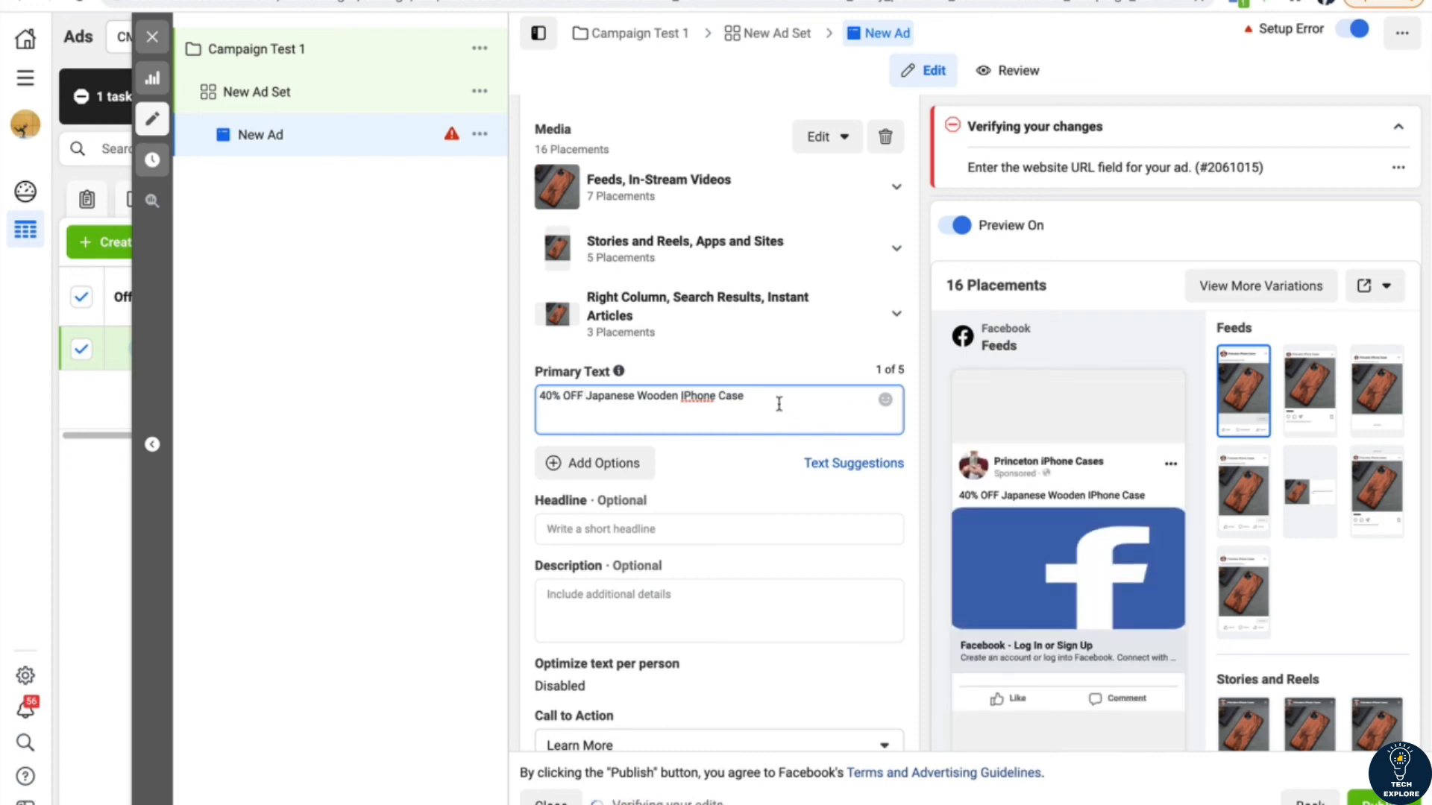
{"action": "type", "text": " ("}
{"action": "type", "text": "24"}
Step: Append "(next 24 hours)" to the end of the ad's primary text
{"action": "key", "text": "BackSpace"}
{"action": "key", "text": "BackSpace"}
{"action": "type", "text": "next 24 hours"}
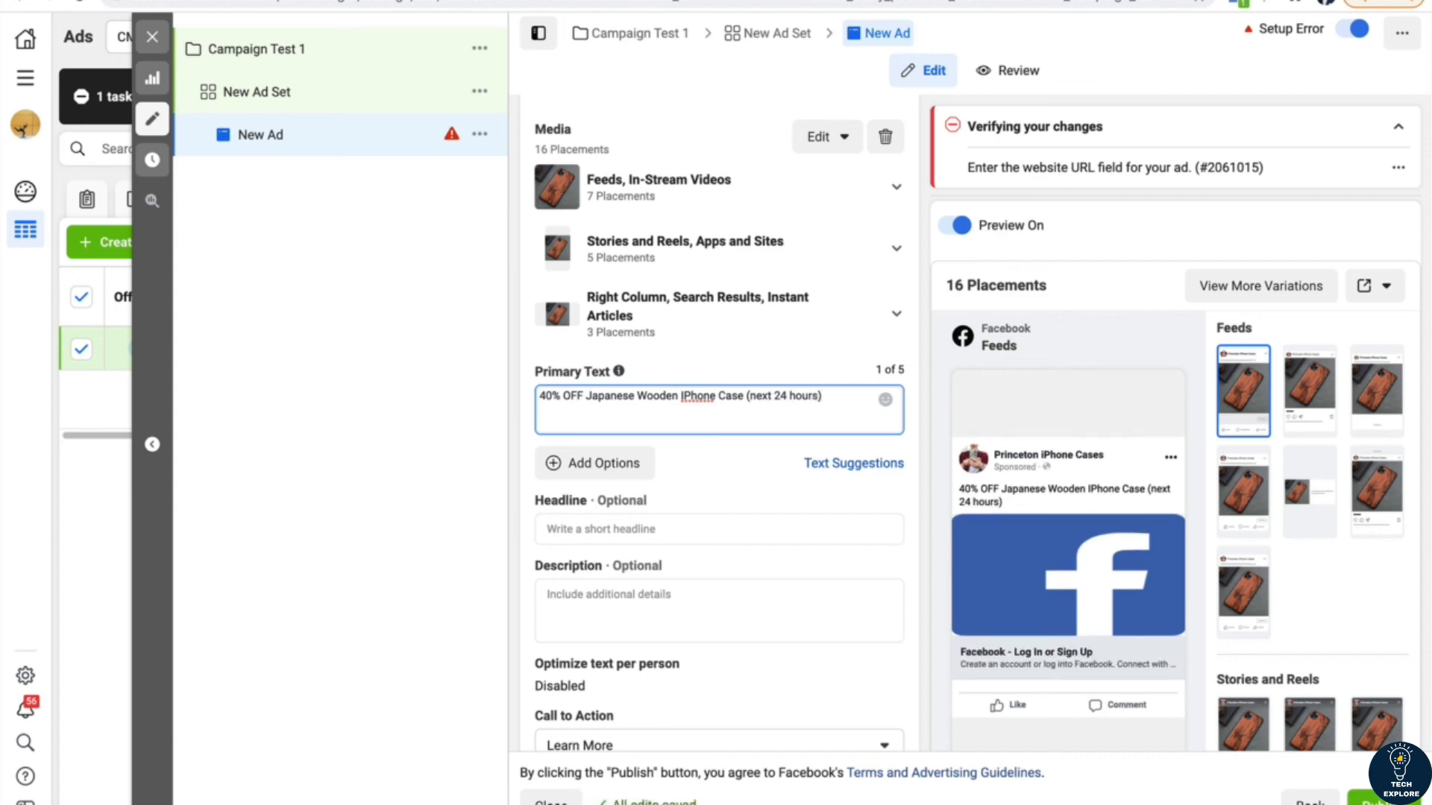
Step: Extend the ad's primary text with "- use promo code "wooden34"" after the time limit
{"action": "type", "text": ") - use prom"}
{"action": "key", "text": "BackSpace"}
{"action": "key", "text": "BackSpace"}
{"action": "key", "text": "BackSpace"}
{"action": "key", "text": "BackSpace"}
{"action": "key", "text": "BackSpace"}
{"action": "key", "text": "BackSpace"}
{"action": "key", "text": "BackSpace"}
{"action": "key", "text": "BackSpace"}
{"action": "type", "text": "use promo code"}
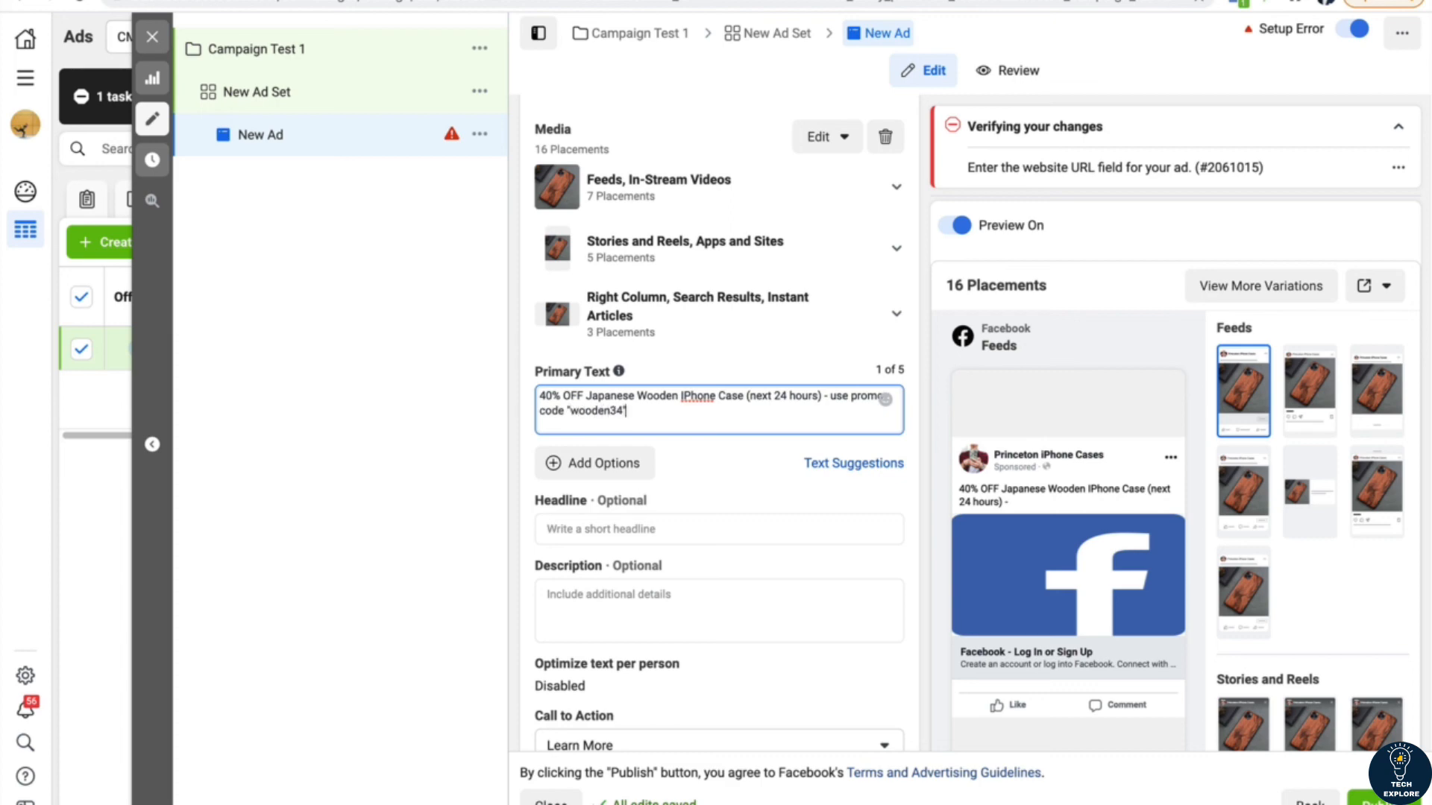
Step: Check how the ad looks in the Instagram feed preview and return to the Facebook feed preview
{"action": "triple_click", "coordinate": [591, 411]}
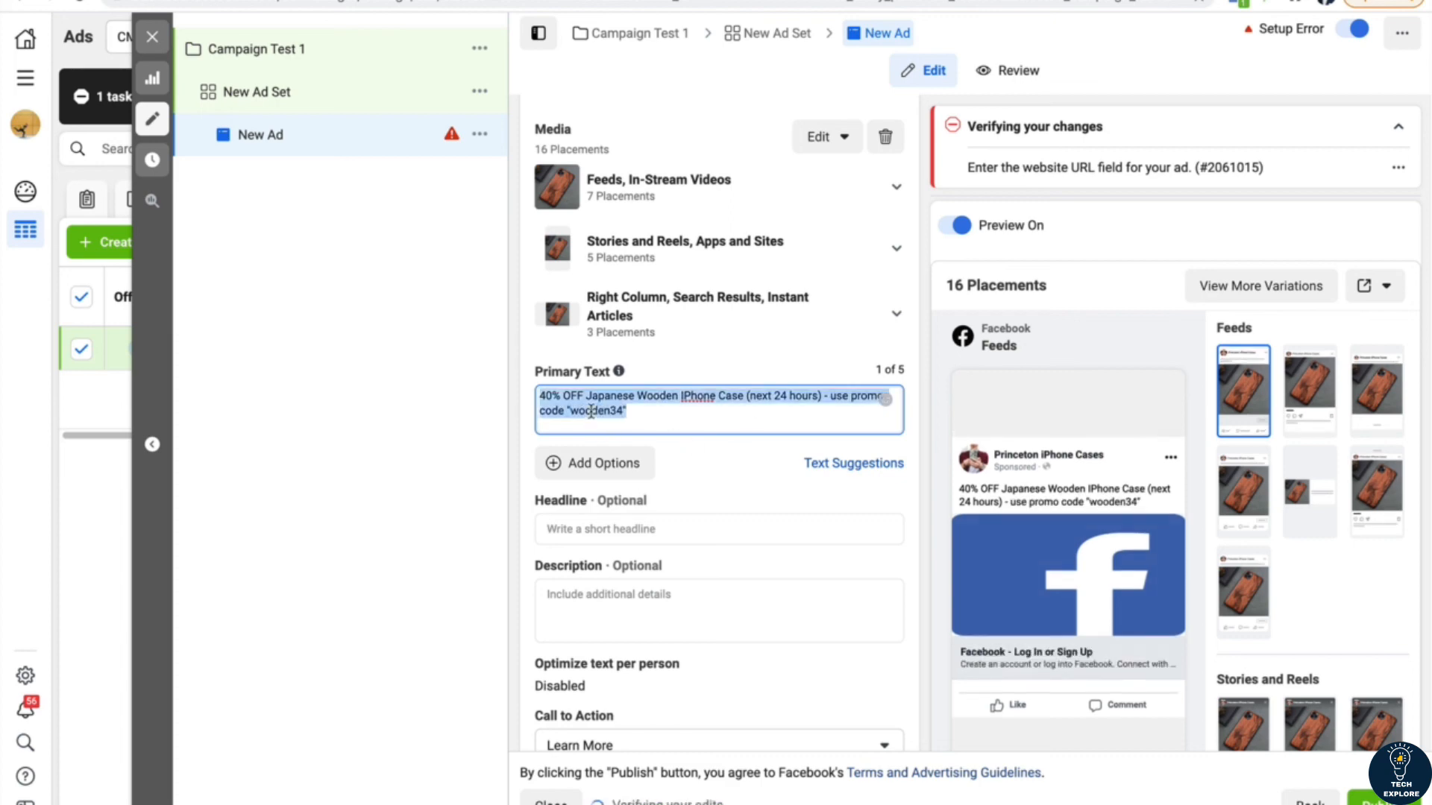
{"action": "double_click", "coordinate": [596, 417]}
{"action": "left_click", "coordinate": [470, 435]}
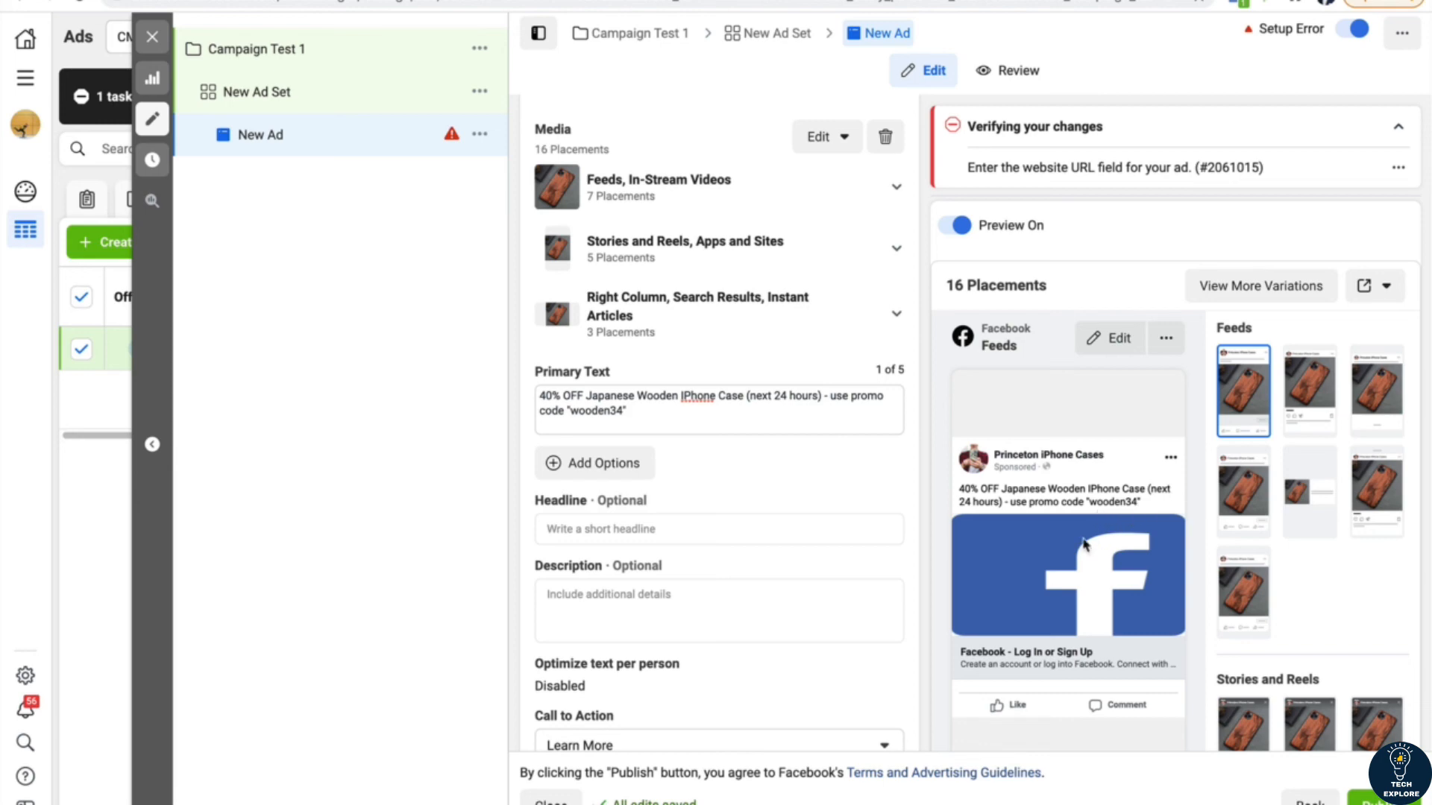
{"action": "left_click", "coordinate": [1310, 384]}
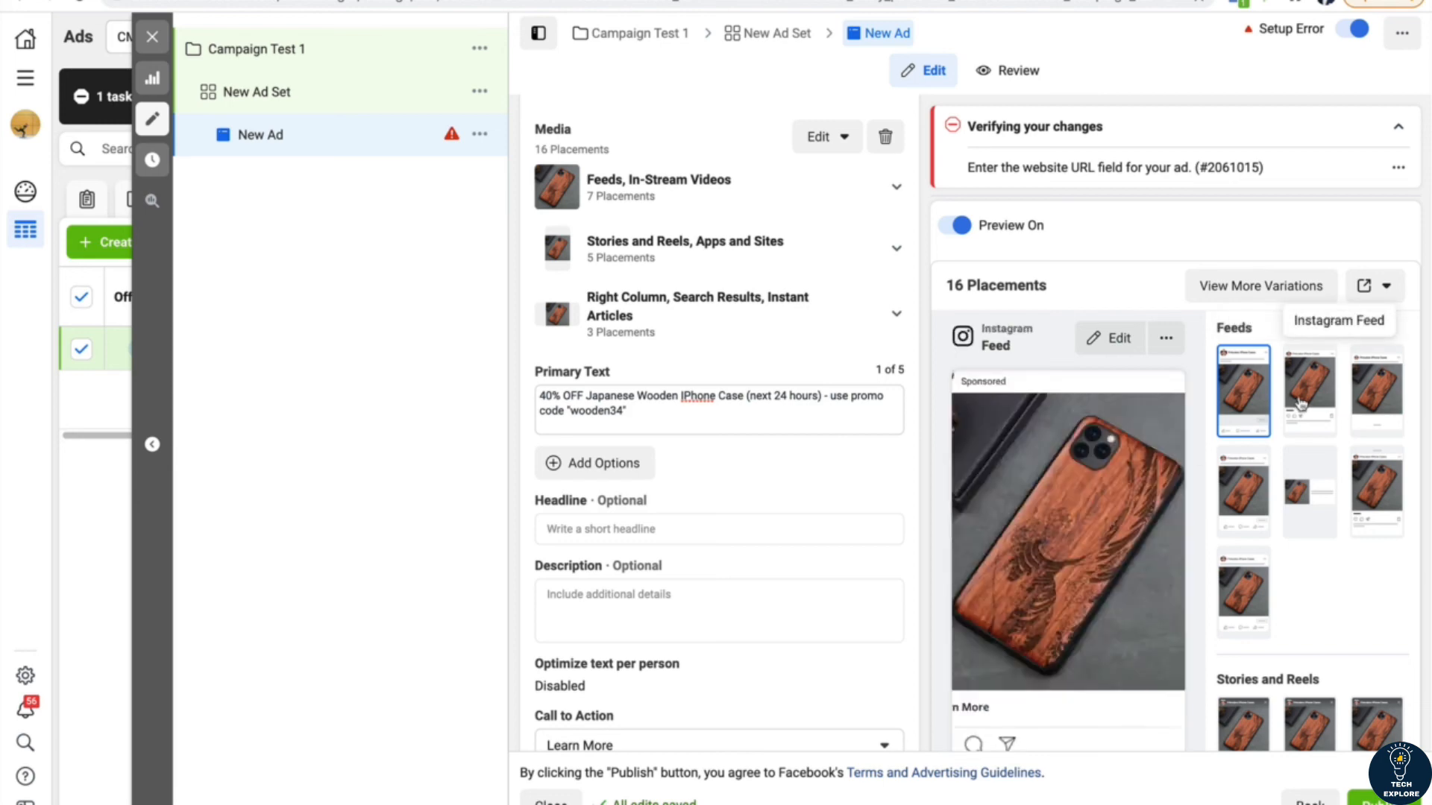
{"action": "left_click", "coordinate": [1252, 412]}
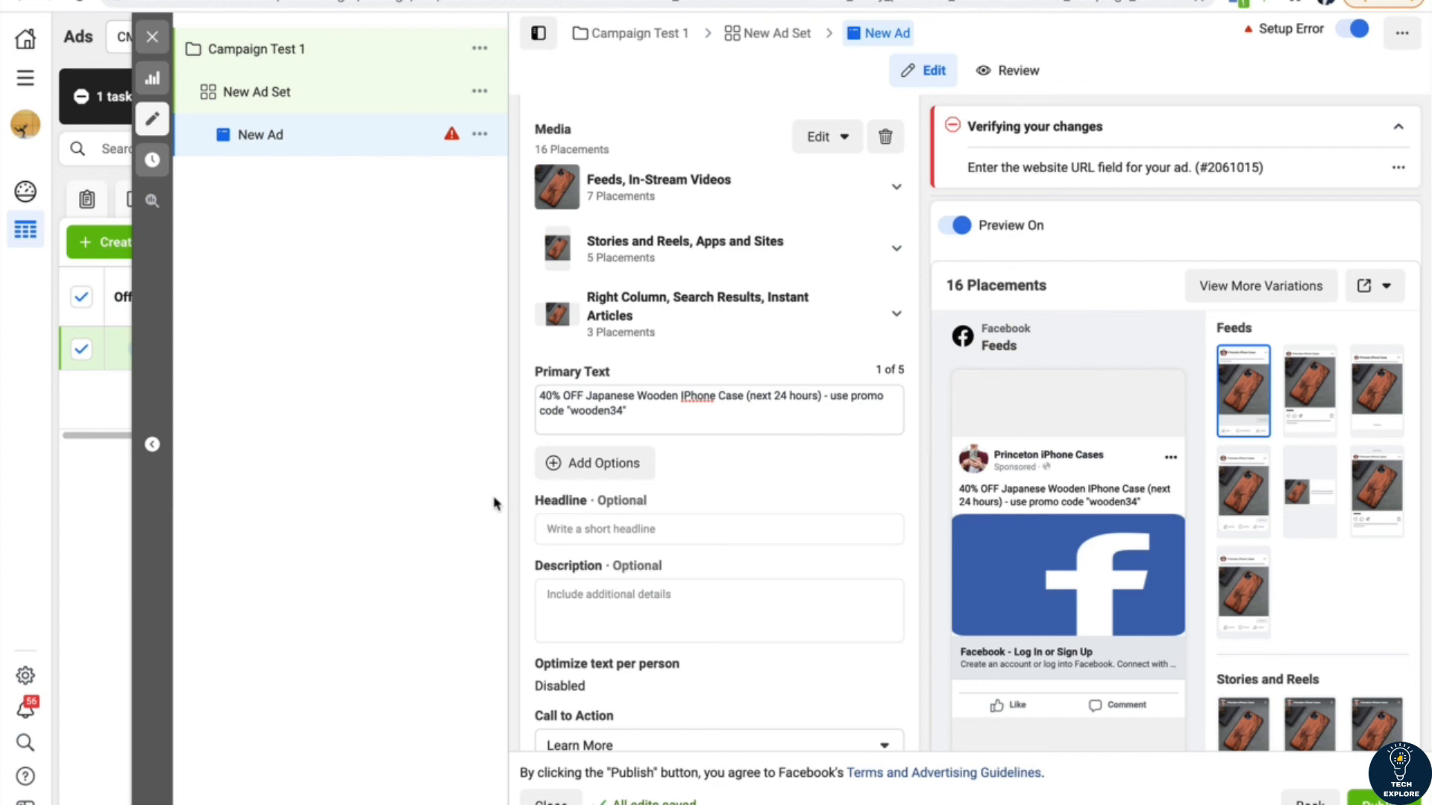
Step: Enter "Japanese Wooden Iphone Case" as the ad's headline
{"action": "left_click", "coordinate": [598, 527]}
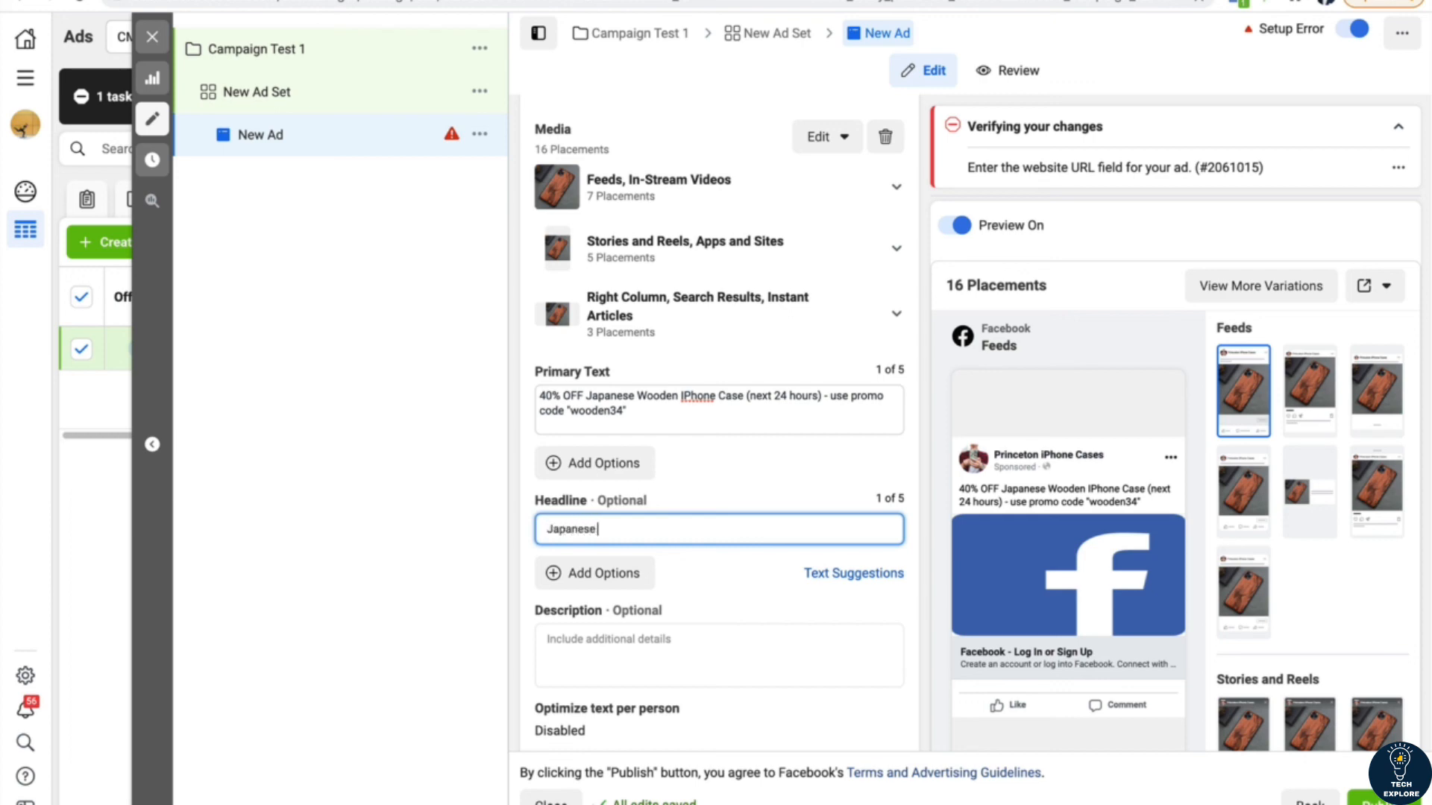
{"action": "type", "text": "ne Case"}
{"action": "left_click", "coordinate": [458, 569]}
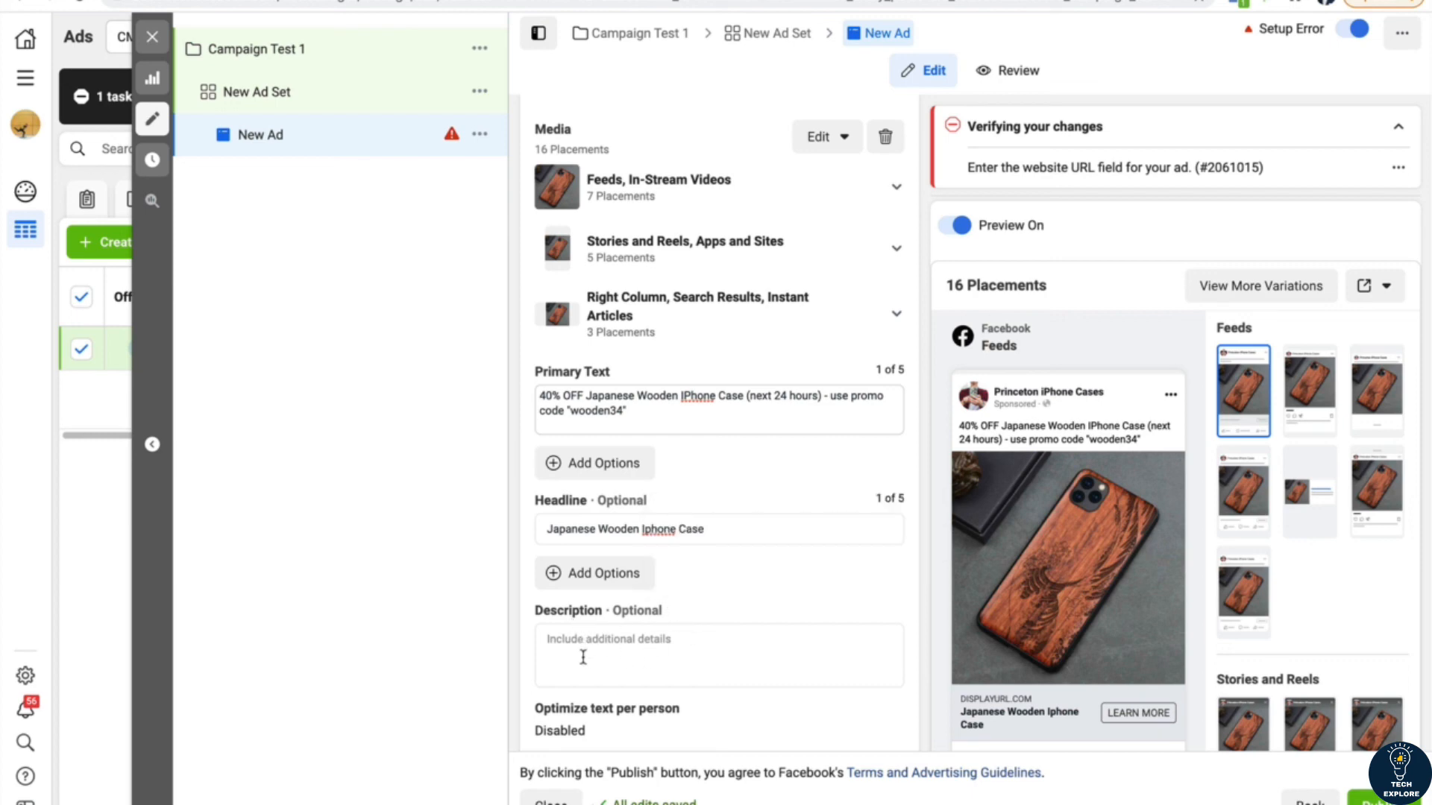
Step: Set the ad's call to action to Shop Now
{"action": "scroll", "coordinate": [578, 641], "scroll_direction": "down", "scroll_amount": 1}
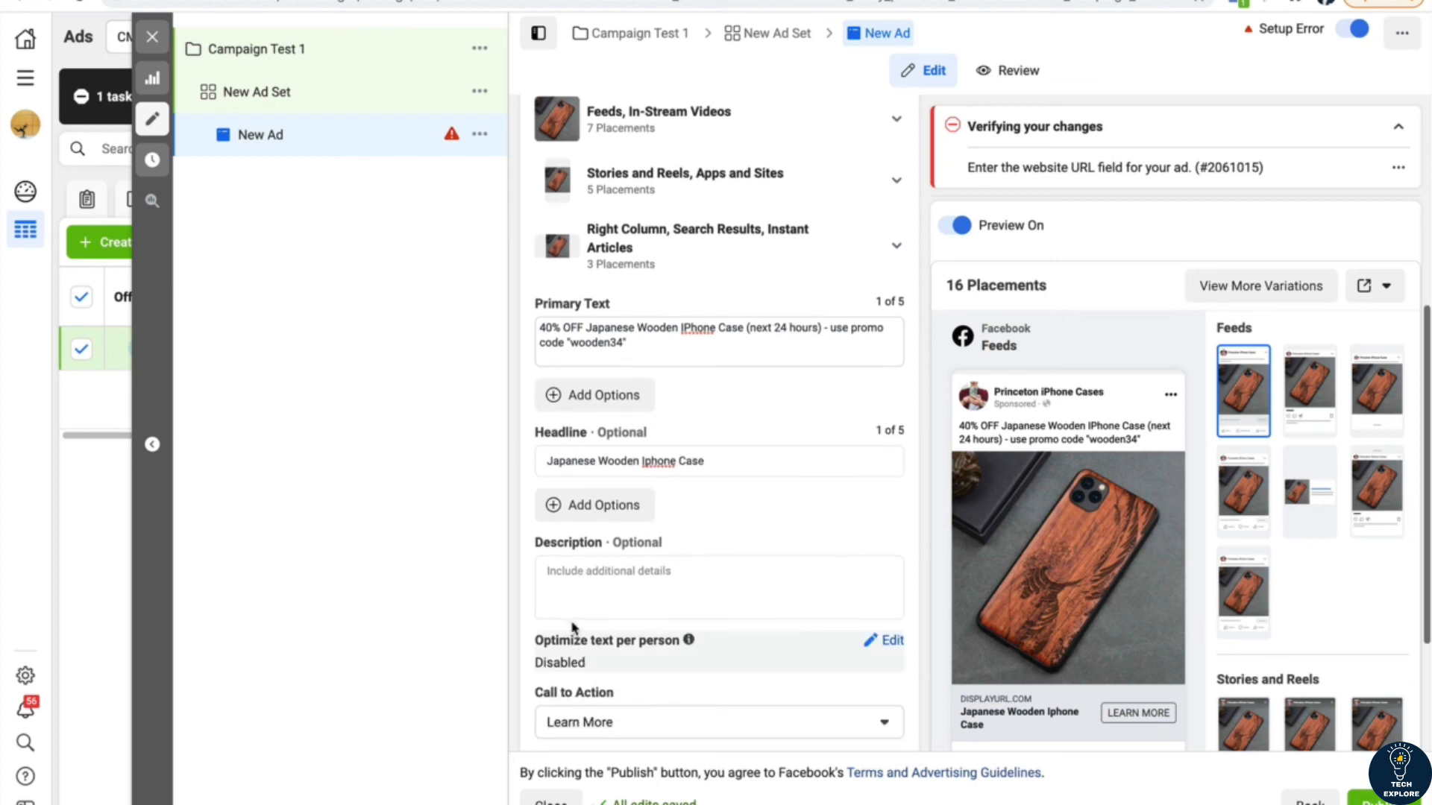
{"action": "scroll", "coordinate": [522, 602], "scroll_direction": "down", "scroll_amount": 1}
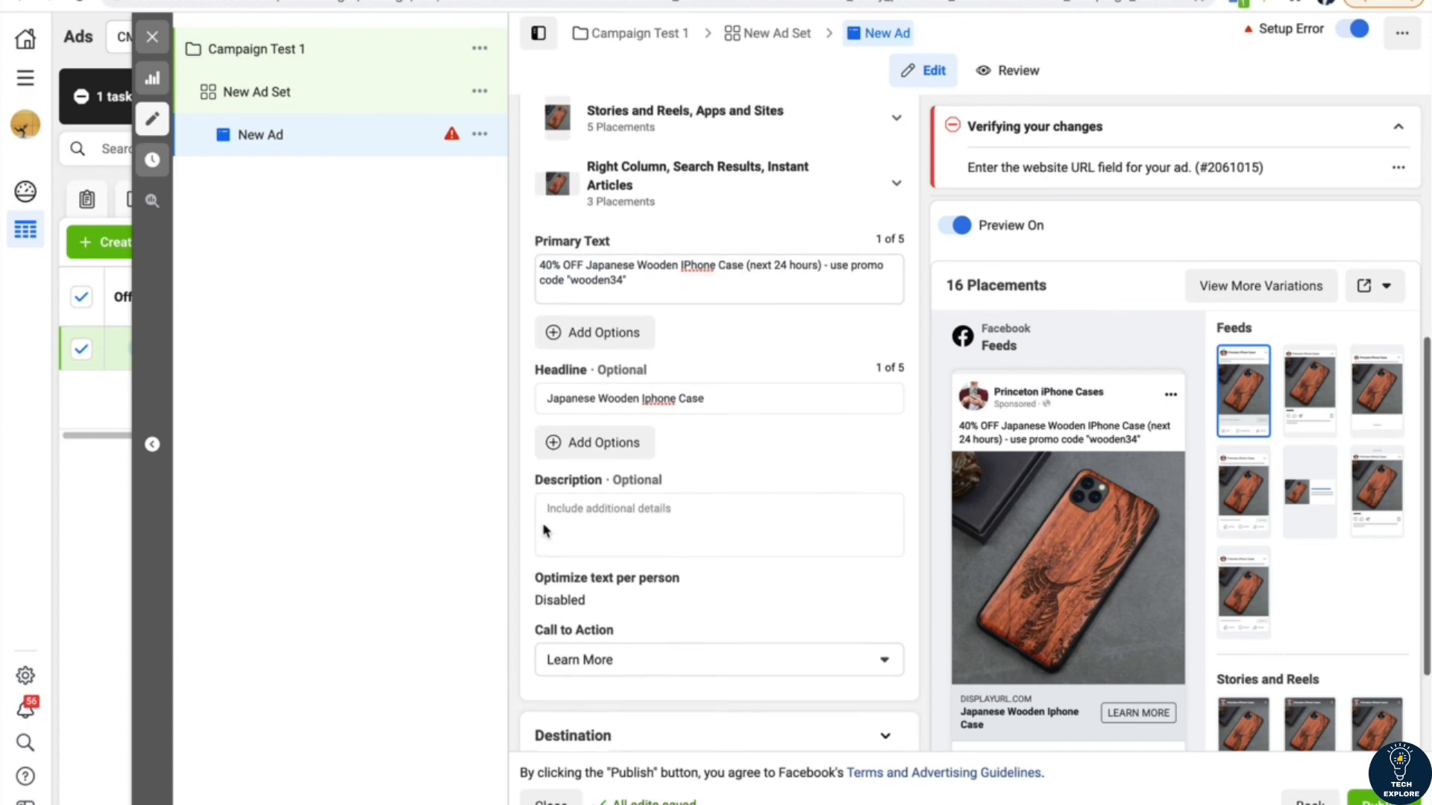
{"action": "scroll", "coordinate": [544, 530], "scroll_direction": "down", "scroll_amount": 1}
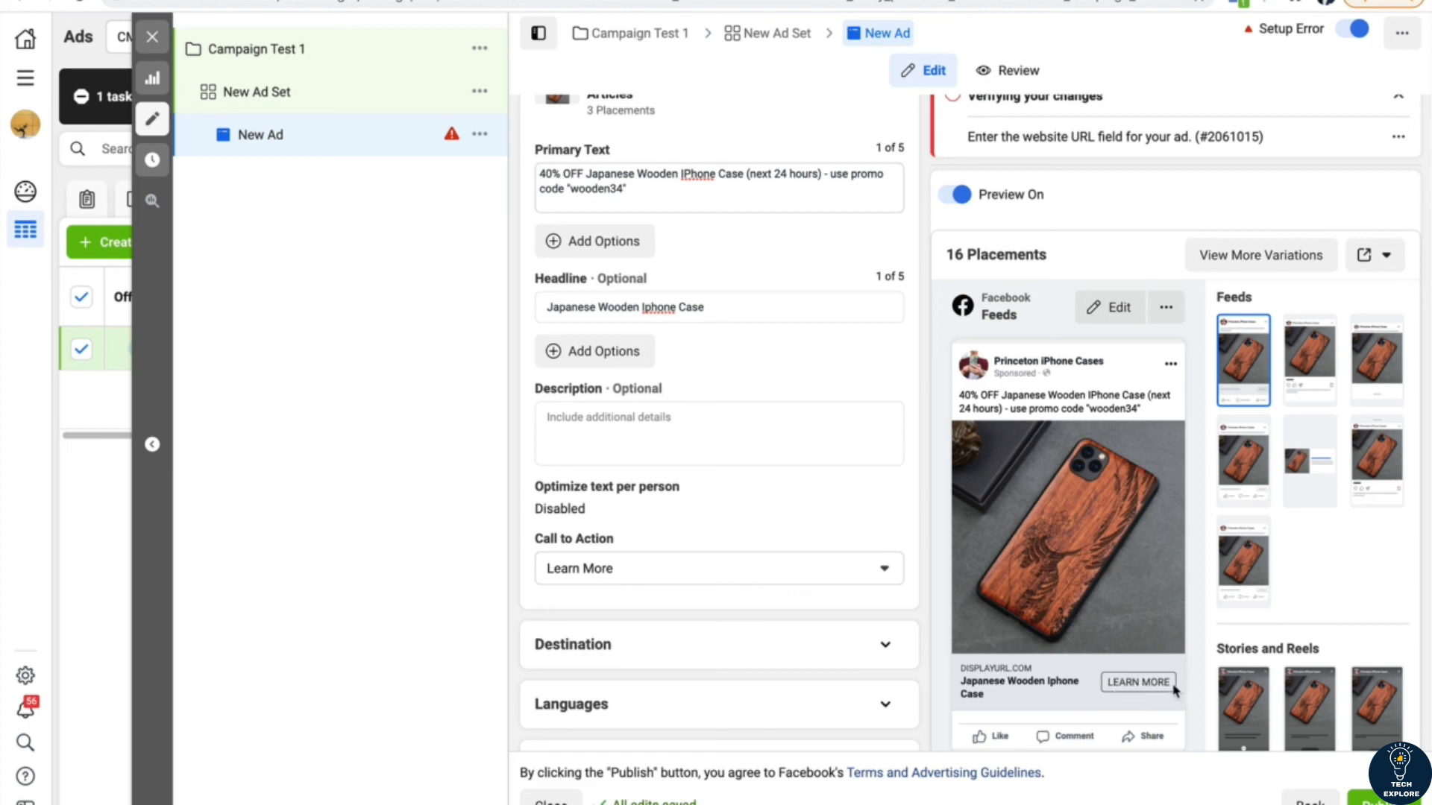
{"action": "left_click", "coordinate": [788, 578]}
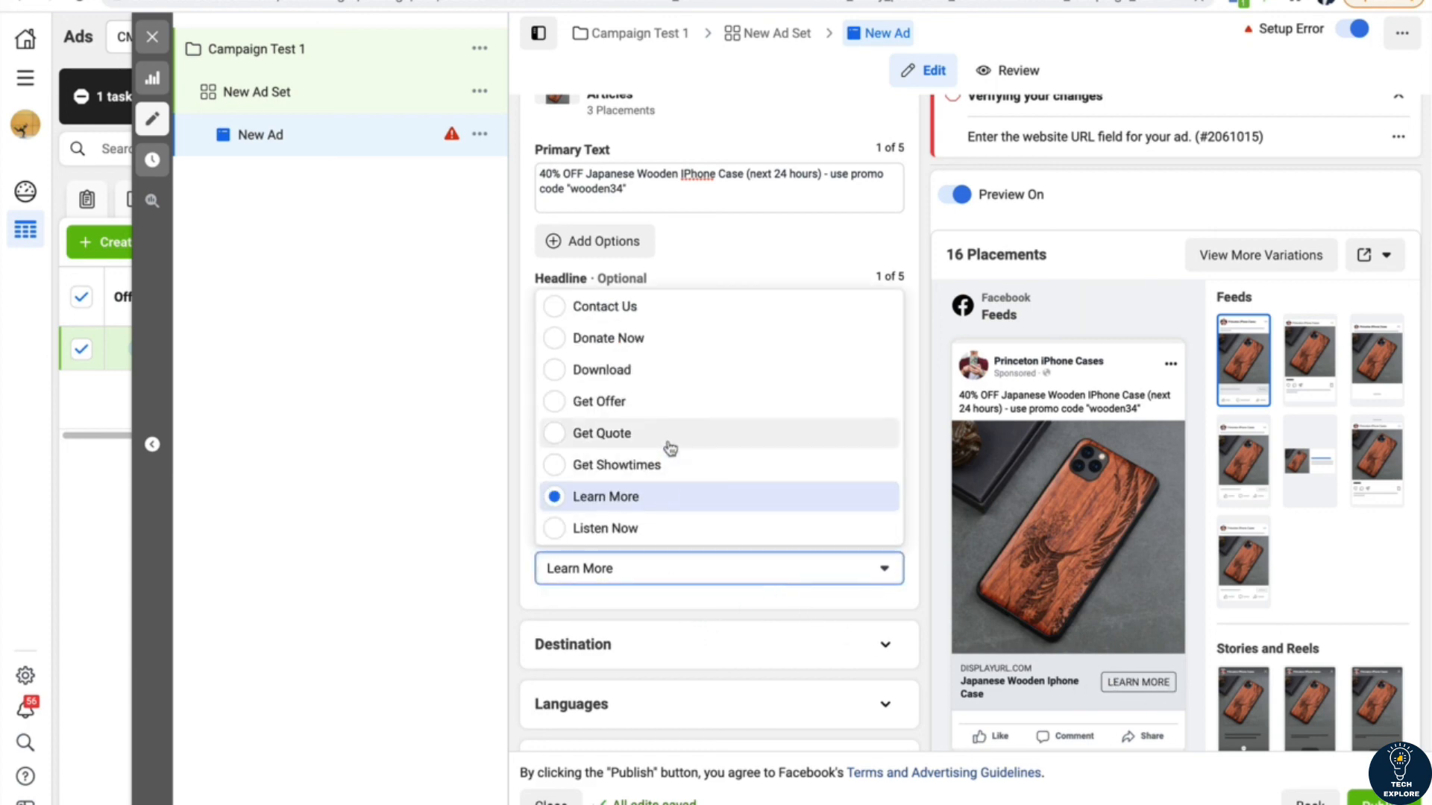
{"action": "scroll", "coordinate": [652, 406], "scroll_direction": "up", "scroll_amount": 3}
{"action": "scroll", "coordinate": [652, 408], "scroll_direction": "up", "scroll_amount": 3}
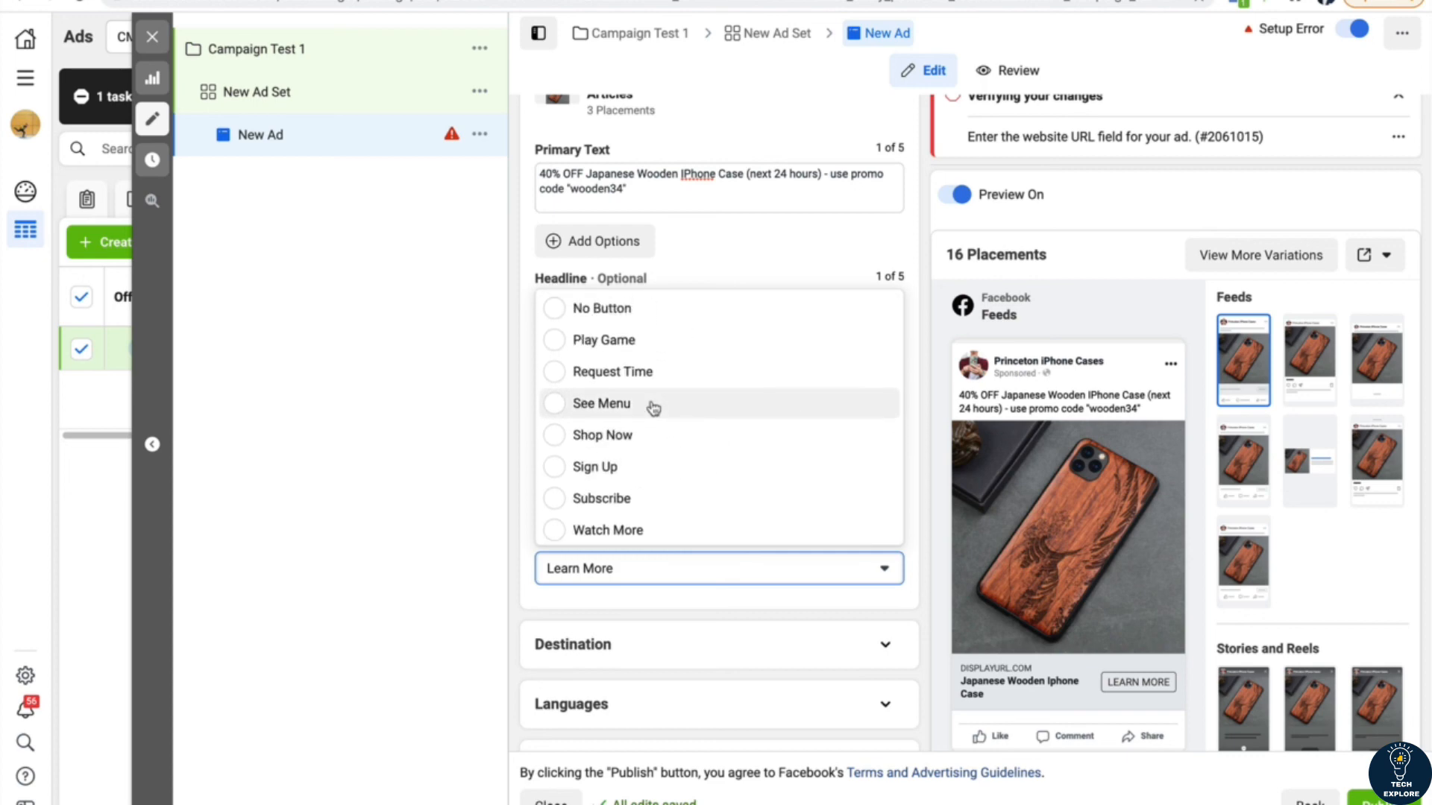
{"action": "scroll", "coordinate": [647, 380], "scroll_direction": "down", "scroll_amount": 1}
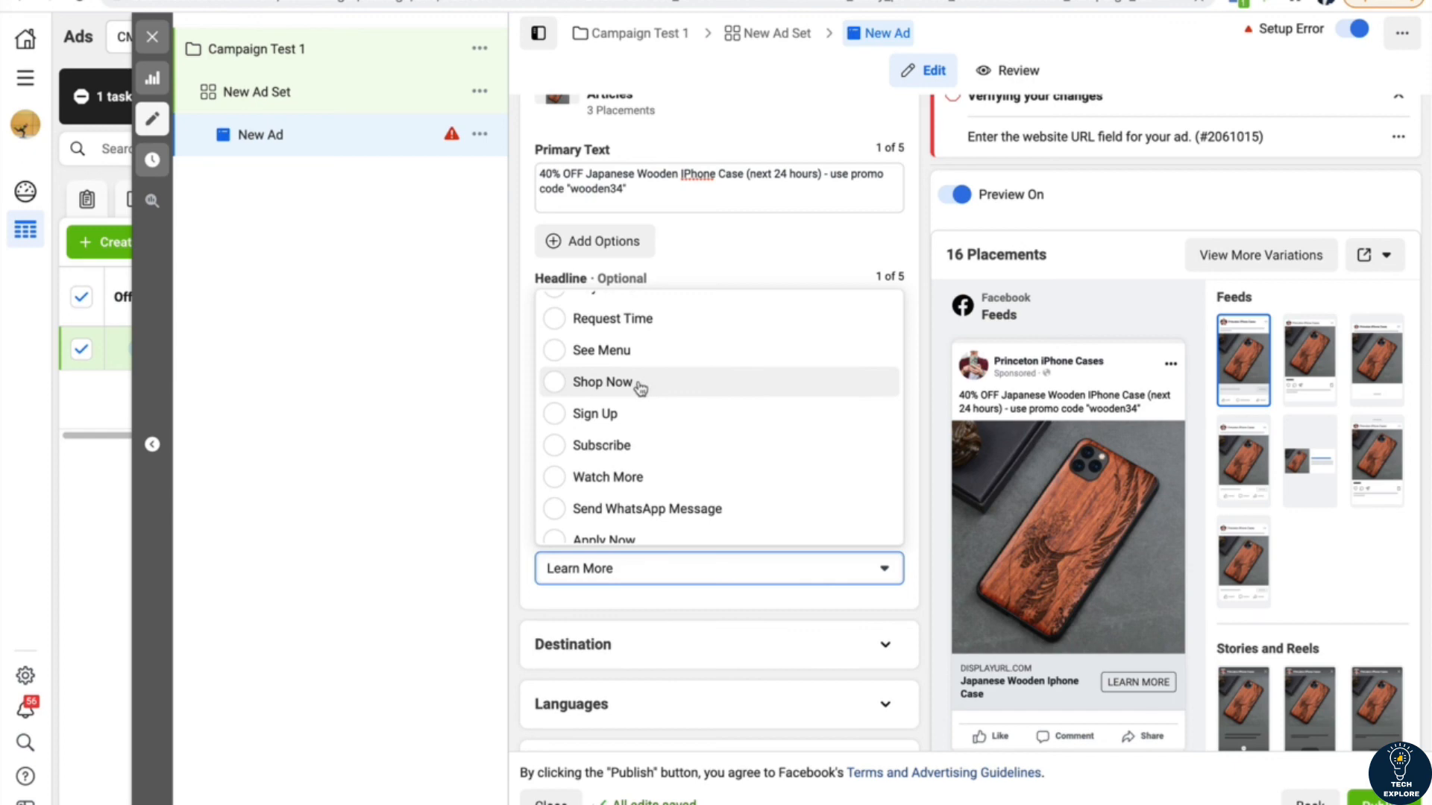
{"action": "left_click", "coordinate": [640, 385]}
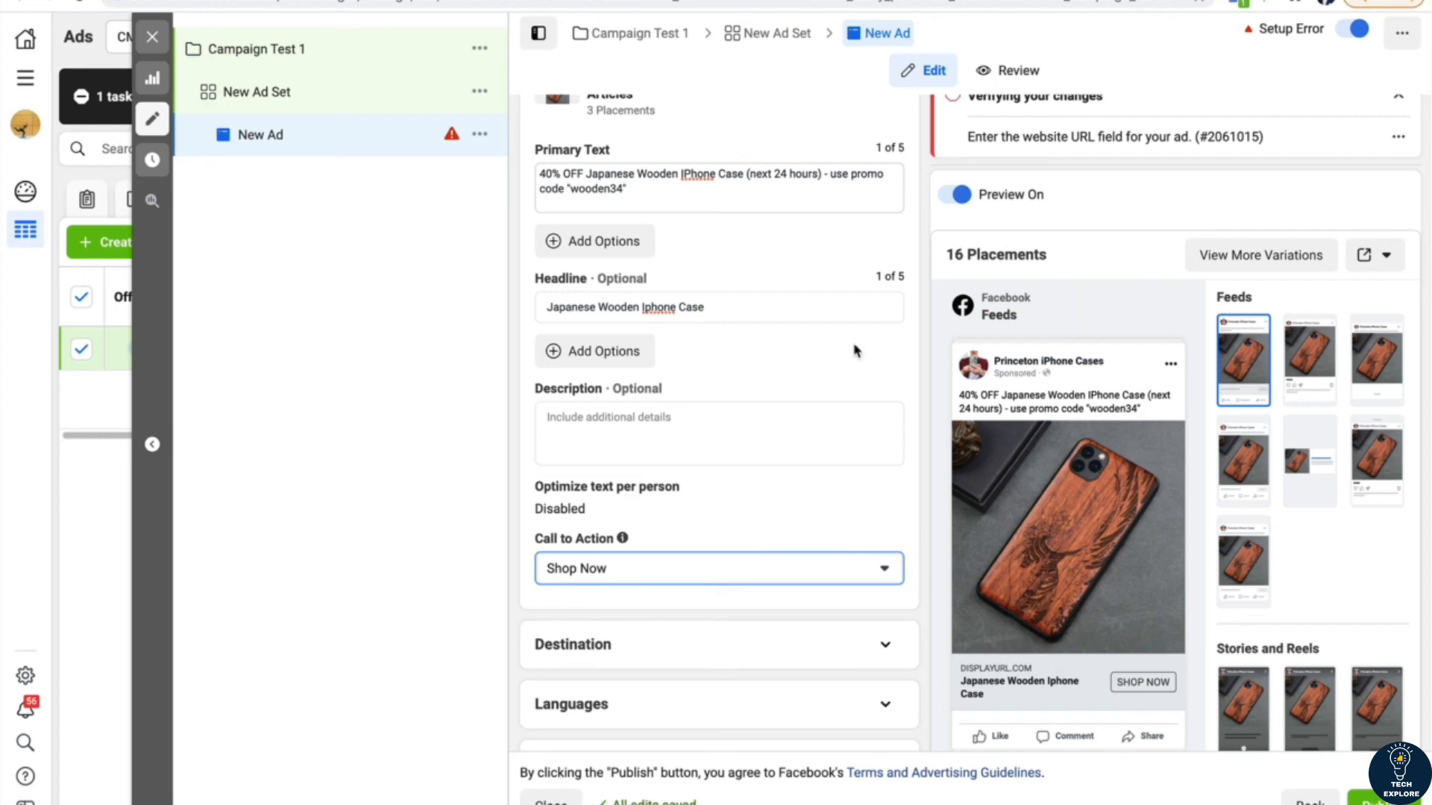
Step: Copy the Wave Wooden Case product page address from the Shopify storefront and set it as the ad's website destination URL
{"action": "scroll", "coordinate": [853, 374], "scroll_direction": "up", "scroll_amount": 5}
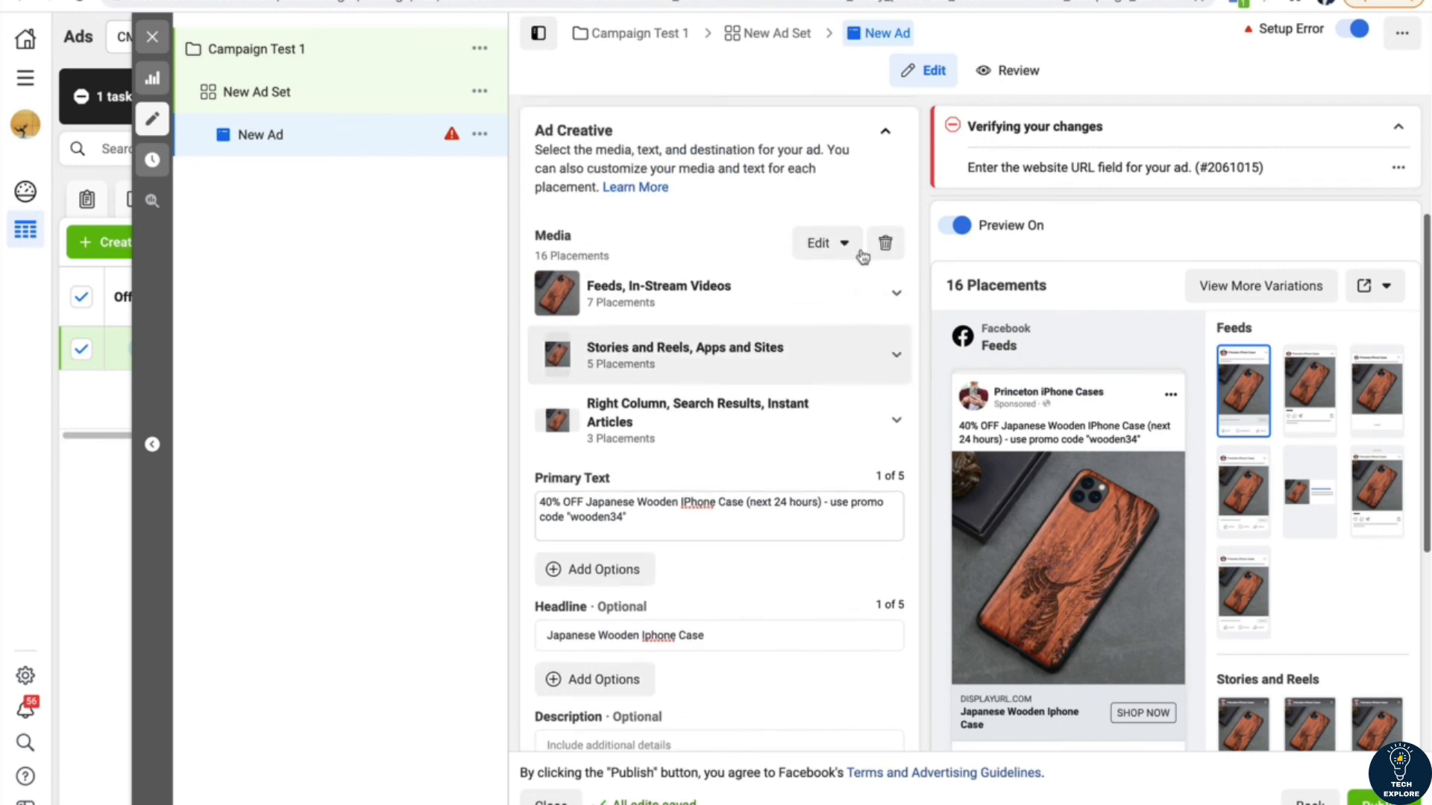
{"action": "left_click", "coordinate": [885, 131]}
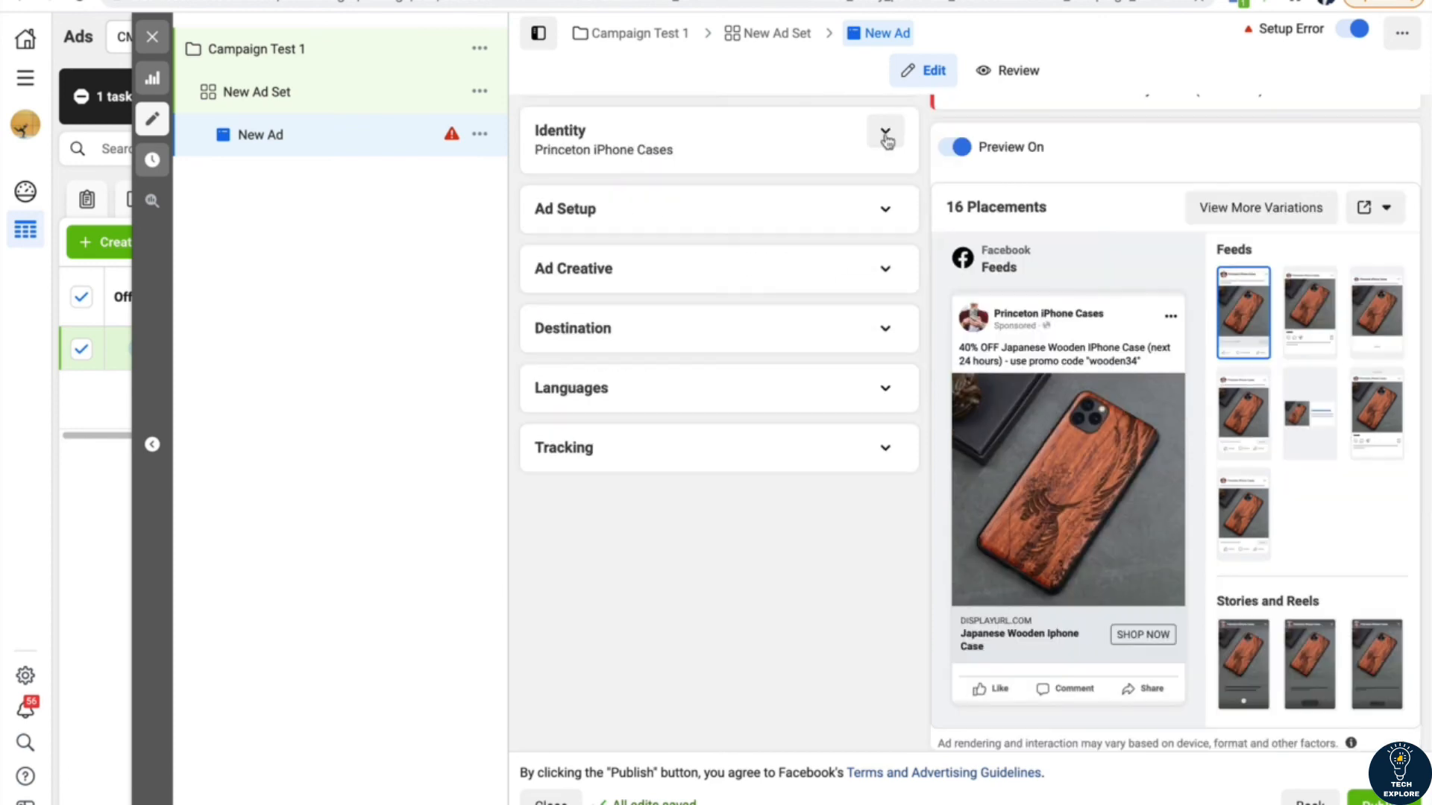
{"action": "left_click", "coordinate": [885, 329]}
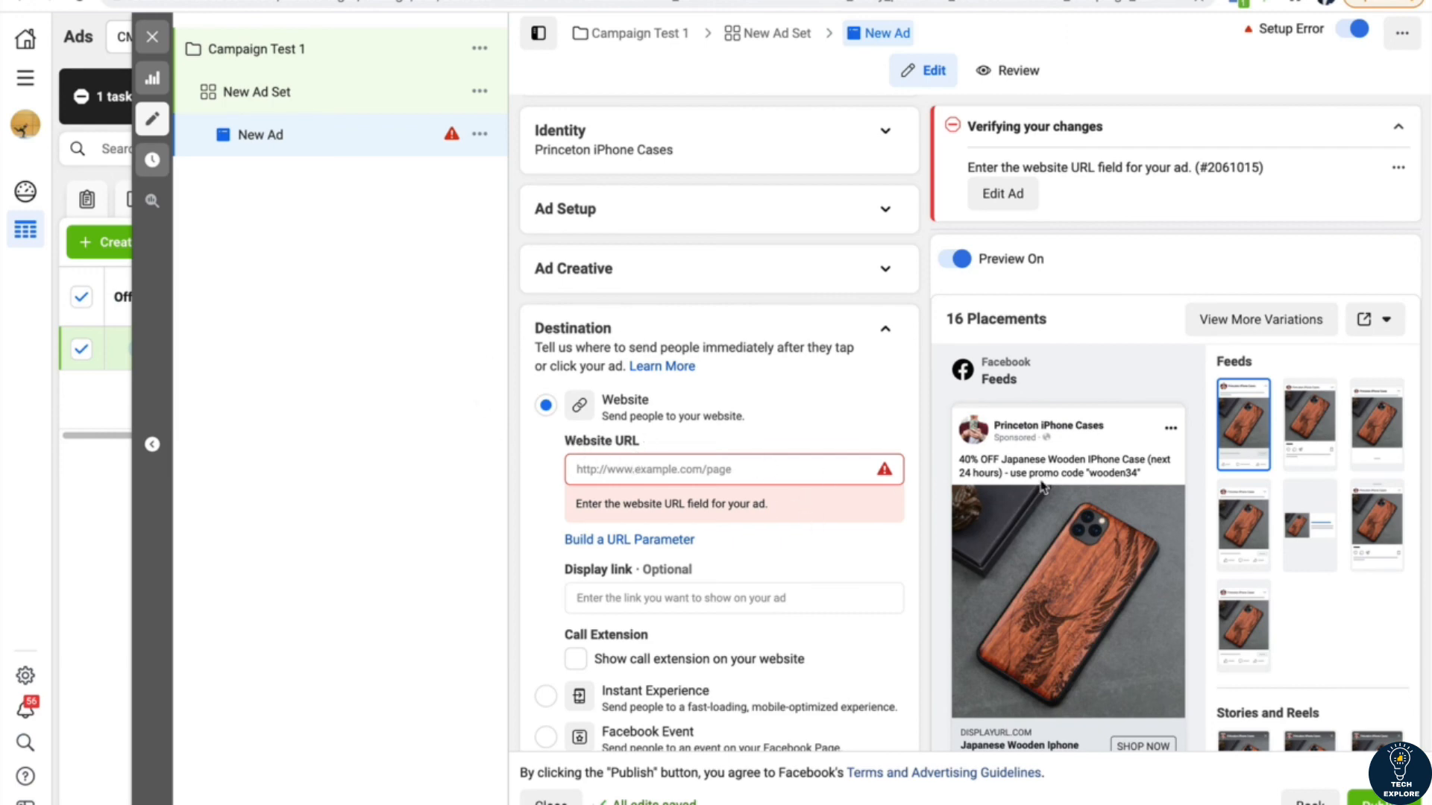
{"action": "scroll", "coordinate": [1089, 485], "scroll_direction": "down", "scroll_amount": 2}
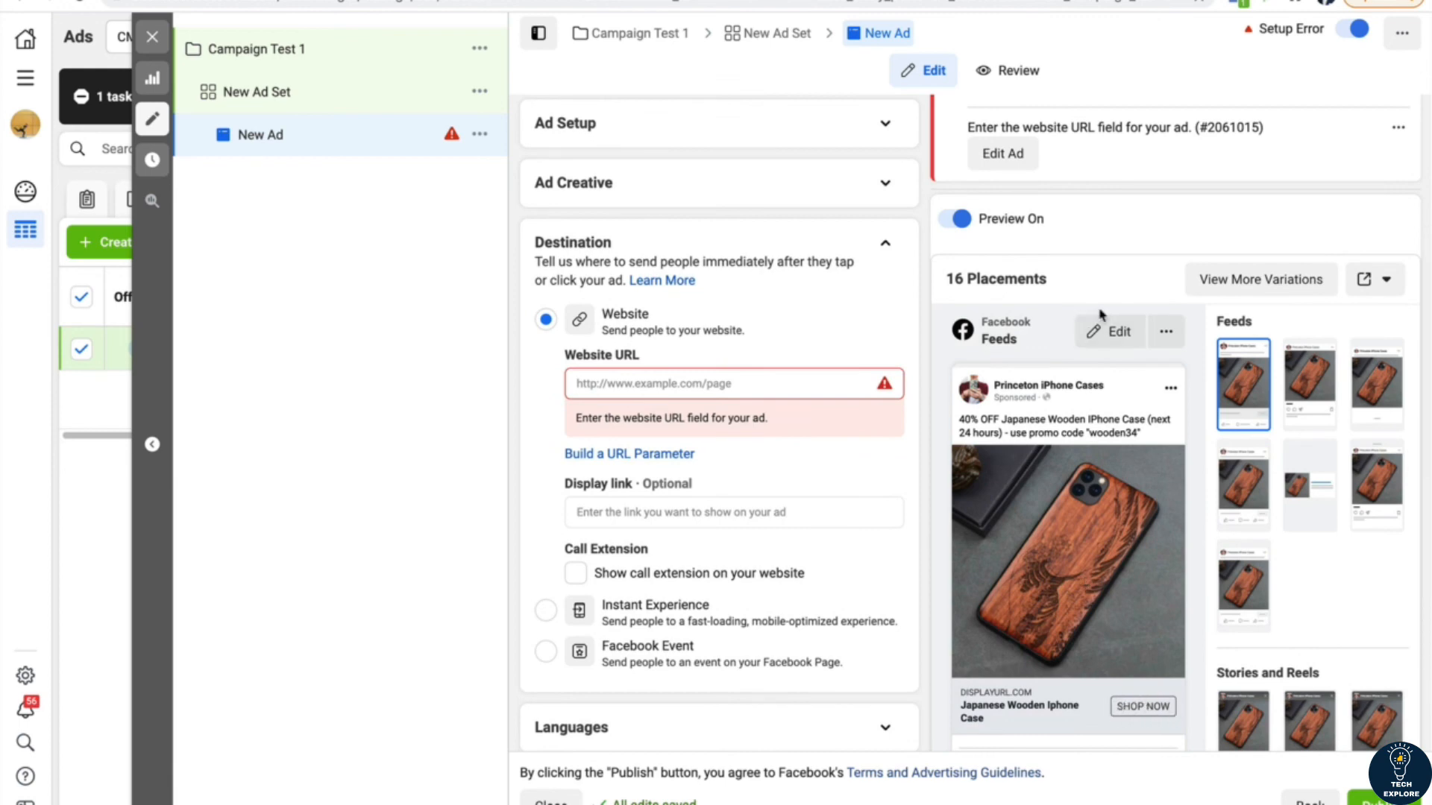
{"action": "mouse_move", "coordinate": [646, 349]}
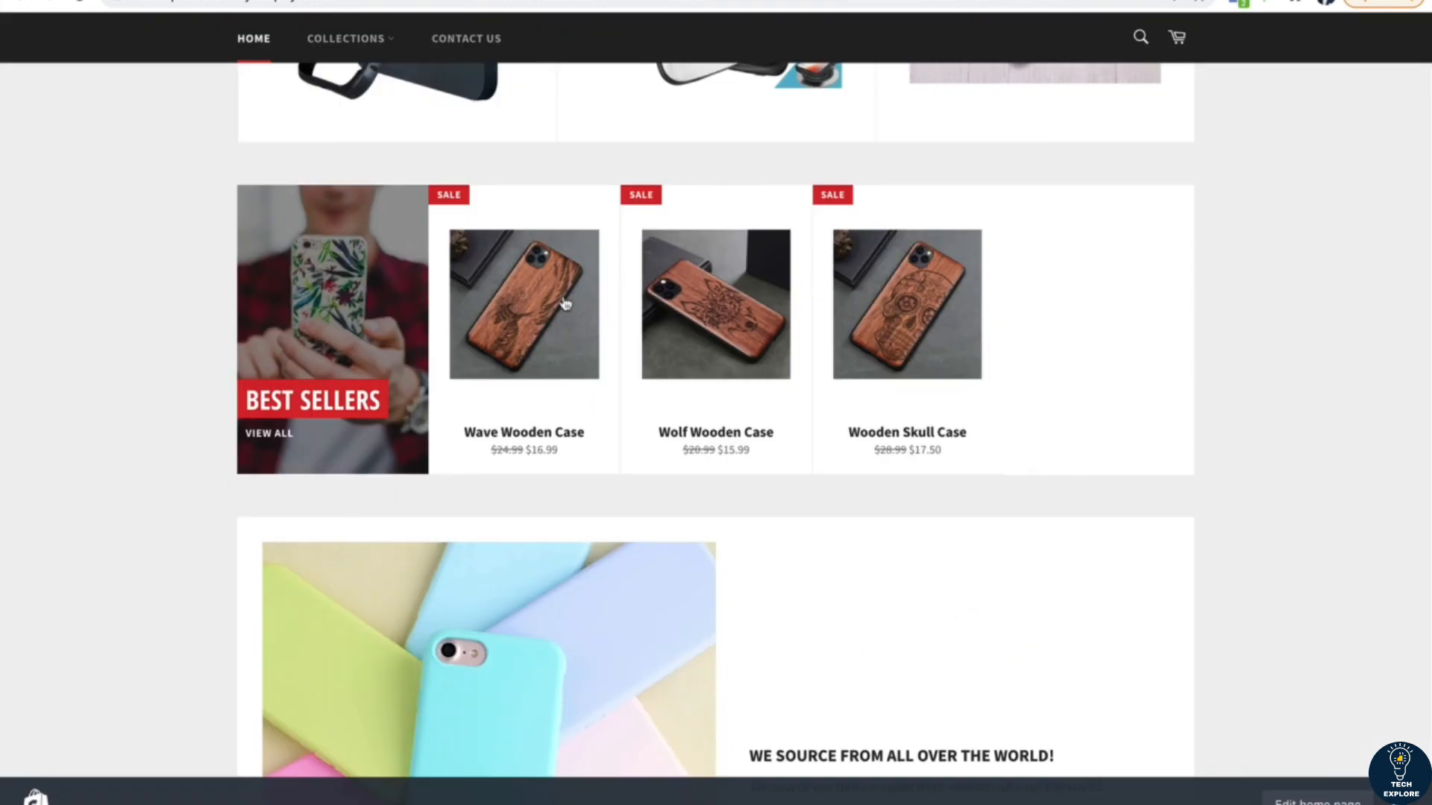
{"action": "mouse_move", "coordinate": [591, 425]}
{"action": "scroll", "coordinate": [589, 429], "scroll_direction": "up", "scroll_amount": 1}
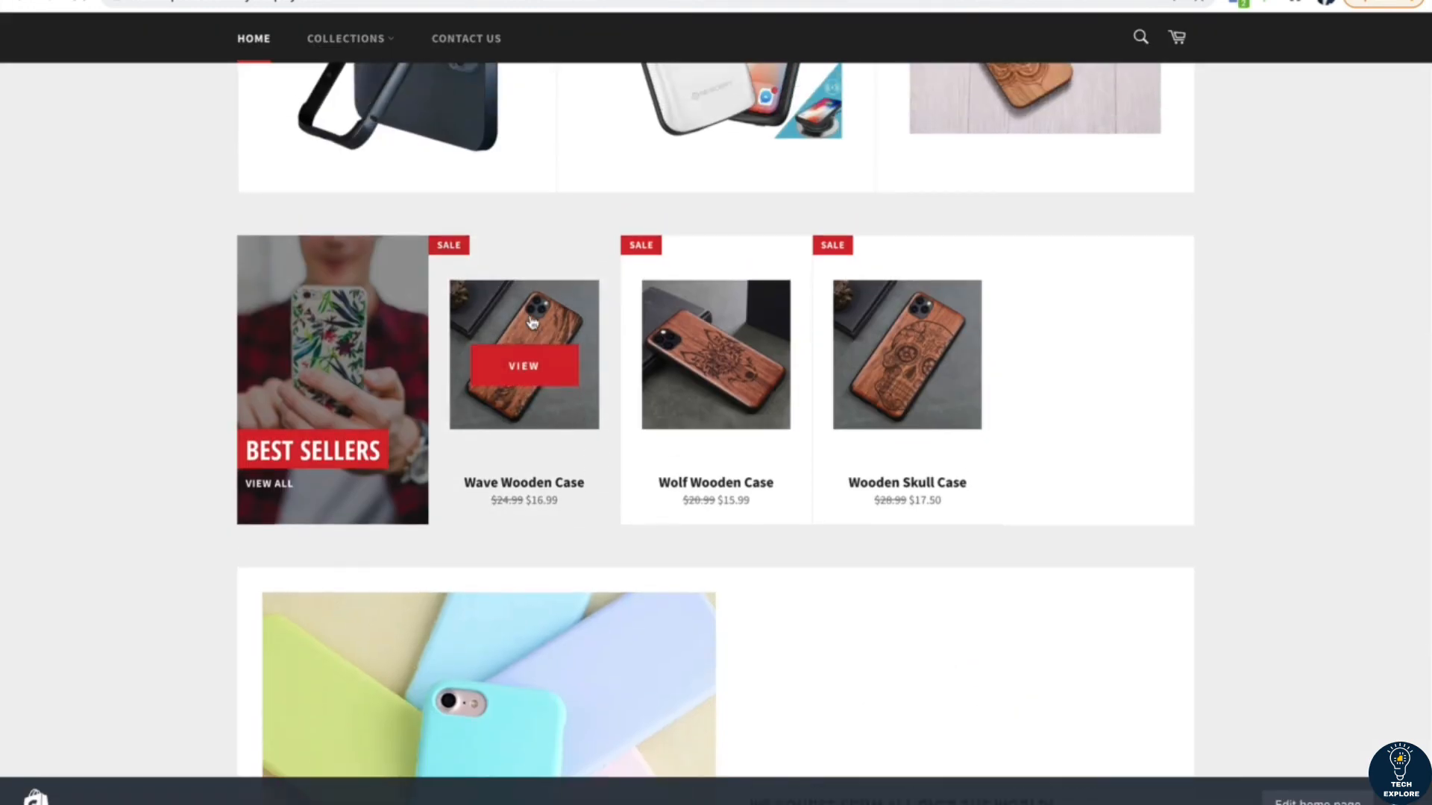
{"action": "left_click", "coordinate": [612, 481]}
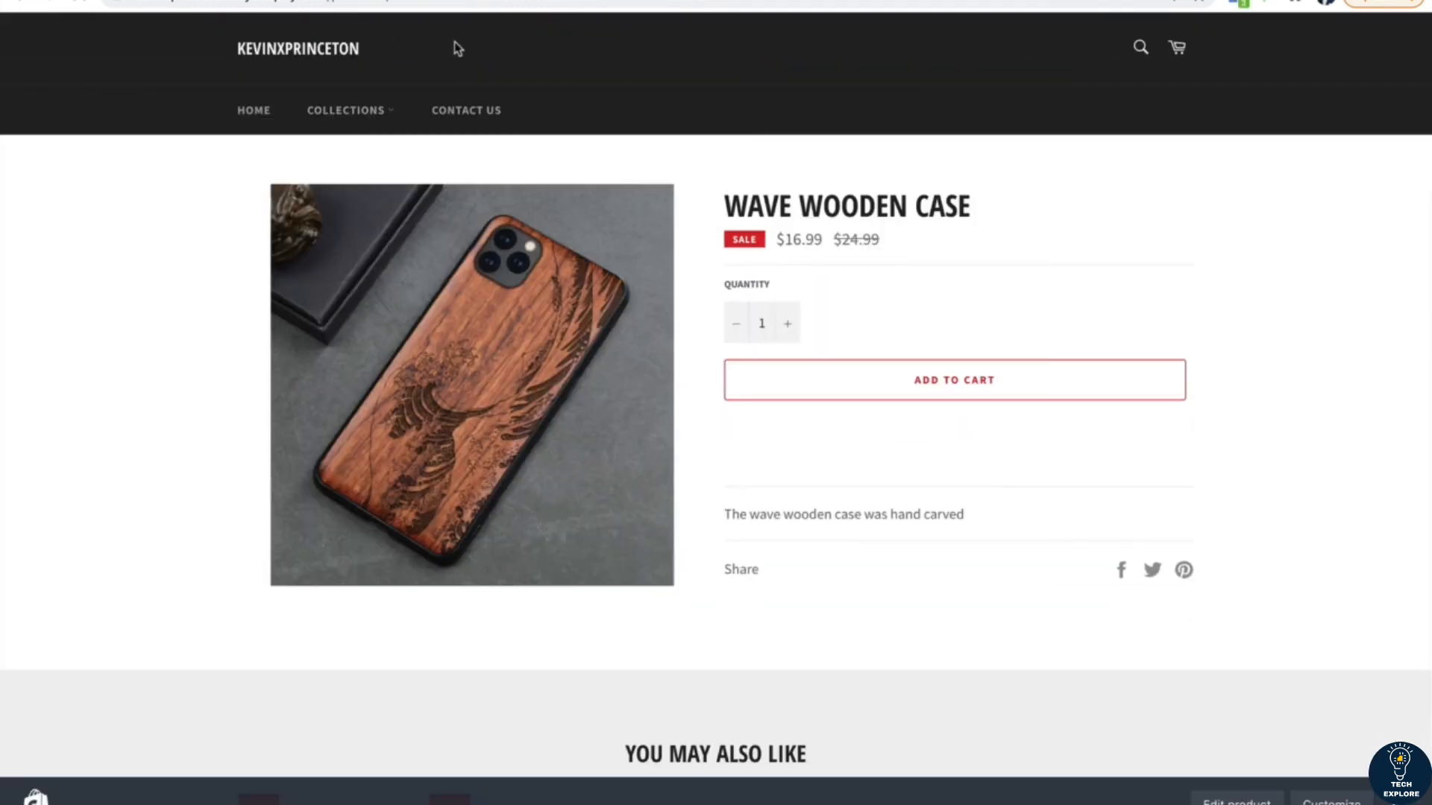
{"action": "left_click", "coordinate": [427, 2]}
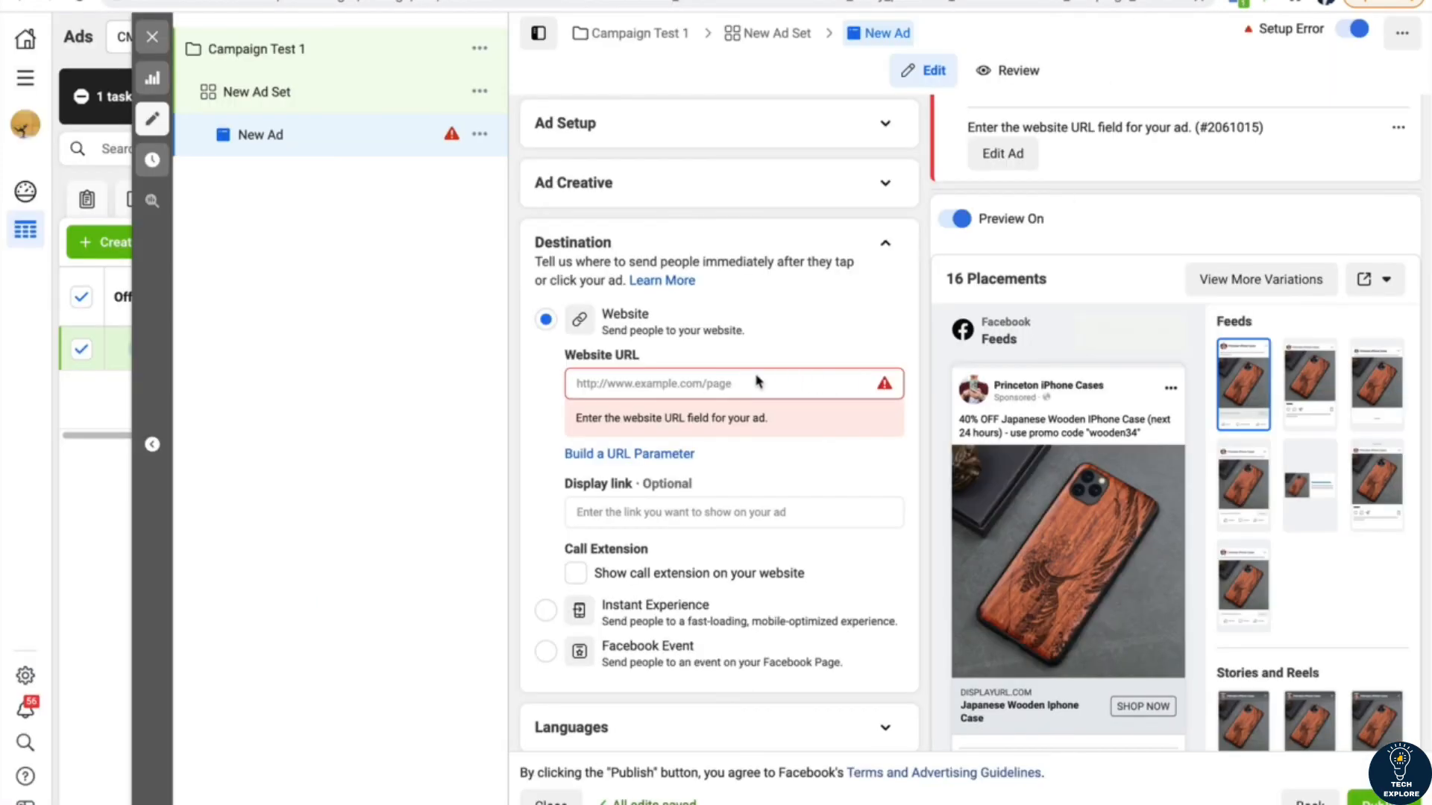
{"action": "type", "text": "https://kevinxprinceton.myshopify.com/products/wave-wooden-case"}
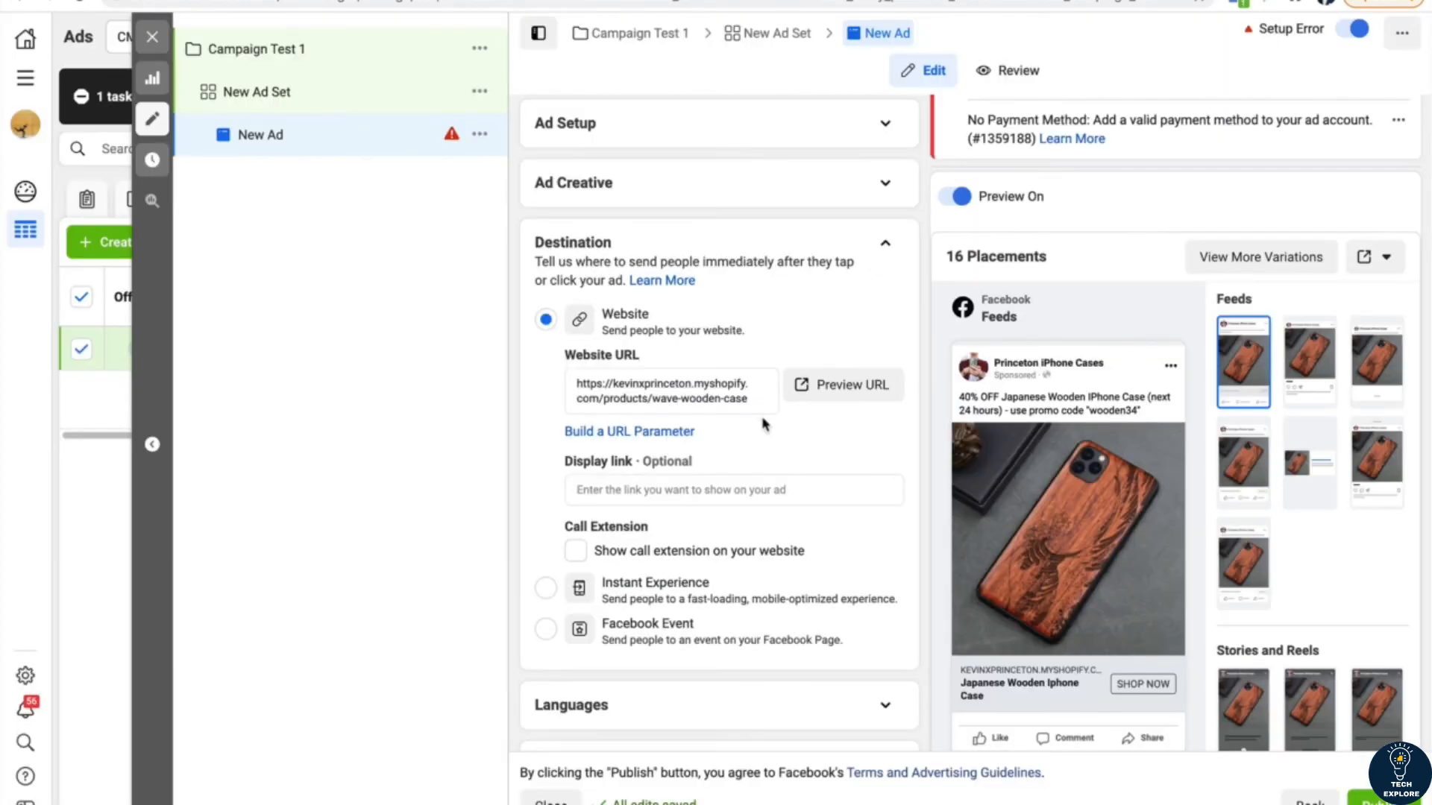
Step: Review the ad's Languages options and the website event, app event and URL parameter settings under Tracking
{"action": "left_click", "coordinate": [883, 248]}
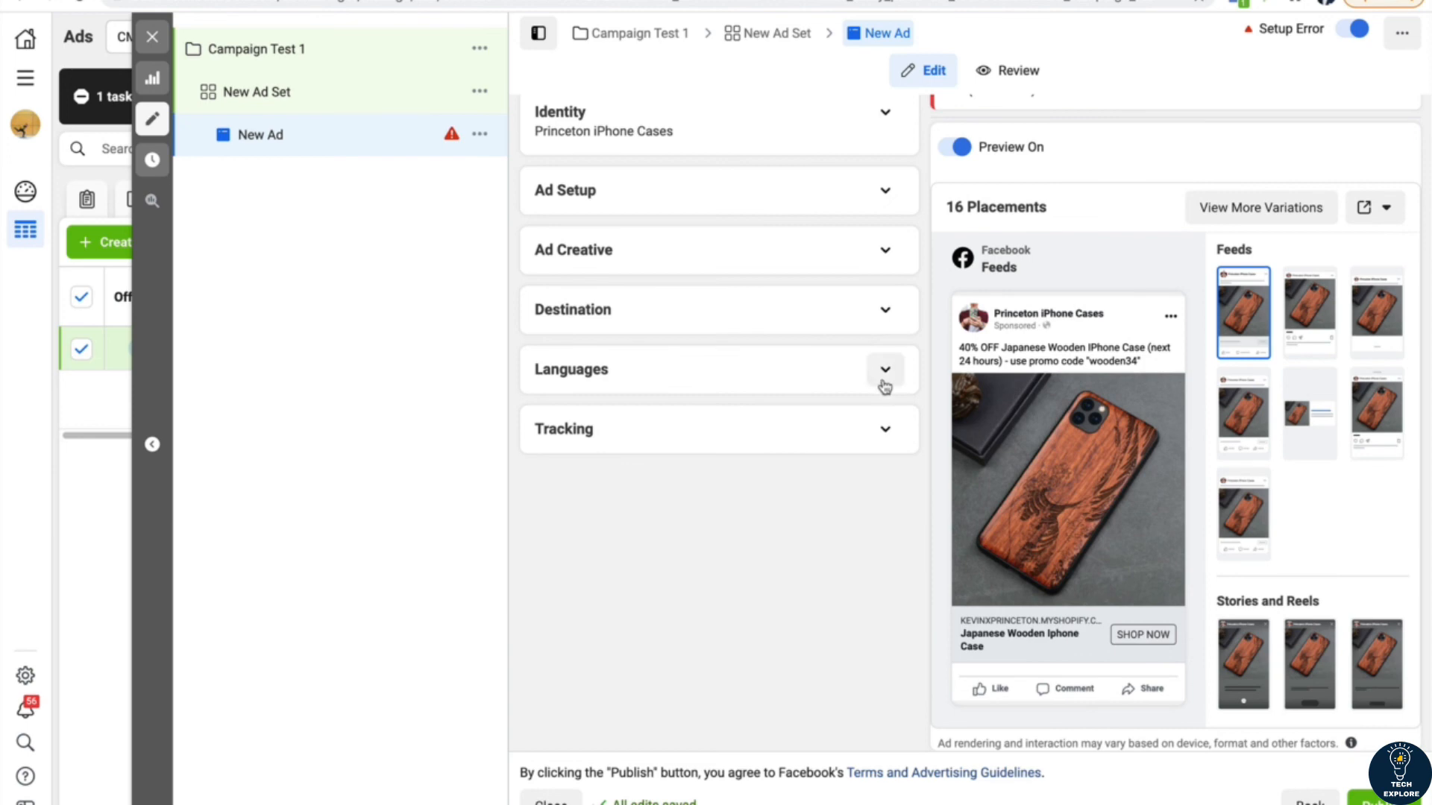
{"action": "left_click", "coordinate": [885, 310]}
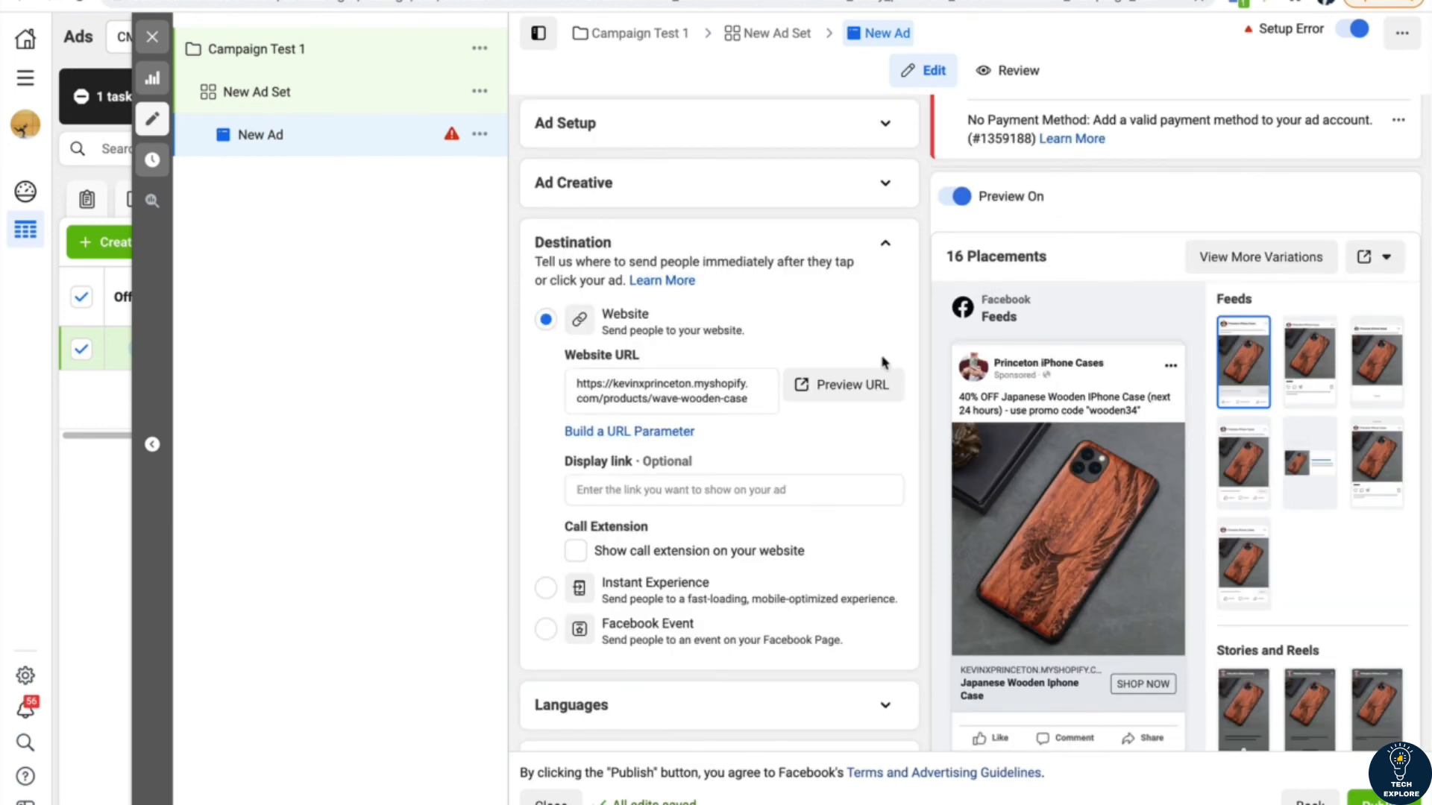
{"action": "left_click", "coordinate": [885, 237]}
{"action": "left_click", "coordinate": [886, 373]}
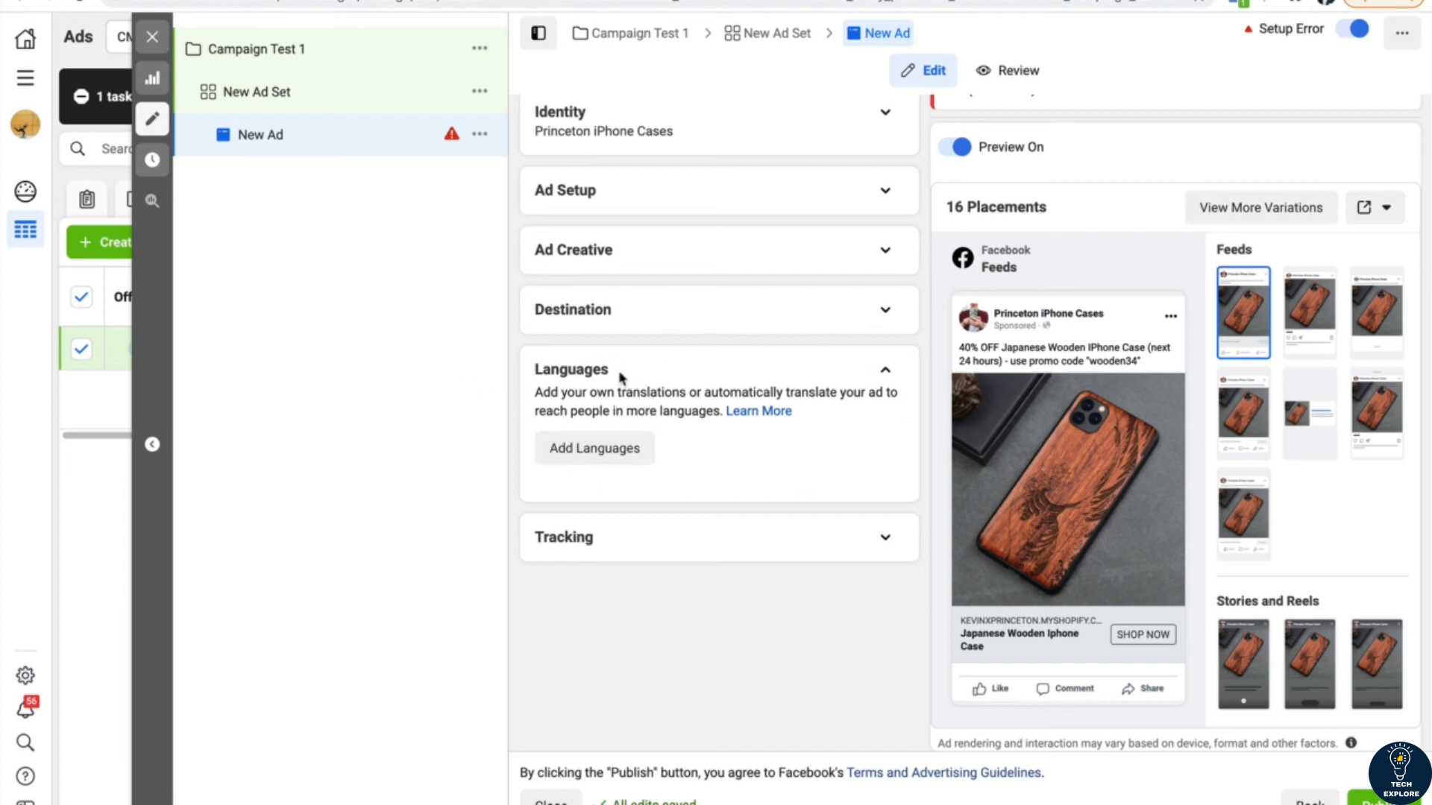
{"action": "left_click", "coordinate": [892, 378]}
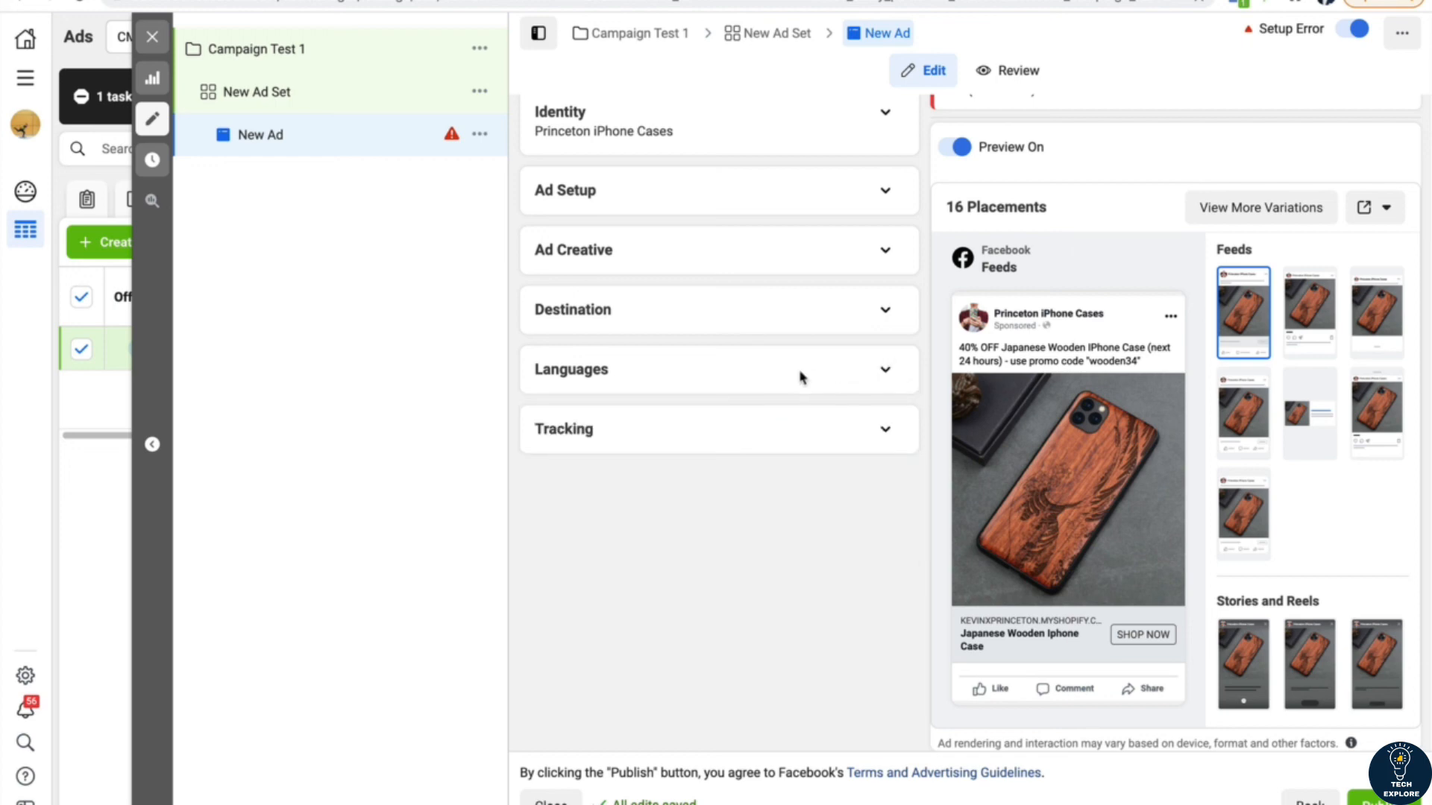
{"action": "left_click", "coordinate": [886, 430]}
{"action": "scroll", "coordinate": [798, 488], "scroll_direction": "down", "scroll_amount": 1}
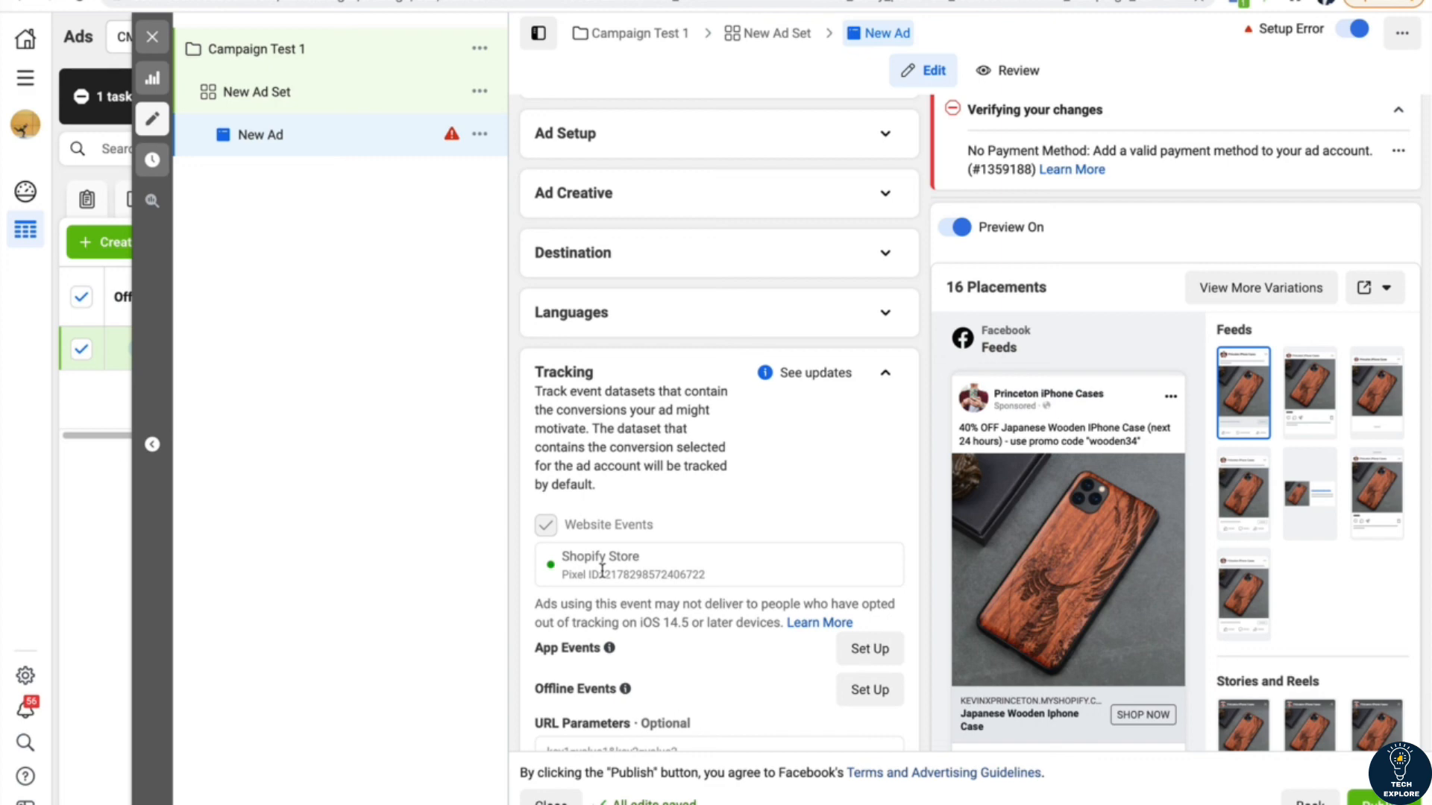
{"action": "scroll", "coordinate": [602, 570], "scroll_direction": "down", "scroll_amount": 1}
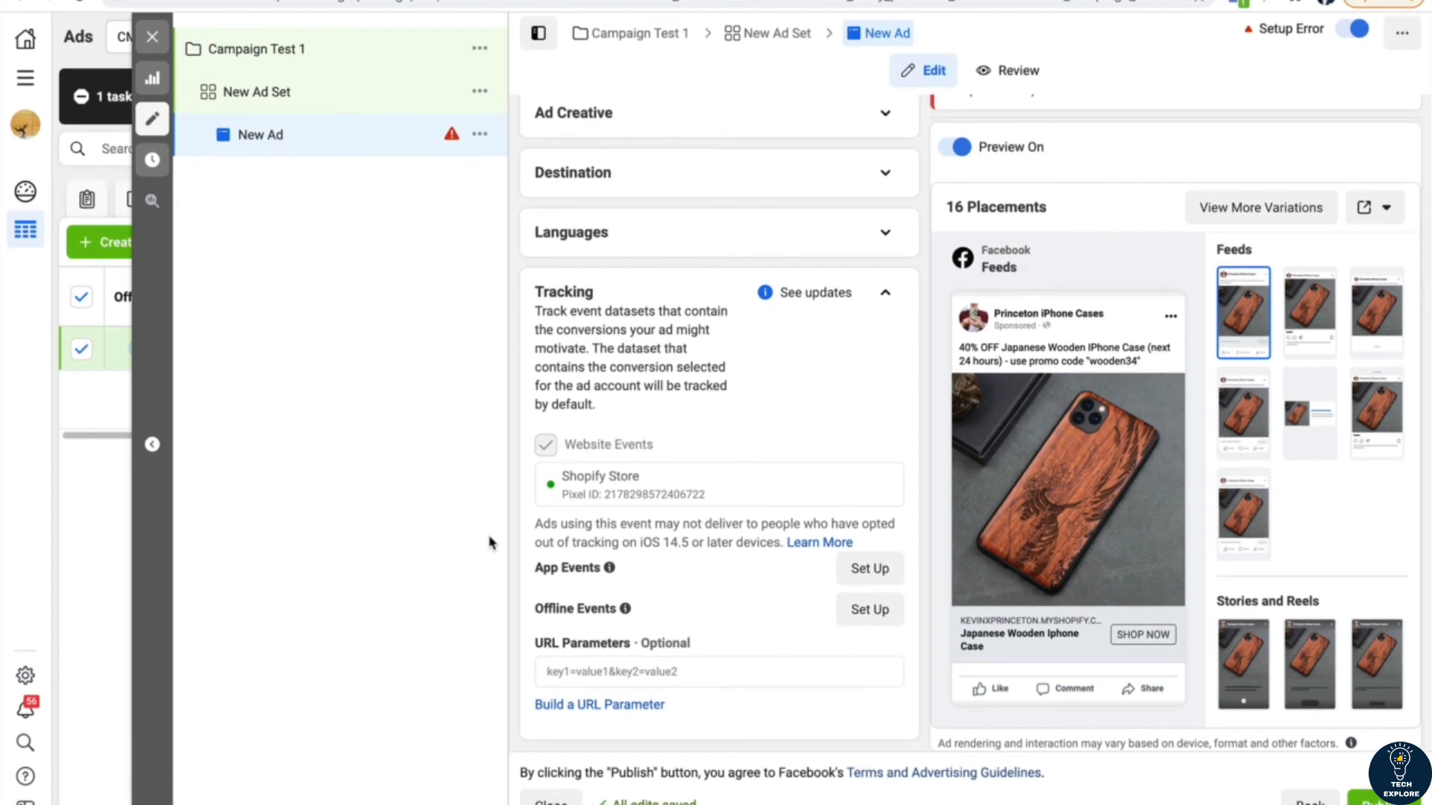
{"action": "left_click", "coordinate": [886, 293]}
{"action": "left_click", "coordinate": [885, 312]}
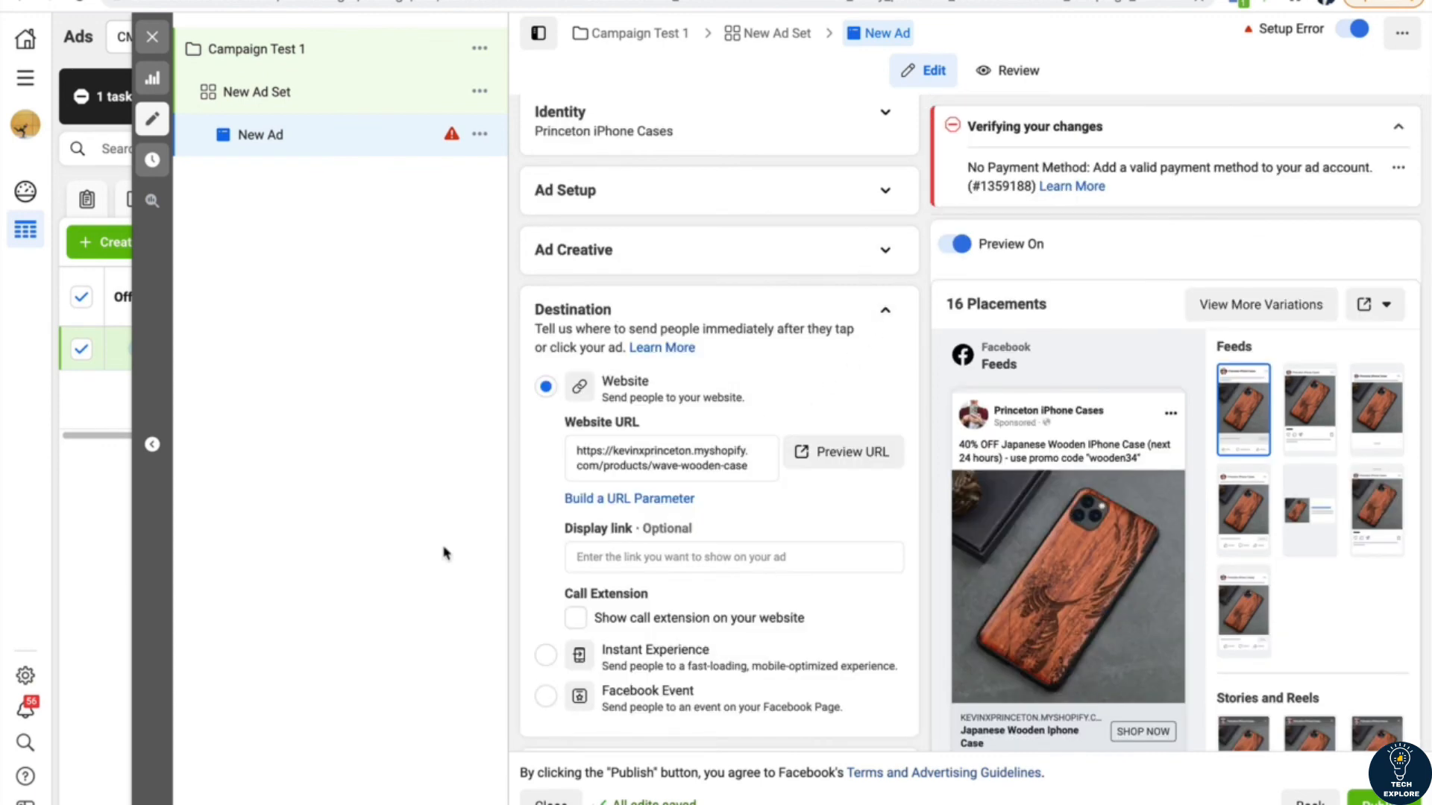
{"action": "scroll", "coordinate": [515, 572], "scroll_direction": "down", "scroll_amount": 2}
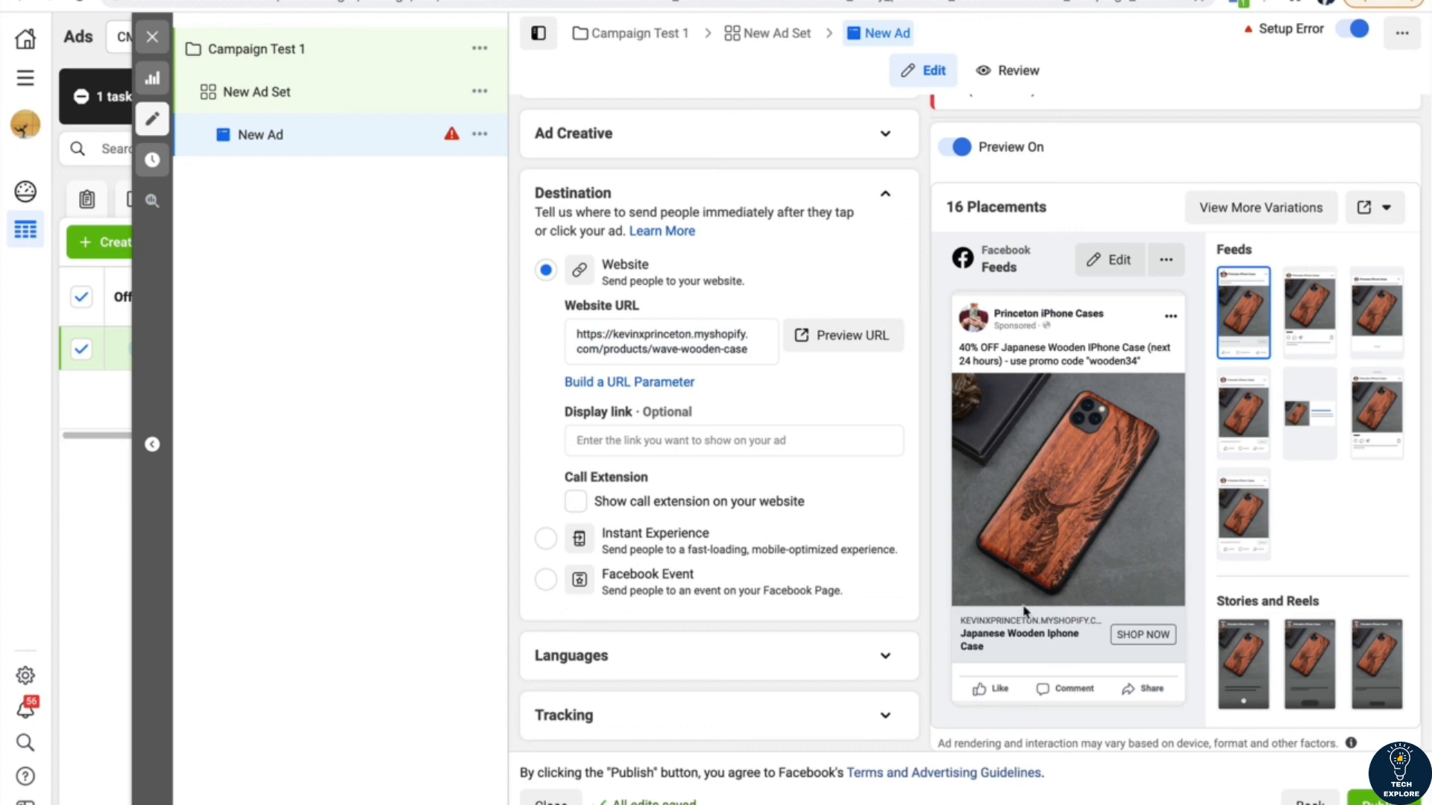
{"action": "left_click", "coordinate": [601, 442]}
{"action": "type", "text": "www.ke"}
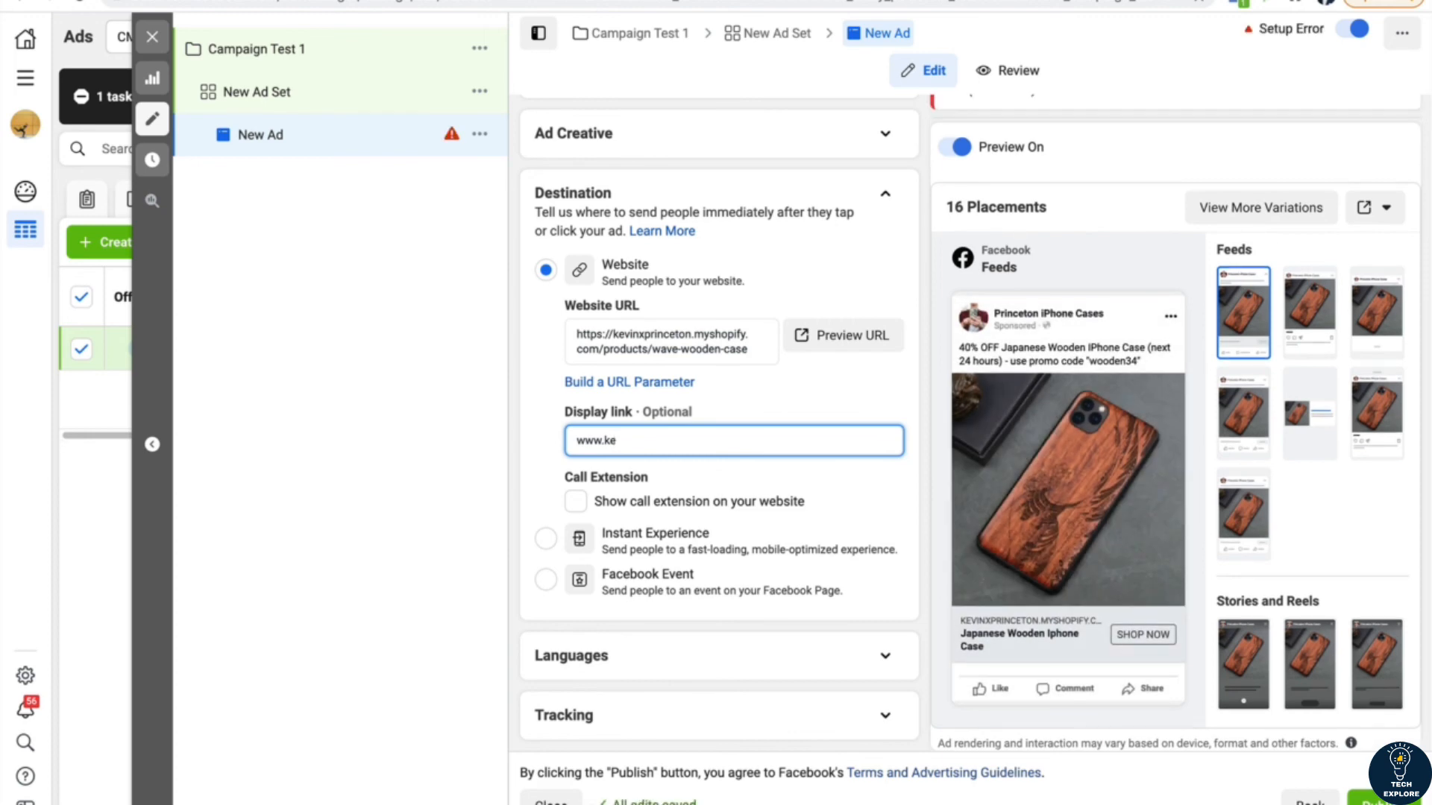
{"action": "type", "text": "vin"}
{"action": "key", "text": "BackSpace"}
{"action": "key", "text": "BackSpace"}
{"action": "key", "text": "BackSpace"}
{"action": "key", "text": "BackSpace"}
{"action": "key", "text": "BackSpace"}
{"action": "type", "text": "princetoniphonecases.com"}
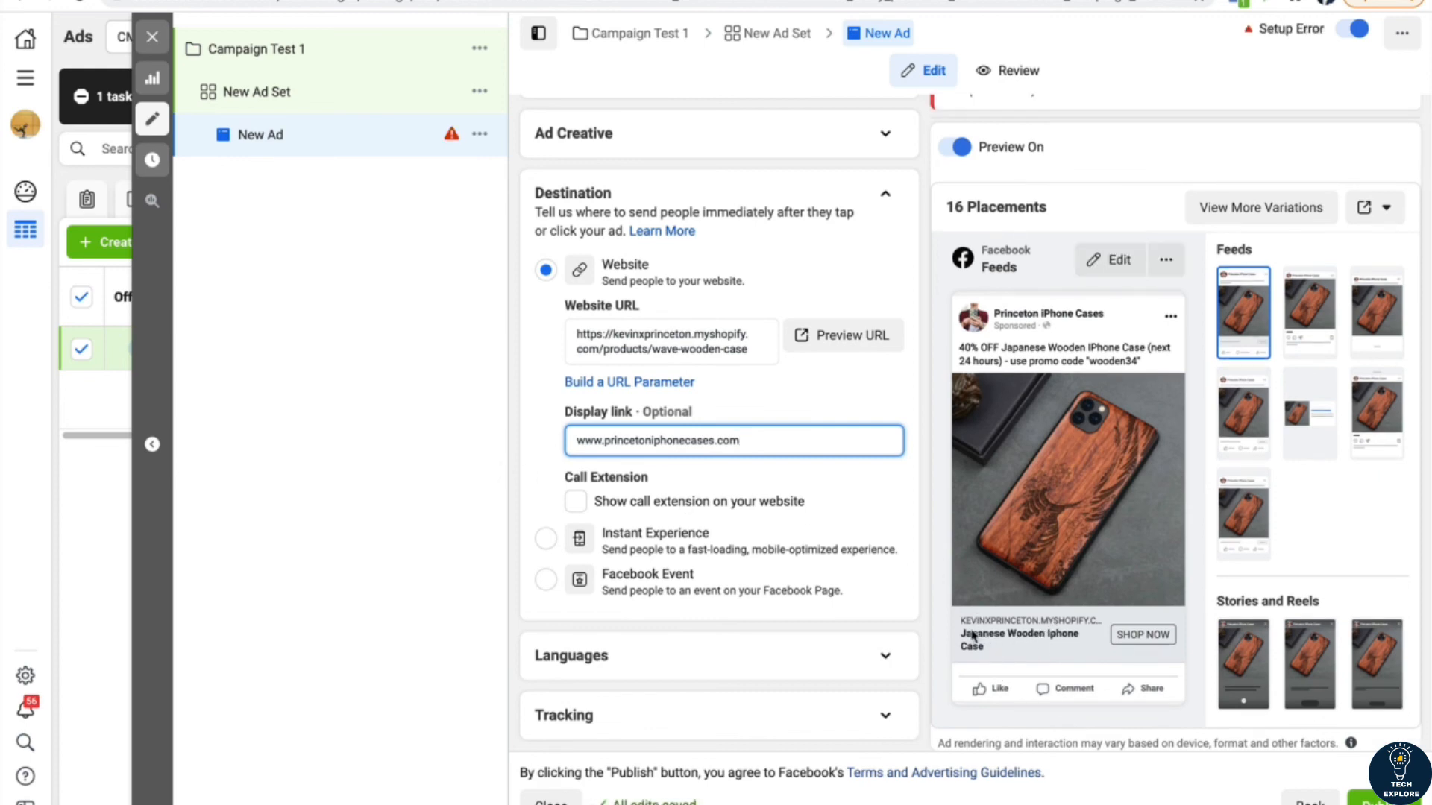
{"action": "left_click", "coordinate": [507, 493]}
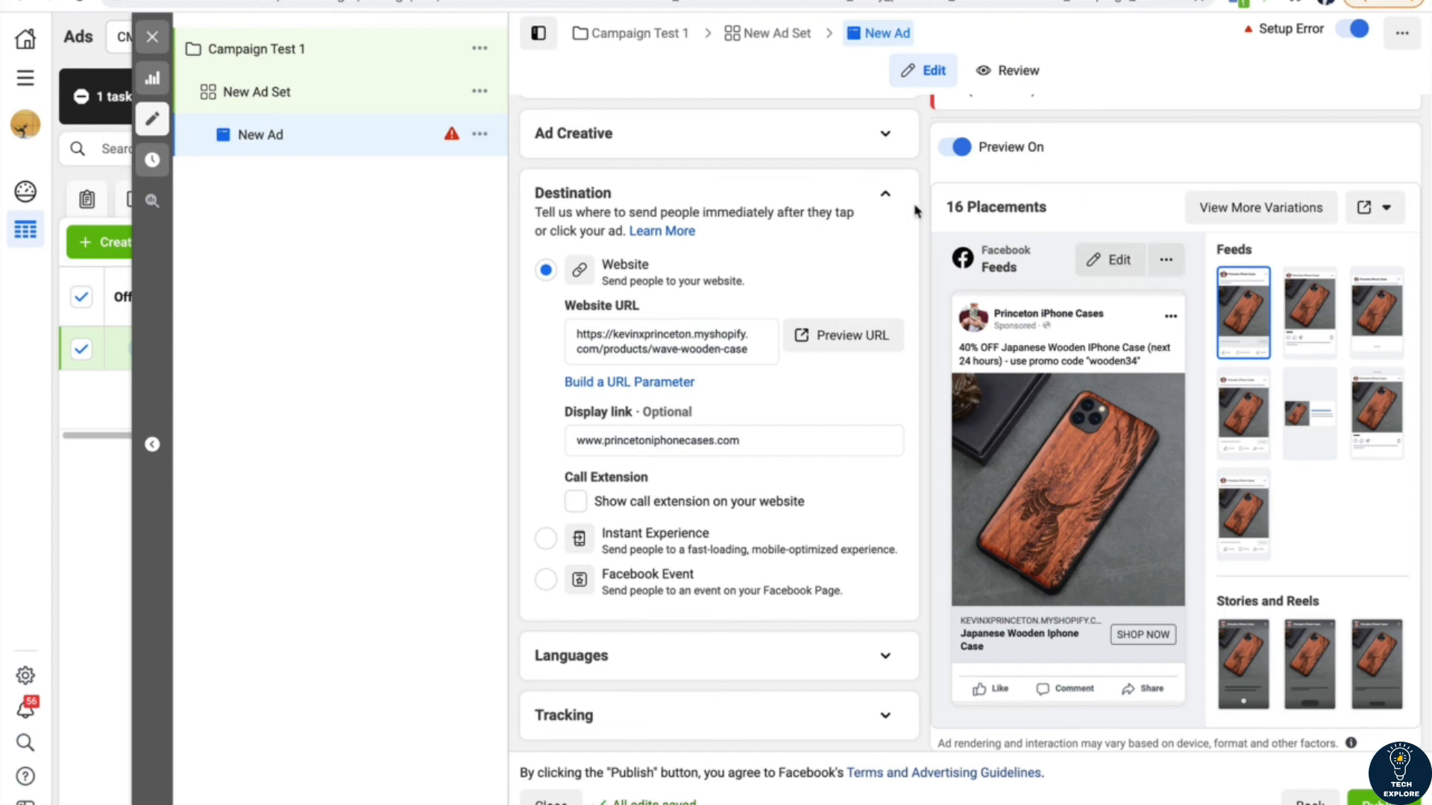
{"action": "left_click", "coordinate": [888, 198]}
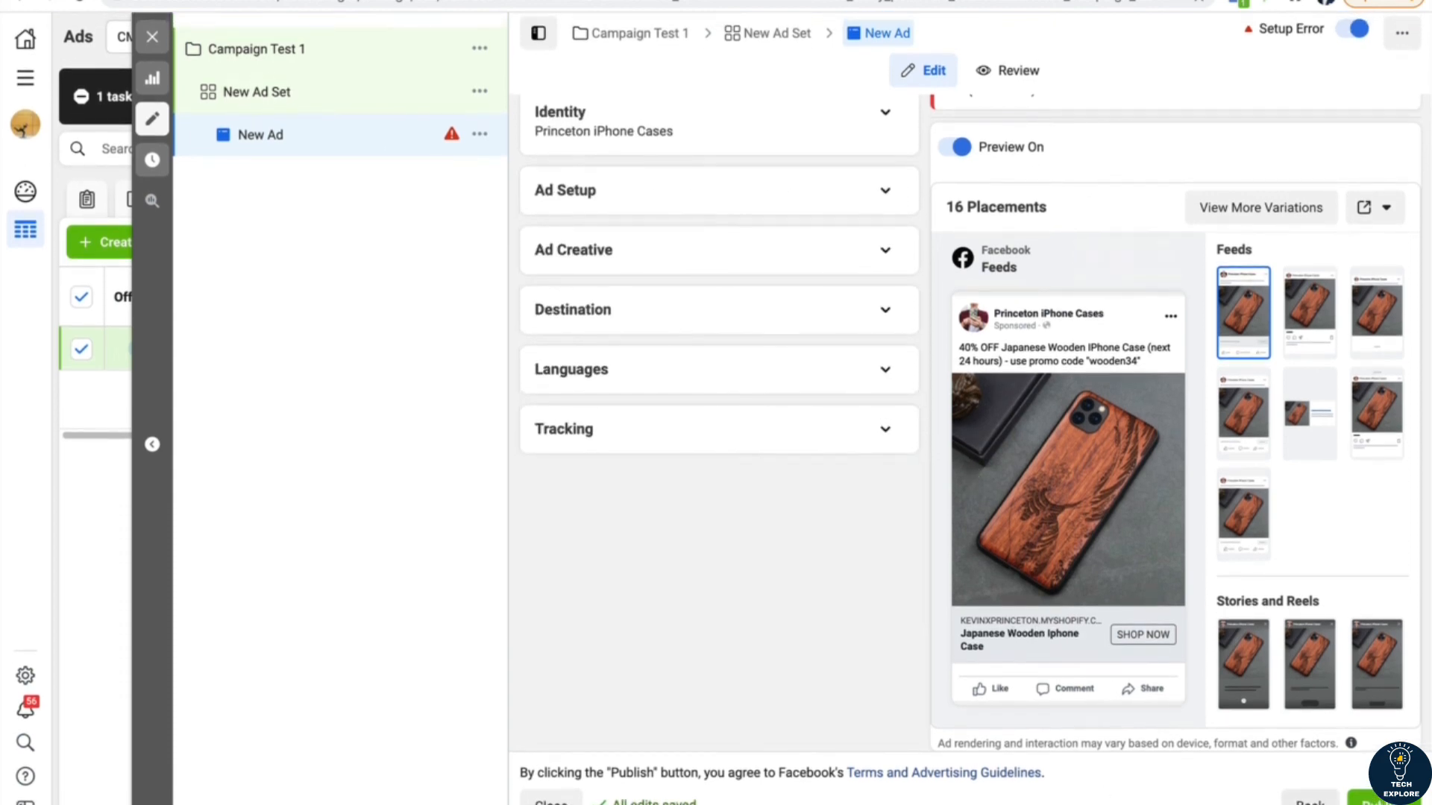